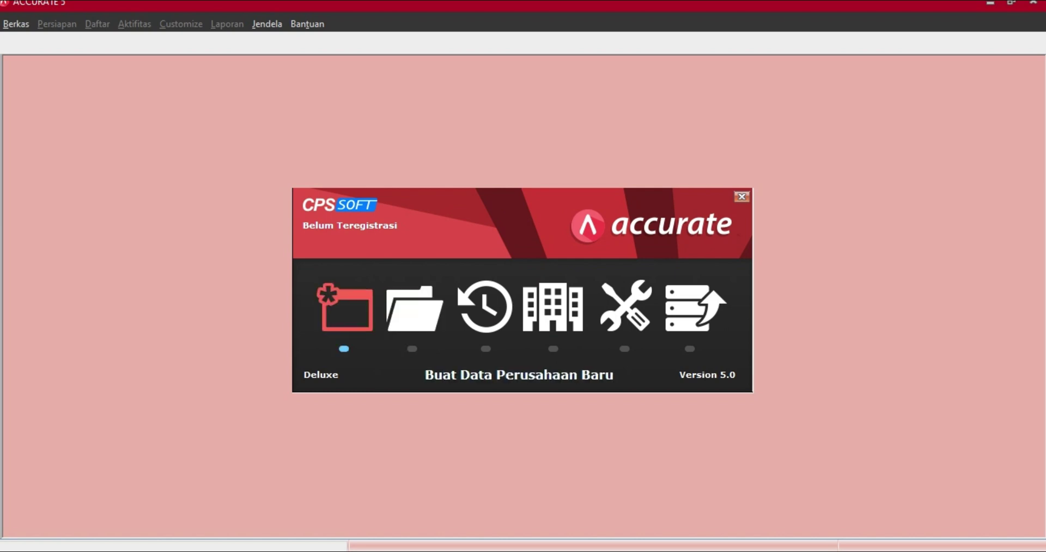
- Start a new local company database and open the browser for its save location
left_click(345, 308)
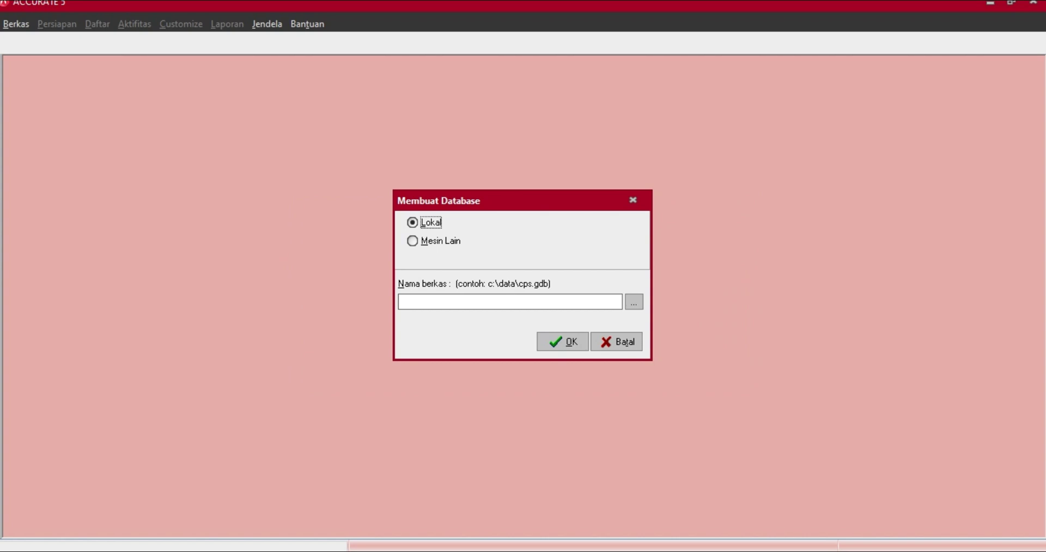
left_click(633, 301)
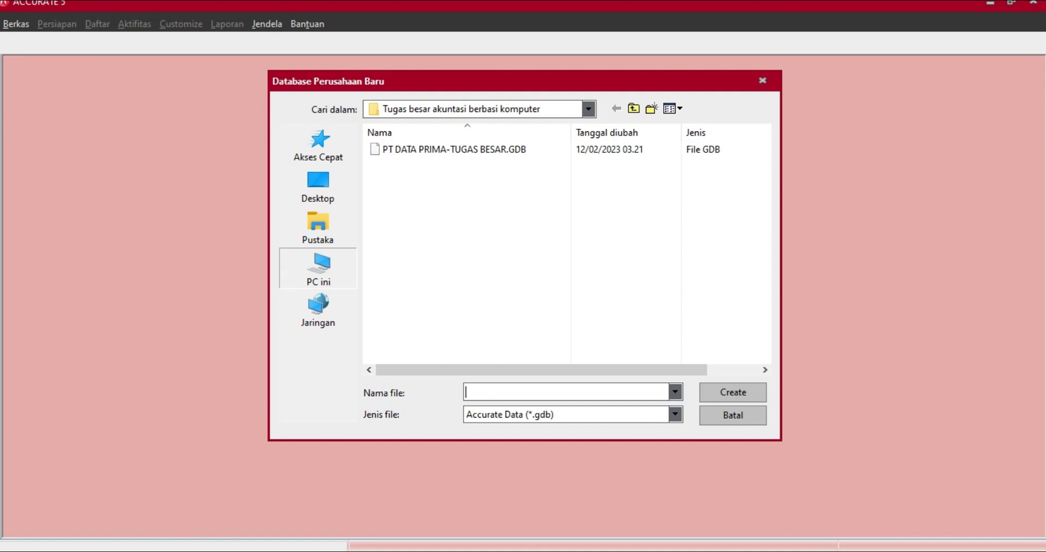
- Go to the Dokumen folder under This PC
left_click(318, 267)
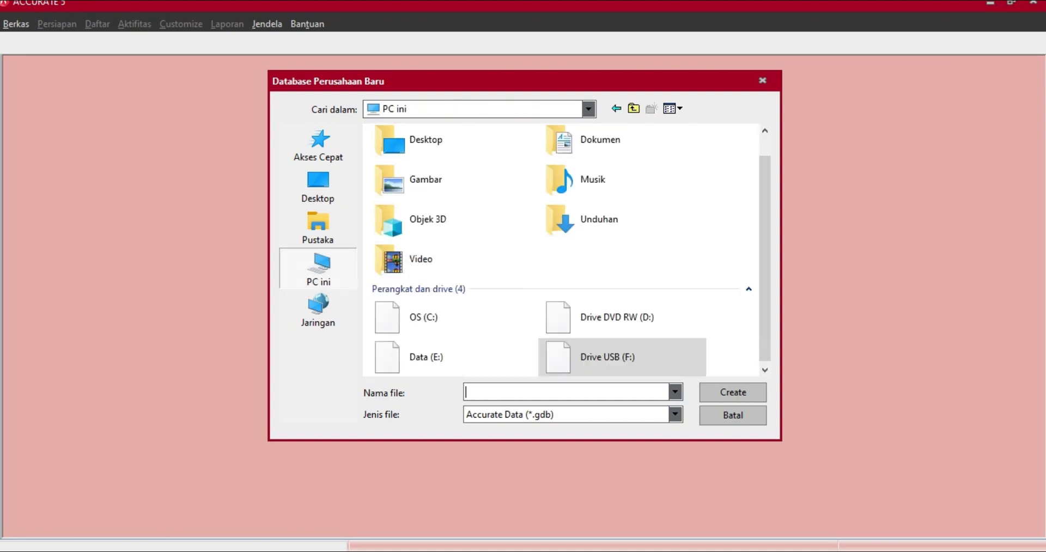
left_click(600, 141)
double_click(600, 140)
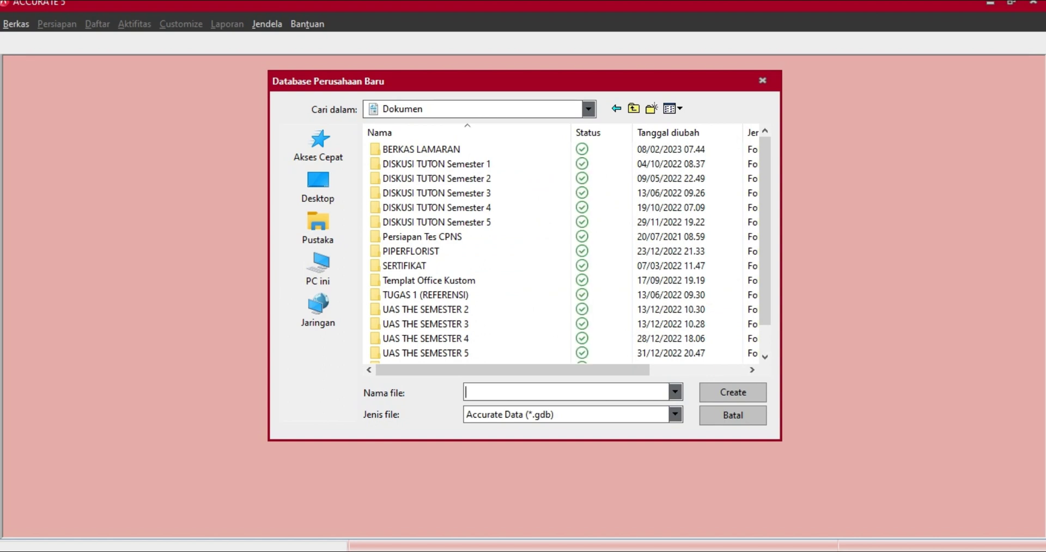
- Name the database file 'PT DATA PRIMA-TUGAS BESAR' and create it
type("P")
key("BackSpace")
type("pt")
key("BackSpace")
key("BackSpace")
type("P")
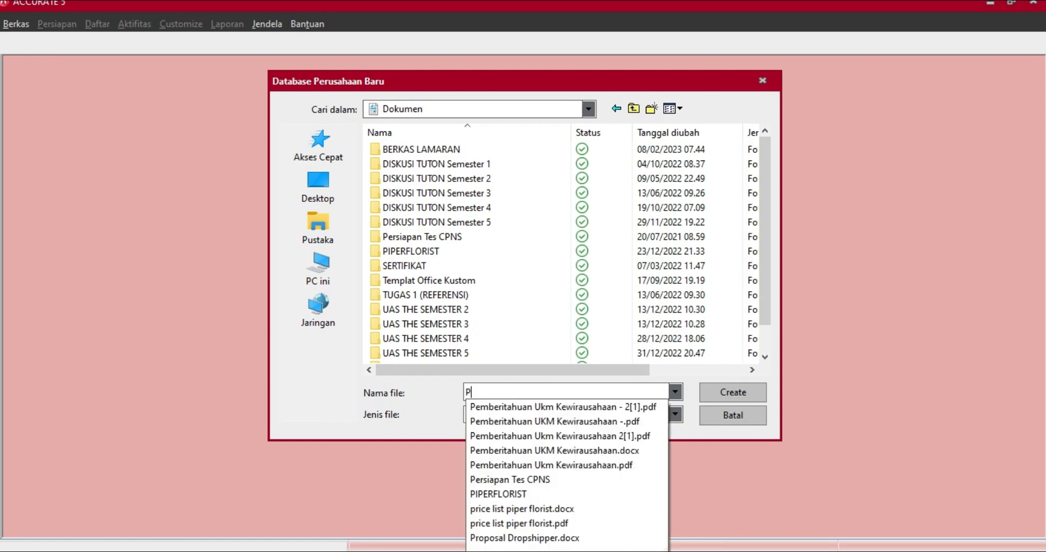
type("T DATA PRIMA-")
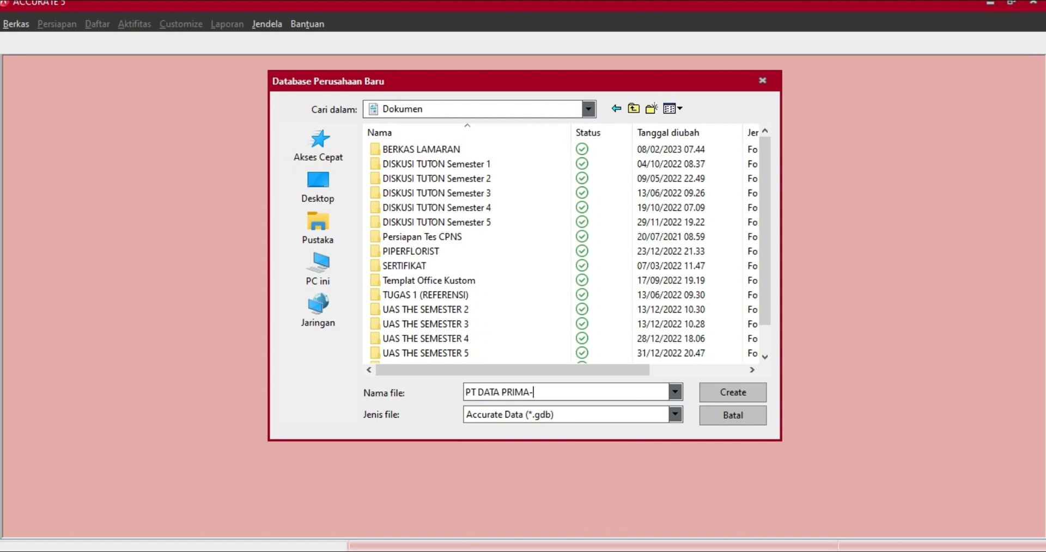
key("BackSpace")
type("-UAS")
key("BackSpace")
key("BackSpace")
key("BackSpace")
type("TUGAS BESAR")
left_click(732, 392)
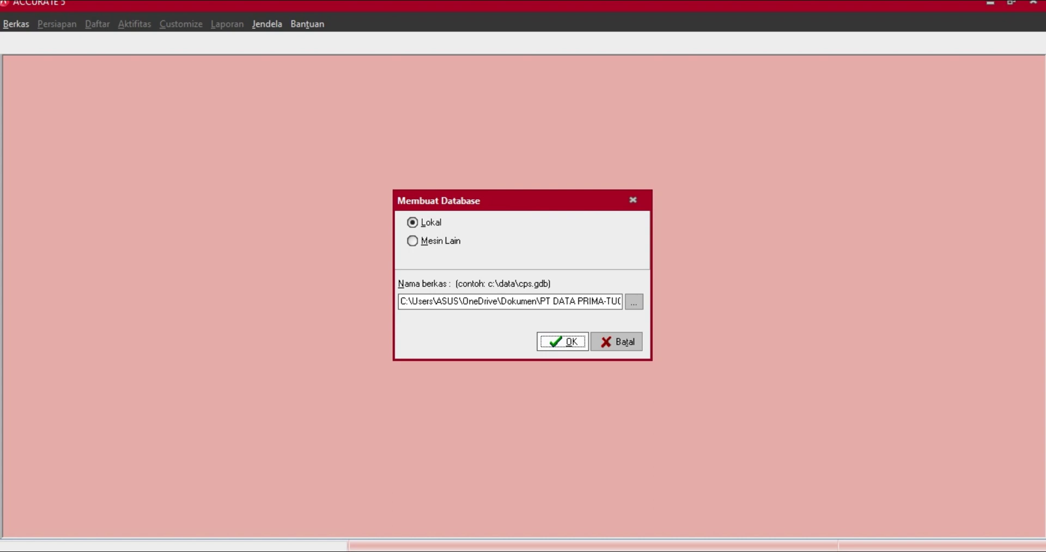
- Confirm creating the PT DATA PRIMA-TUGAS BESAR database in Dokumen
key("Return")
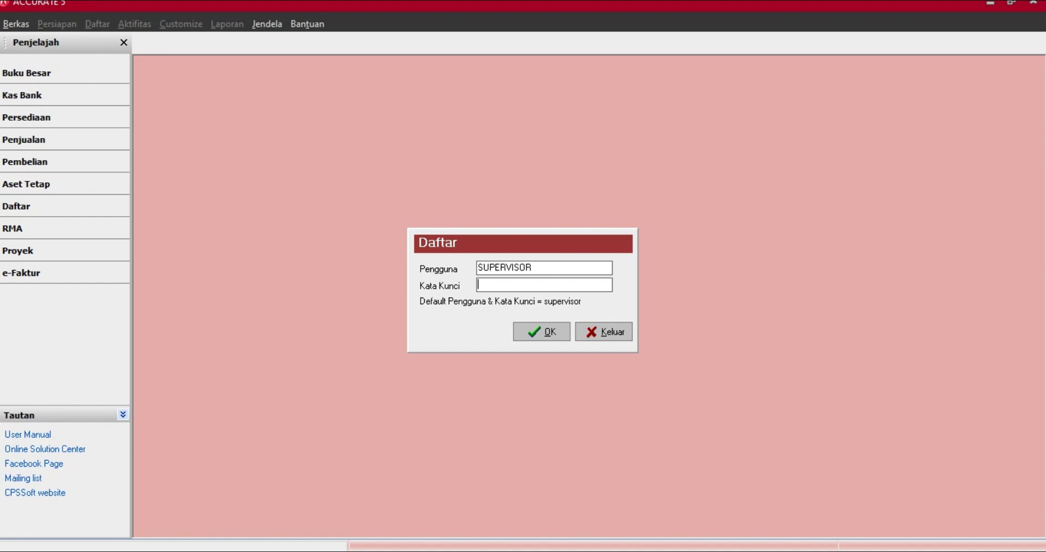
- Log in to the new database as the supervisor user with the default password
left_click_drag(535, 268, 475, 268)
left_click(485, 285)
type("supervisor")
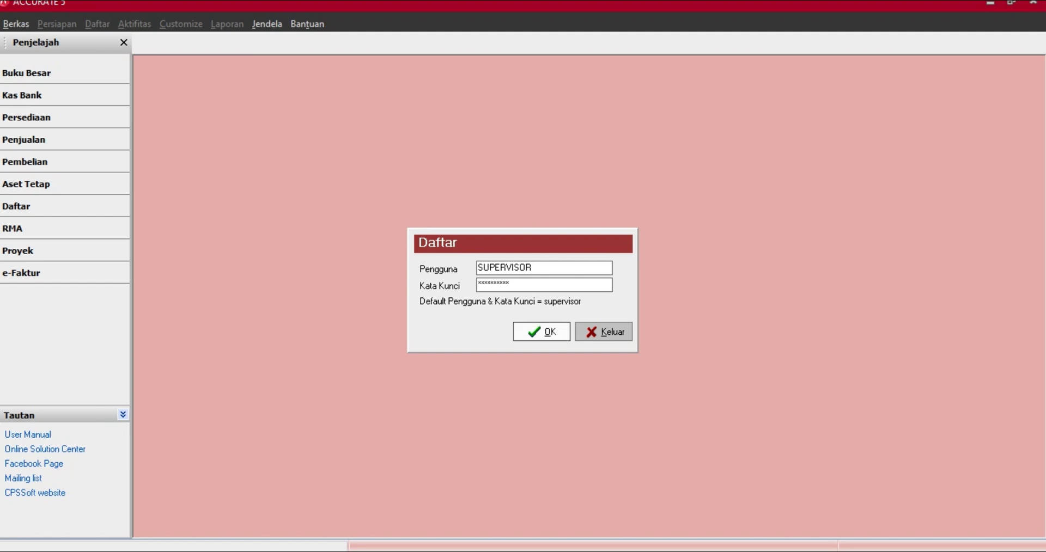
left_click(541, 331)
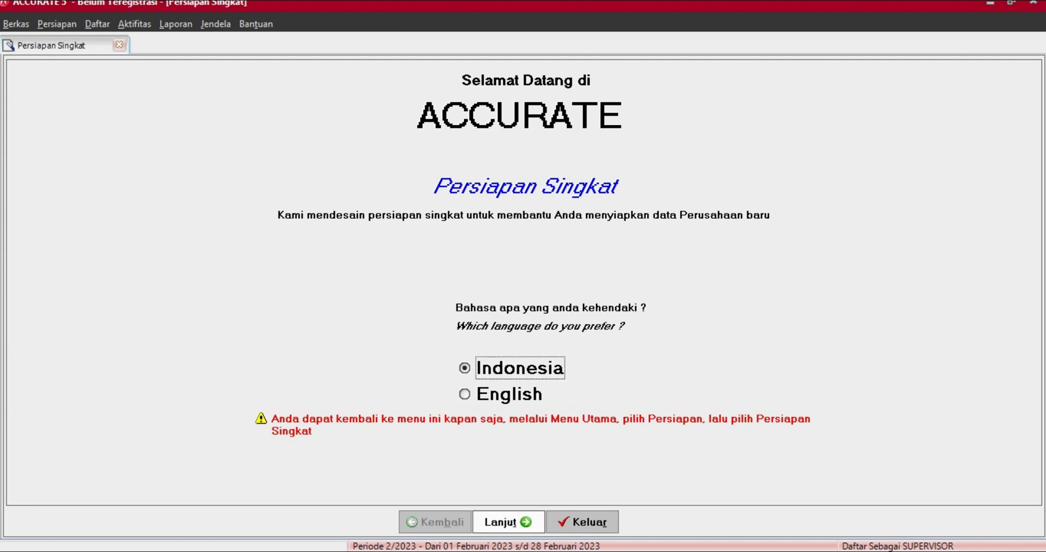
- Keep Indonesian as the language and choose the Persiapan Mahir advanced setup
key("Return")
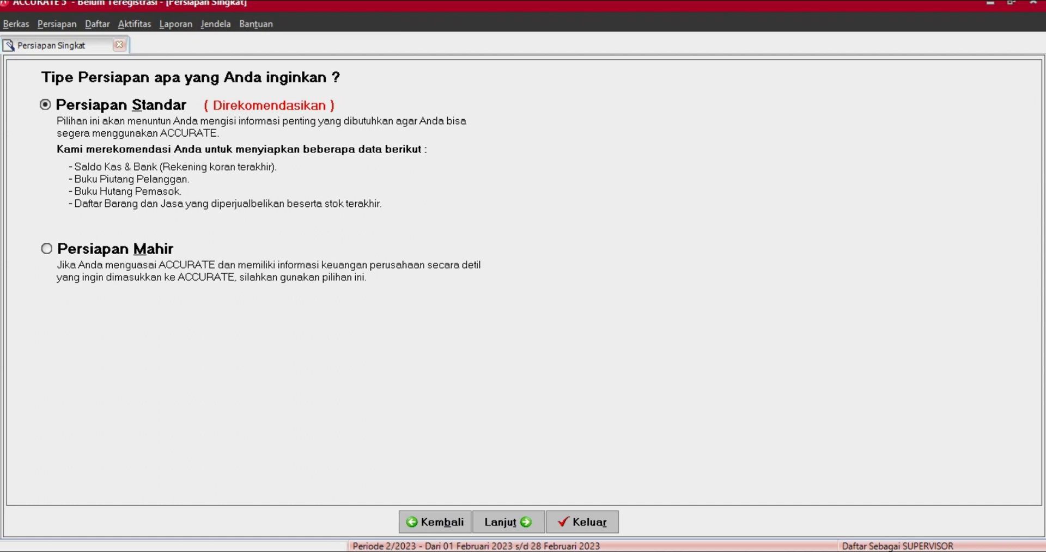
left_click(47, 248)
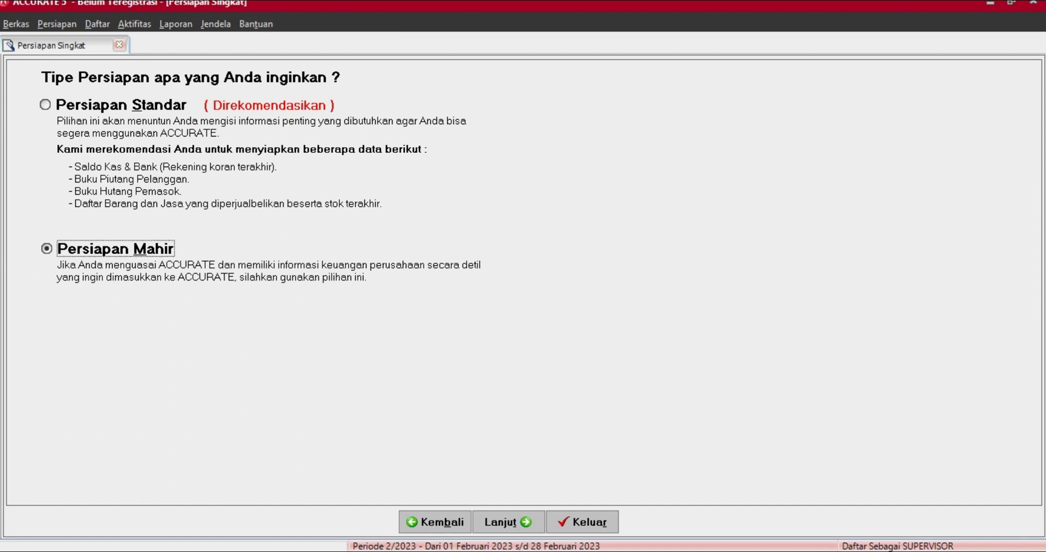
left_click(508, 522)
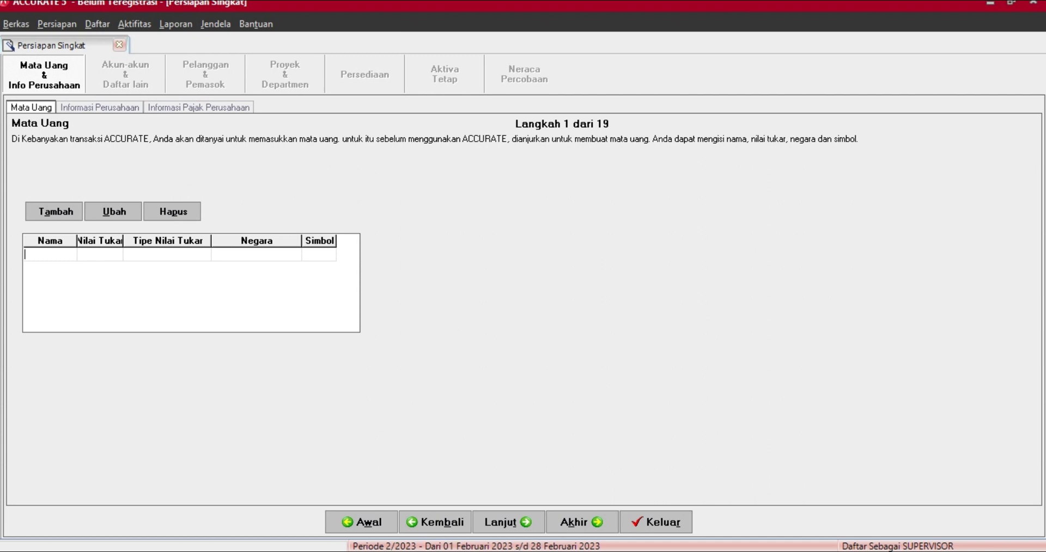
- Add the Rupiah currency with exchange rate 1, country Indonesia and symbol RP
type("r")
key("BackSpace")
type("Rupiah")
key("Tab")
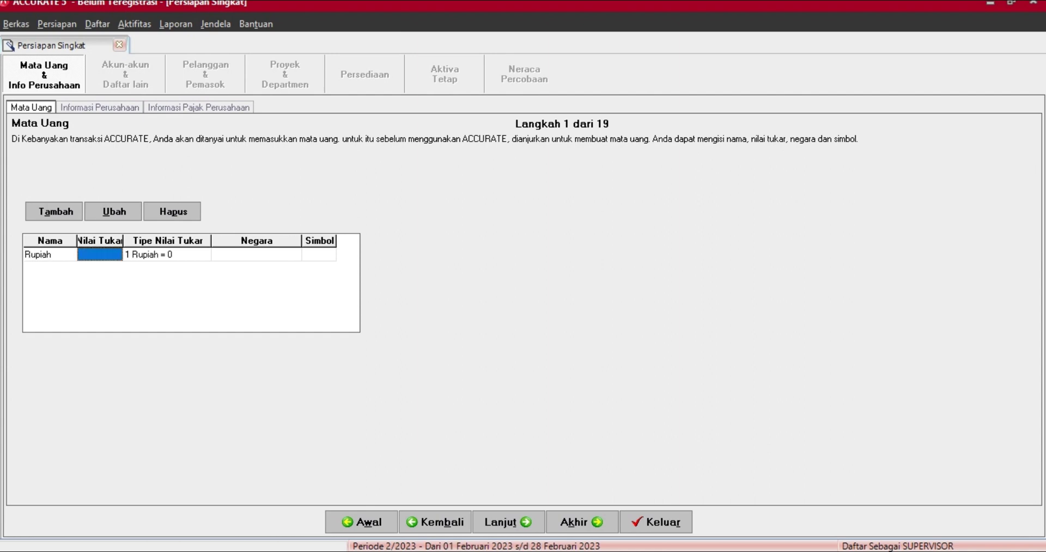
type("1")
key("Tab")
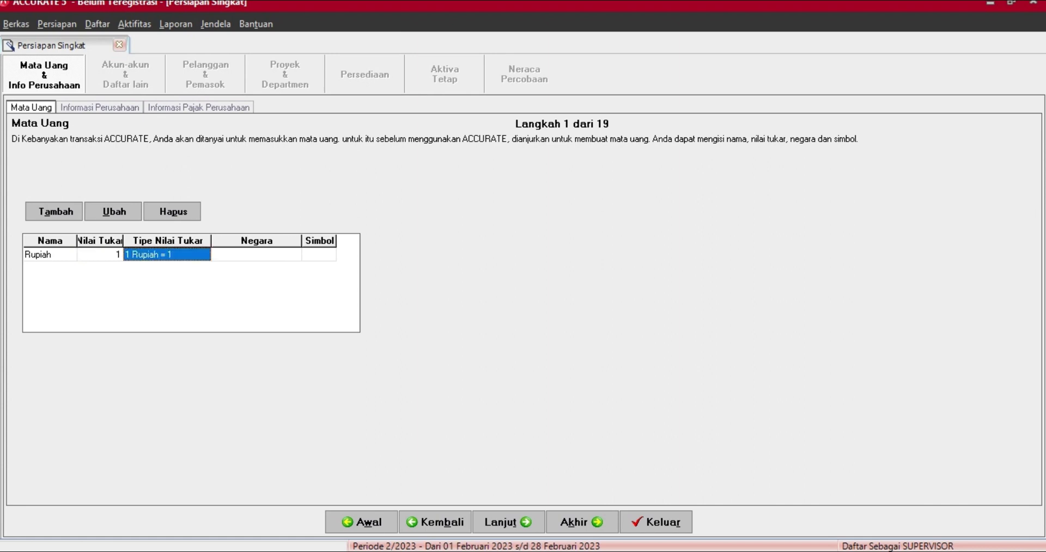
key("Tab")
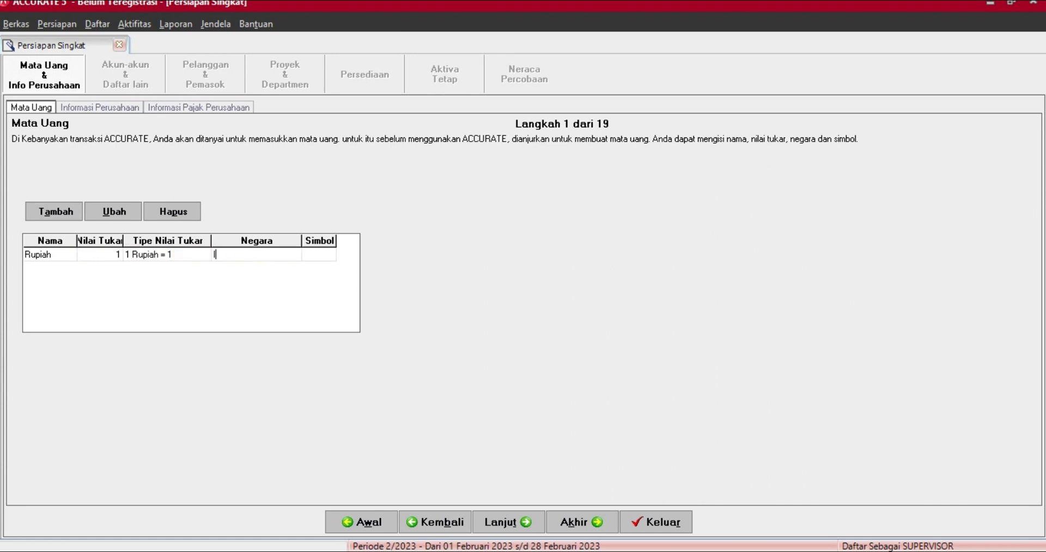
type("Indo")
type("en")
key("BackSpace")
key("BackSpace")
type("nesia")
left_click(319, 254)
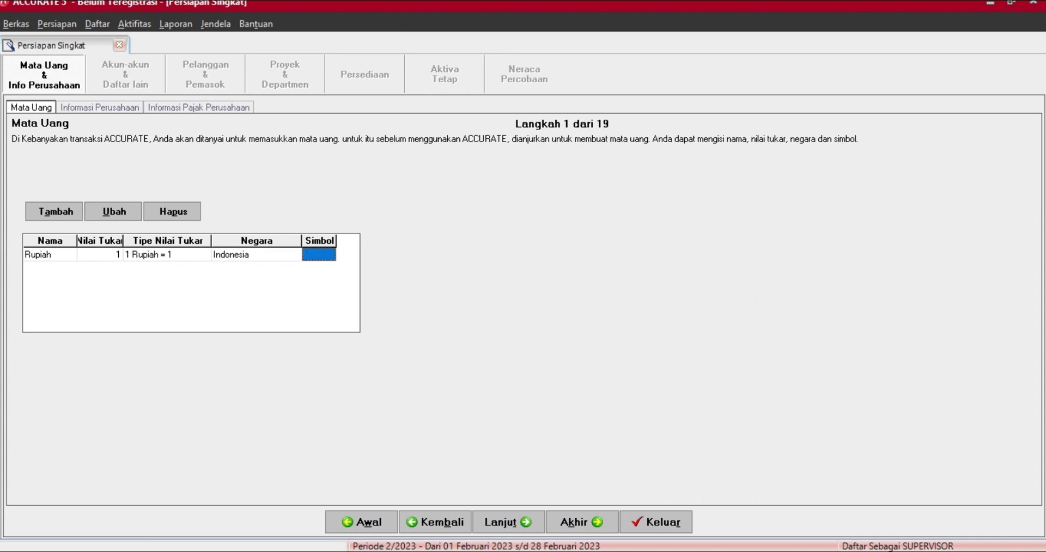
type("RP")
left_click(507, 521)
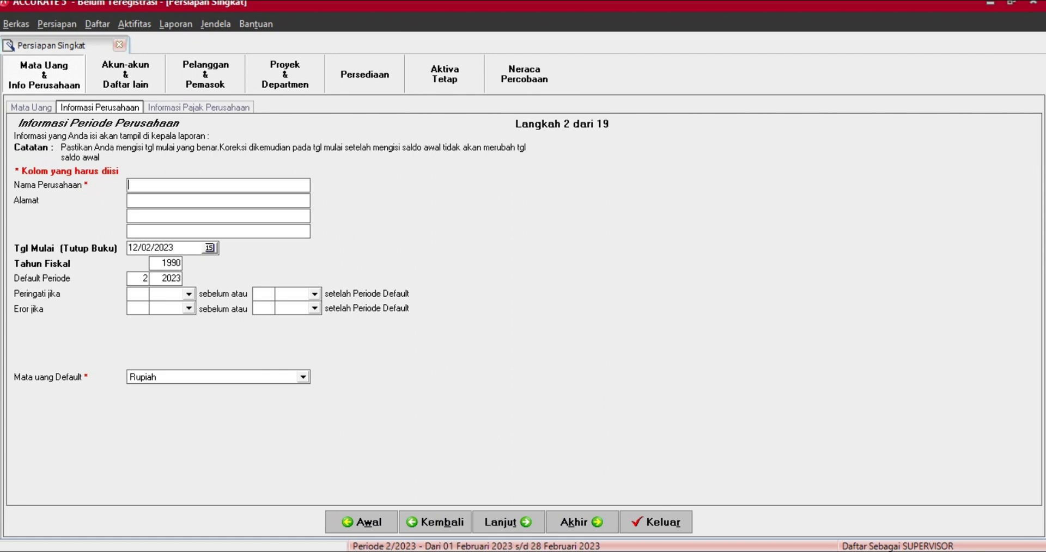
- Enter the company name PT DATA PRIMA and its street address
type("pt")
key("BackSpace")
key("BackSpace")
key("BackSpace")
type("PT DATA PRIMA")
key("Tab")
type("jl.i")
key("BackSpace")
key("BackSpace")
key("BackSpace")
type("L. IMAM")
key("BackSpace")
key("BackSpace")
key("BackSpace")
key("BackSpace")
key("BackSpace")
key("BackSpace")
key("BackSpace")
key("BackSpace")
type("JL. IM")
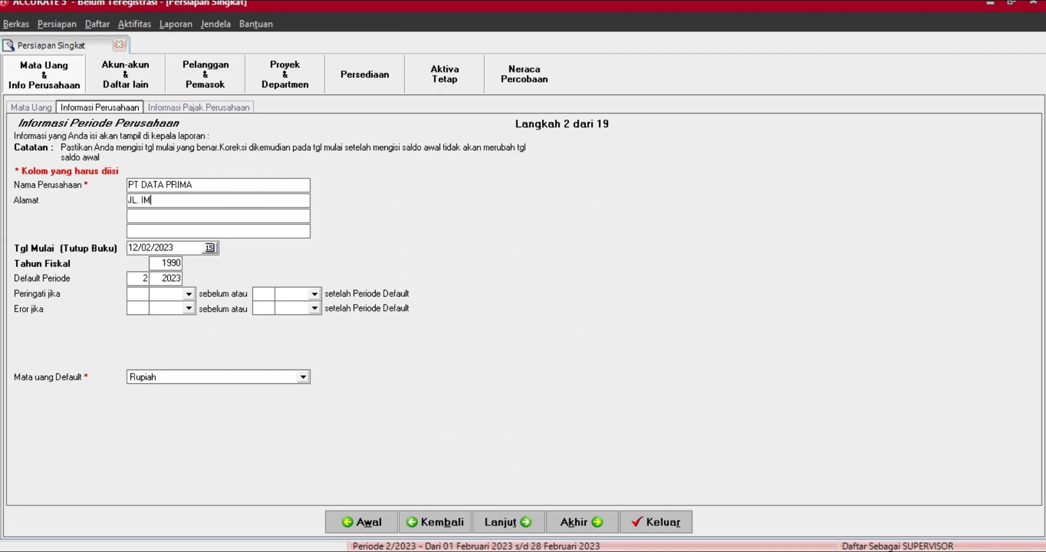
type("AM BONJOL KARAWACI")
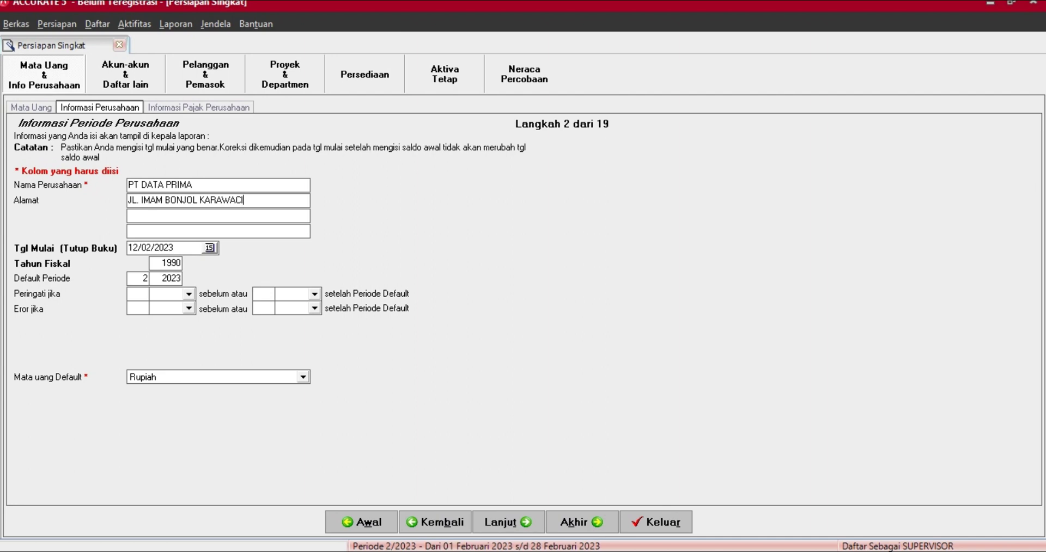
- Set start date 30/11/2012, fiscal year 2000 and Rupiah as the default currency
left_click(174, 248)
double_click(157, 247)
type("30/11/2012")
key("Tab")
key("BackSpace")
key("BackSpace")
type("00")
left_click(303, 377)
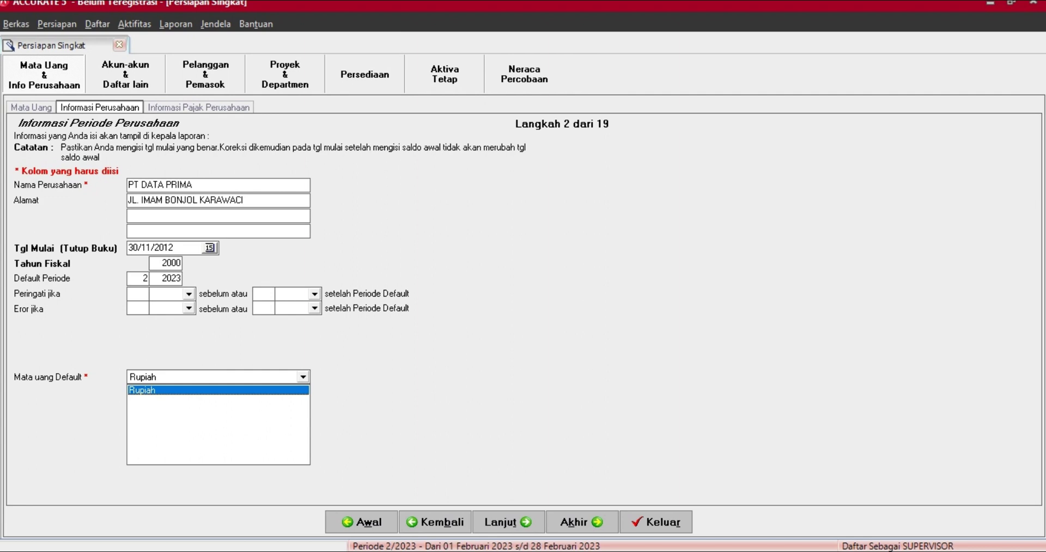
left_click(218, 390)
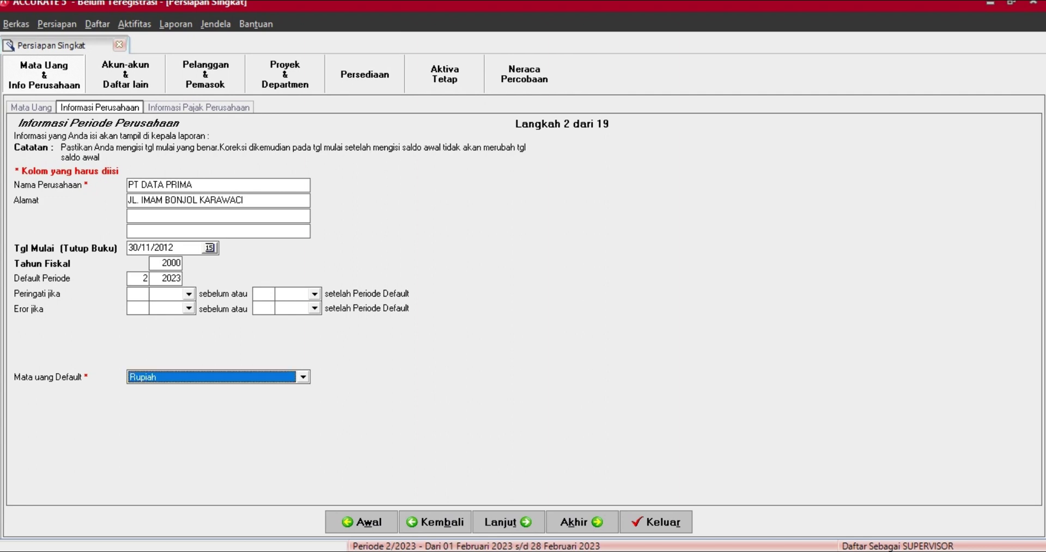
left_click(508, 522)
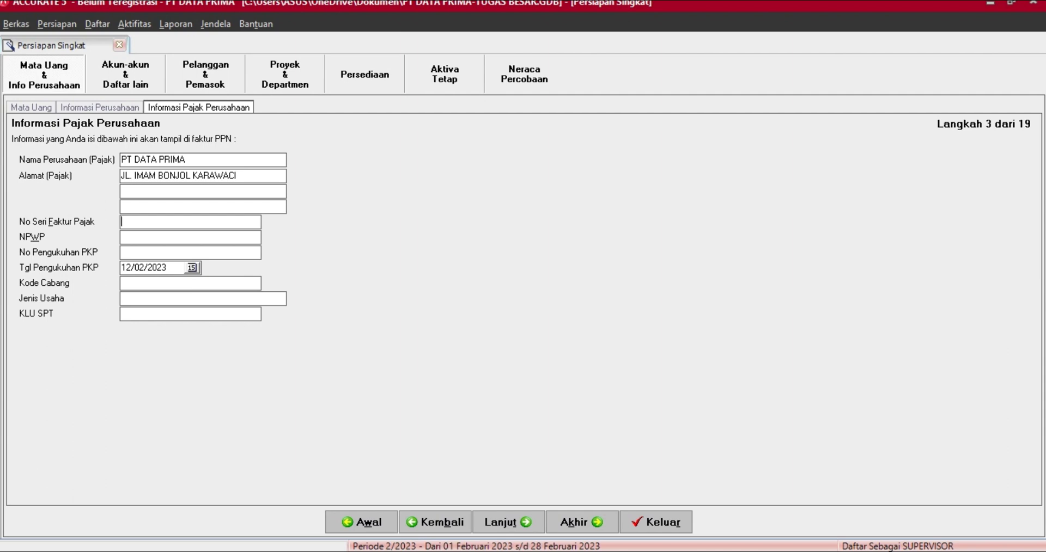
- Enter the tax invoice serial and NPWP, and reuse the NPWP as the PKP number
type("010")
type(".000")
type(".11.")
type("00")
type("0000")
type("87")
type("06")
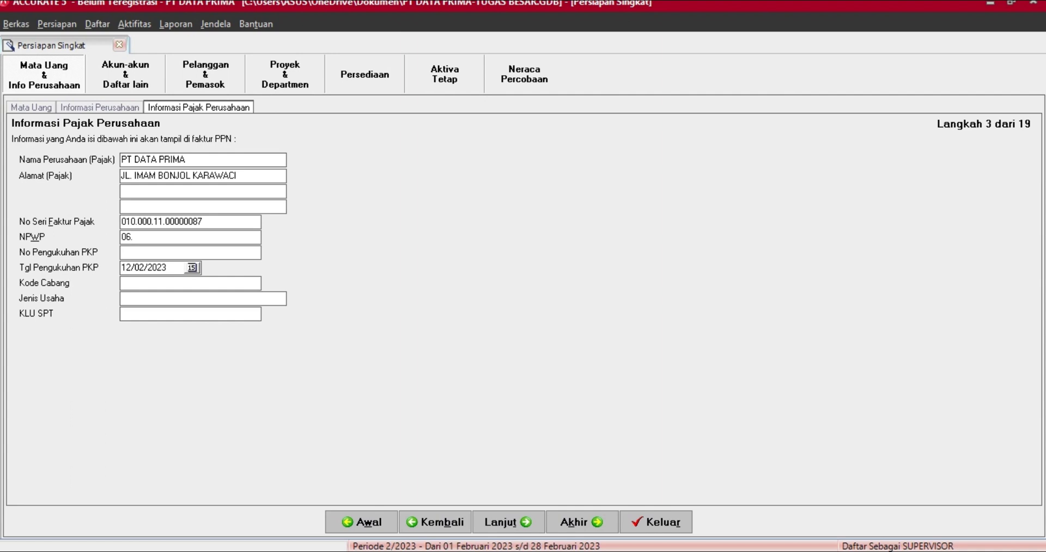
type(".864.767.6-523.00")
key("ctrl+a")
key("ctrl+c")
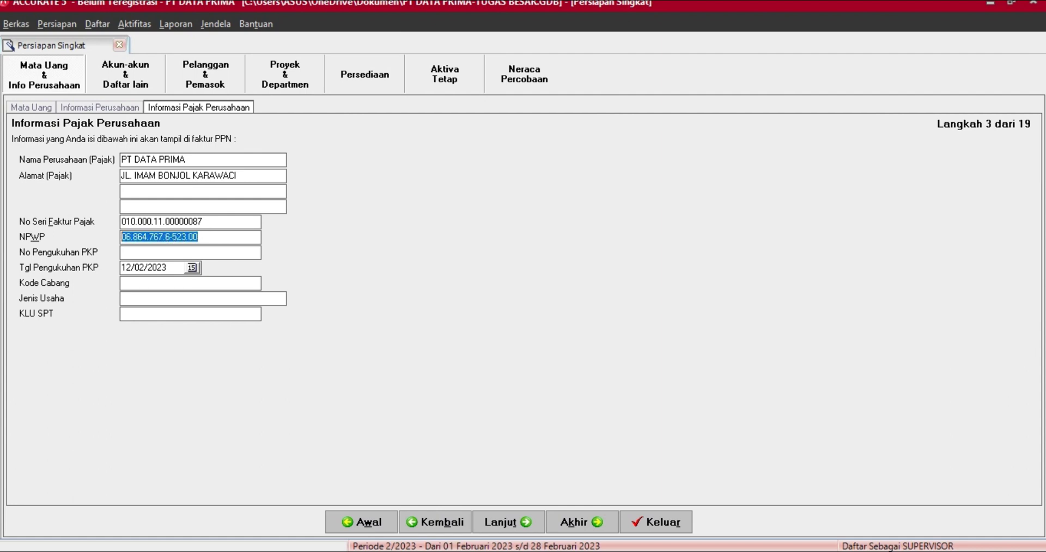
key("Tab")
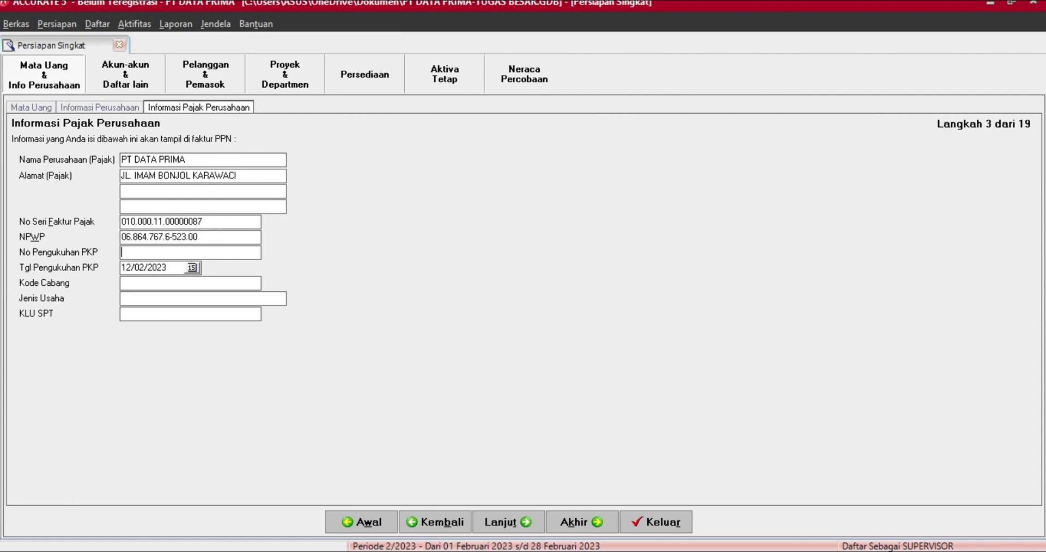
key("ctrl+v")
- Fill in the PKP date, business type PERDAGANGAN TAS LAPTOP and KLU SPT 52000
key("Tab")
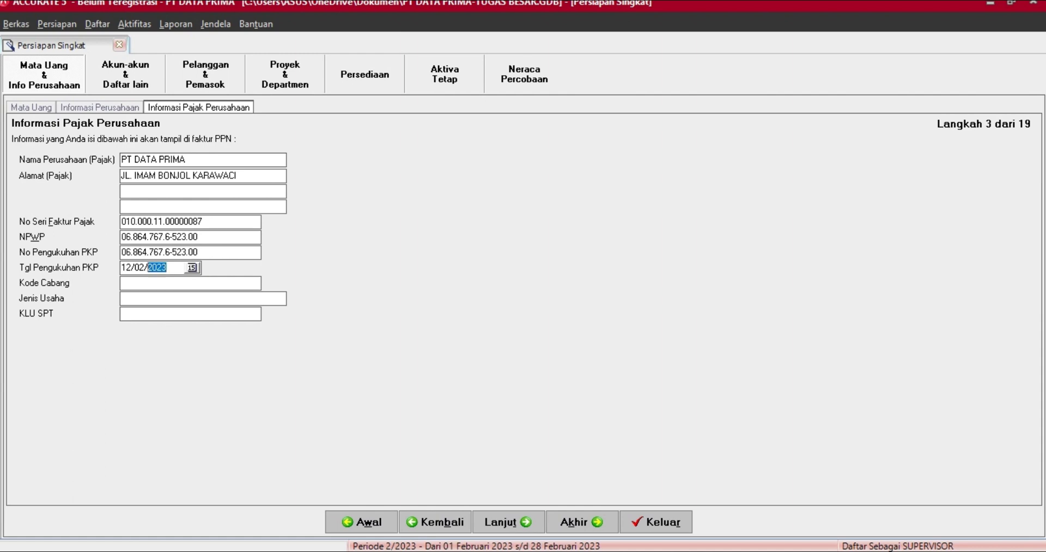
type("24/08/3")
key("BackSpace")
type("201001PERE")
key("BackSpace")
type("DAGANG")
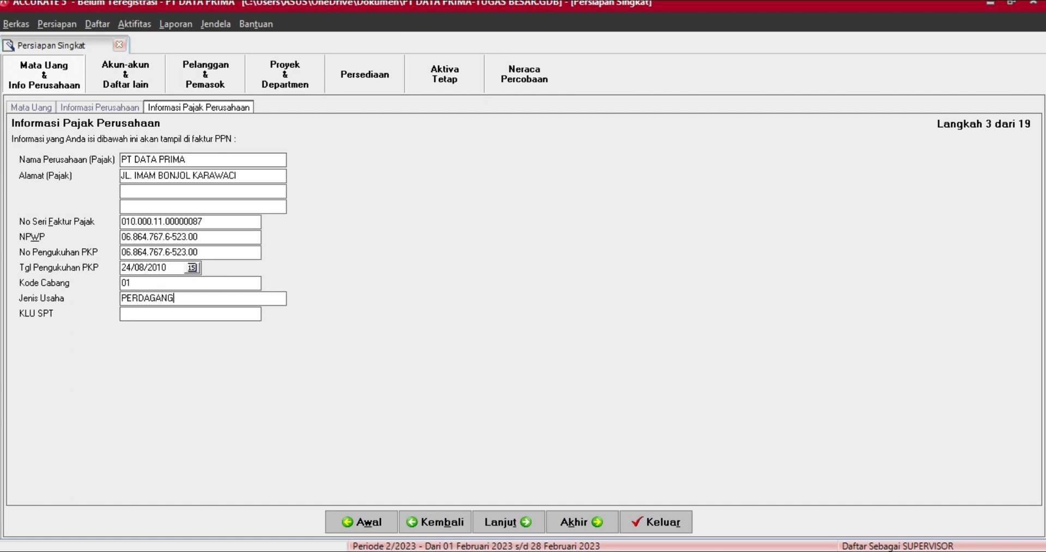
type("AN TAS LAPTOP")
type("5")
type("20")
type("00")
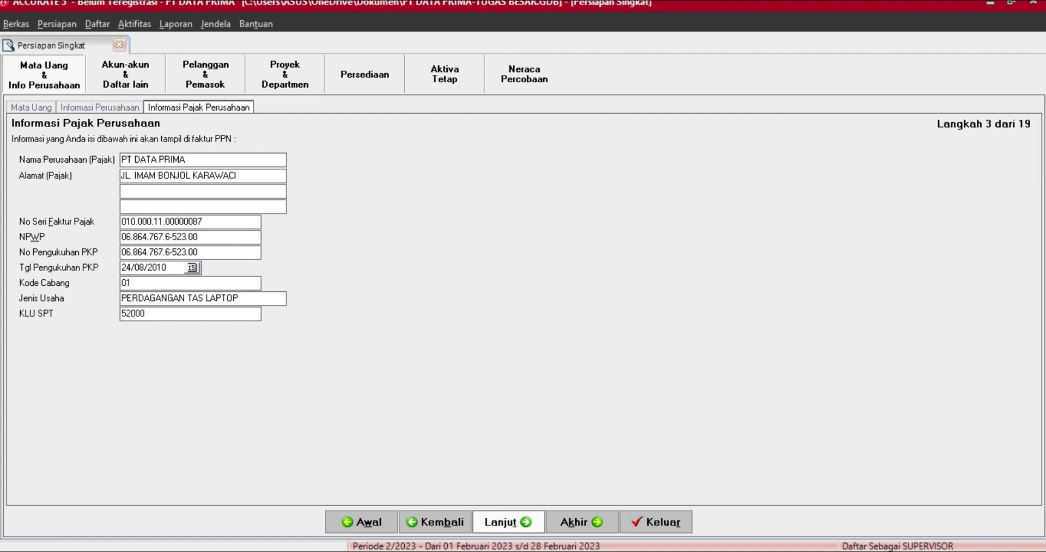
left_click(508, 522)
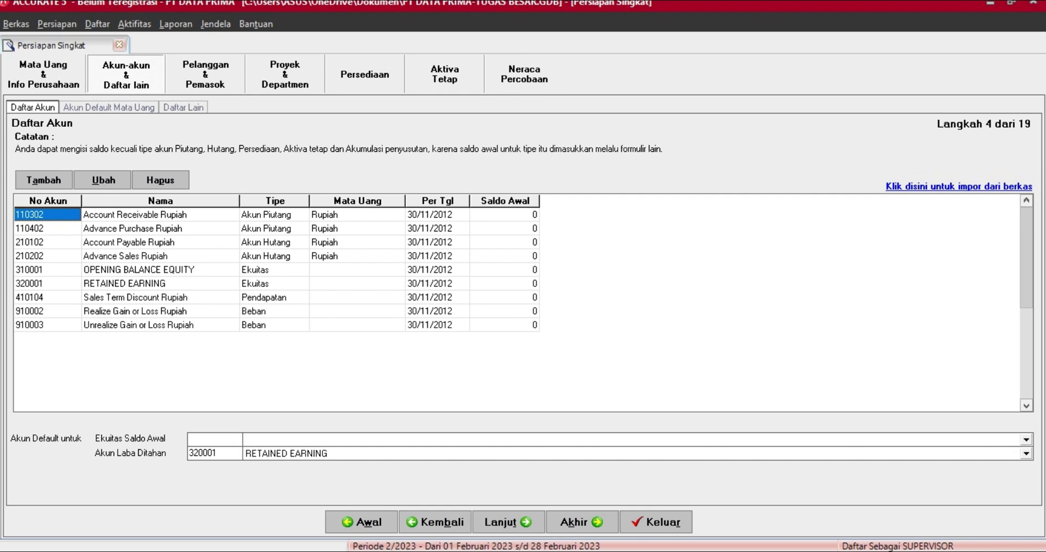
- Delete preset accounts 110302, 110402 and 210102, accepting the default-account warnings
right_click(74, 216)
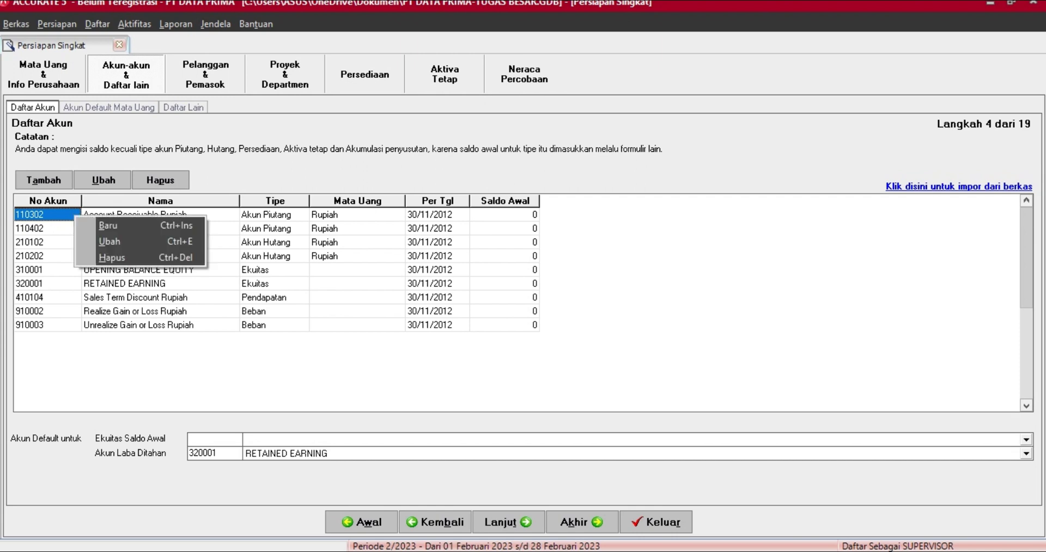
left_click(112, 258)
left_click(491, 321)
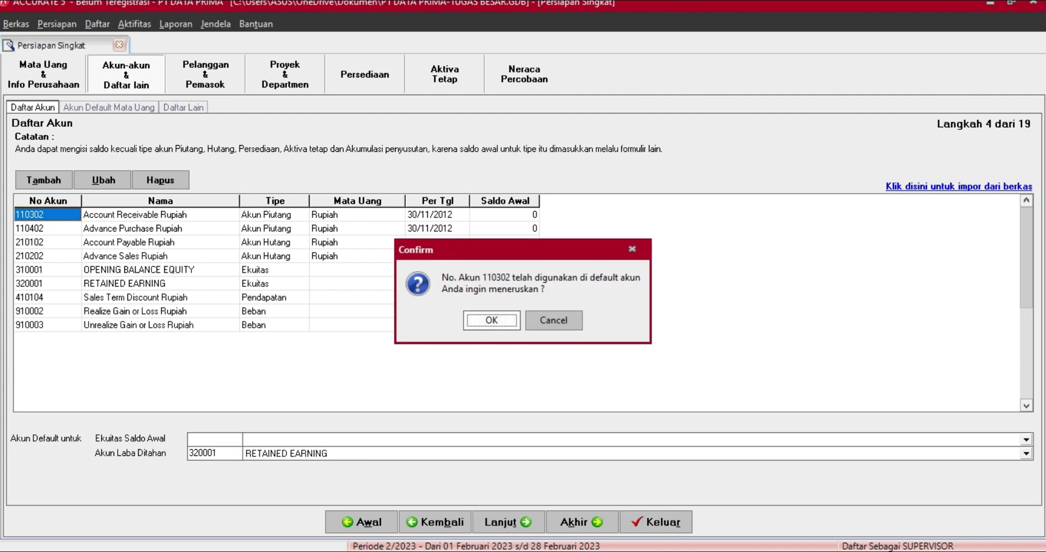
left_click(492, 320)
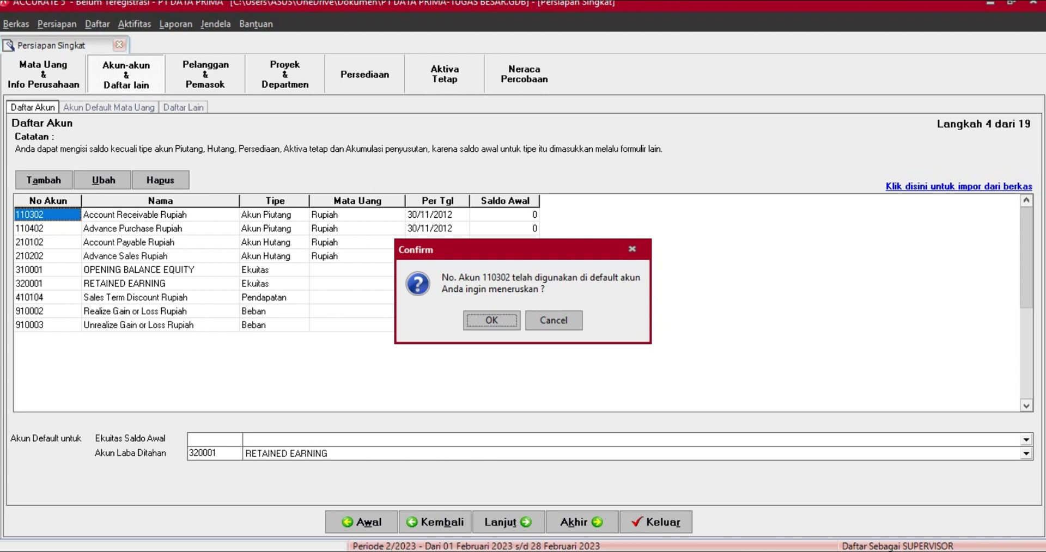
left_click(492, 320)
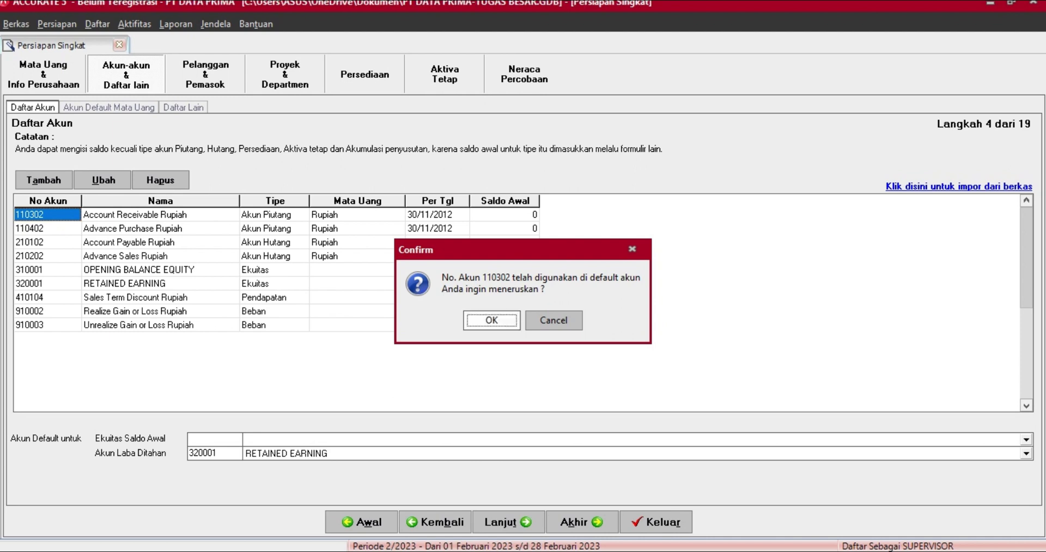
right_click(75, 214)
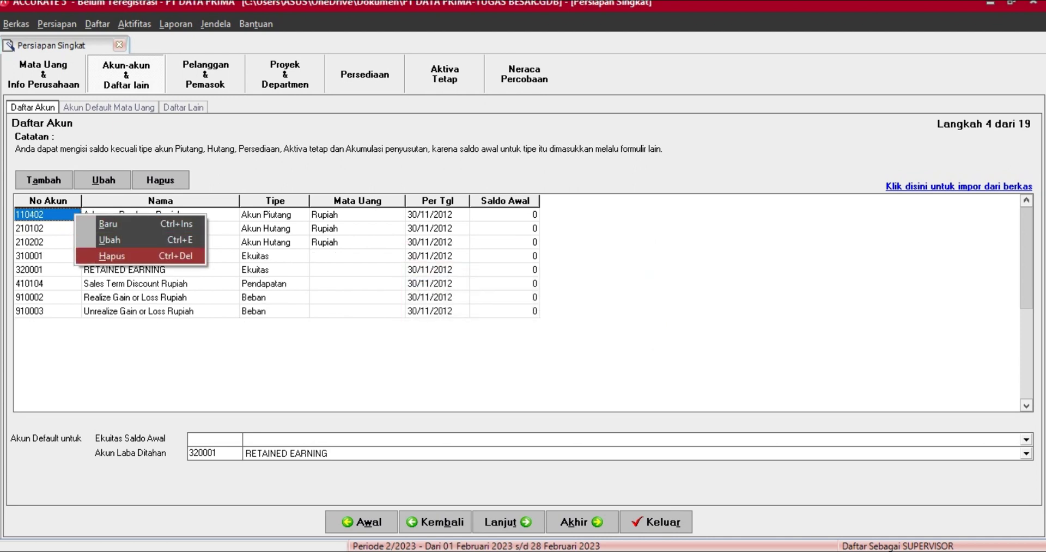
left_click(93, 257)
key("Return")
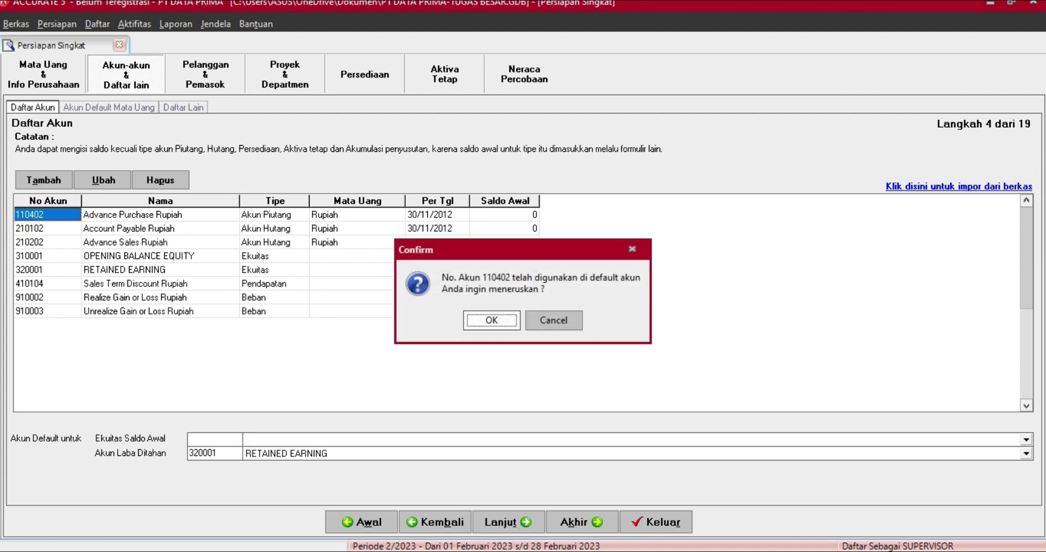
key("Return")
right_click(81, 216)
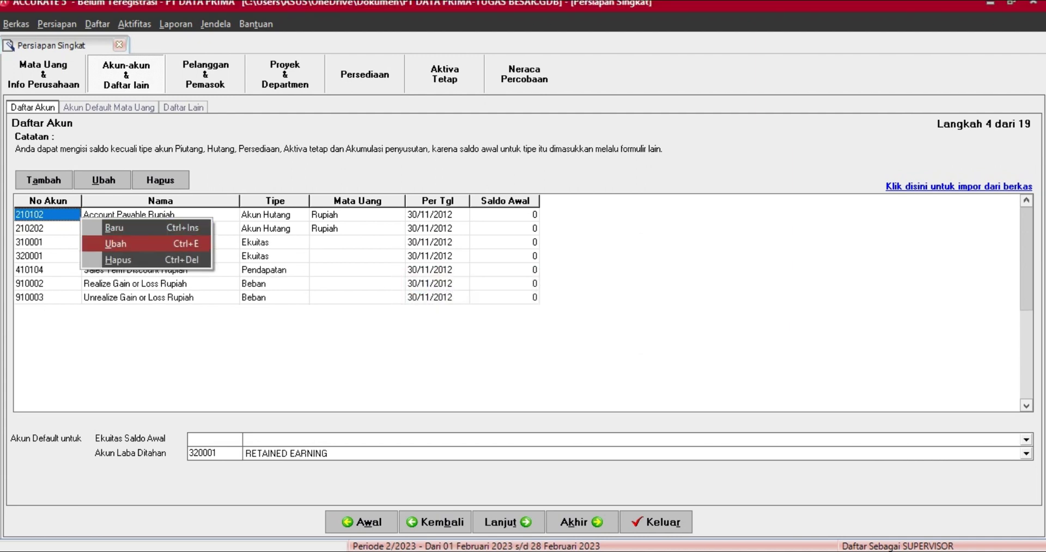
left_click(92, 257)
key("Return")
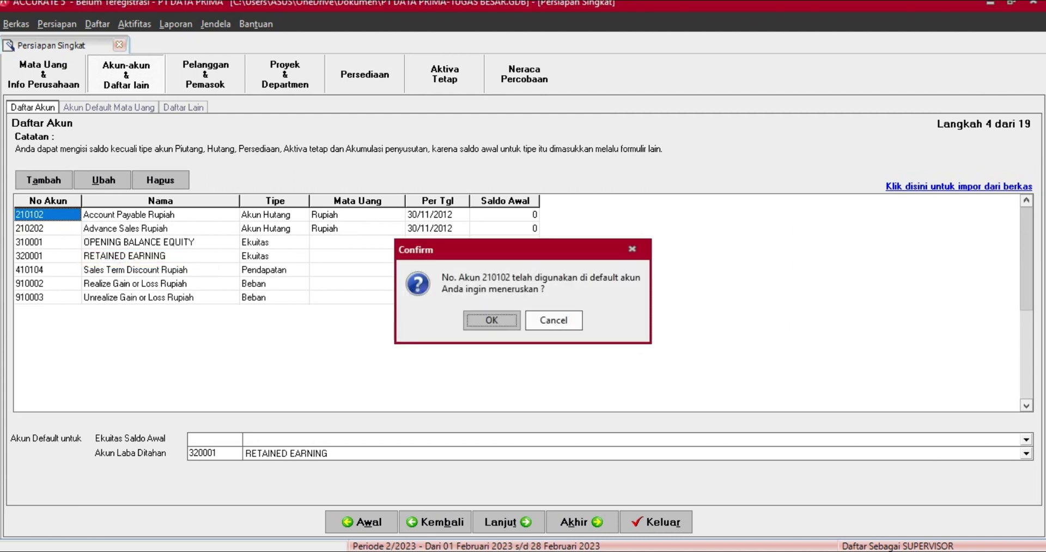
key("Return")
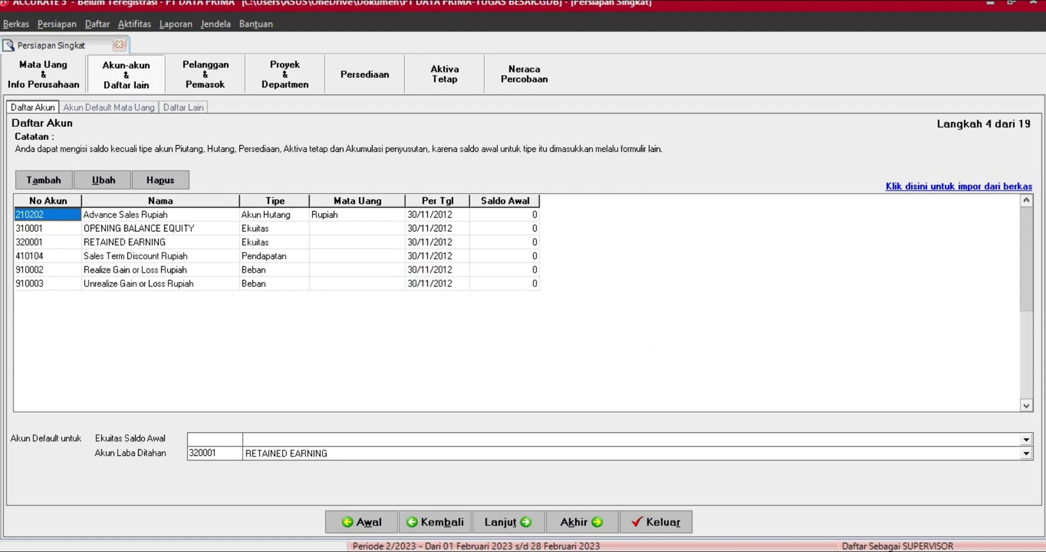
- Delete accounts 210202, 410104, 910002 and 910003, confirming each deletion prompt
right_click(76, 216)
left_click(92, 258)
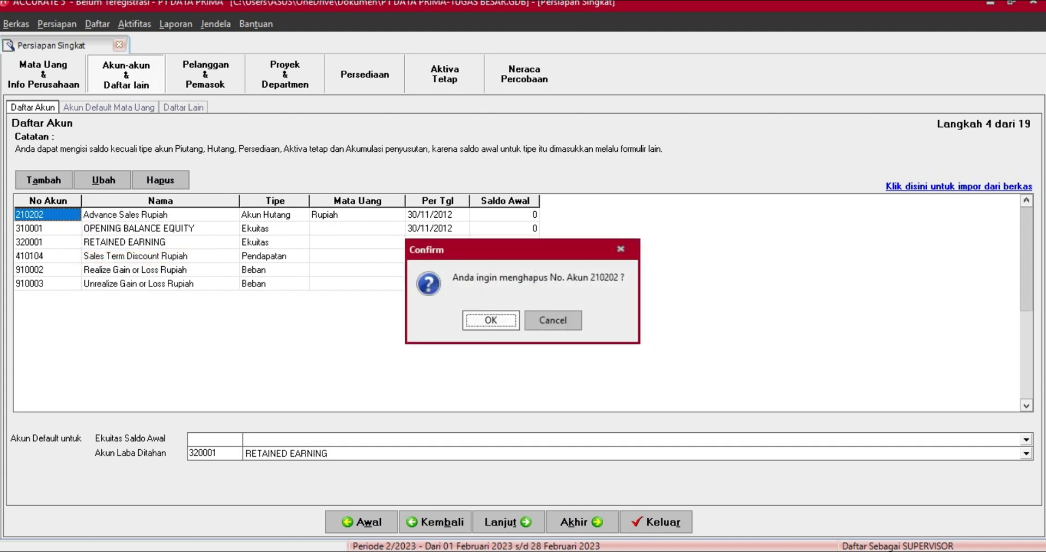
key("Return")
key("Return")
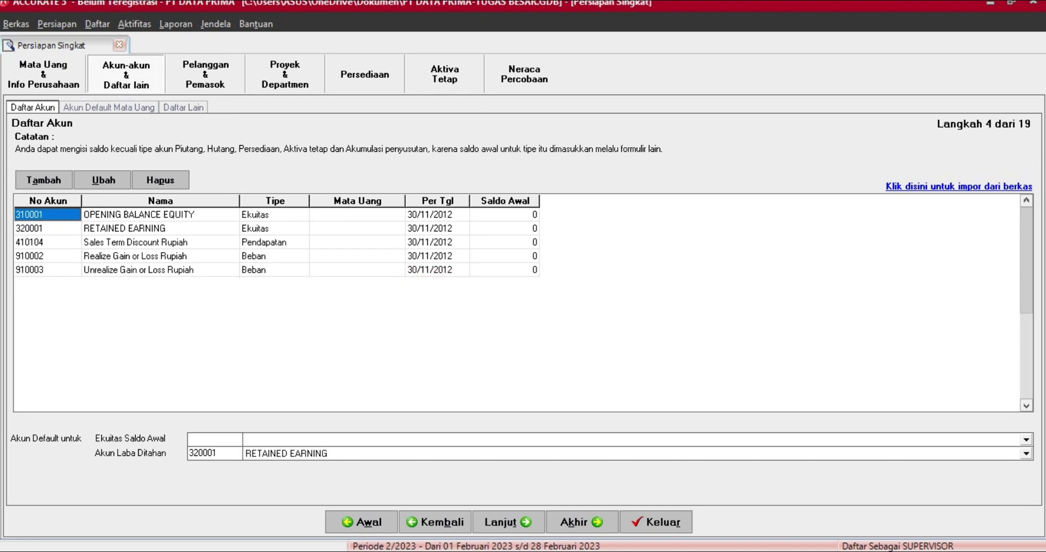
left_click(48, 242)
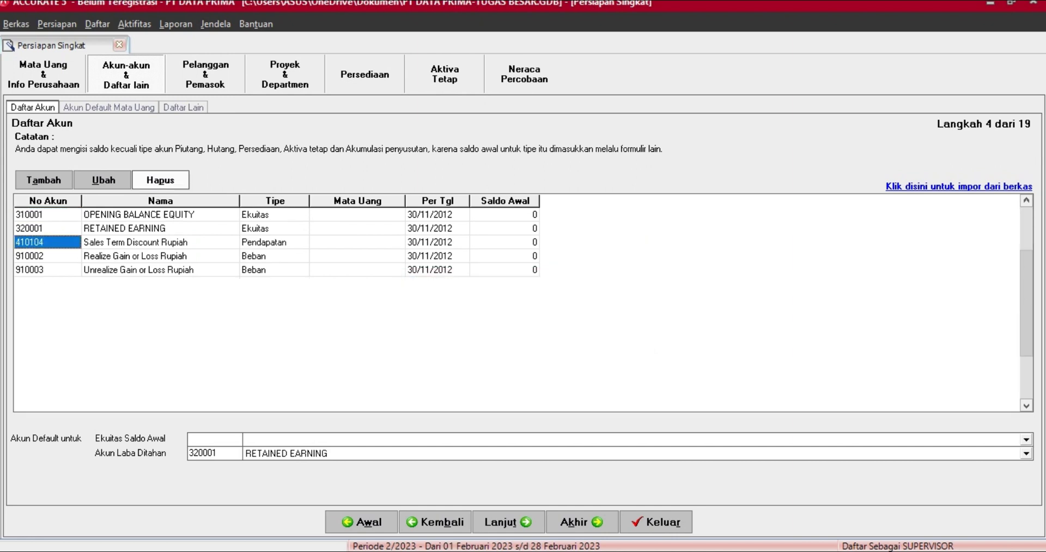
left_click(160, 180)
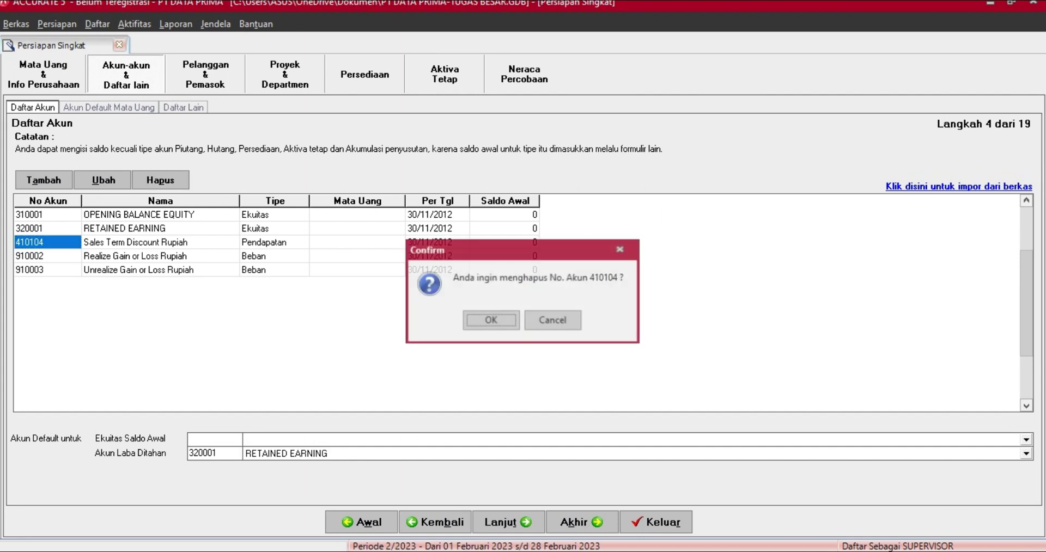
key("Return")
key("Return")
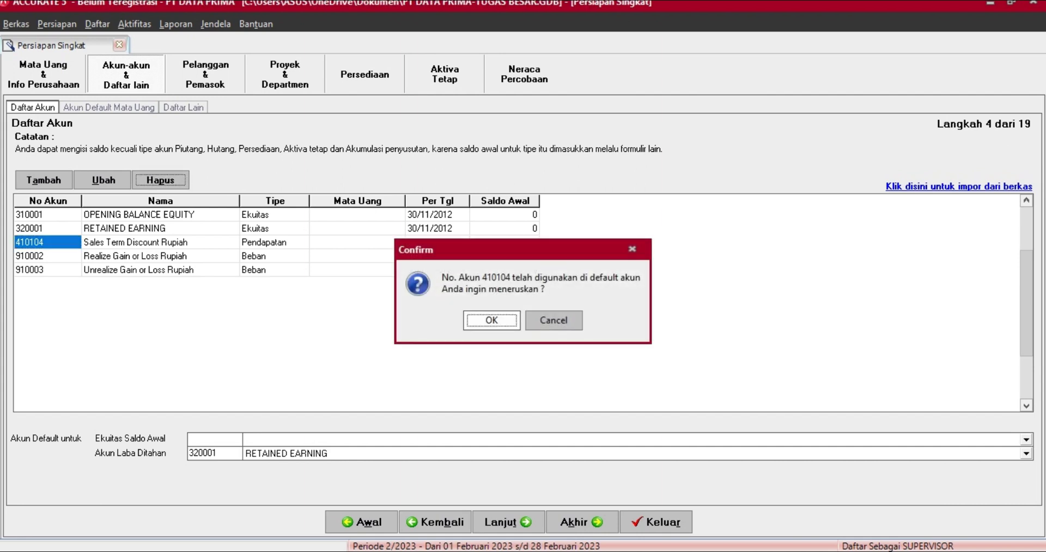
left_click(160, 180)
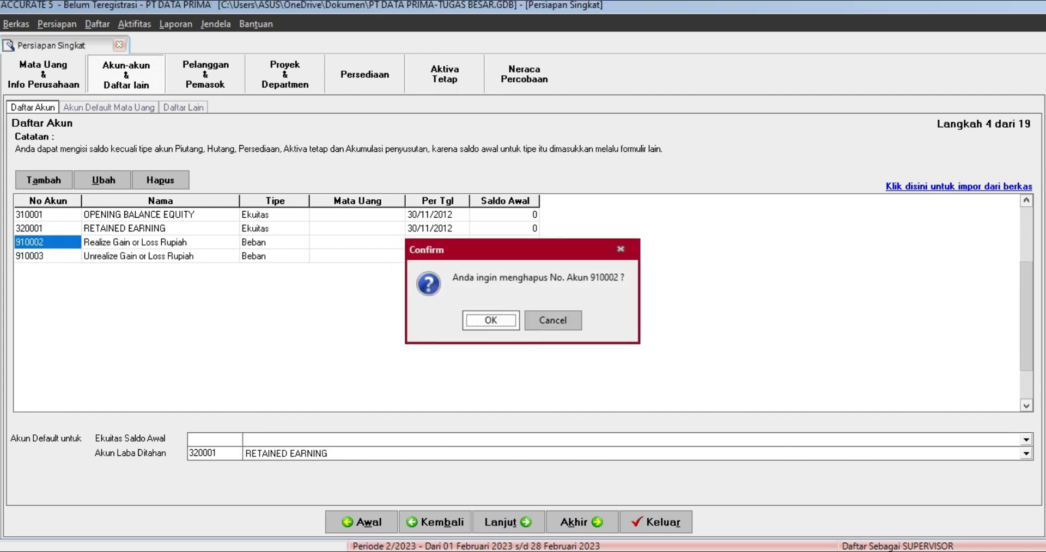
key("Return")
key("Return")
key("Return")
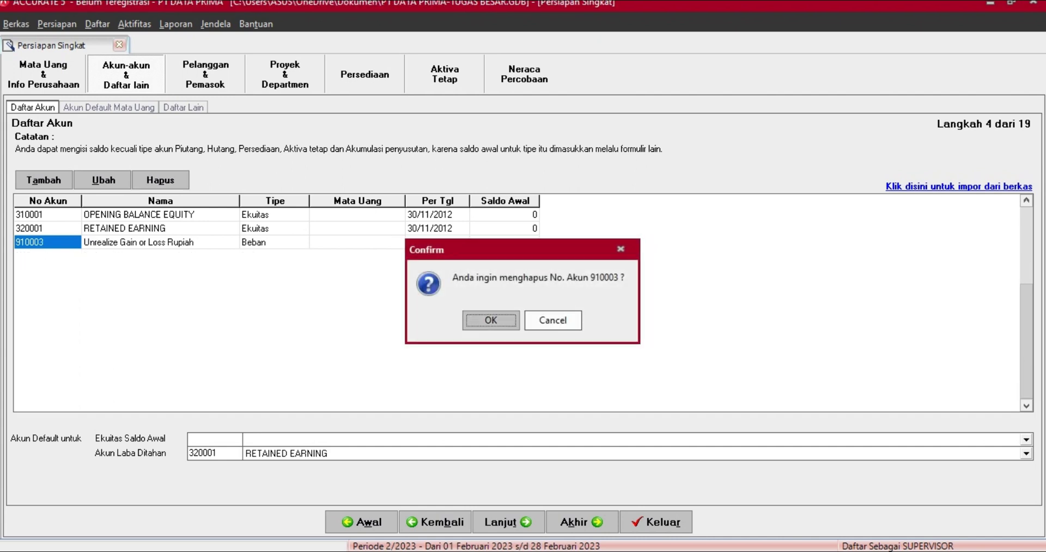
key("Return")
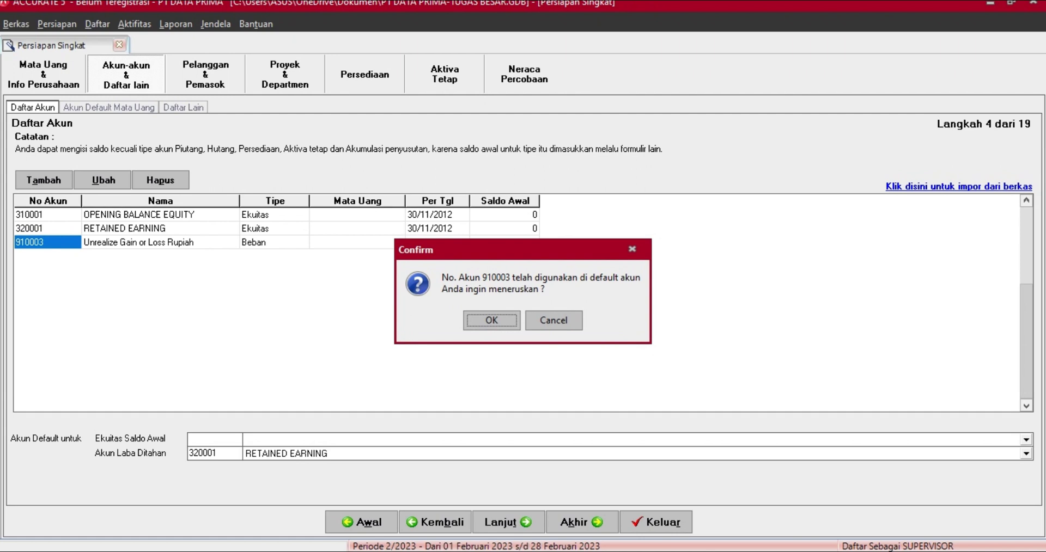
key("Return")
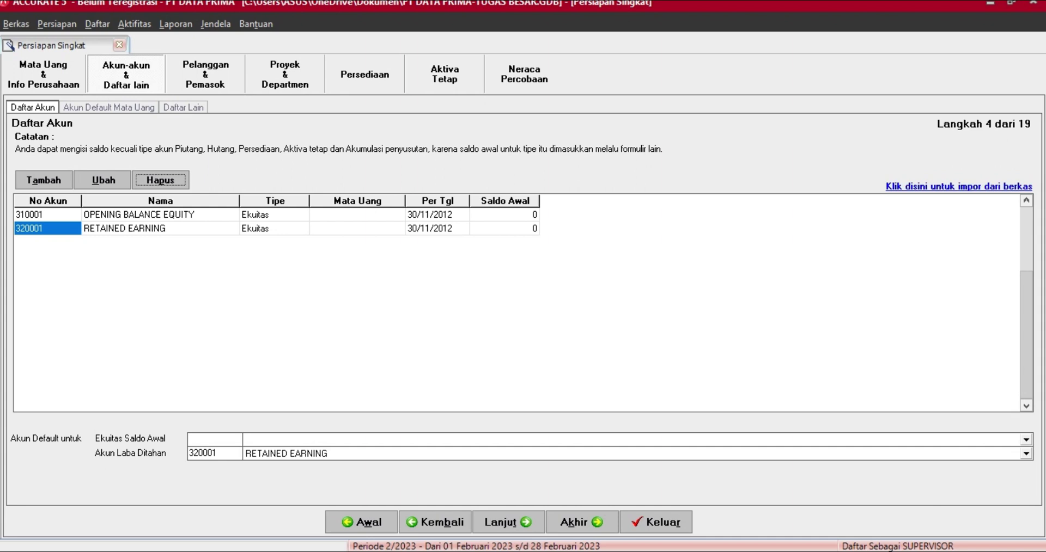
- On the Impor Akun dari file page, browse the USB drive to the FILE EXCEL DATA PERUSAHAAN-20230118 folder
left_click(958, 186)
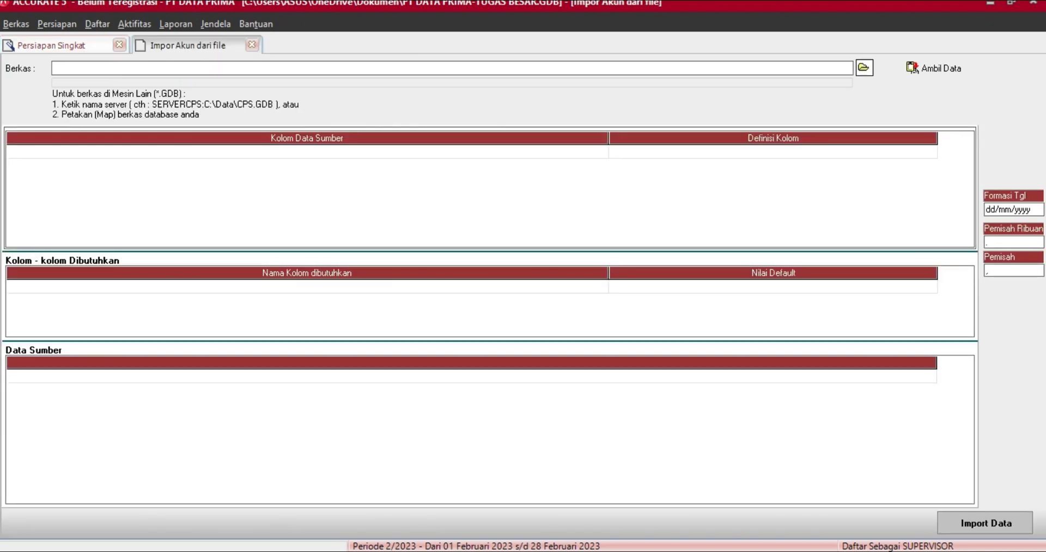
left_click(864, 67)
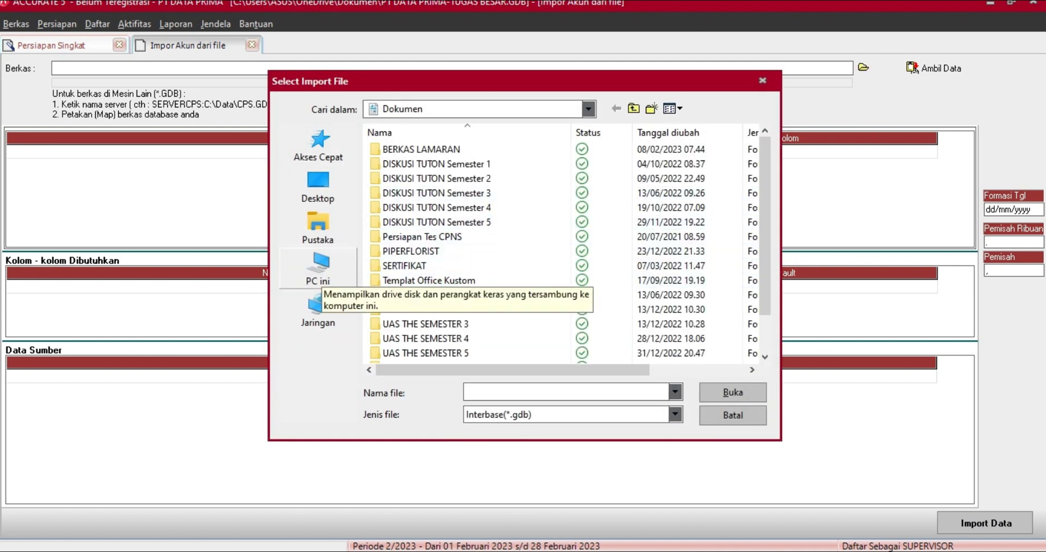
left_click(318, 267)
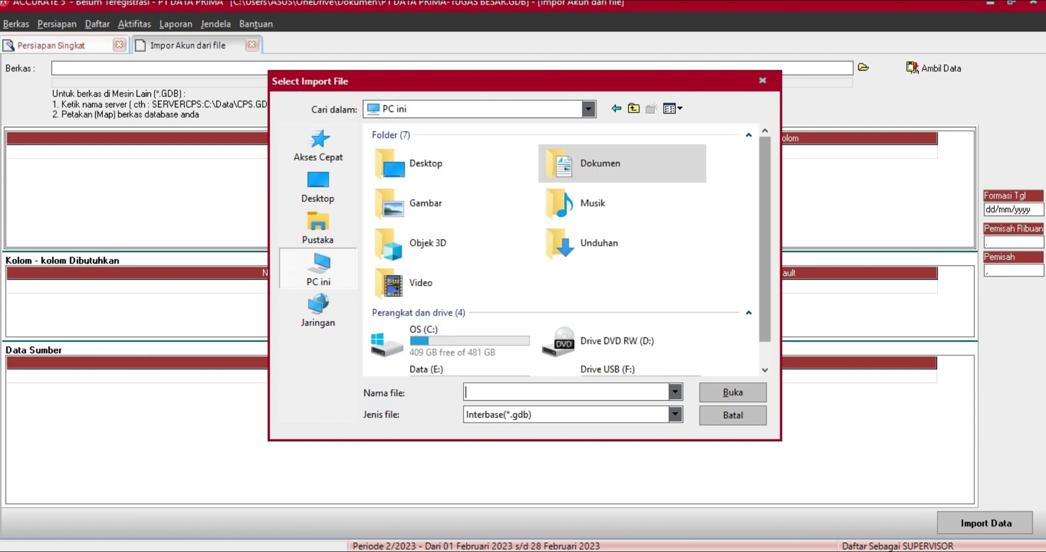
scroll(621, 316, "down", 1)
double_click(621, 354)
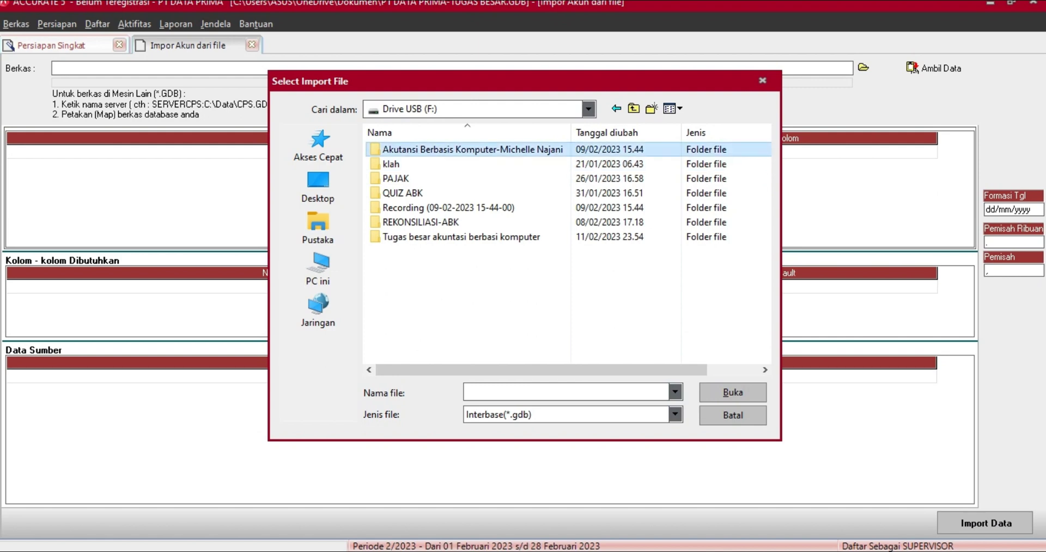
double_click(472, 150)
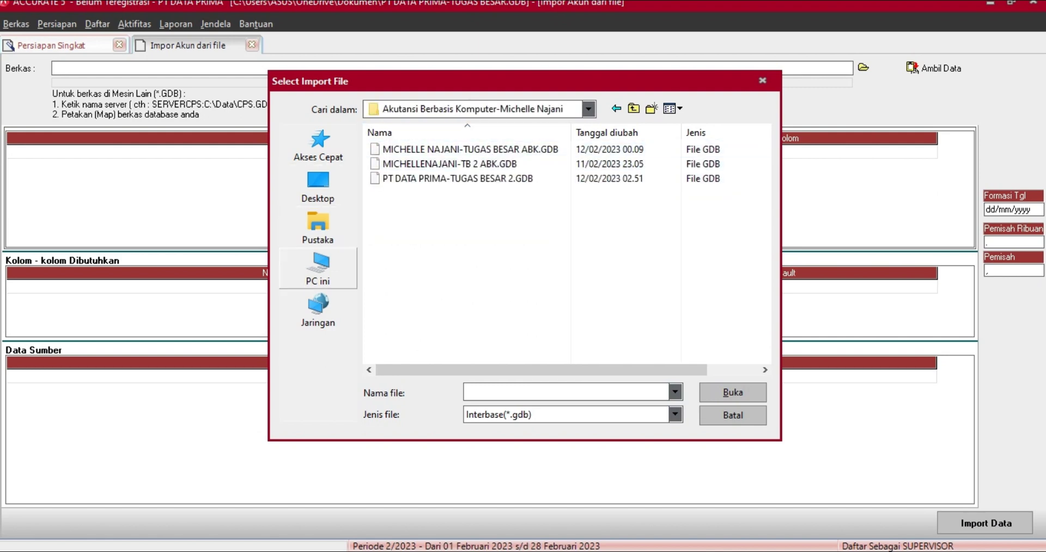
left_click(318, 266)
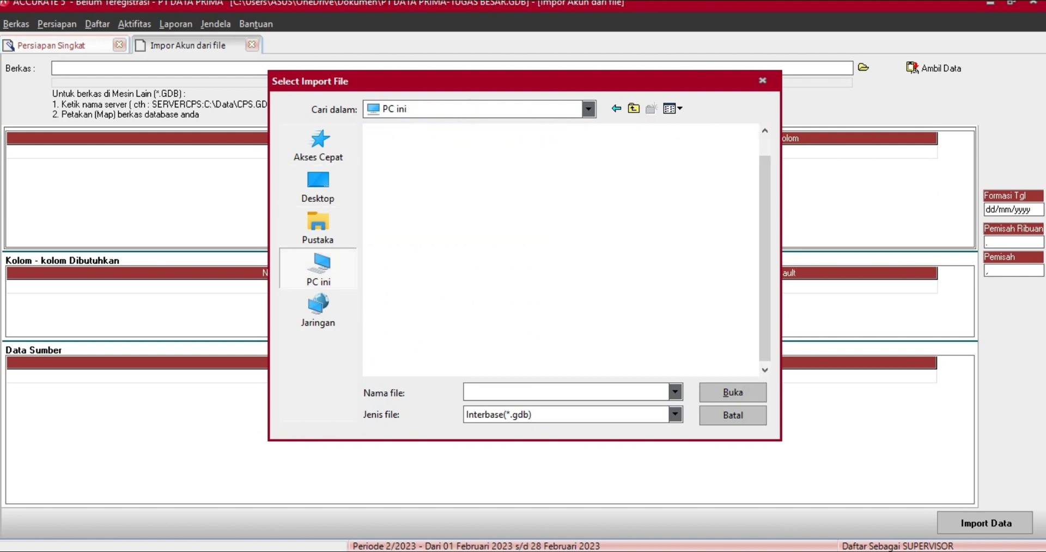
double_click(621, 357)
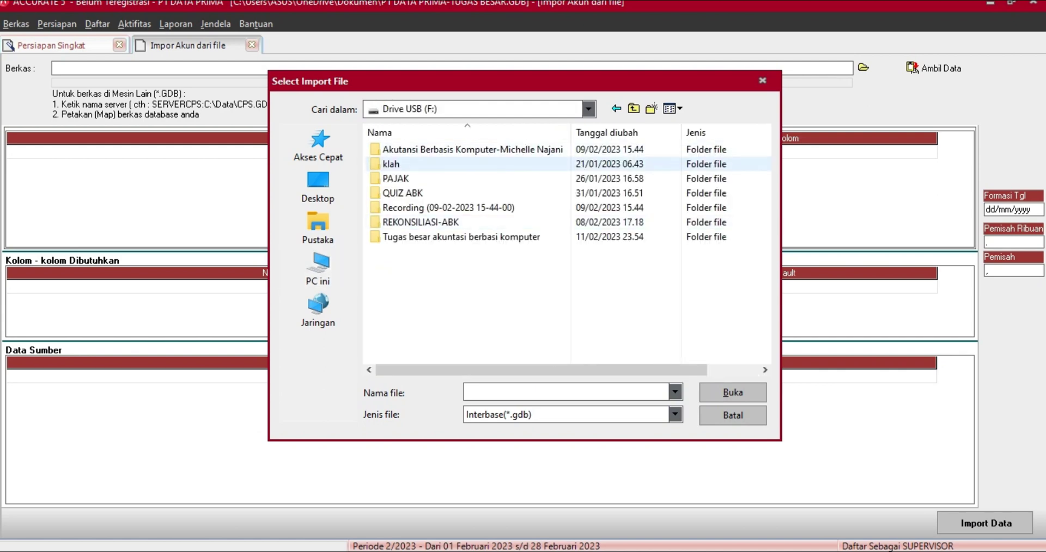
double_click(395, 164)
double_click(467, 150)
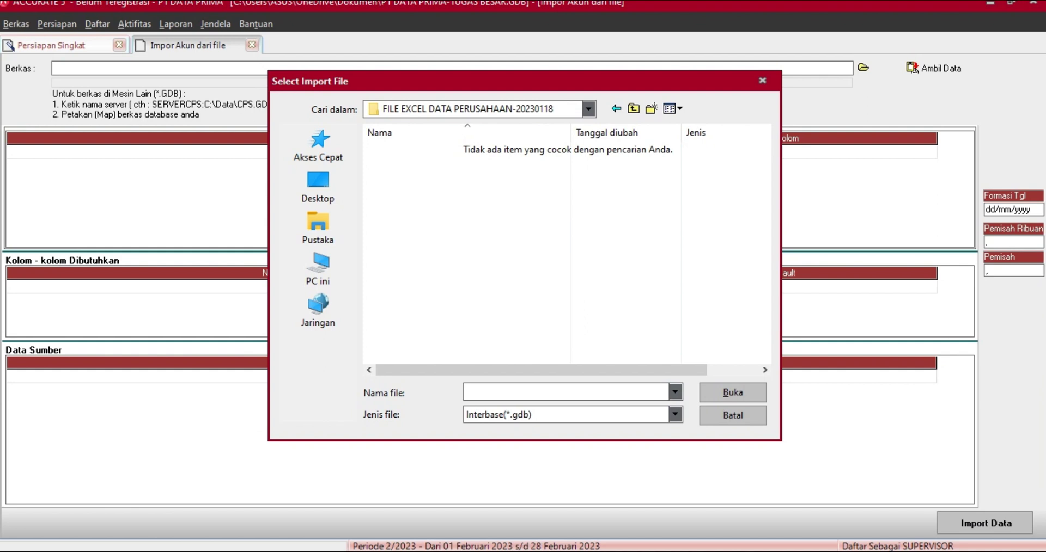
- Filter to Excel (*.xls) files and open the 1. DATA PERUSAHAAN workbook
left_click(675, 414)
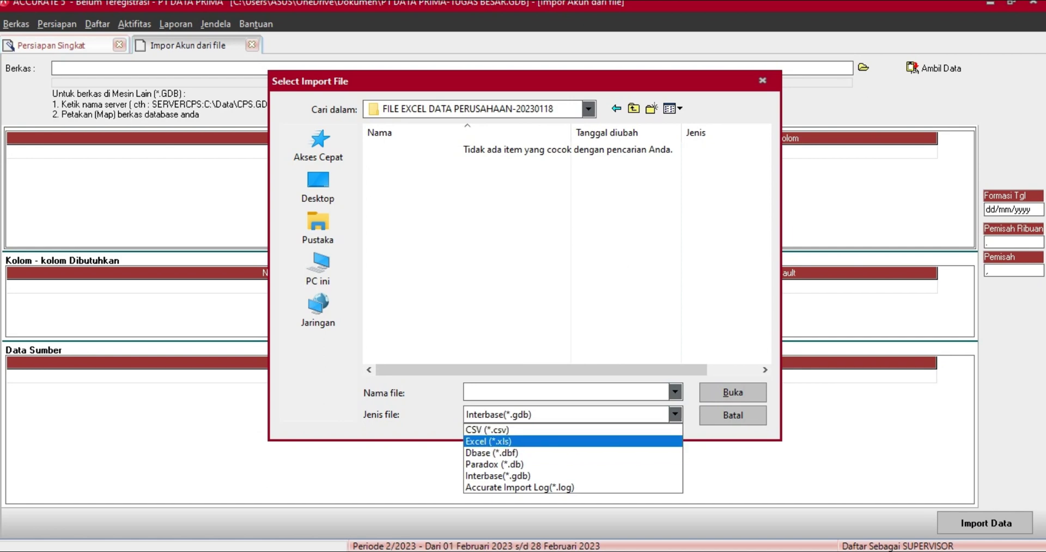
left_click(507, 442)
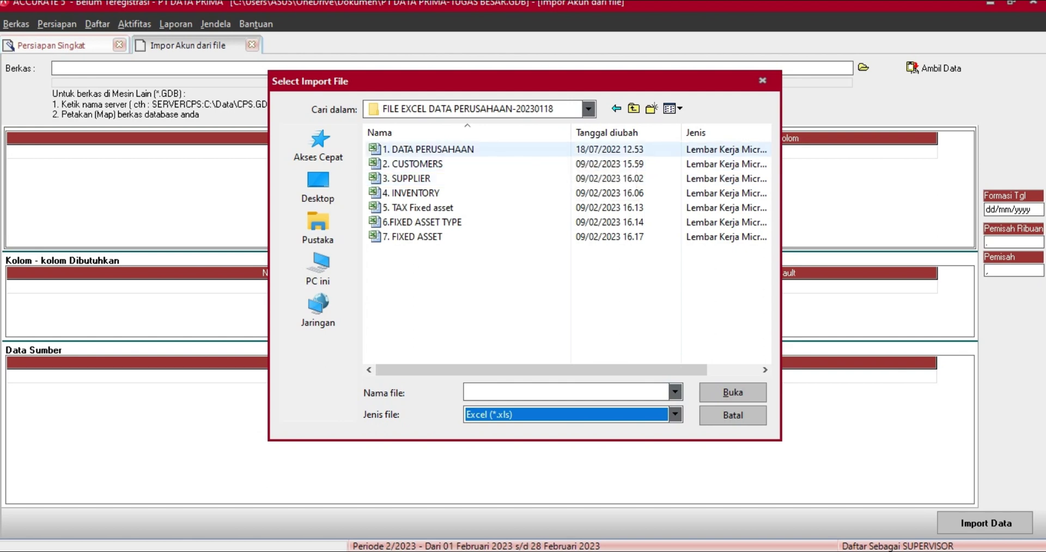
left_click(433, 150)
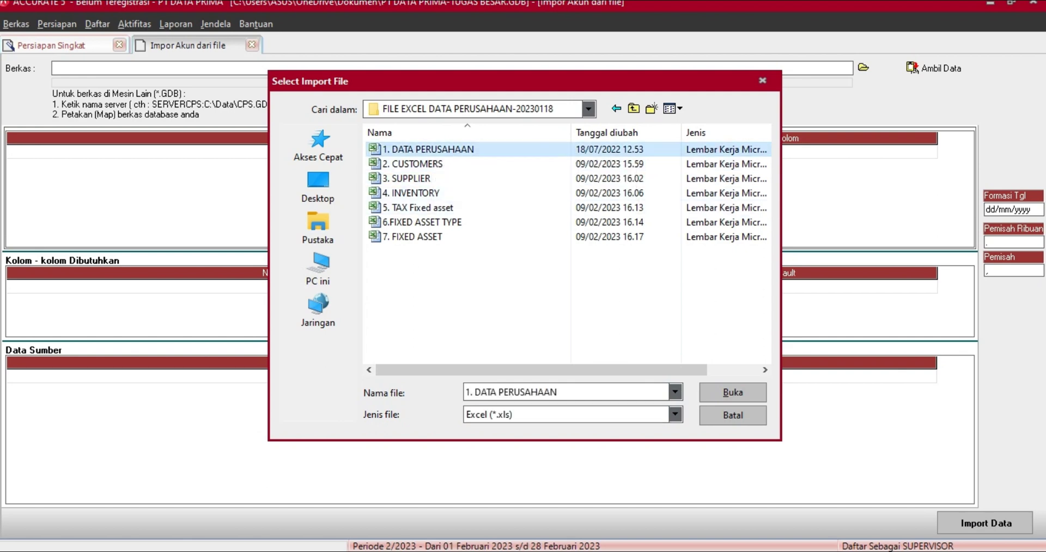
left_click(732, 393)
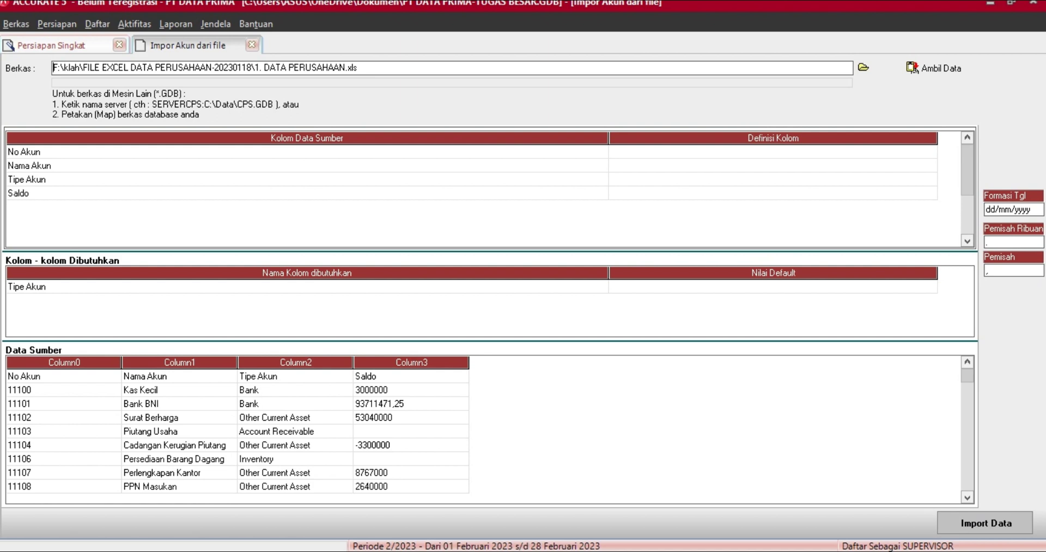
- Delete the No Akun header row so the source data starts at account 11100 Kas Kecil
key("Down")
key("Down")
key("Down")
key("Down")
key("Down")
key("Down")
key("Down")
key("Down")
key("Down")
key("Down")
key("Down")
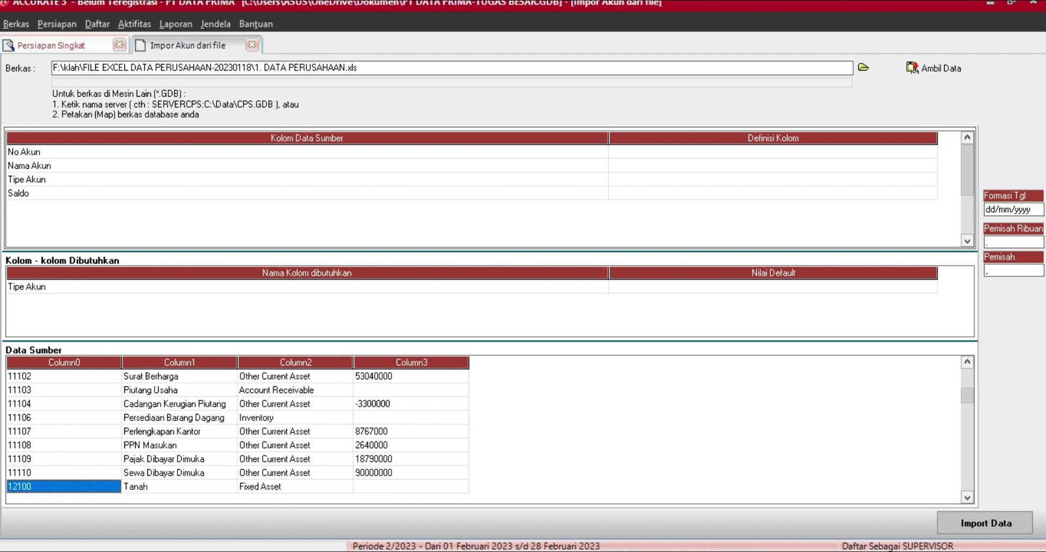
key("Down")
key("Down")
key("Down")
key("Down")
key("Down")
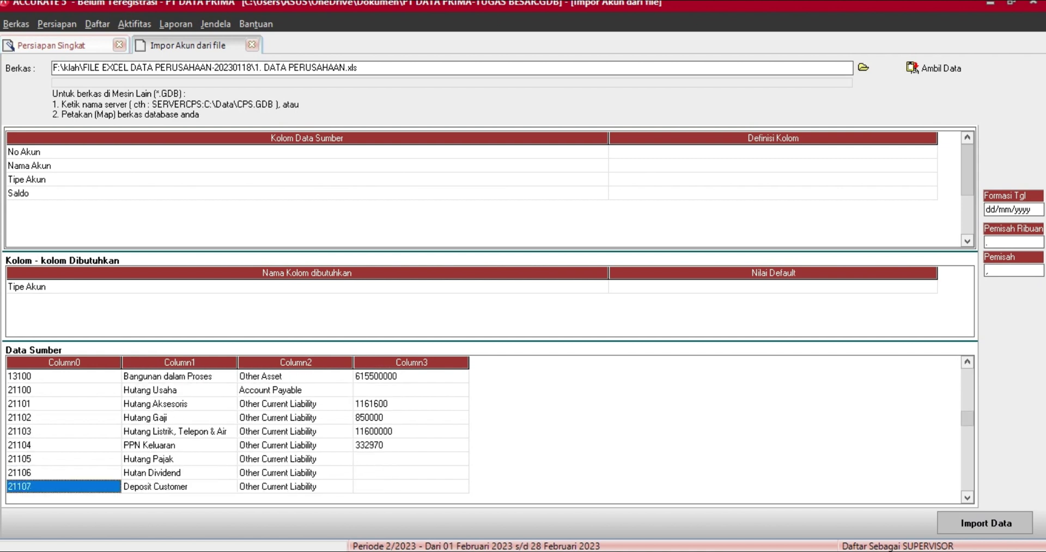
key("ctrl+Home")
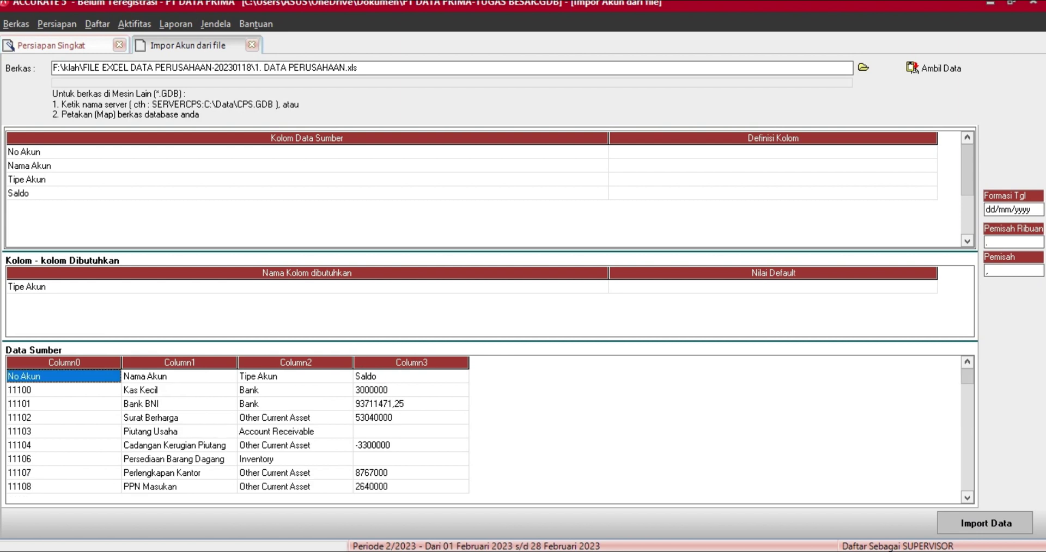
right_click(94, 377)
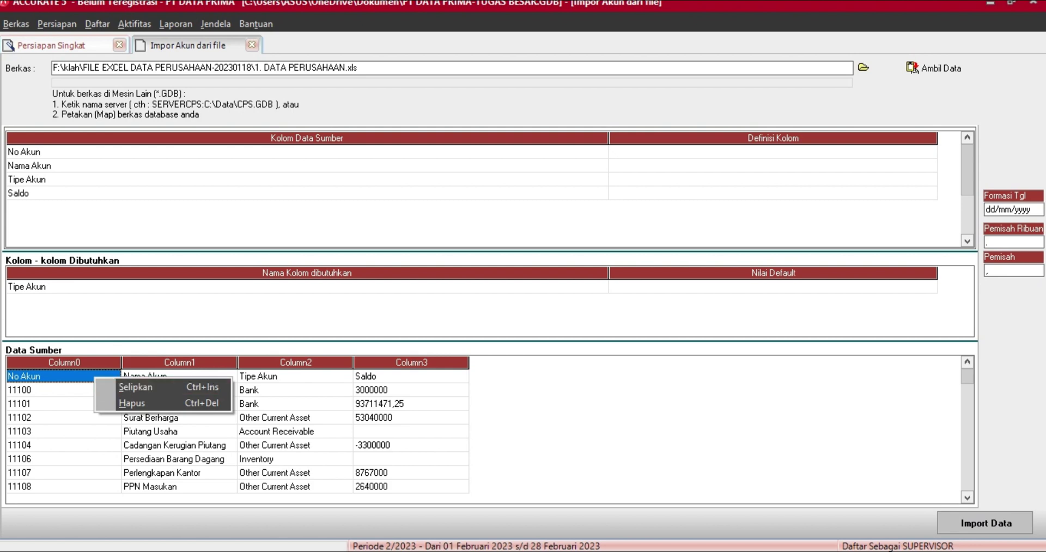
key("Down")
key("Down")
key("Return")
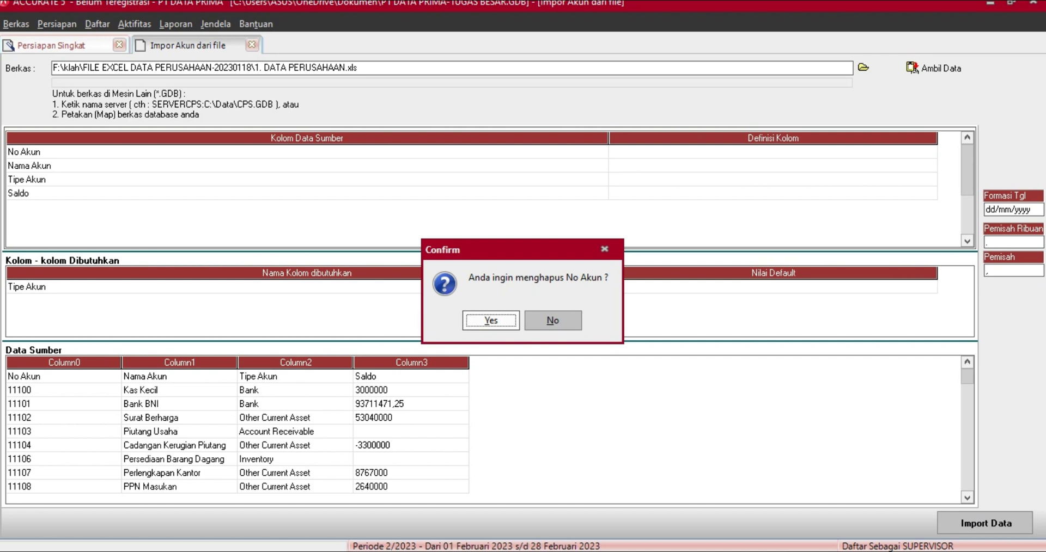
key("Return")
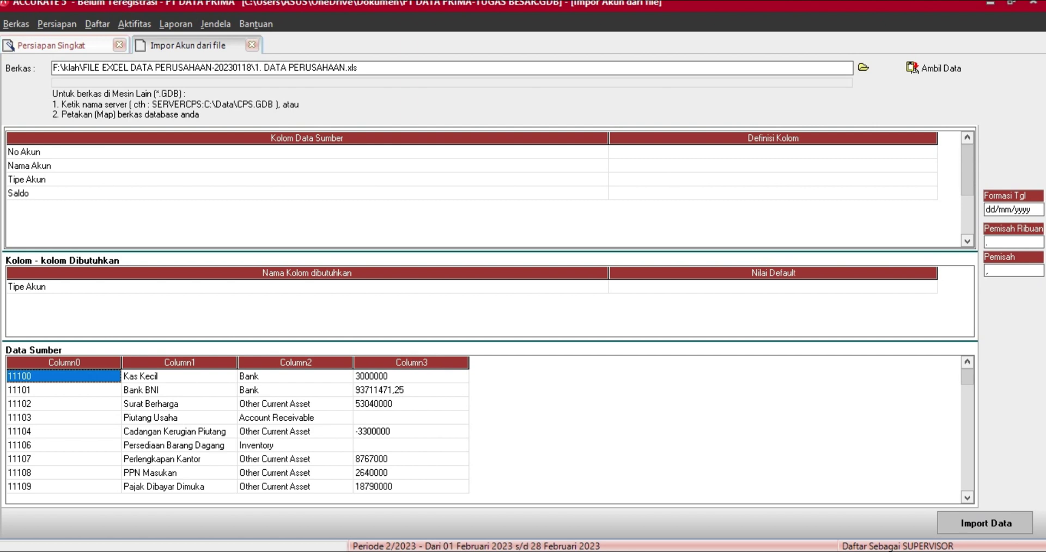
- Define the first three source columns as No. Akun, Nama Akun and Tipe Akun
left_click(772, 152)
left_click(772, 151)
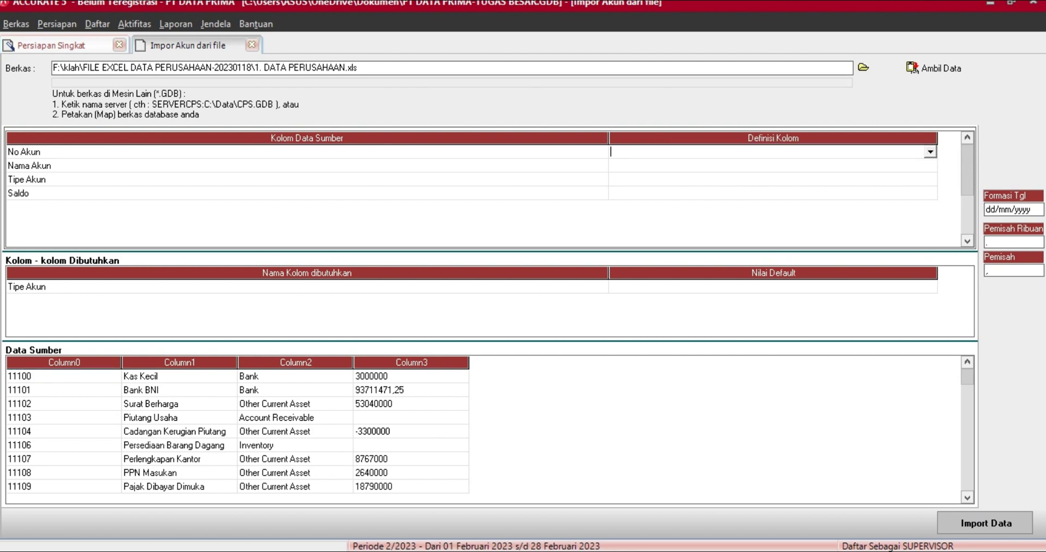
left_click(931, 152)
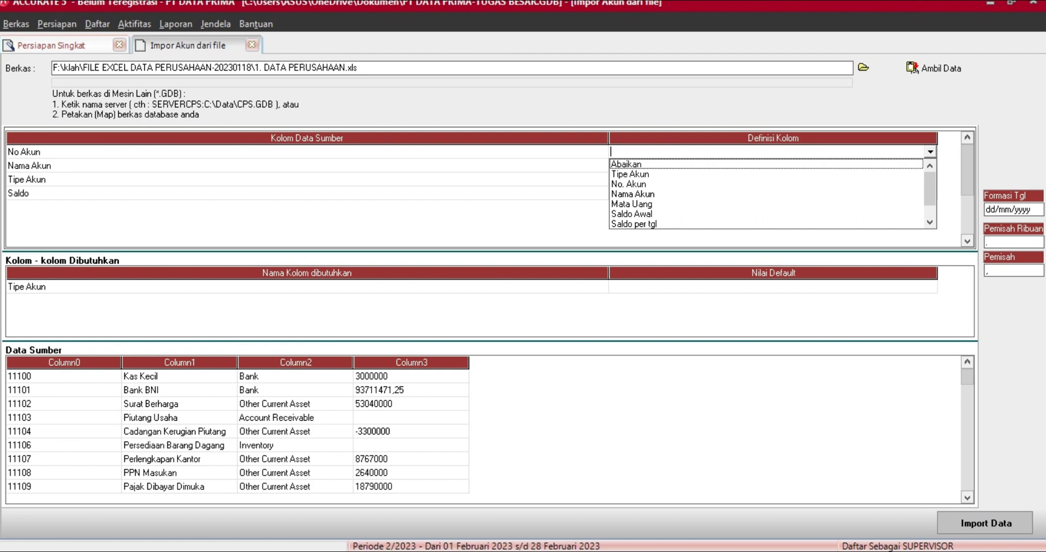
left_click(774, 186)
left_click(772, 166)
left_click(773, 165)
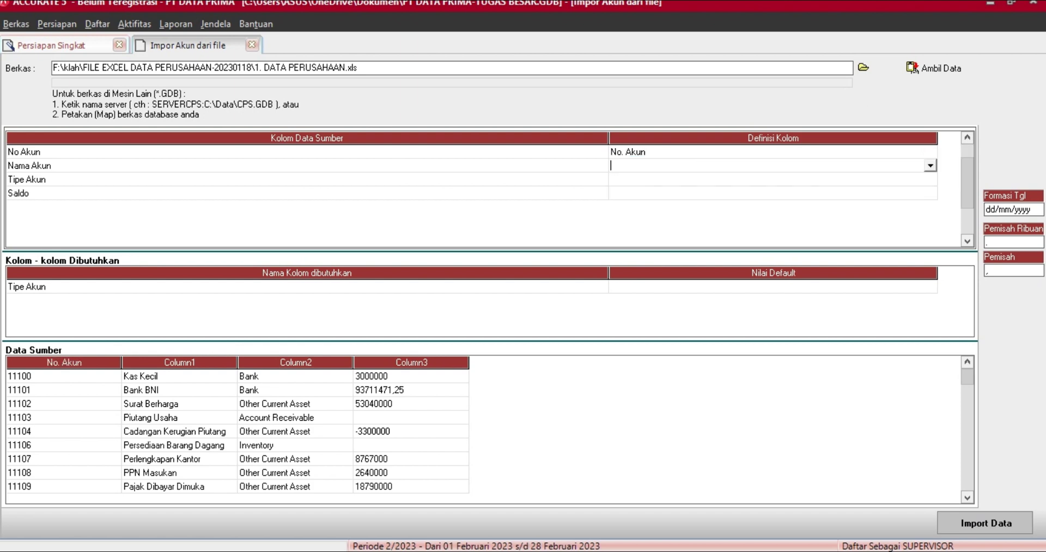
left_click(930, 165)
left_click(632, 197)
left_click(772, 179)
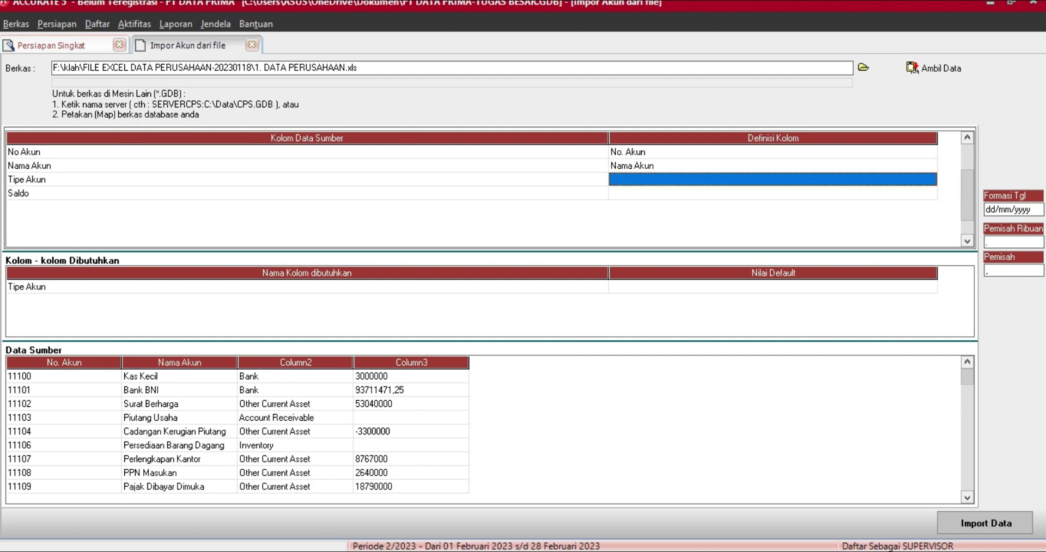
left_click(773, 179)
left_click(931, 180)
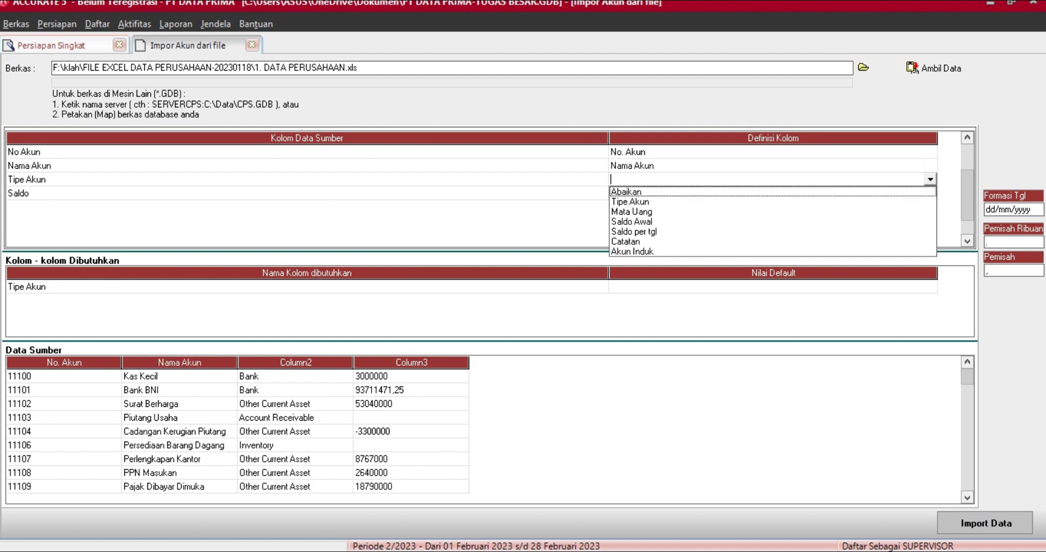
left_click(630, 202)
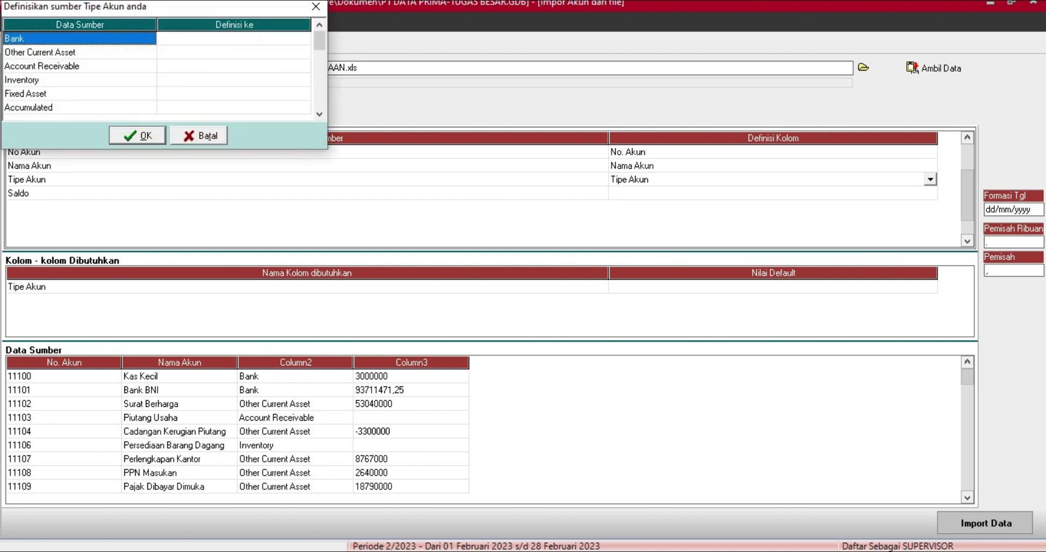
- Map Bank to Kas/Bank and Other Current Asset to Aktiva Lancar lainnya
left_click(234, 39)
left_click(234, 38)
left_click(304, 39)
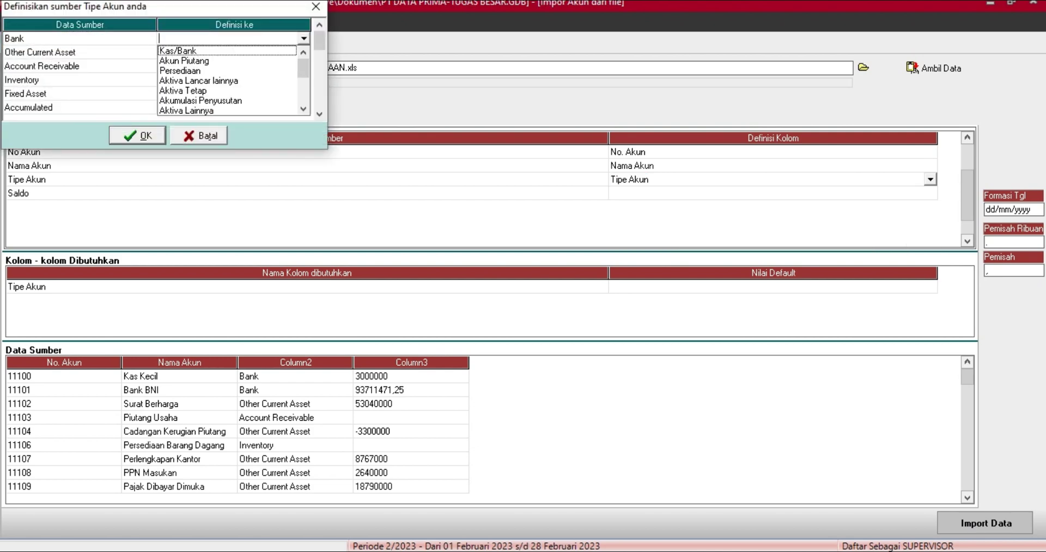
key("Return")
left_click(234, 52)
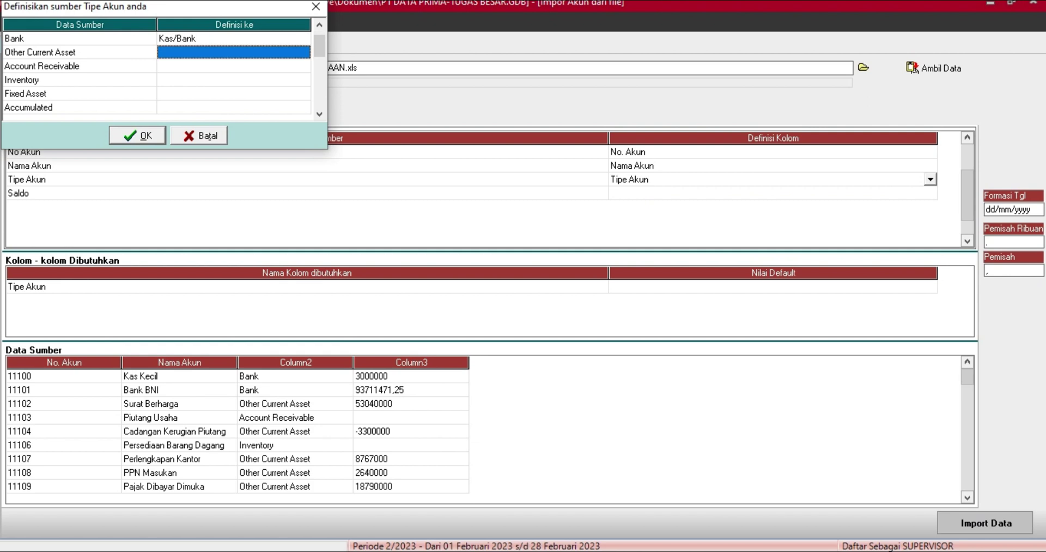
left_click(234, 53)
left_click(303, 52)
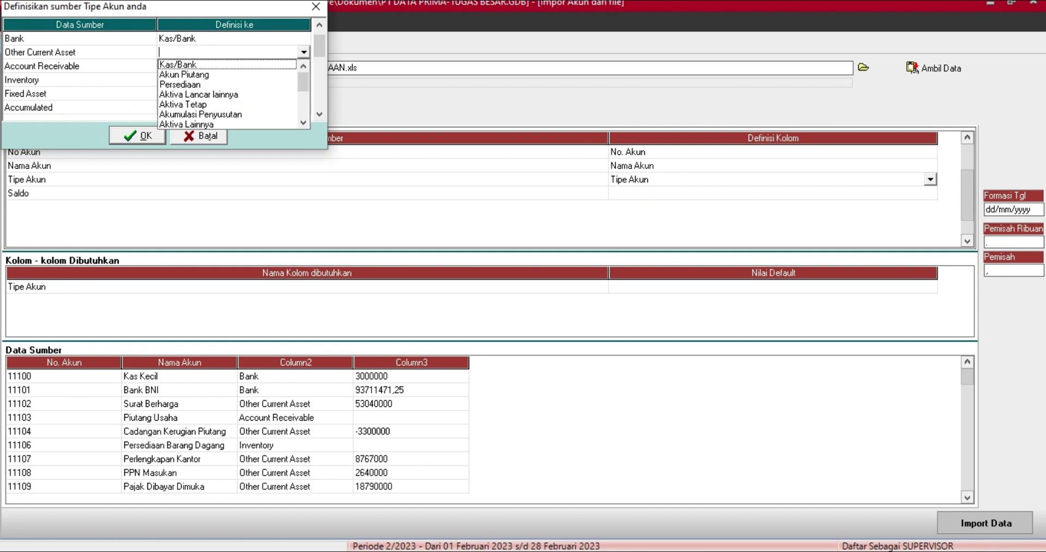
left_click(198, 95)
- Map Account Receivable to Akun Piutang, Inventory to Persediaan and Fixed Asset to Aktiva Tetap
left_click(234, 66)
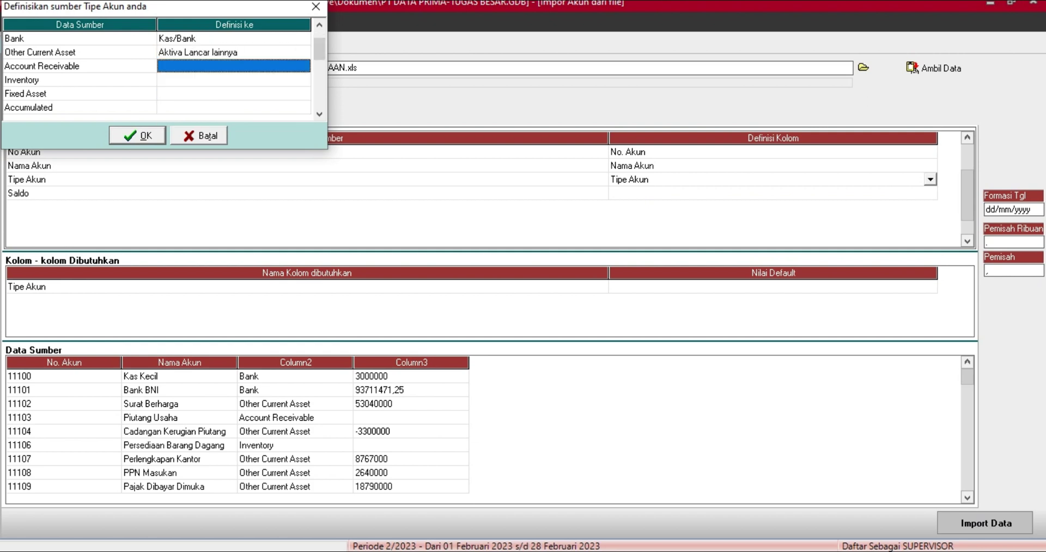
left_click(235, 66)
left_click(303, 66)
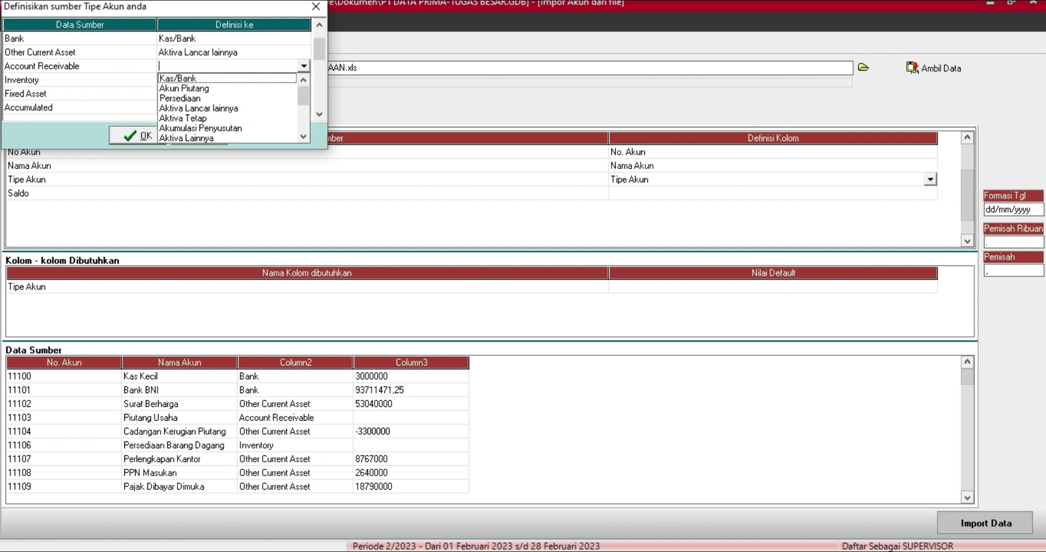
left_click(303, 80)
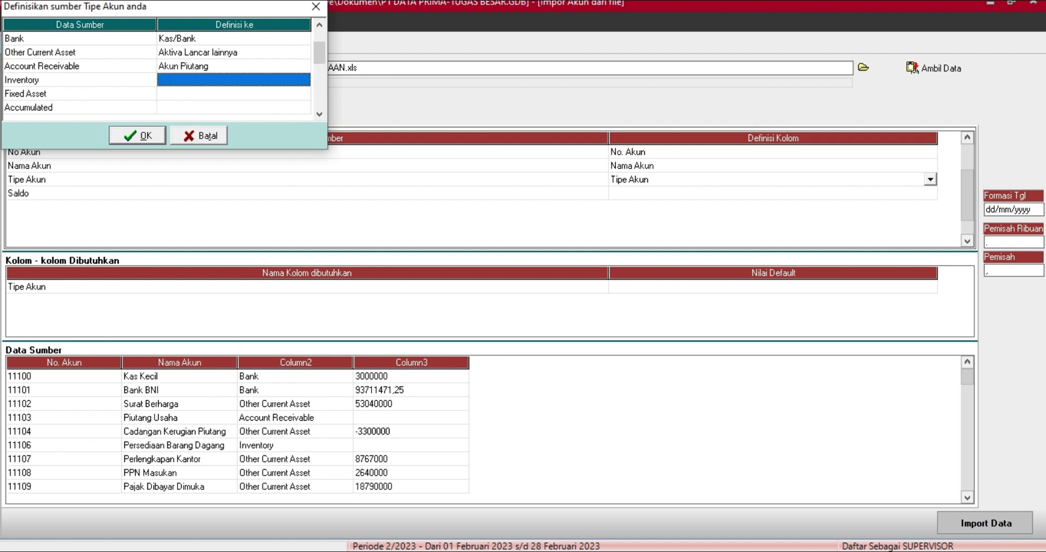
left_click(304, 80)
left_click(304, 80)
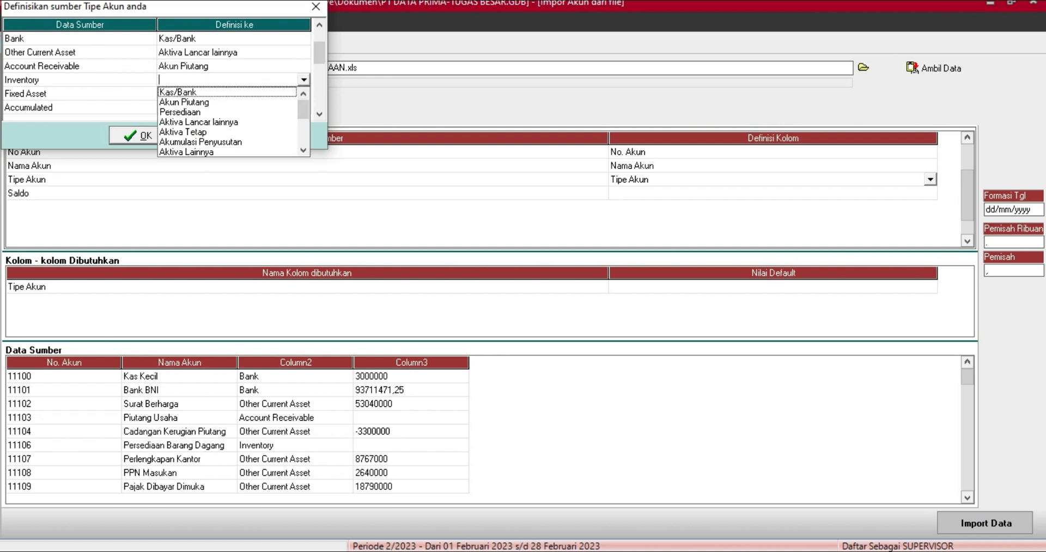
left_click(217, 112)
left_click(303, 94)
left_click(304, 94)
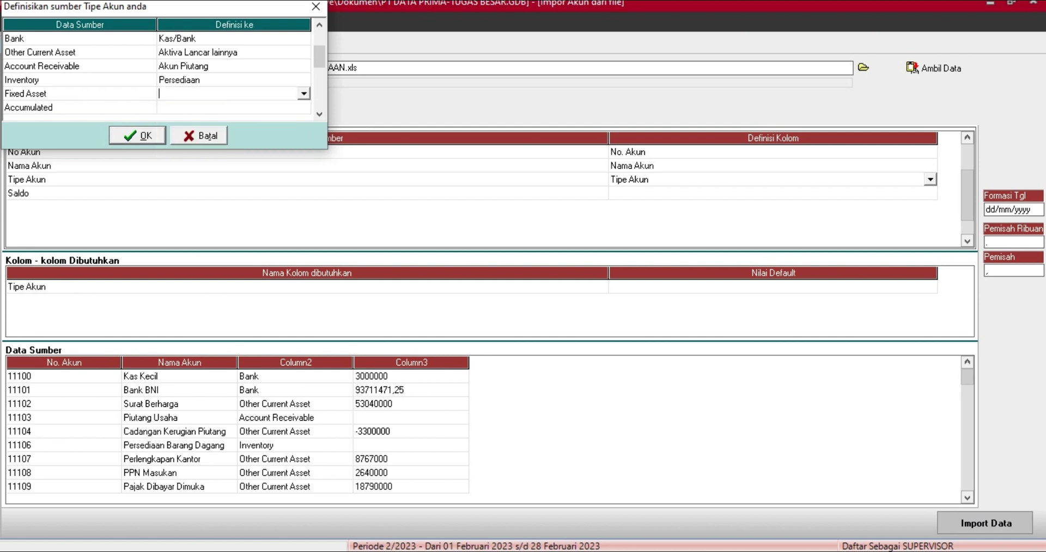
left_click(303, 94)
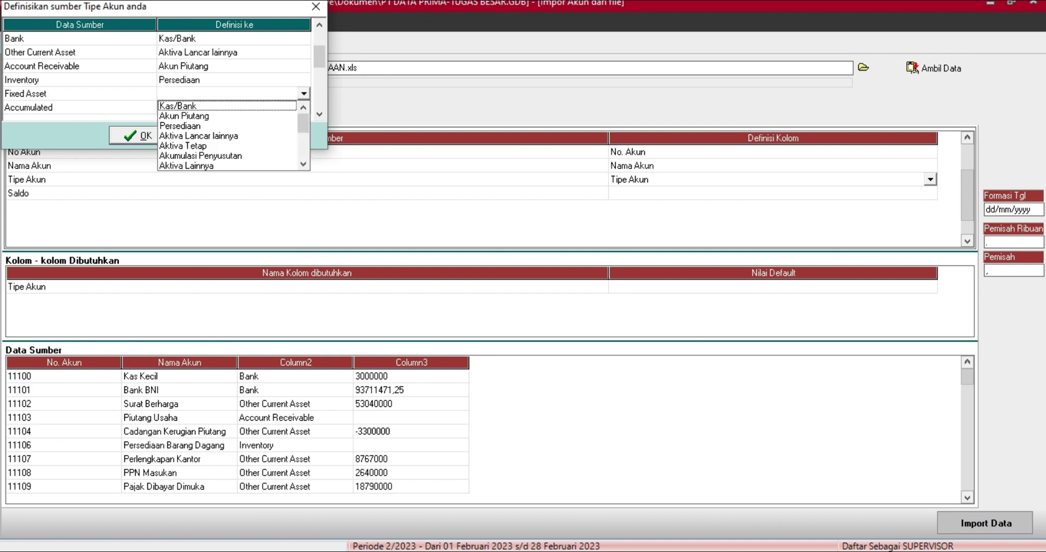
left_click(201, 146)
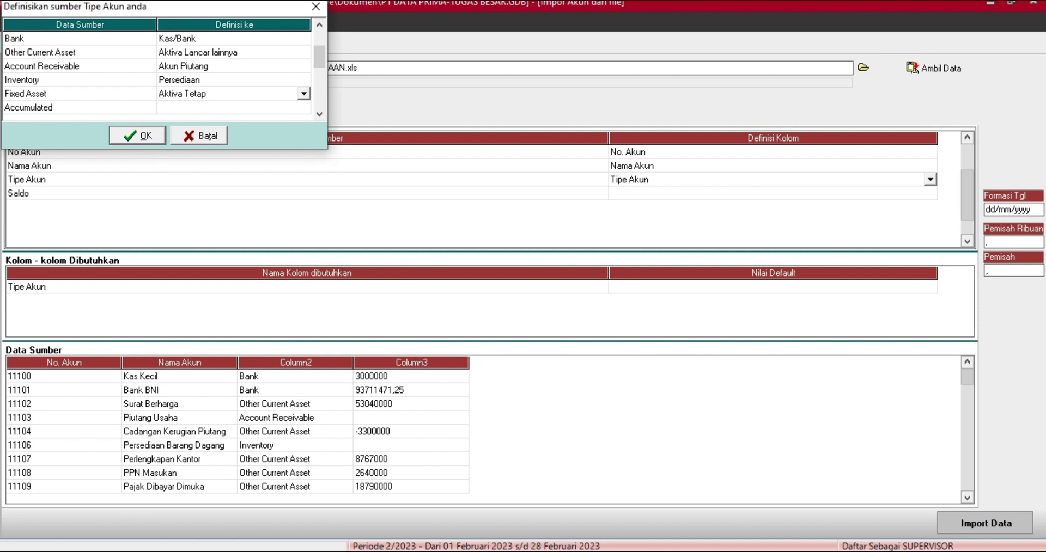
- Map the Accumulated account type to Akumulasi Penyusutan
left_click(303, 107)
left_click(303, 108)
left_click(303, 107)
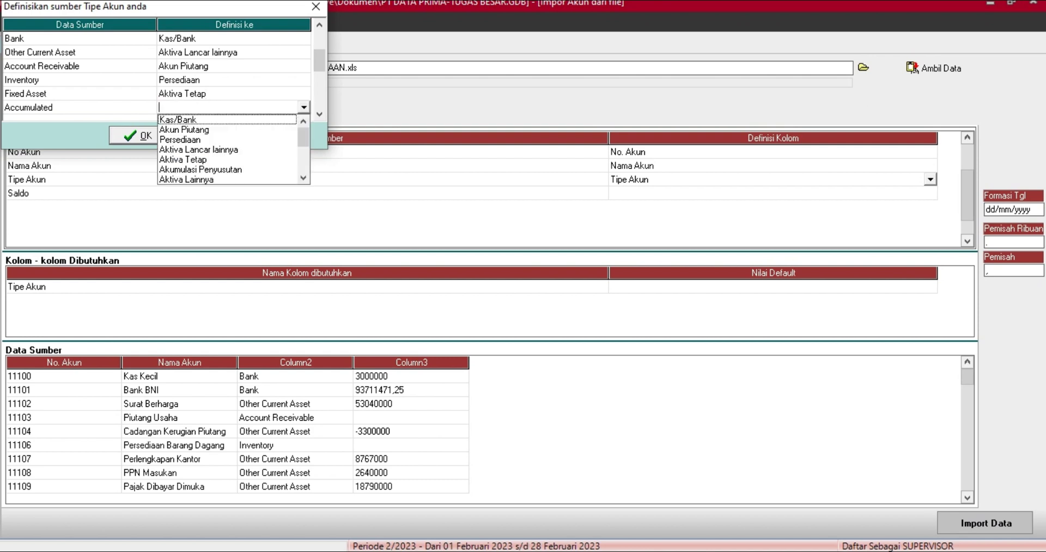
left_click(200, 169)
left_click(319, 114)
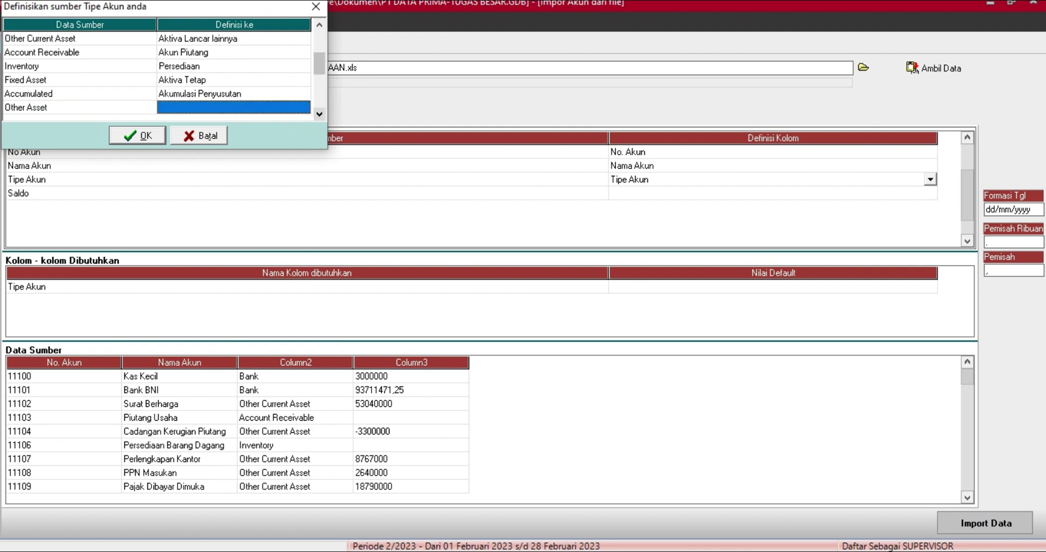
- Map the Other Asset account type to Aktiva Lainnya
left_click(319, 114)
left_click(303, 93)
left_click(304, 93)
left_click(304, 93)
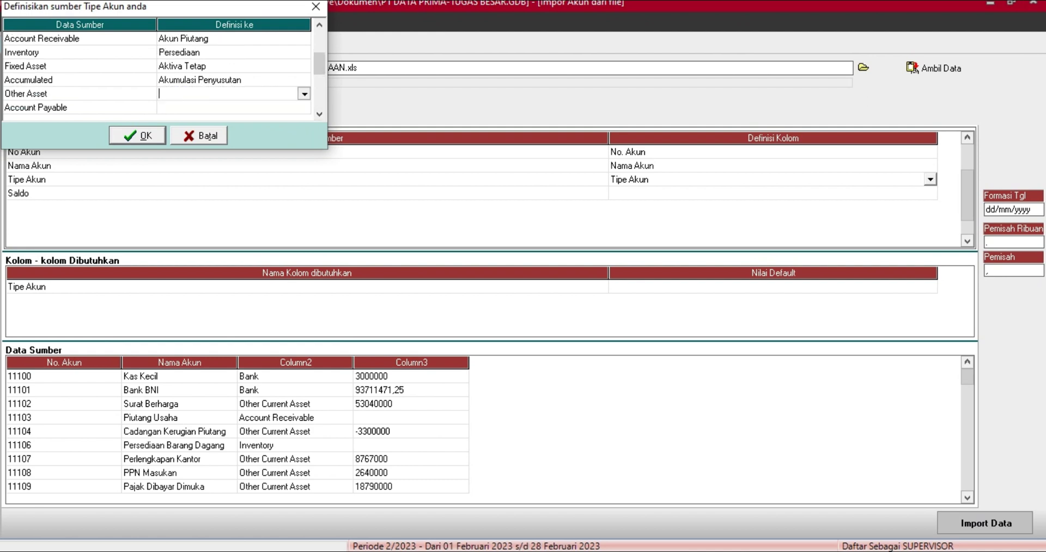
left_click(304, 94)
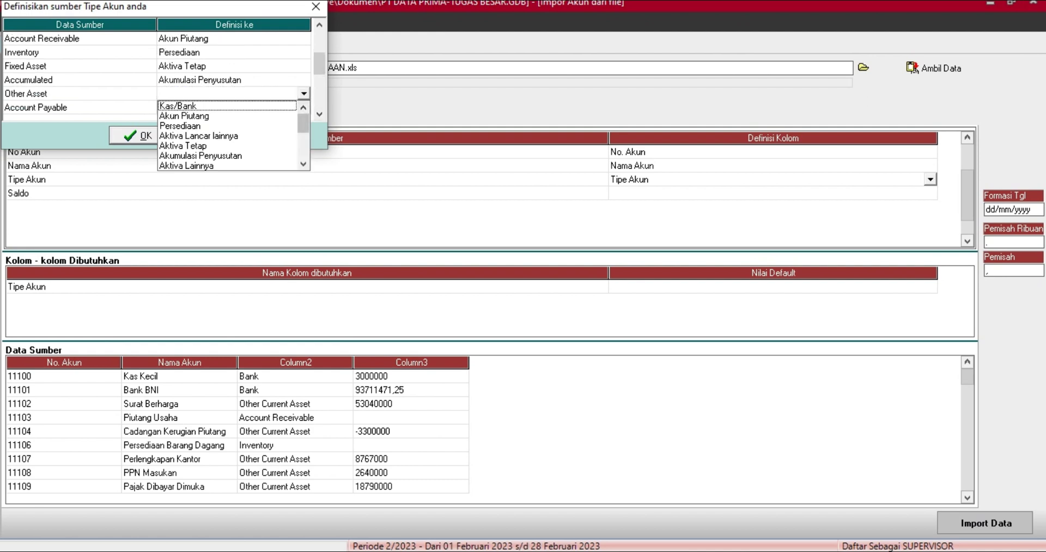
left_click_drag(319, 63, 319, 41)
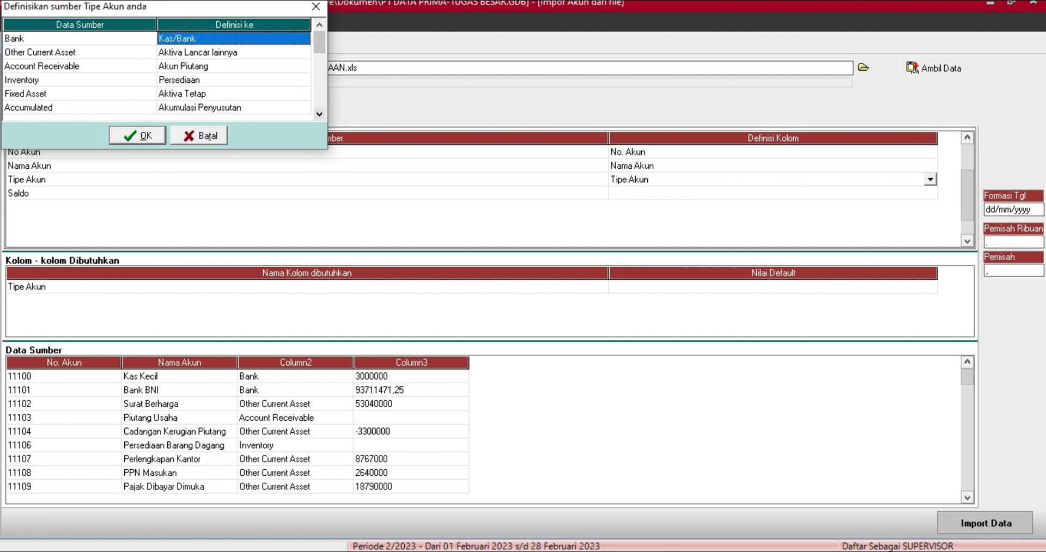
left_click(319, 114)
left_click(319, 114)
left_click(273, 80)
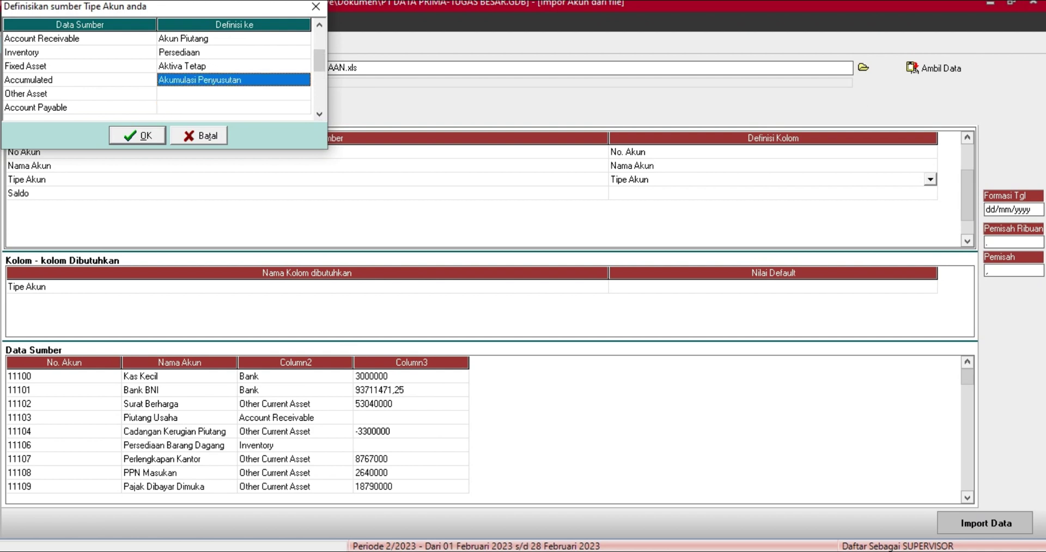
left_click(239, 94)
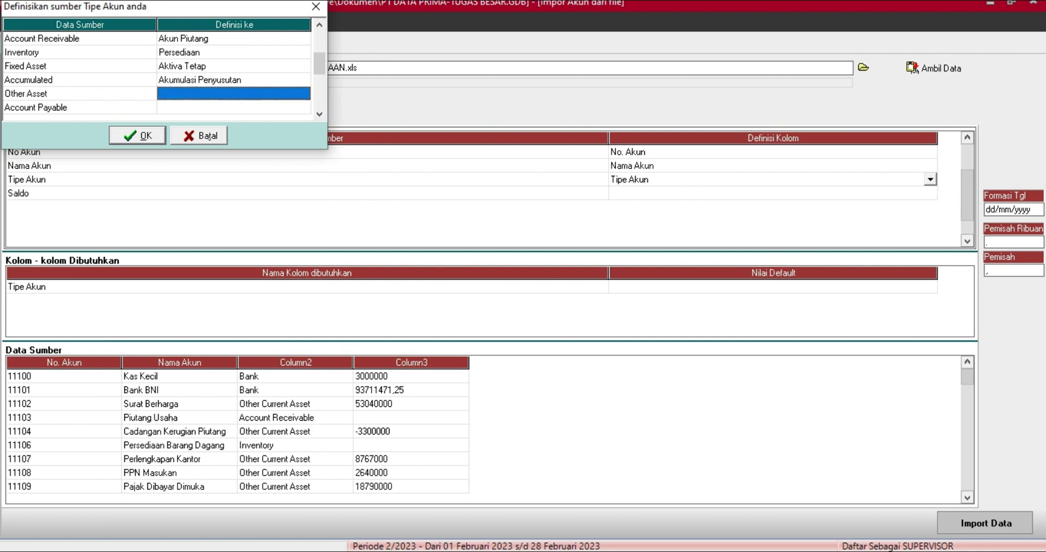
left_click(240, 94)
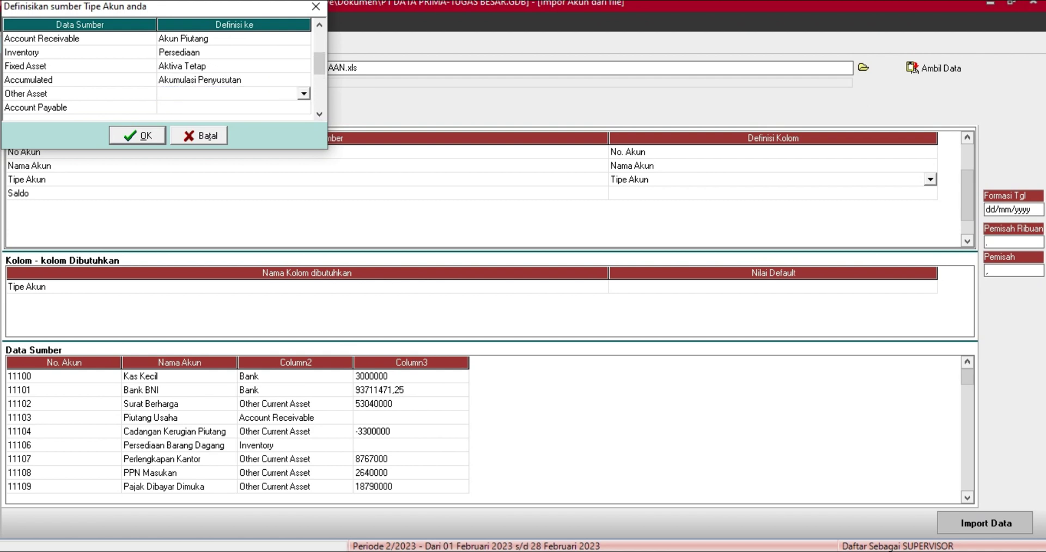
left_click(304, 93)
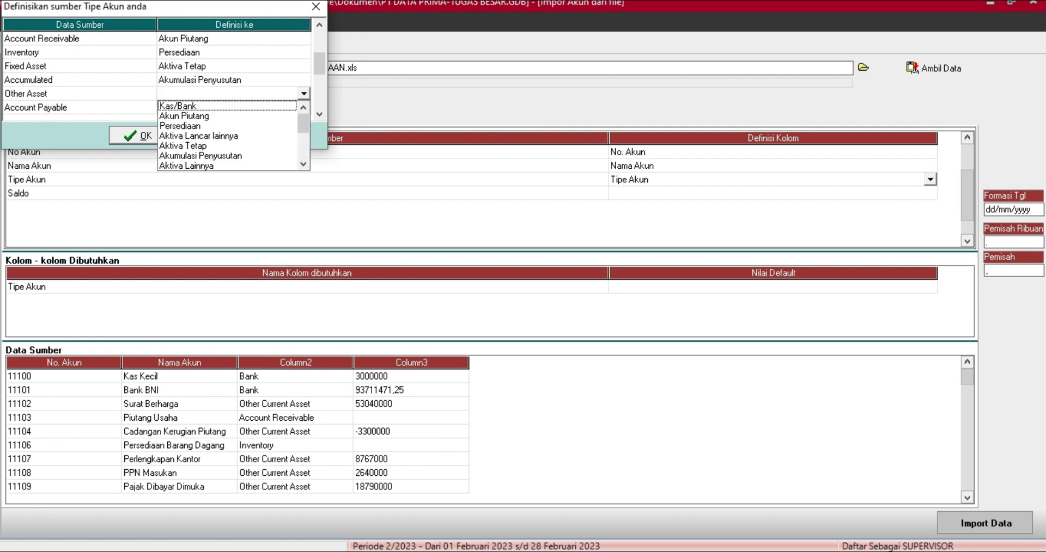
left_click(186, 166)
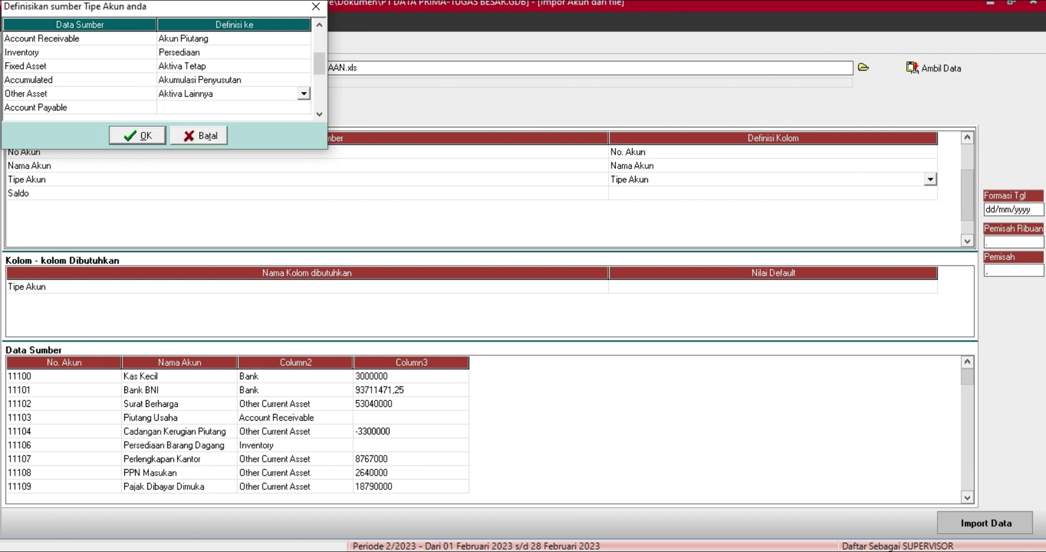
left_click(234, 107)
- Map the Account Payable account type to Akun Hutang
left_click(239, 108)
left_click(304, 108)
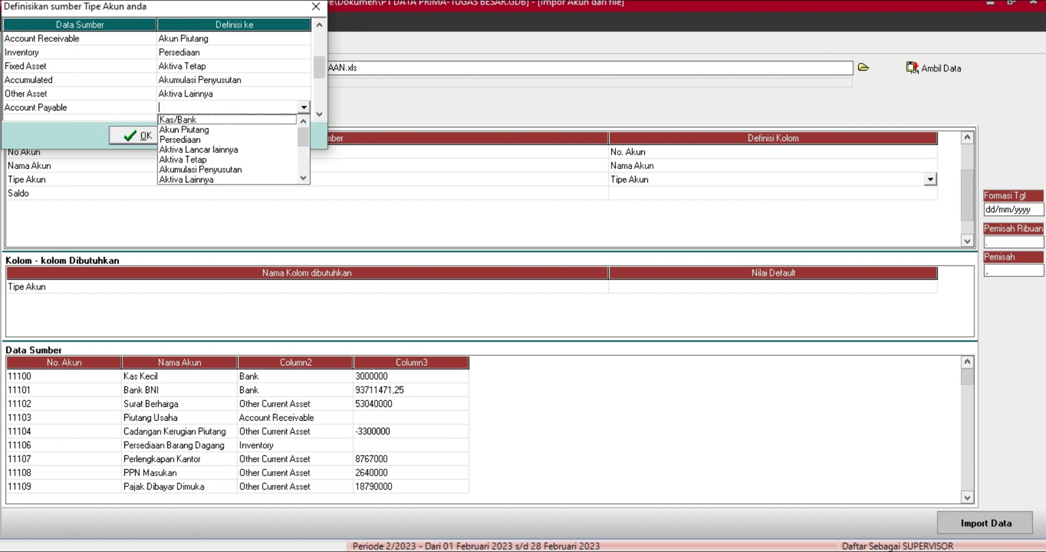
scroll(229, 150, "down", 2)
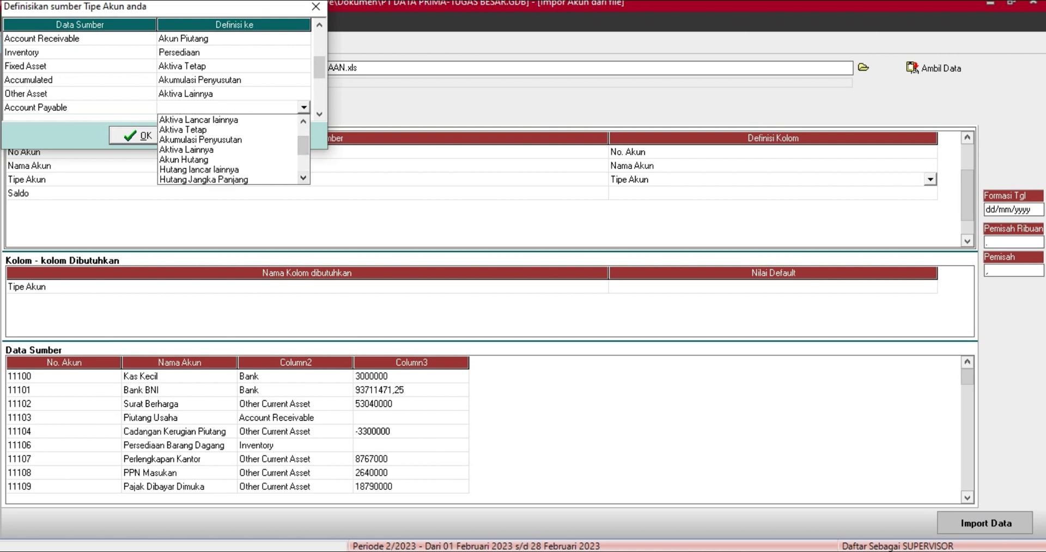
left_click(185, 149)
left_click(304, 108)
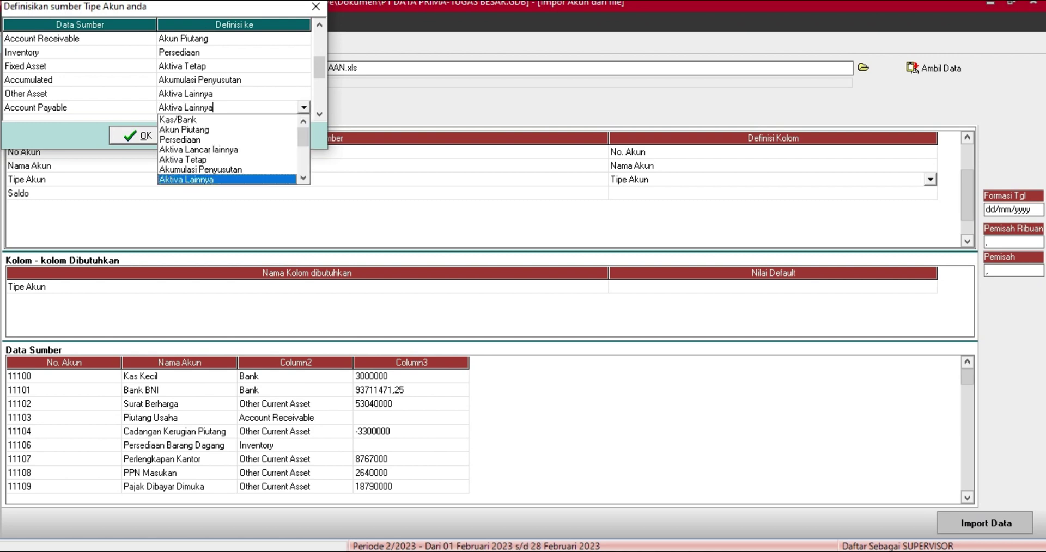
left_click(304, 179)
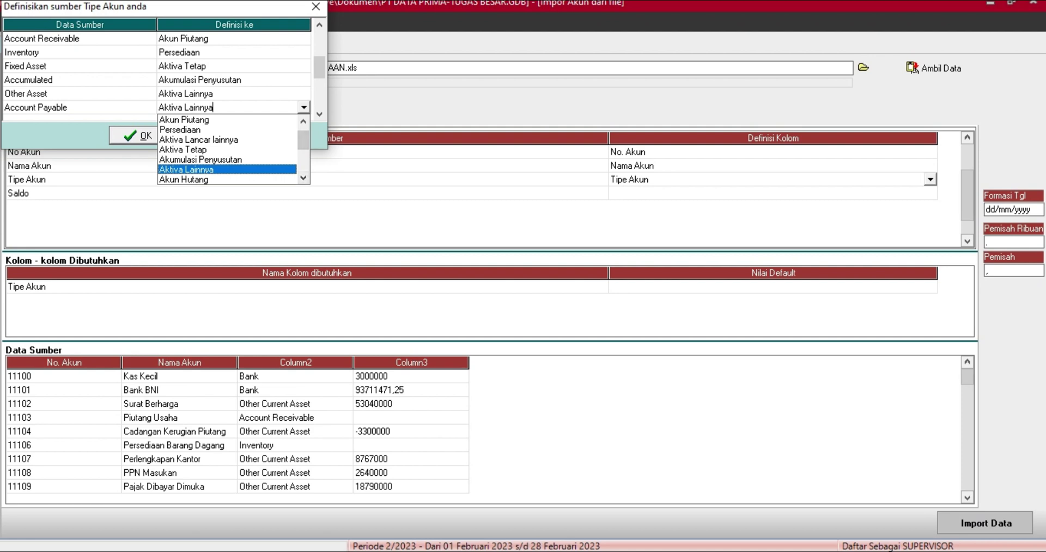
left_click(183, 180)
left_click(320, 113)
left_click(319, 114)
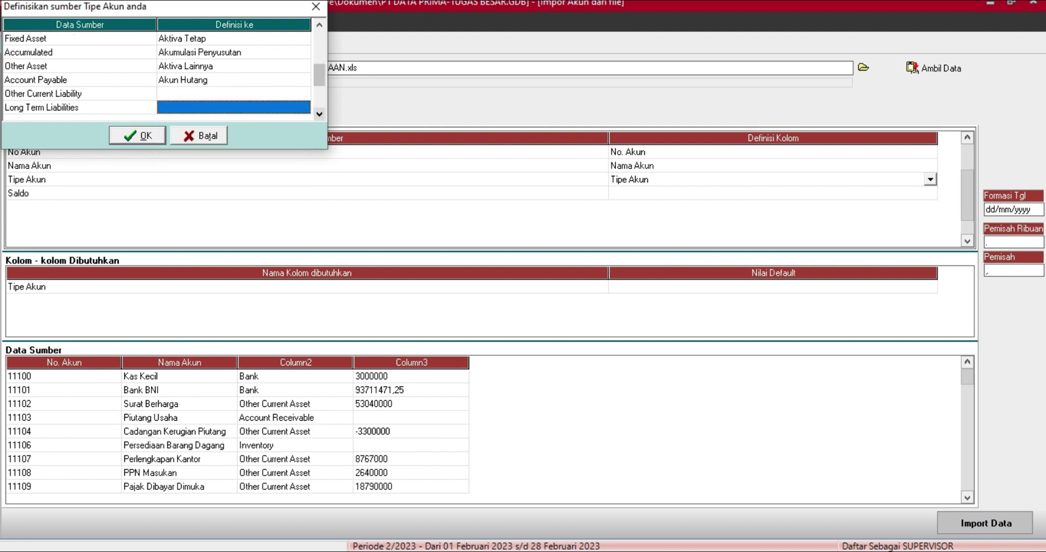
- Map Other Current Liability to Hutang lancar lainnya and Long Term Liabilities to Hutang Jangka Panjang
left_click(302, 94)
left_click(303, 94)
left_click(303, 94)
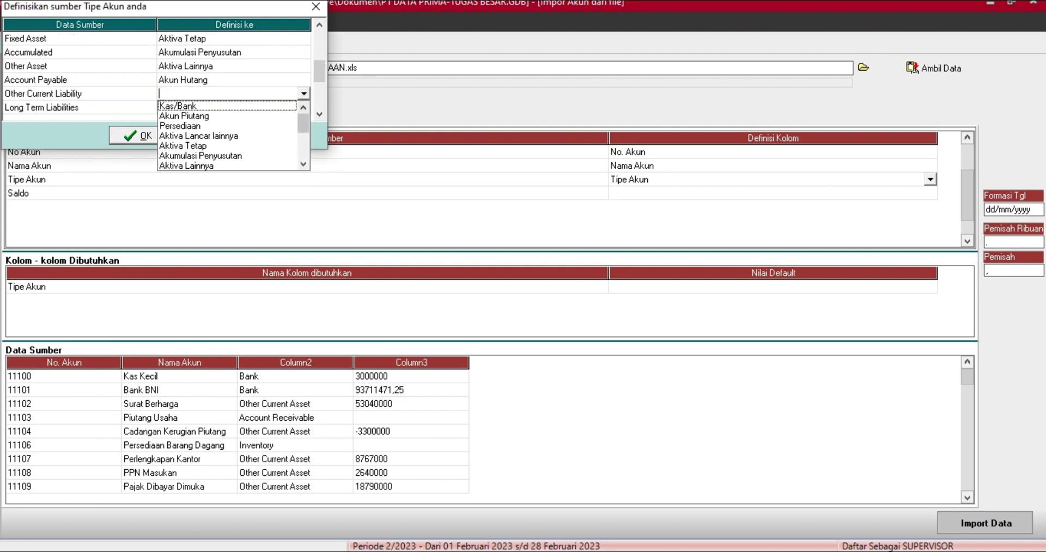
left_click(304, 164)
left_click(303, 164)
left_click(303, 164)
left_click(303, 164)
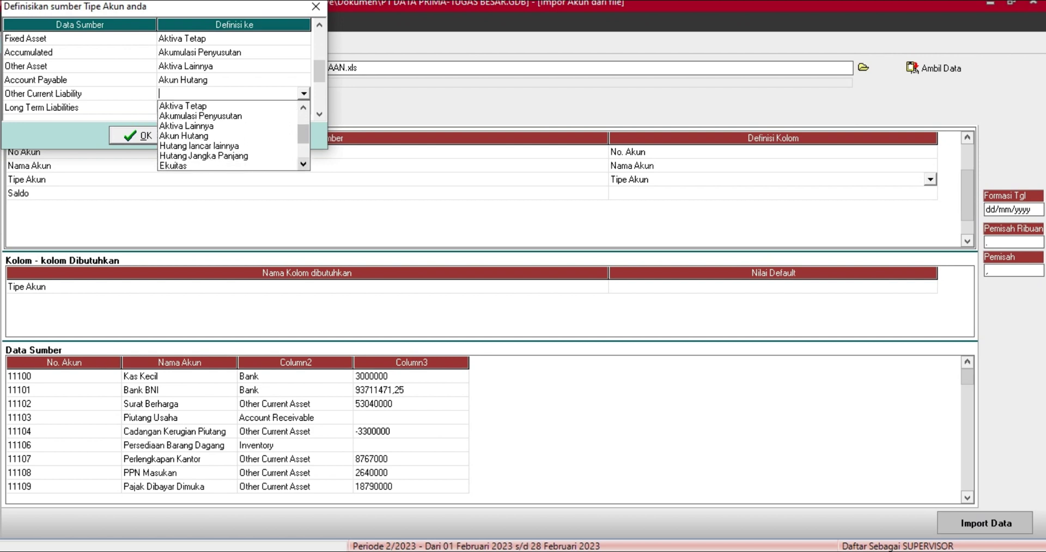
left_click(199, 145)
left_click(303, 107)
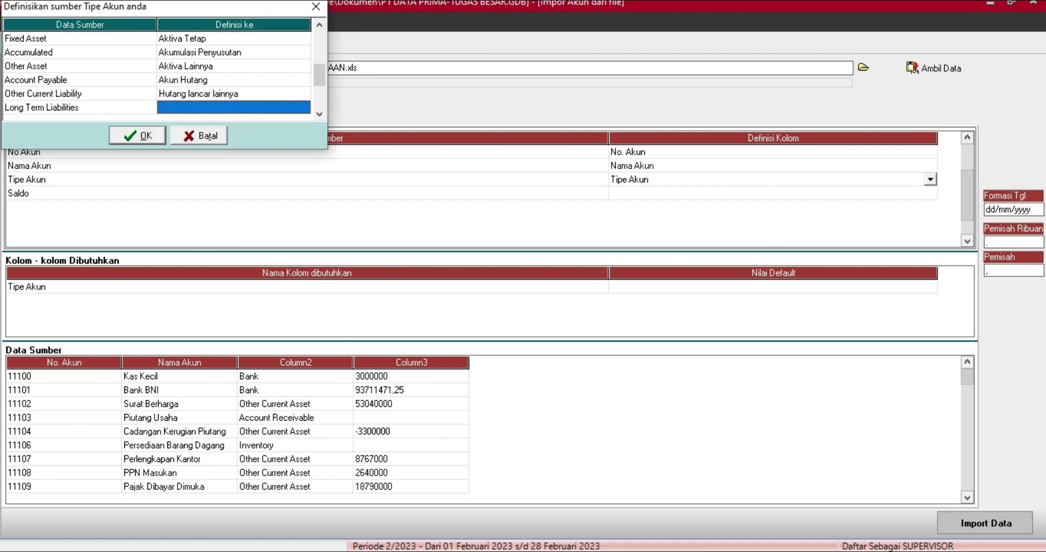
left_click(303, 107)
left_click(304, 108)
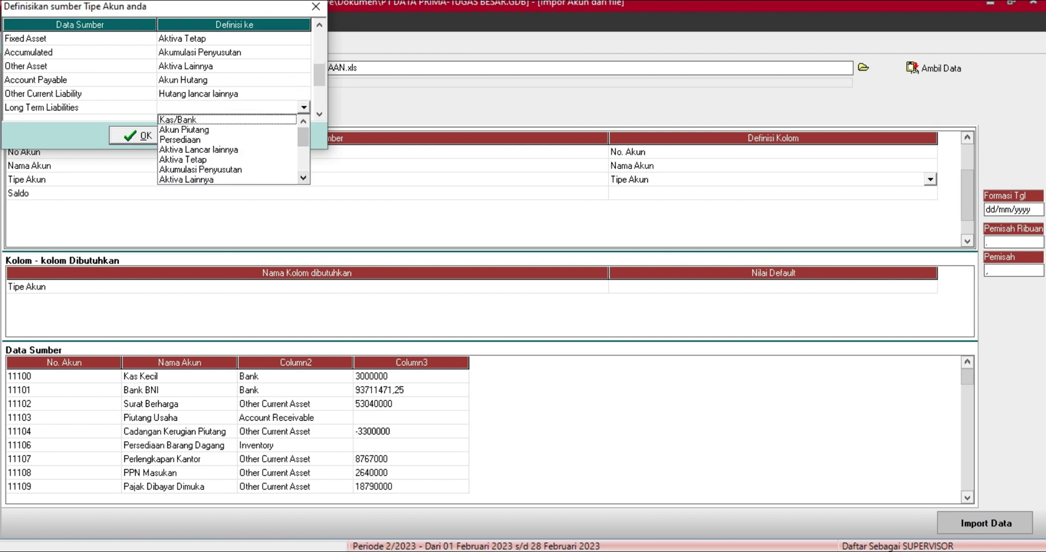
left_click(303, 178)
left_click(303, 178)
left_click(303, 178)
left_click(303, 179)
left_click(303, 178)
left_click(204, 160)
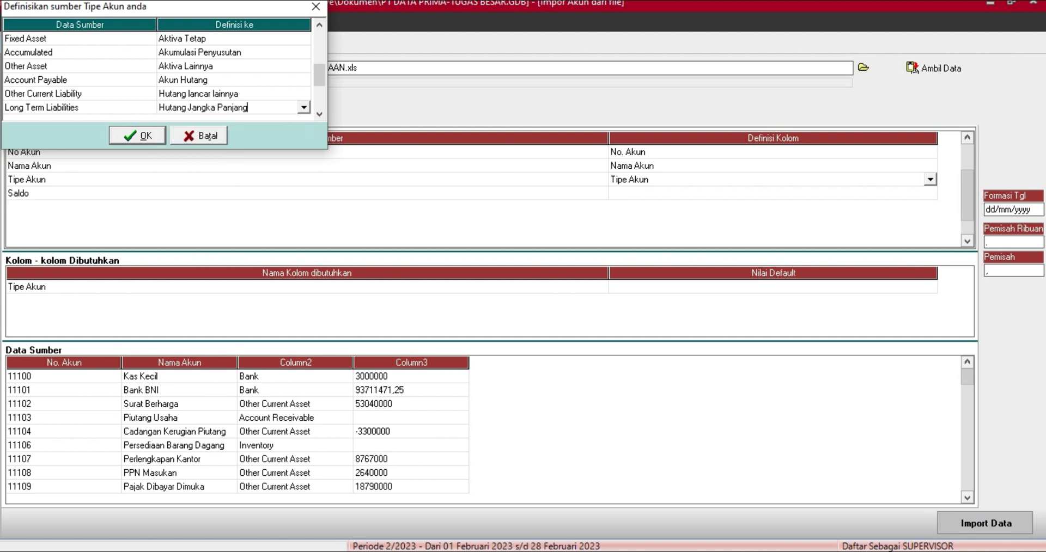
- Map the Equity account type to Ekuitas
left_click(319, 115)
left_click(319, 114)
left_click(319, 114)
left_click(303, 80)
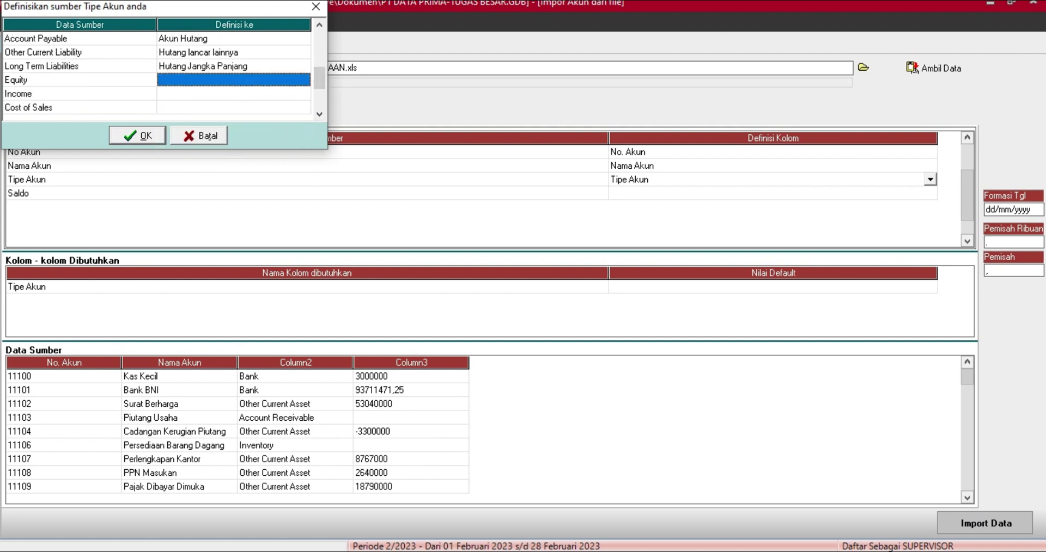
left_click(303, 80)
left_click(304, 80)
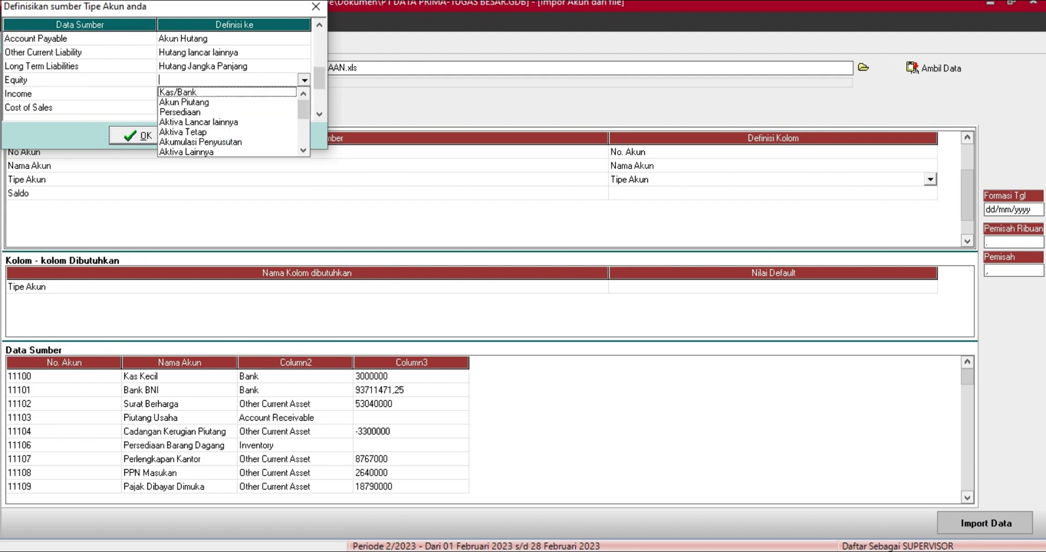
left_click(304, 151)
left_click(303, 151)
left_click(304, 151)
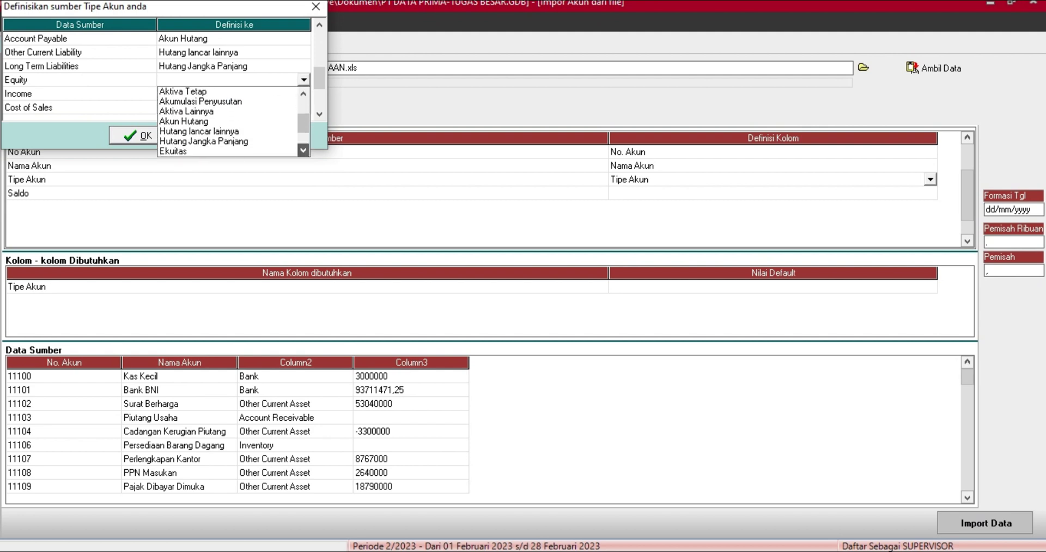
left_click(303, 151)
left_click(185, 134)
- Map the Income account type to Pendapatan
left_click(304, 94)
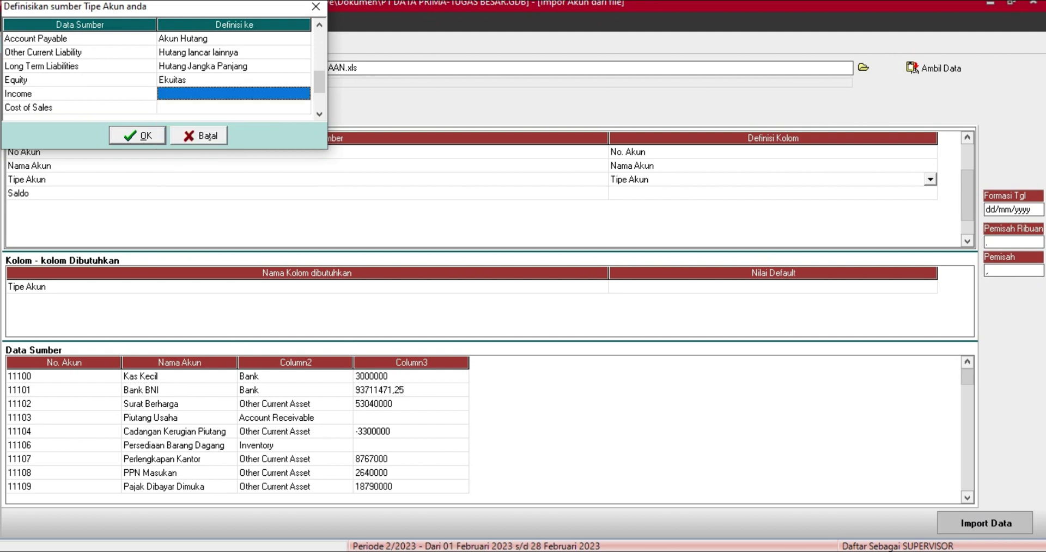
left_click(303, 94)
left_click(303, 94)
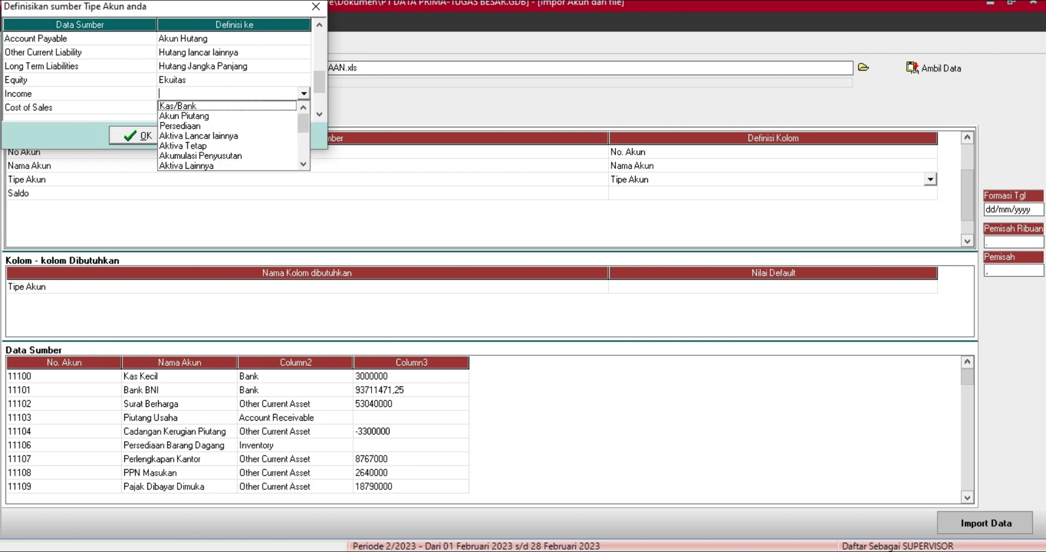
left_click(303, 163)
left_click(303, 164)
left_click(303, 164)
left_click(303, 164)
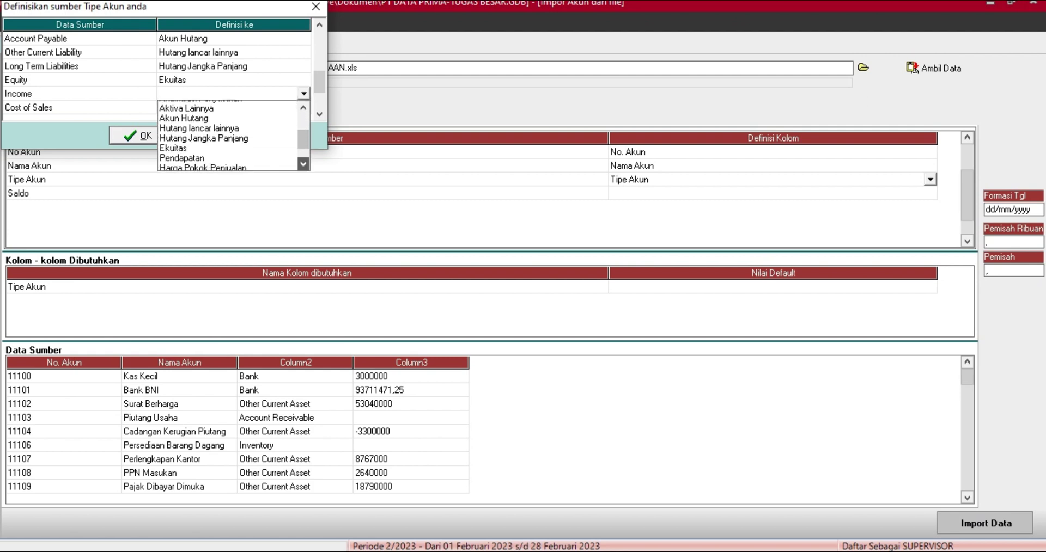
left_click(303, 163)
left_click(185, 151)
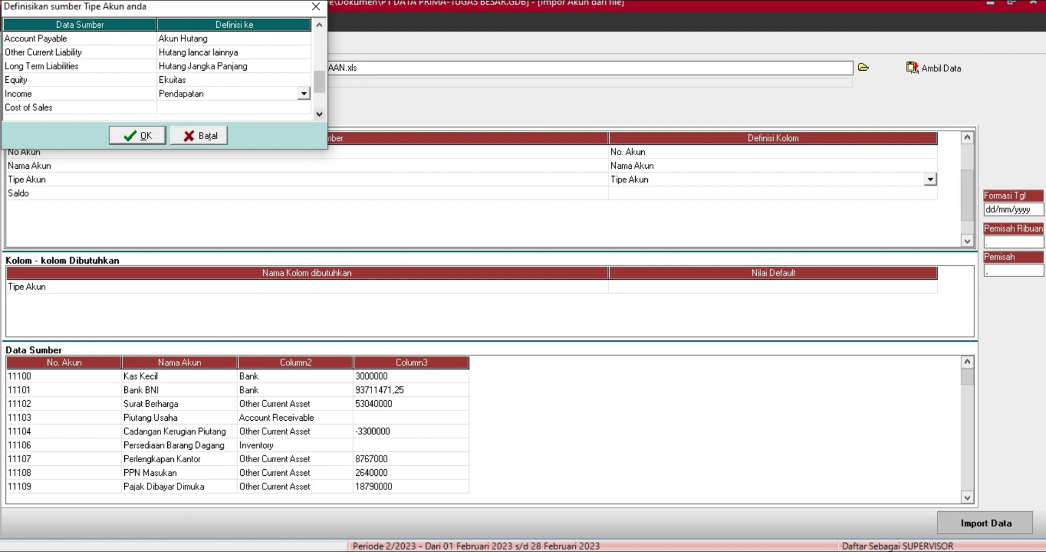
- Map Cost of Sales to Harga Pokok Penjualan
left_click(234, 107)
left_click(235, 107)
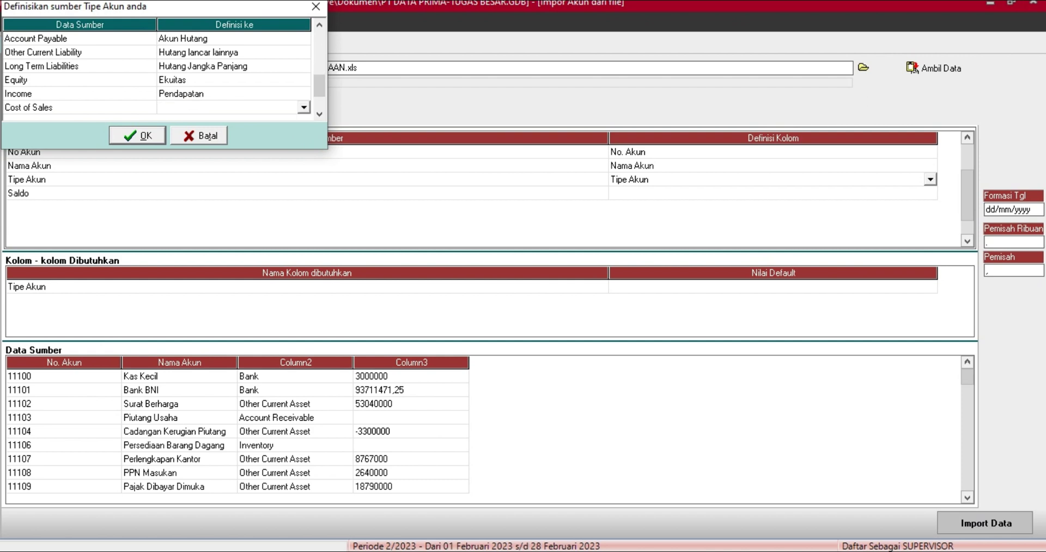
left_click(303, 108)
left_click(304, 178)
left_click(303, 177)
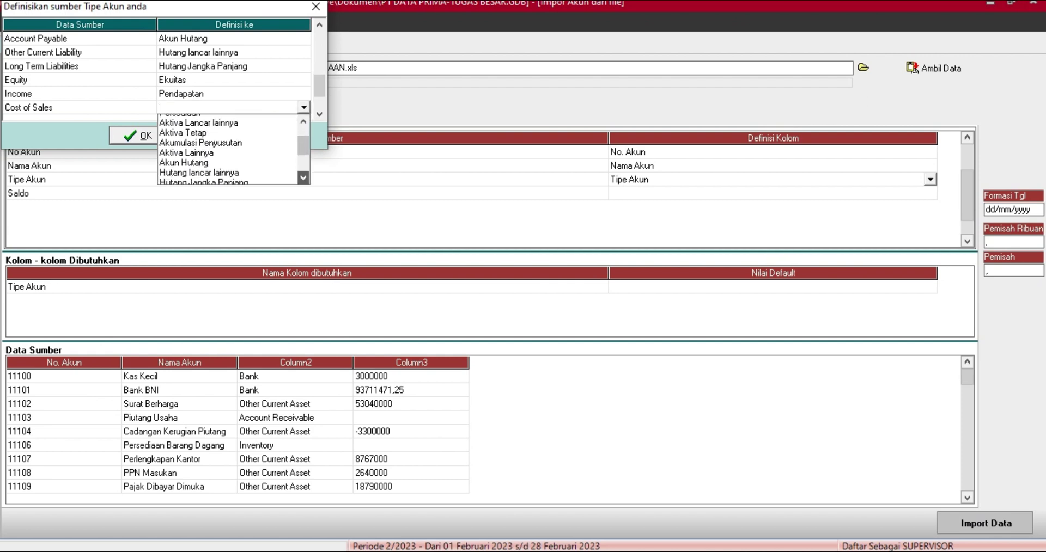
left_click(197, 148)
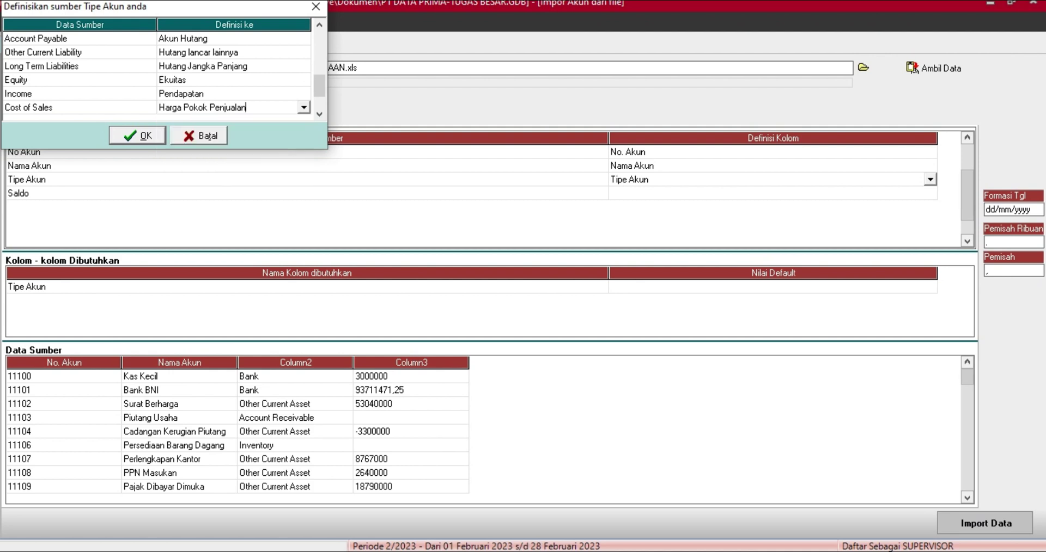
key("Down")
key("Down")
key("Down")
key("Up")
key("Up")
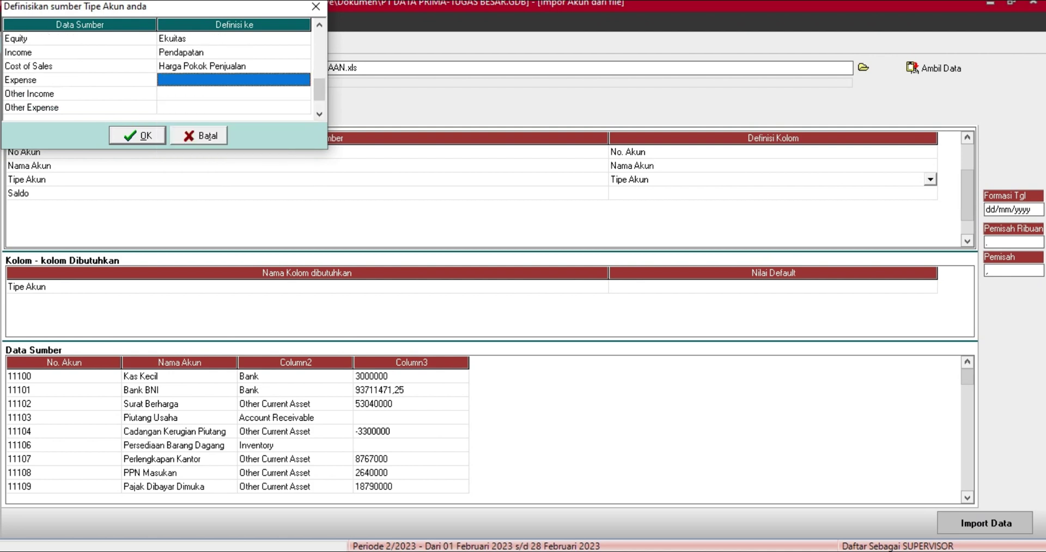
- Map the Expense account type to Beban
left_click(303, 80)
left_click(303, 80)
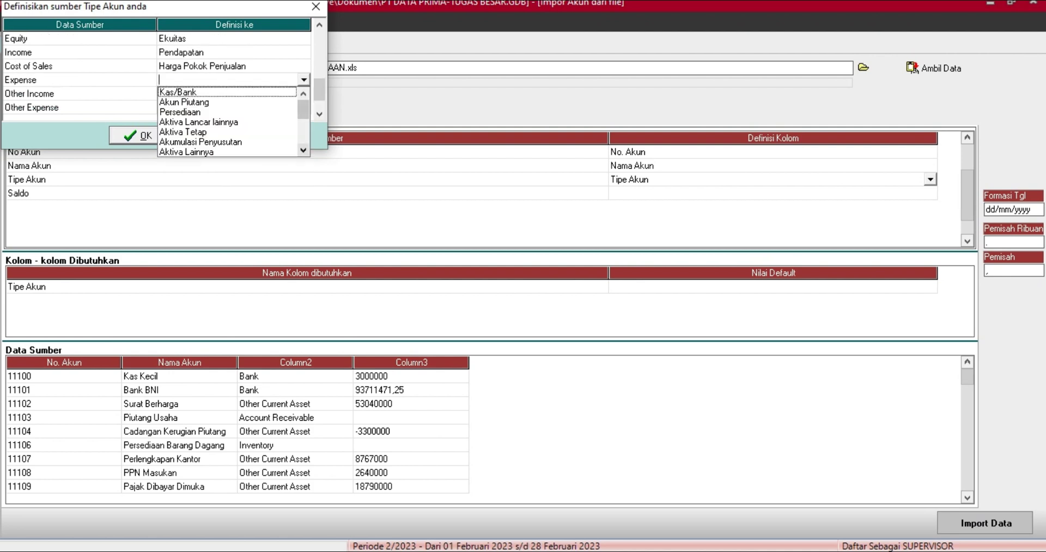
scroll(304, 150, "down", 7)
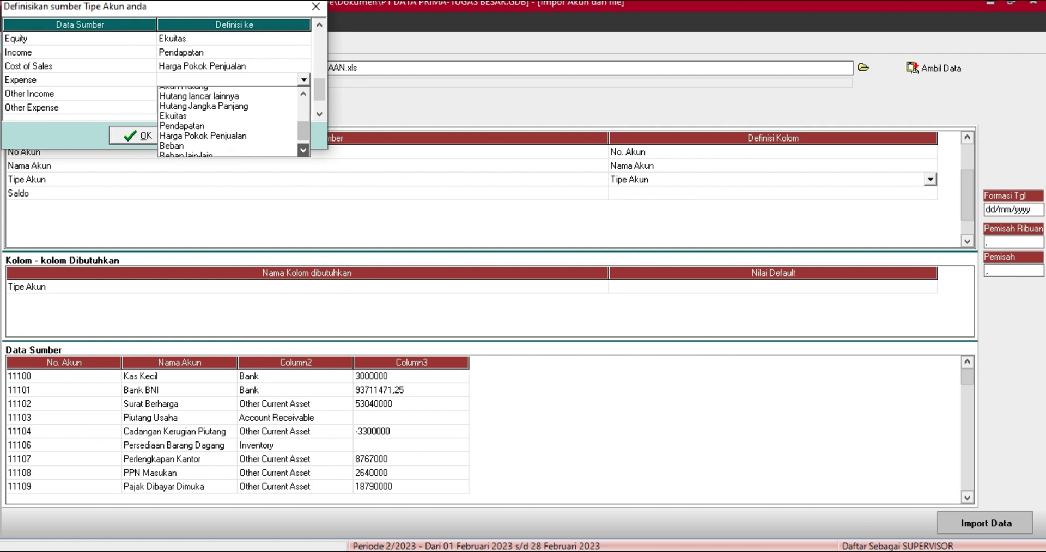
left_click(303, 150)
left_click(172, 132)
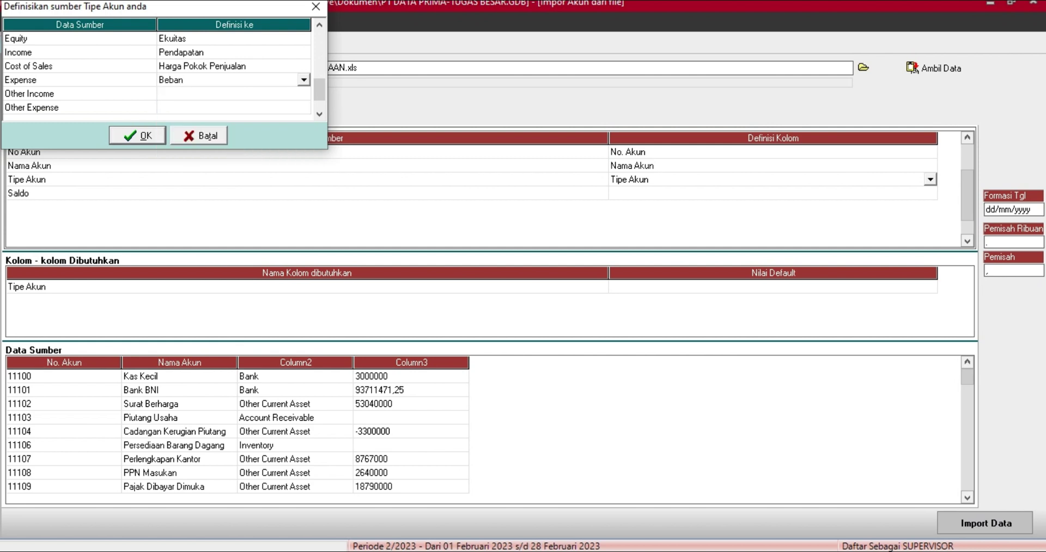
- Map Other Income to Pendapatan lain and Other Expense to Beban lain-lain
left_click(304, 94)
left_click(304, 94)
left_click(303, 94)
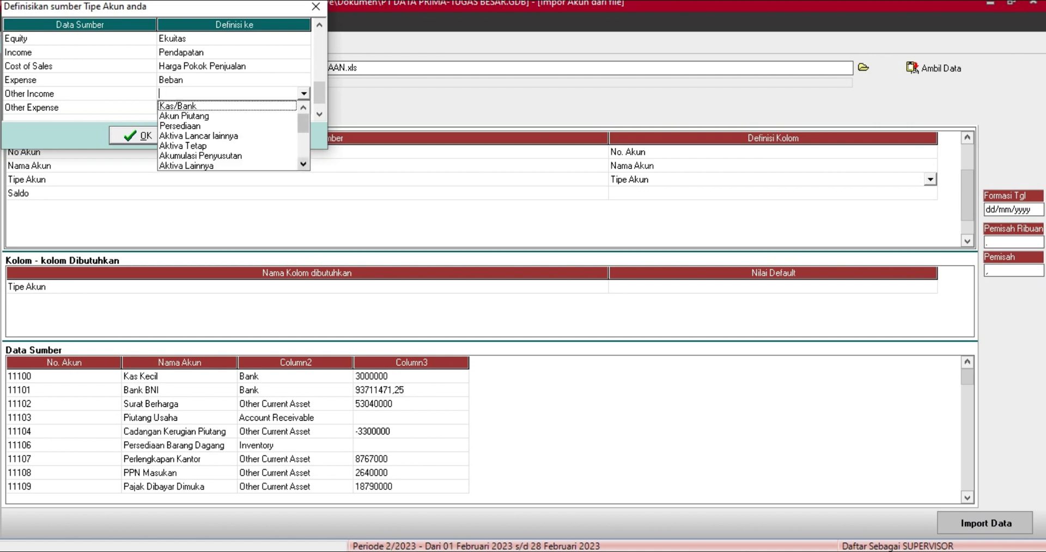
left_click(304, 164)
left_click(304, 164)
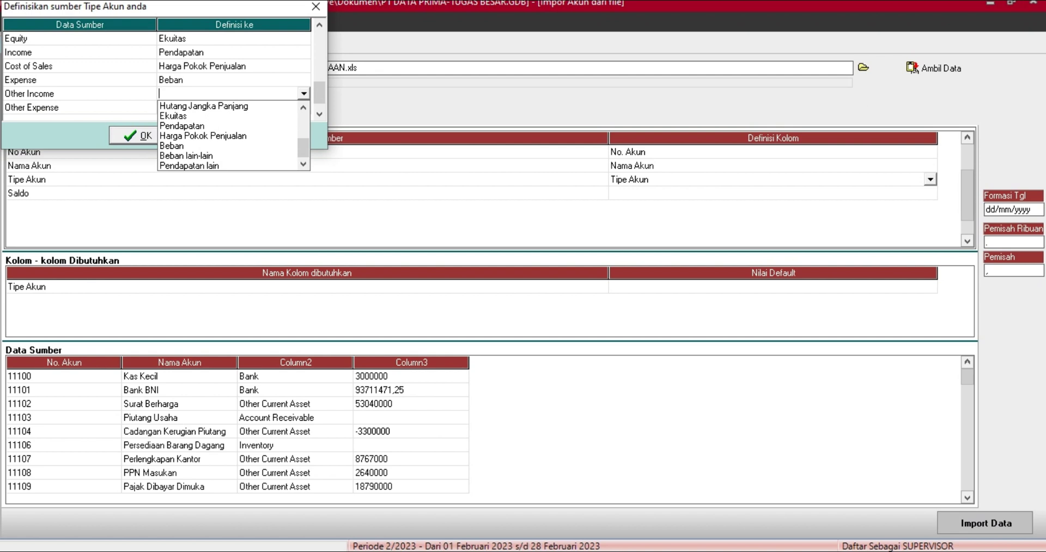
left_click(188, 165)
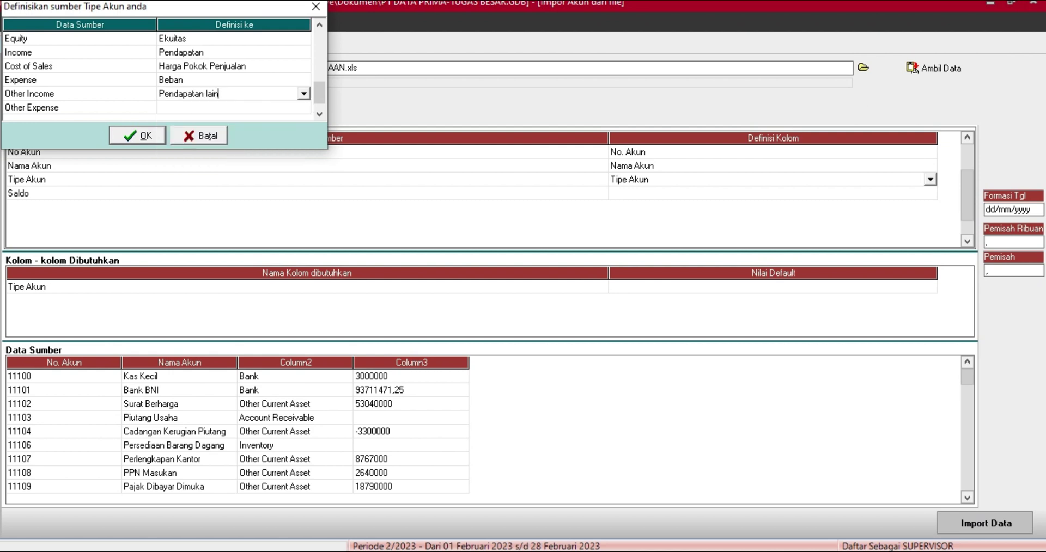
left_click(304, 108)
left_click(304, 107)
left_click(303, 108)
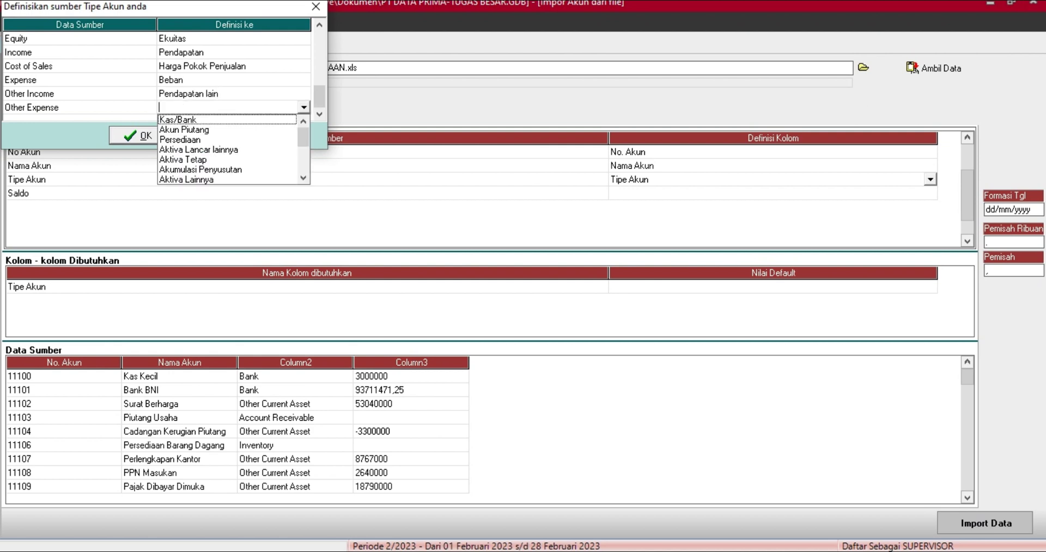
left_click_drag(303, 137, 303, 161)
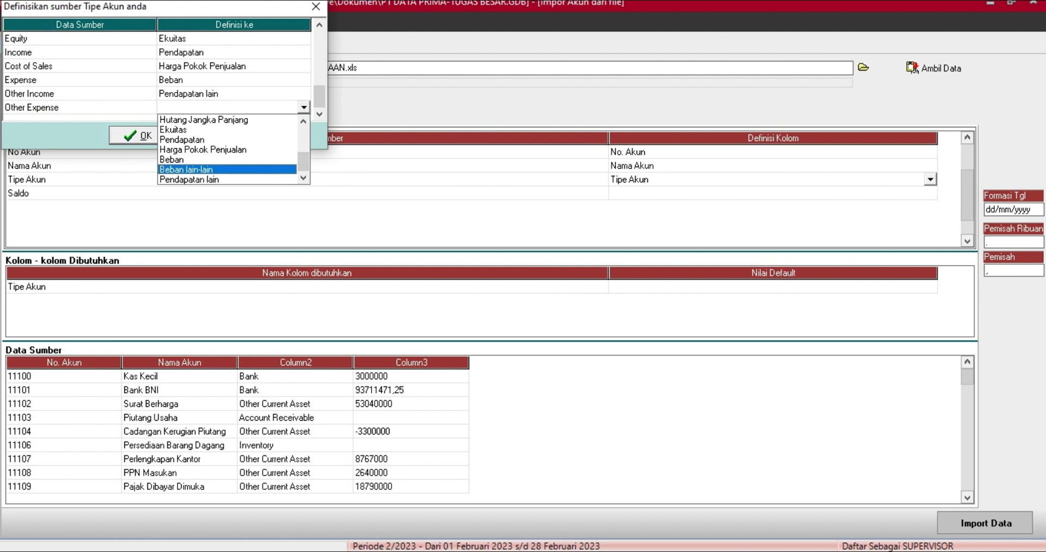
left_click(186, 169)
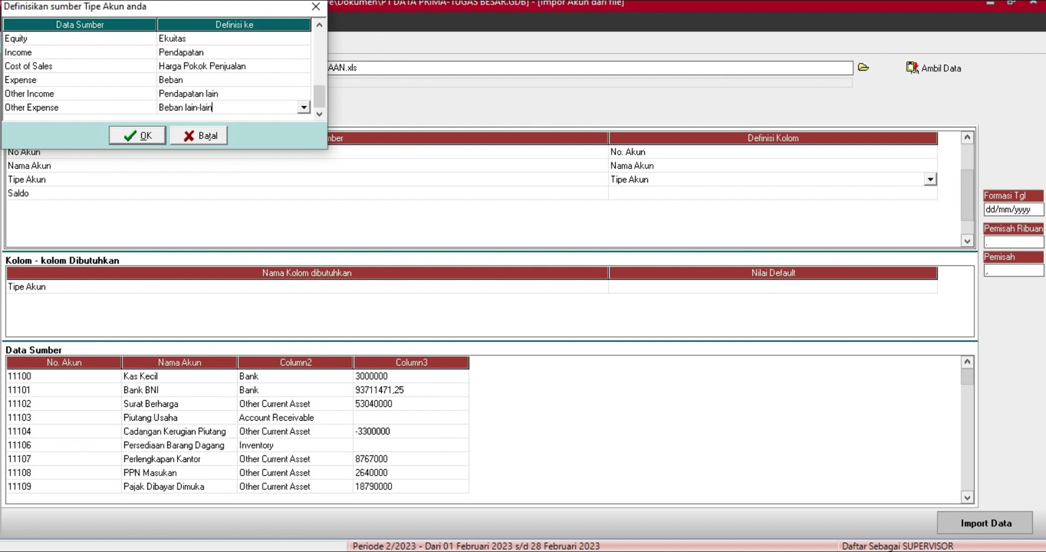
- Review the full account-type mapping list and confirm it, closing the definitions dialog
left_click_drag(320, 97, 319, 42)
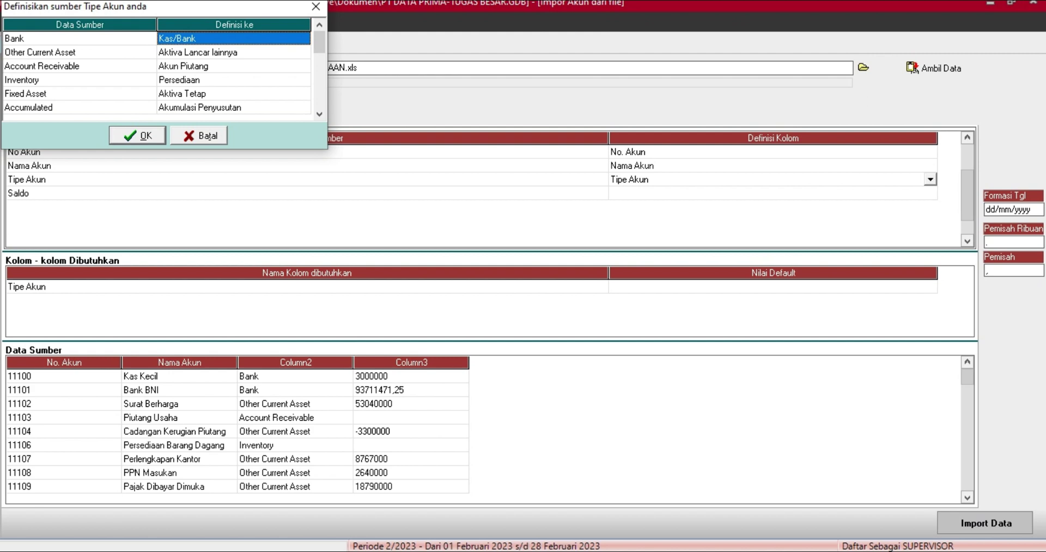
key("Down")
key("Down")
key("Down")
key("Down")
key("Down")
key("Down")
key("Down")
key("Down")
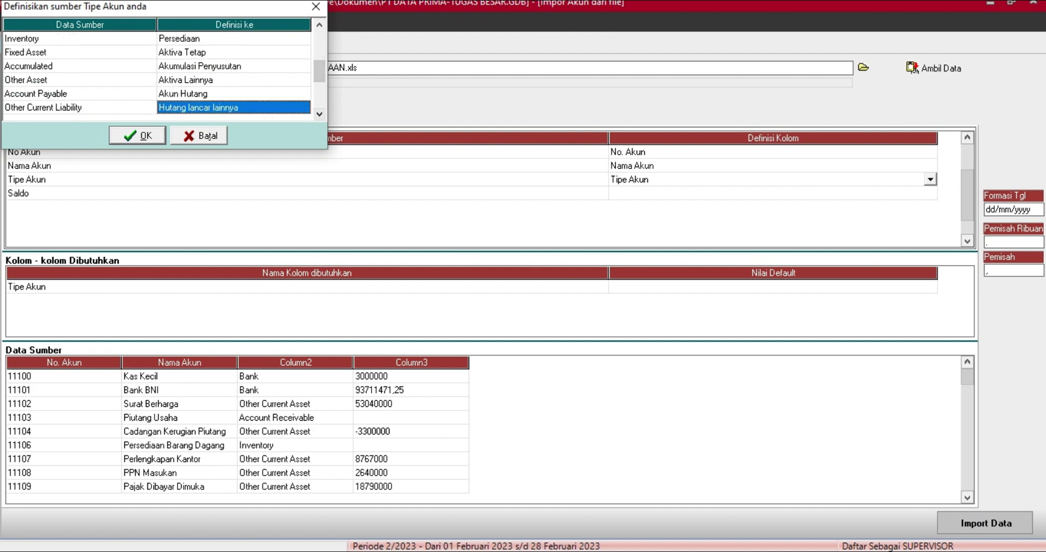
key("Down")
key("Down")
key("Down")
key("Down")
key("Down")
key("Down")
key("Down")
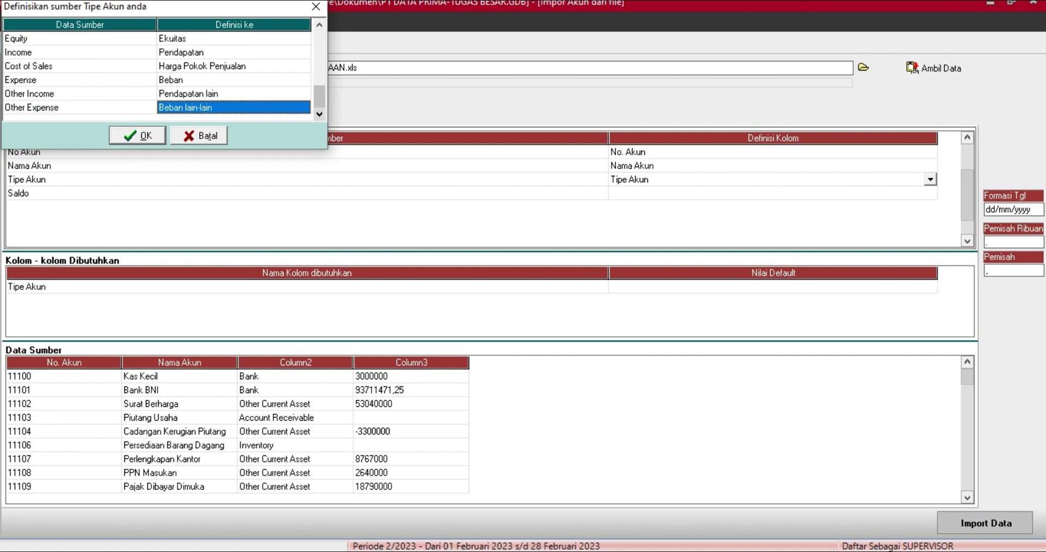
key("Return")
key("Return")
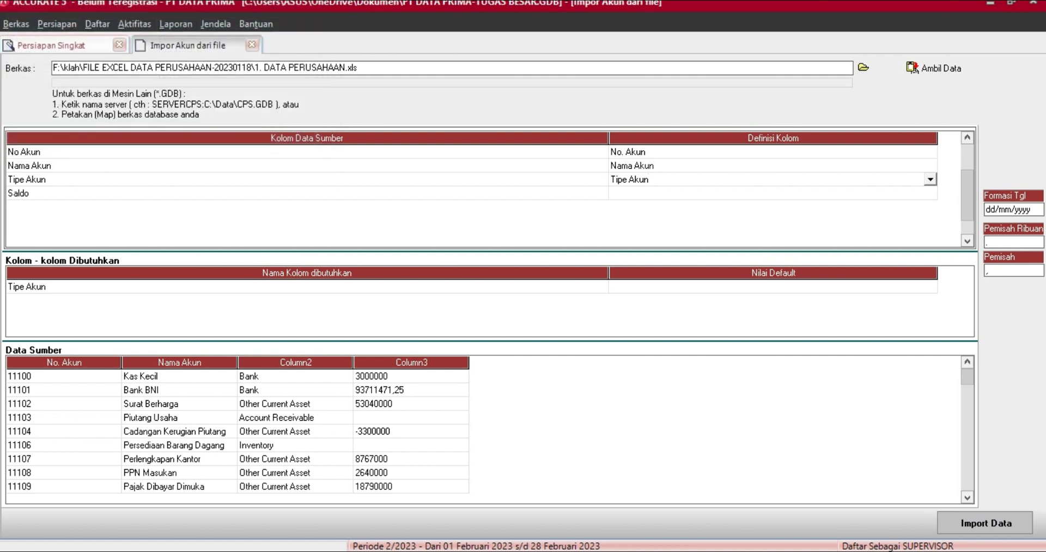
key("Return")
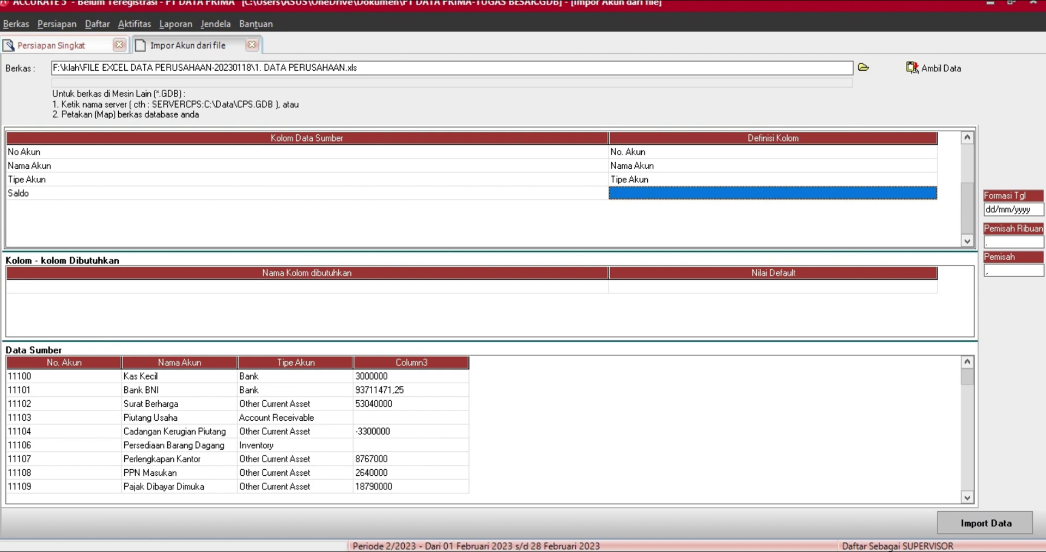
- Map the Saldo column to Saldo Awal, then check the Nama Akun and No. Akun definitions
key("Return")
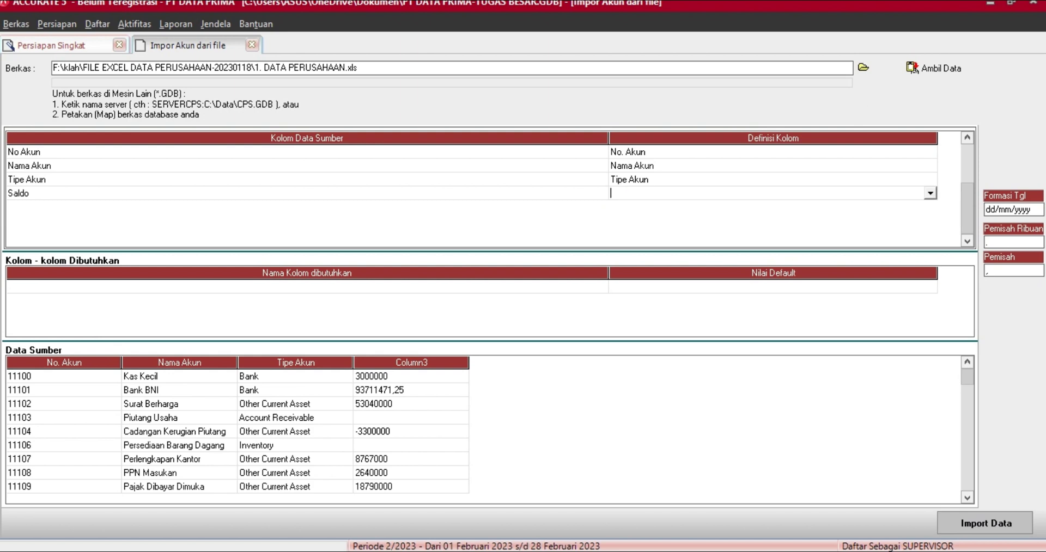
key("alt+Down")
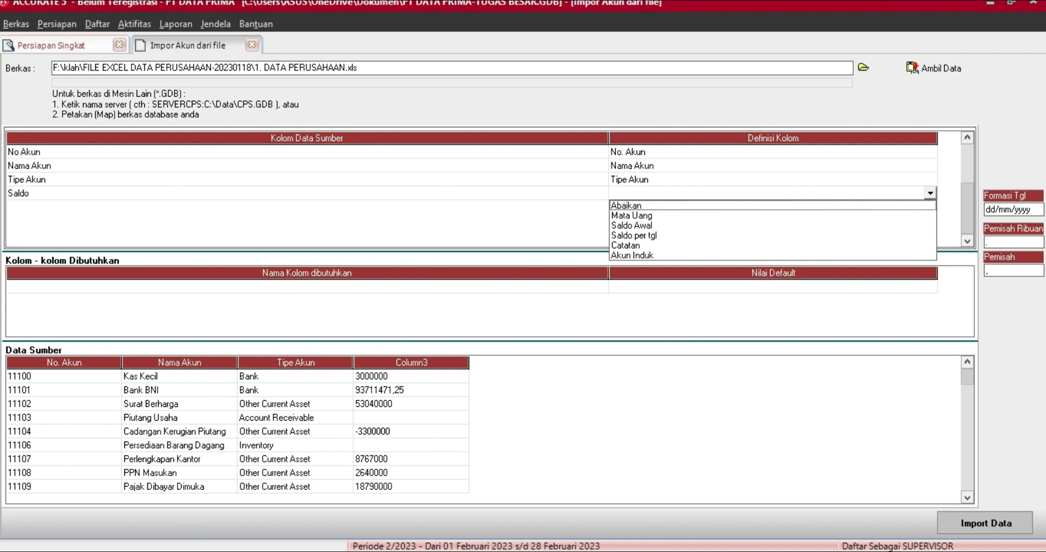
key("Down")
key("Down")
key("Return")
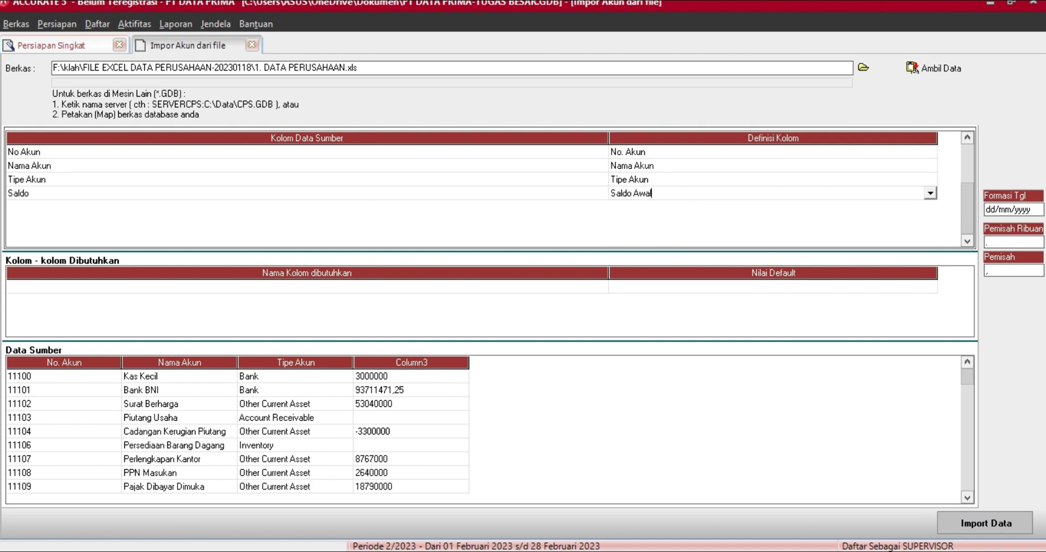
key("Return")
left_click(772, 165)
left_click(772, 152)
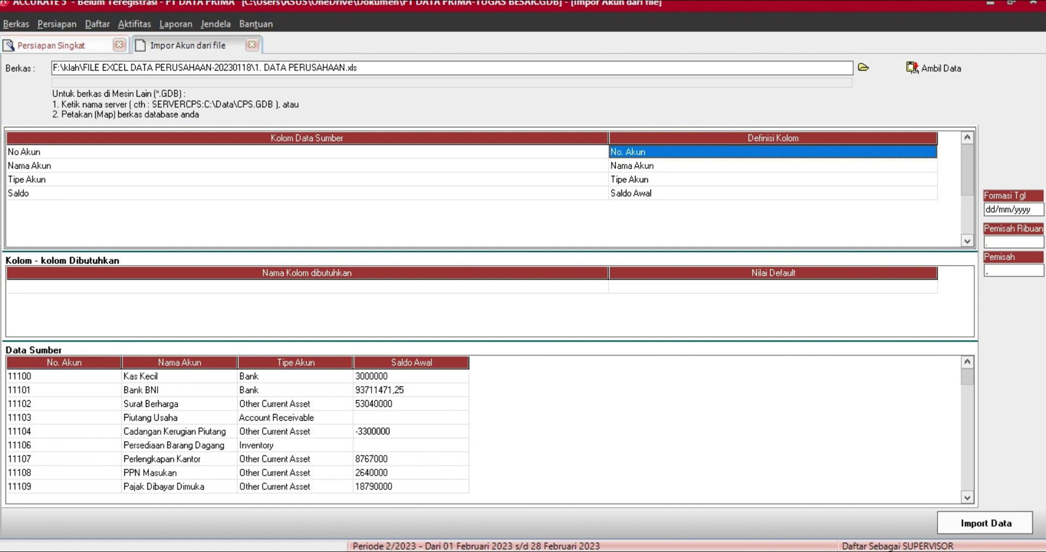
- Import all 61 accounts from the Excel file and dismiss the '61 data terimpor' message
left_click(985, 523)
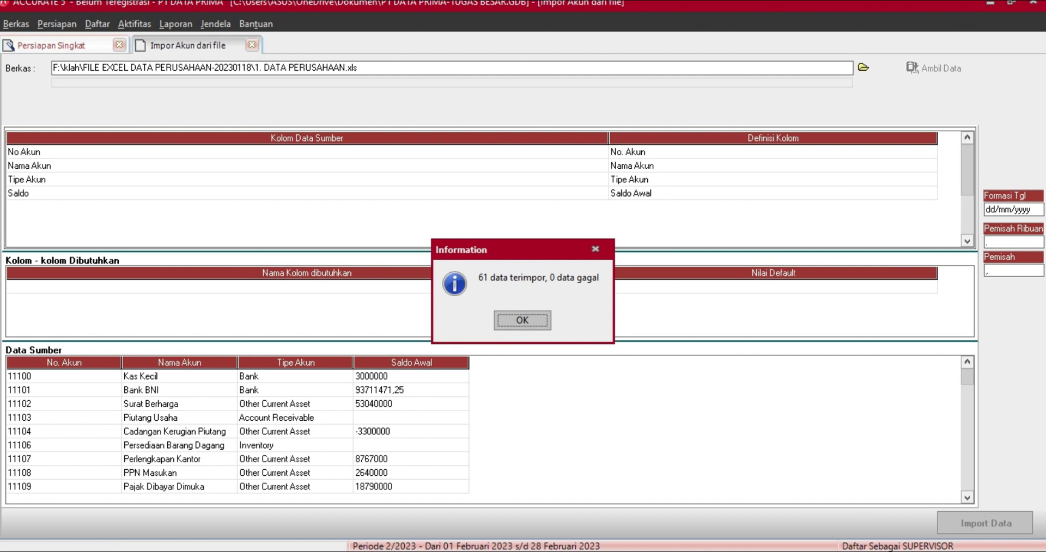
key("Return")
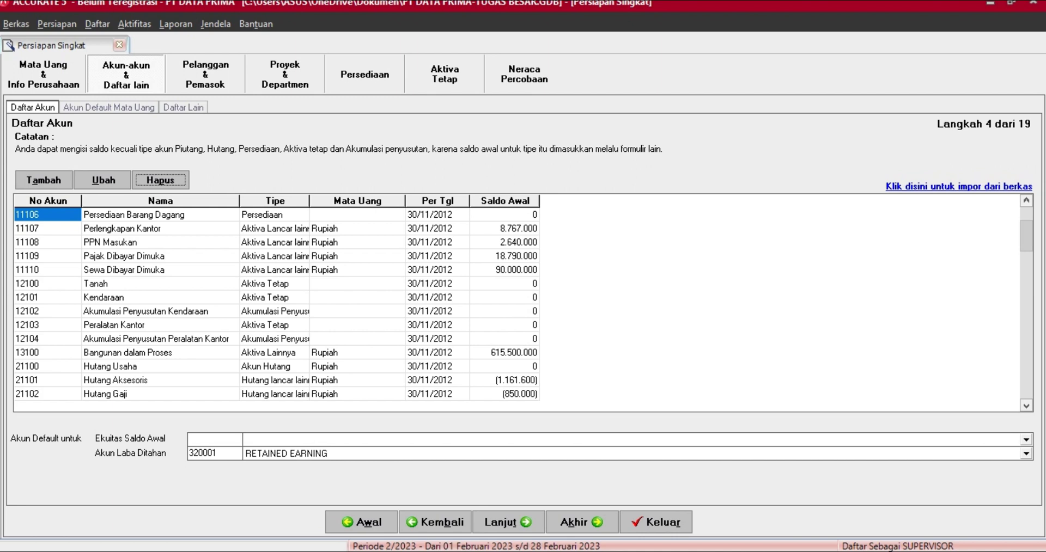
- Enter 320001 RETAINED EARNING as the Ekuitas Saldo Awal account, correcting a mistyped code
left_click(214, 439)
type("320")
type("001")
key("BackSpace")
type("01")
key("Tab")
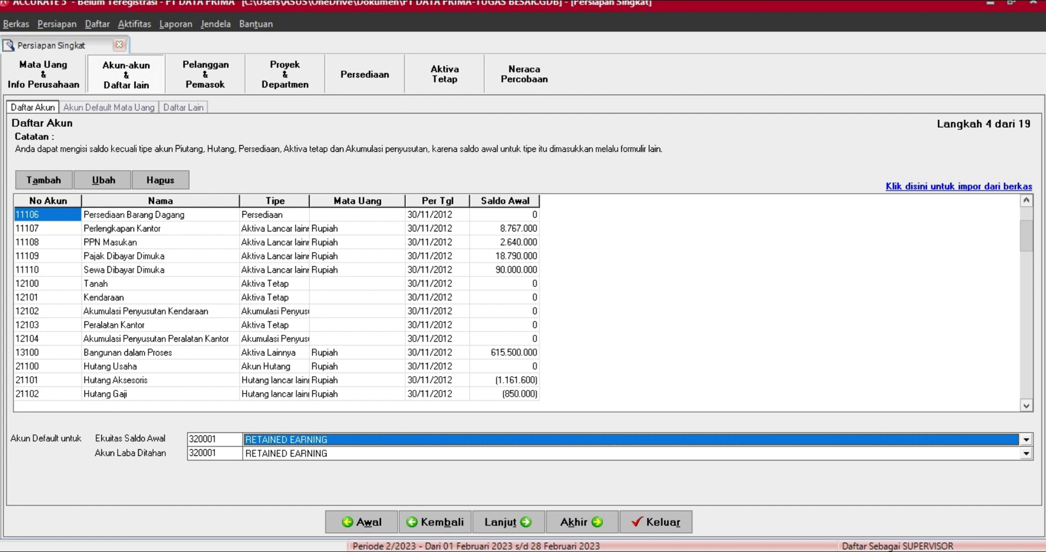
- Go back to the imported account list and scroll through balances like 31000 Saham Biasa
left_click(47, 380)
scroll(47, 380, "down", 14)
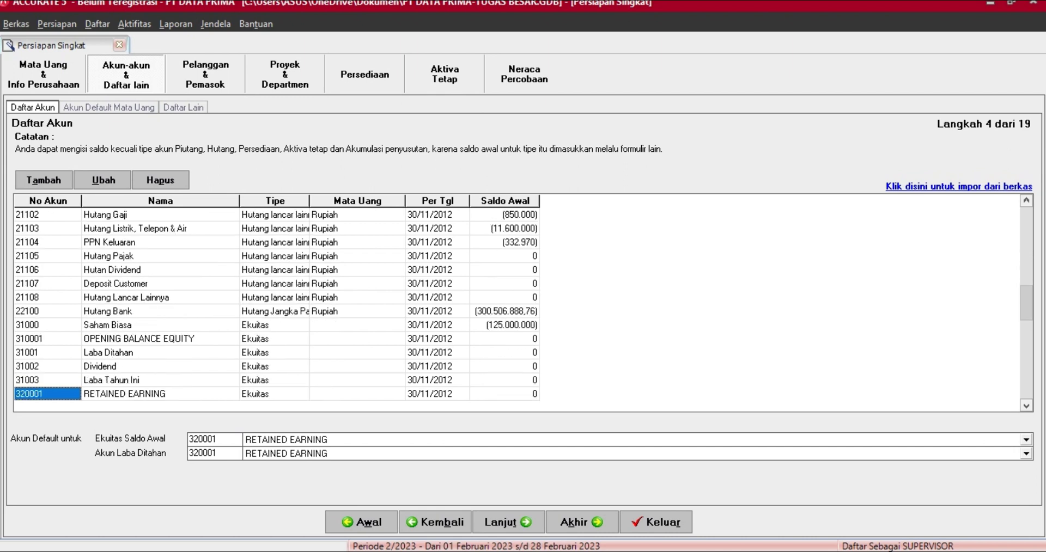
scroll(47, 380, "down", 4)
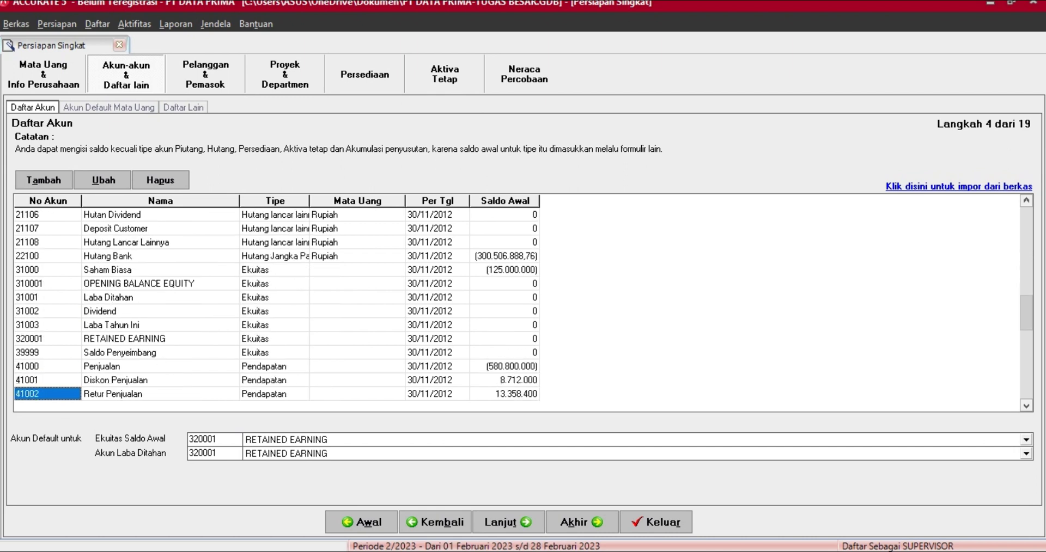
scroll(277, 304, "up", 7)
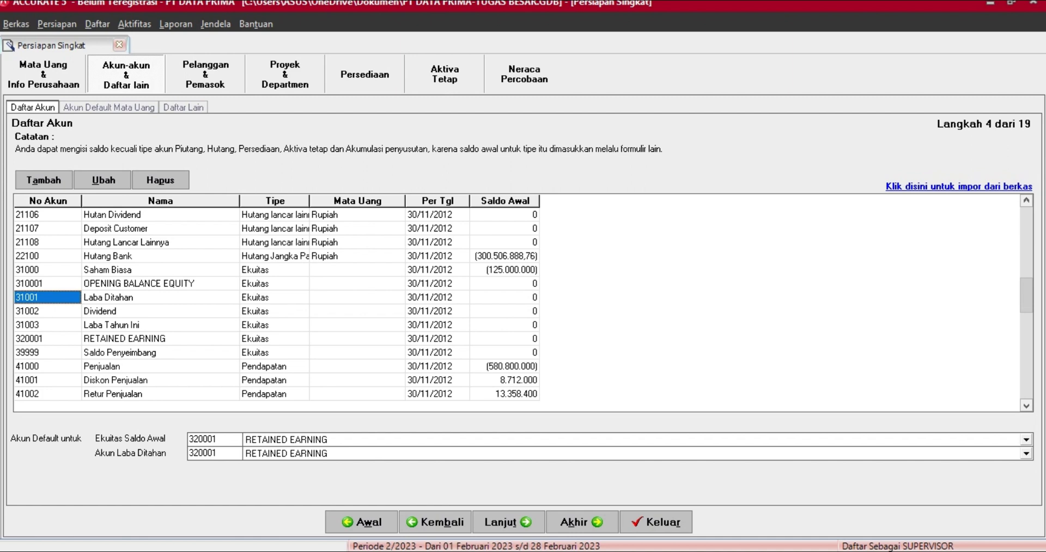
- Open account 31001 Laba Ditahan for editing, then discard the edit
right_click(48, 297)
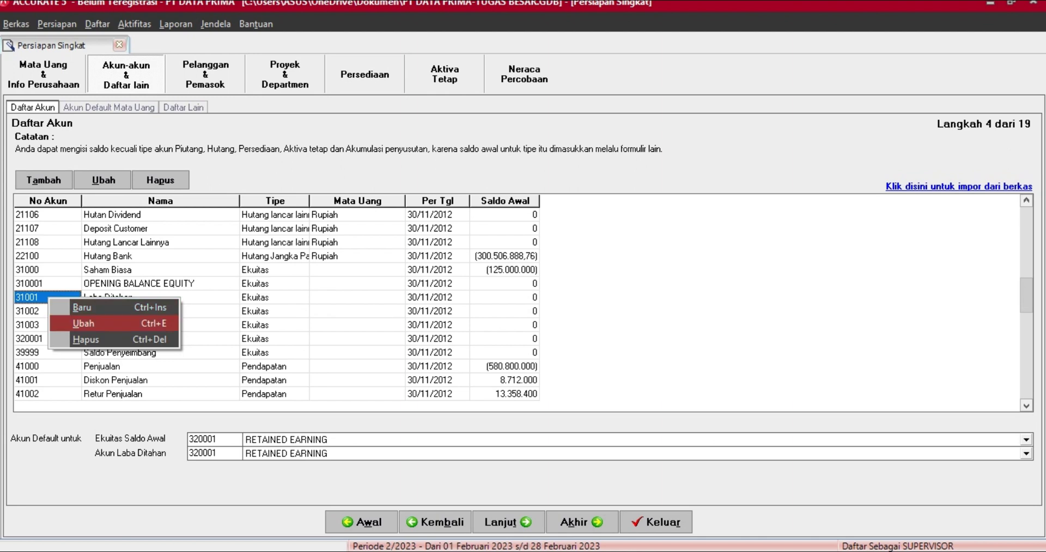
key("Return")
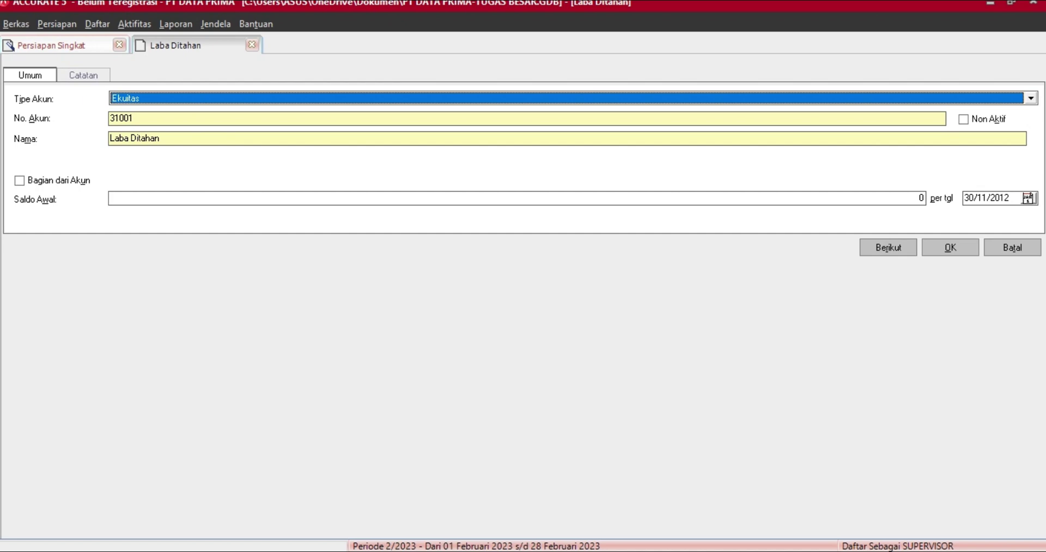
key("Tab")
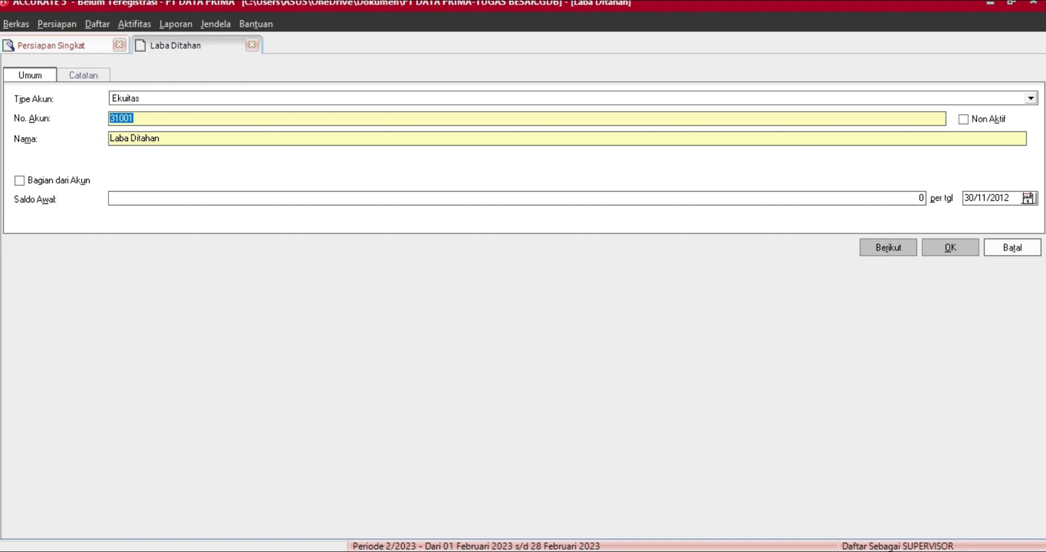
left_click(1012, 248)
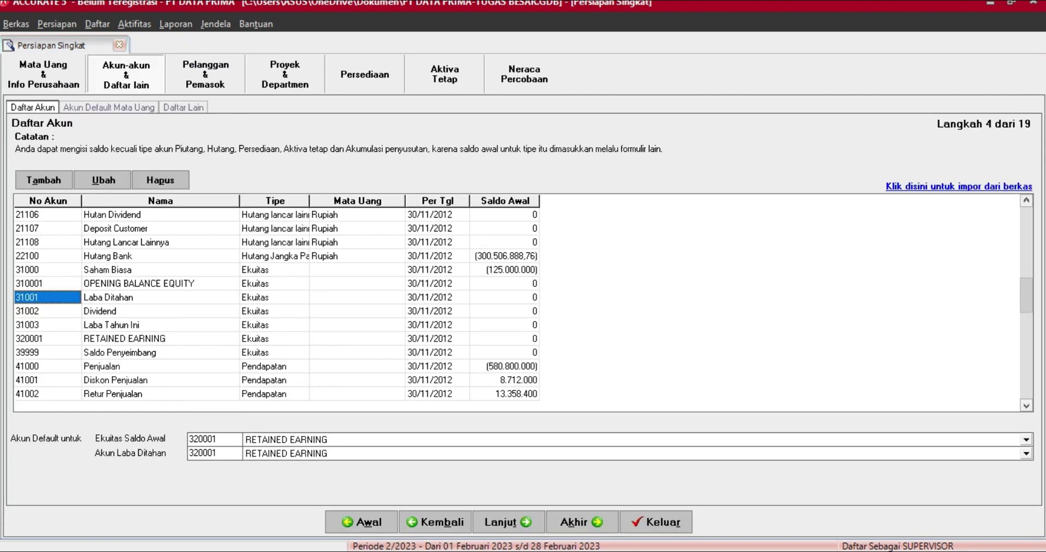
- Delete account 31001 Laba Ditahan from Daftar Akun with Hapus and confirm
right_click(68, 294)
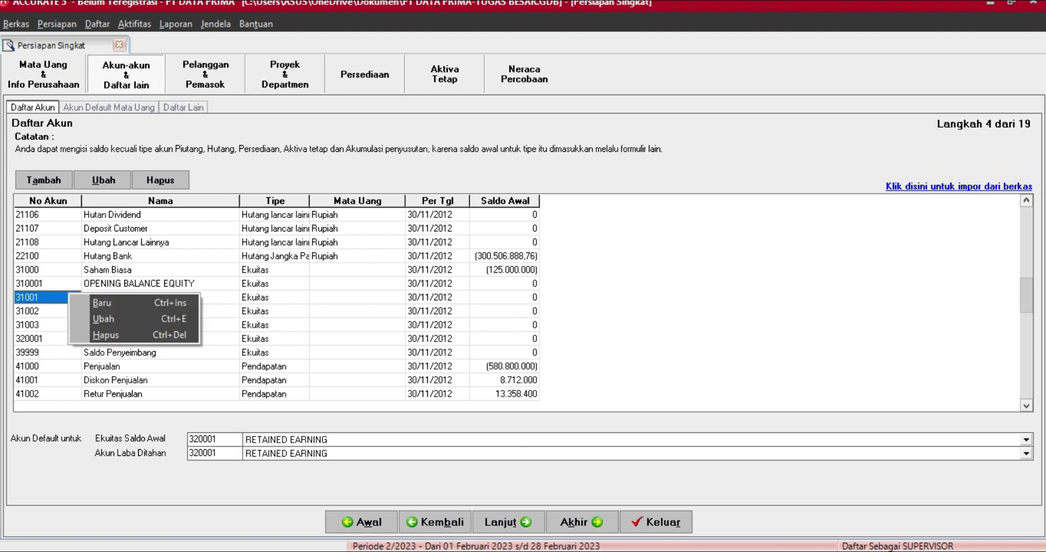
left_click(105, 334)
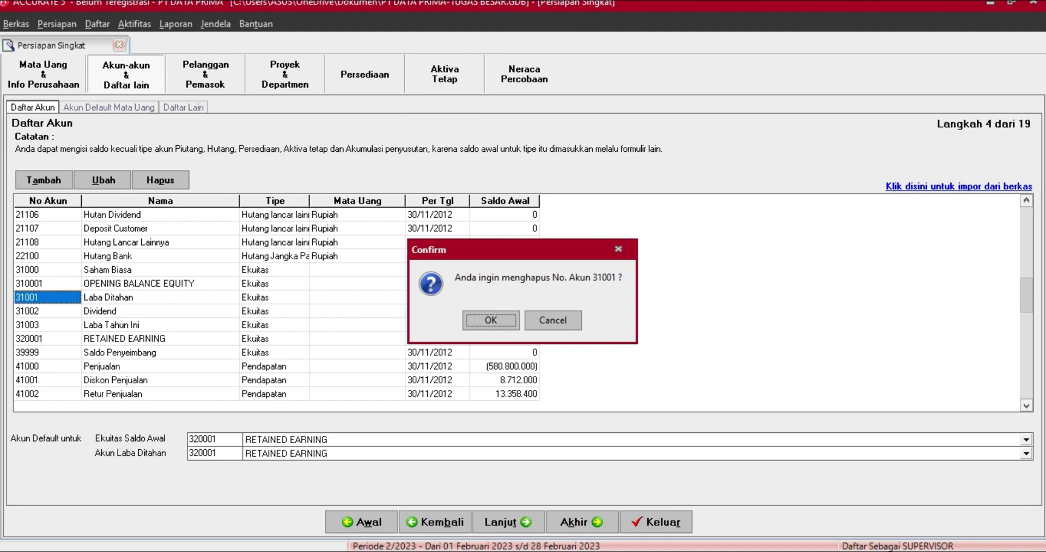
key("Return")
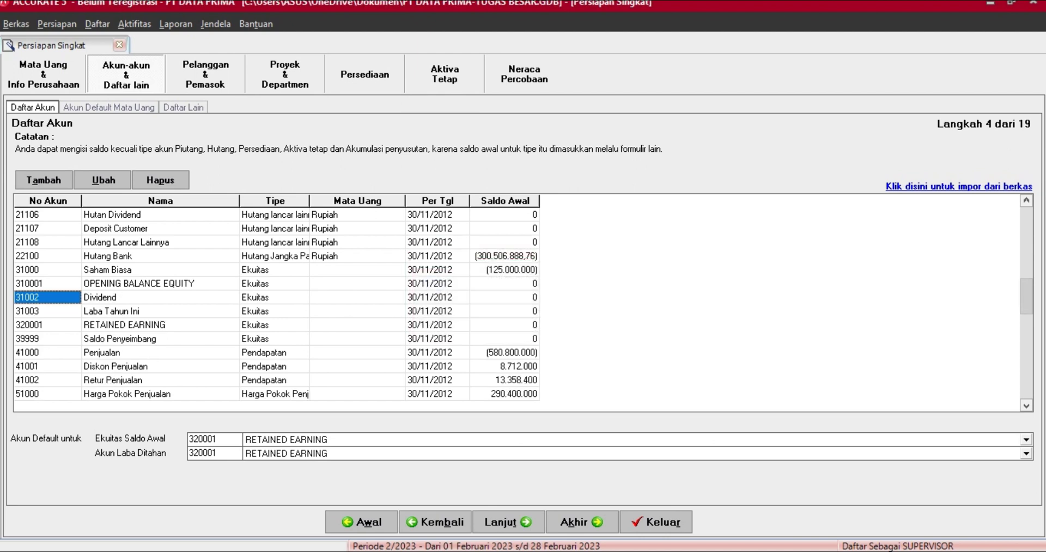
- Edit account 320001 RETAINED EARNING to number 31001 with the name LABA DITAHAN and save
left_click(54, 324)
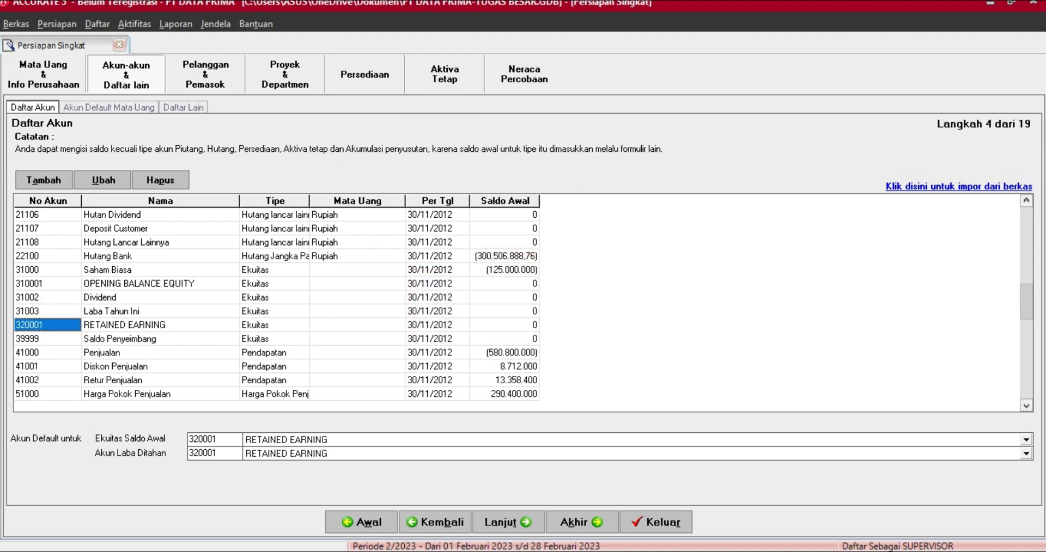
right_click(56, 325)
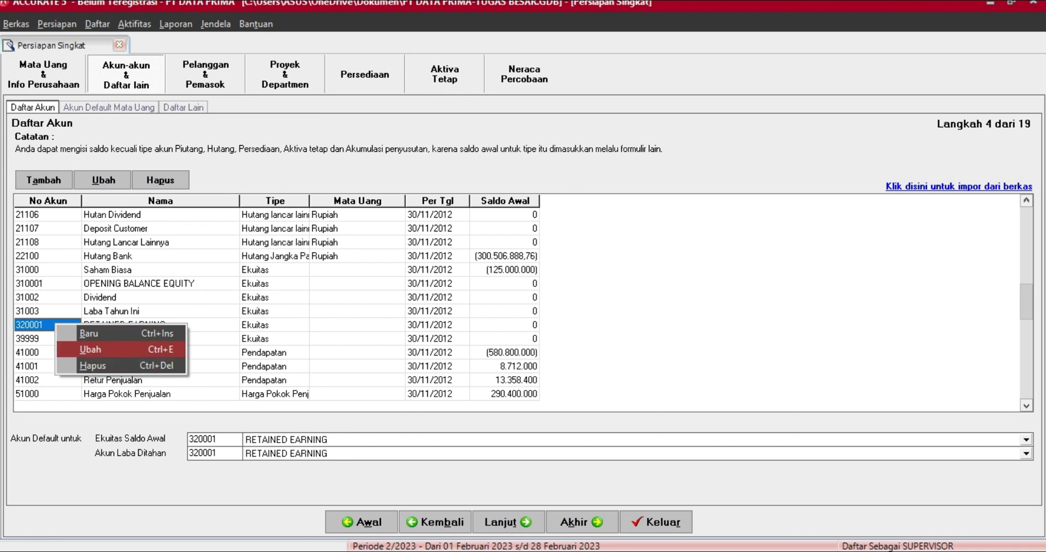
left_click(90, 349)
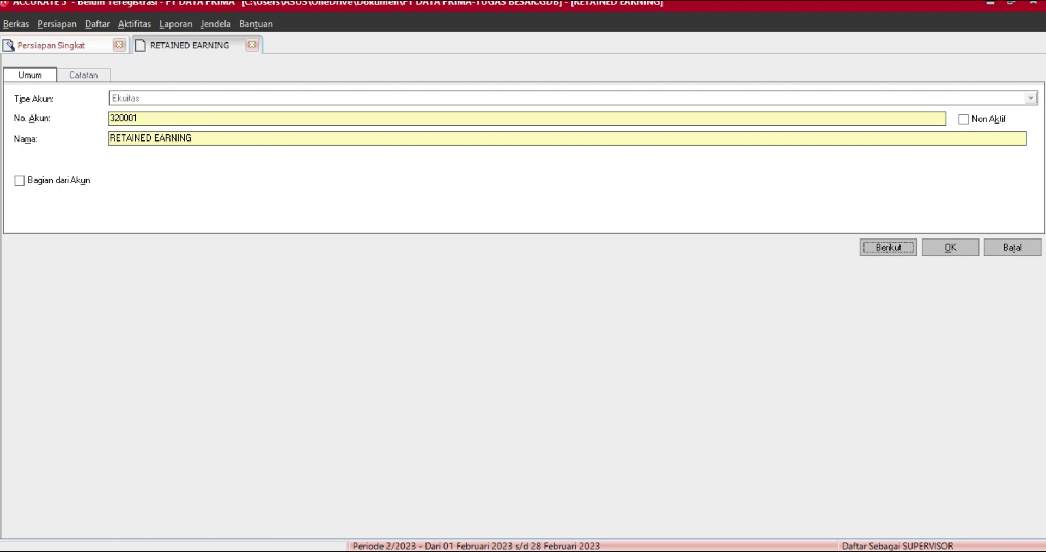
double_click(124, 118)
type("31001")
key("ctrl+shift+Left")
key("ctrl+shift+Left")
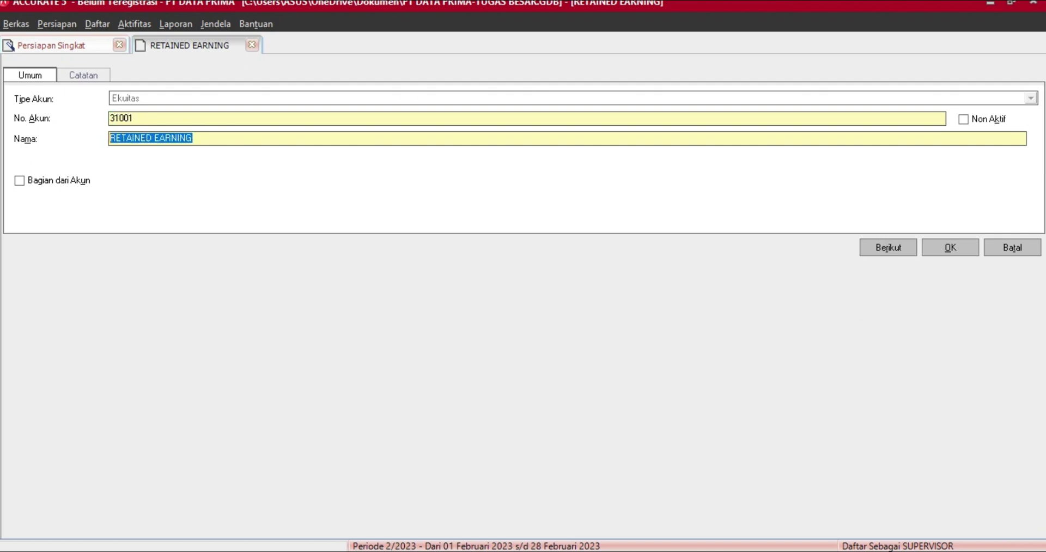
key("BackSpace")
type("LAB")
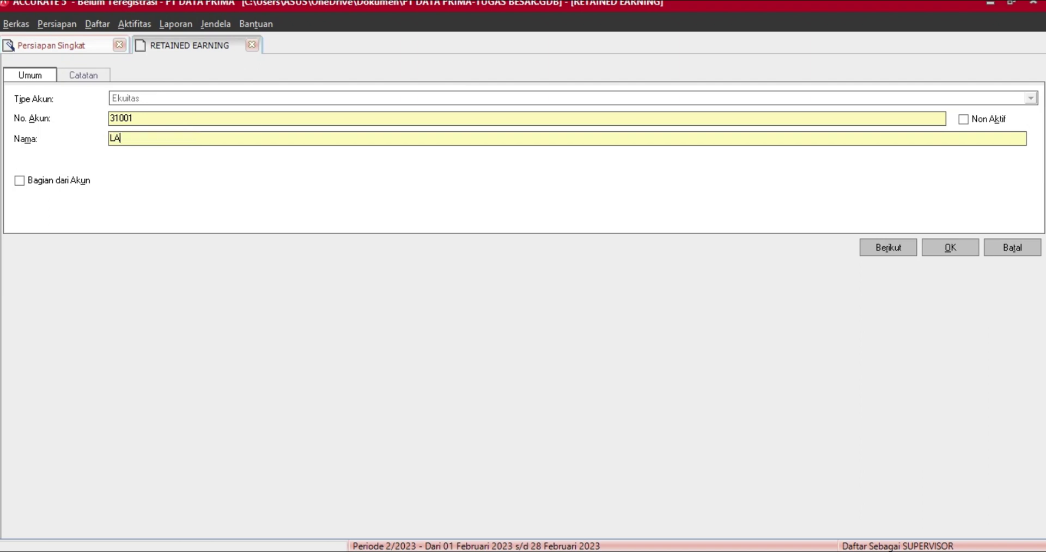
type("A DITAHAN")
left_click(950, 248)
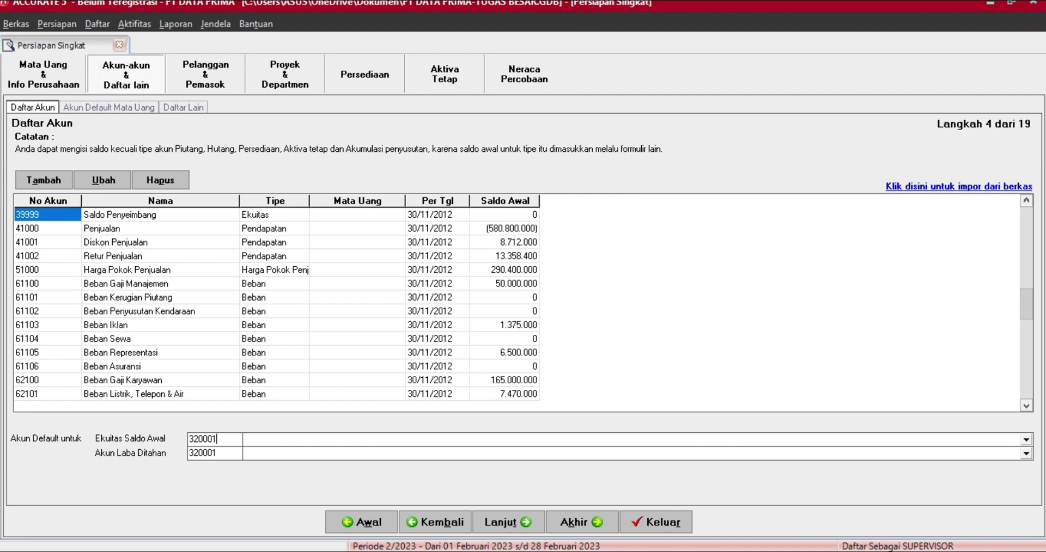
- Set 31001 as both Ekuitas Saldo Awal and Akun Laba Ditahan, then proceed with Lanjut
key("shift+Home")
type("310")
type("1")
key("Tab")
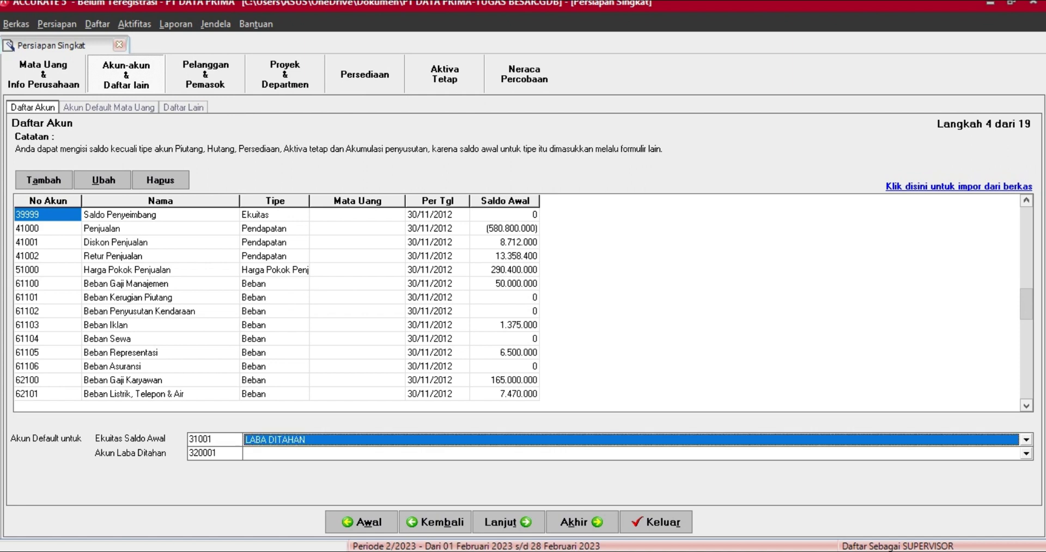
key("Tab")
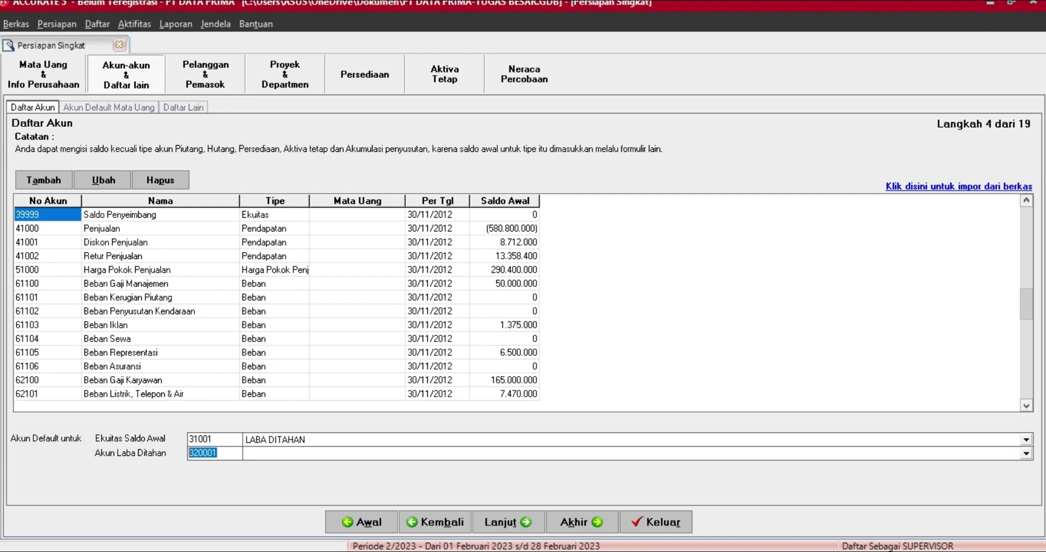
type("31001")
key("Tab")
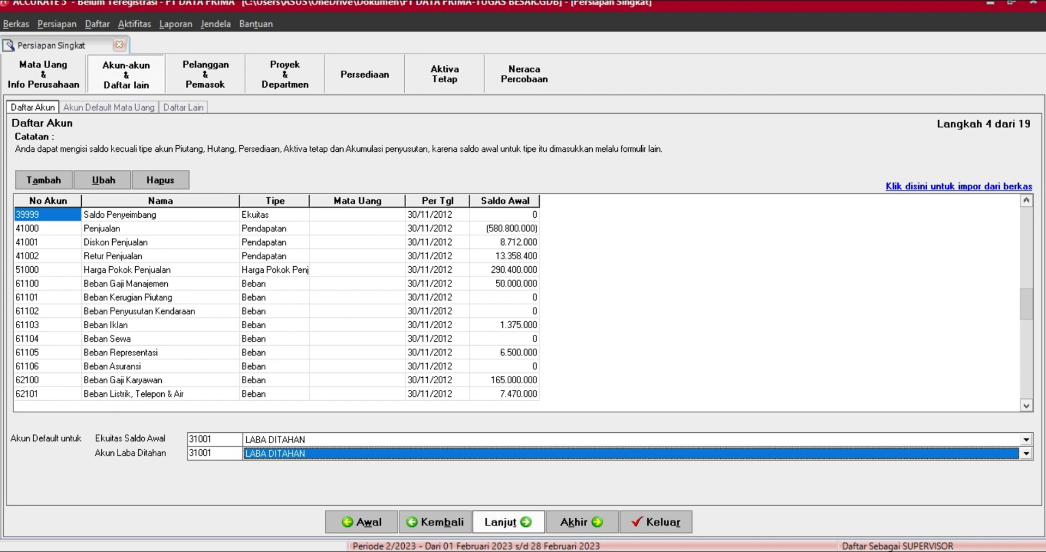
left_click(507, 522)
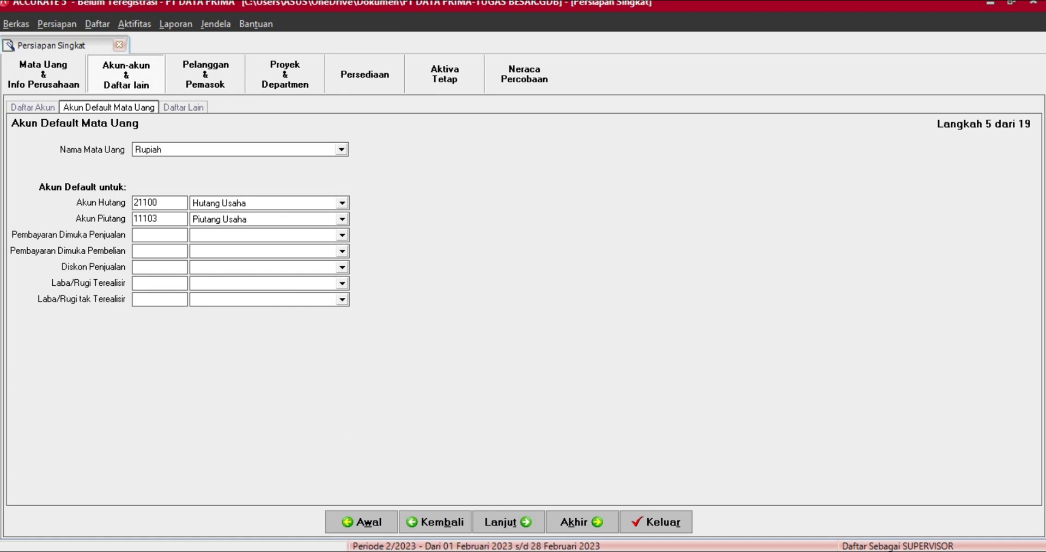
- Choose Rupiah and keep Hutang Usaha as payable and Piutang Usaha as receivable accounts
left_click(341, 150)
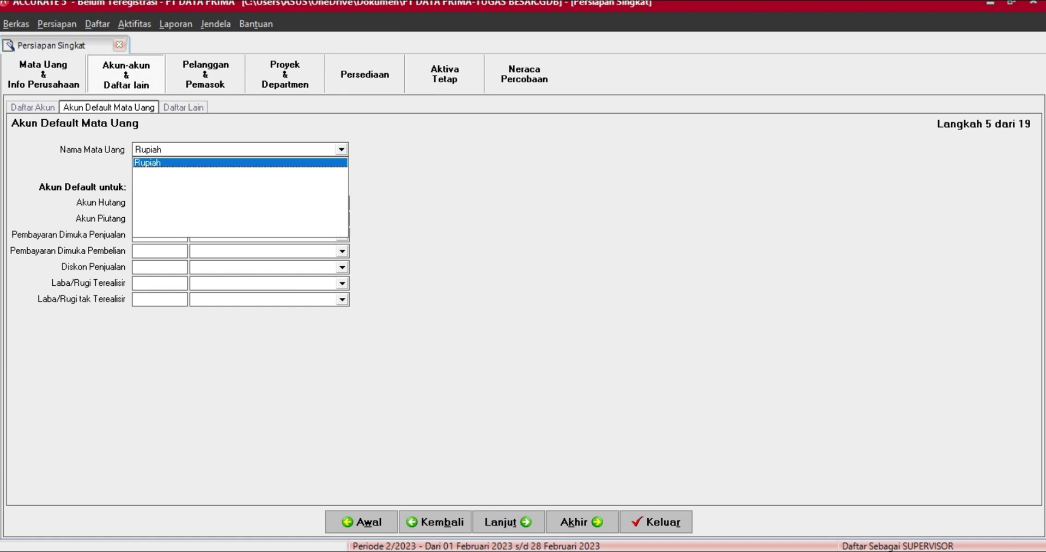
left_click(239, 163)
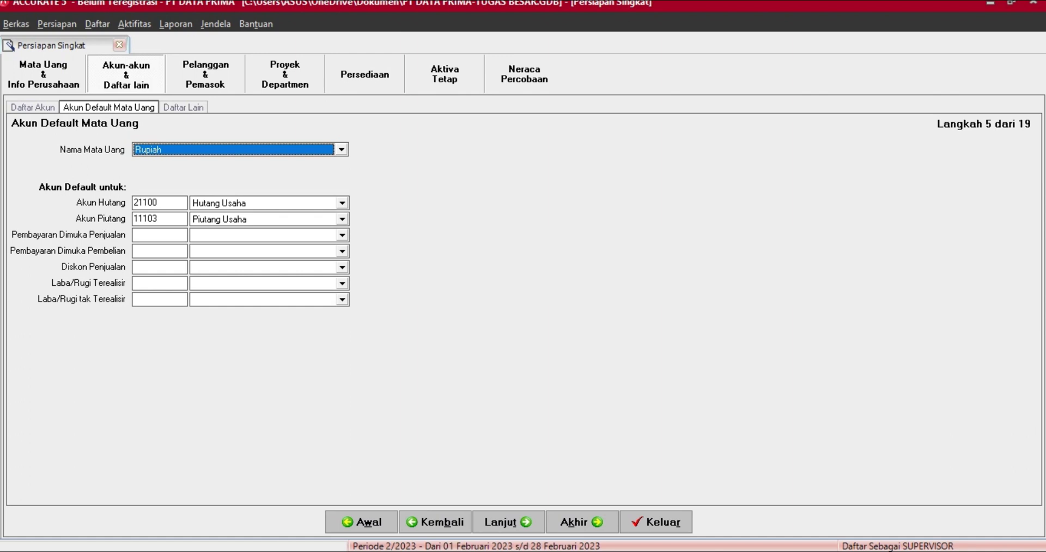
left_click(342, 203)
left_click(269, 226)
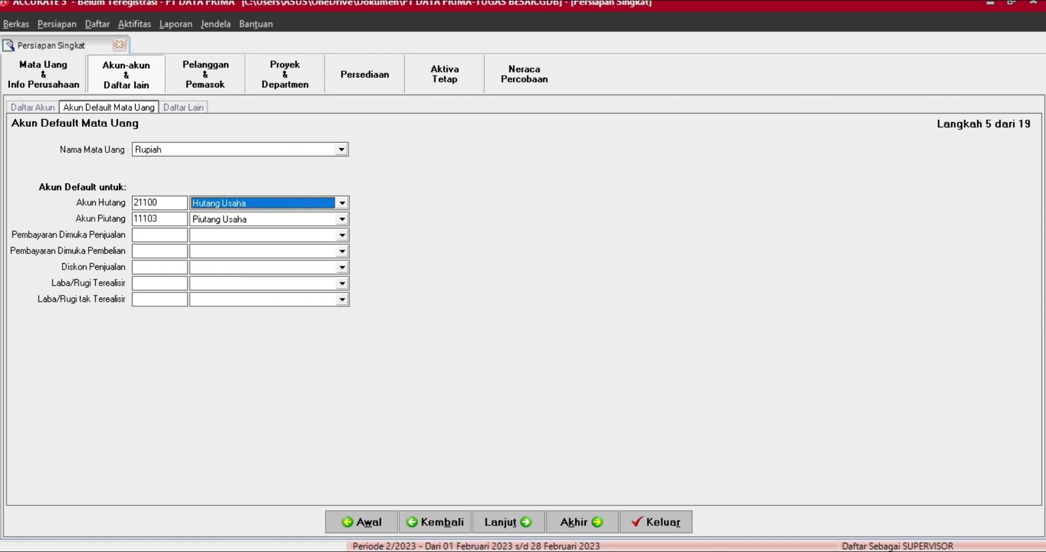
left_click(342, 219)
left_click(269, 243)
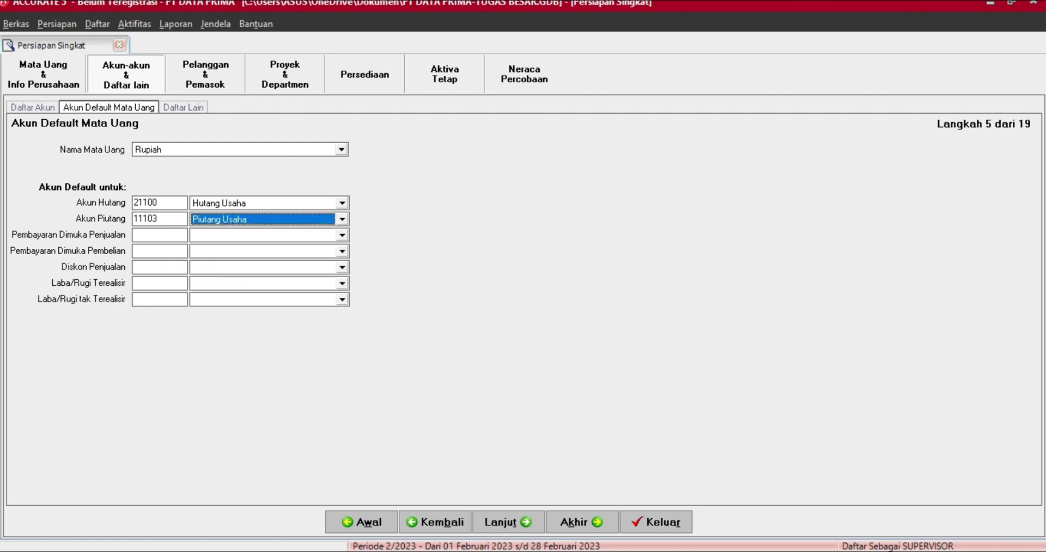
- Set sales prepayment to Hutang Usaha, purchase prepayment to Piutang Usaha, sales discount to 41001 Diskon Penjualan
left_click(342, 235)
left_click(269, 258)
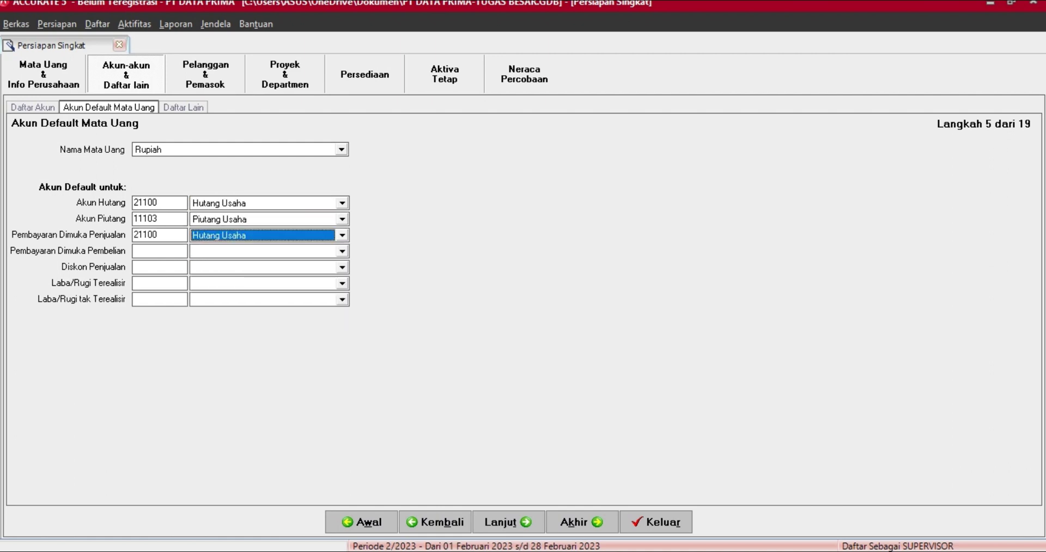
left_click(342, 251)
left_click(269, 275)
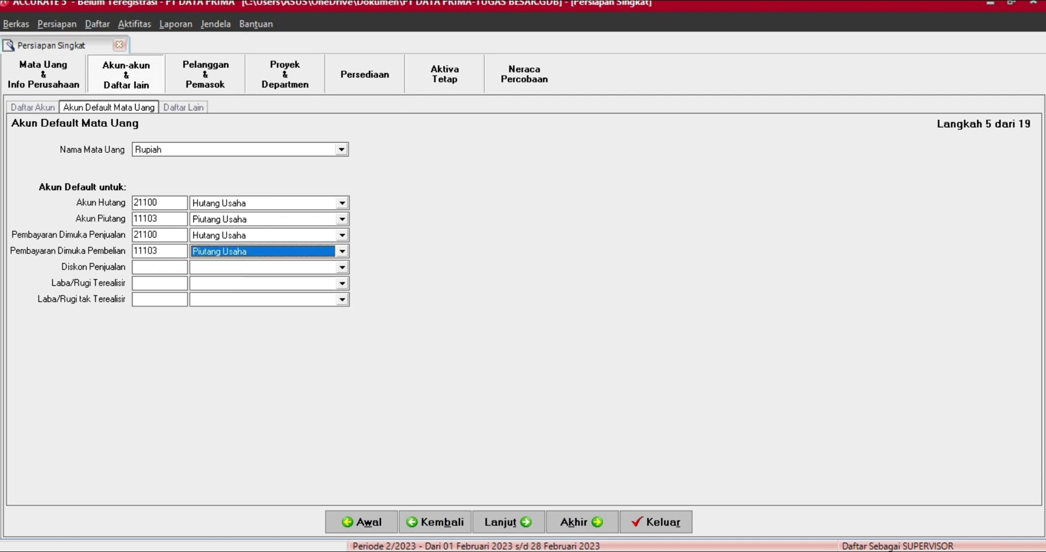
left_click(342, 267)
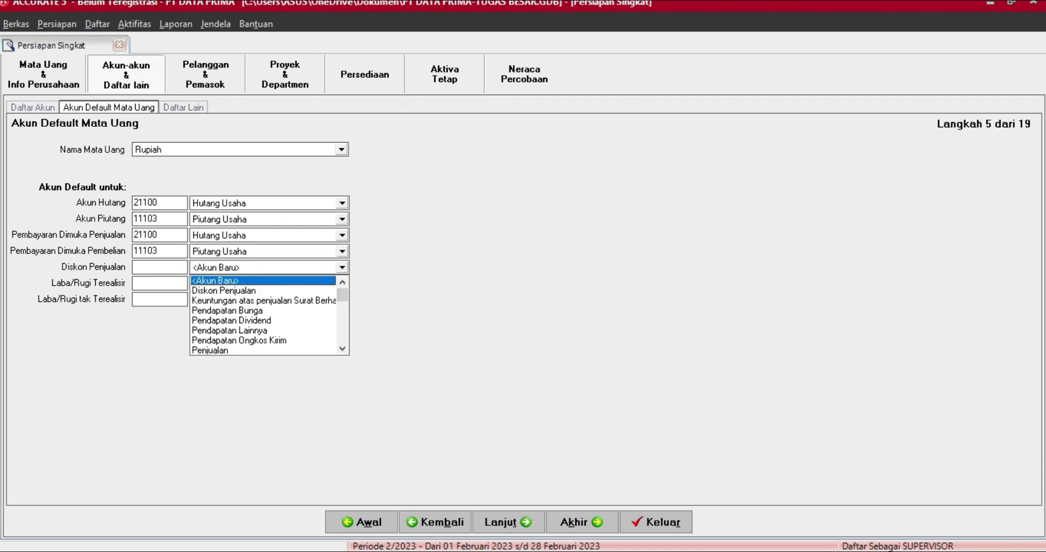
left_click(263, 291)
left_click(342, 284)
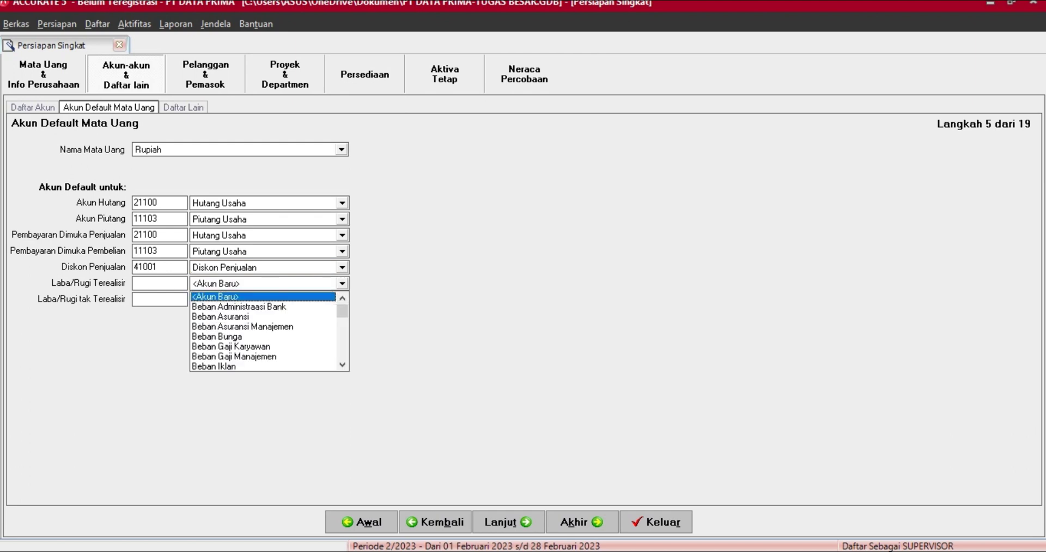
left_click(263, 297)
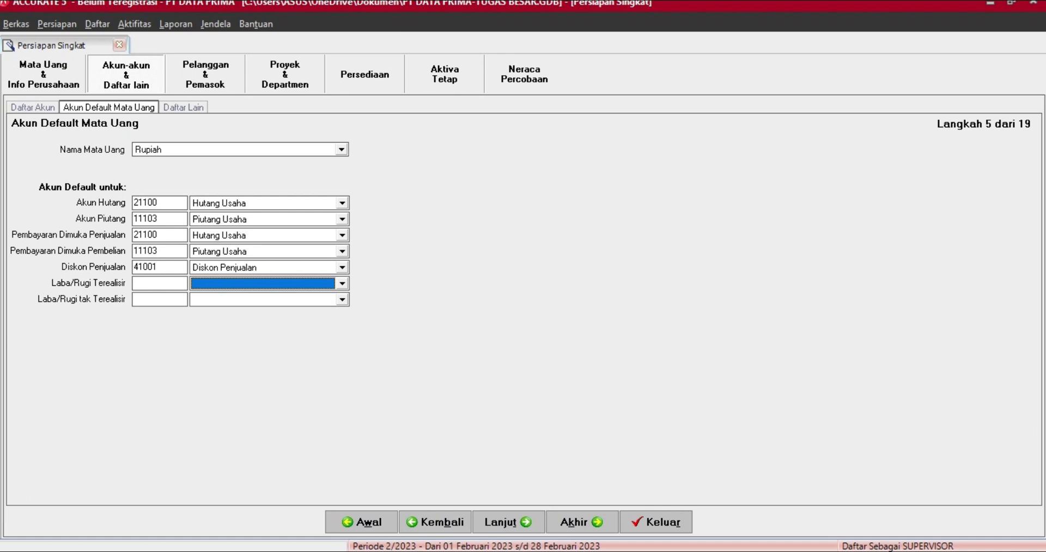
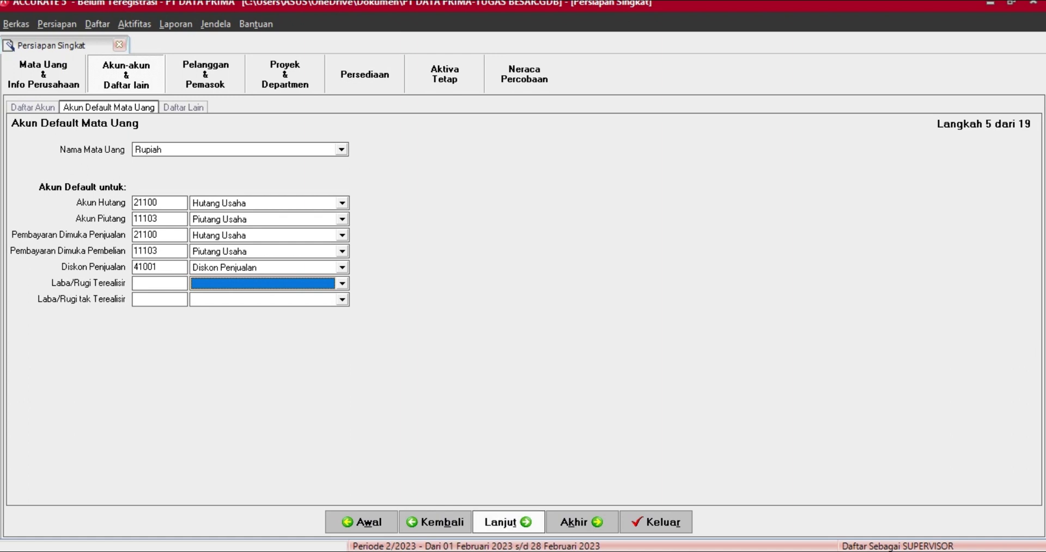
- Advance the setup wizard from the default currency accounts to step 6, Daftar Lain
left_click(507, 522)
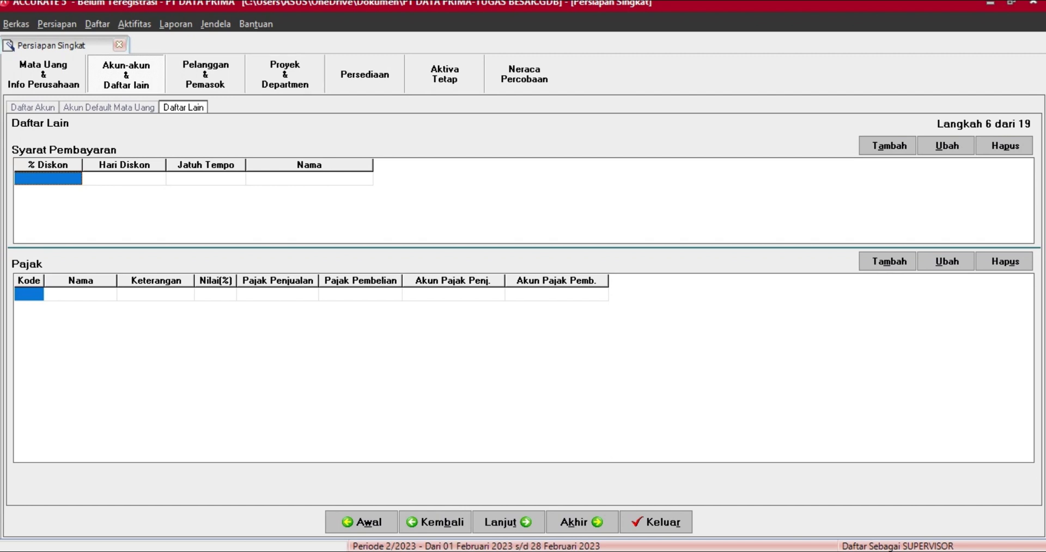
- Add payment term 5/20 n/30: 5% discount within 20 days, due in 30
left_click(48, 179)
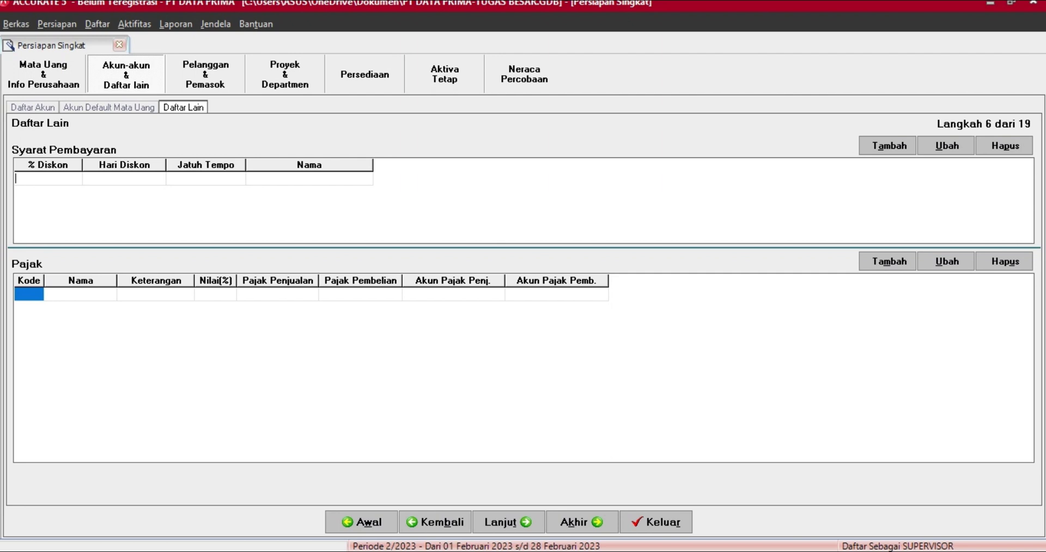
type("5")
key("Tab")
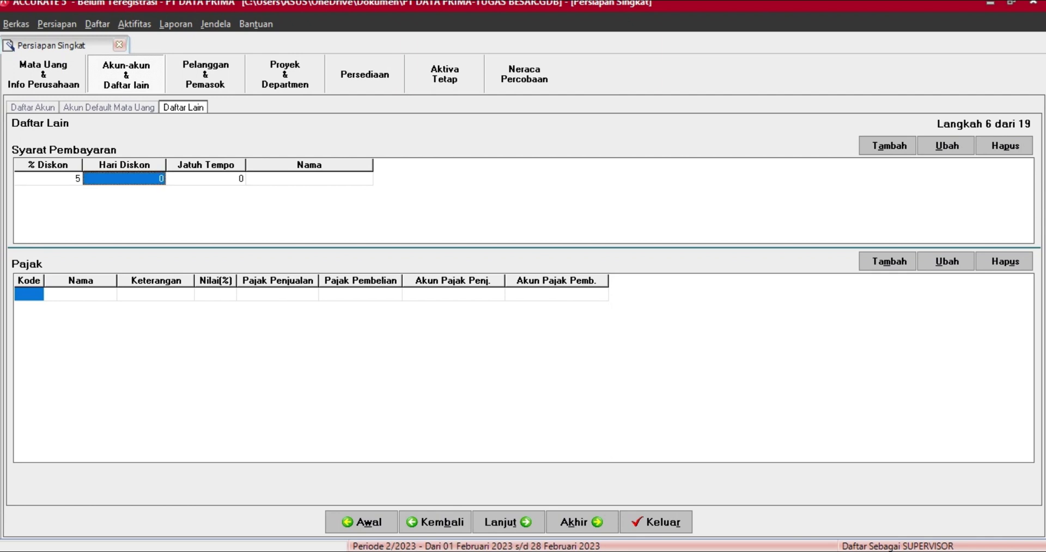
type("20")
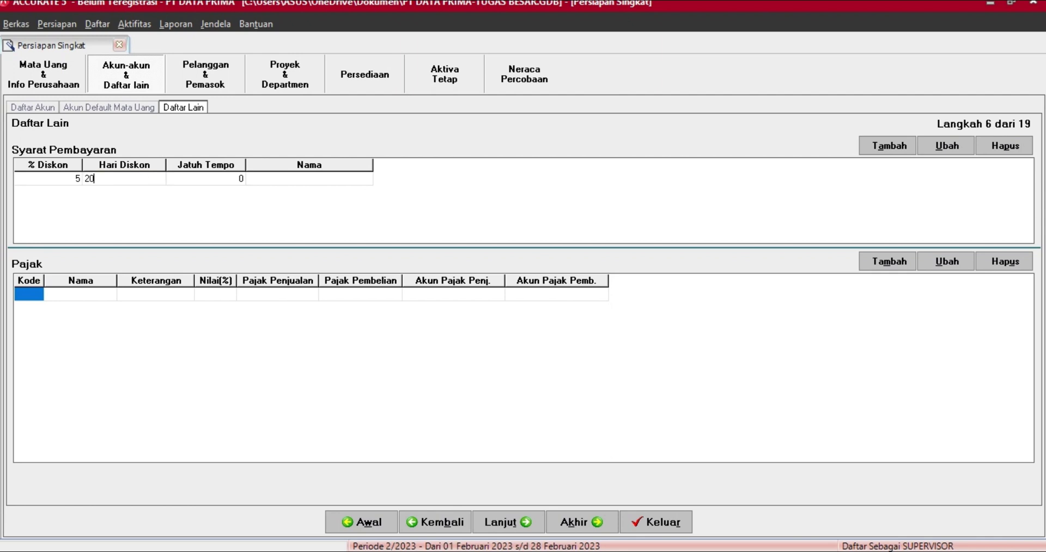
key("Tab")
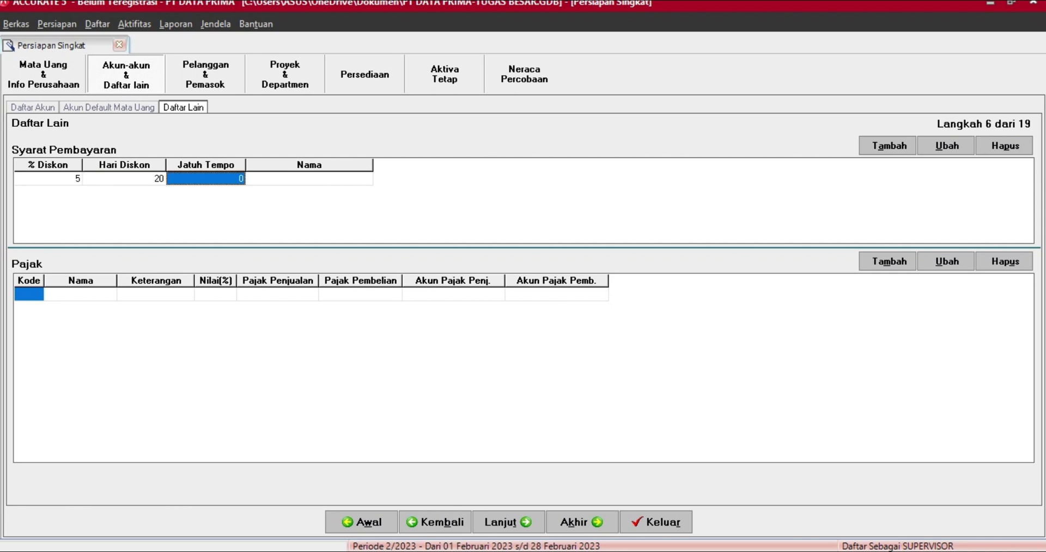
type("30")
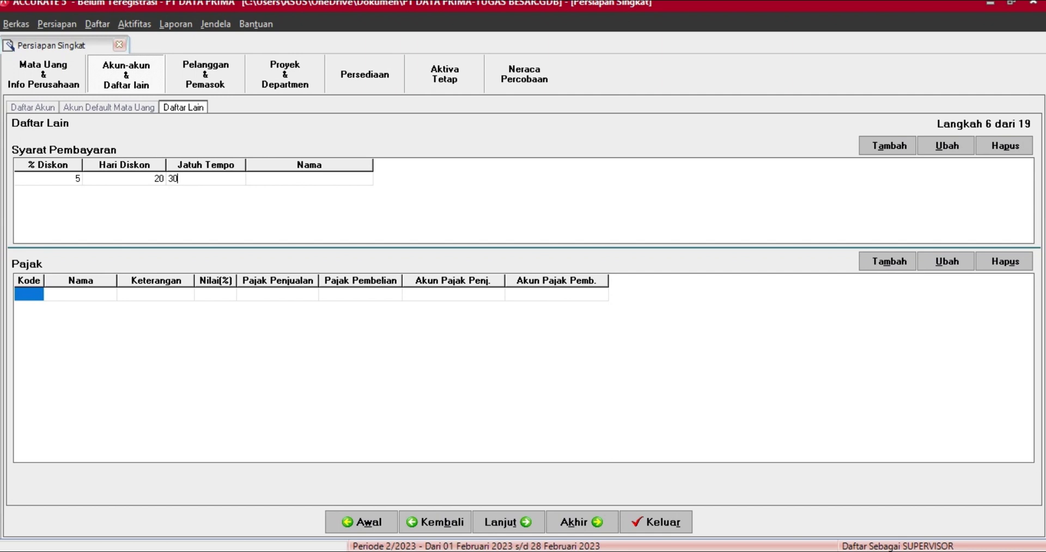
key("Tab")
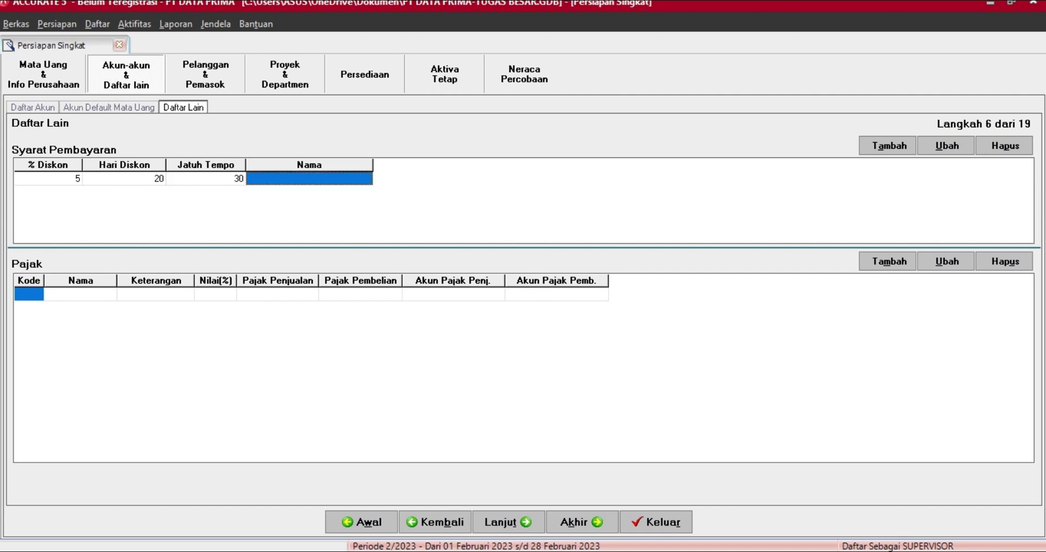
key("Tab")
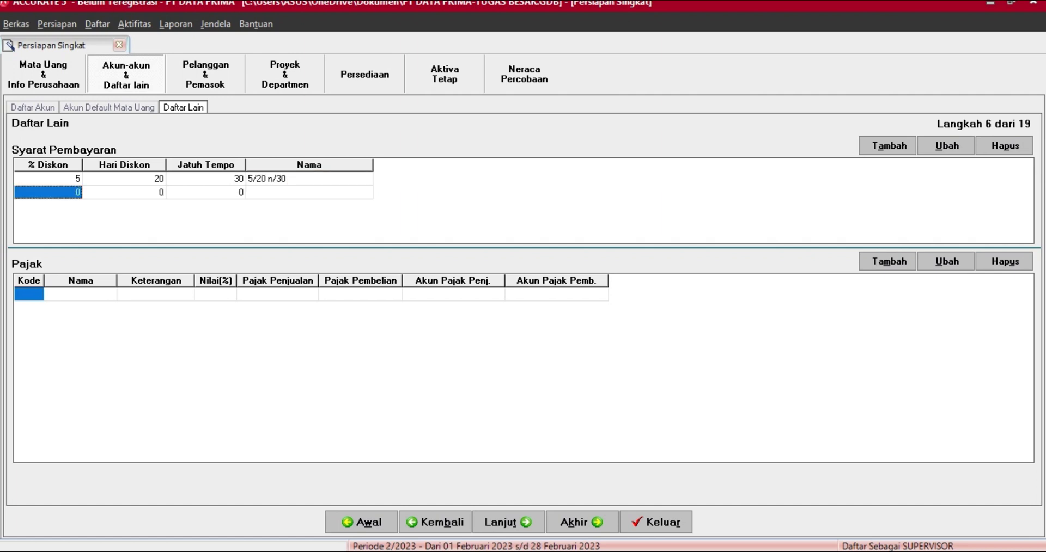
- Add payment term 2/10 n/30: 2% discount within 10 days, due in 30
type("2")
key("Tab")
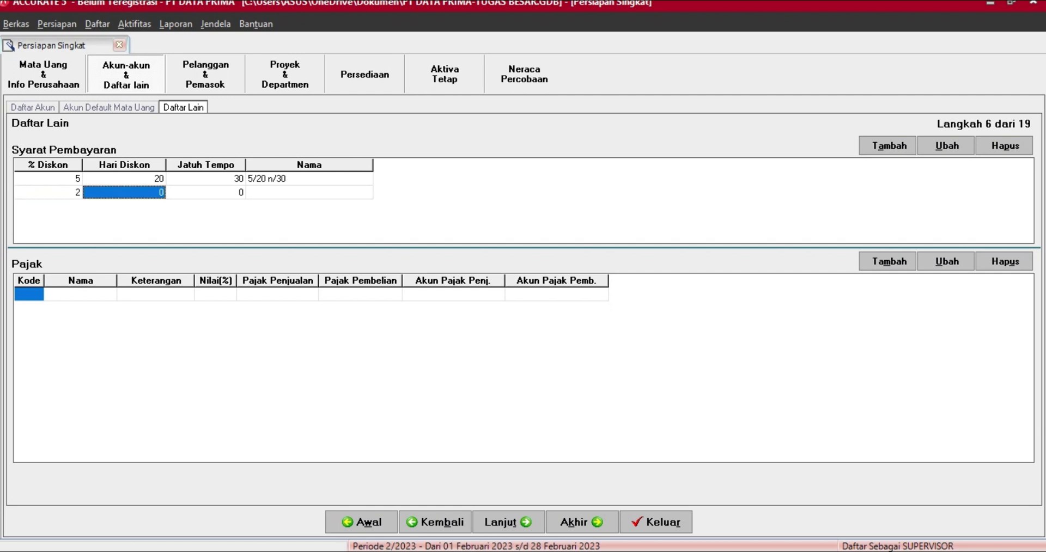
type("10")
key("Tab")
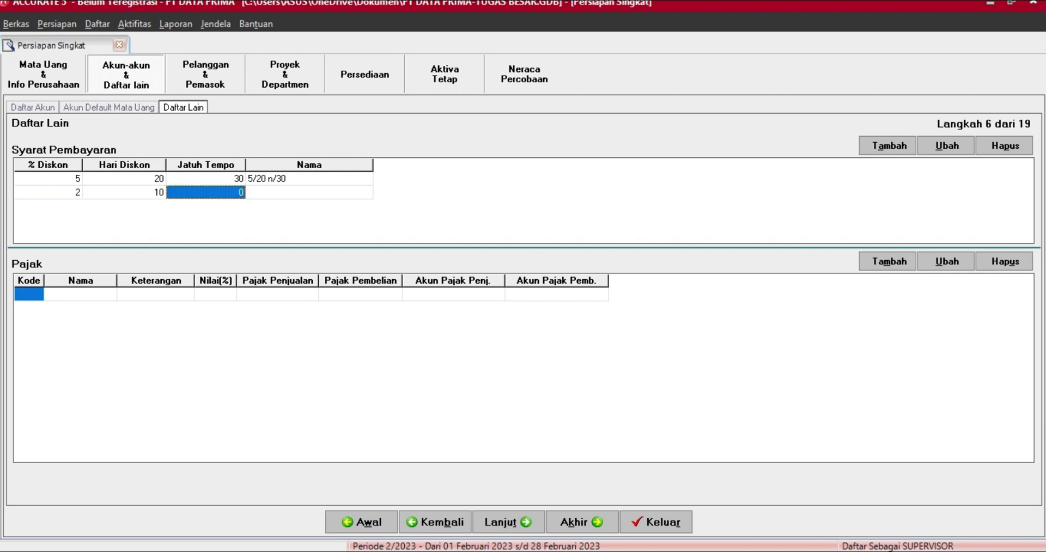
type("30")
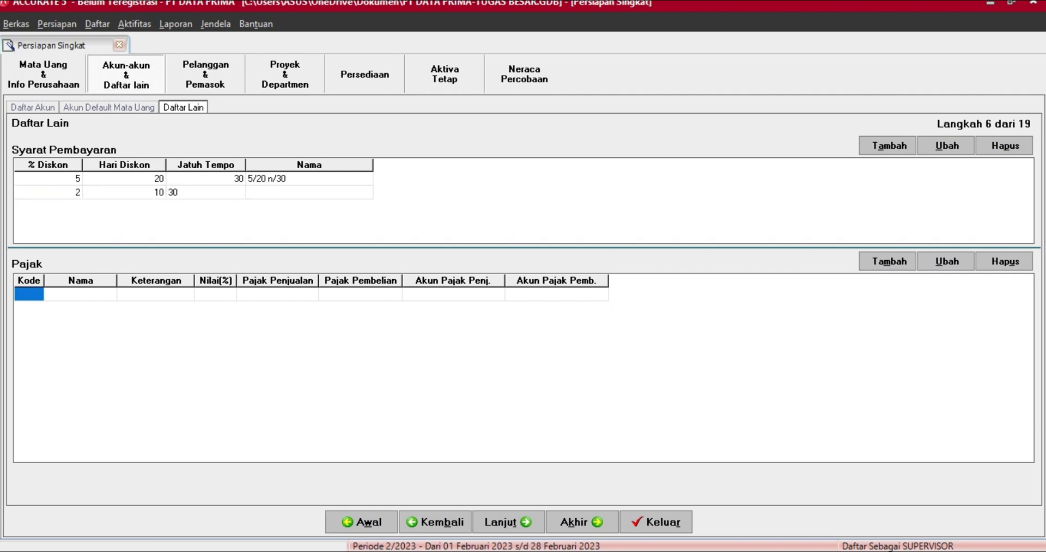
key("Tab")
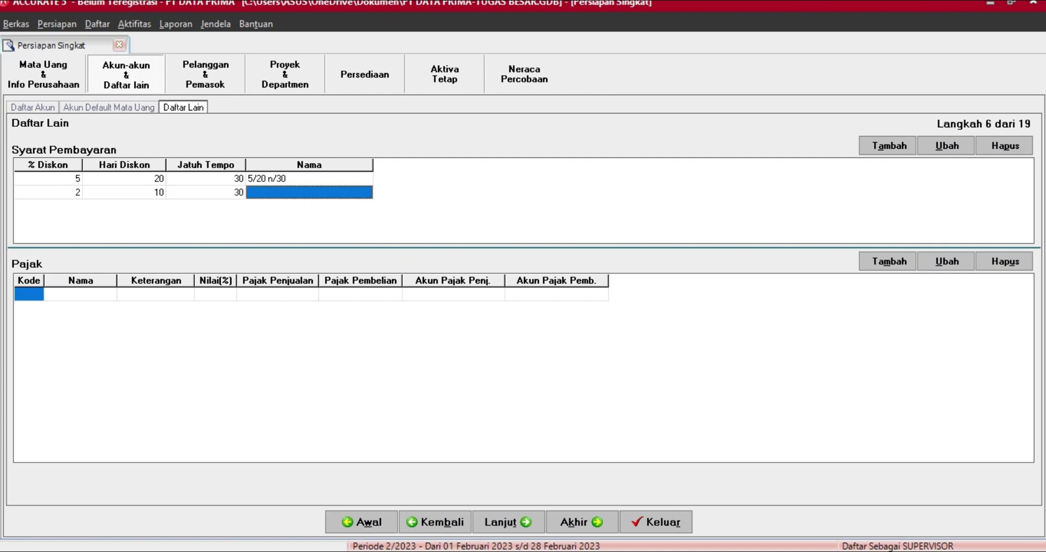
key("Tab")
- Add a C.O.D payment term with zero discount and zero days
type("0")
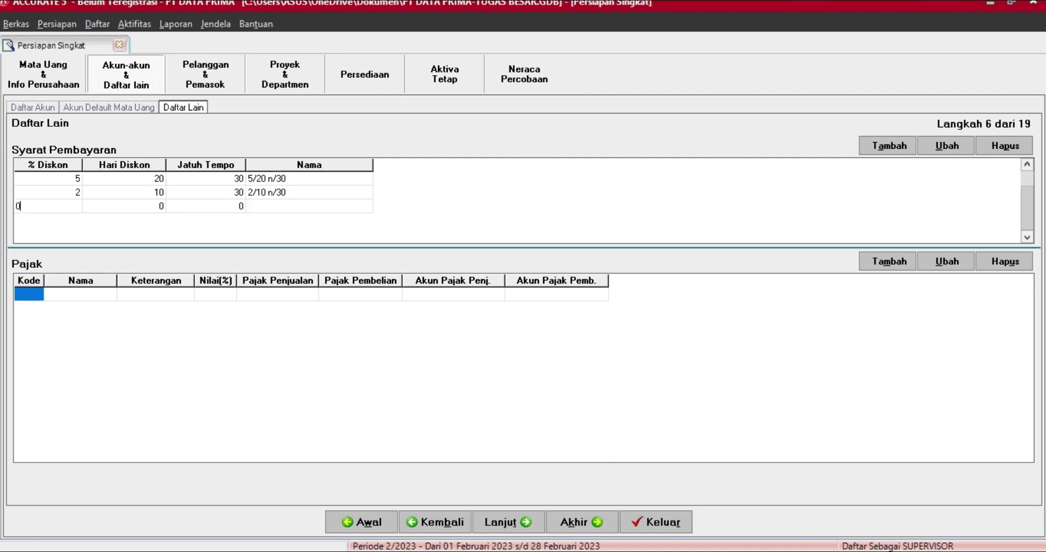
key("Tab")
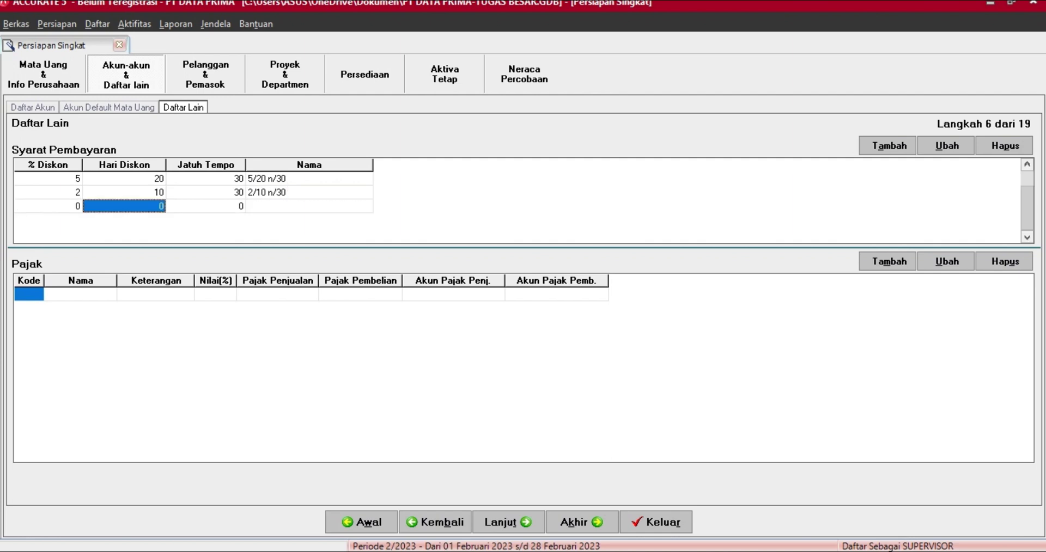
key("Tab")
key("Tab")
type("C.O.D")
key("Tab")
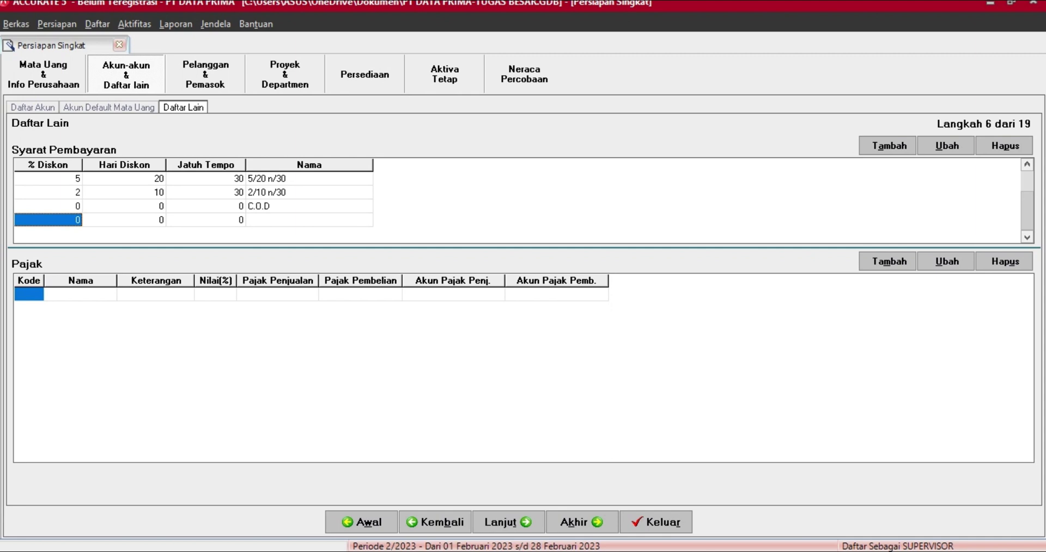
right_click(85, 213)
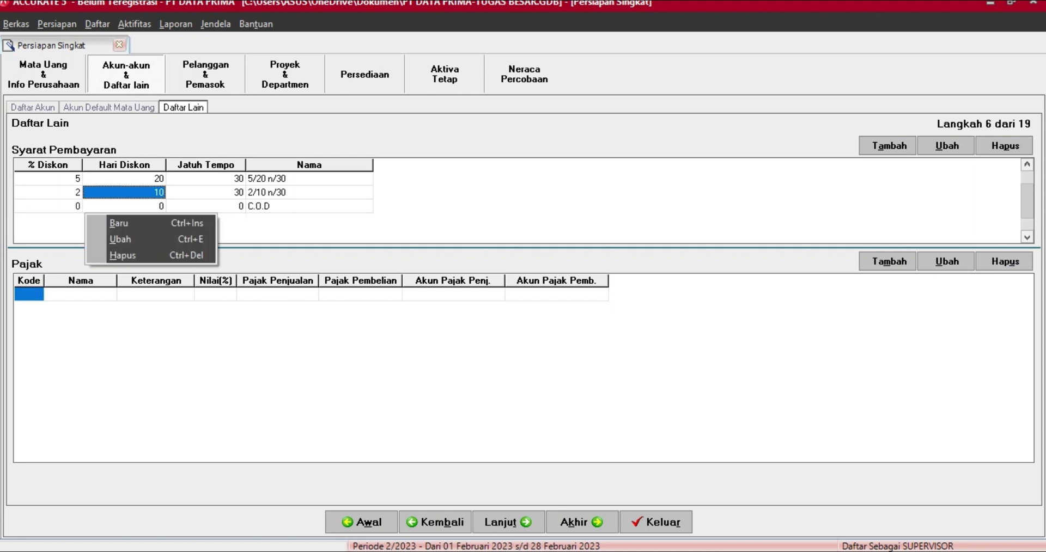
left_click(79, 206)
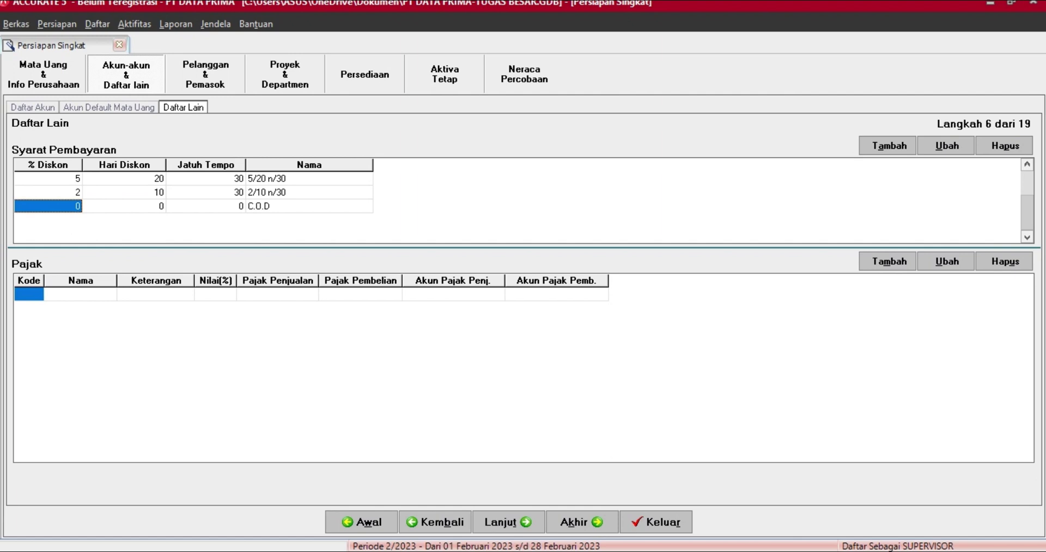
left_click(29, 295)
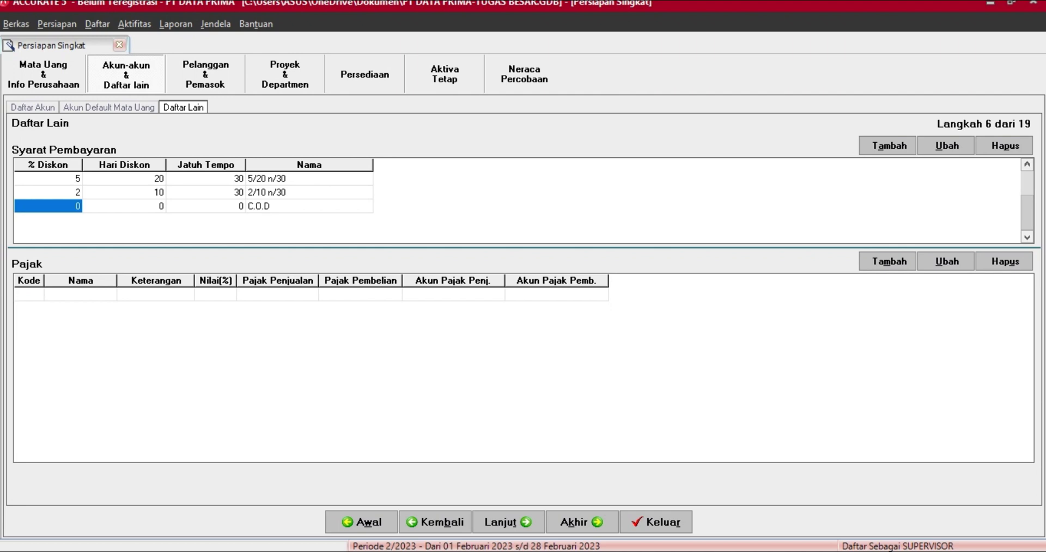
- Enter tax code T named PPN, 'PAJAK PERTAMBAHAN NILAI', at a 10% rate
type("T")
left_click(80, 294)
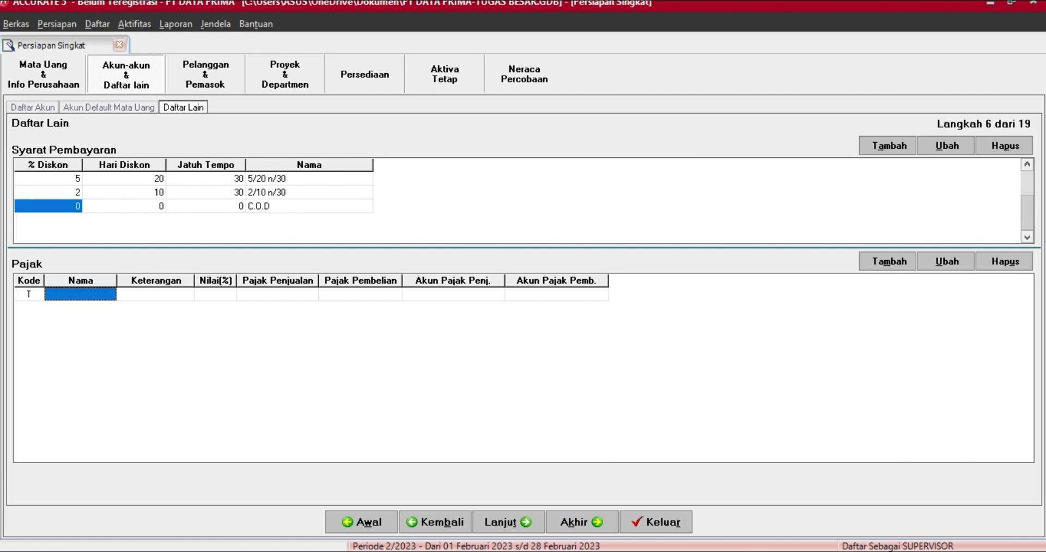
type("PPN")
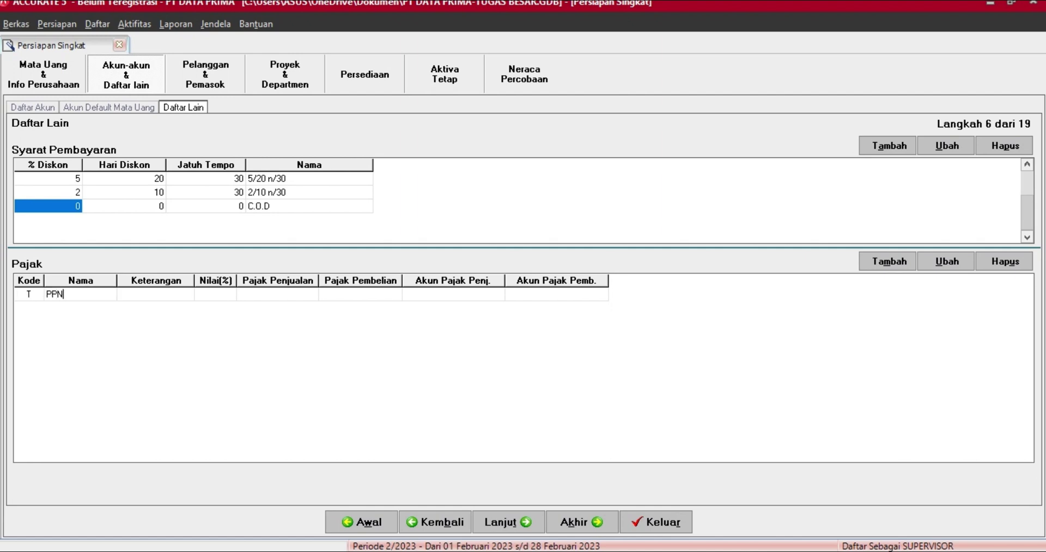
key("Tab")
type("PAJAK PE")
type("RTAMBAHAN ")
type("NILAI")
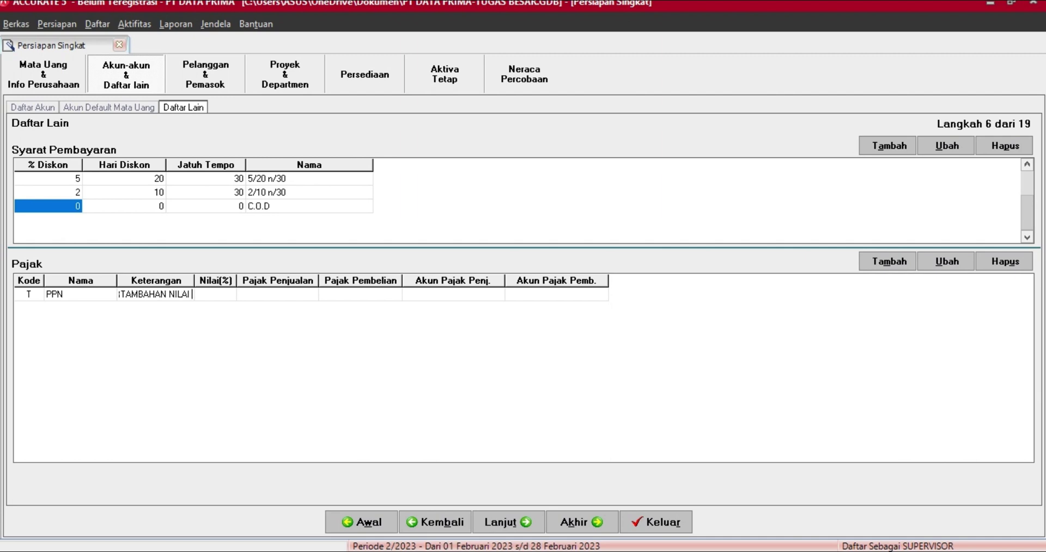
key("Tab")
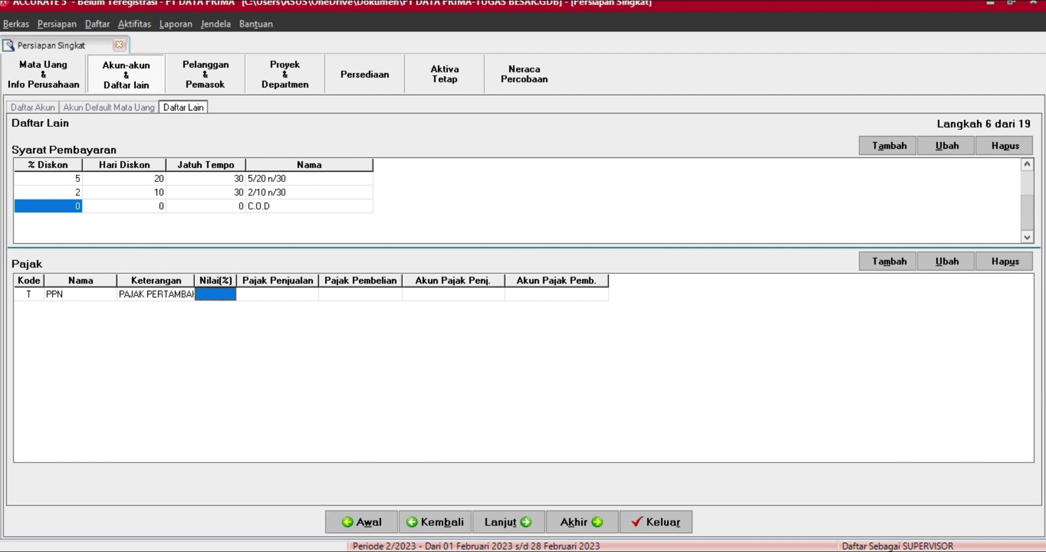
type("10")
key("Tab")
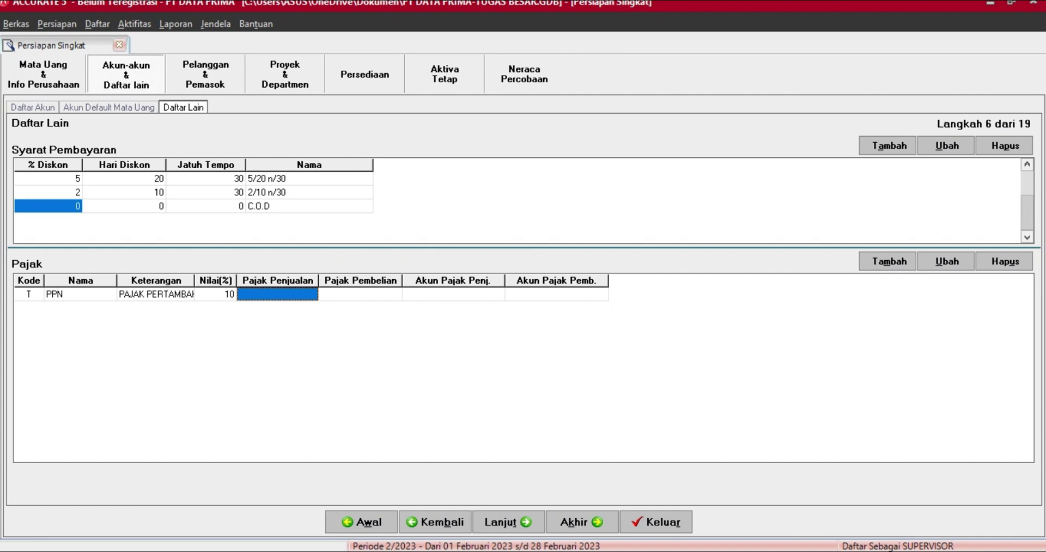
- Set the PPN sales account to 21104 PPN Keluaran and purchase account to 11108 PPN Masukan
left_click(286, 295)
left_click(311, 295)
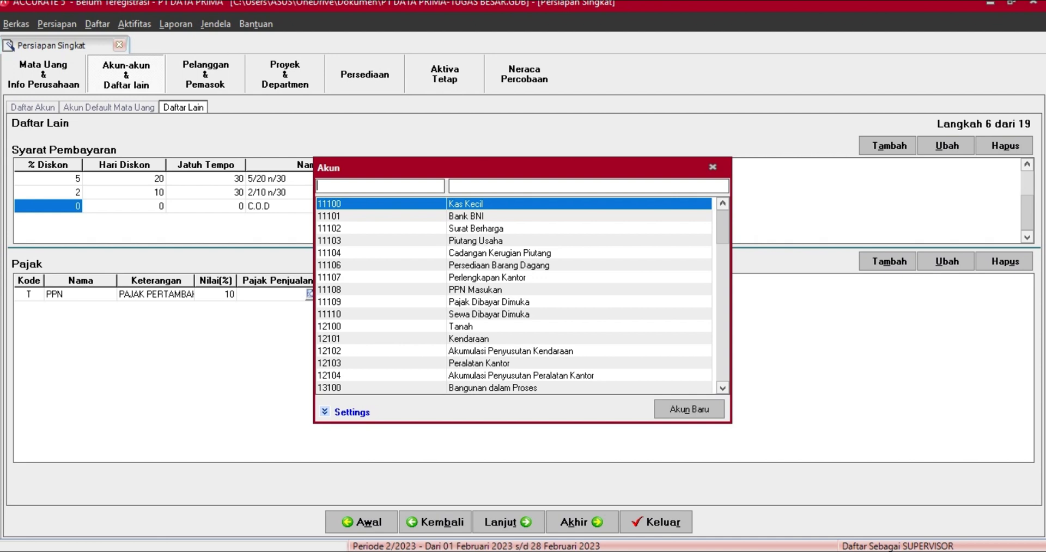
left_click(453, 187)
type("PP")
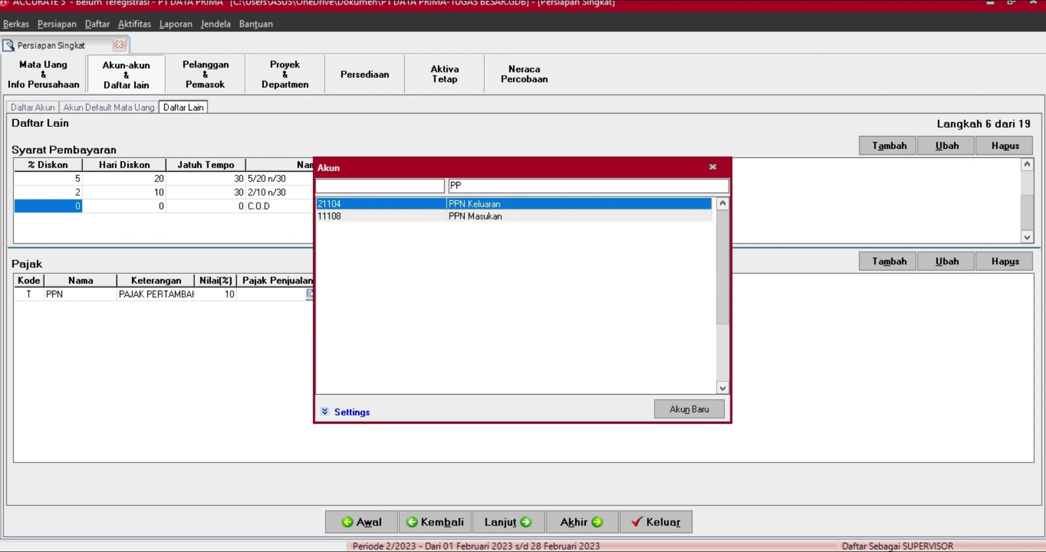
key("Return")
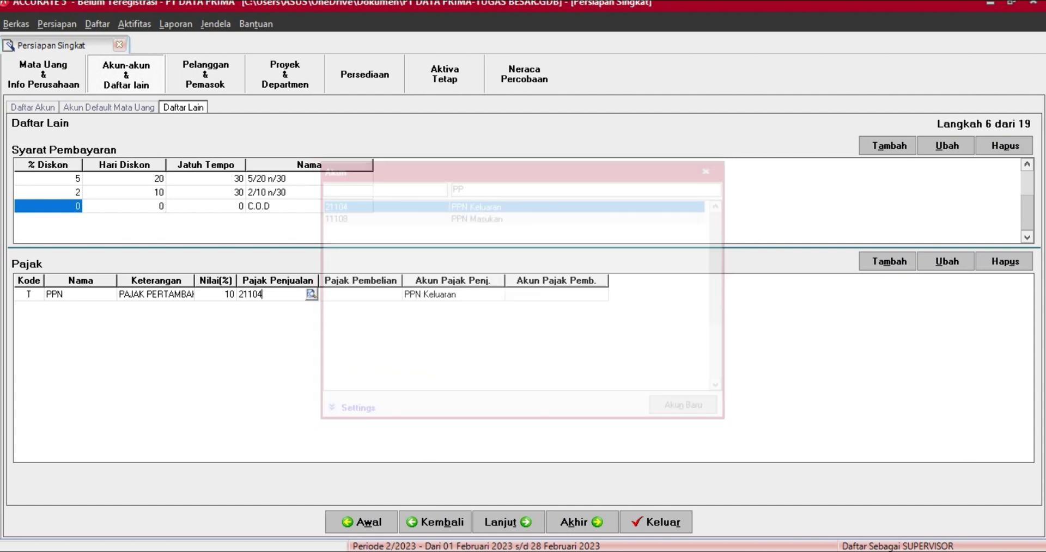
key("Tab")
left_click(360, 295)
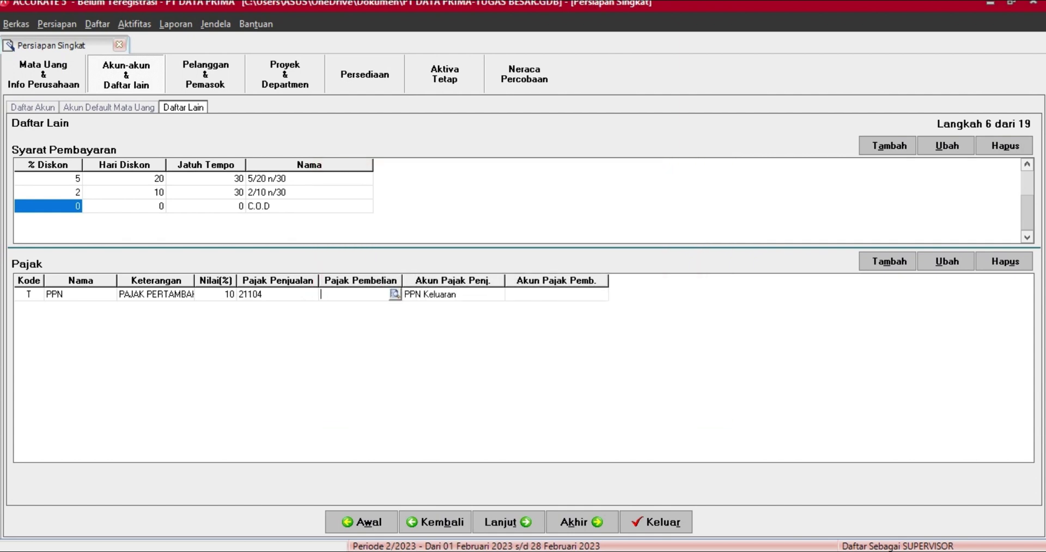
left_click(394, 294)
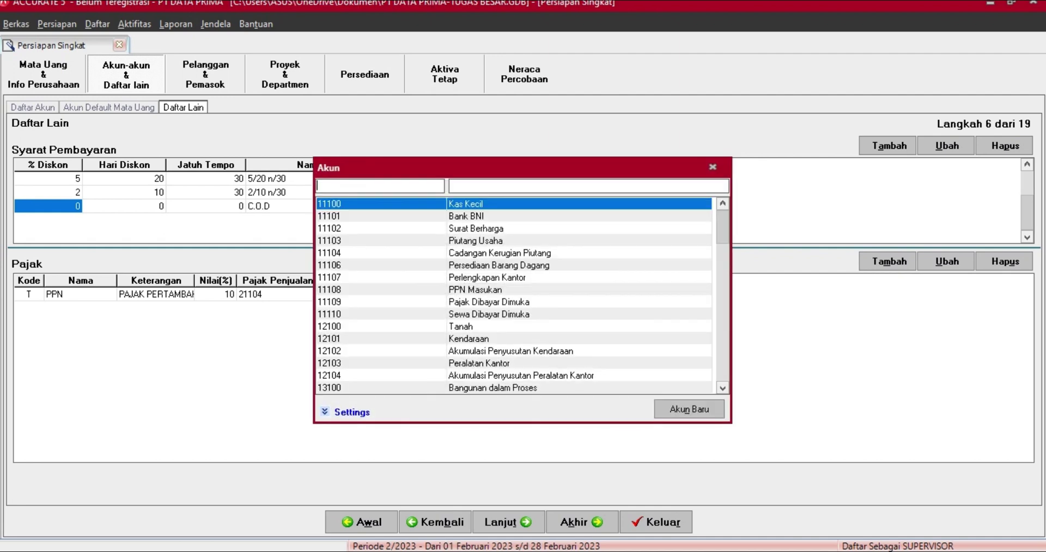
type("PPN")
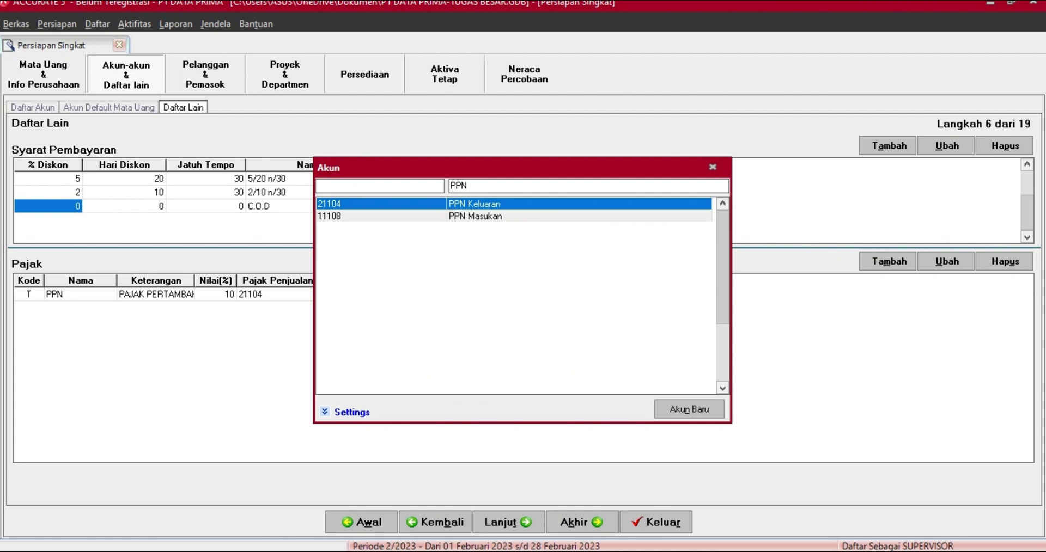
left_click(475, 216)
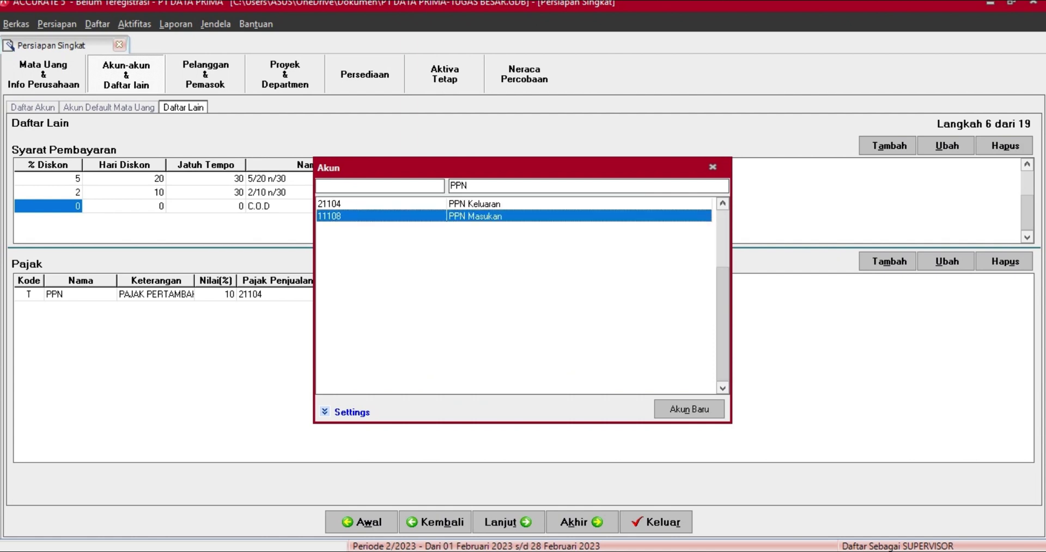
key("Return")
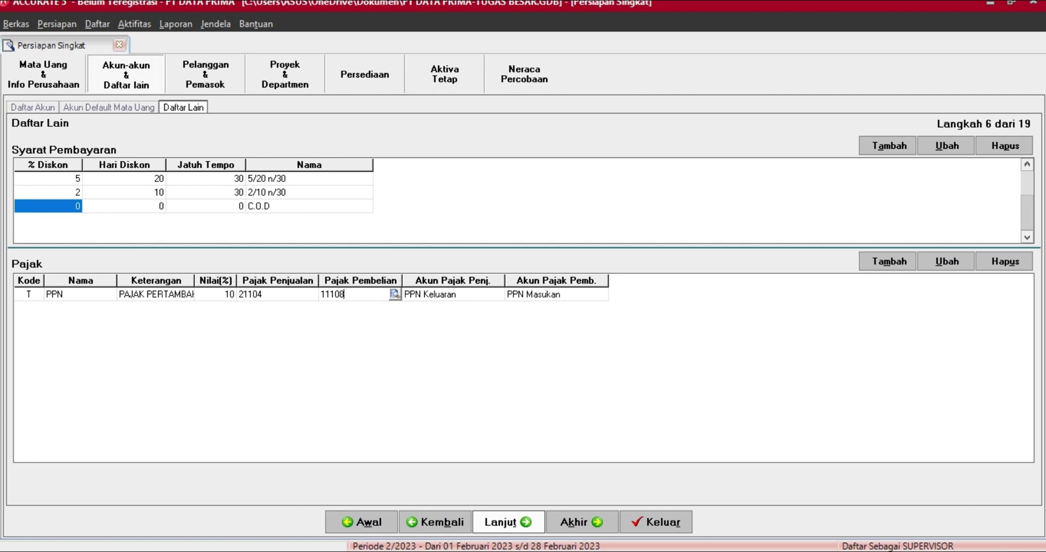
- On step 7, enter shipping methods JNE, JNT and TIKI, then continue to Pelanggan
left_click(508, 522)
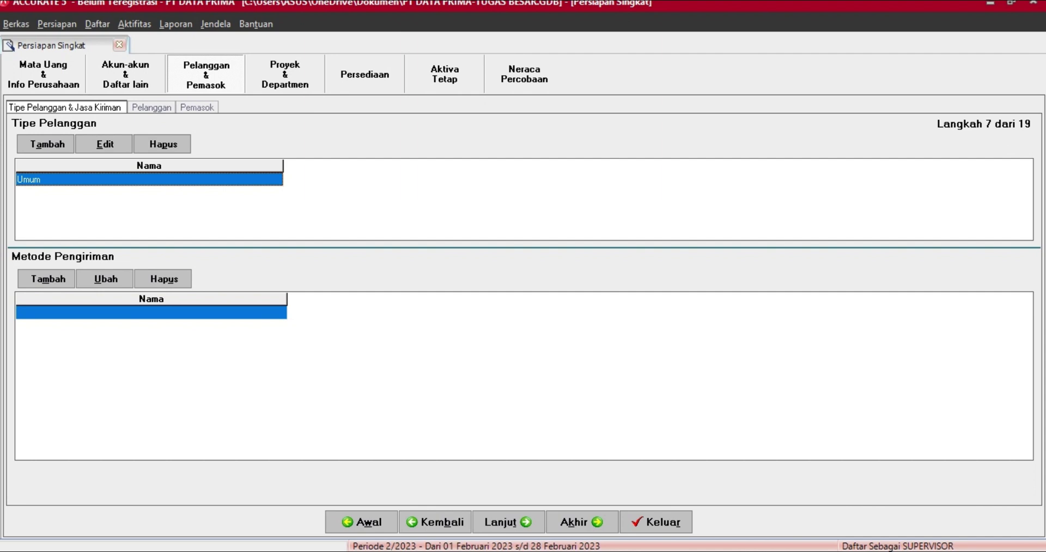
double_click(98, 180)
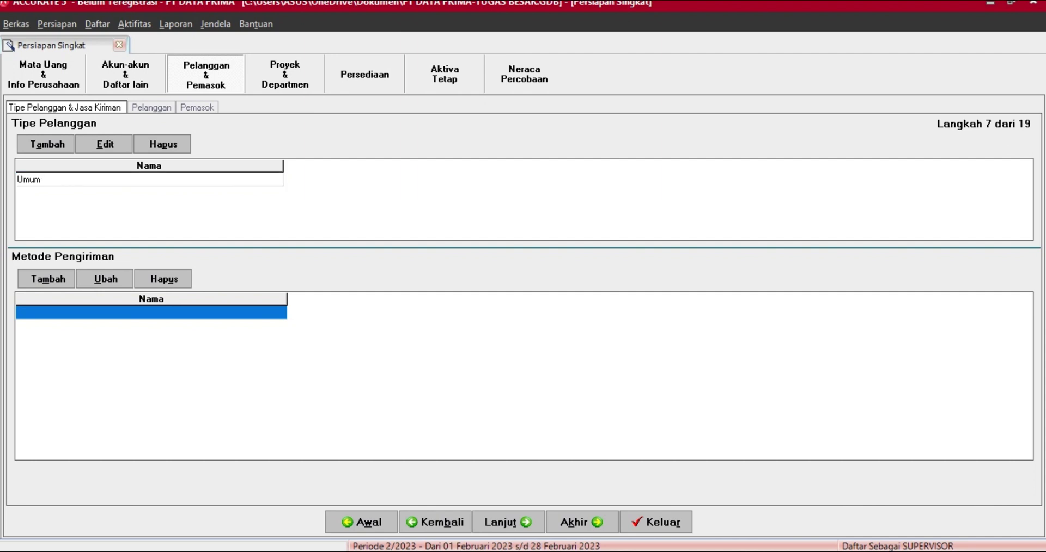
left_click(151, 313)
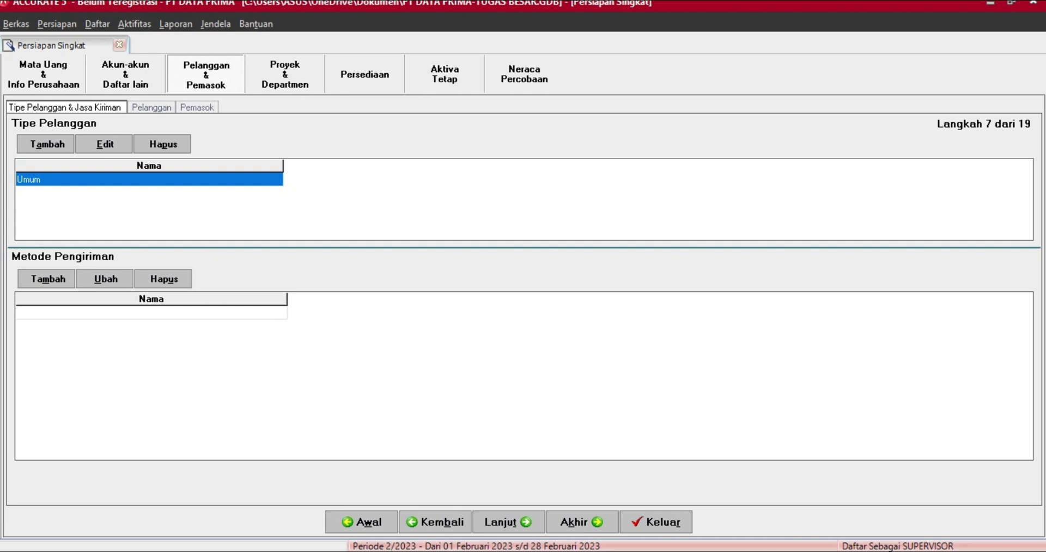
type("jne")
key("BackSpace")
key("BackSpace")
key("BackSpace")
type("JNE")
key("Return")
type("JNT")
key("Return")
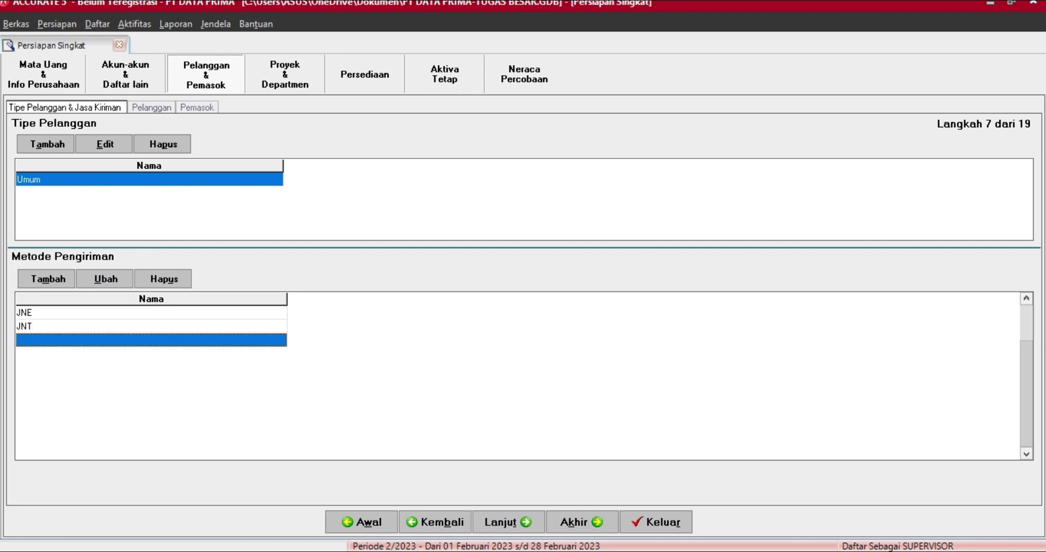
type("TIKI")
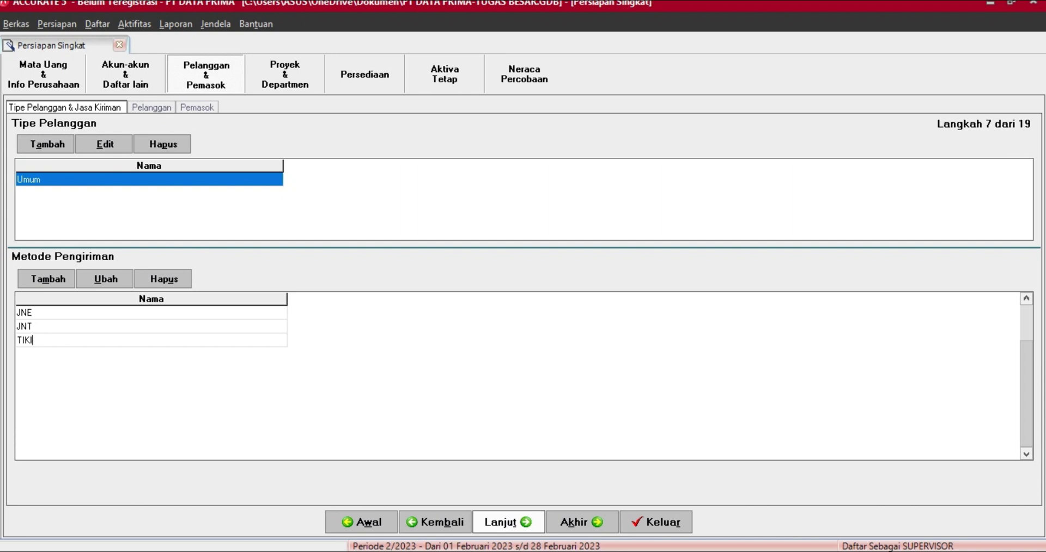
left_click(506, 522)
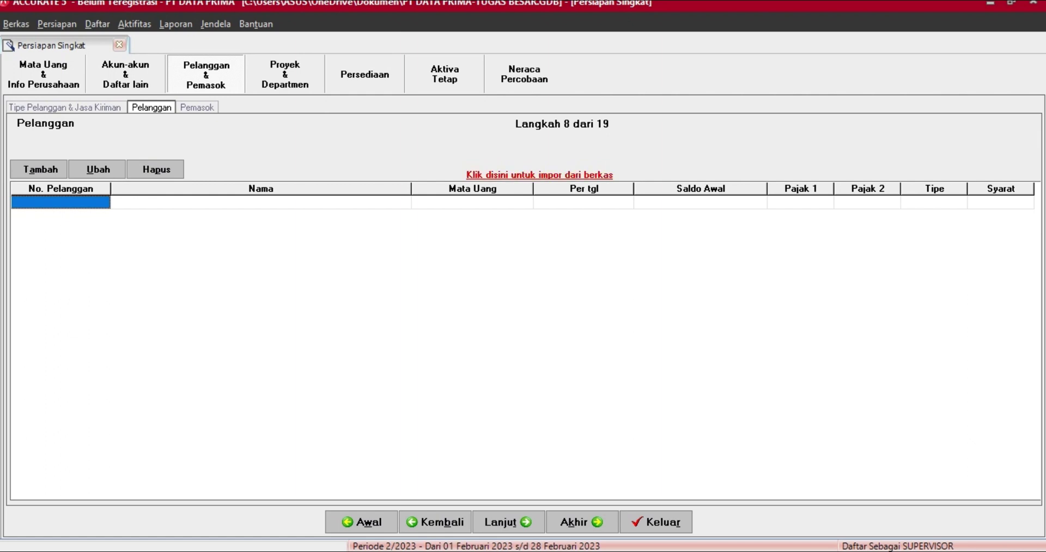
- Choose the Excel file 2. CUSTOMERS.xls as the customer import source and load its data
left_click(540, 175)
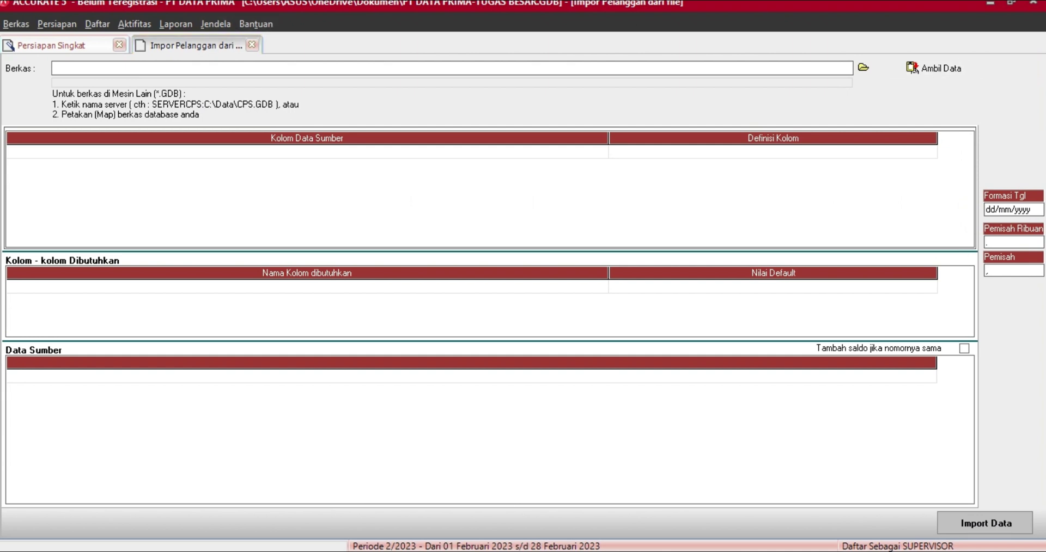
left_click(863, 67)
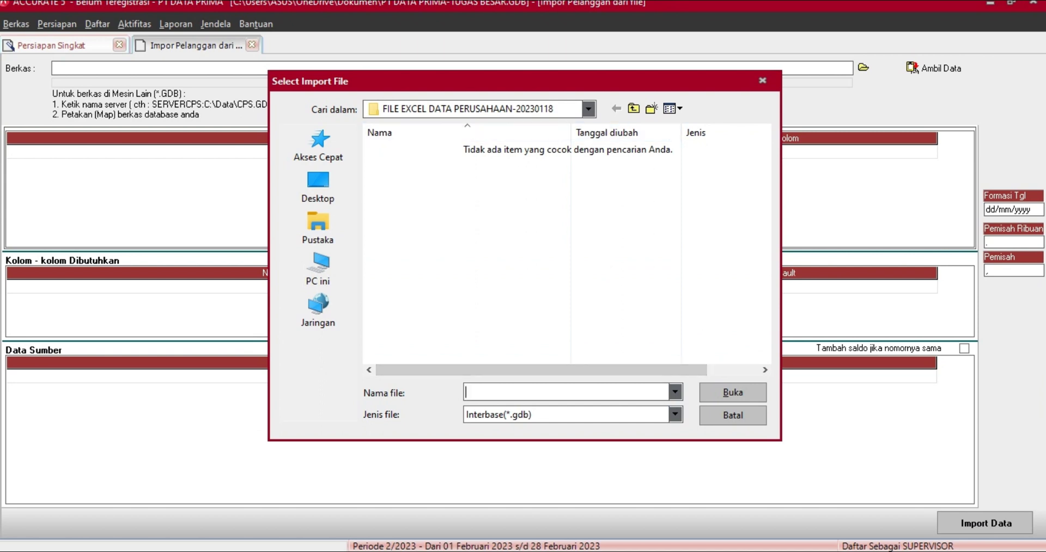
left_click(675, 415)
left_click(545, 441)
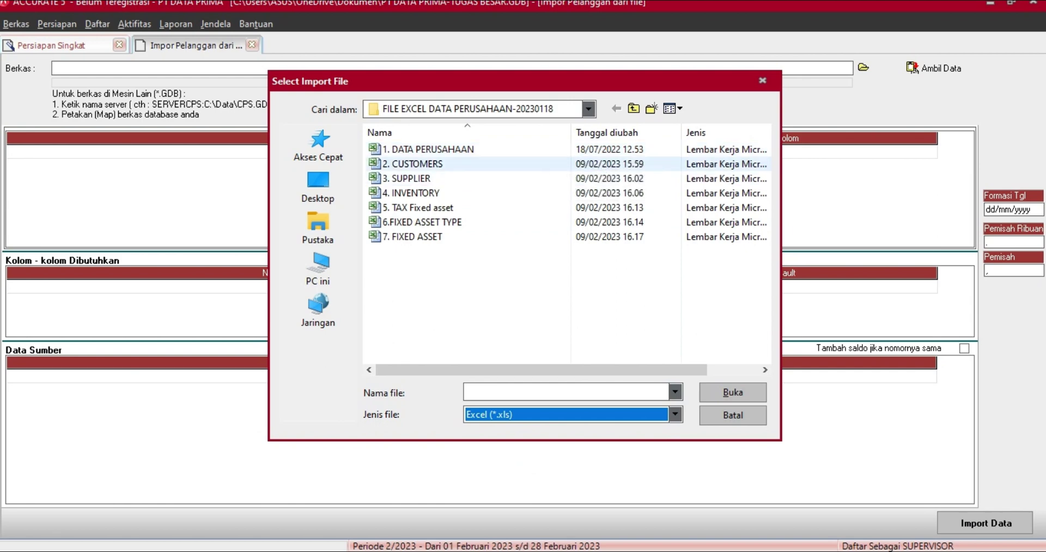
left_click(430, 164)
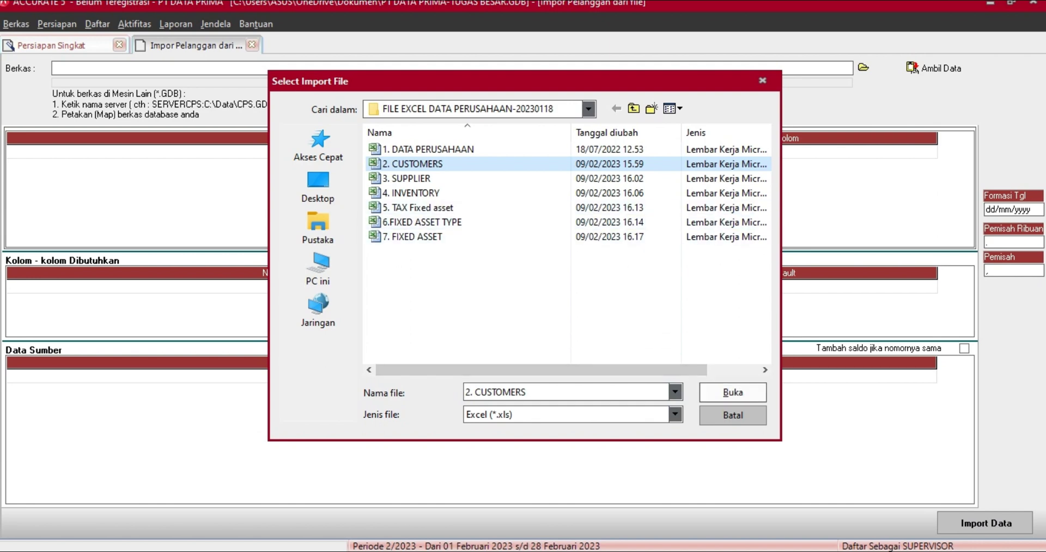
left_click(733, 392)
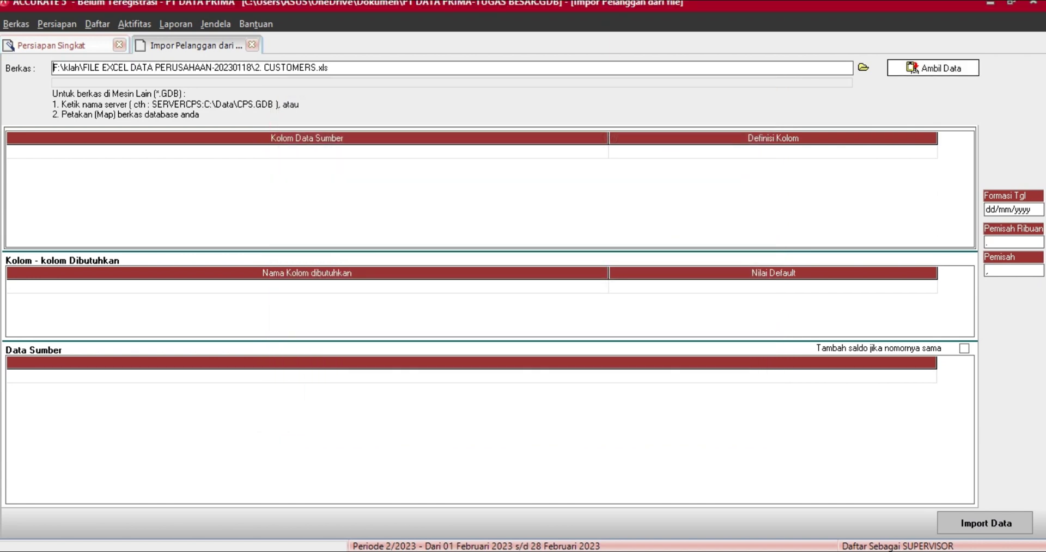
left_click(932, 68)
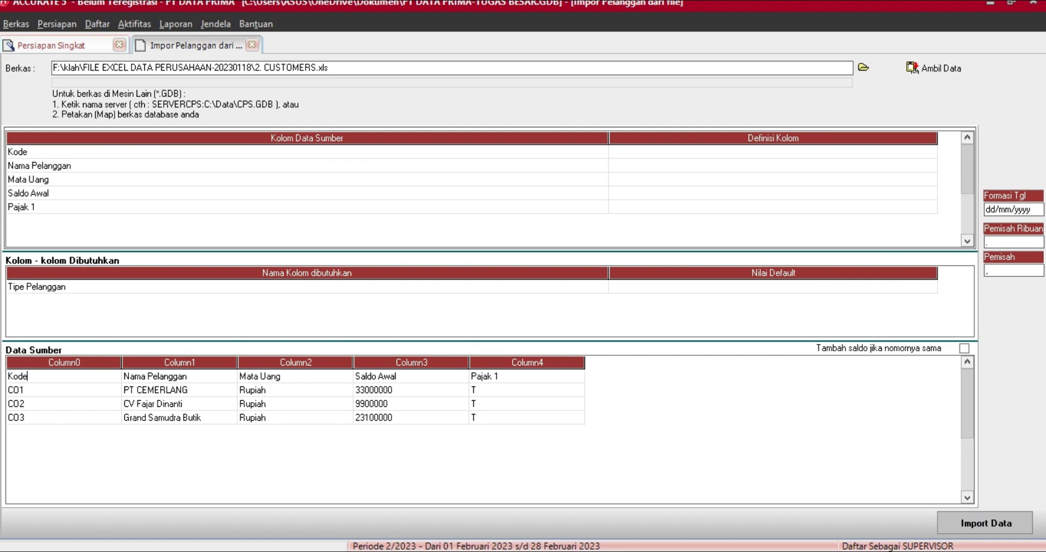
- Delete the header row from the customer source data
left_click(179, 376)
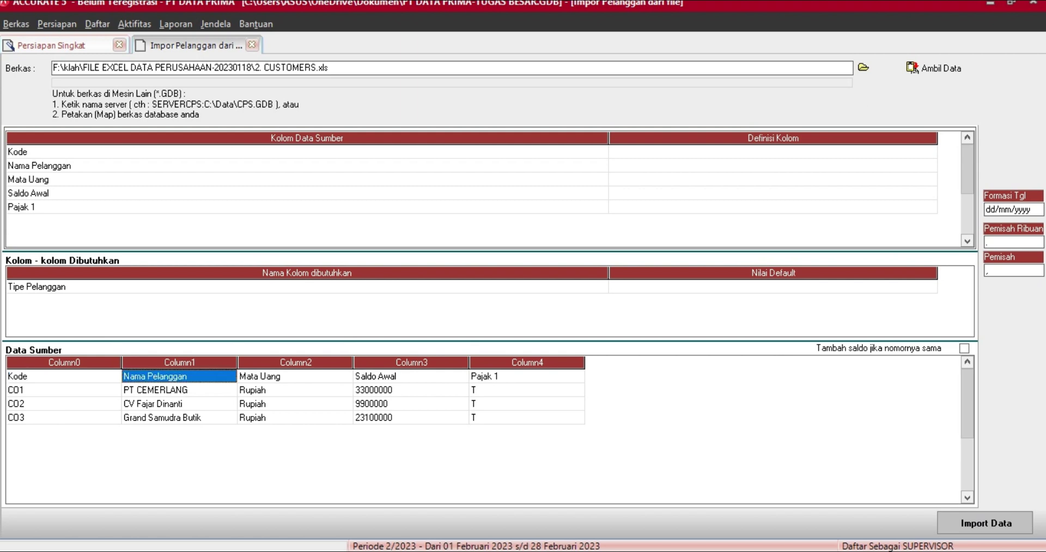
right_click(131, 376)
left_click(158, 400)
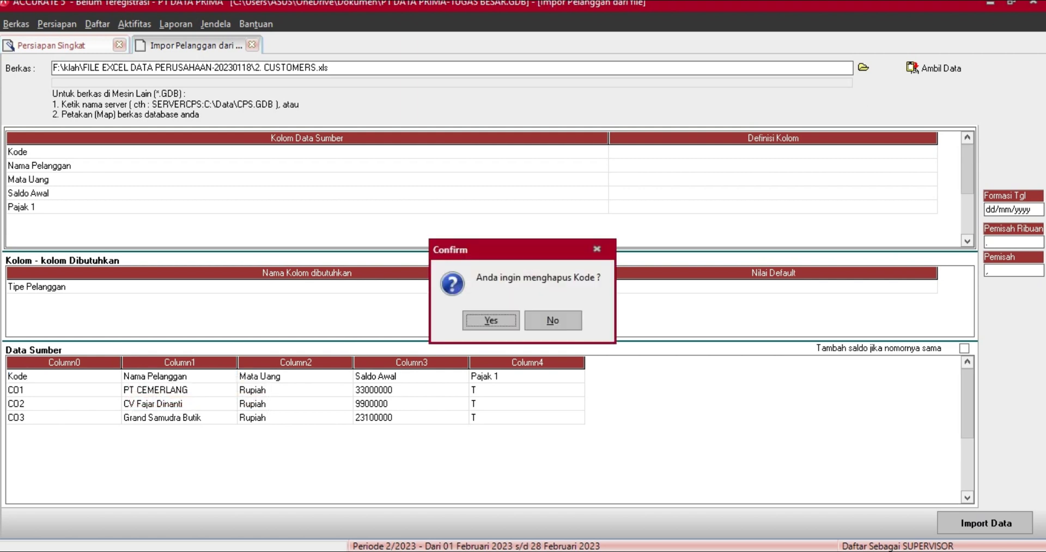
key("Return")
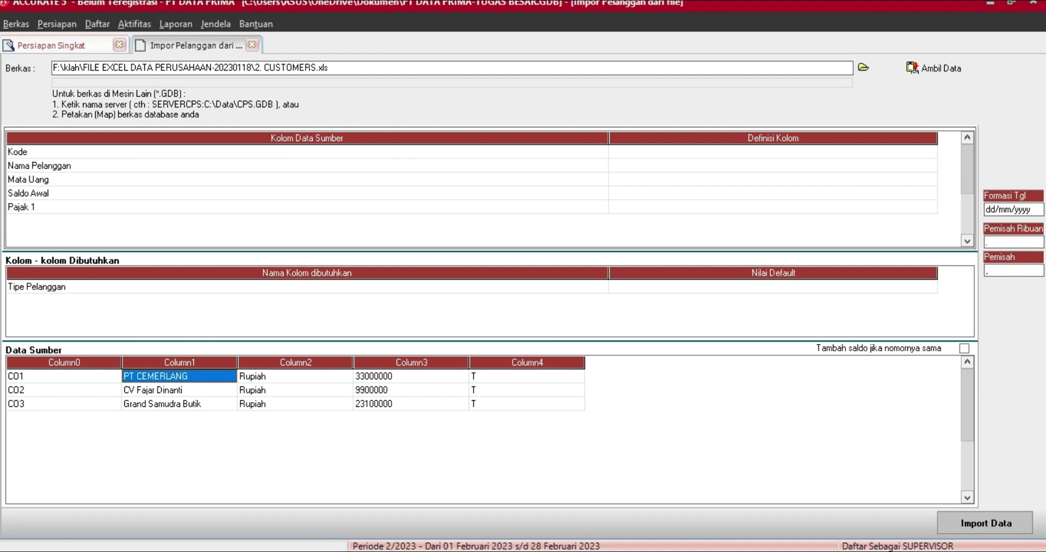
- Map the Kode, name and currency columns to No. Pelanggan, Nama Pelanggan and Mata Uang
left_click(772, 152)
left_click(772, 152)
left_click(930, 152)
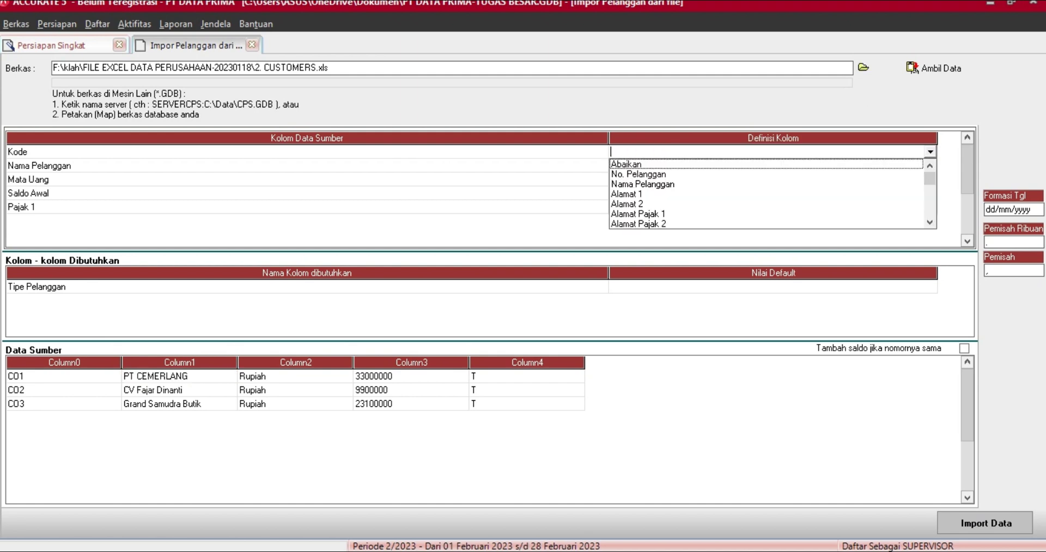
left_click(638, 174)
left_click(772, 165)
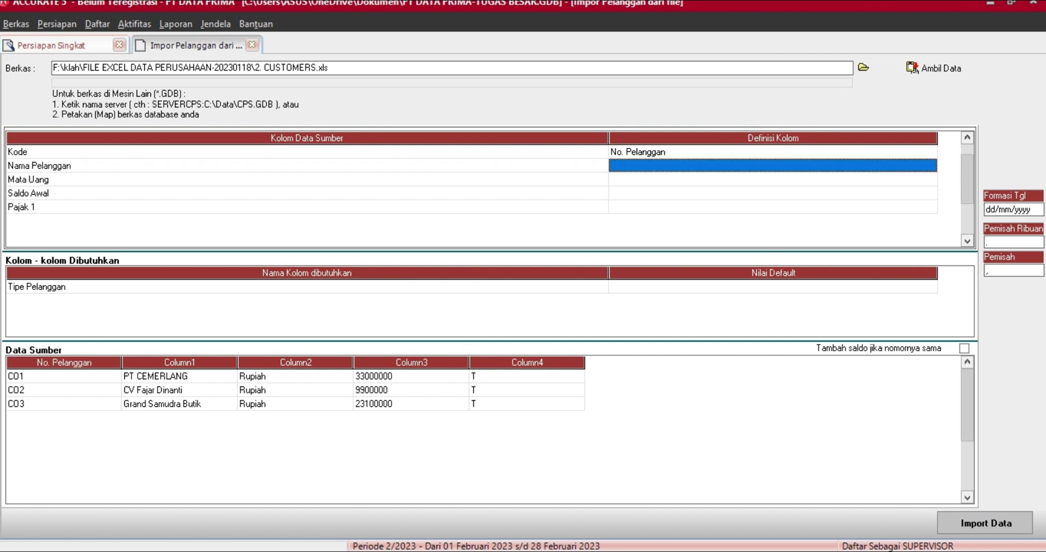
left_click(772, 165)
left_click(930, 166)
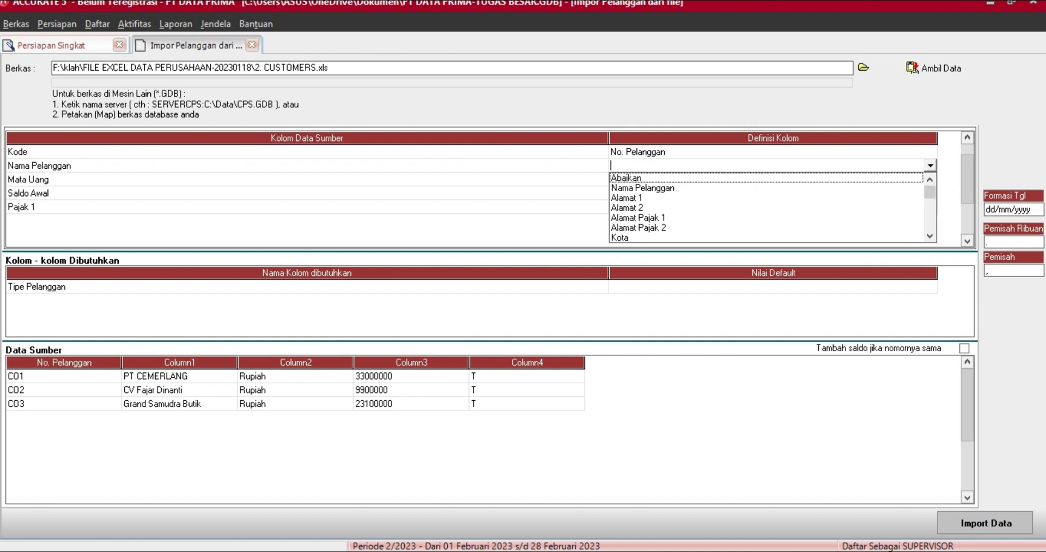
left_click(642, 188)
left_click(773, 179)
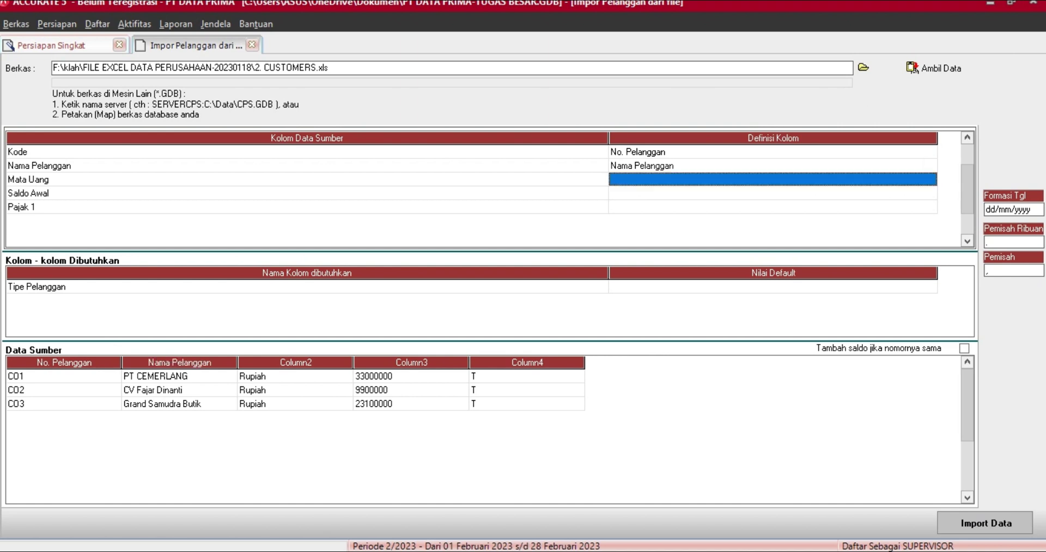
left_click(773, 179)
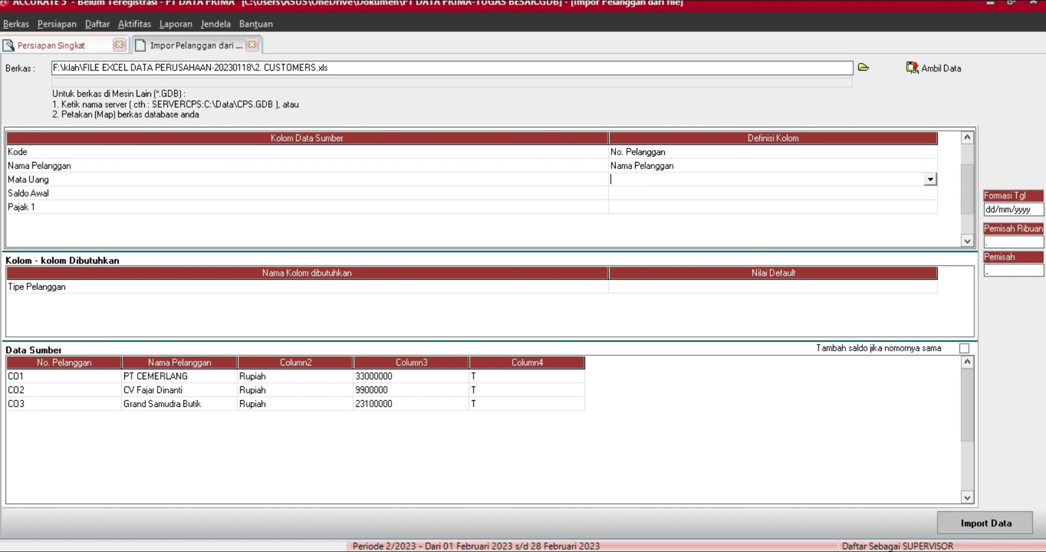
left_click(930, 179)
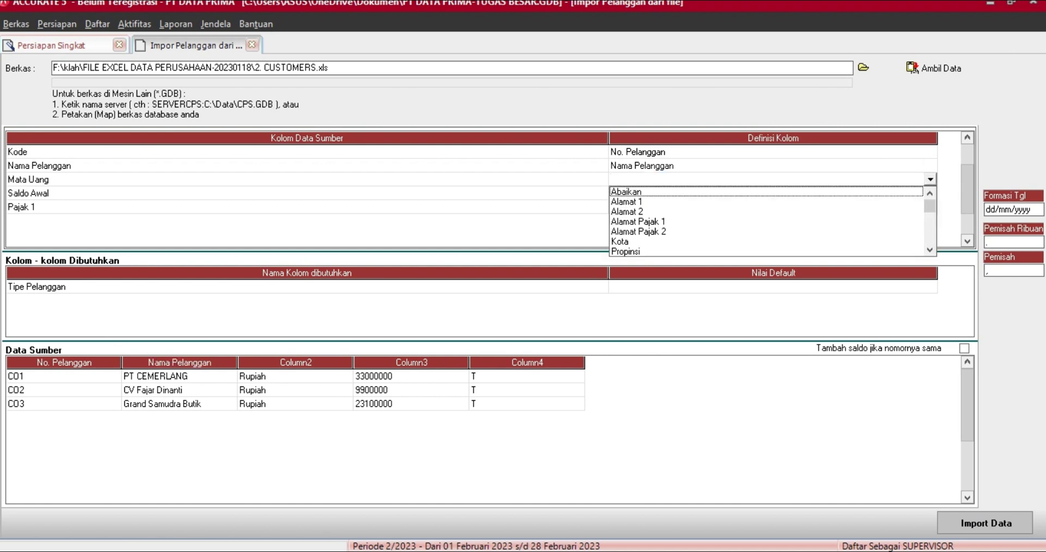
left_click(930, 250)
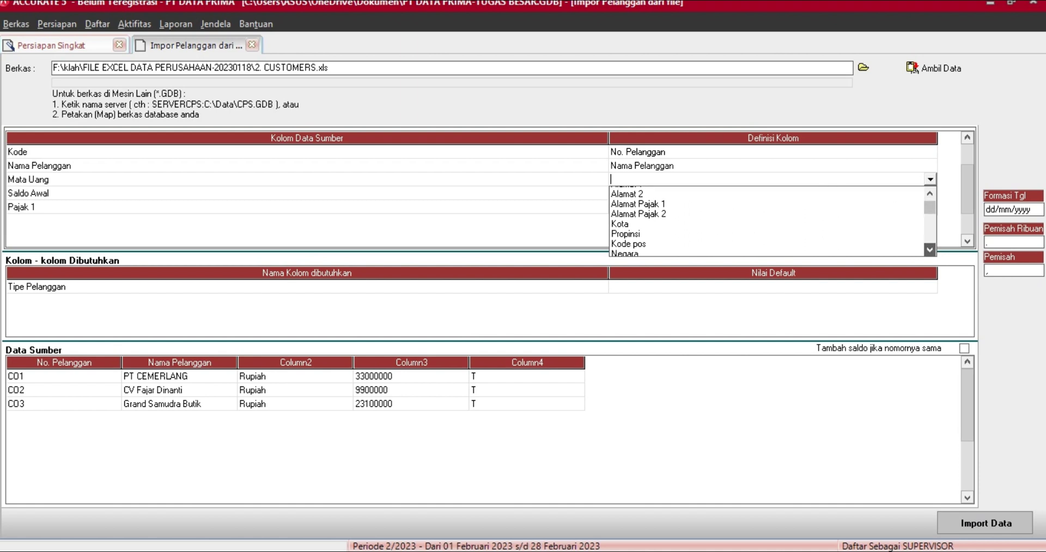
left_click_drag(930, 250, 929, 250)
left_click(632, 232)
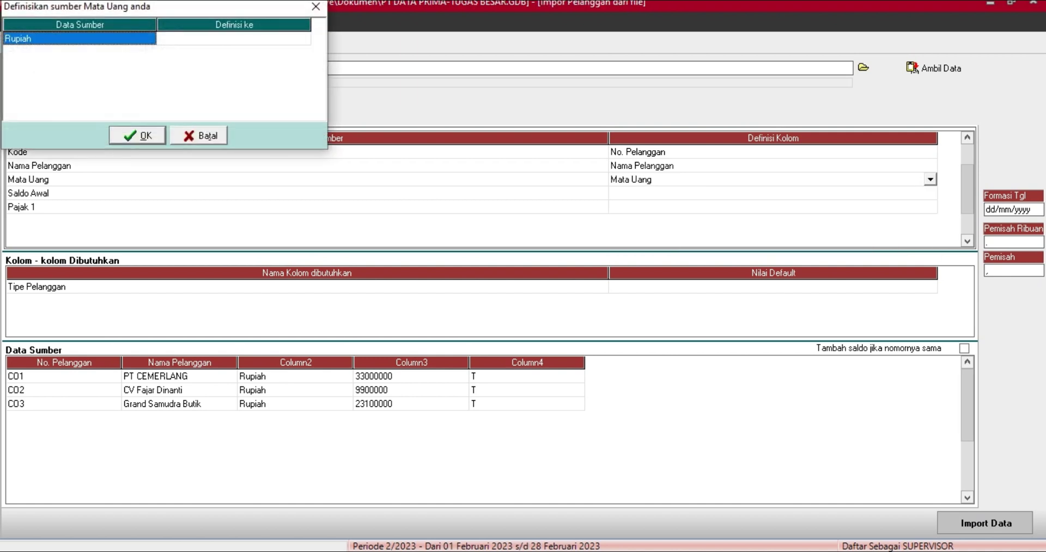
- Define the source currency as Rupiah and map the balance column to Saldo Awal
left_click(234, 39)
left_click(234, 38)
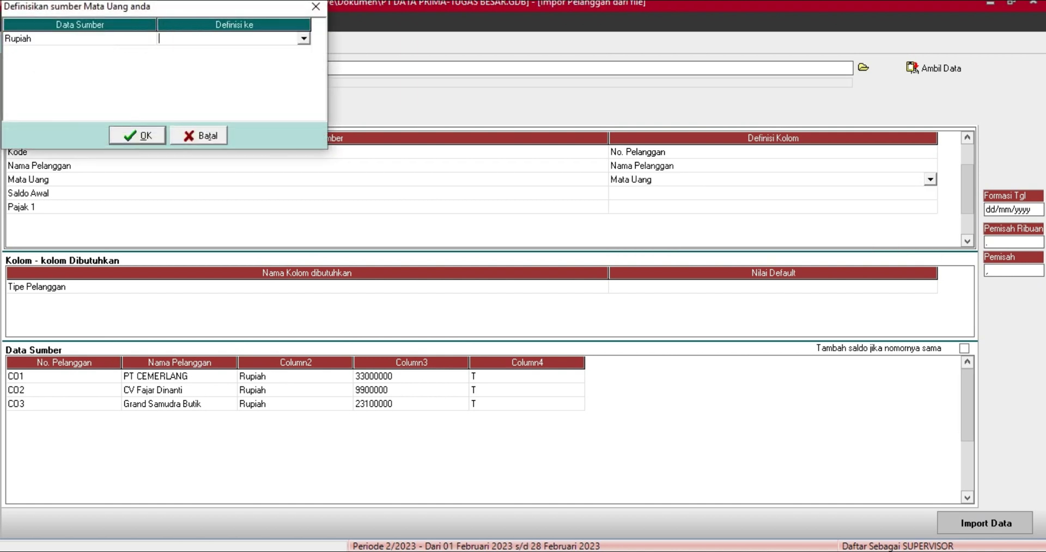
key("alt+Down")
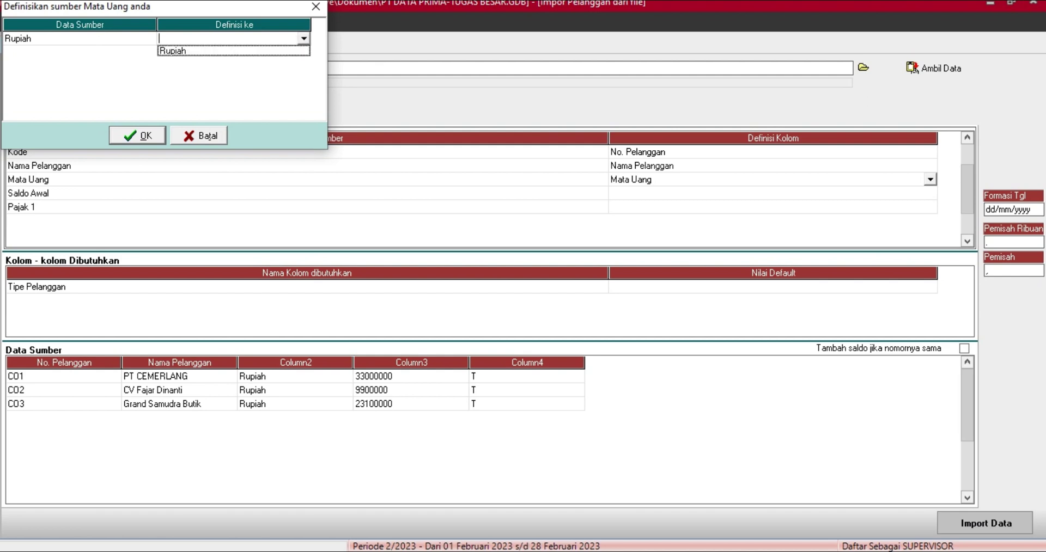
key("Down")
key("Return")
key("Return")
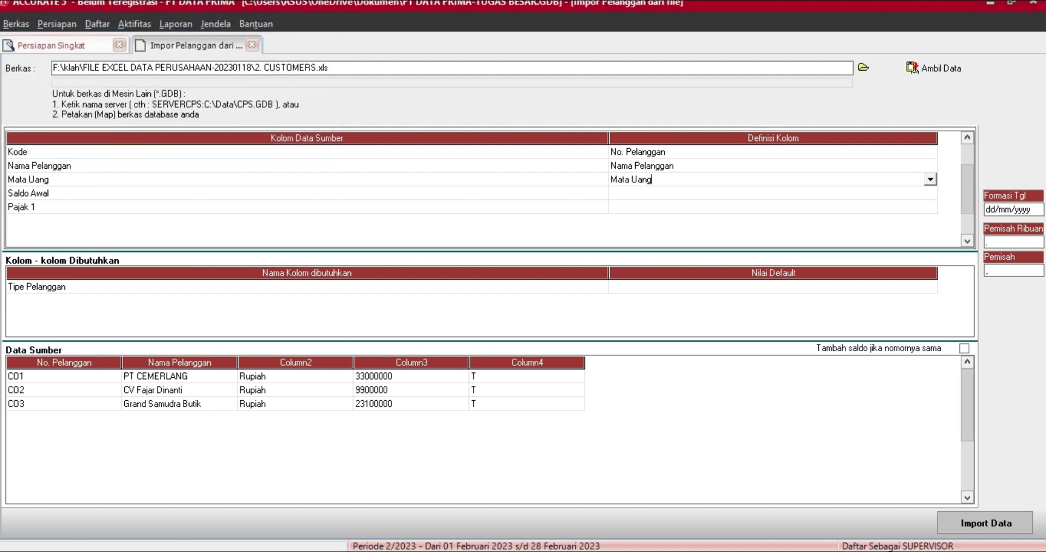
key("Down")
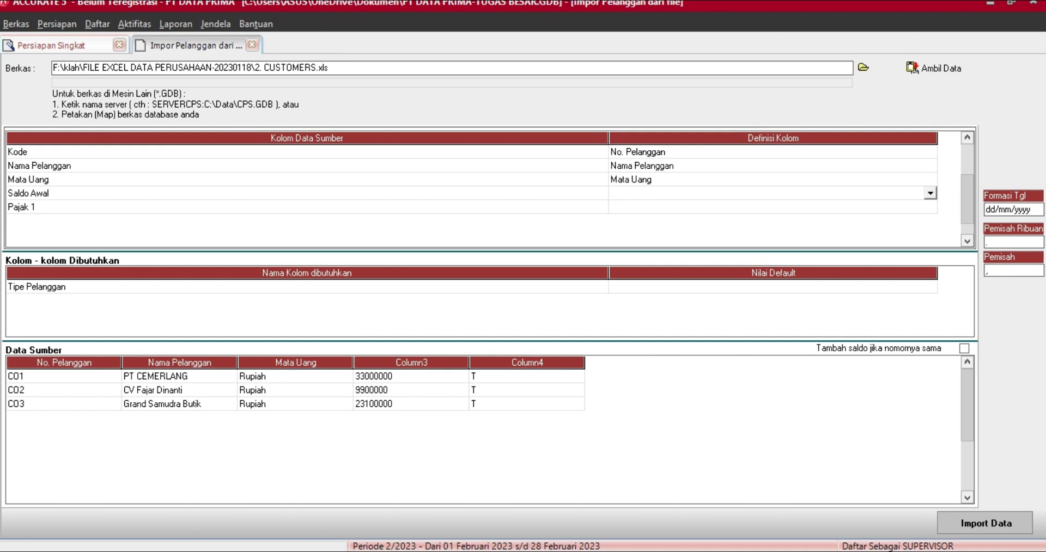
key("alt+Down")
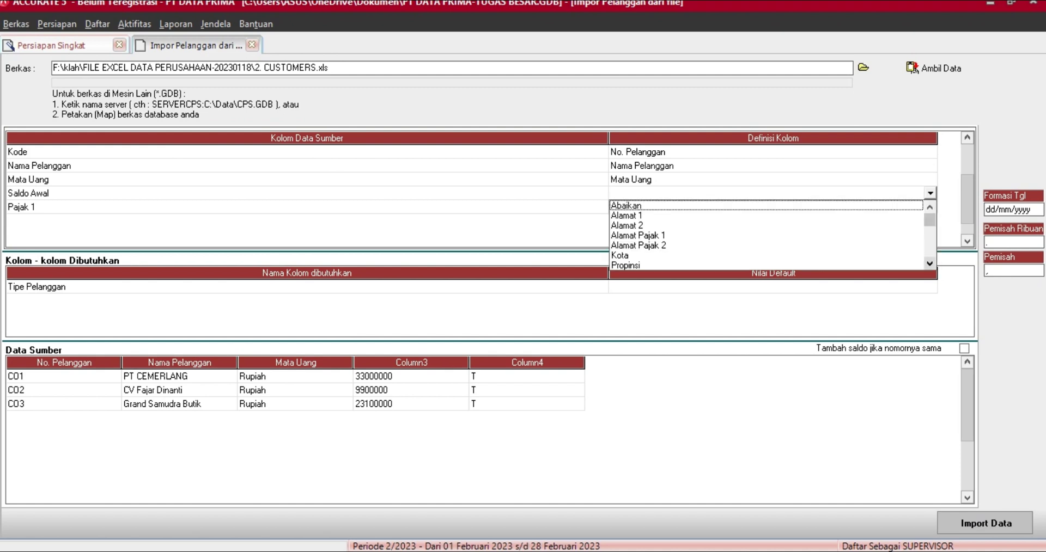
left_click(929, 264)
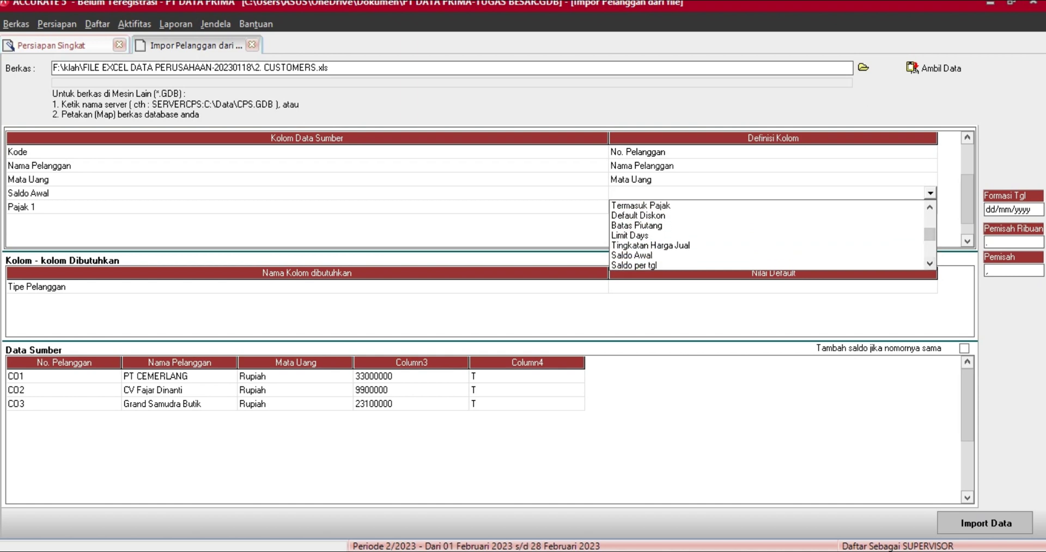
left_click(632, 255)
- Map Pajak 1 to Pajak pertama, defining source value T as PPN
left_click(772, 207)
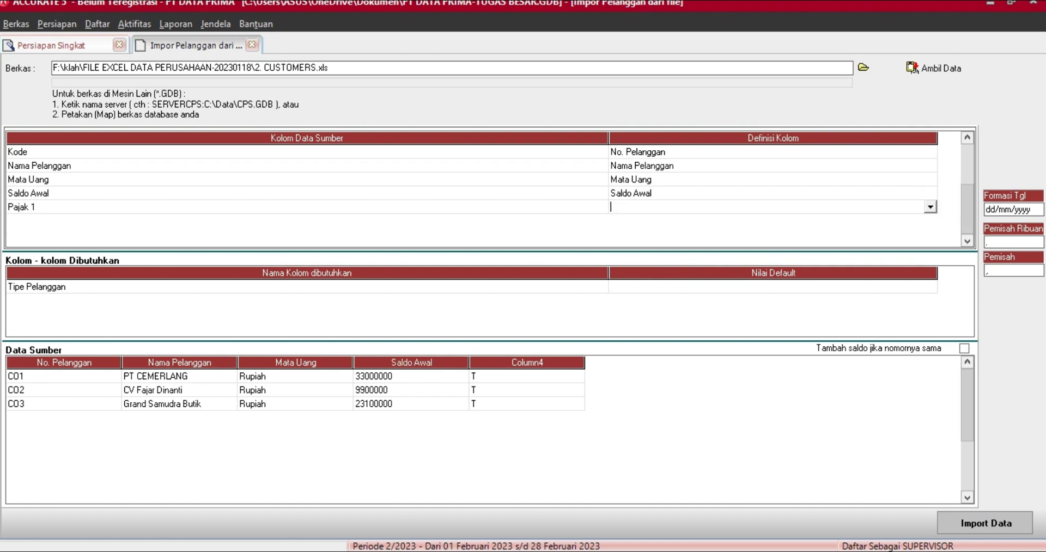
key("alt+Down")
scroll(768, 249, "down", 4)
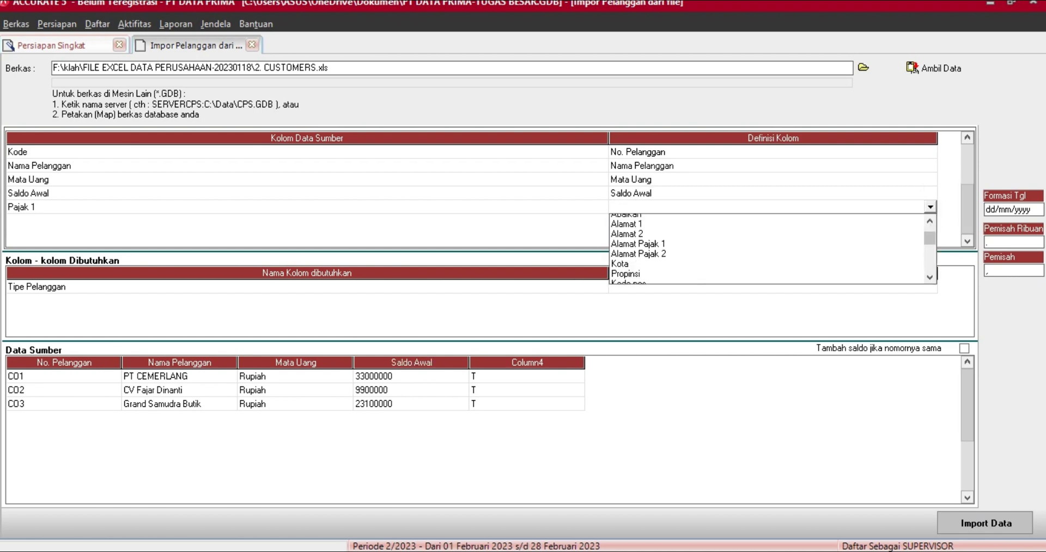
left_click(637, 239)
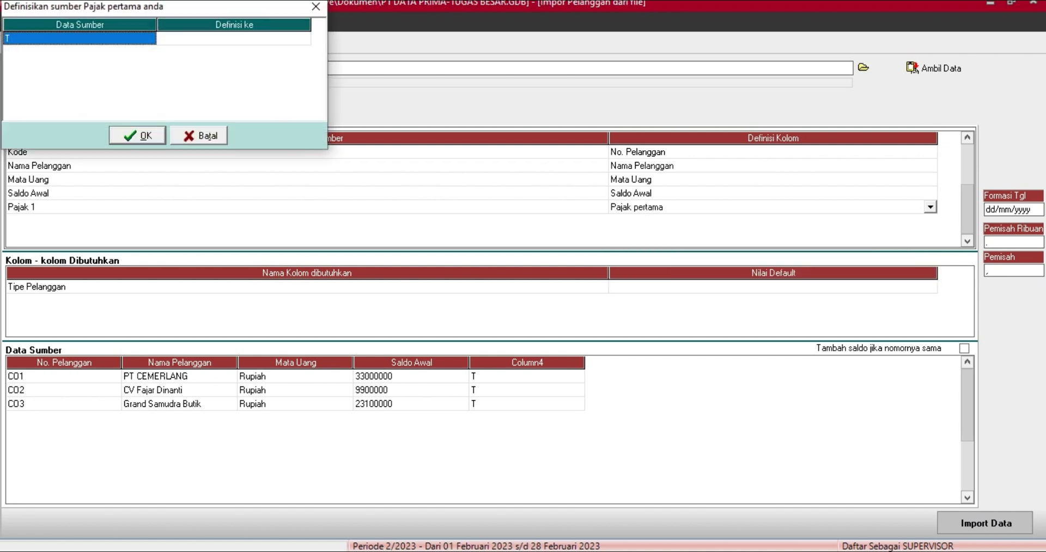
left_click(234, 39)
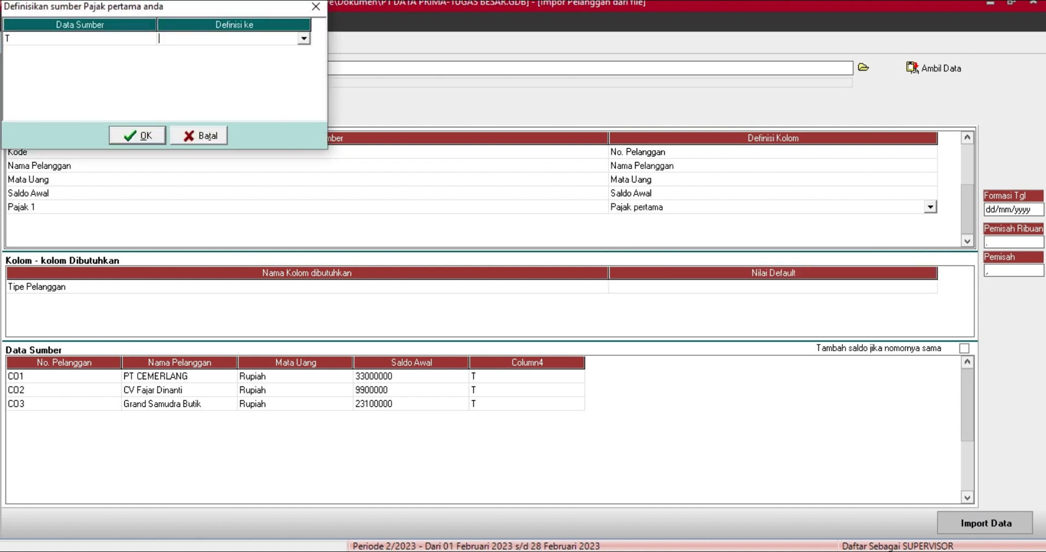
left_click(304, 39)
left_click(233, 50)
key("Return")
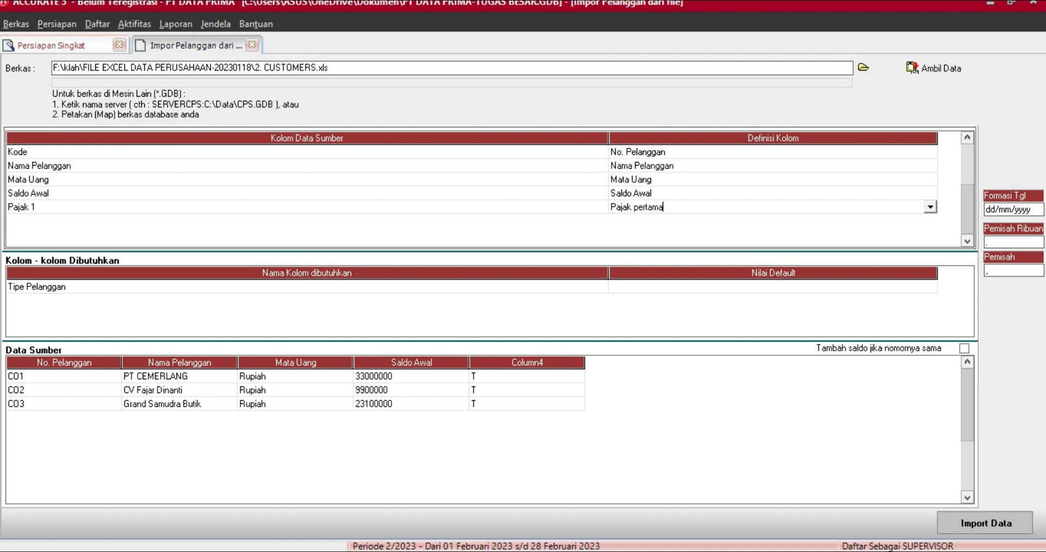
- Set Umum as the default Tipe Pelanggan and import the customers: 3 imported, 0 failed
left_click(772, 287)
left_click(772, 287)
left_click(930, 287)
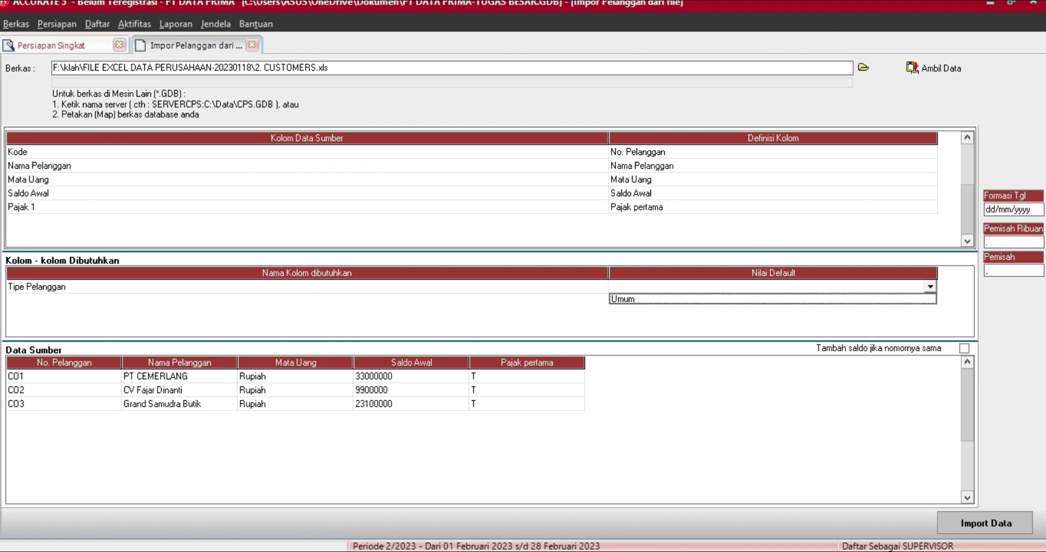
left_click(773, 299)
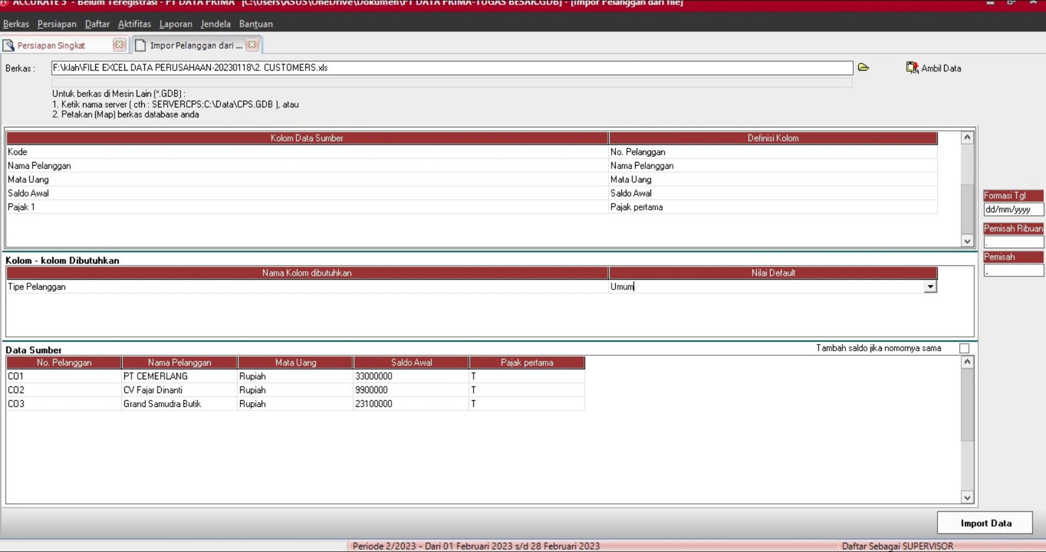
left_click(985, 523)
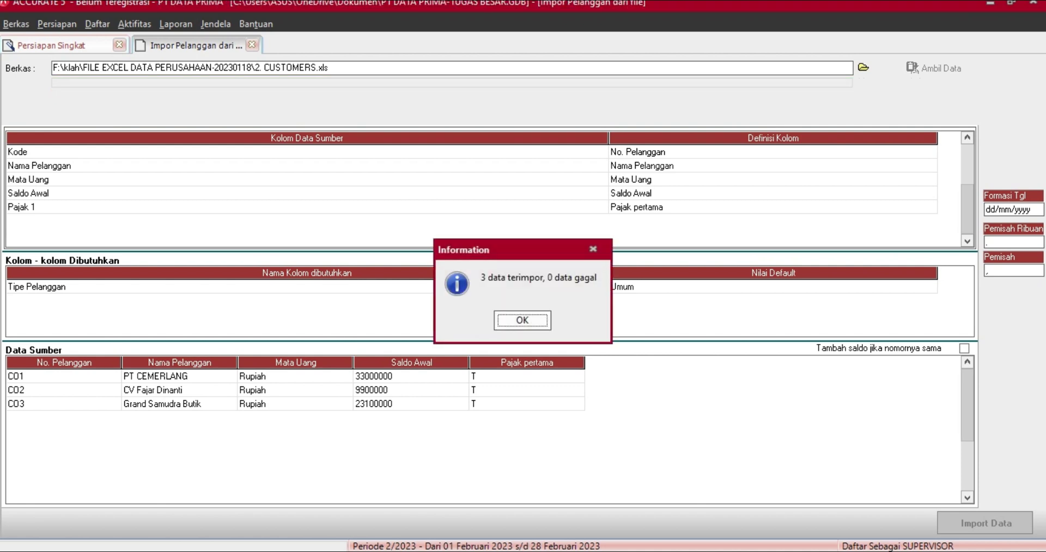
key("Return")
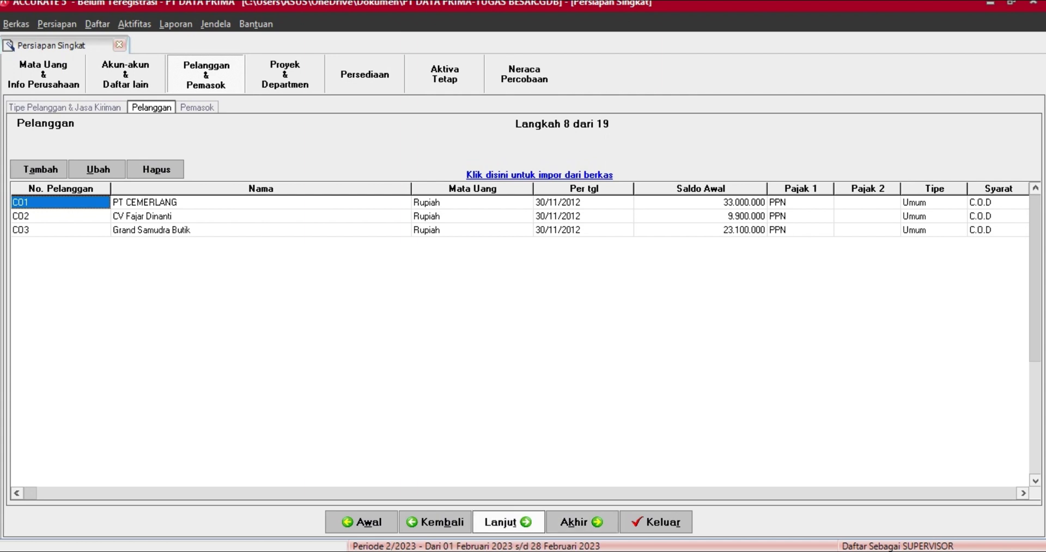
- Go to the supplier step and pick the Excel file 3. SUPPLIER.xls as the import source
left_click(507, 521)
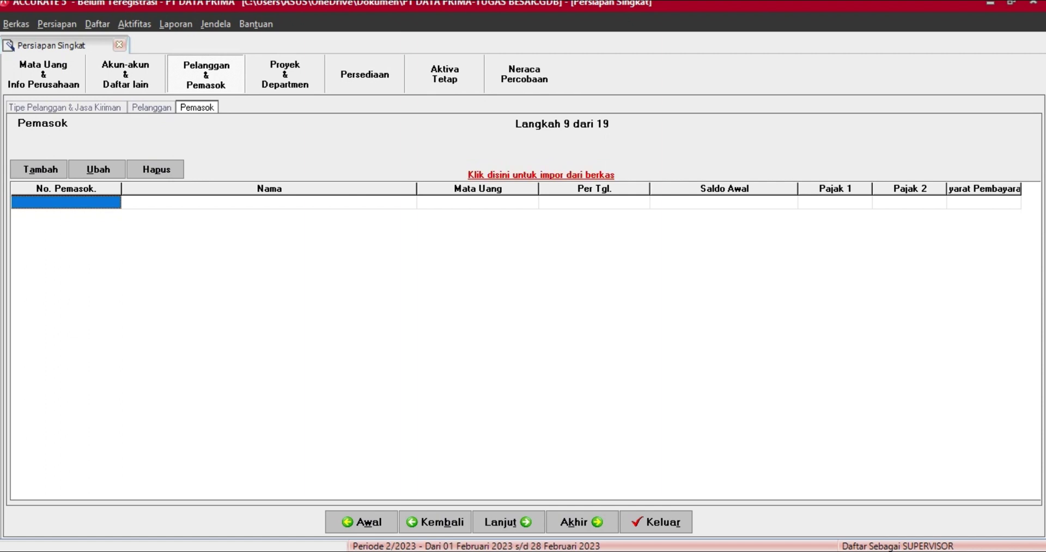
left_click(540, 175)
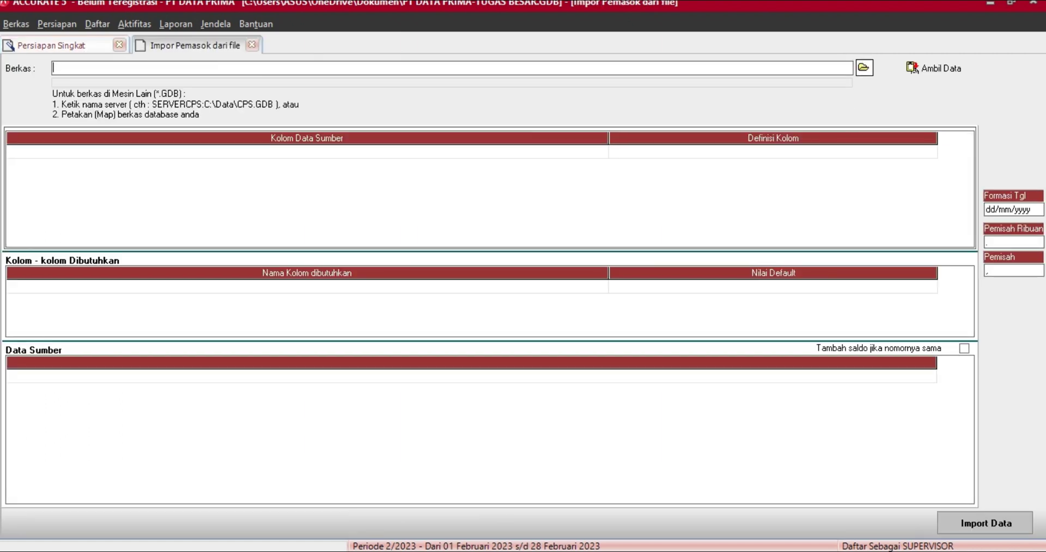
left_click(863, 67)
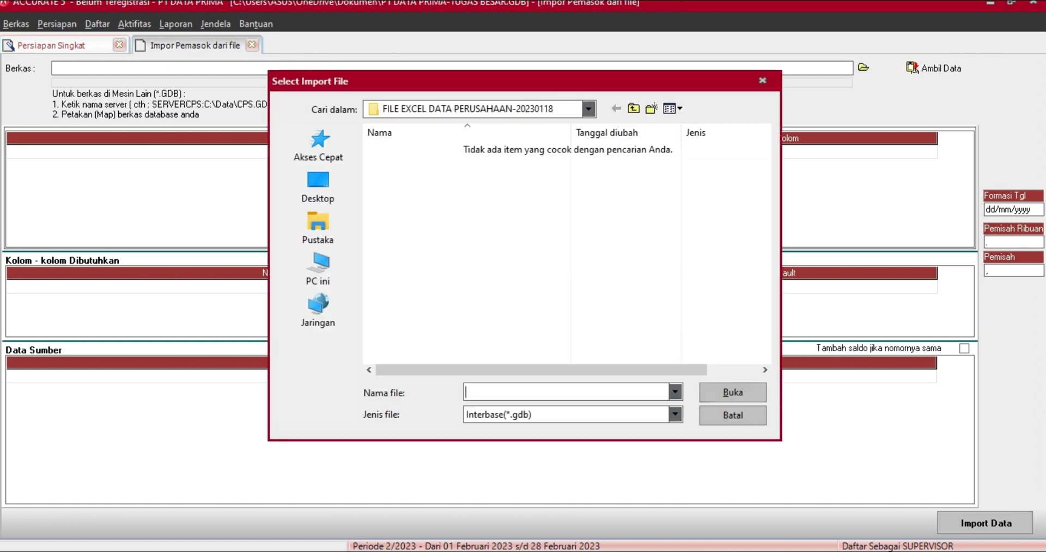
left_click(675, 415)
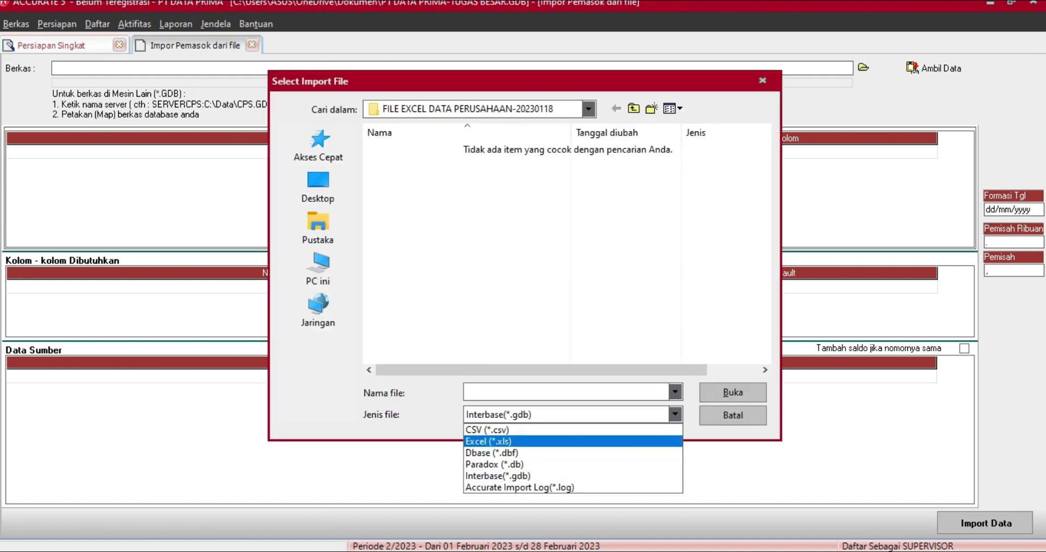
left_click(487, 441)
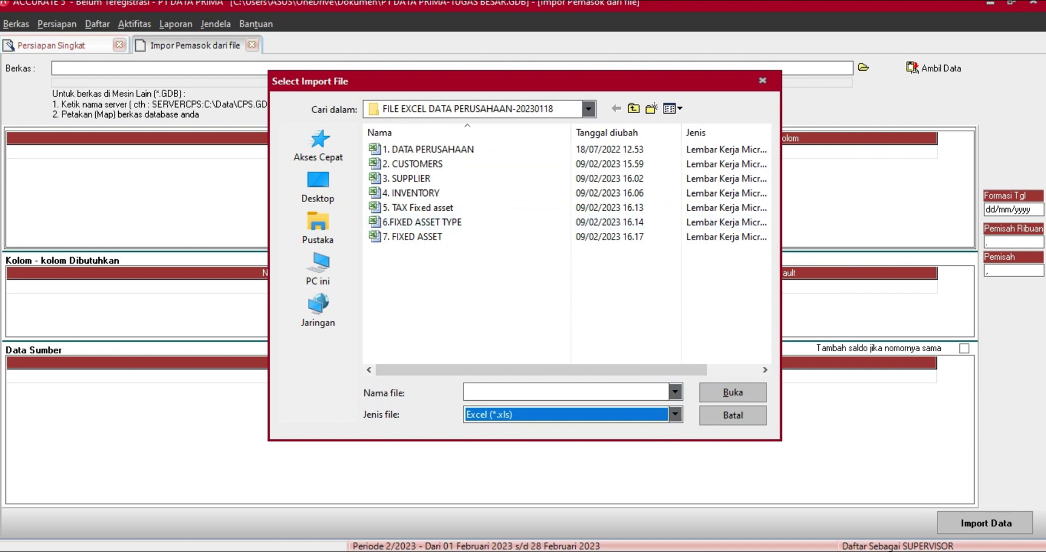
left_click(411, 178)
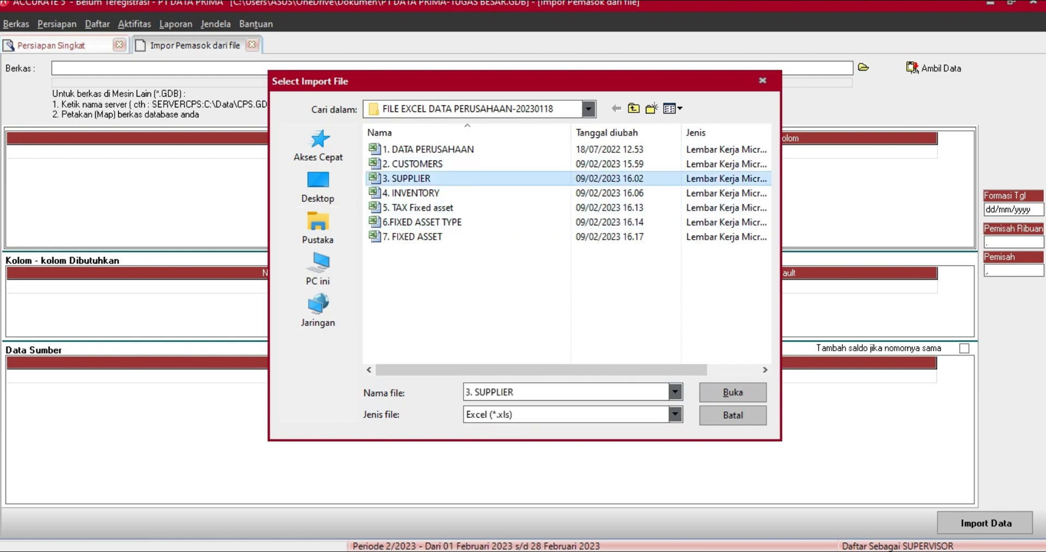
left_click(733, 392)
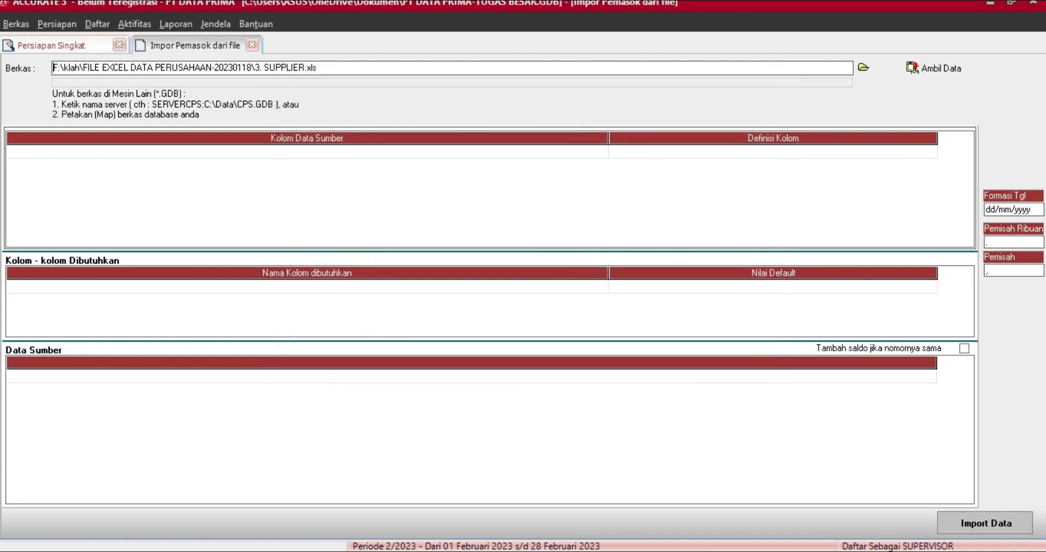
- Load the supplier file's rows and delete its header row
left_click(933, 68)
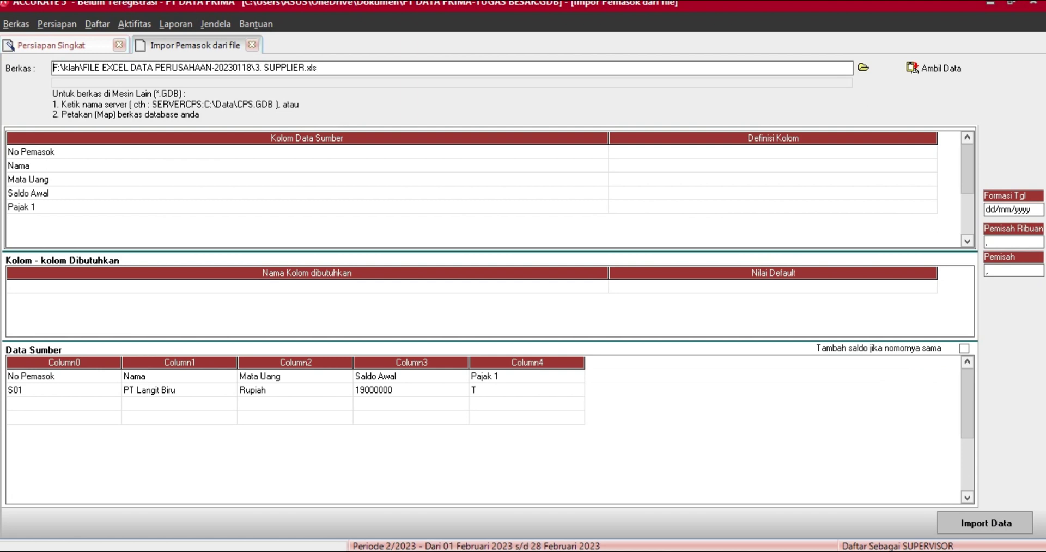
left_click(199, 376)
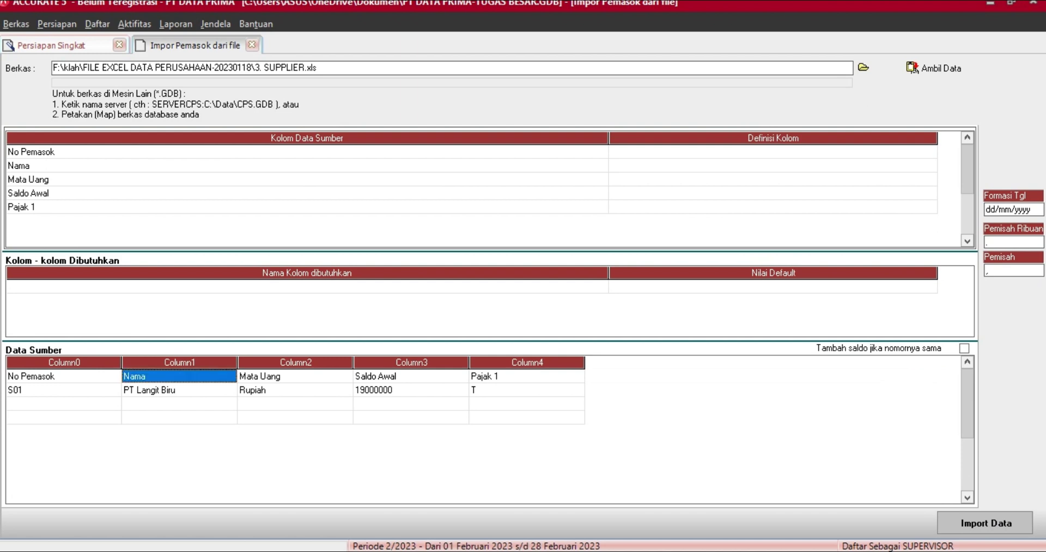
right_click(199, 373)
left_click(238, 399)
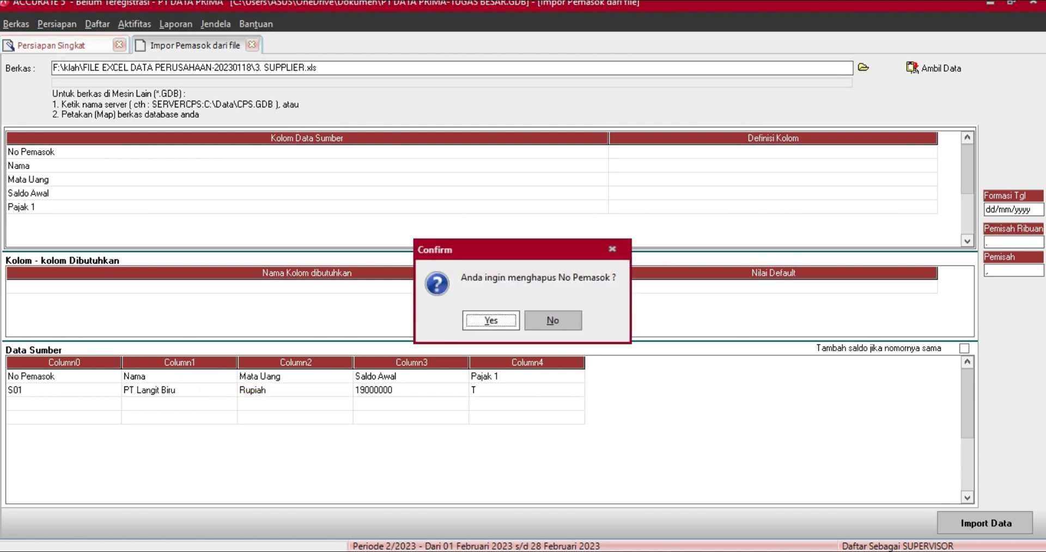
key("Return")
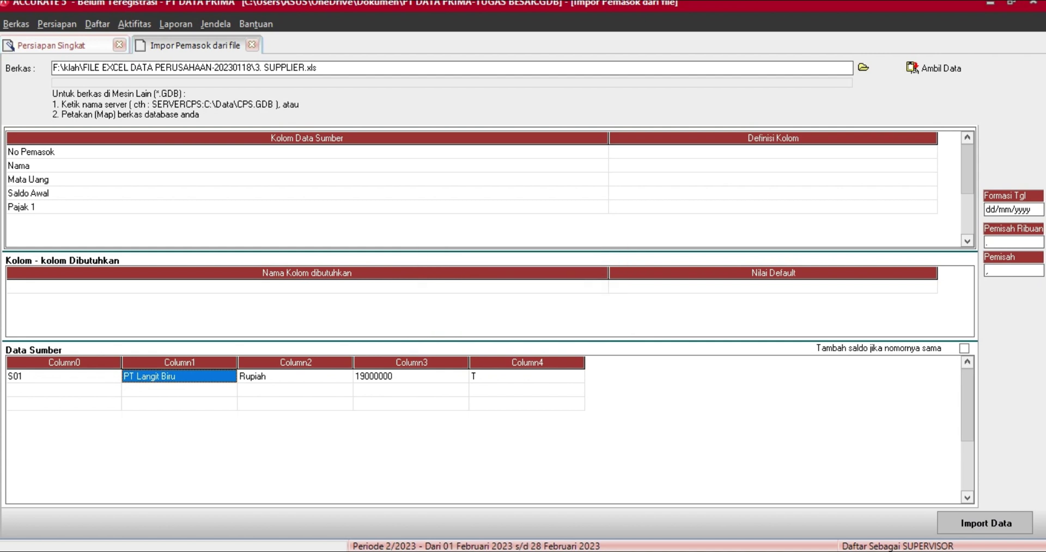
- Delete the two blank rows below S01, leaving only that supplier
left_click(106, 388)
right_click(105, 388)
left_click(143, 413)
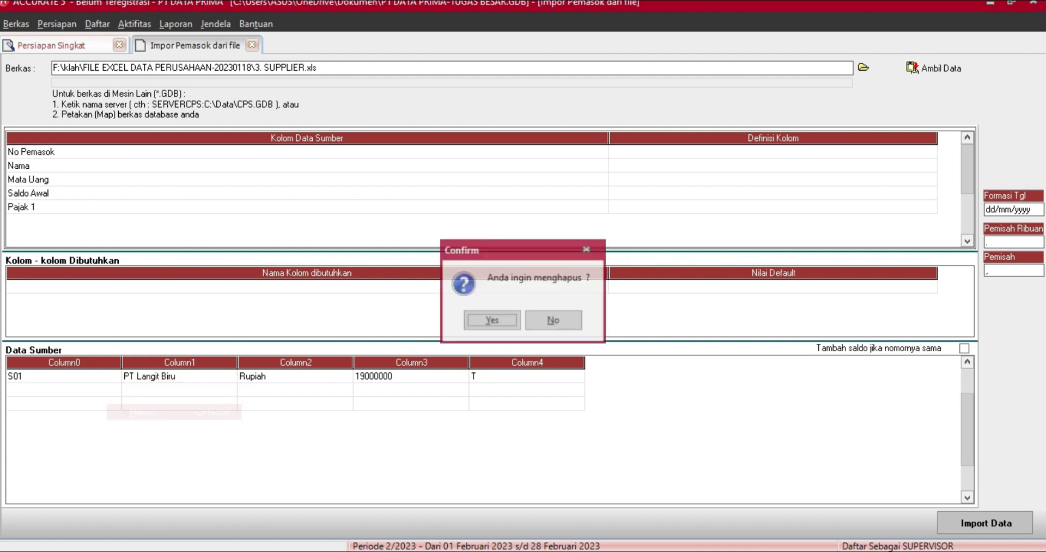
key("Return")
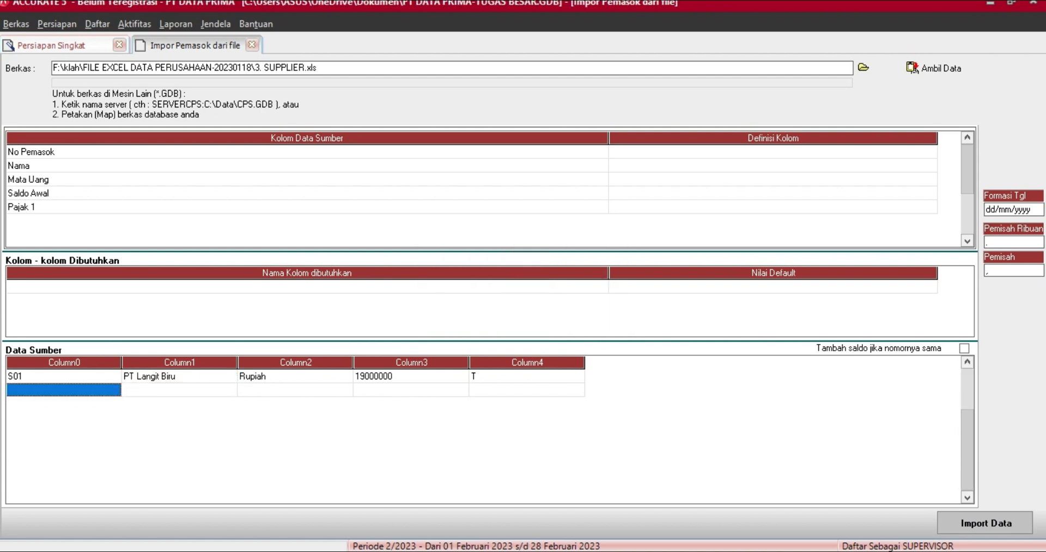
right_click(105, 389)
left_click(143, 412)
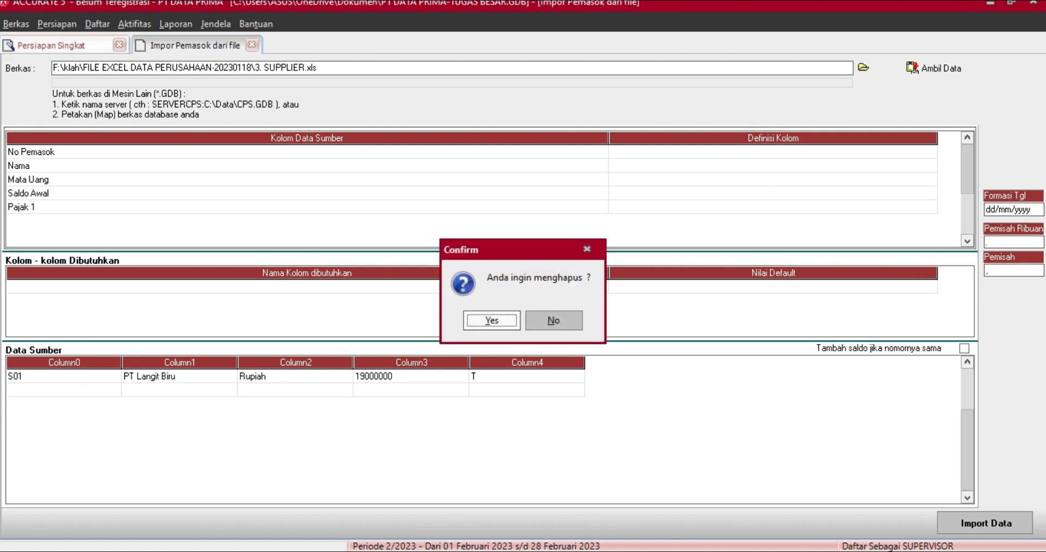
key("Return")
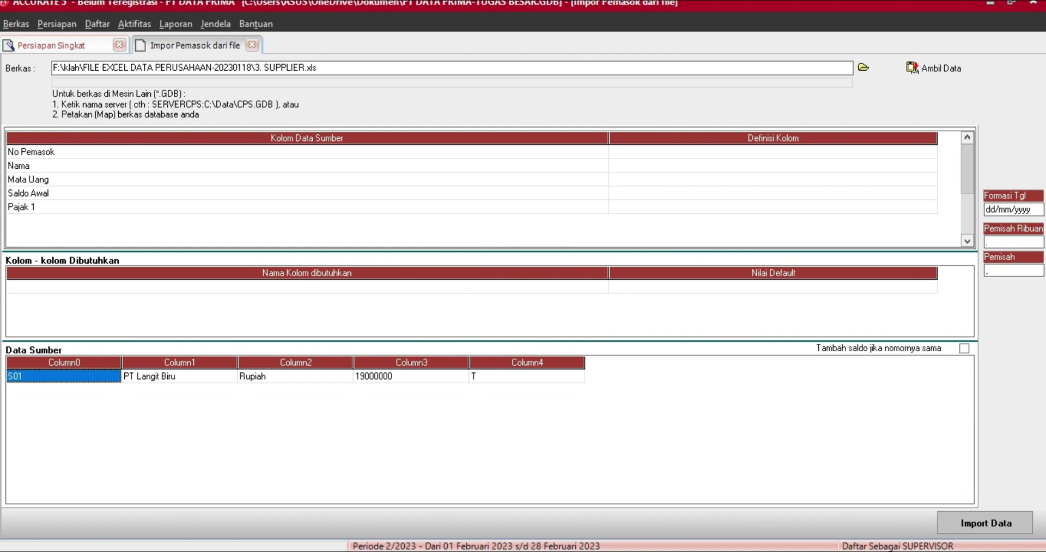
- Map the first column to No Pemasok and the Nama column to Nama Pemasok
left_click(772, 152)
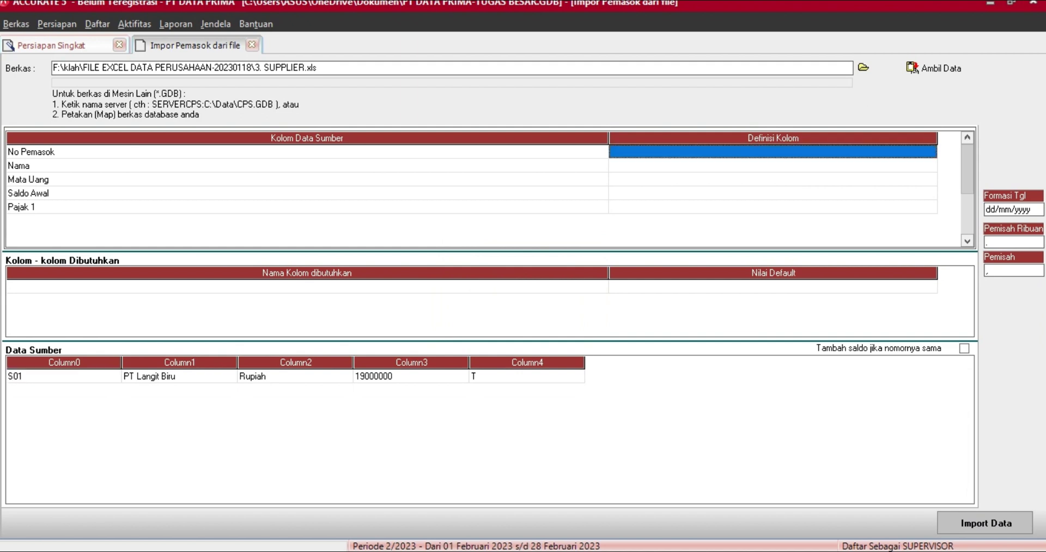
left_click(773, 152)
left_click(930, 152)
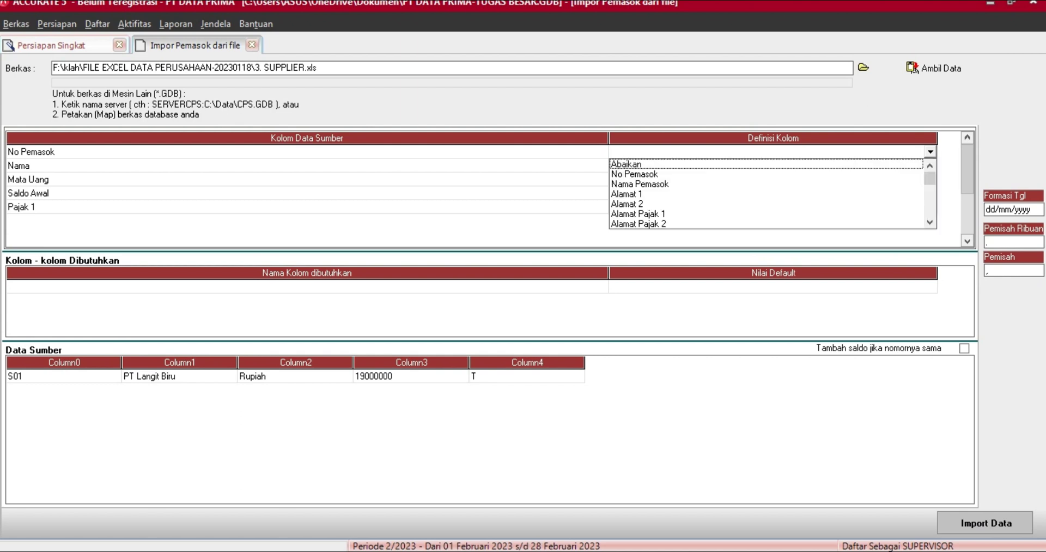
left_click(634, 175)
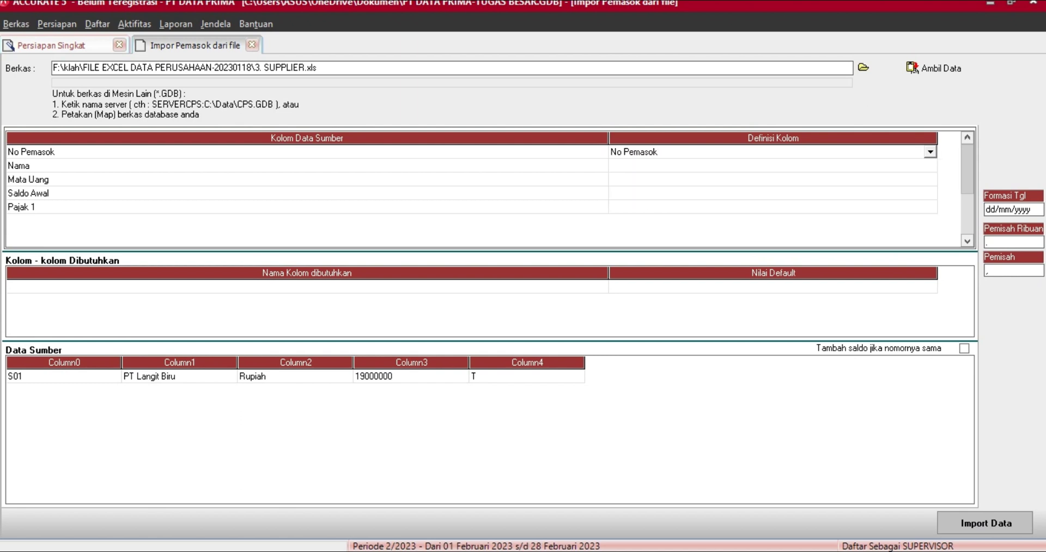
left_click(772, 165)
left_click(772, 166)
left_click(930, 165)
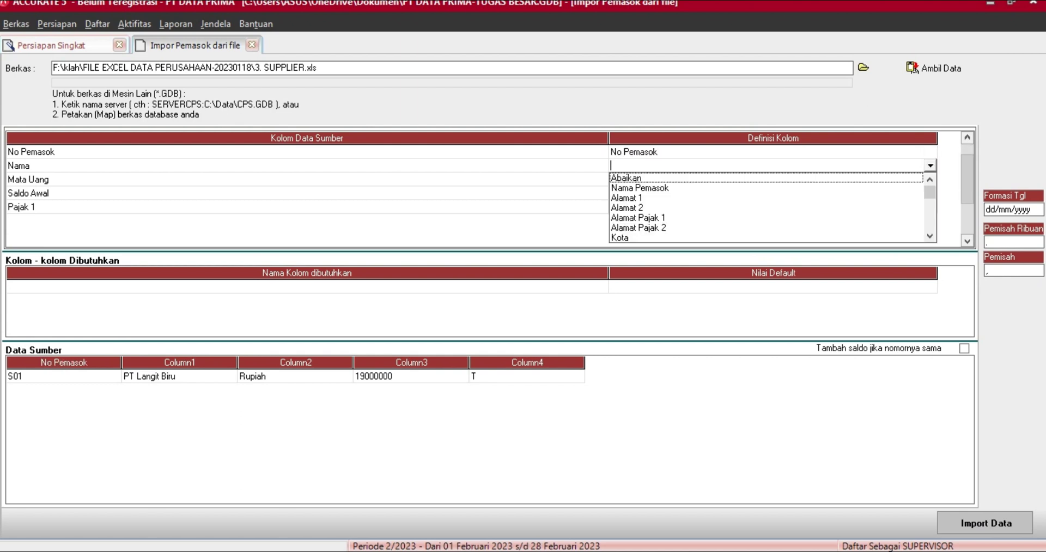
left_click(639, 188)
- Map the Mata Uang column to currency, matching source Rupiah to the Rupiah currency
left_click(773, 180)
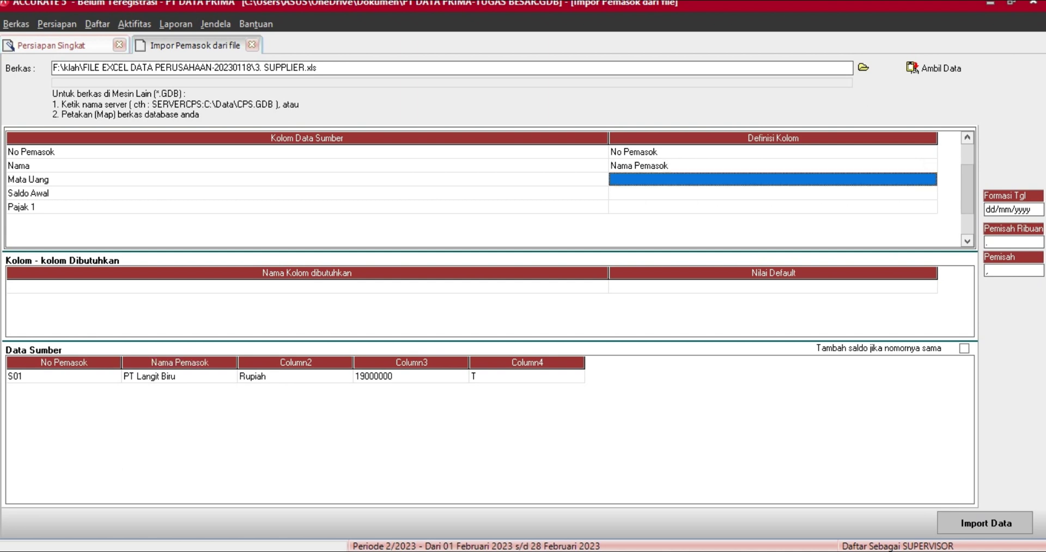
left_click(772, 180)
left_click(930, 179)
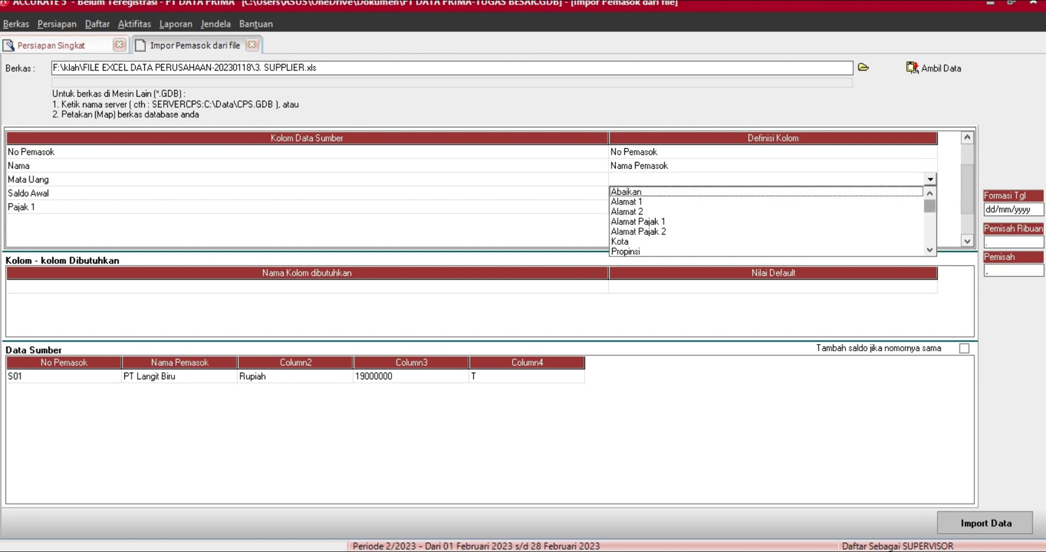
scroll(767, 221, "down", 5)
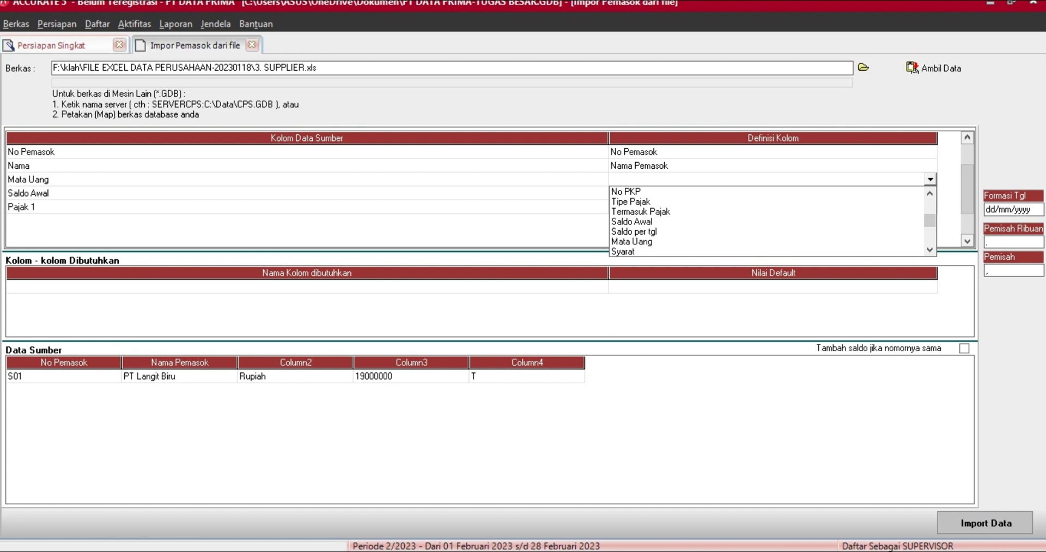
left_click(632, 241)
left_click(235, 39)
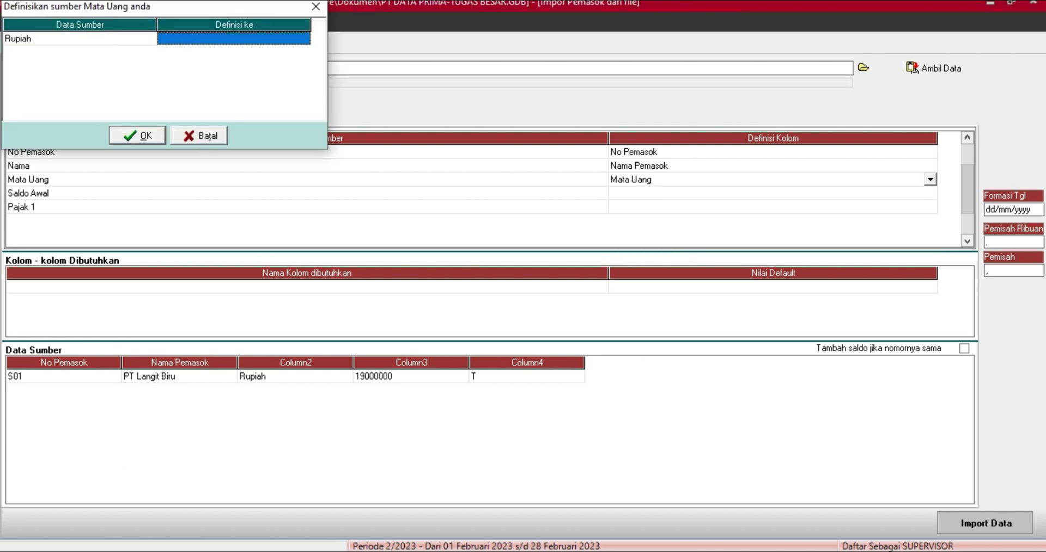
left_click(234, 39)
left_click(304, 39)
left_click(234, 51)
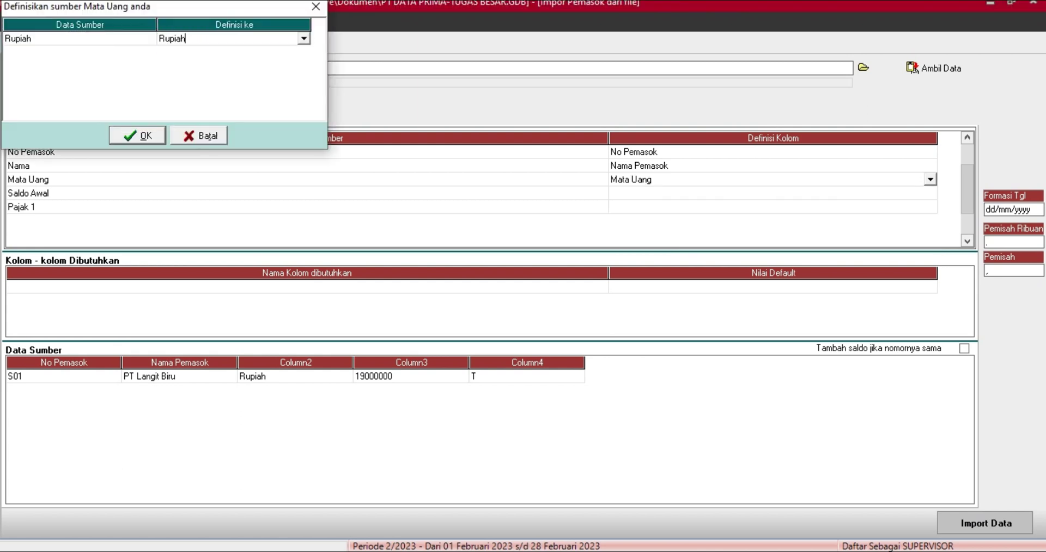
left_click(138, 136)
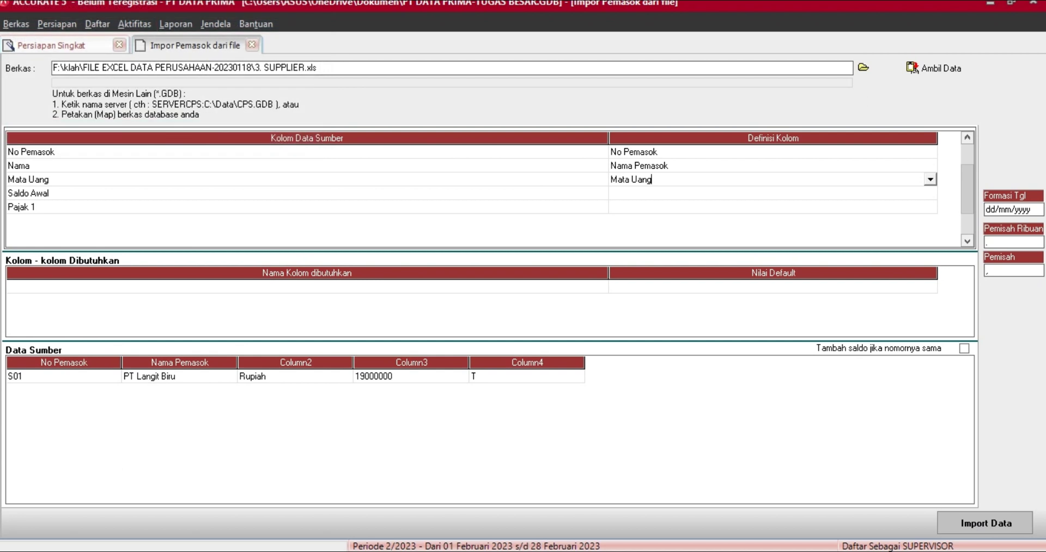
- Map the Saldo Awal column to the opening balance definition
left_click(930, 194)
left_click(930, 193)
left_click(930, 193)
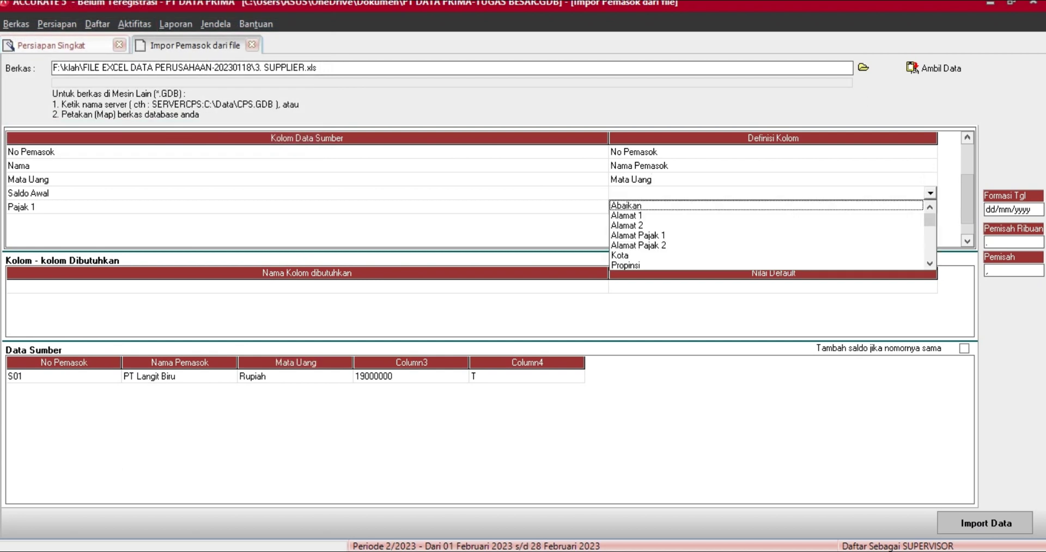
scroll(767, 234, "down", 6)
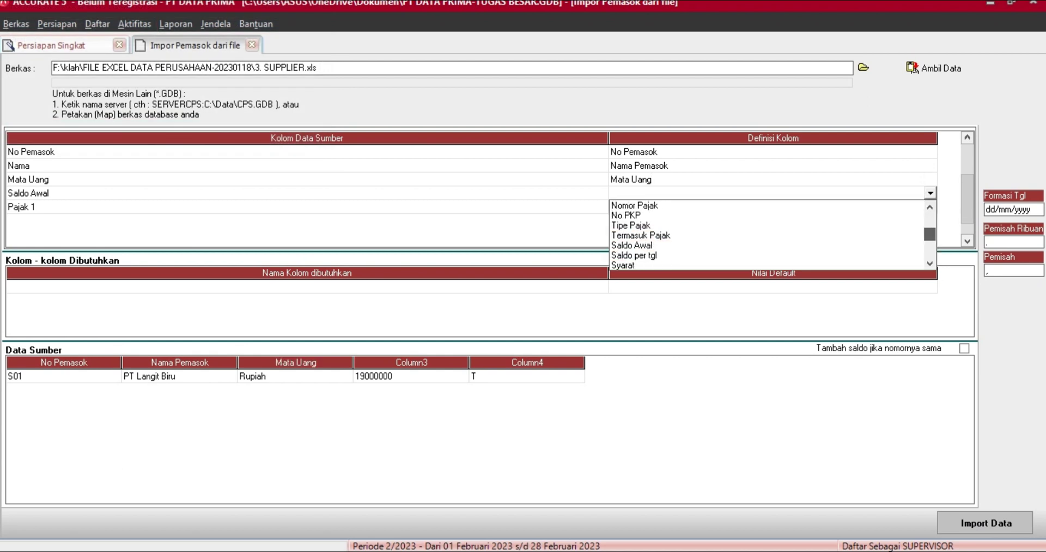
scroll(766, 235, "down", 1)
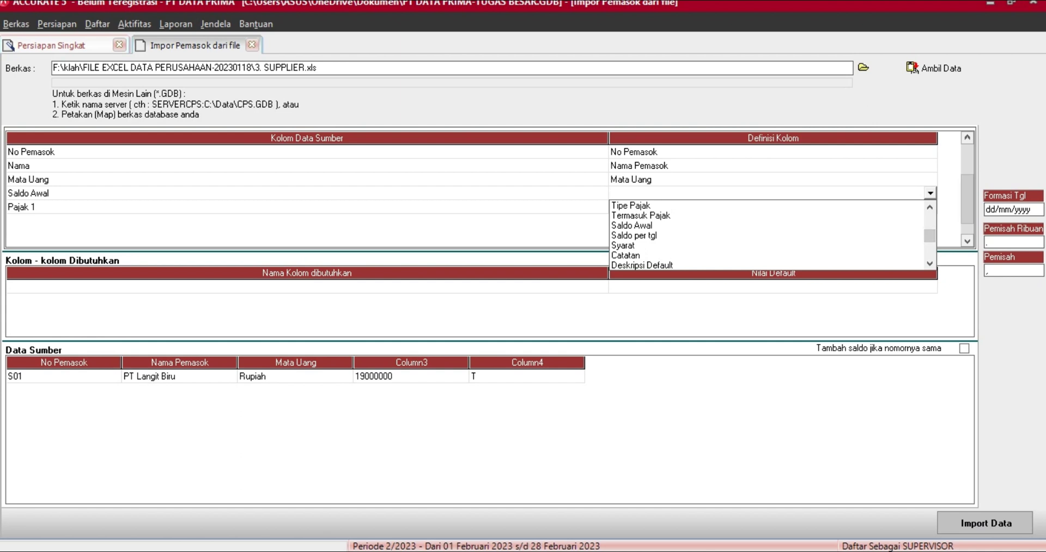
left_click(632, 225)
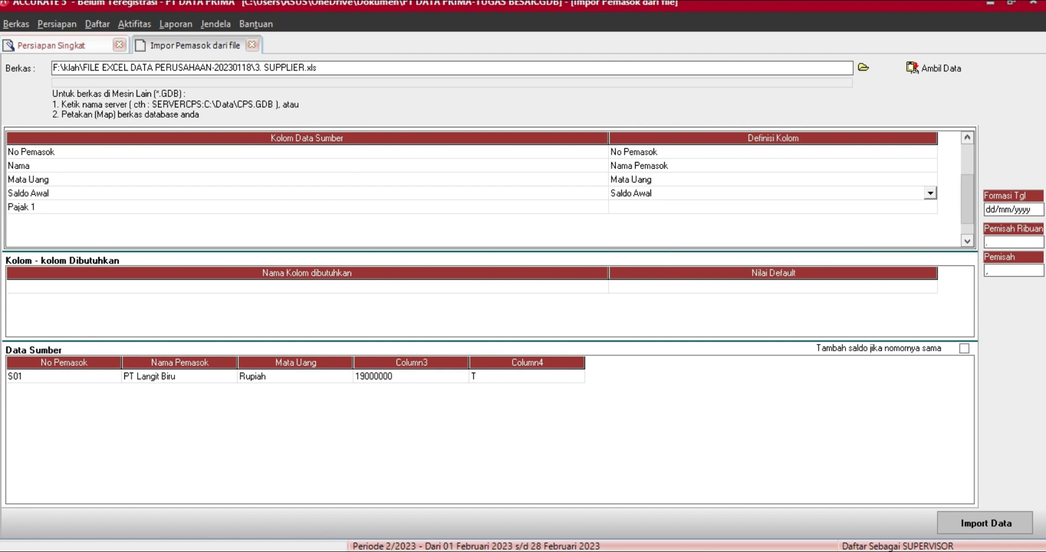
- Map the Pajak 1 column to Pajak pertama
left_click(773, 207)
left_click(773, 207)
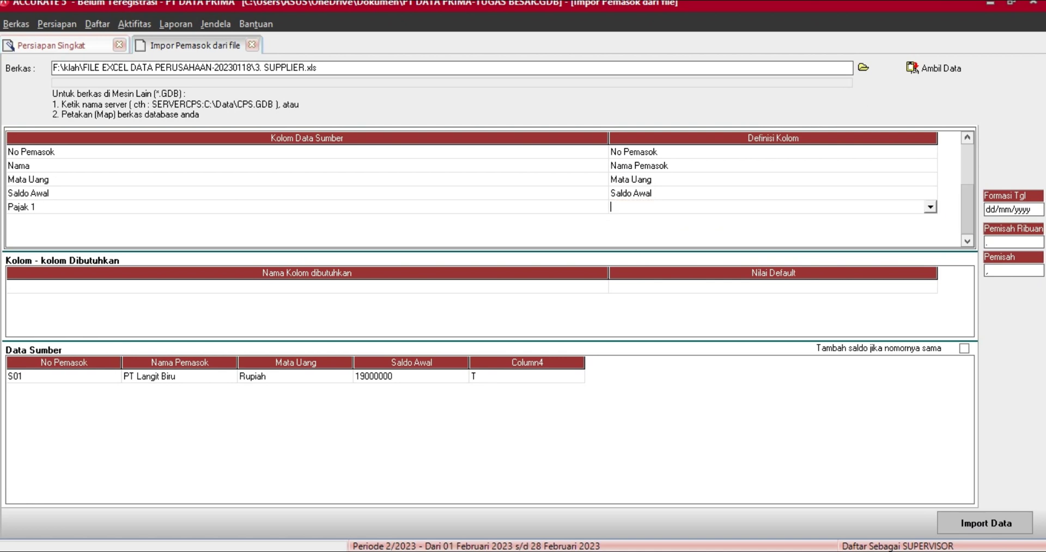
key("alt+Down")
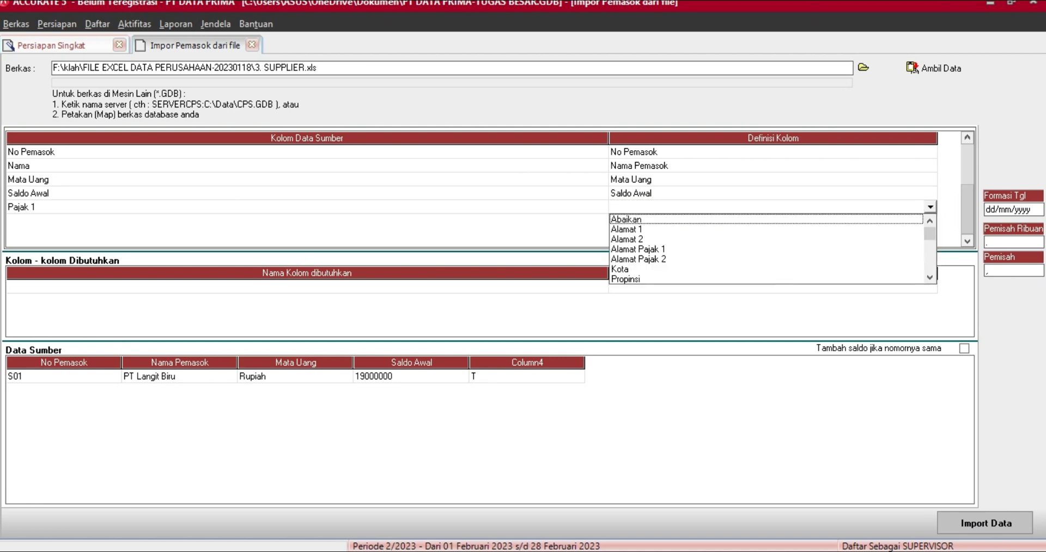
left_click(308, 287)
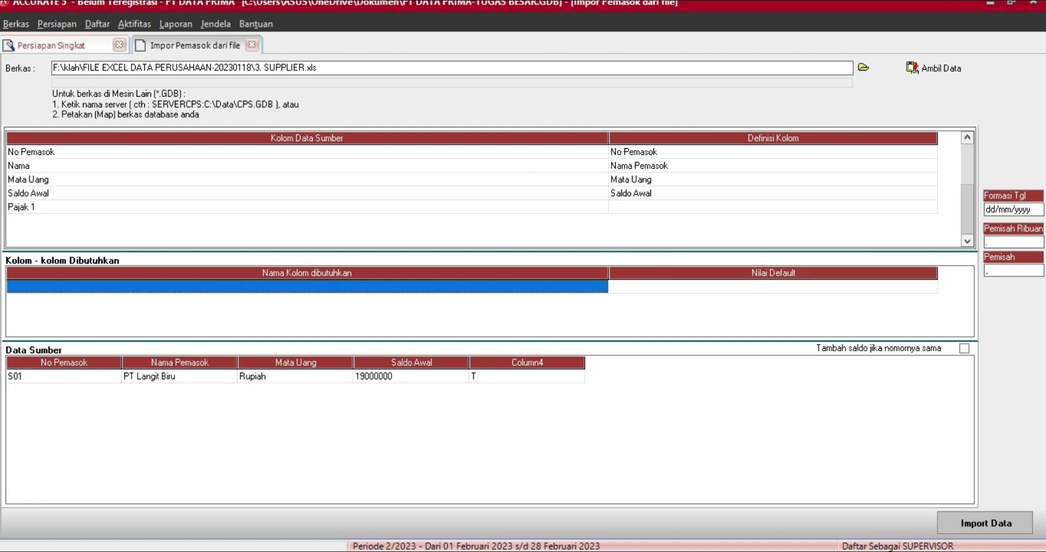
left_click(772, 207)
key("alt+Down")
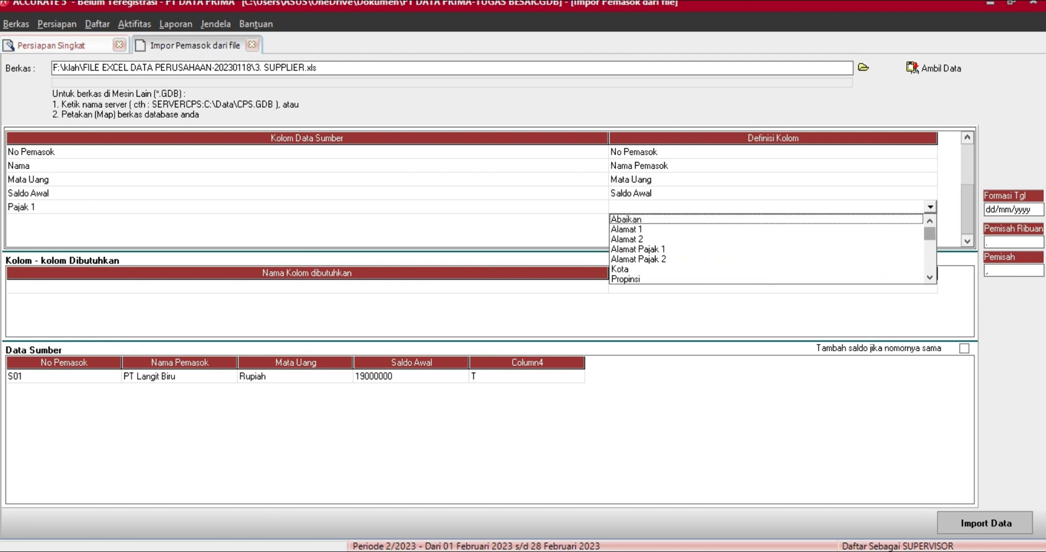
scroll(768, 249, "down", 5)
scroll(768, 249, "down", 2)
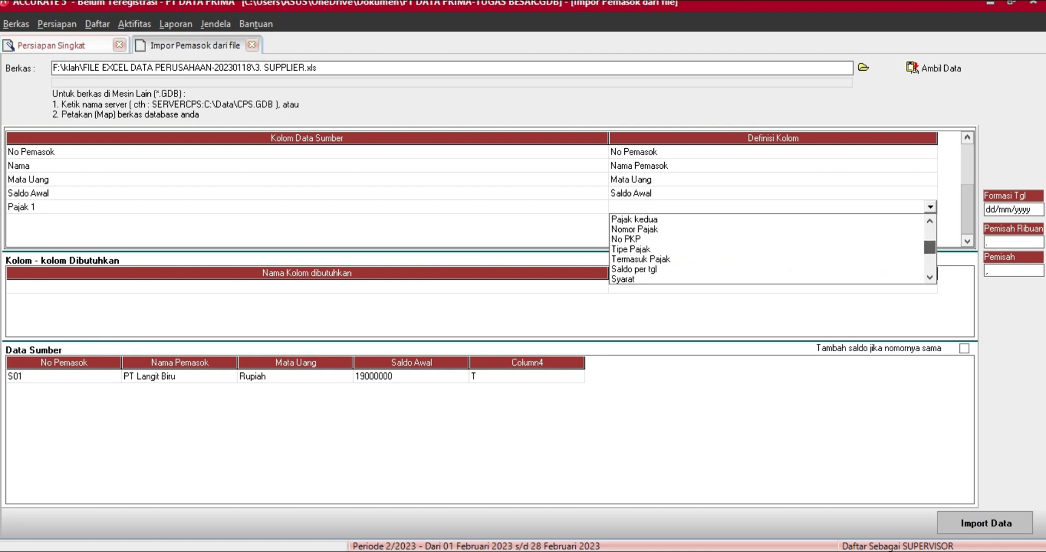
scroll(768, 249, "up", 3)
left_click(634, 239)
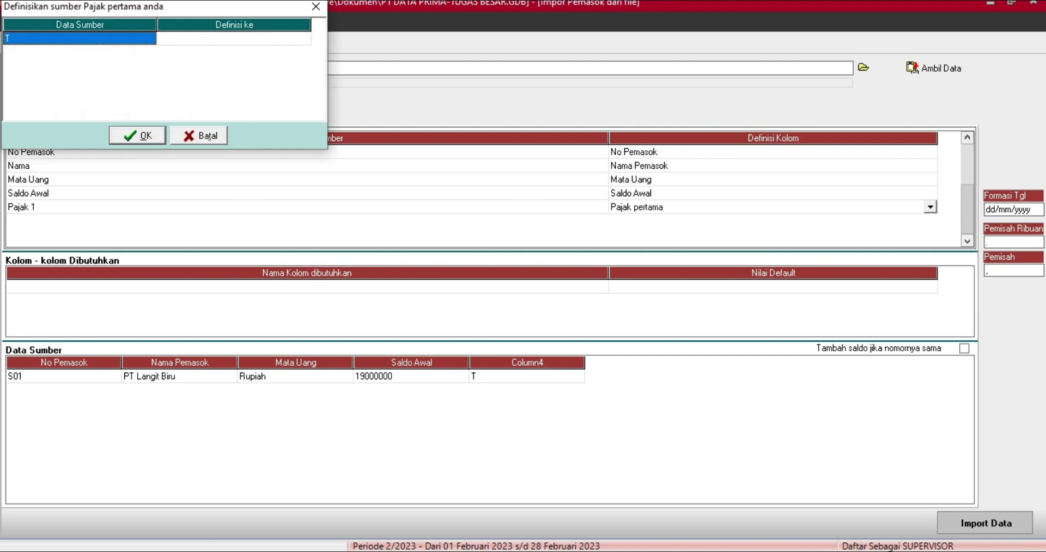
- Match source tax value T to PPN and run the supplier import
left_click(234, 38)
left_click(234, 39)
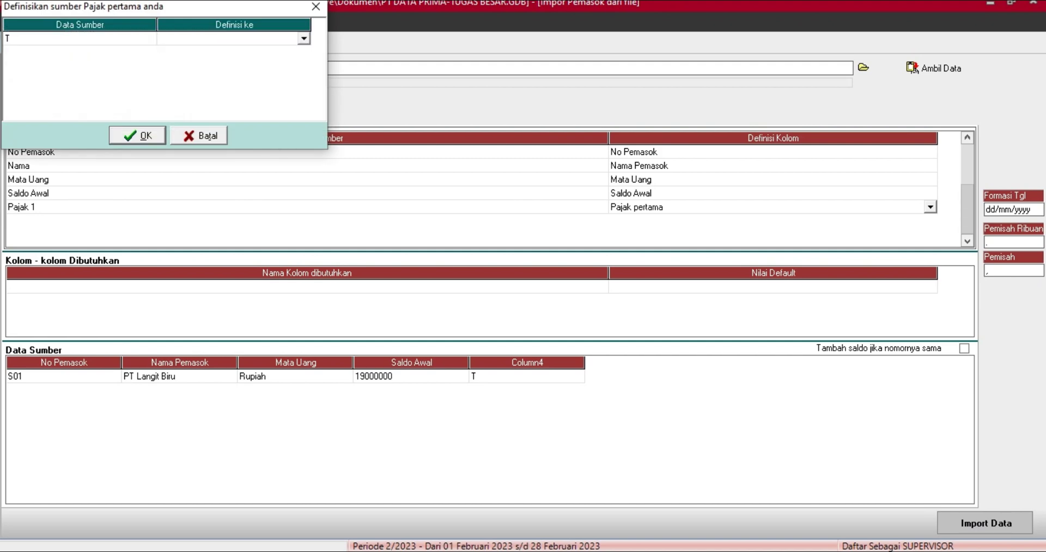
left_click(303, 39)
left_click(235, 51)
key("Return")
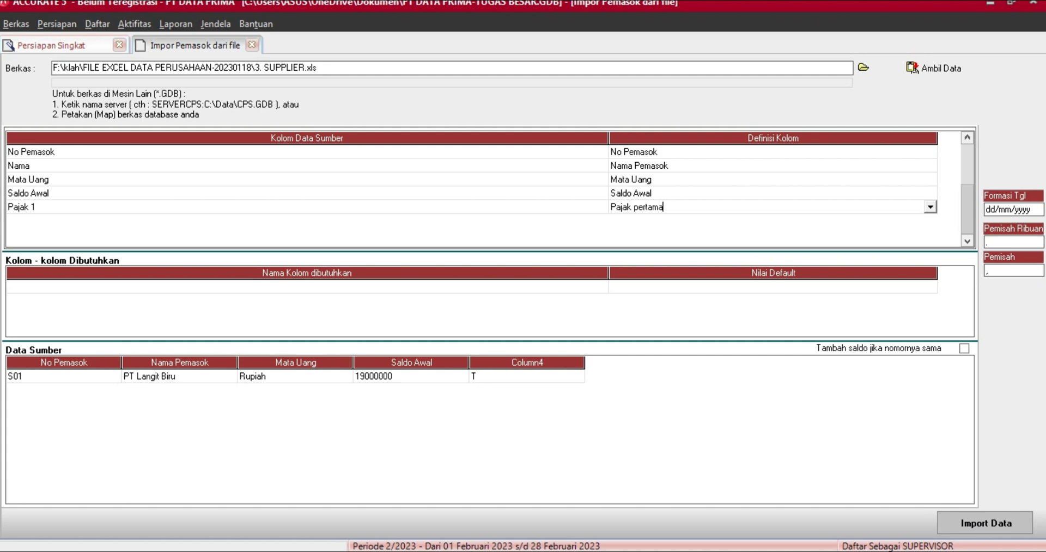
left_click(307, 287)
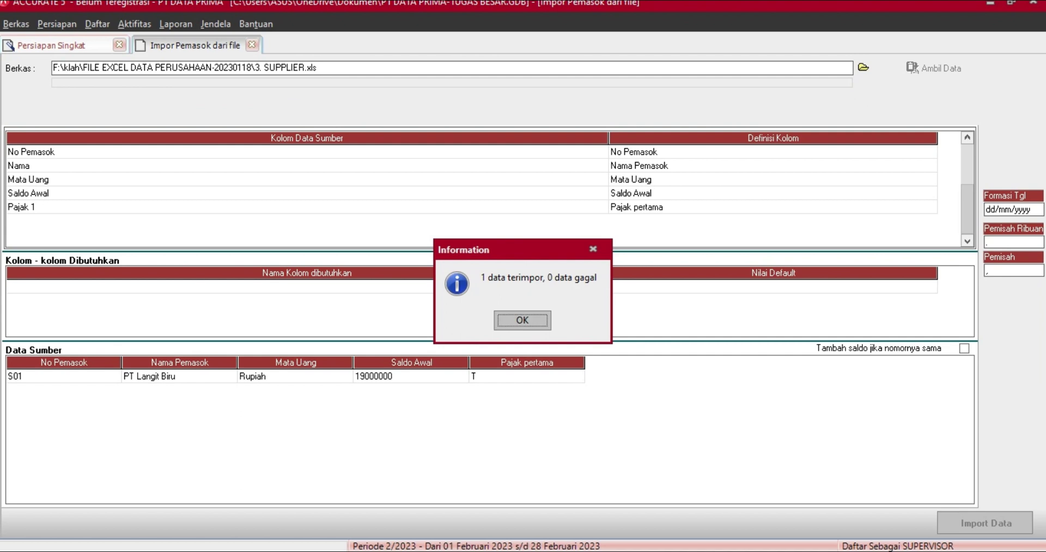
- Dismiss the import result and advance past projects and warehouses to the default item accounts step
key("Return")
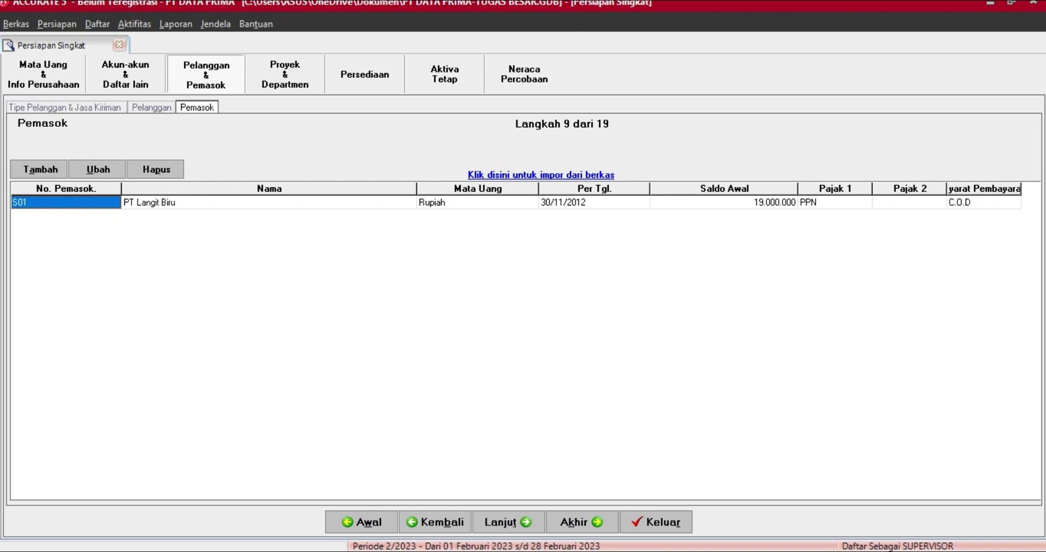
left_click(507, 522)
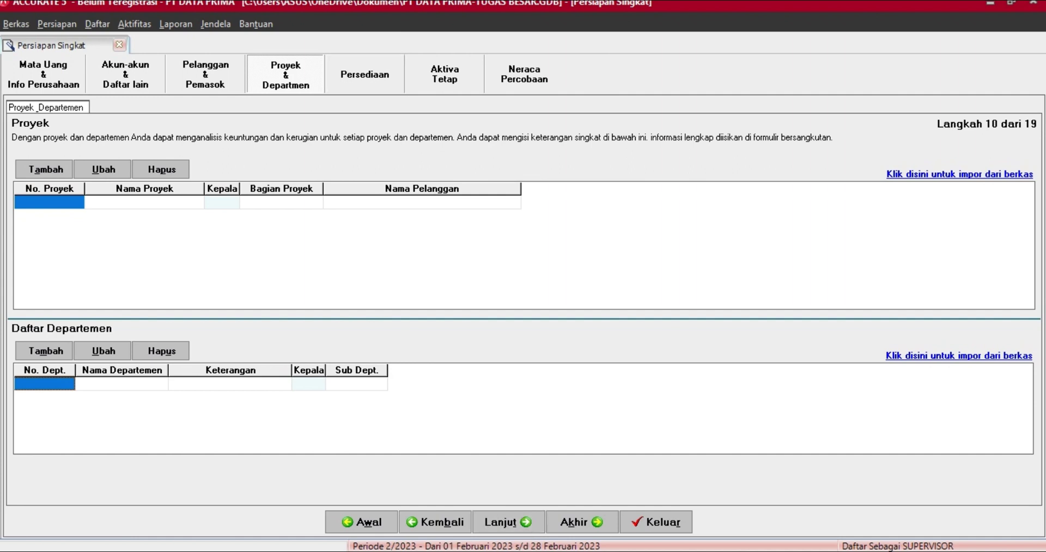
left_click(508, 521)
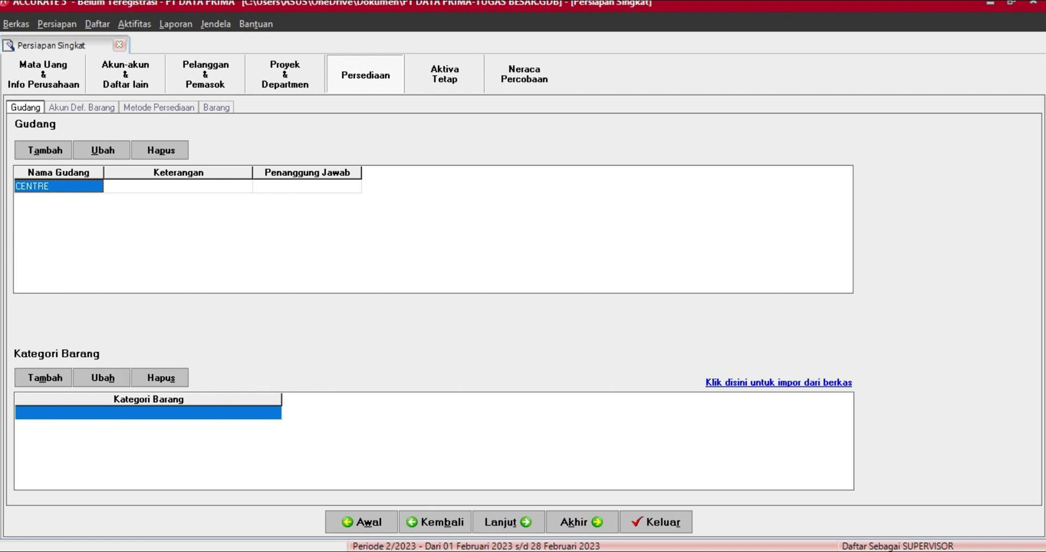
left_click(507, 522)
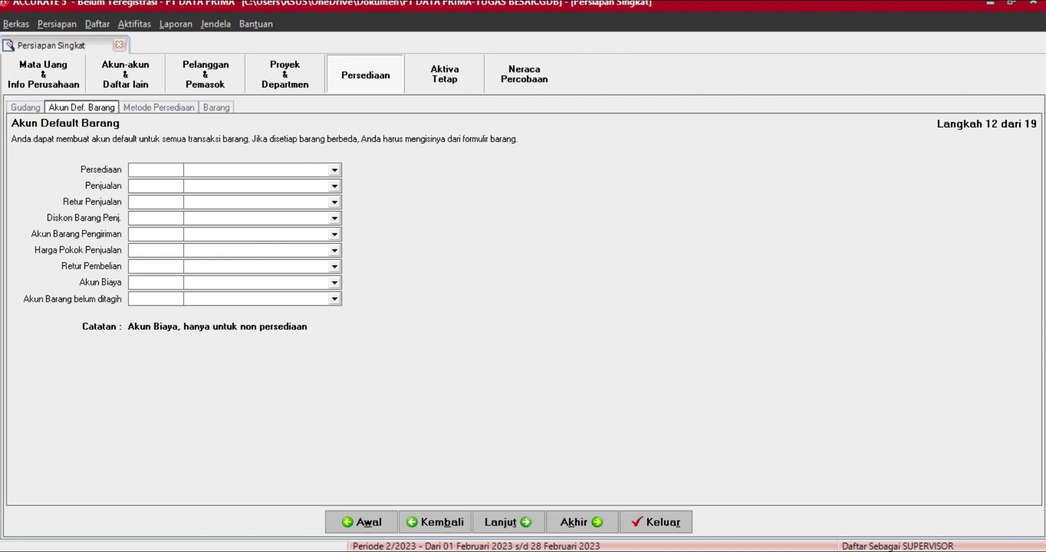
- Set inventory to Persediaan Barang Dagang, sales 41000, sales returns 41002 and sales discount 41001
left_click(334, 170)
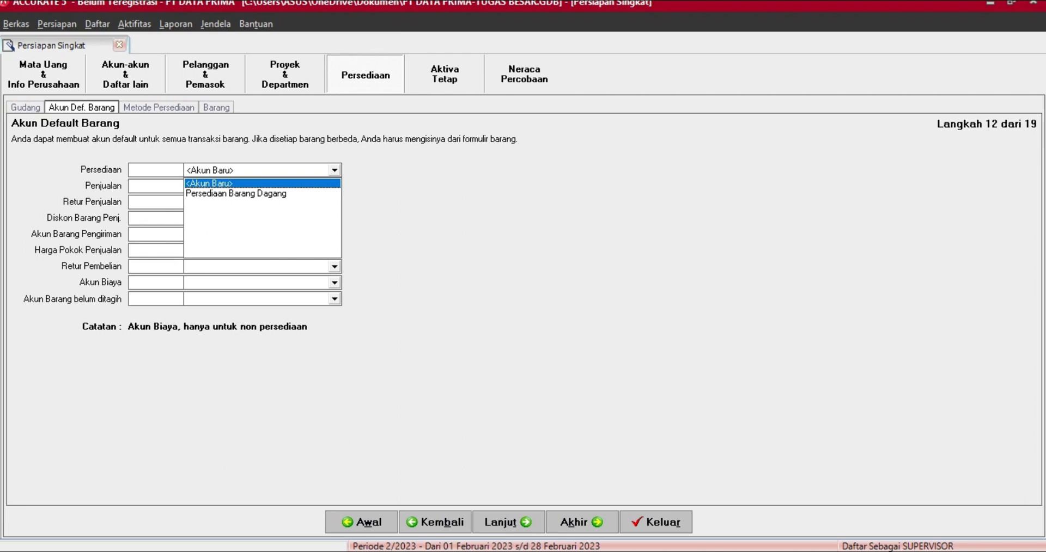
key("Down")
key("Return")
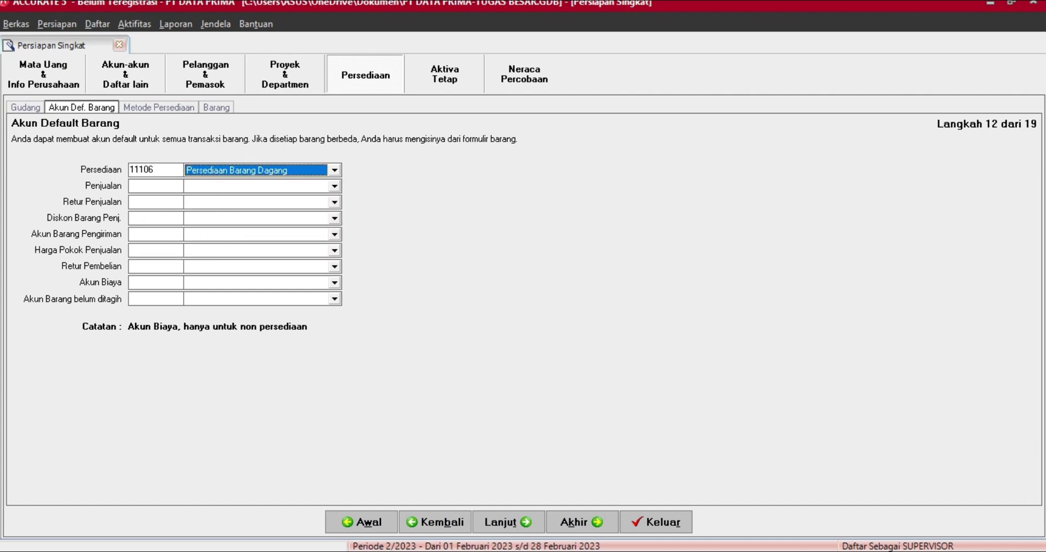
left_click(335, 186)
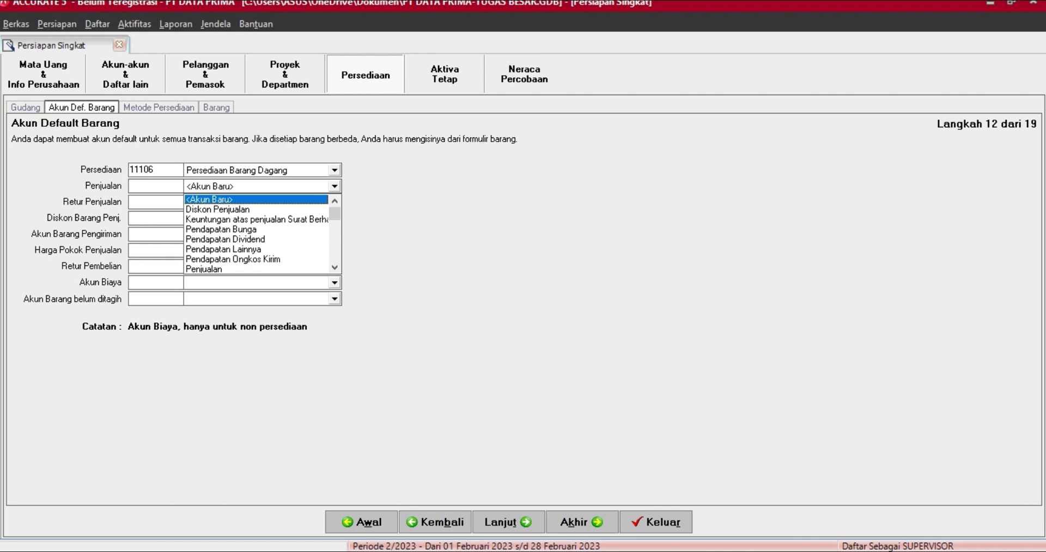
left_click(204, 269)
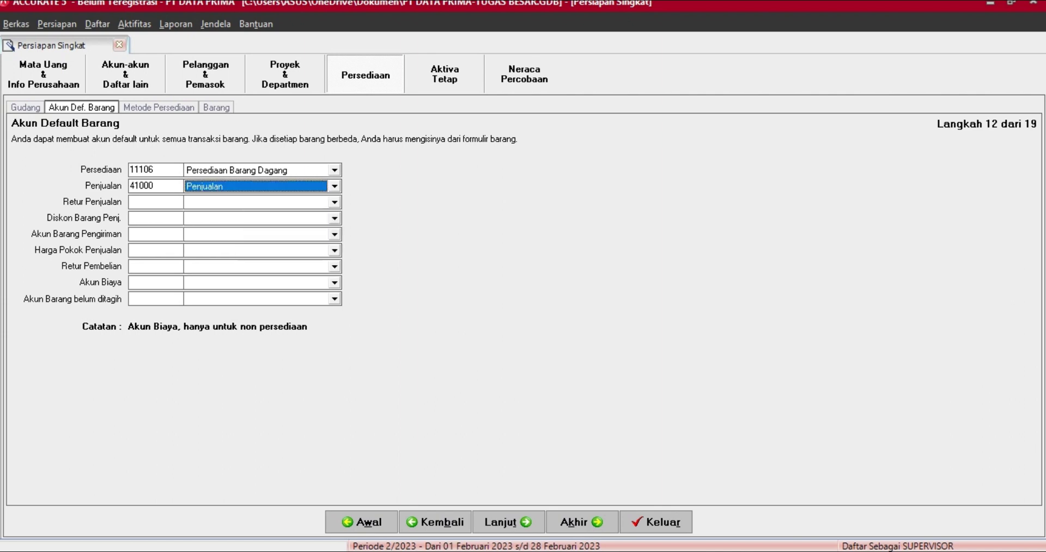
left_click(334, 202)
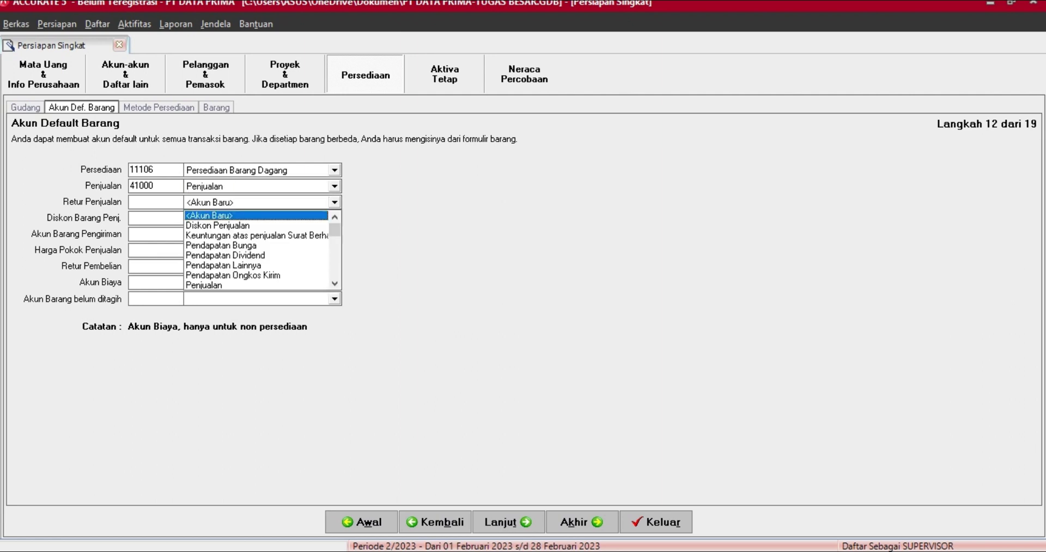
left_click(334, 283)
left_click(334, 284)
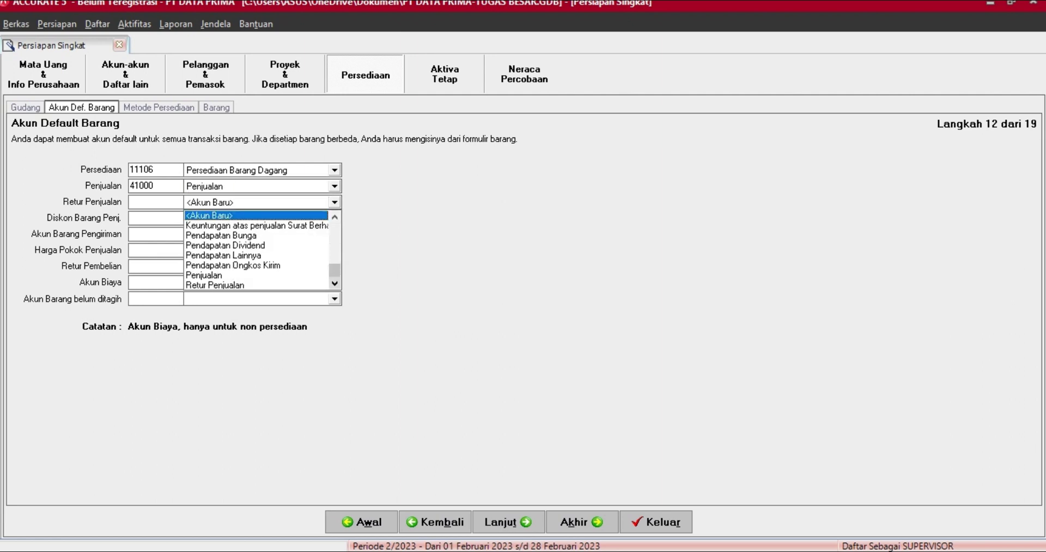
left_click(215, 285)
left_click(334, 218)
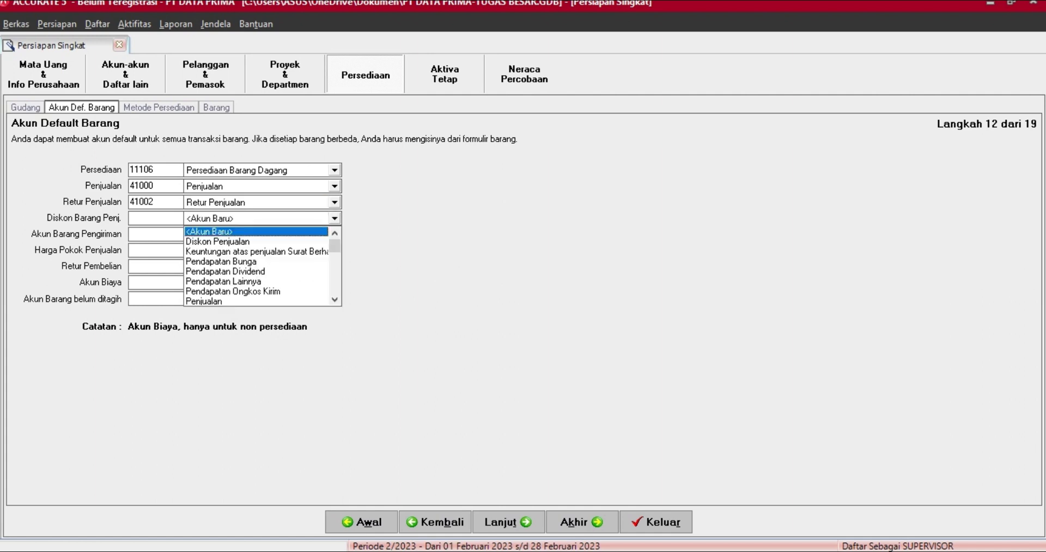
left_click(217, 242)
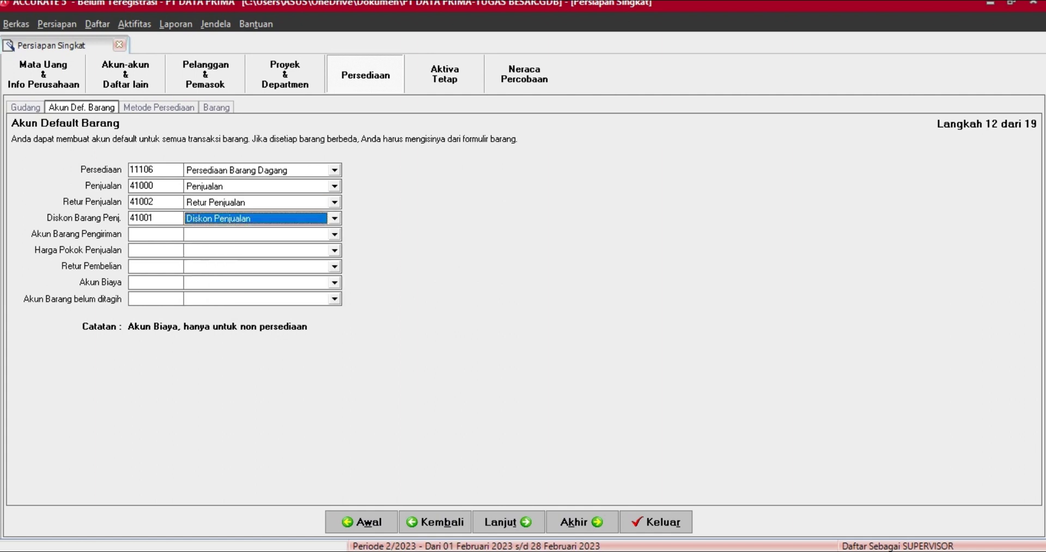
- Set shipping goods to Persediaan Barang Dagang and cost of goods sold to 51000 Harga Pokok Penjualan
left_click(334, 234)
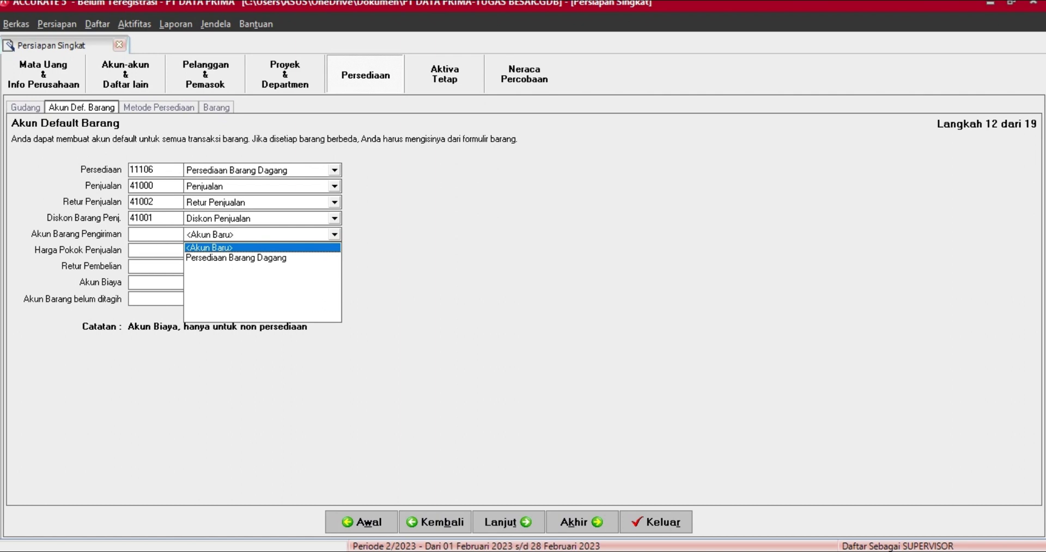
key("Down")
key("Return")
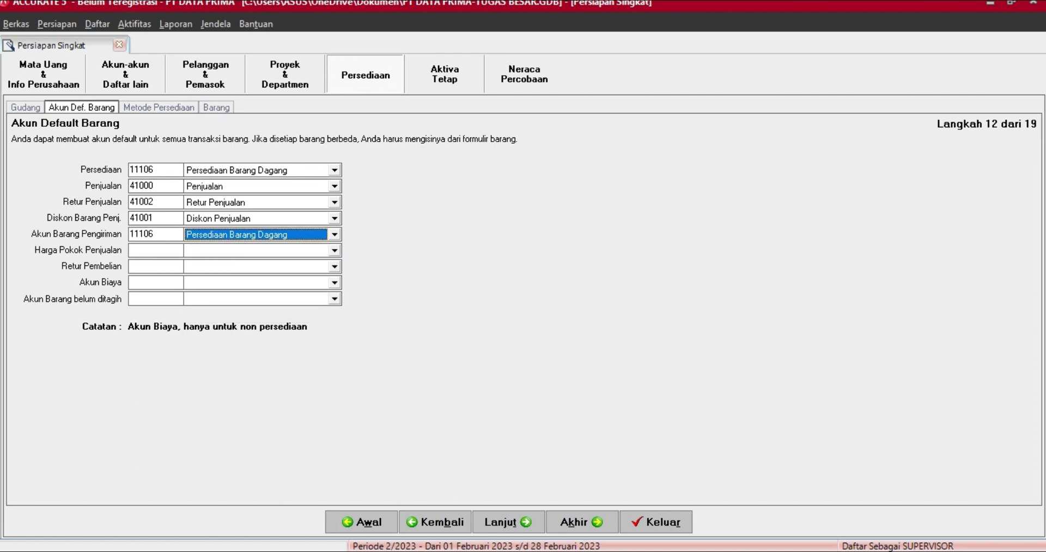
left_click(334, 250)
left_click(228, 274)
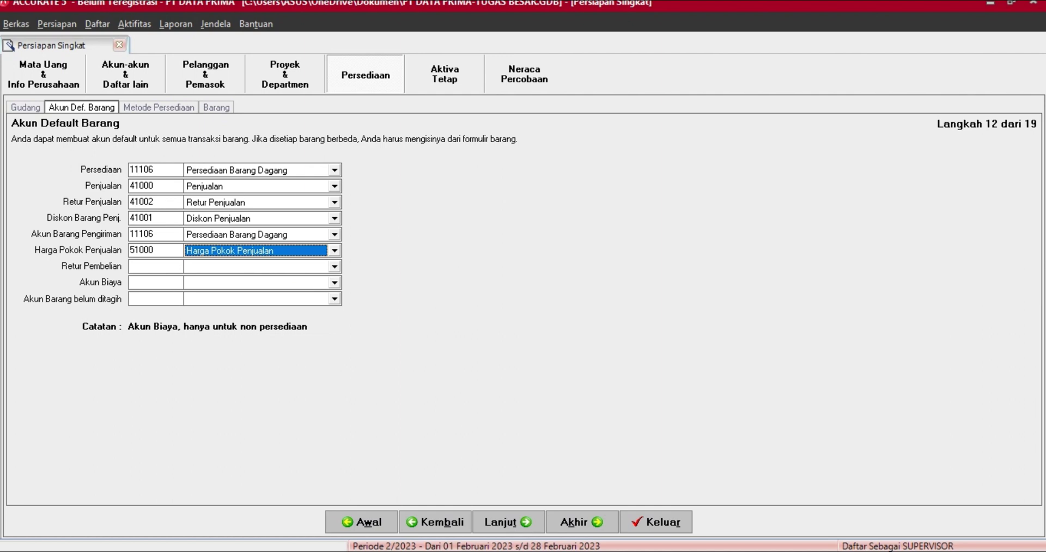
- Set purchase returns to Persediaan Barang Dagang (11106) and the expense account to 91003 Beban Lainnya
left_click(334, 267)
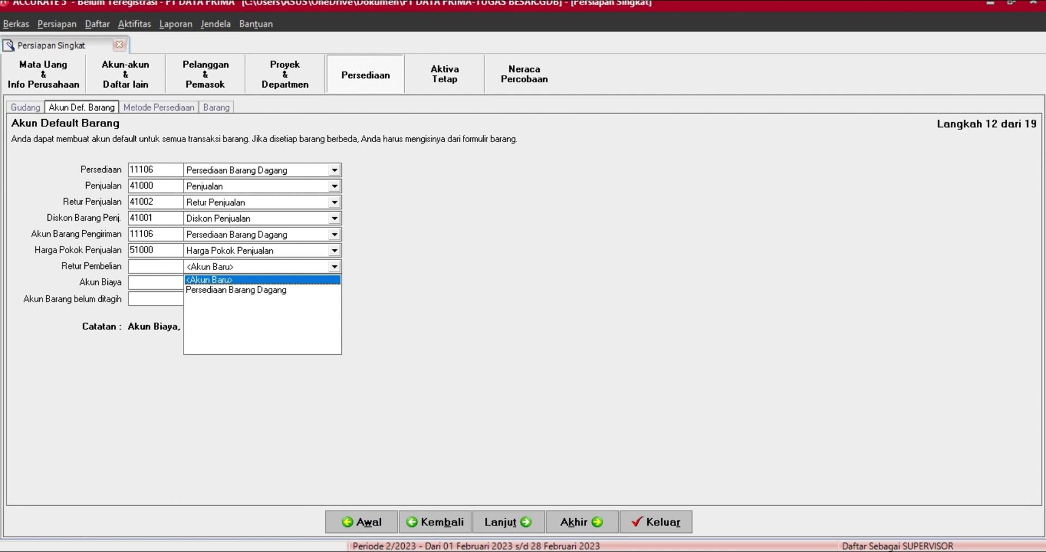
left_click(236, 290)
left_click(334, 283)
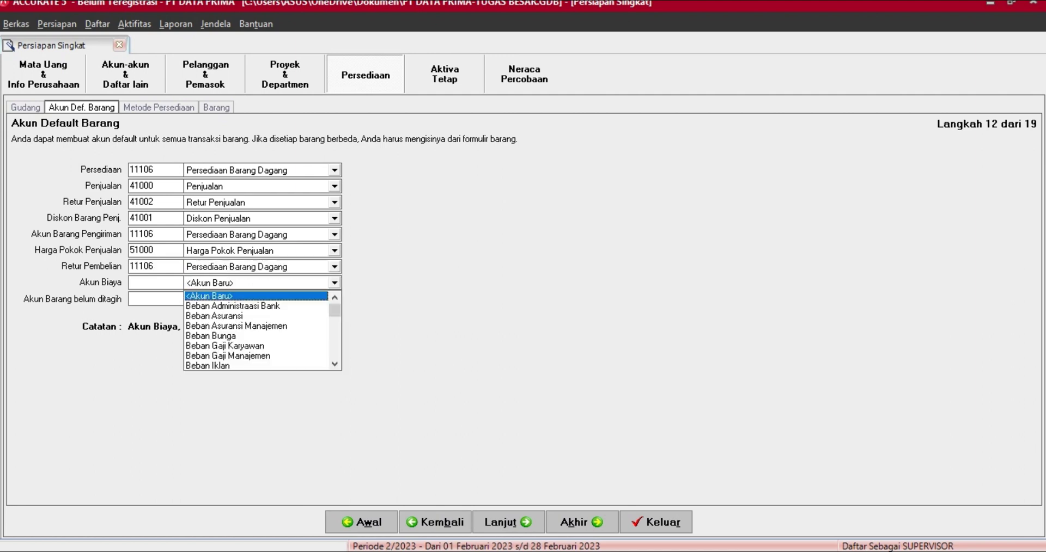
left_click(335, 365)
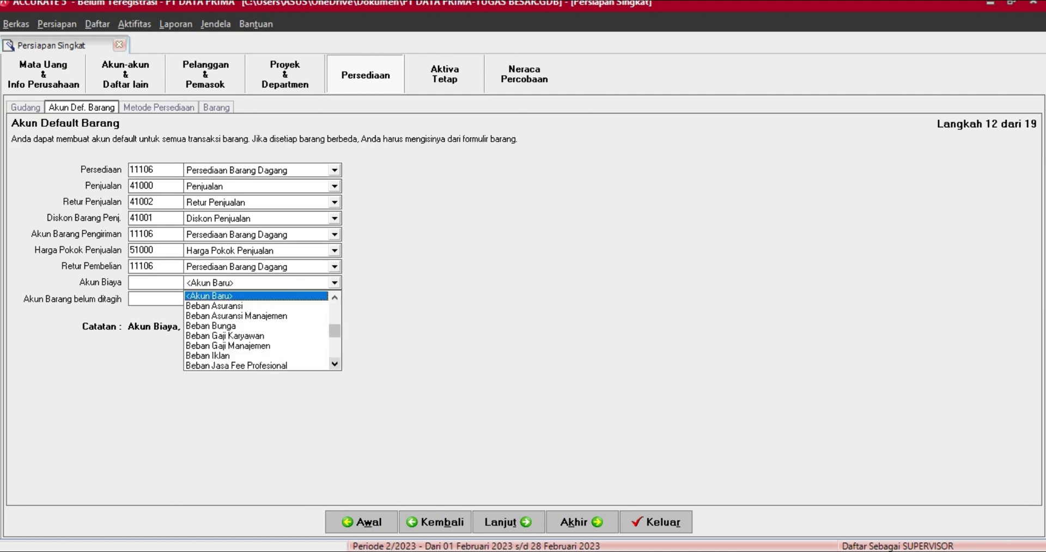
left_click(335, 364)
left_click(334, 364)
left_click(335, 364)
left_click(334, 365)
left_click(335, 364)
left_click(335, 365)
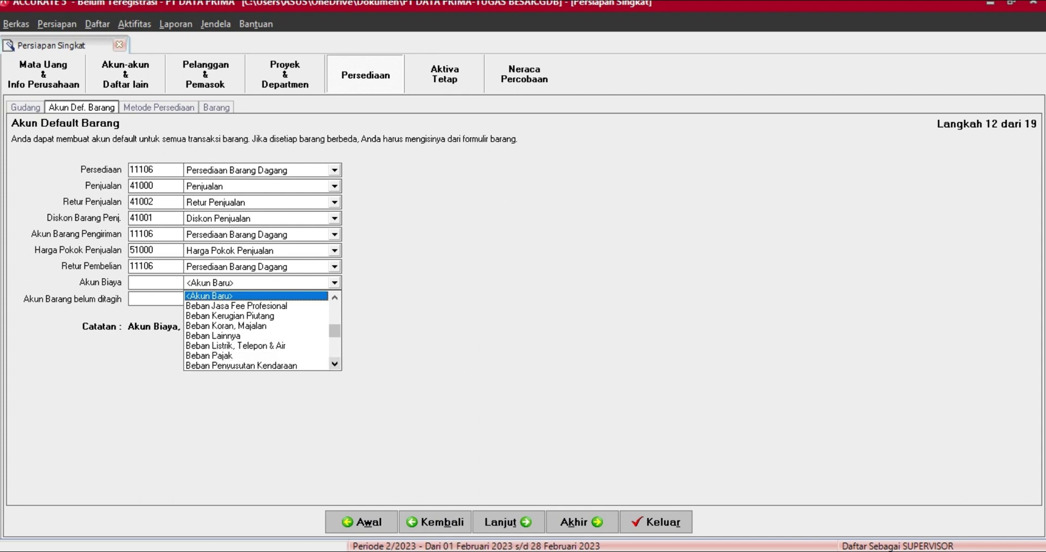
left_click(335, 365)
left_click(334, 365)
left_click(334, 364)
left_click(334, 365)
left_click(334, 365)
left_click(335, 364)
left_click(334, 364)
left_click(335, 364)
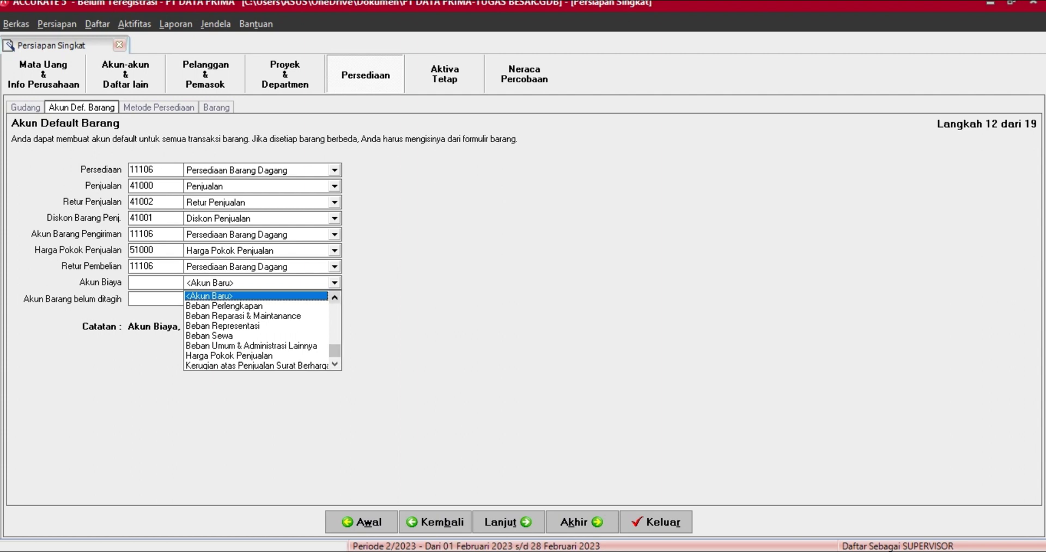
left_click(335, 297)
left_click(334, 298)
left_click(334, 297)
left_click(334, 297)
left_click(335, 297)
left_click(335, 297)
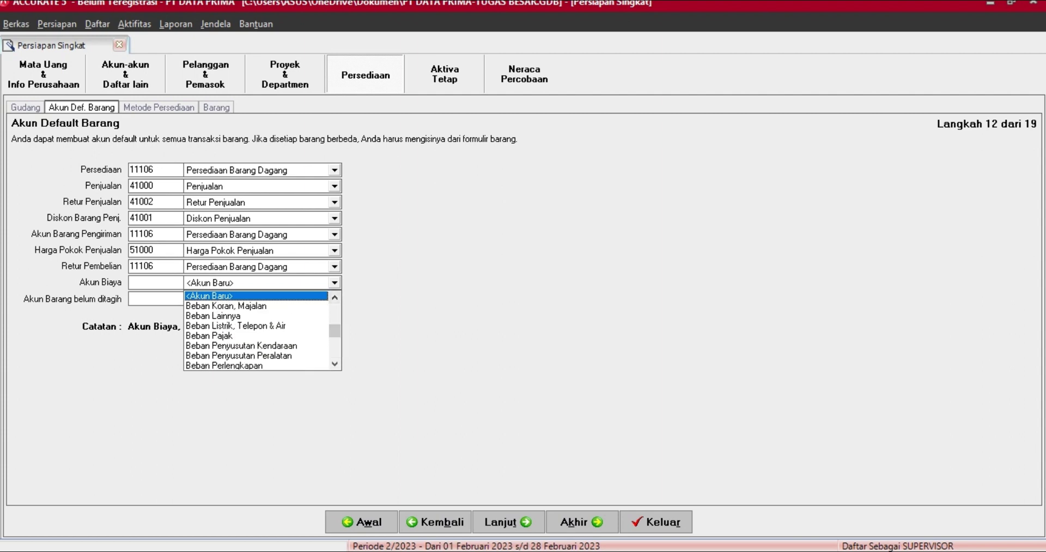
left_click(214, 316)
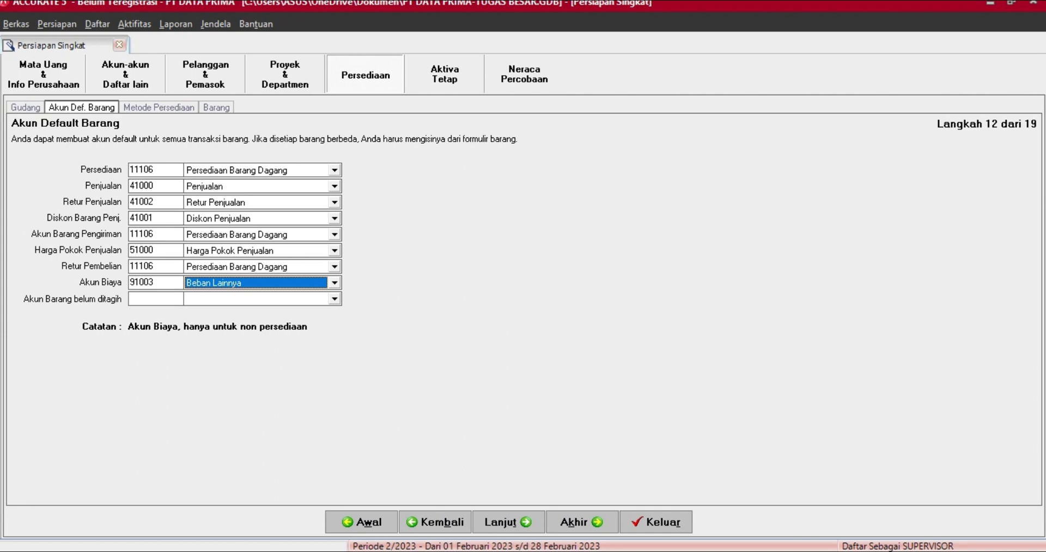
- Set unbilled goods to 21101 Hutang Aksesoris and continue to the costing-method step
left_click(335, 299)
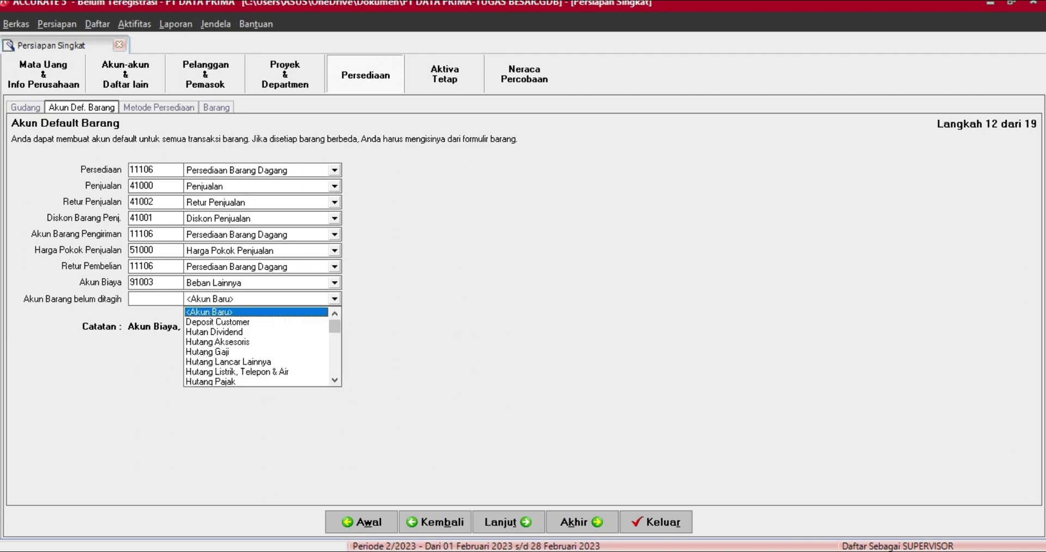
left_click(334, 380)
left_click(218, 332)
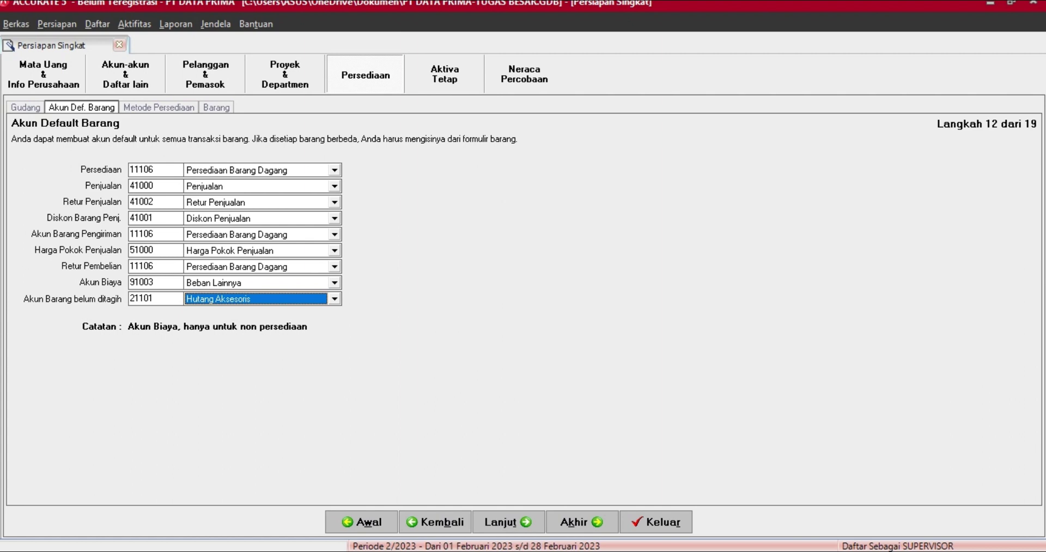
left_click(508, 521)
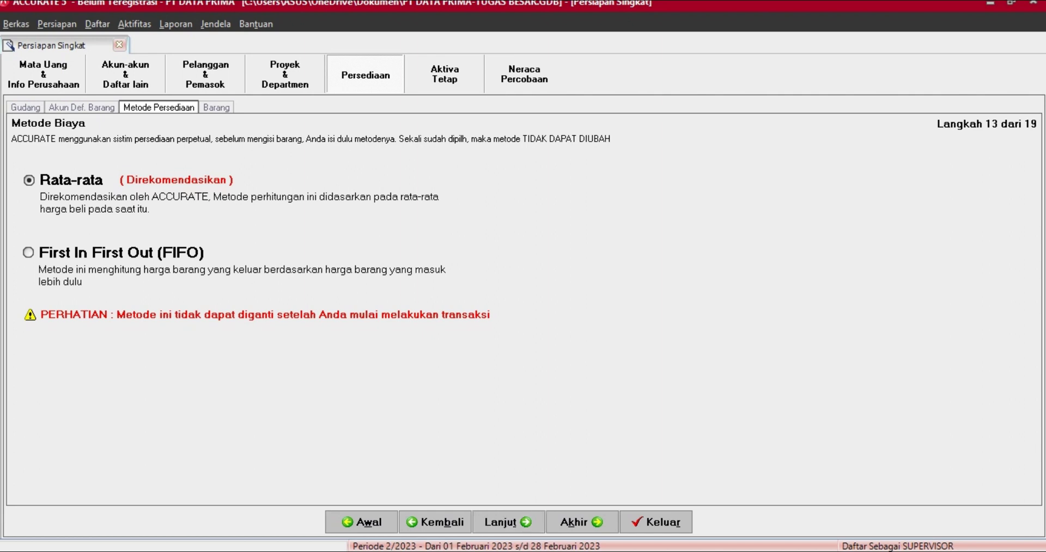
- Keep Rata-rata average costing and continue to step 14, item information
left_click(30, 180)
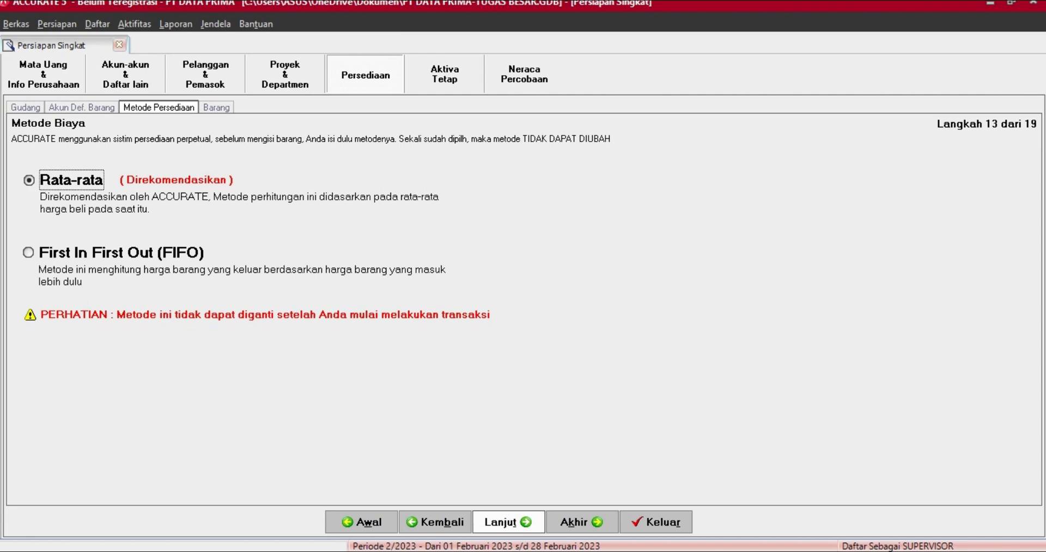
left_click(508, 521)
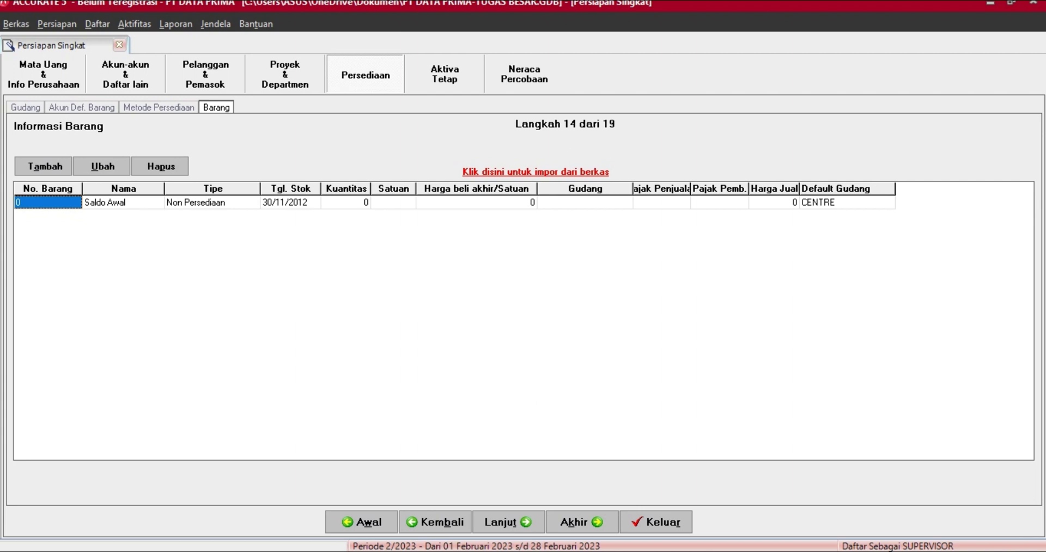
- Load the Excel (*.xls) workbook 4. INVENTORY into the item import form
left_click(535, 172)
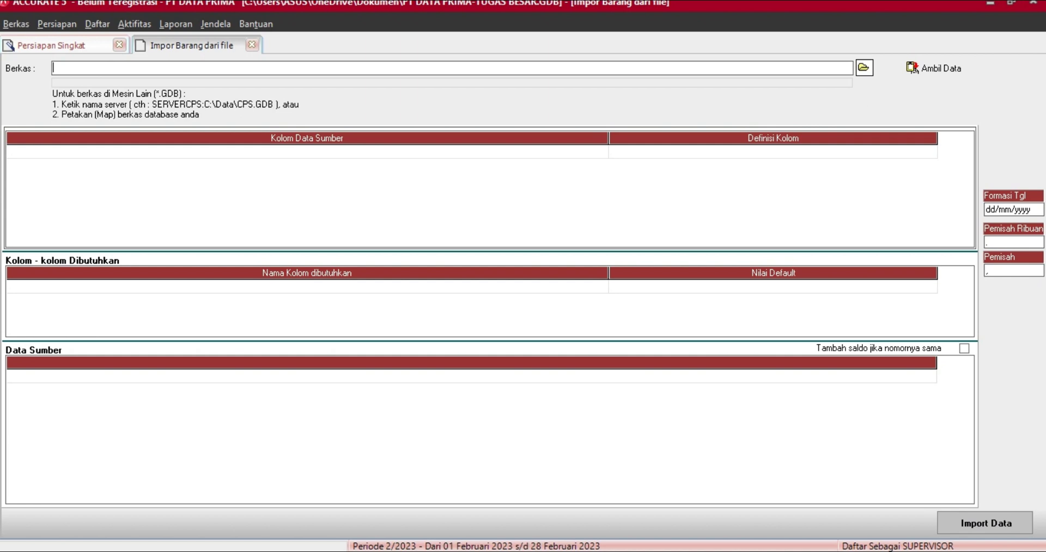
left_click(863, 67)
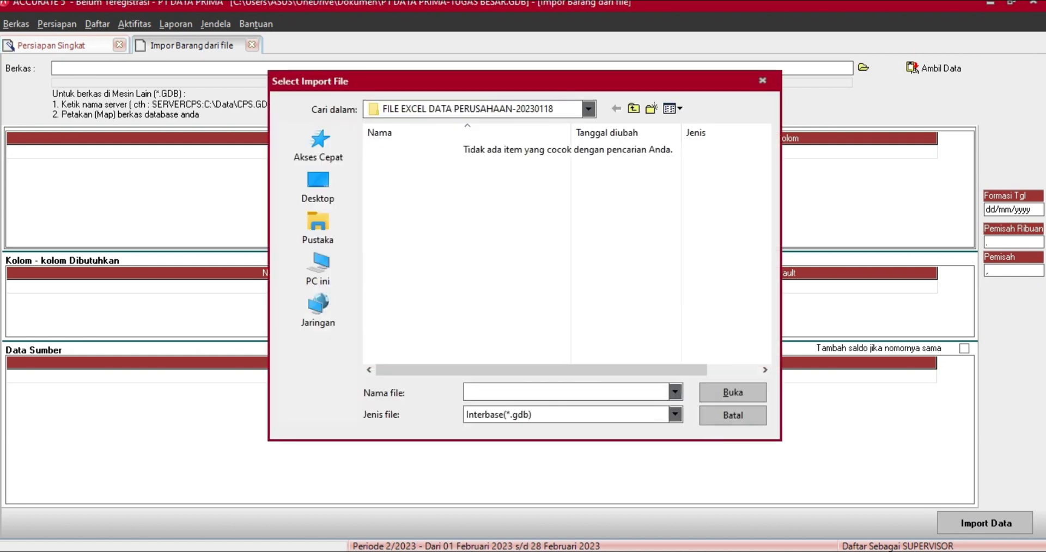
left_click(675, 415)
key("Up")
key("Up")
key("Up")
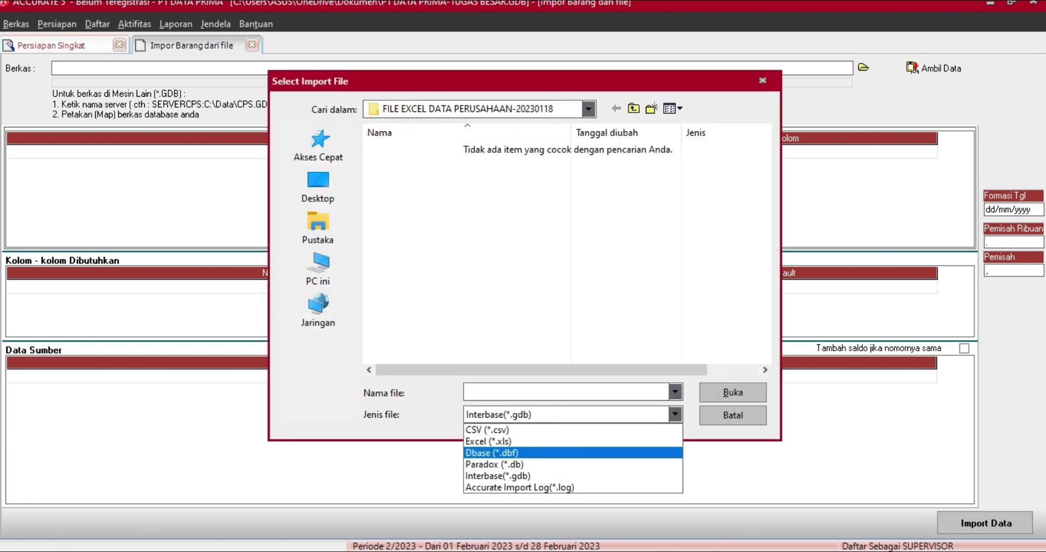
key("Return")
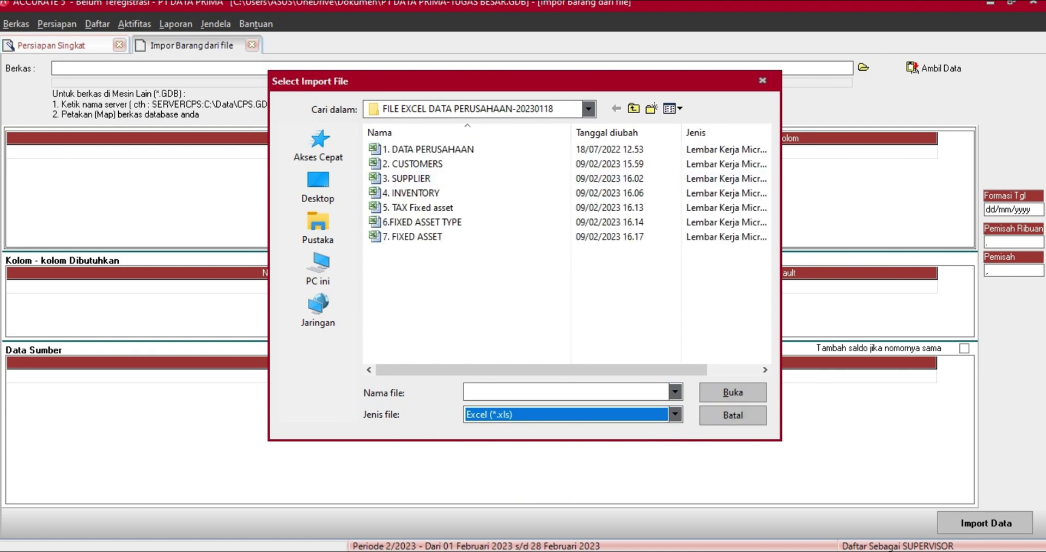
left_click(411, 193)
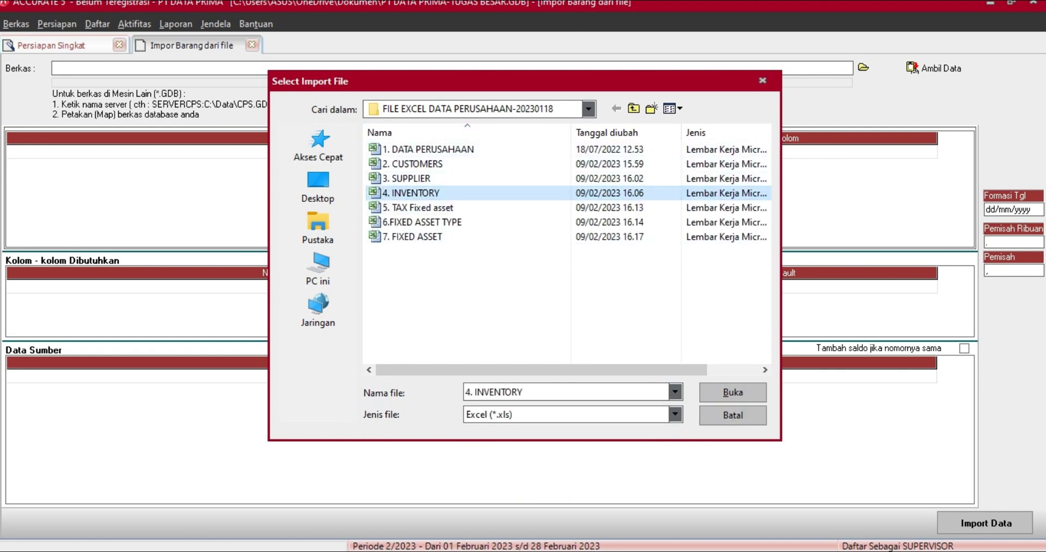
left_click(733, 392)
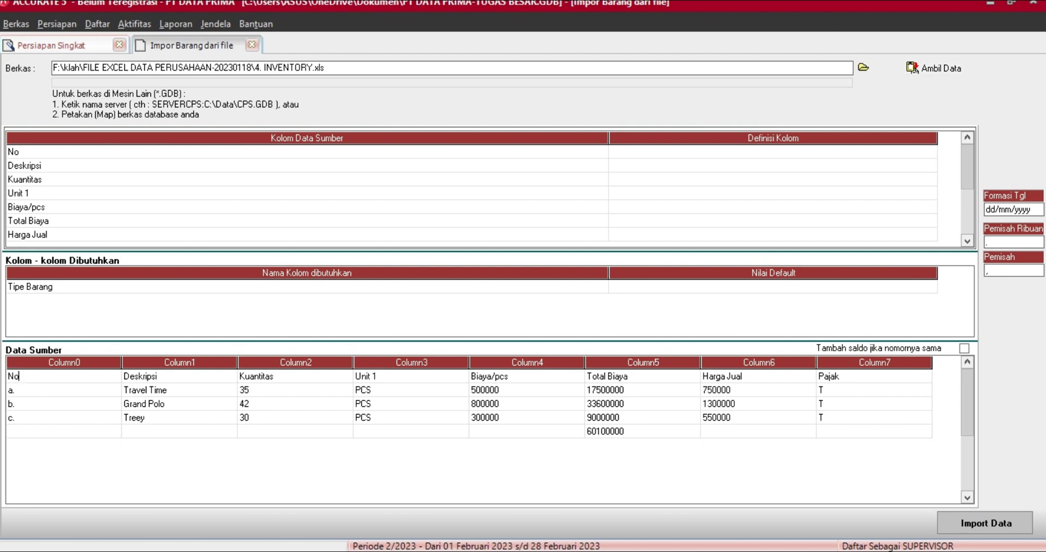
- Delete the column-title row and the empty total row from the source data, confirming each
left_click(152, 377)
right_click(153, 380)
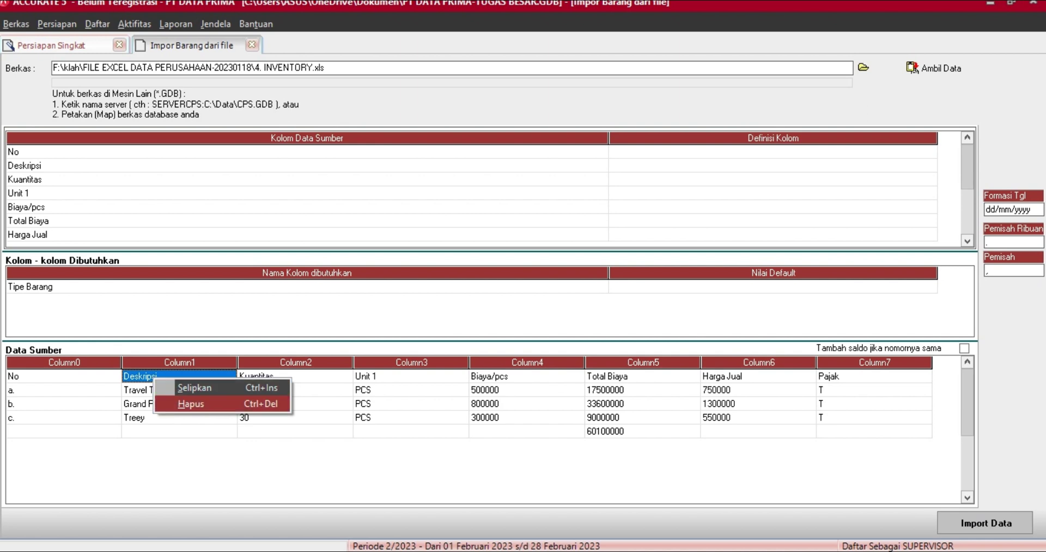
left_click(190, 403)
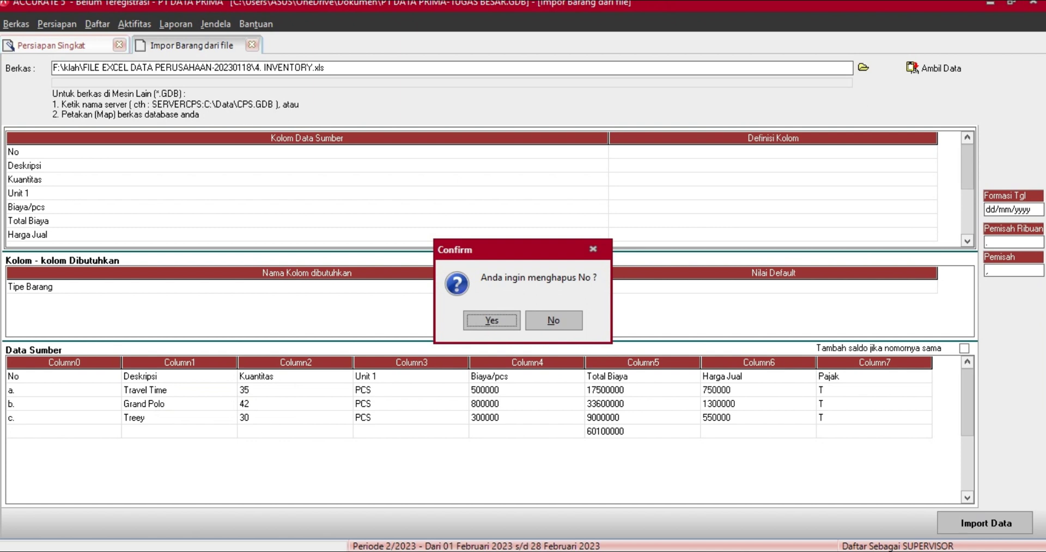
left_click(492, 320)
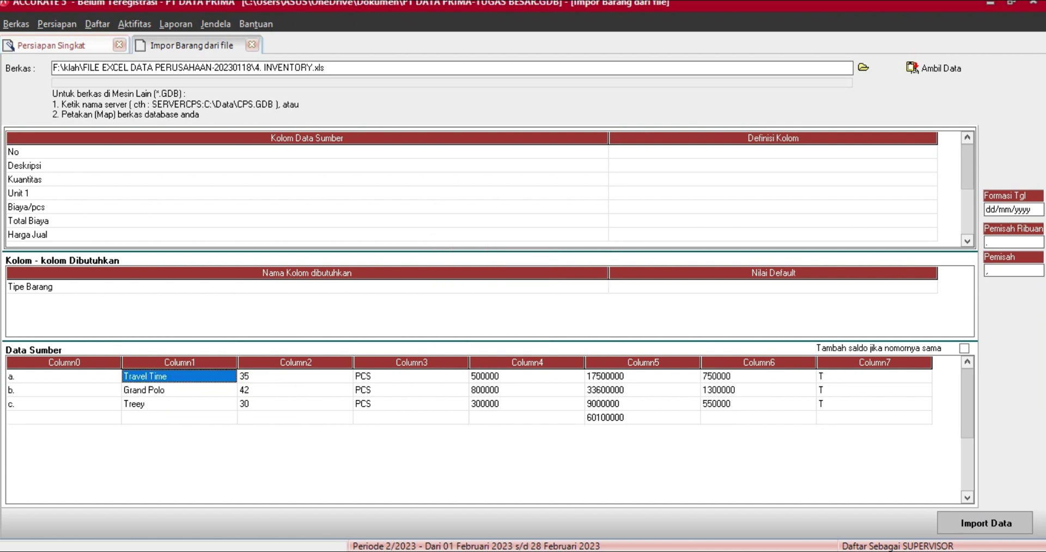
left_click(73, 417)
right_click(73, 418)
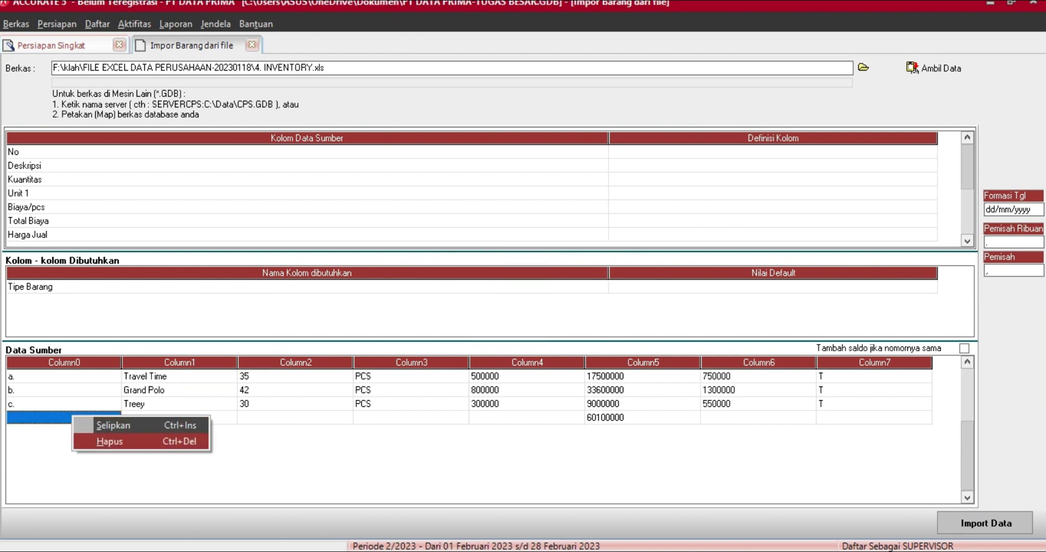
left_click(109, 441)
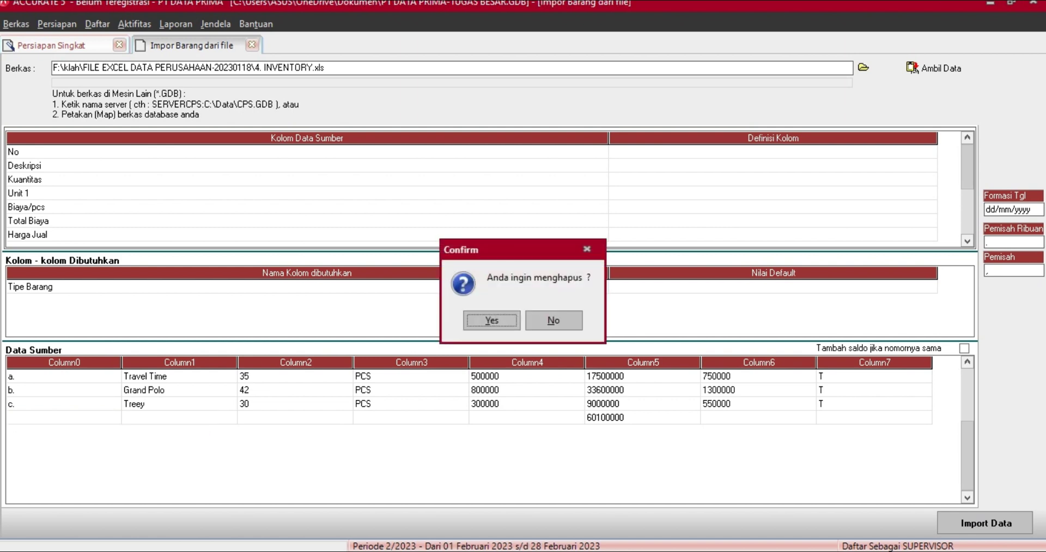
left_click(491, 320)
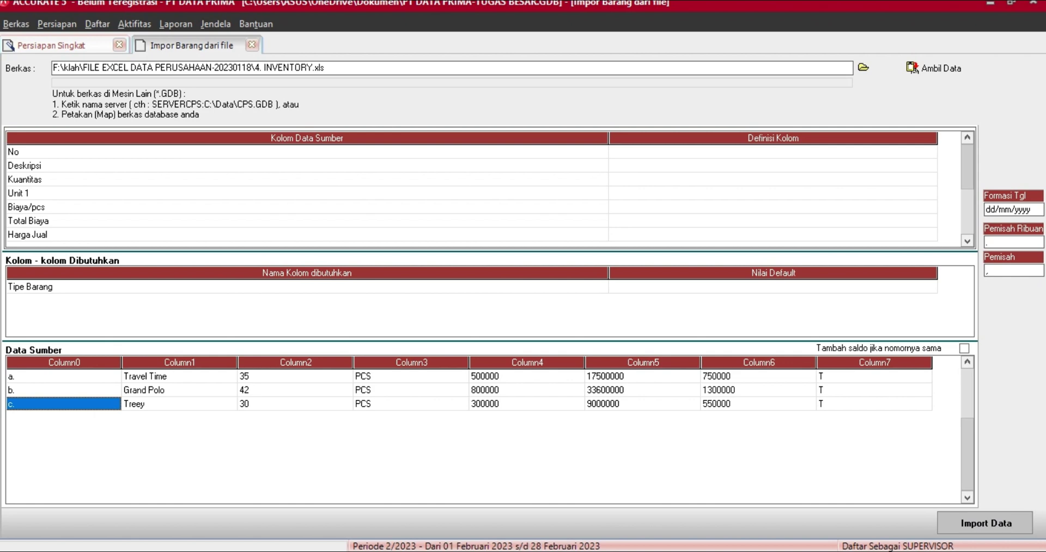
left_click(772, 152)
- Map the No, Deskripsi and Kuantitas columns to No. Barang, Deskripsi Barang and Kuantitas
left_click(773, 152)
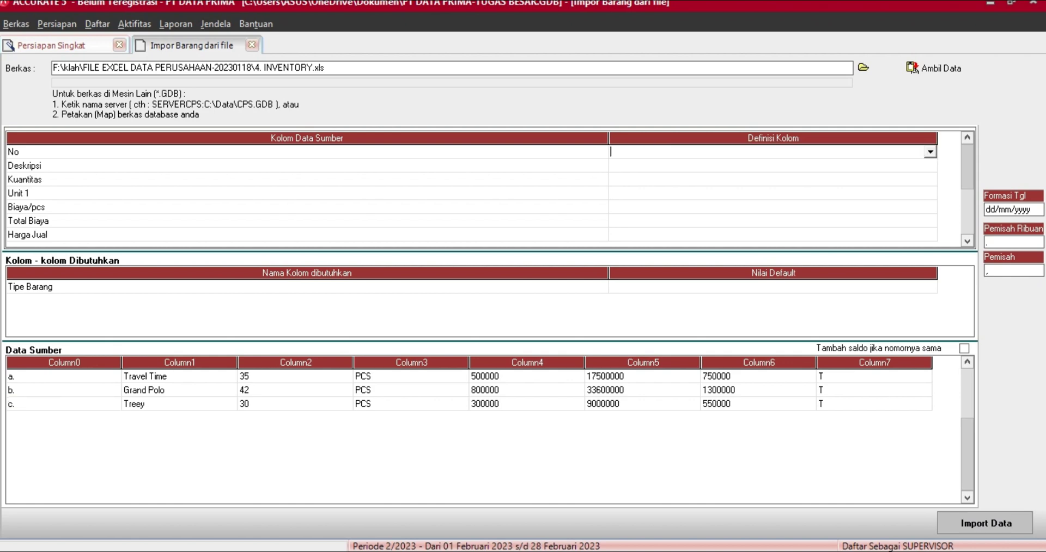
left_click(929, 152)
left_click(632, 174)
left_click(929, 166)
left_click(929, 166)
left_click(930, 166)
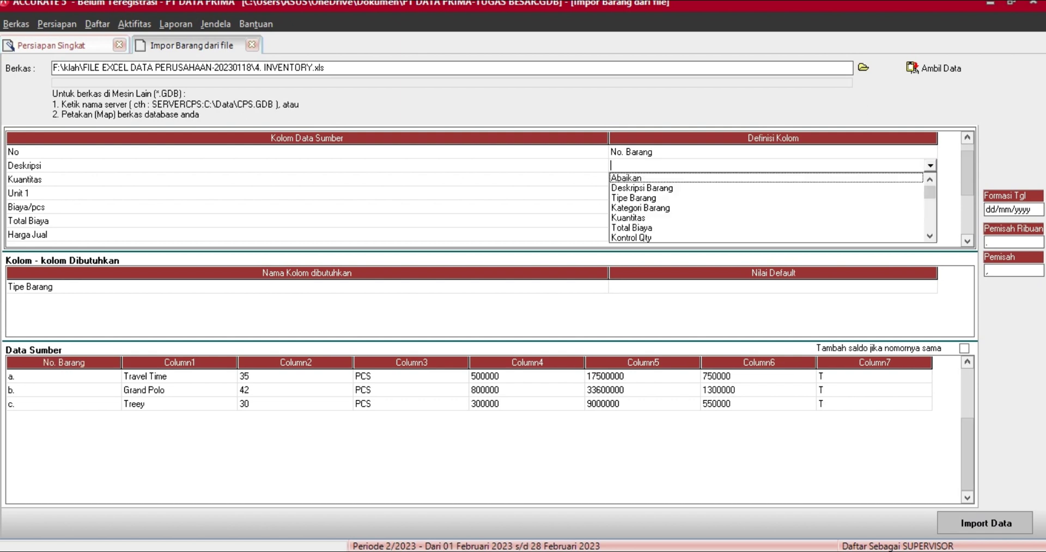
left_click(642, 189)
left_click(772, 180)
left_click(930, 180)
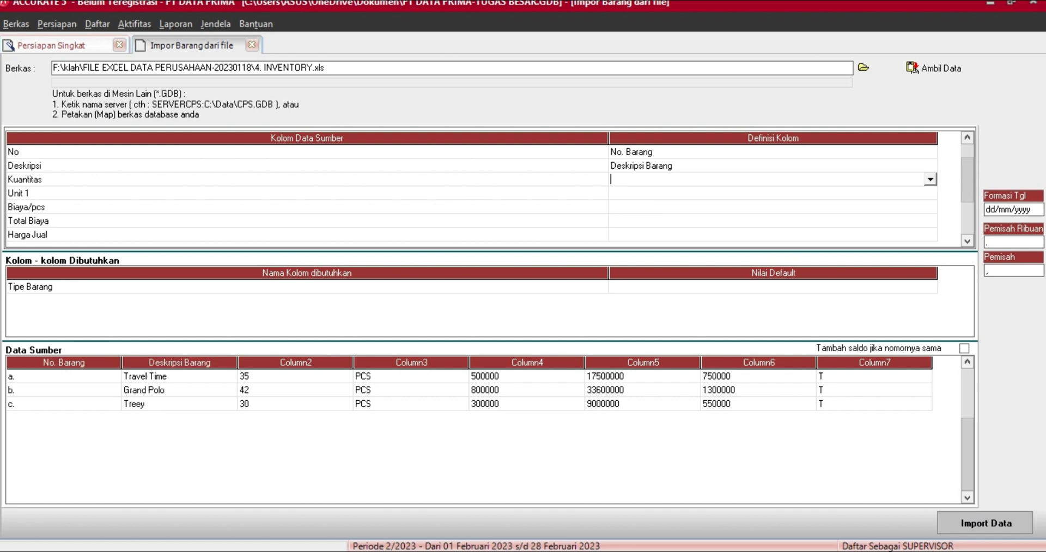
left_click(929, 180)
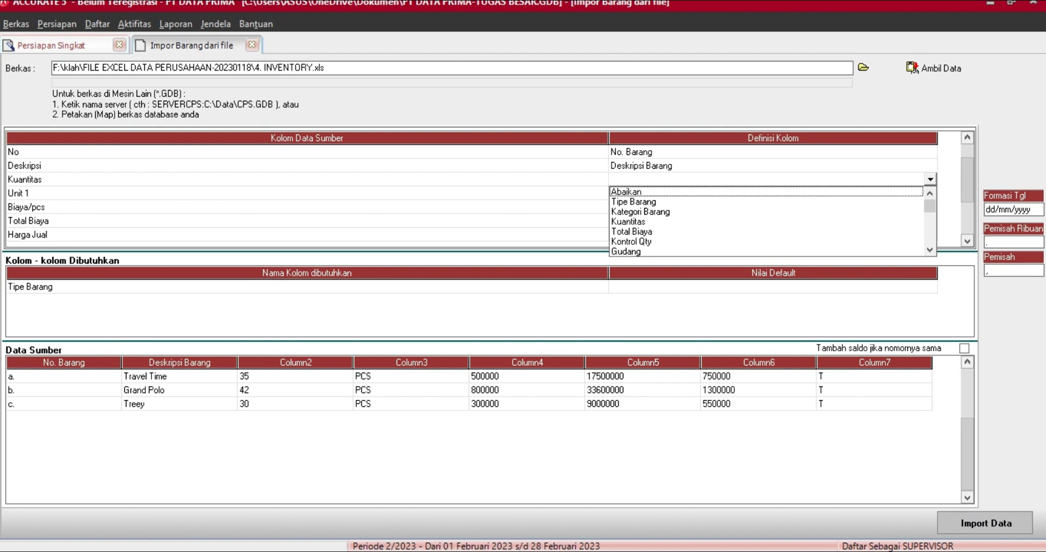
left_click(628, 222)
- Map the Unit 1 column to the Unit 1 field
left_click(772, 194)
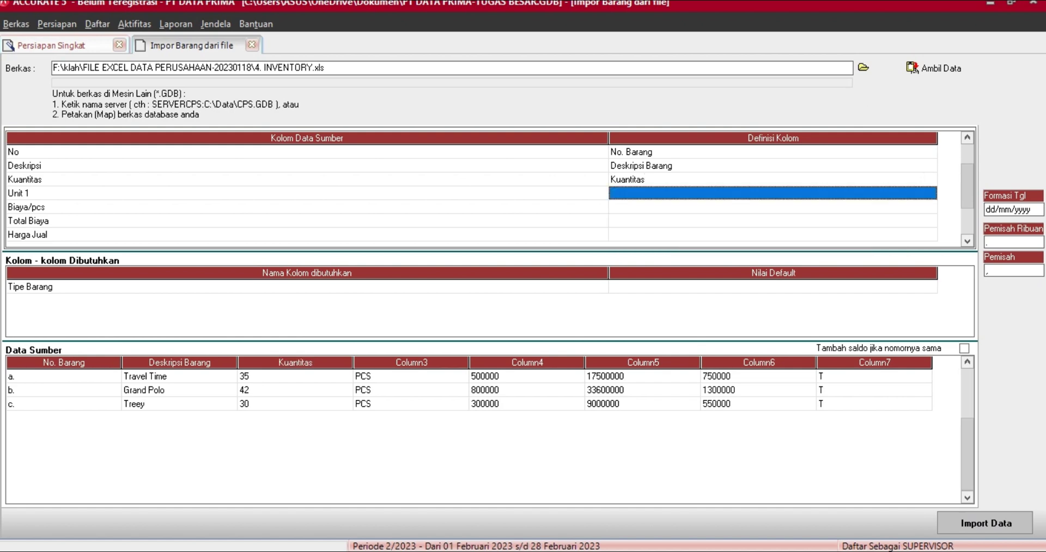
left_click(929, 193)
left_click(929, 193)
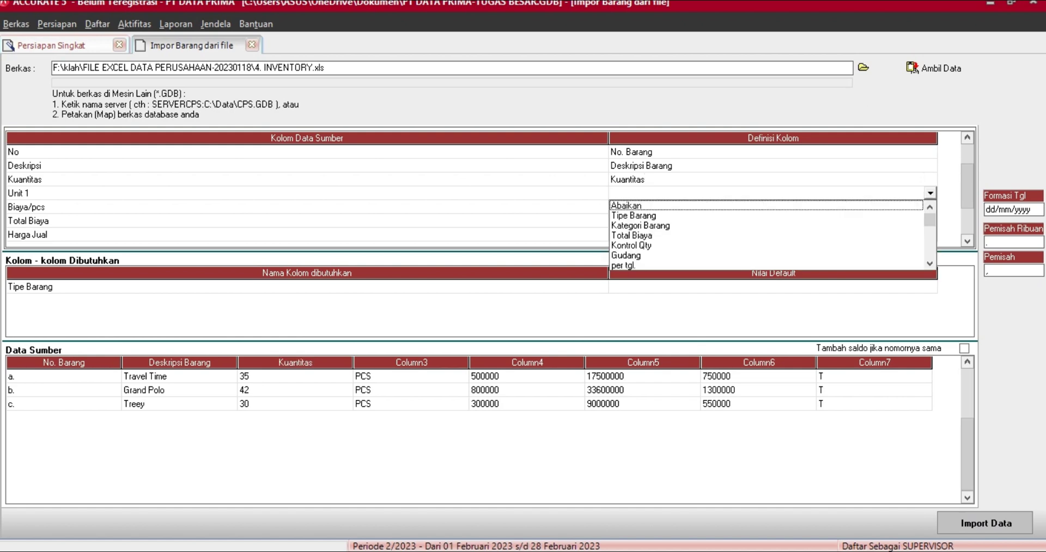
left_click(930, 263)
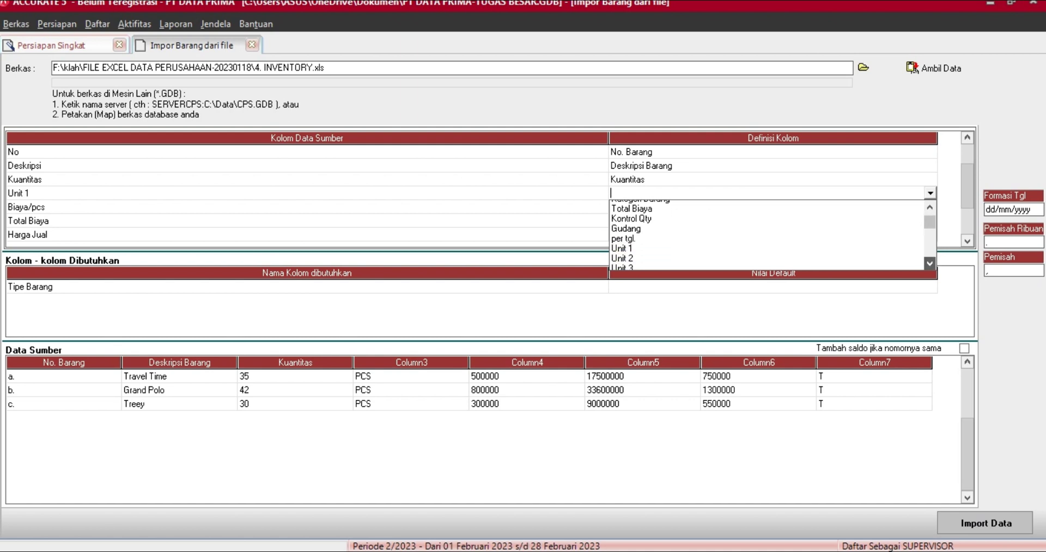
left_click(632, 245)
- Set the Biaya/pcs column to Abaikan, correcting its mistaken Total Biaya mapping
left_click(929, 207)
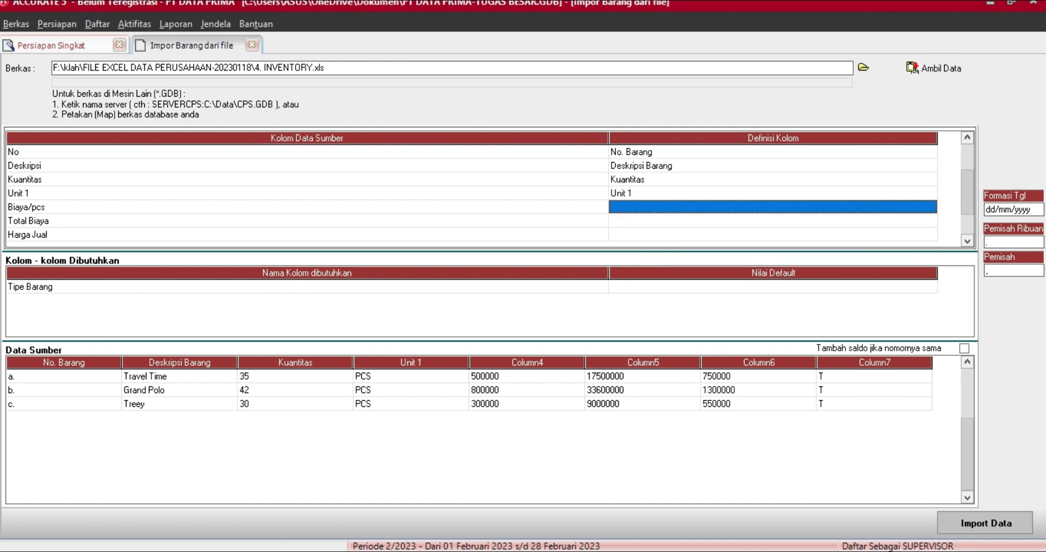
left_click(929, 207)
left_click(930, 207)
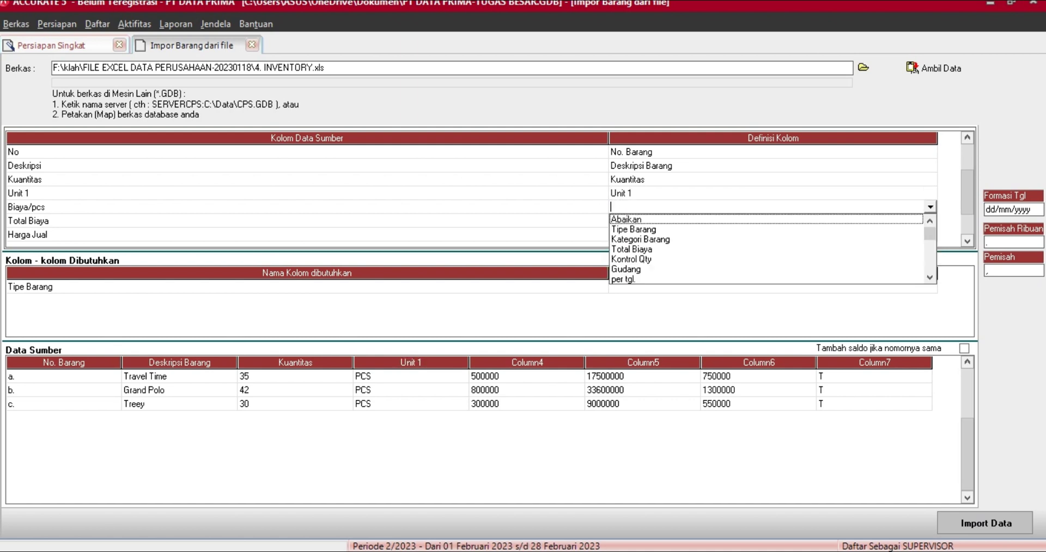
left_click(632, 249)
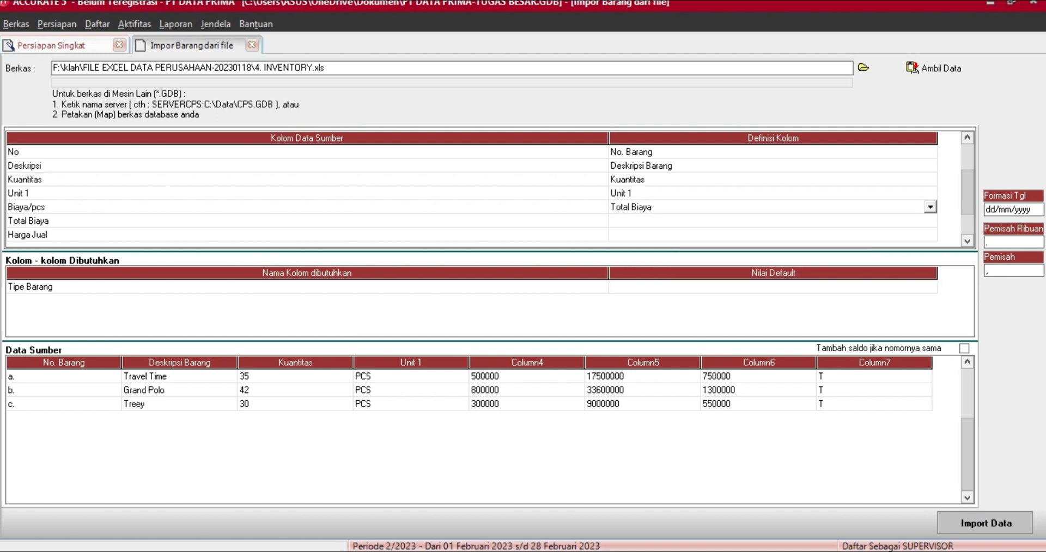
left_click(930, 220)
left_click(930, 220)
left_click(930, 221)
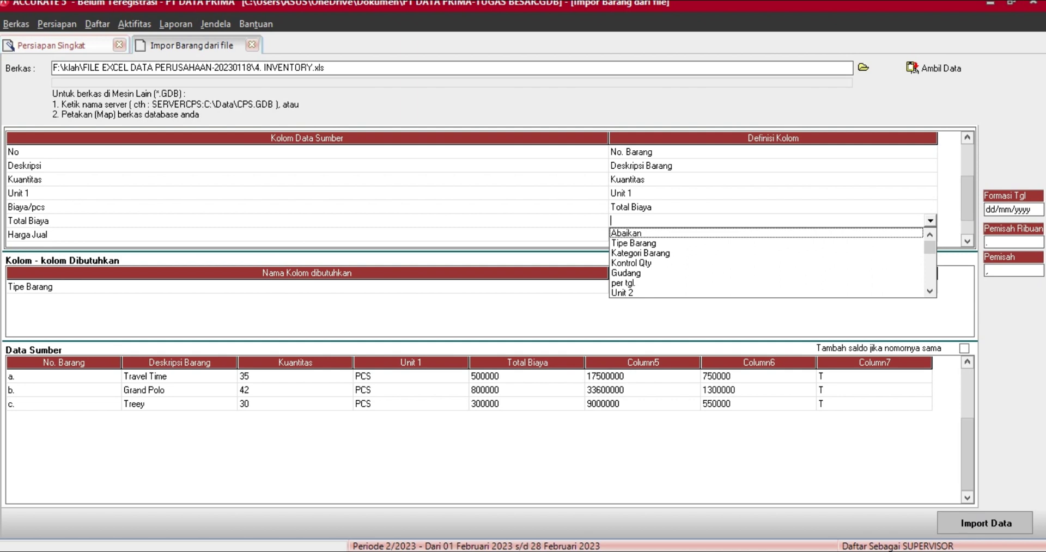
left_click(772, 207)
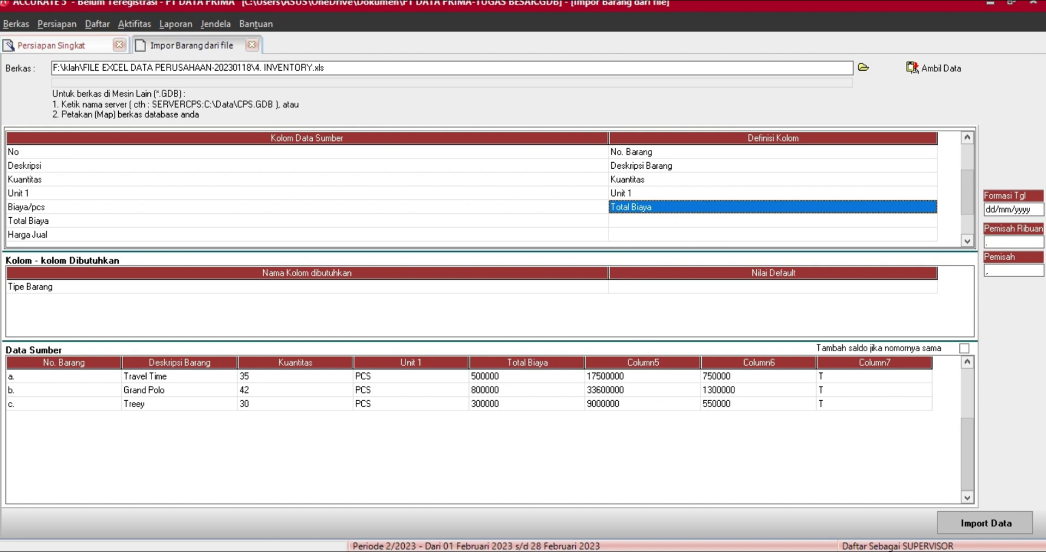
left_click(929, 207)
left_click(930, 207)
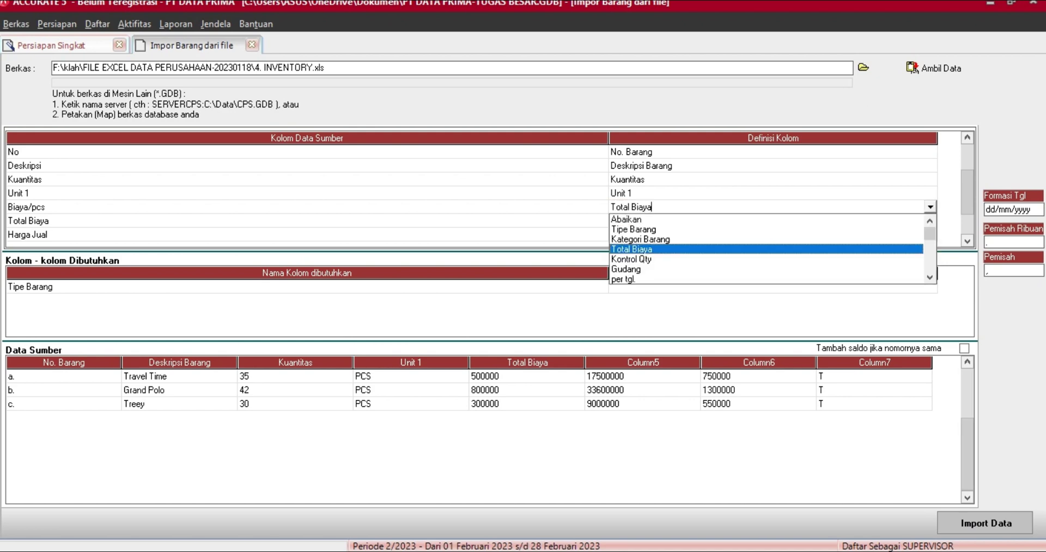
left_click(627, 220)
- Map the Total Biaya column to the Total Biaya field
left_click(929, 221)
left_click(929, 221)
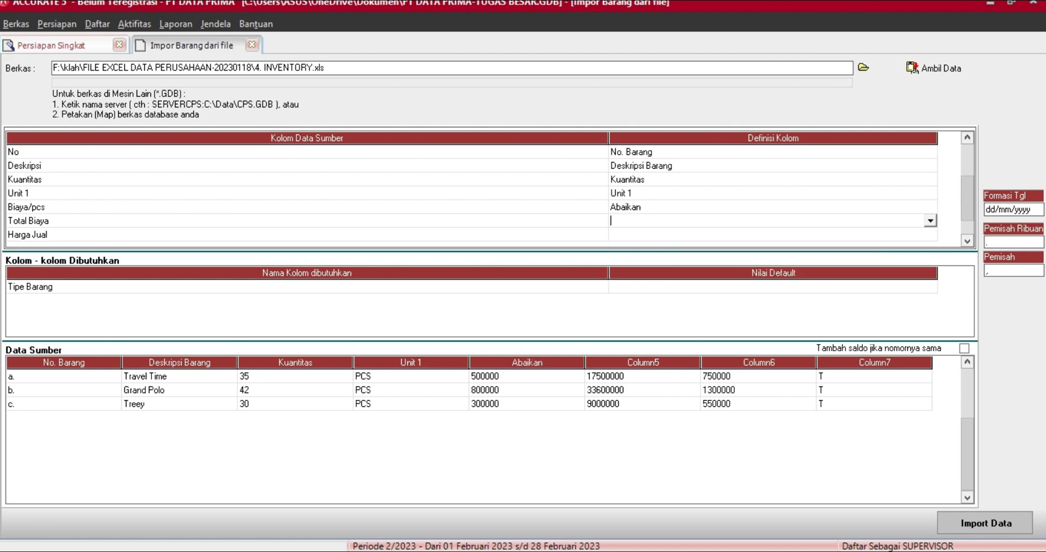
left_click(930, 221)
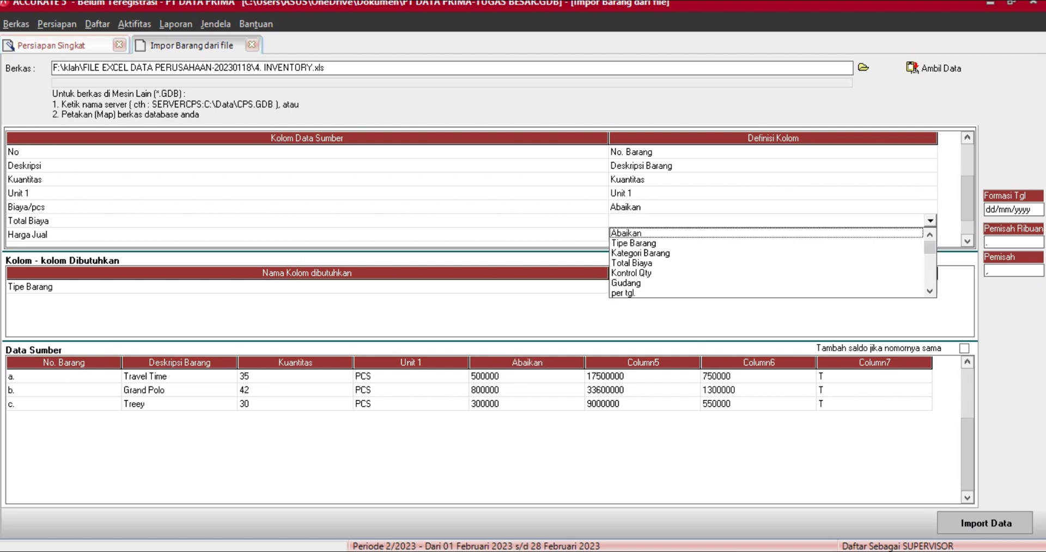
left_click(632, 263)
- Map the Harga Jual column to Def. Harga Jual 1
left_click(929, 235)
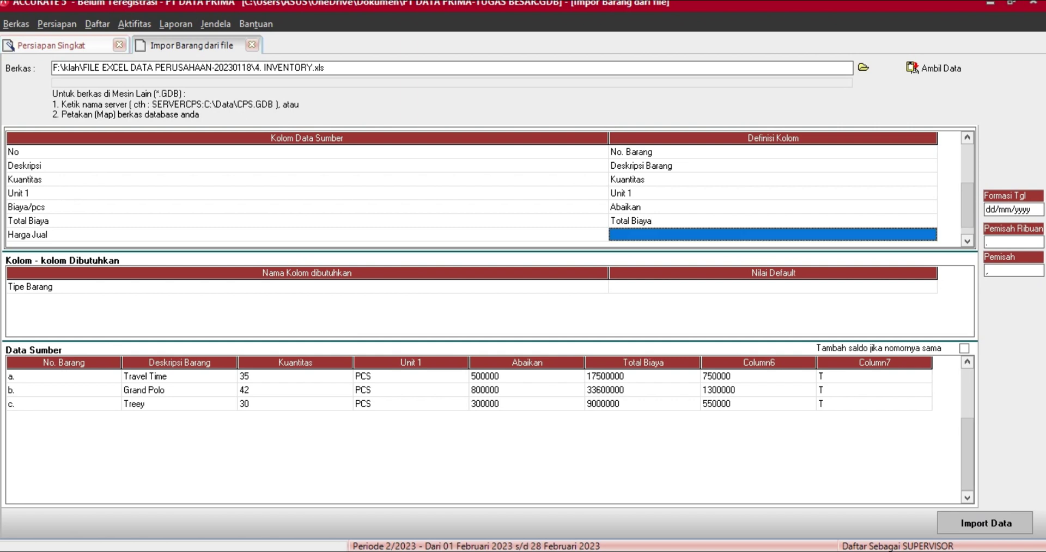
left_click(929, 234)
left_click(926, 221)
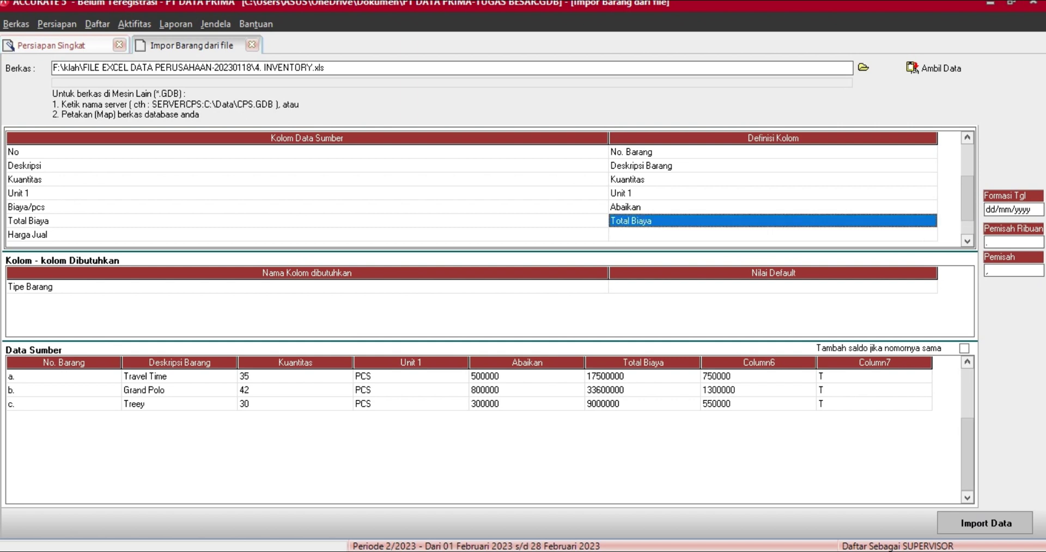
left_click(928, 235)
left_click(929, 234)
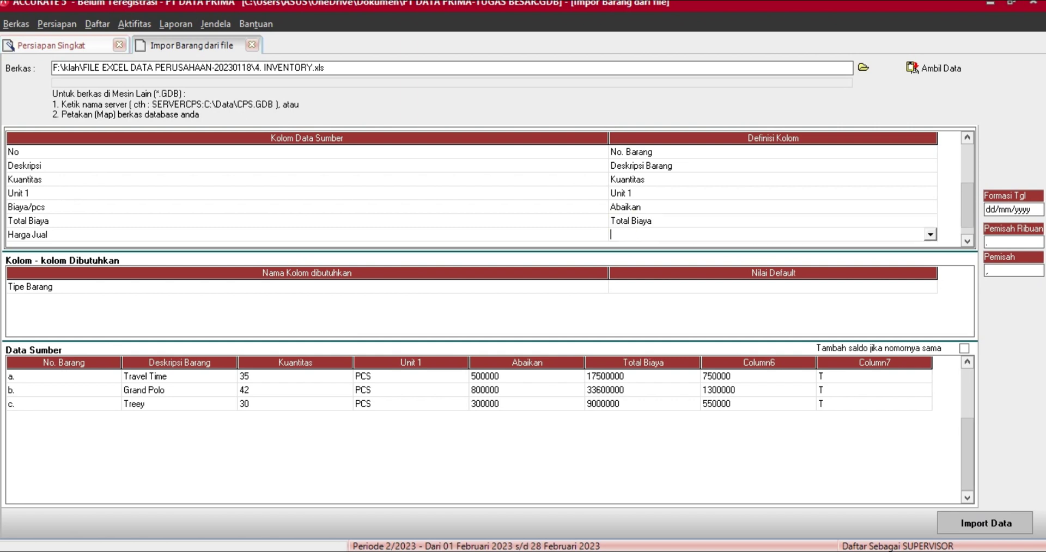
left_click(929, 234)
left_click(929, 306)
left_click(929, 306)
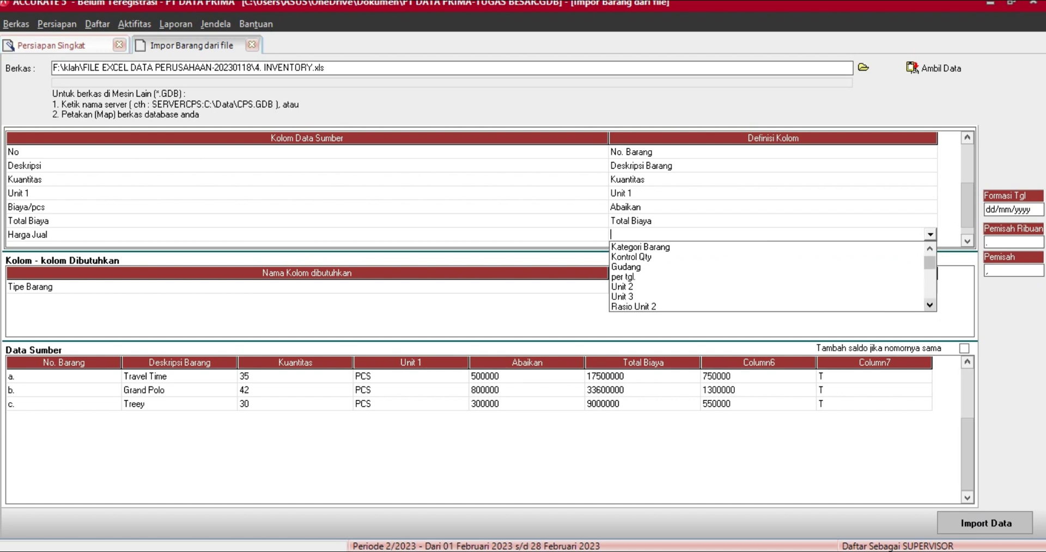
left_click(929, 305)
left_click(930, 306)
left_click(929, 306)
left_click(929, 306)
left_click(929, 305)
left_click(929, 306)
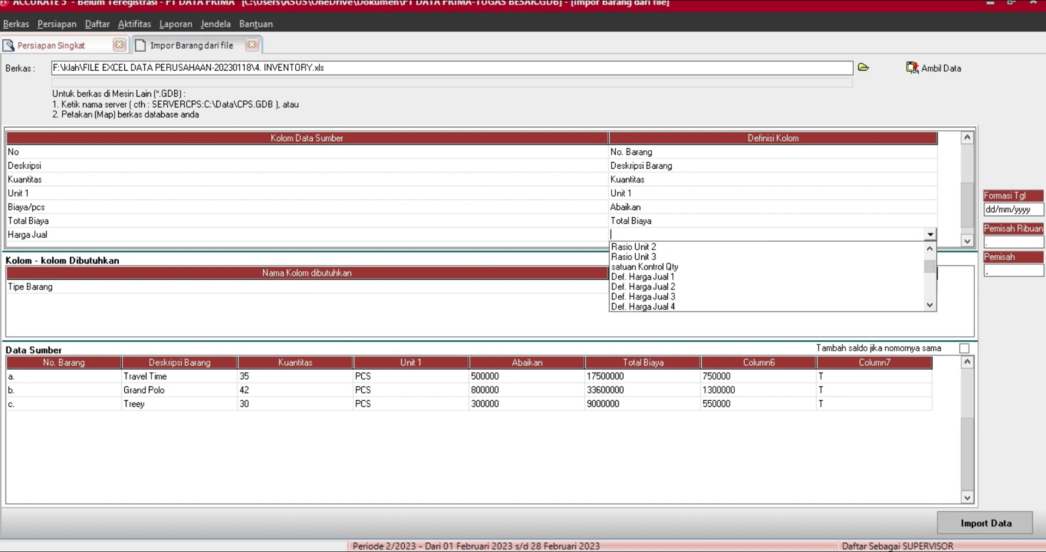
left_click(643, 276)
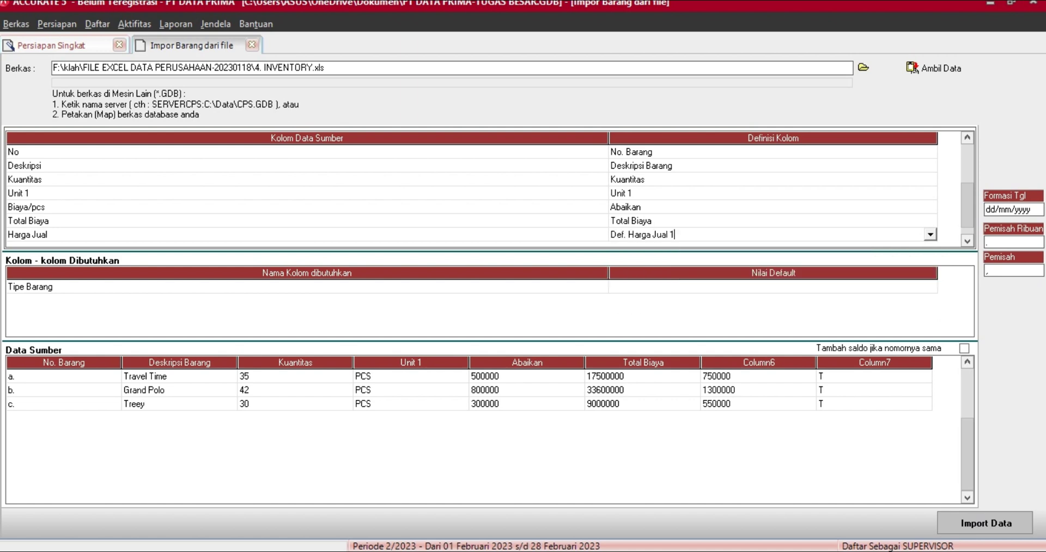
key("Down")
left_click(930, 235)
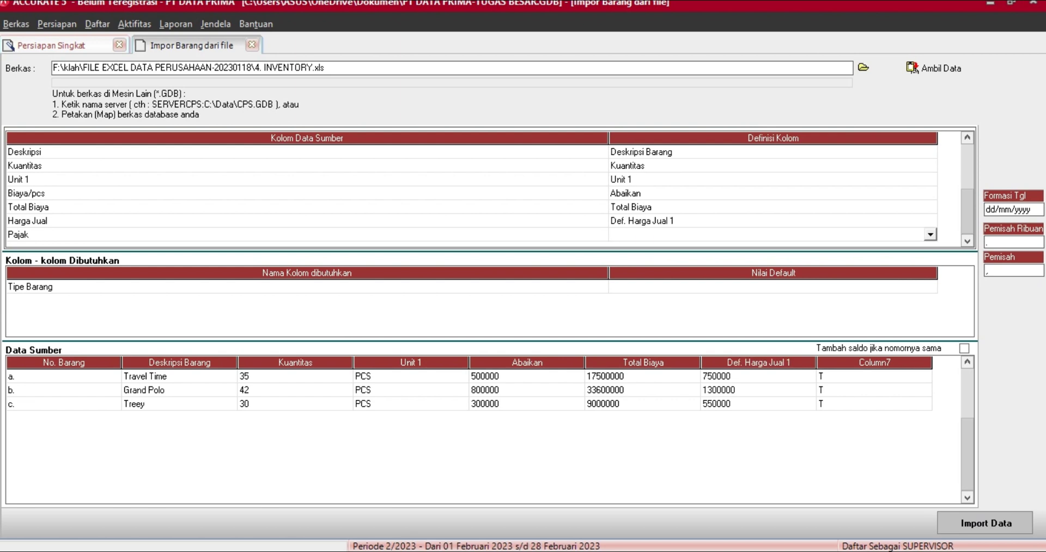
left_click(930, 235)
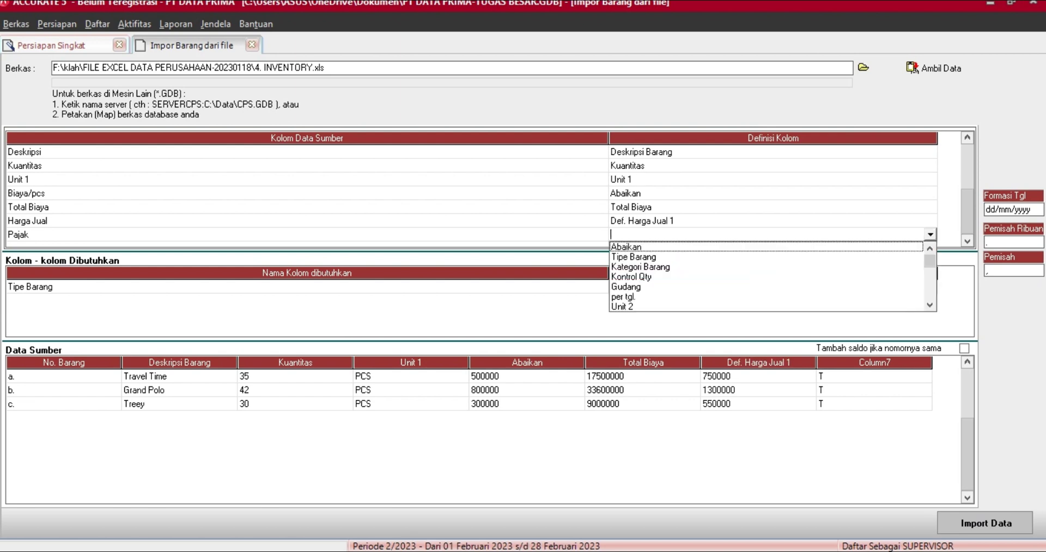
left_click(930, 306)
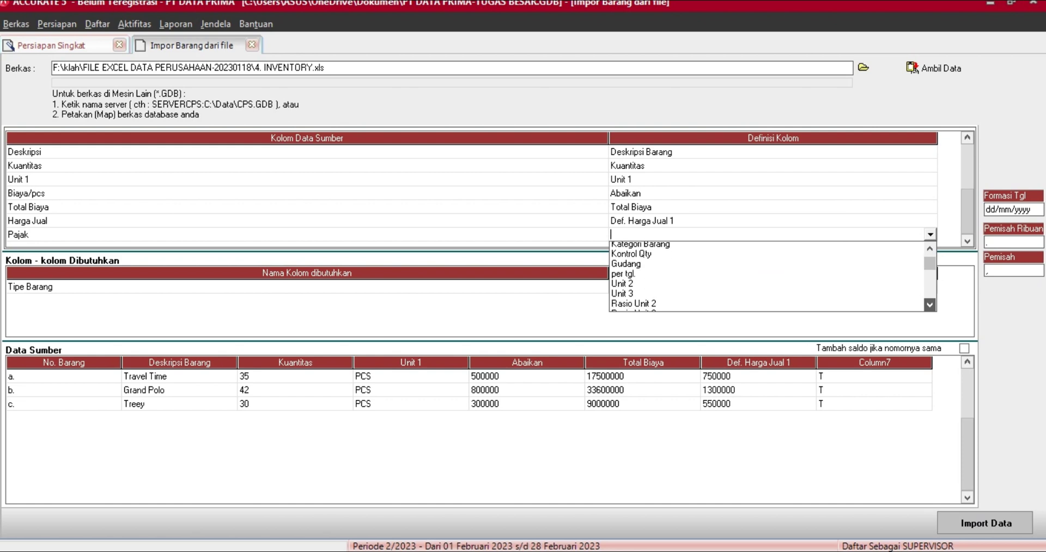
left_click(929, 306)
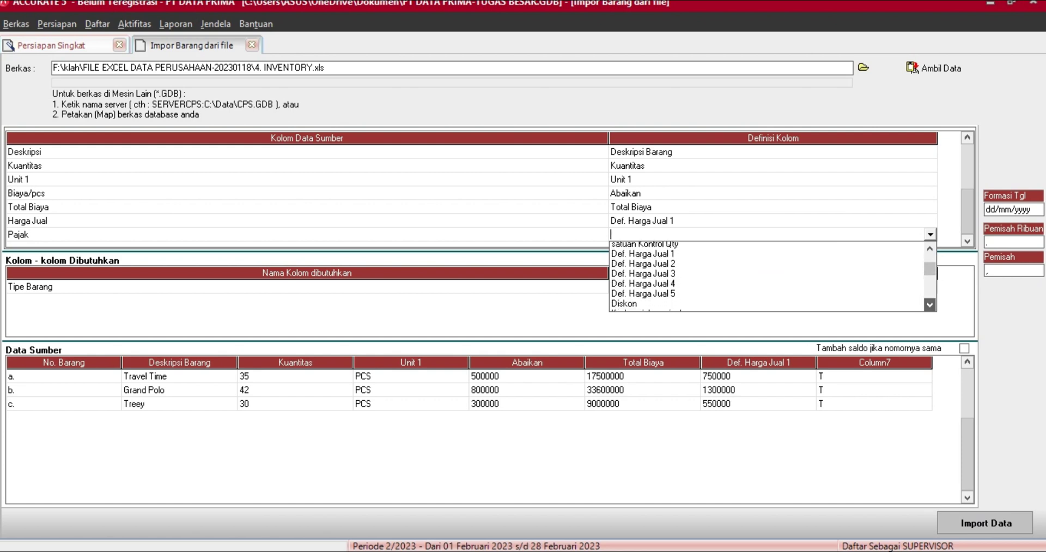
- Map Pajak to Kode pajak penjualan, defining source value T as PPN
left_click(651, 277)
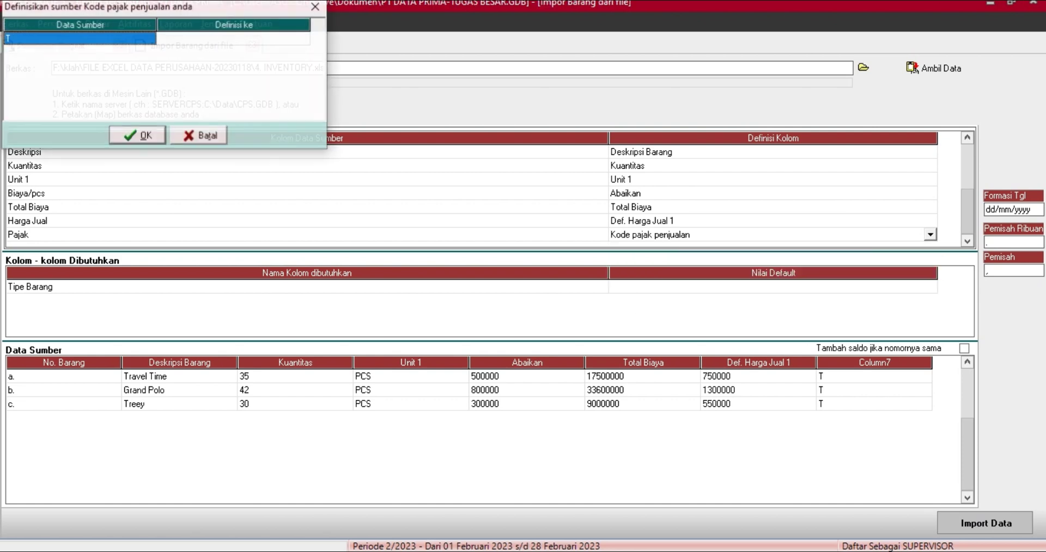
left_click(234, 38)
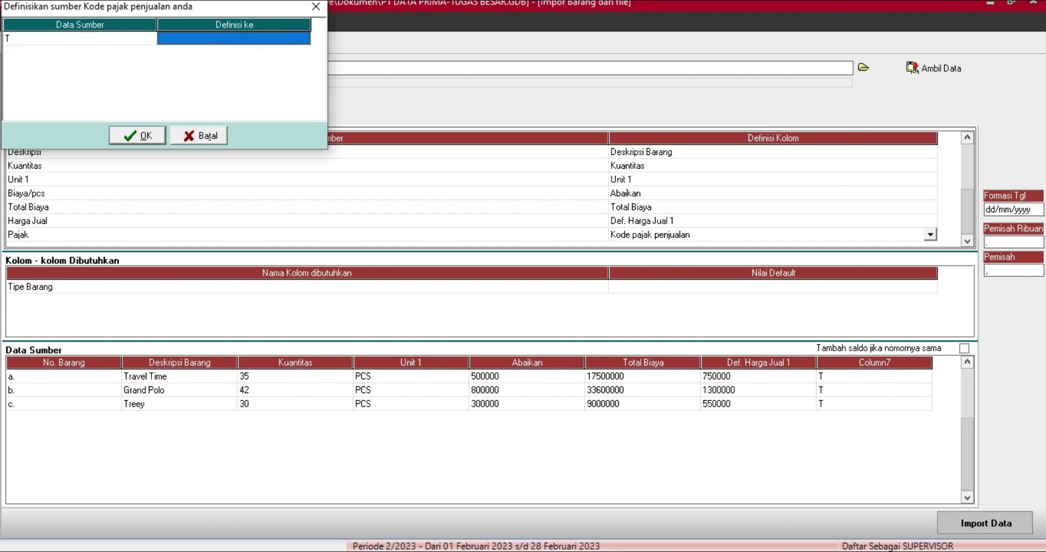
left_click(235, 38)
left_click(304, 39)
left_click(233, 51)
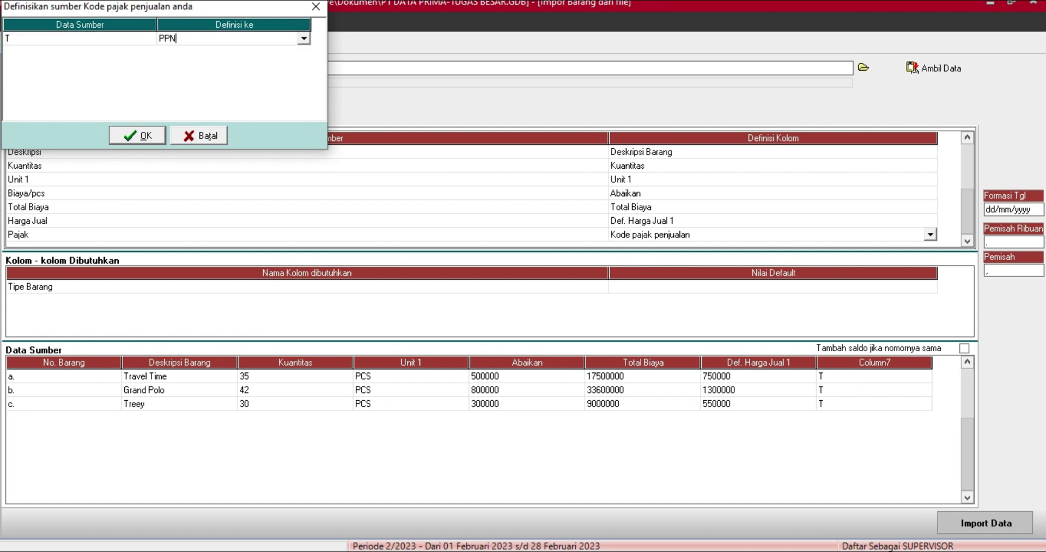
left_click(138, 136)
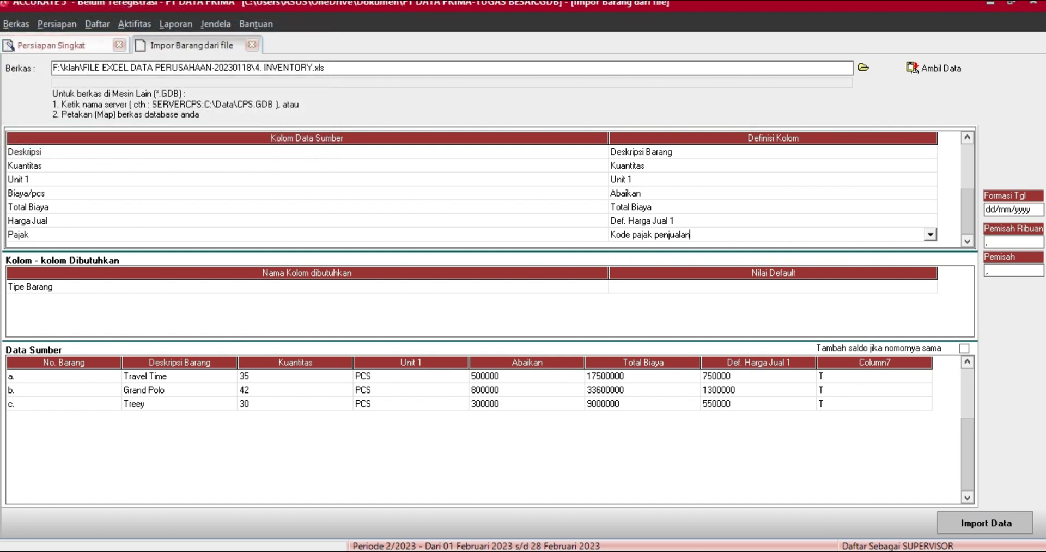
- Make Persediaan the default Tipe Barang and review the finished column mappings
double_click(774, 287)
left_click(930, 287)
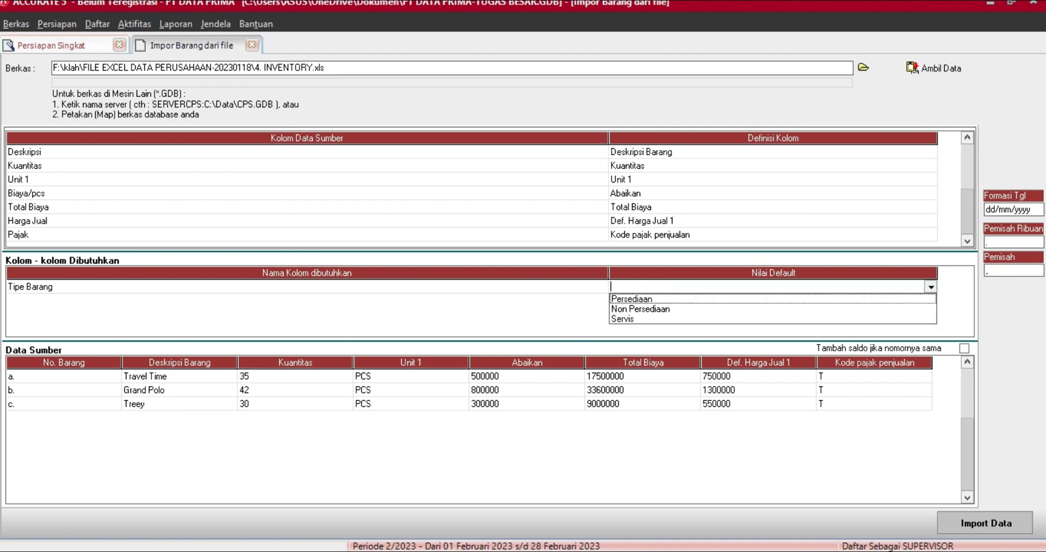
left_click(773, 299)
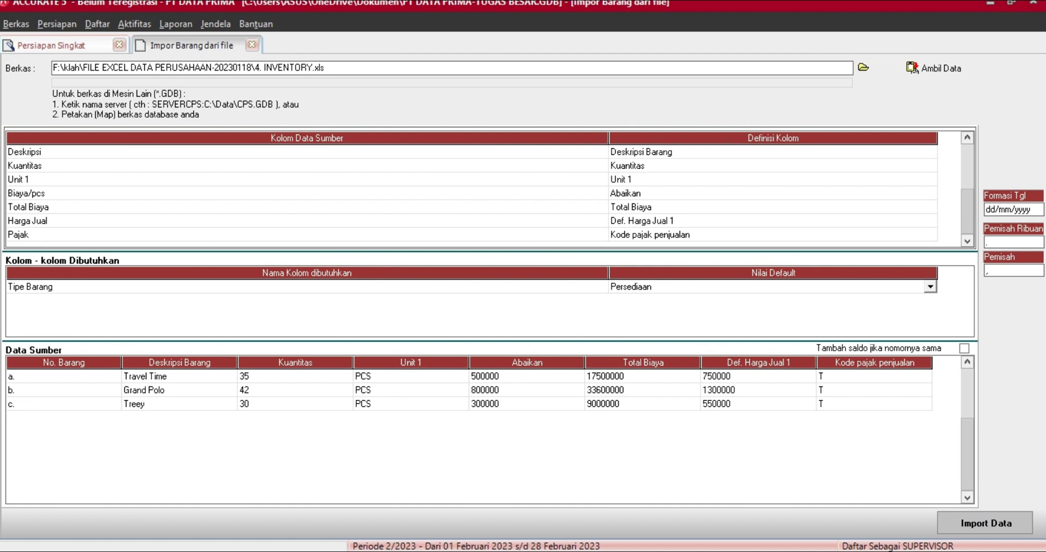
left_click(773, 234)
scroll(774, 207, "up", 5)
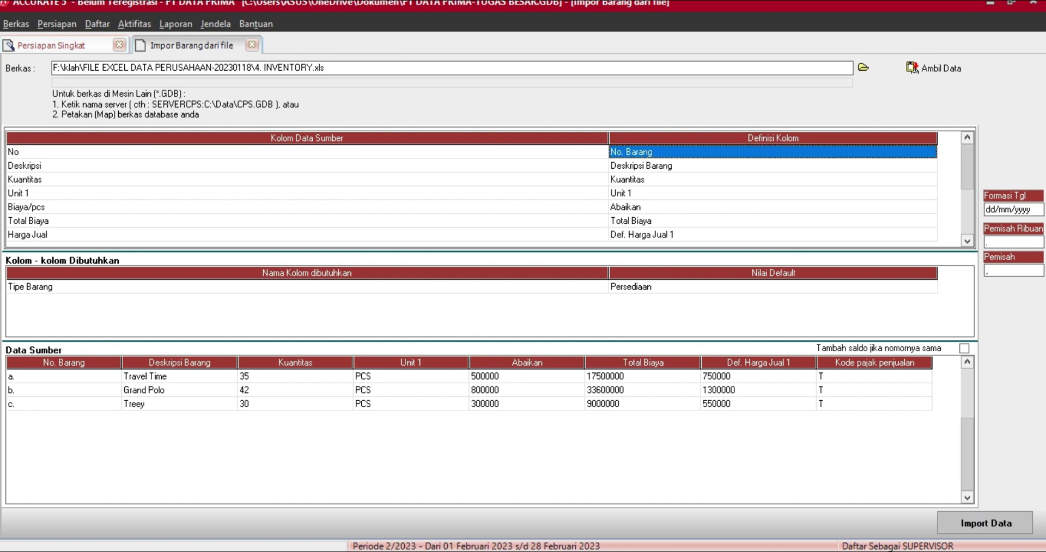
scroll(773, 207, "down", 7)
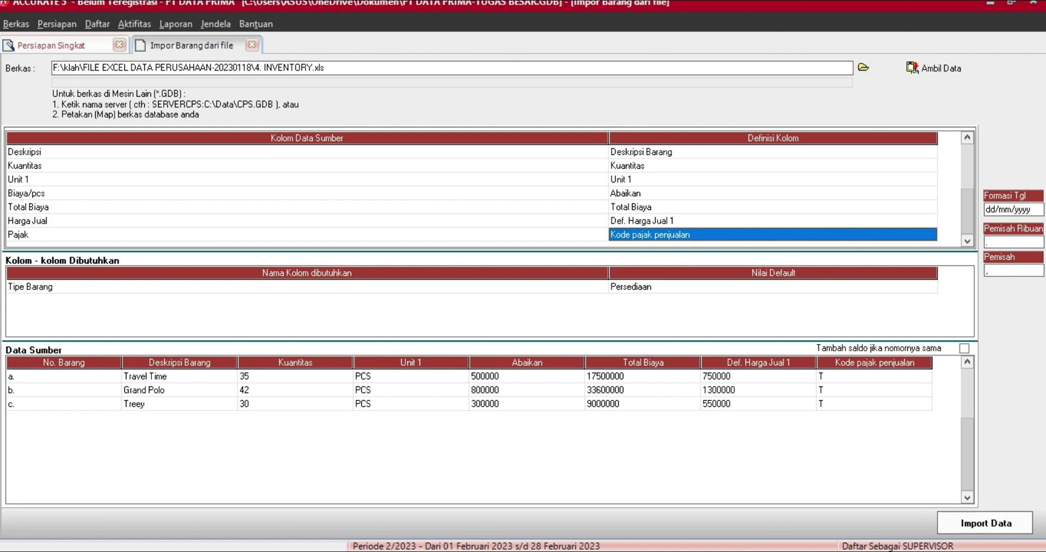
- Import the three inventory items and advance the wizard to step 15, FA Fiskal
left_click(985, 522)
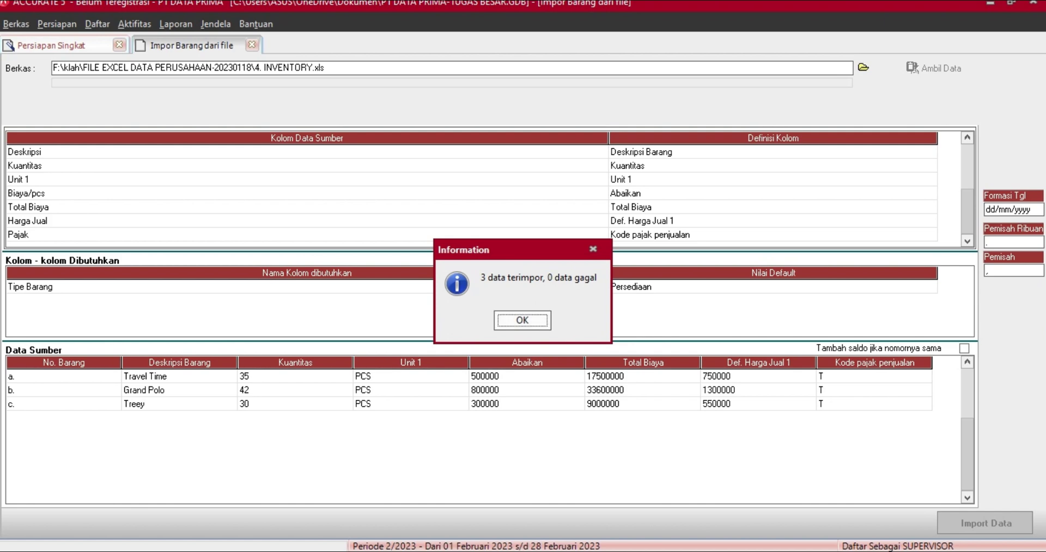
key("Return")
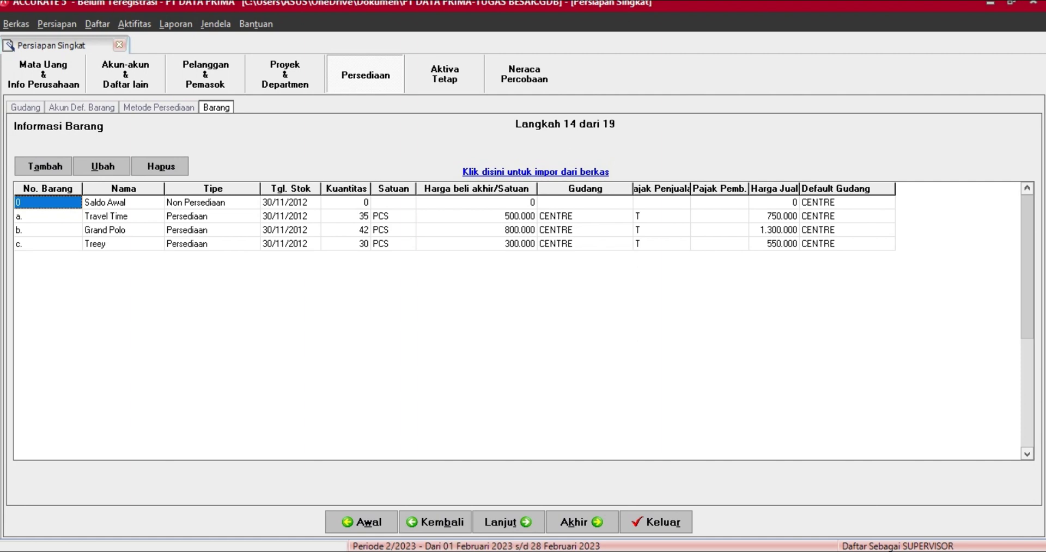
left_click(508, 522)
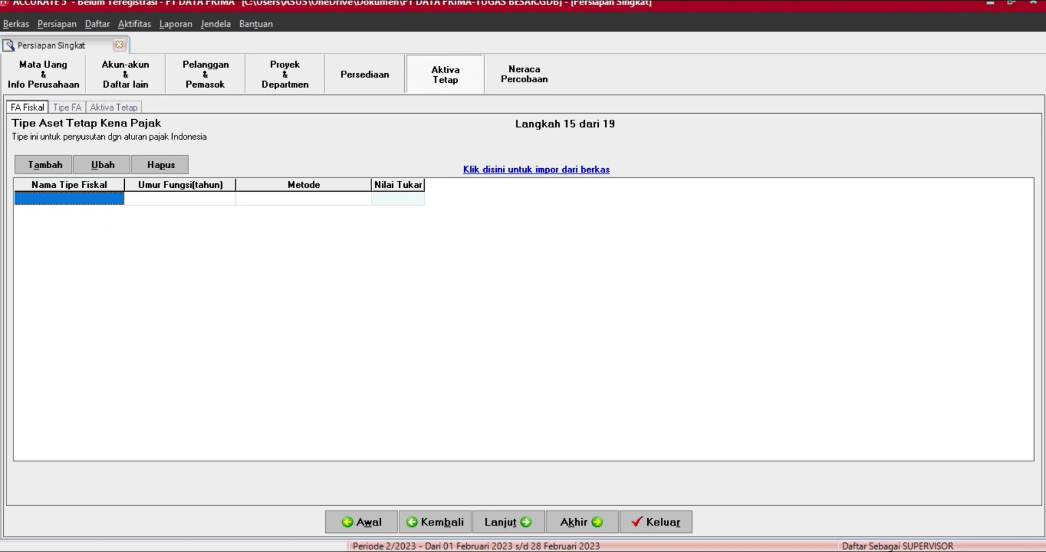
- Start a tax fixed asset import and open the '5. TAX Fixed asset' Excel (*.xls) workbook
left_click(536, 169)
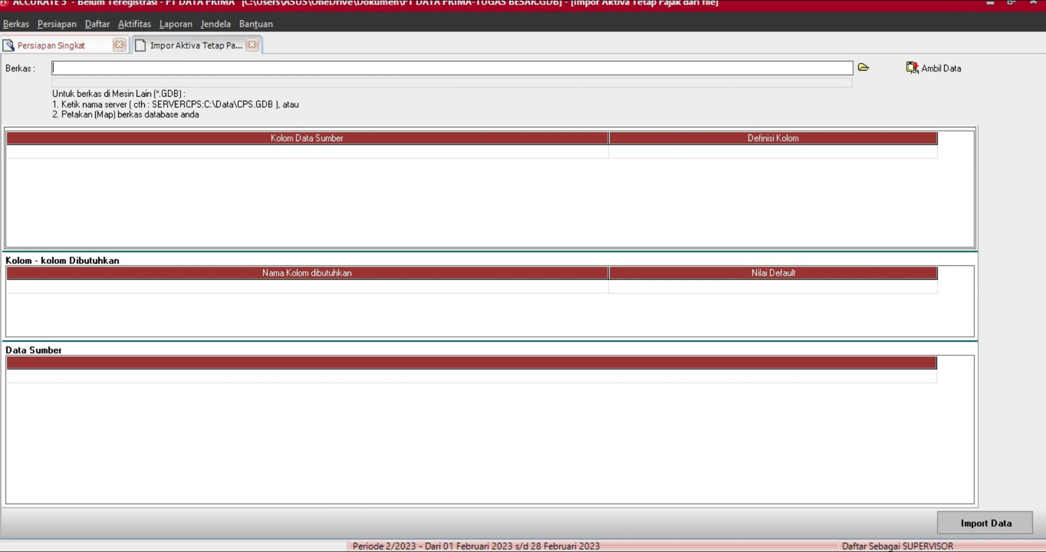
left_click(862, 67)
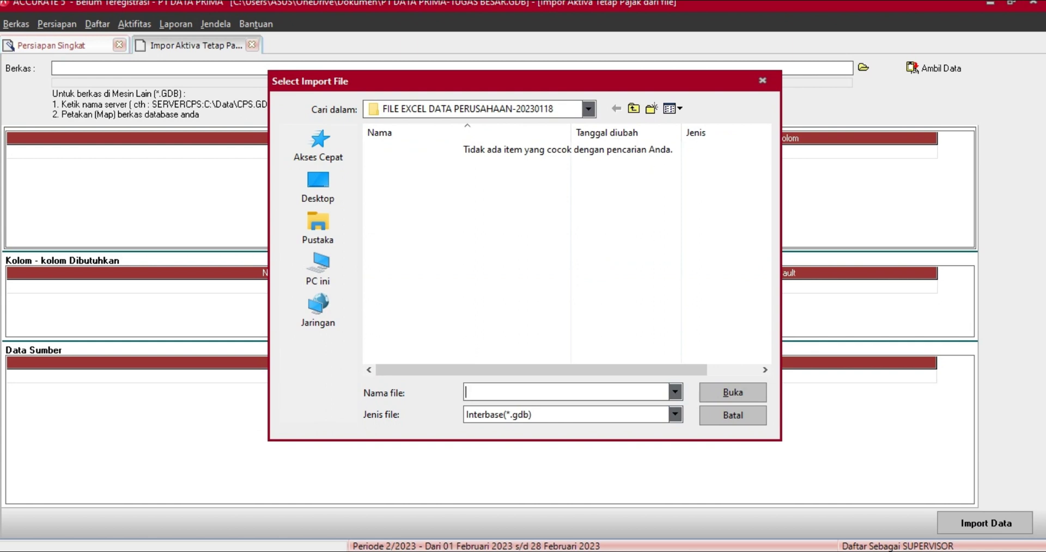
left_click(674, 415)
left_click(504, 441)
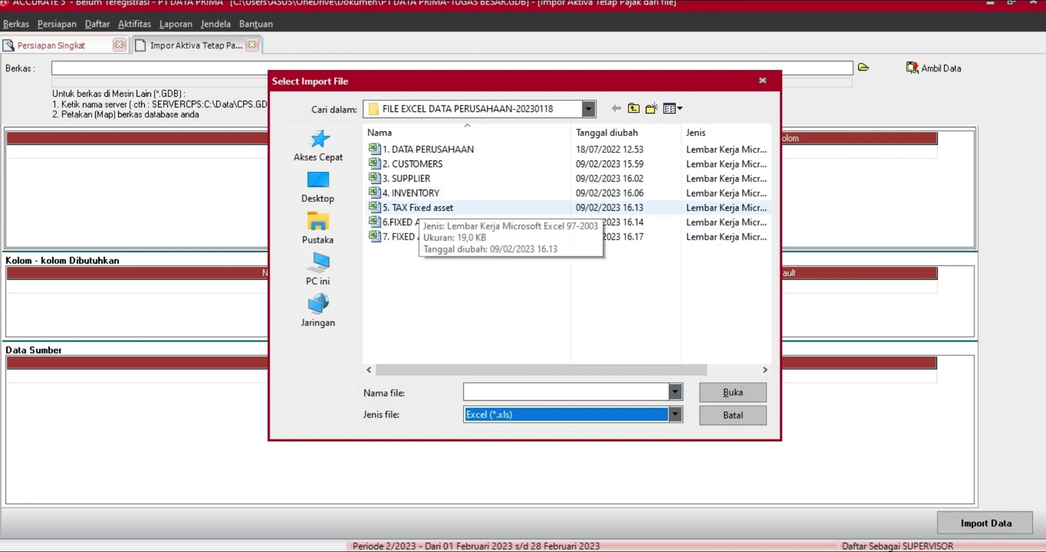
left_click(417, 208)
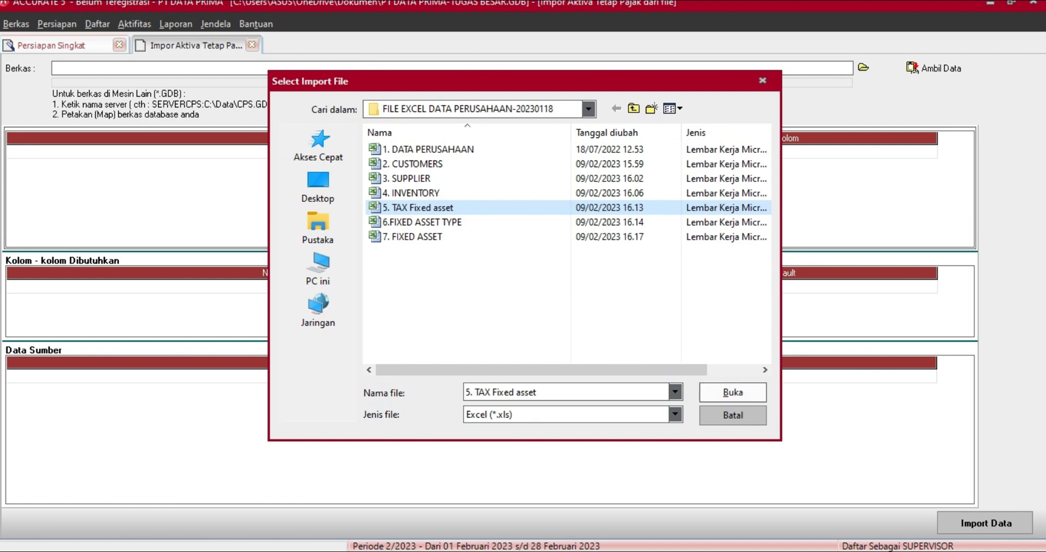
left_click(732, 392)
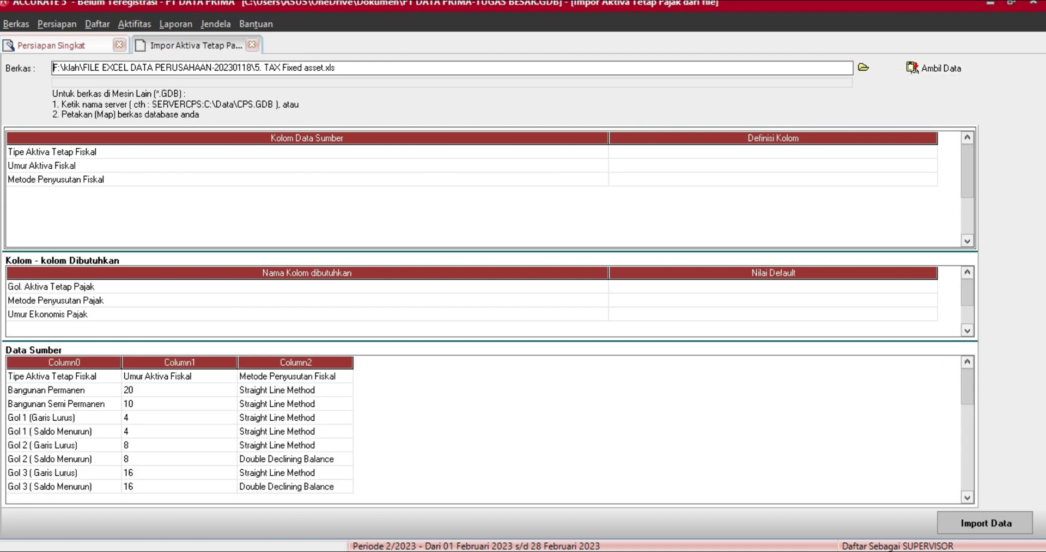
- Delete the header row from the Data Sumber source data
left_click(52, 152)
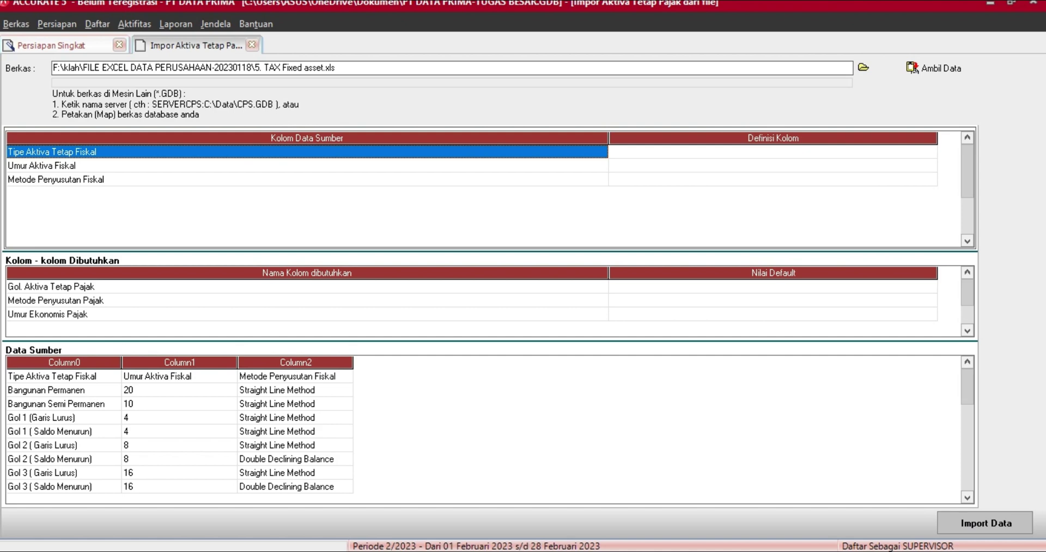
left_click(103, 376)
left_click(104, 377)
left_click(139, 377)
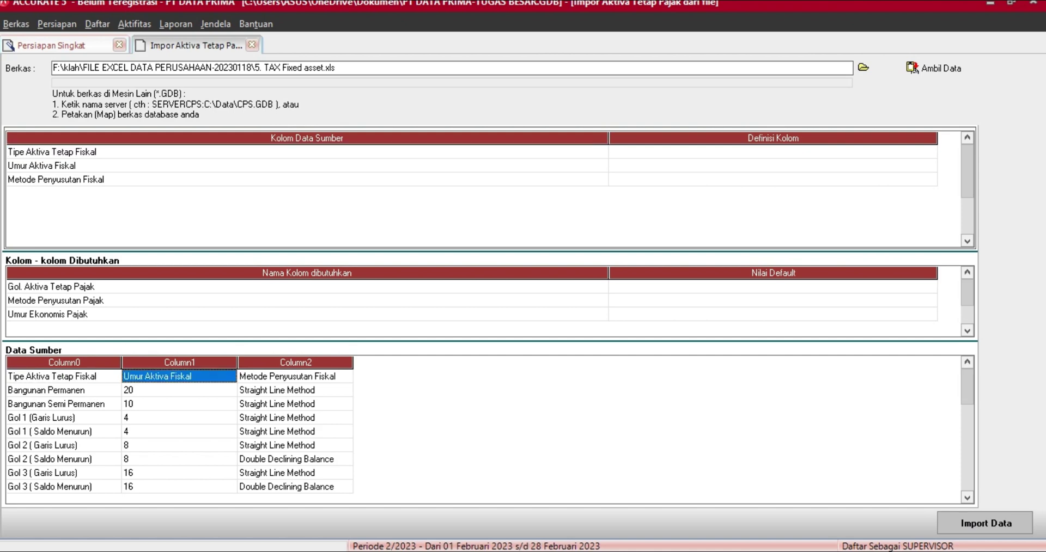
right_click(138, 377)
left_click(175, 403)
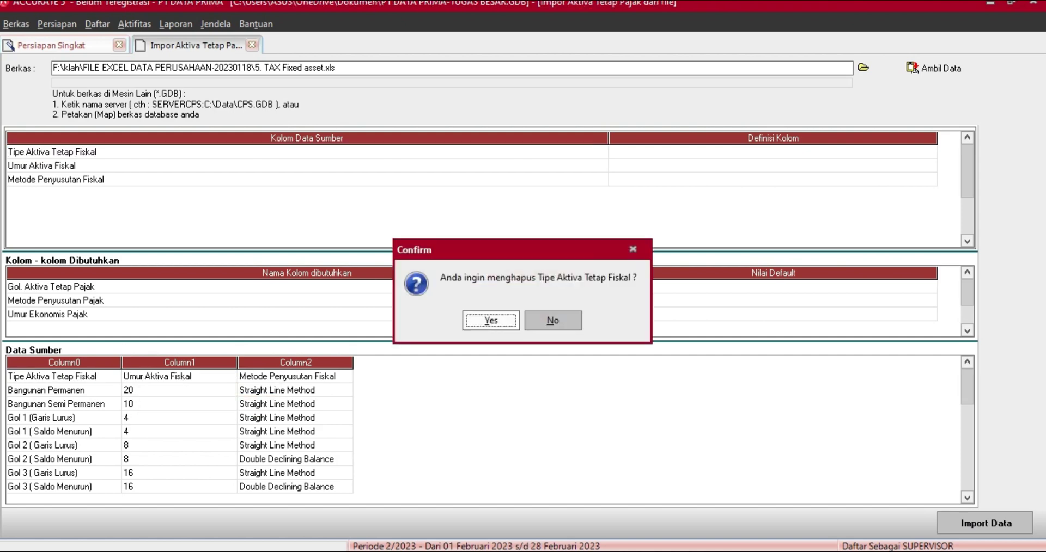
left_click(492, 320)
- Map the columns to Gol. Aktiva Tetap Pajak, Umur Ekonomis Pajak and Metode Penyusutan Pajak
left_click(929, 152)
left_click(929, 152)
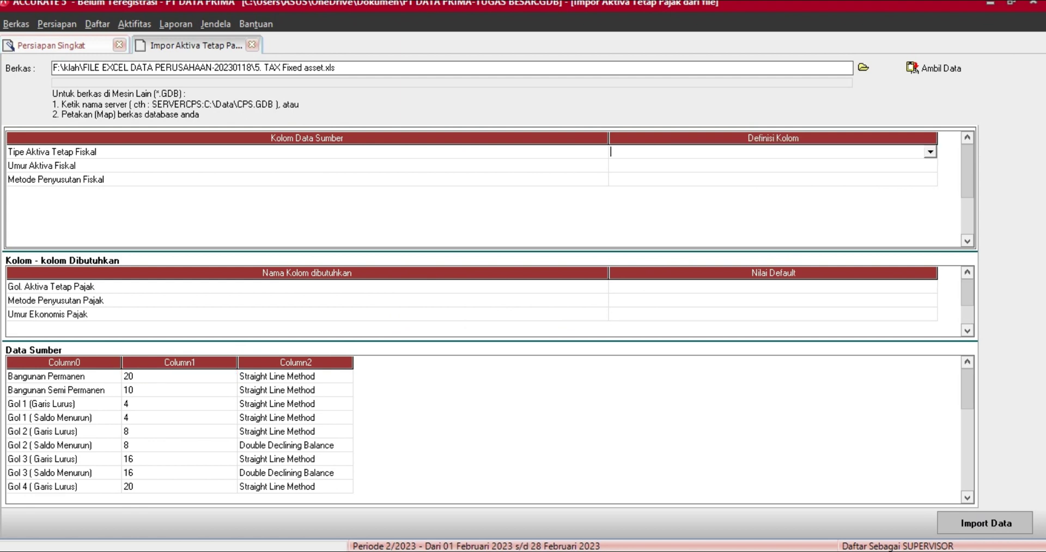
left_click(931, 152)
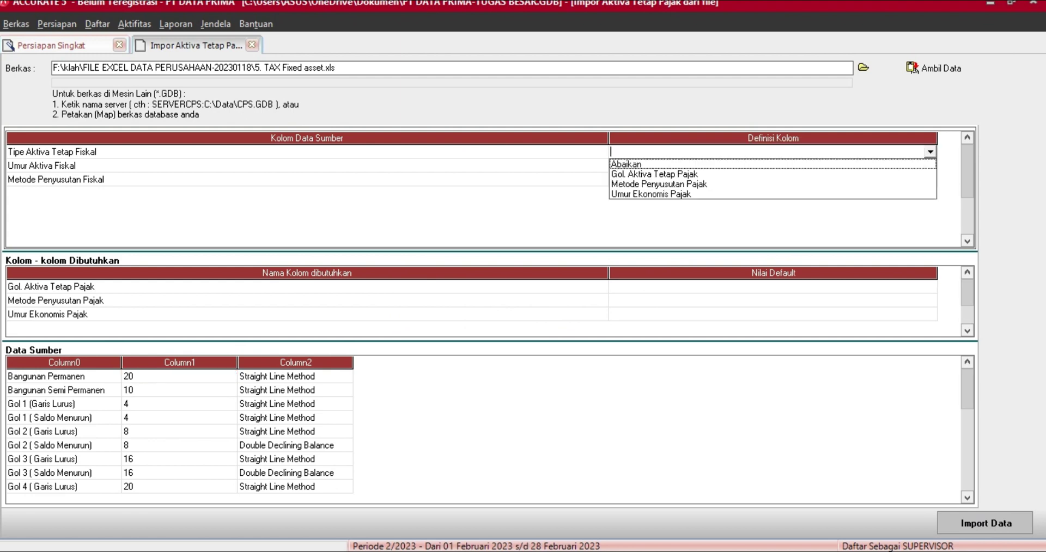
key("Down")
key("Return")
left_click(929, 165)
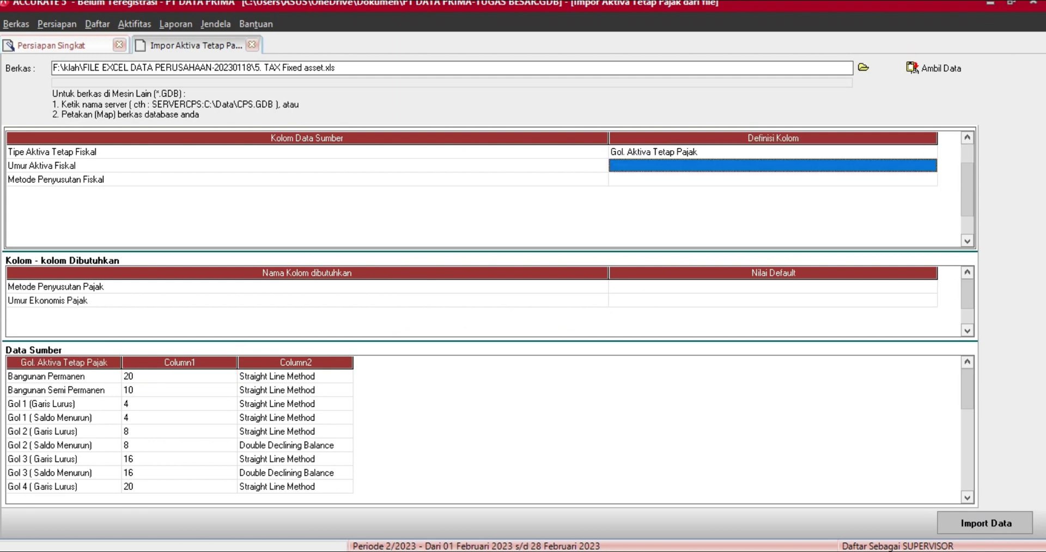
left_click(929, 166)
left_click(930, 165)
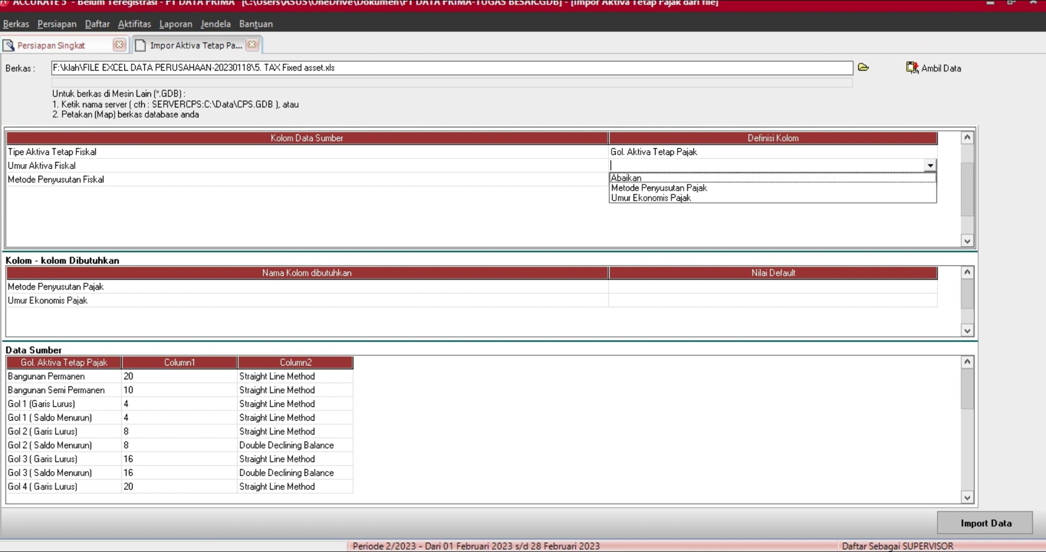
left_click(651, 199)
left_click(929, 180)
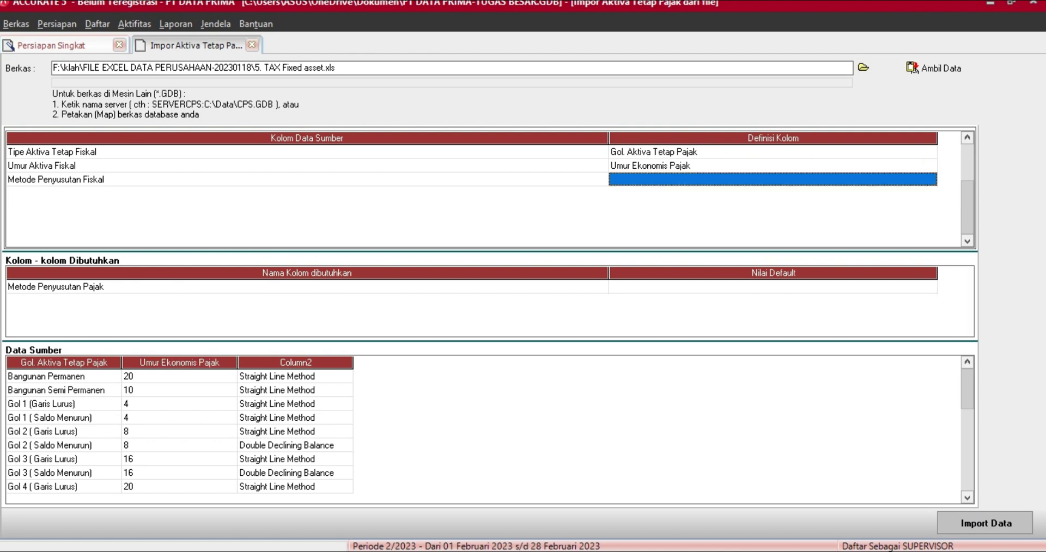
left_click(929, 179)
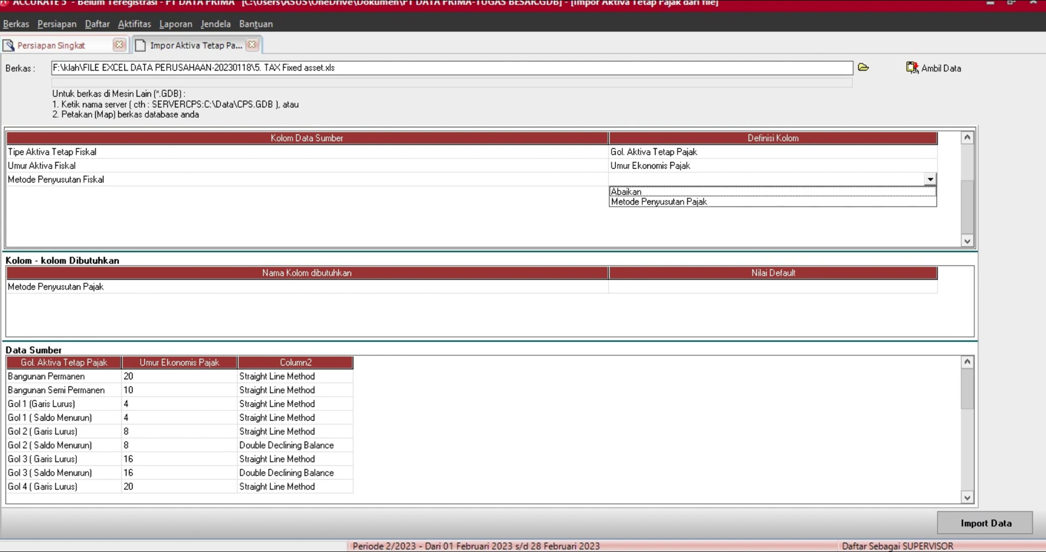
left_click(659, 201)
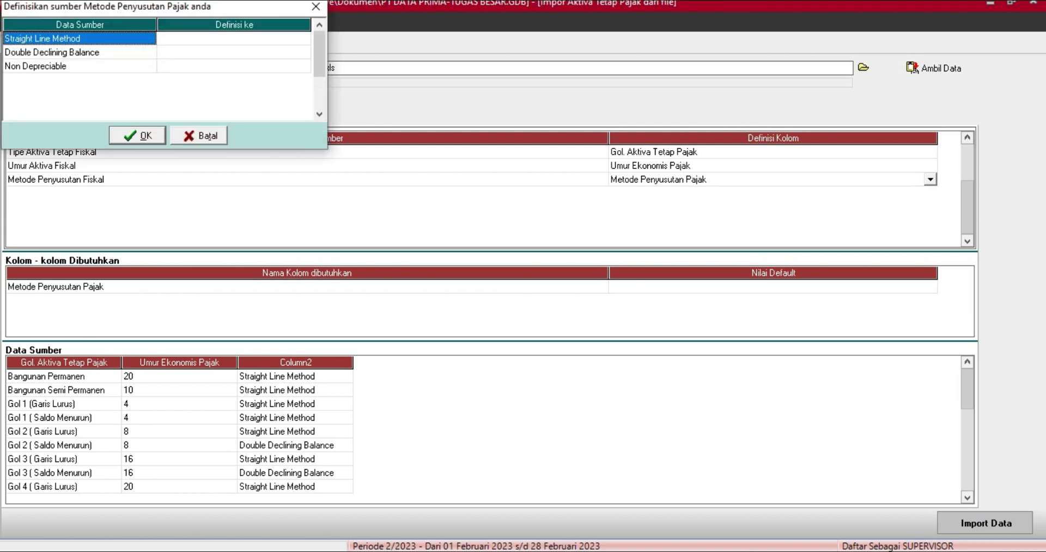
- Define Straight Line as Metode Garis Lurus, Double Declining as Metode Saldo Menurun, Non Depreciable as Tidak terdepresiasi
left_click(235, 38)
left_click(304, 38)
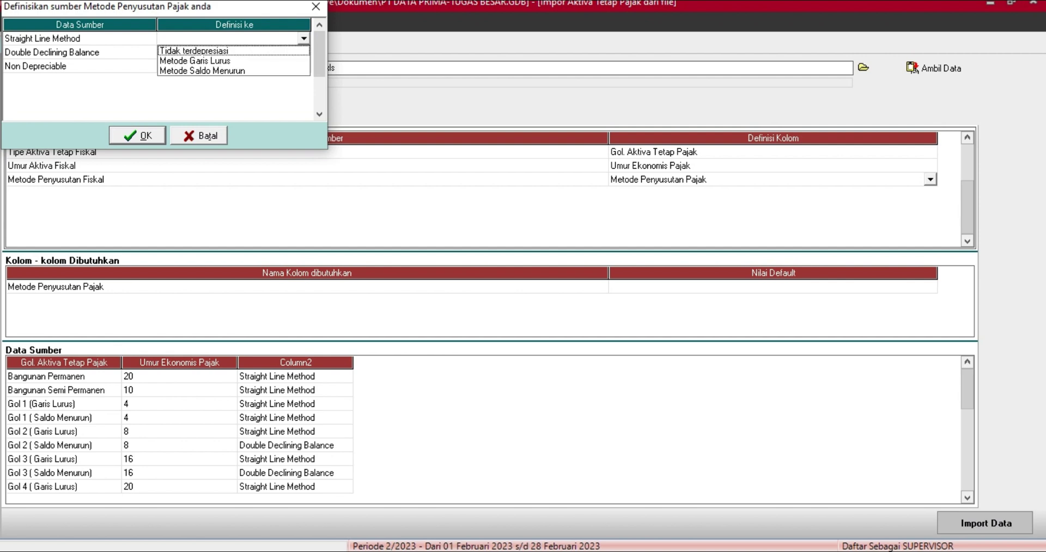
left_click(195, 61)
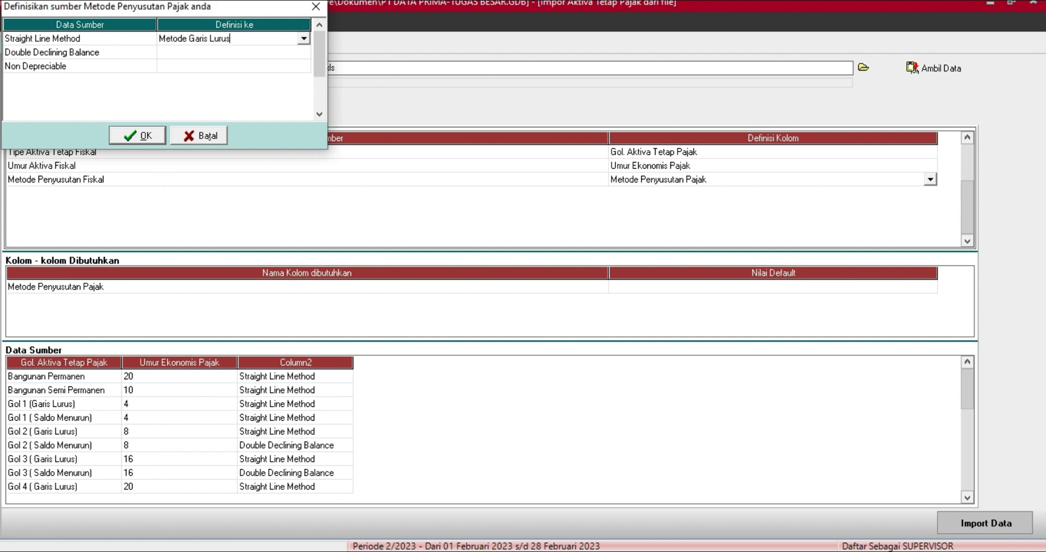
left_click(234, 52)
key("alt+Down")
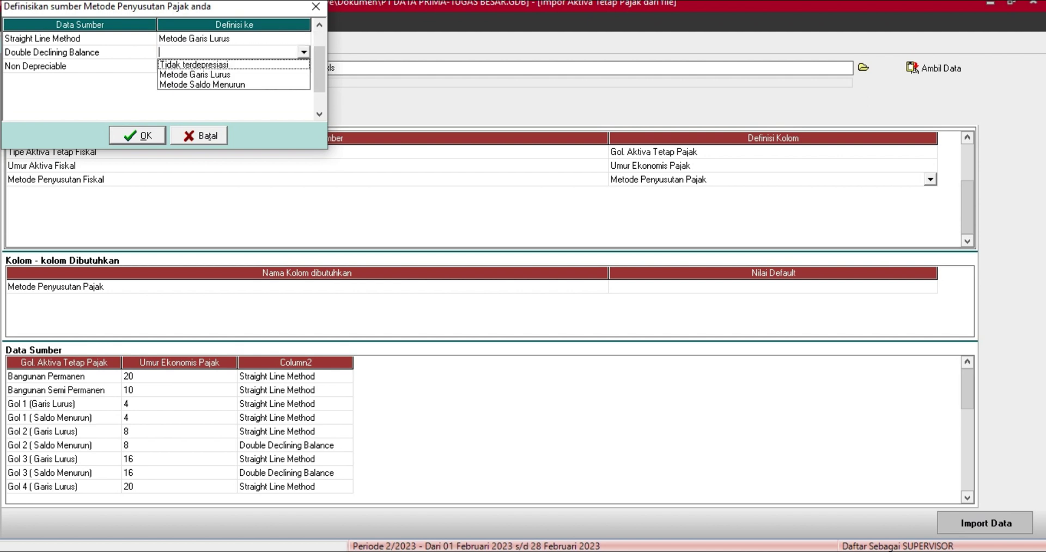
left_click(203, 84)
left_click(234, 66)
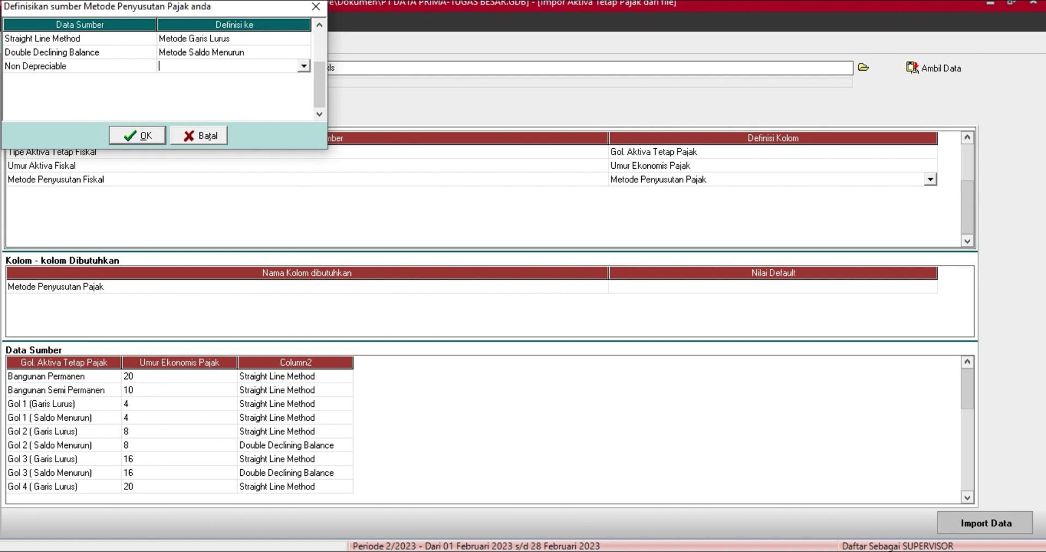
key("alt+Down")
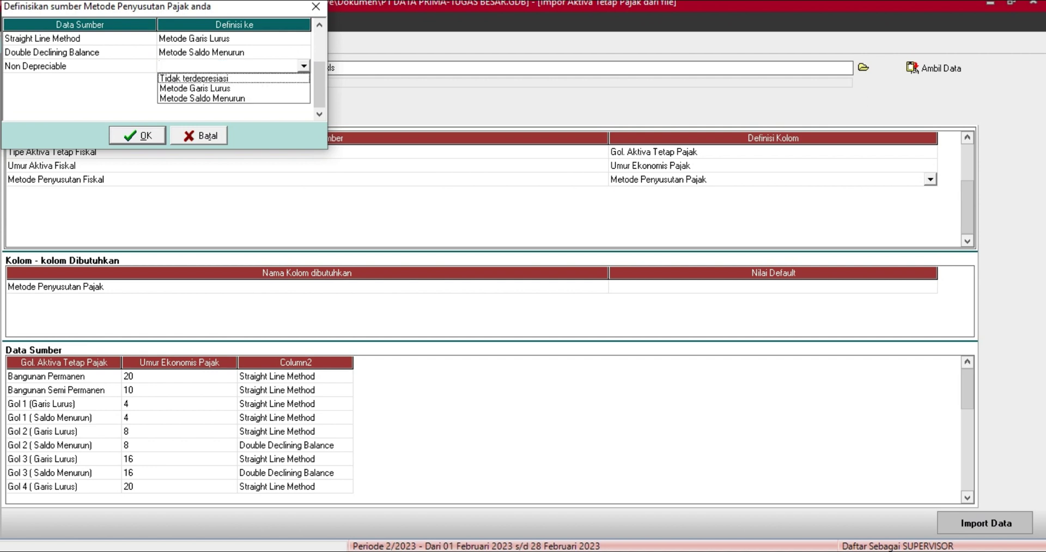
key("Down")
key("Return")
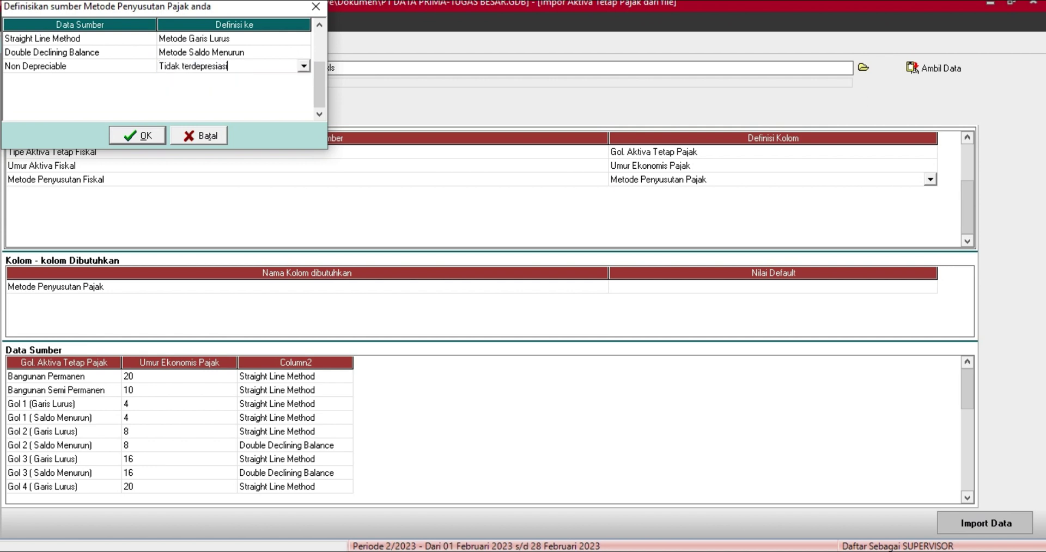
key("Tab")
key("Return")
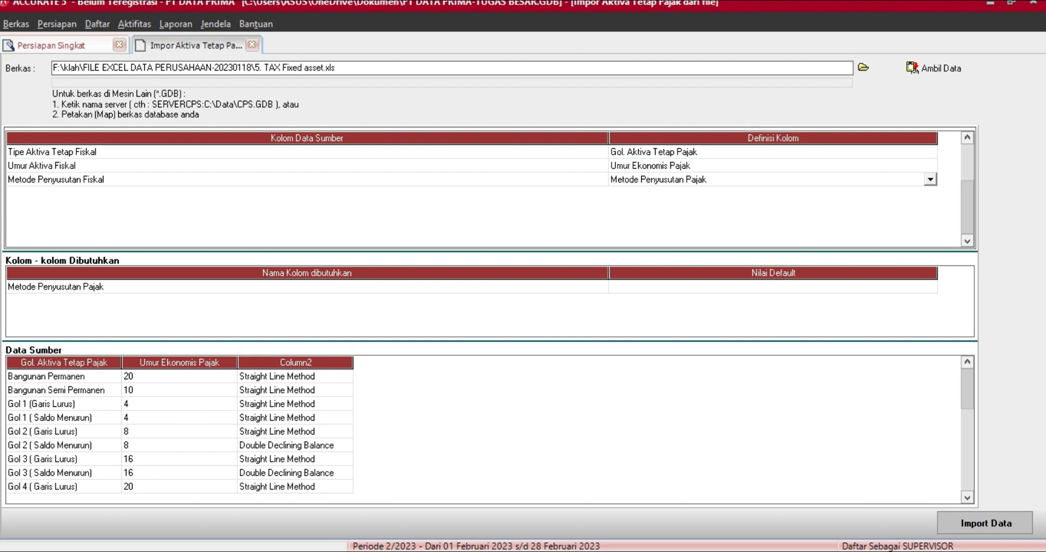
- Commit the mapping, check the source rows, and import all 19 tax fixed asset types
key("Return")
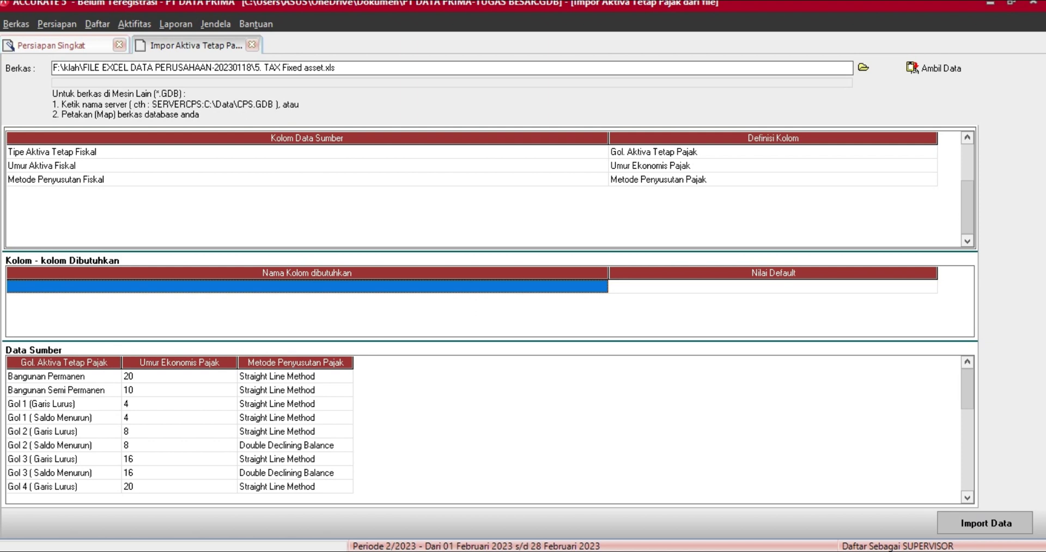
left_click(180, 377)
scroll(180, 377, "down", 18)
scroll(179, 377, "up", 7)
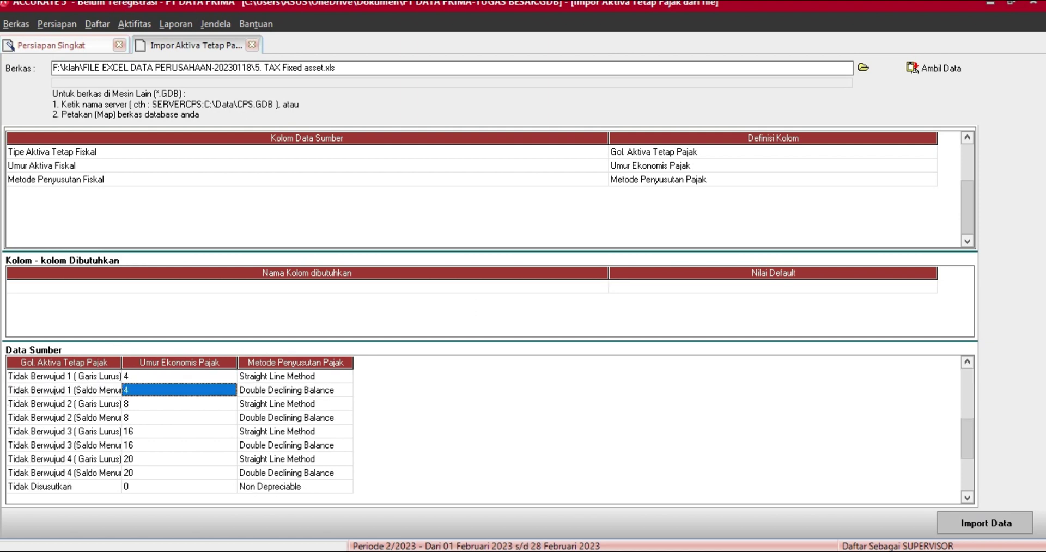
scroll(180, 377, "down", 7)
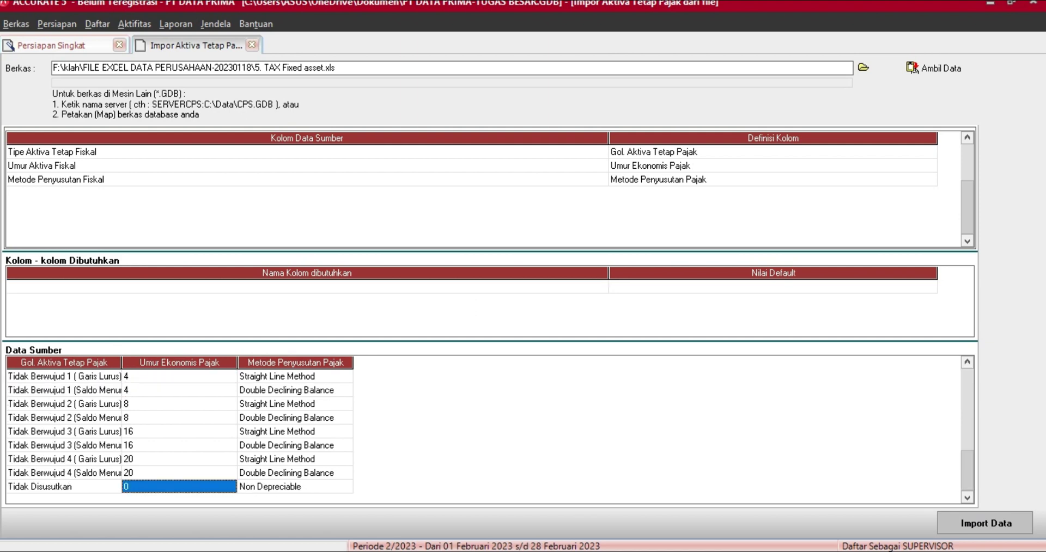
scroll(179, 376, "up", 18)
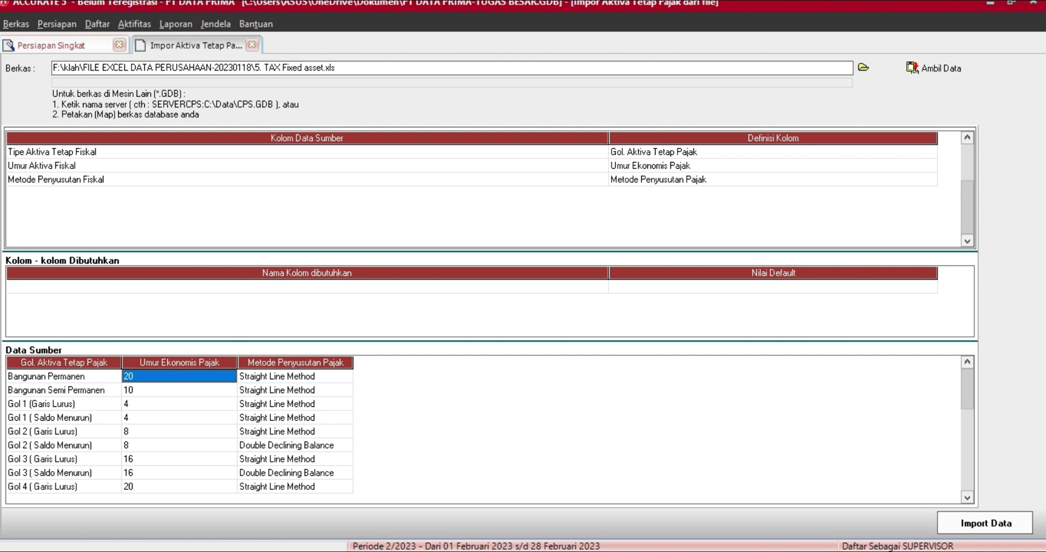
left_click(984, 523)
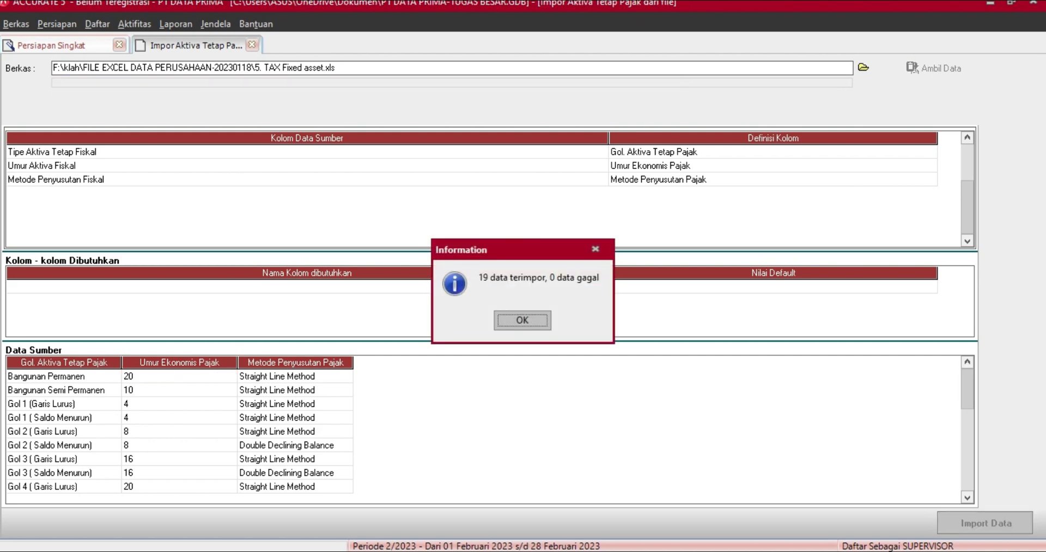
left_click(522, 320)
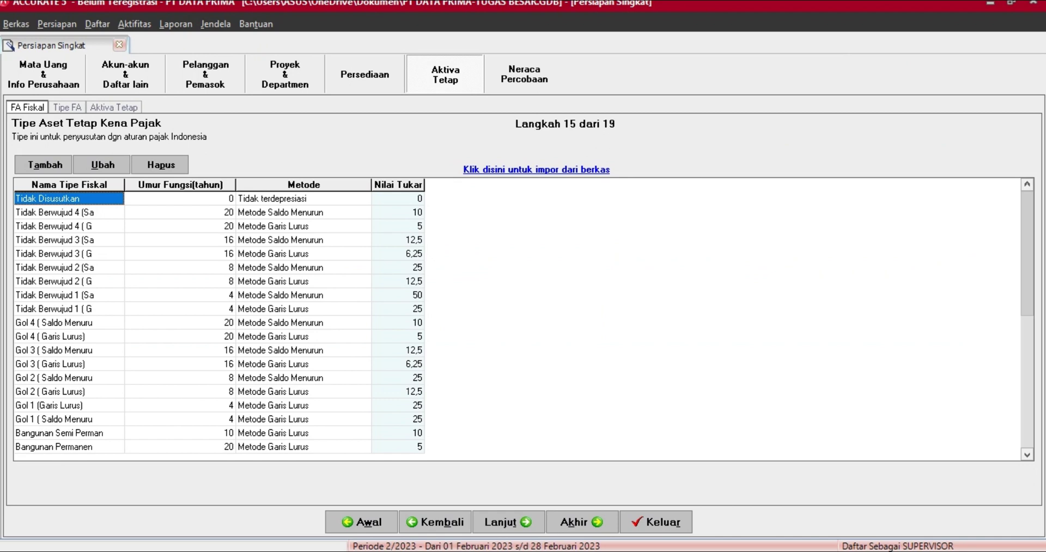
- Advance to step 16 (Tipe FA) and start importing fixed asset types from a file
left_click(70, 392)
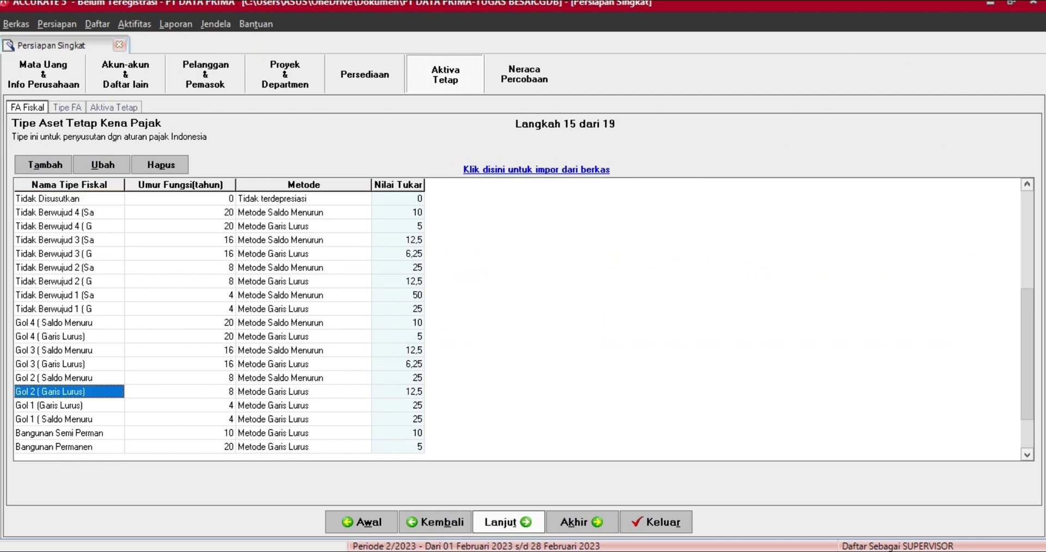
left_click(508, 522)
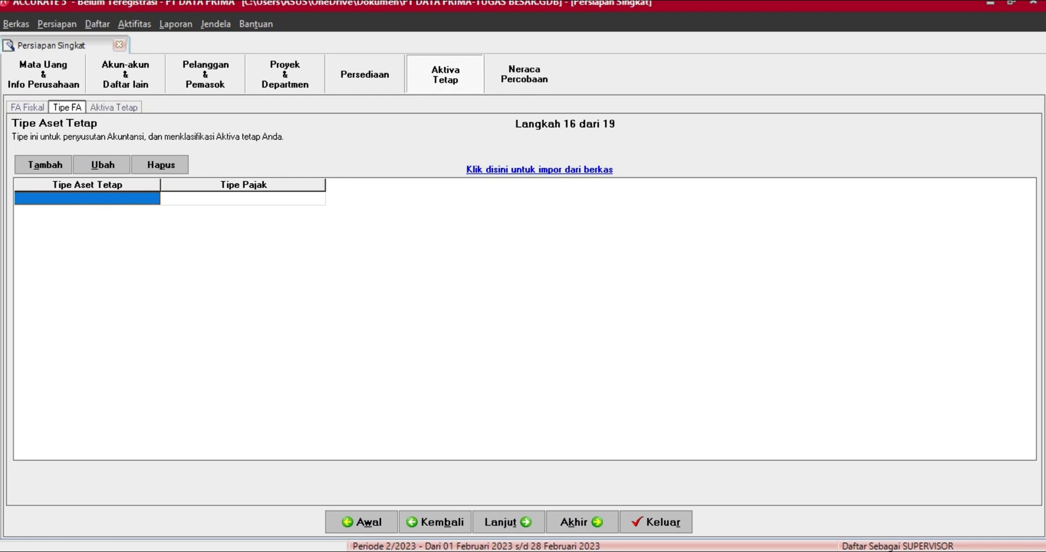
left_click(539, 169)
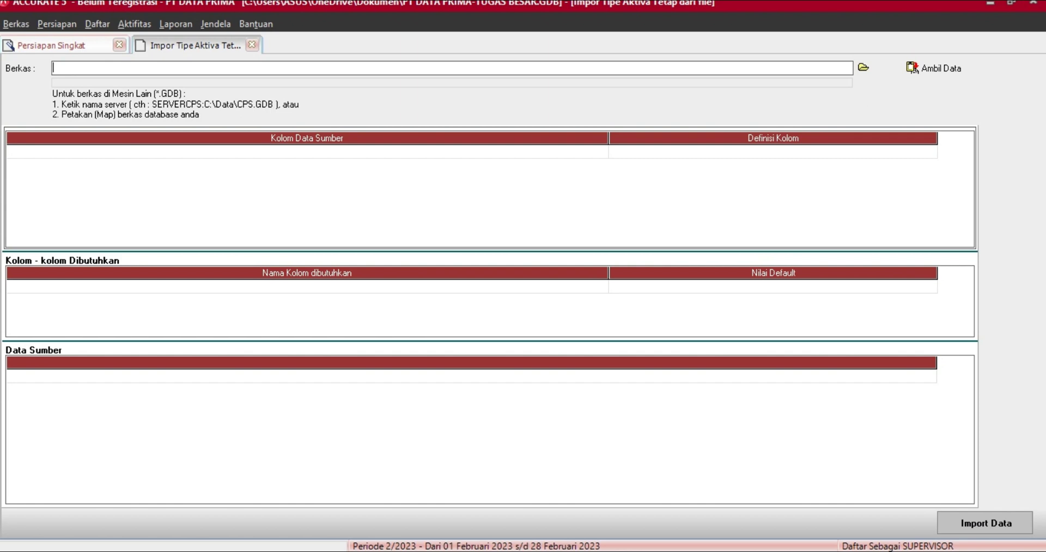
- Select the 6.FIXED ASSET TYPE Excel (*.xls) workbook and load its data into the import grids
left_click(863, 67)
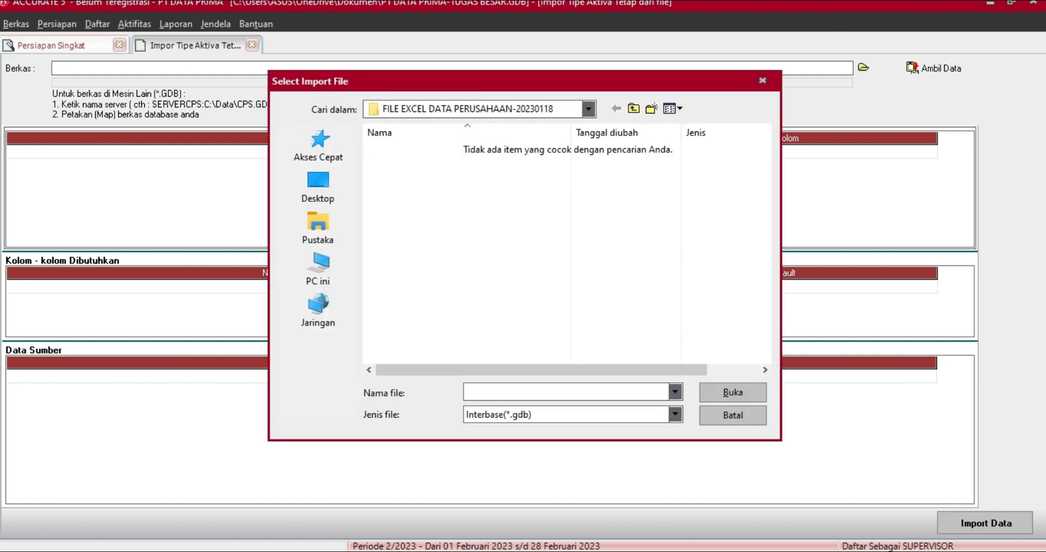
left_click(674, 415)
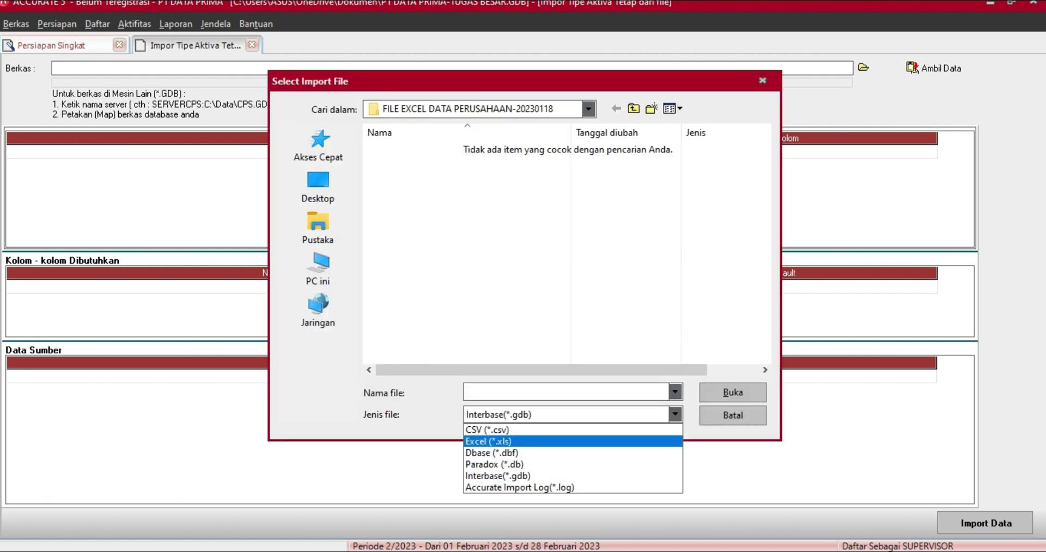
left_click(545, 441)
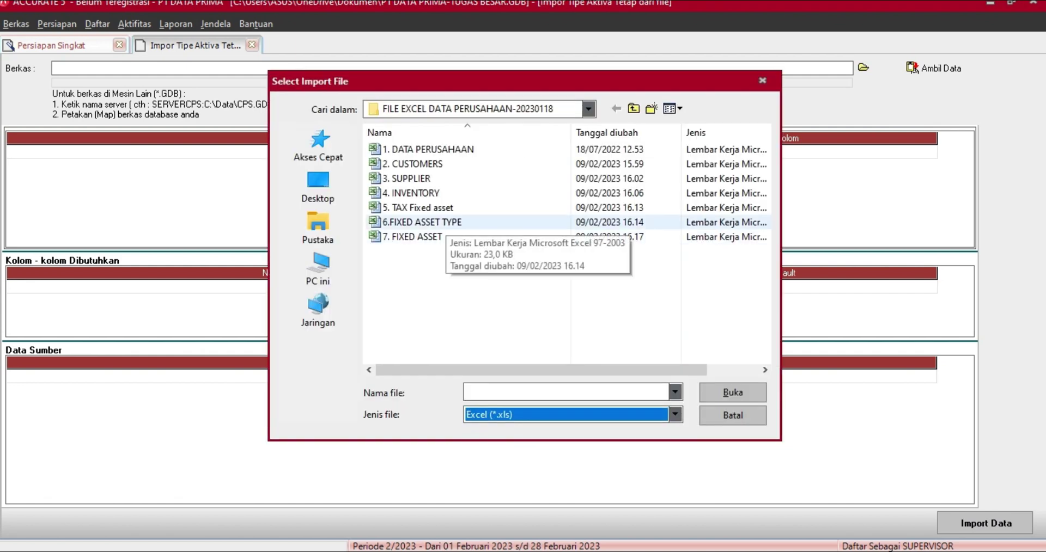
left_click(430, 222)
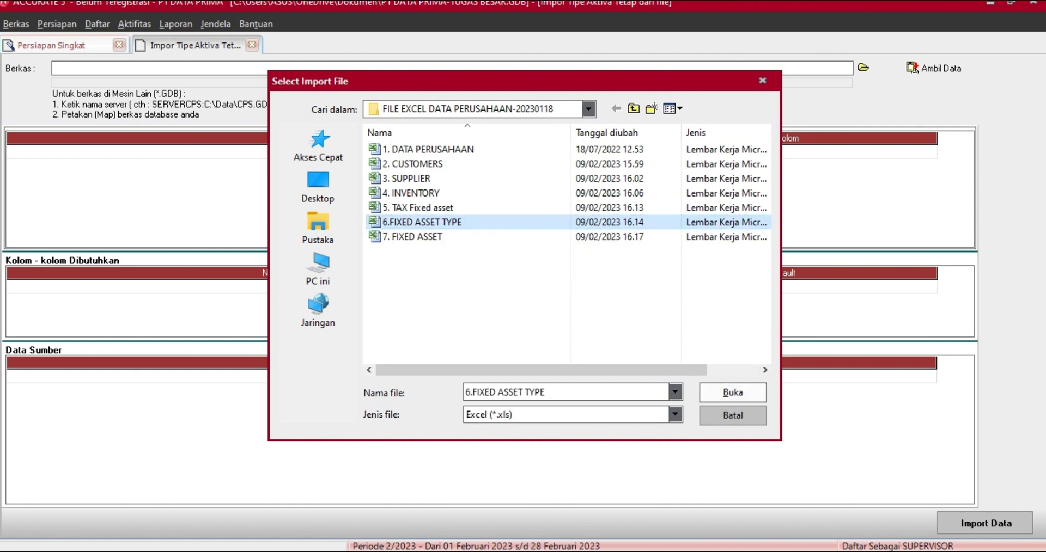
key("Return")
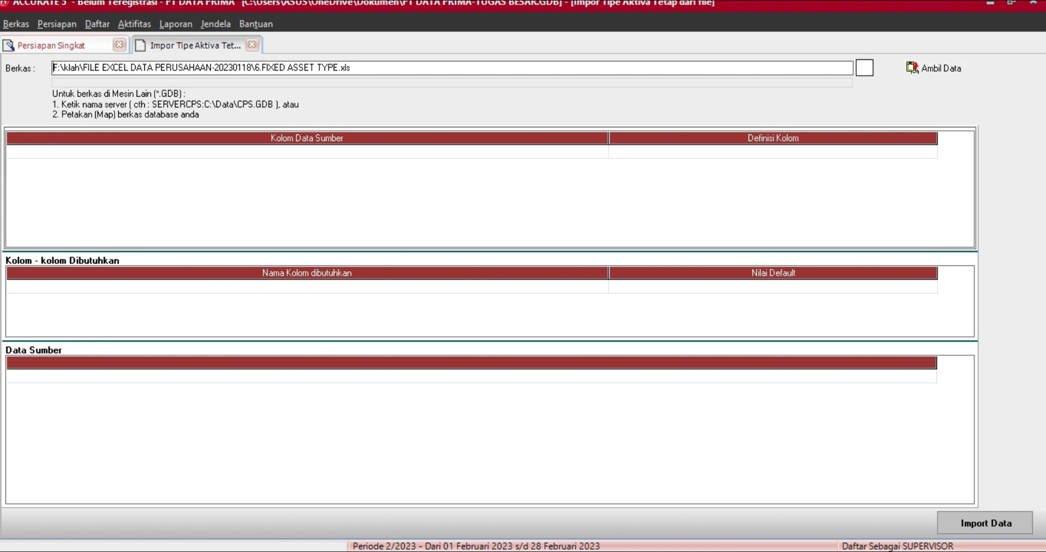
left_click(933, 68)
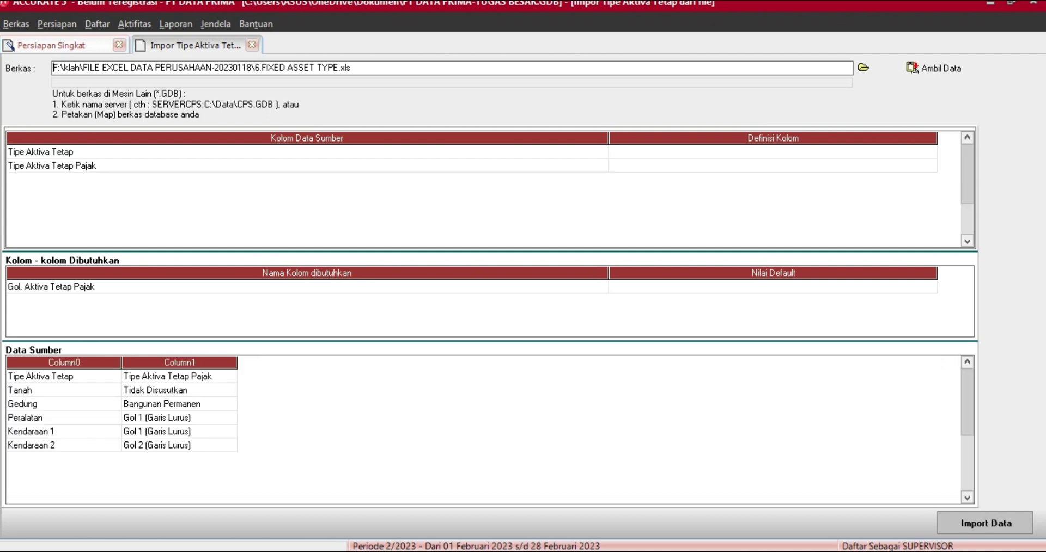
- Delete the header row from the Data Sumber source data
left_click(74, 376)
left_click(179, 377)
right_click(142, 375)
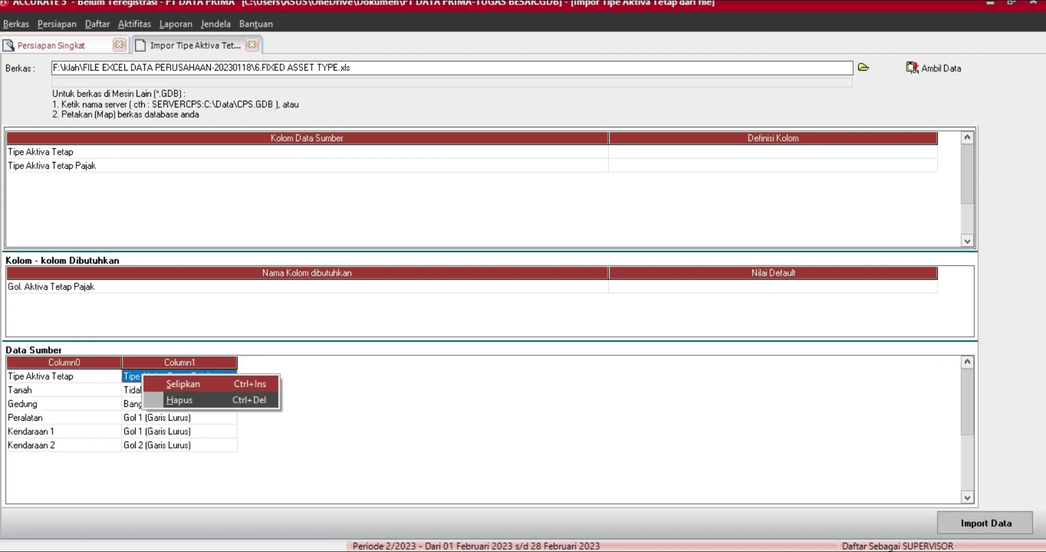
left_click(174, 398)
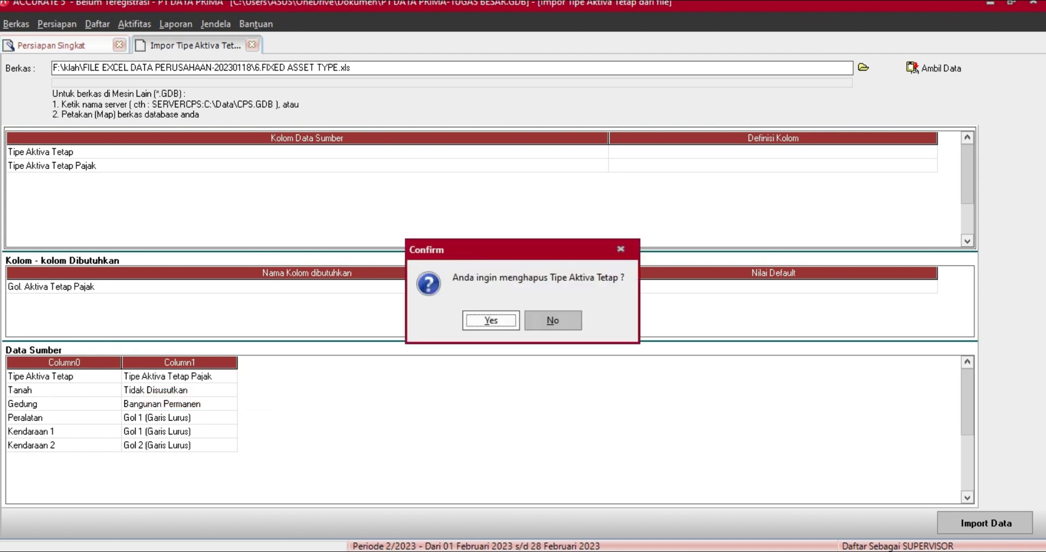
key("Return")
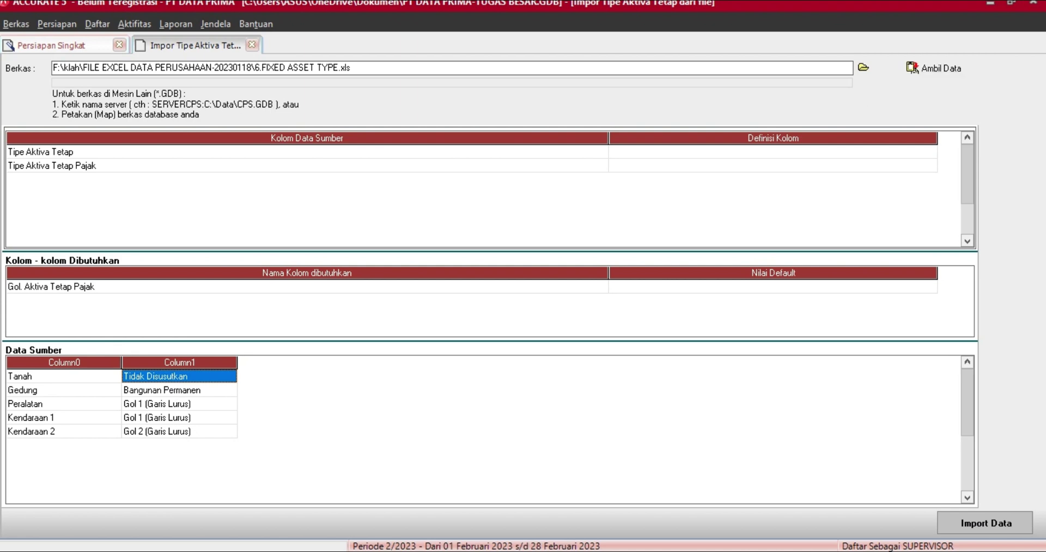
- Map the first column to Tipe Aktiva Tetap and the second to Gol. Aktiva Tetap Pajak
left_click(773, 152)
left_click(772, 152)
left_click(930, 152)
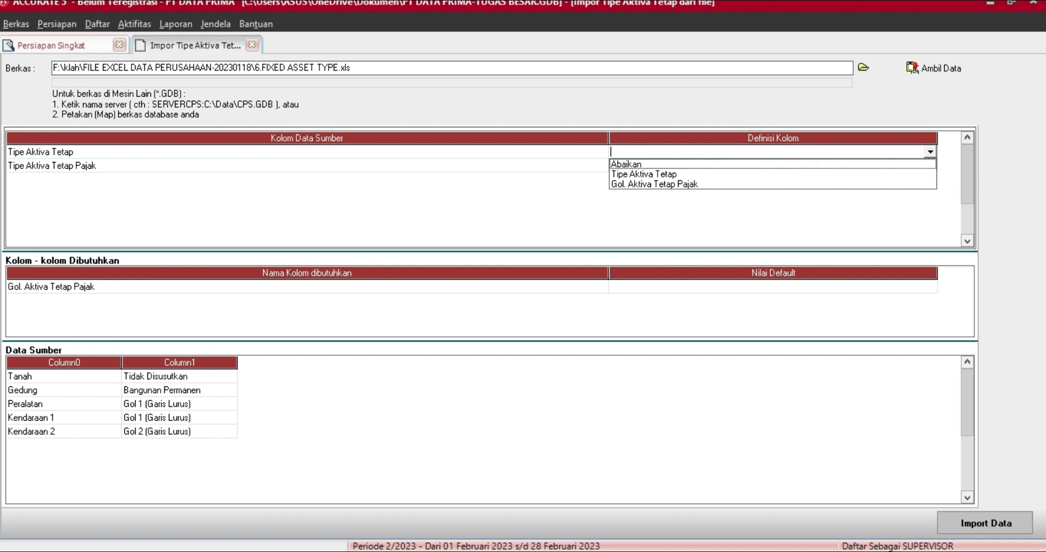
left_click(772, 174)
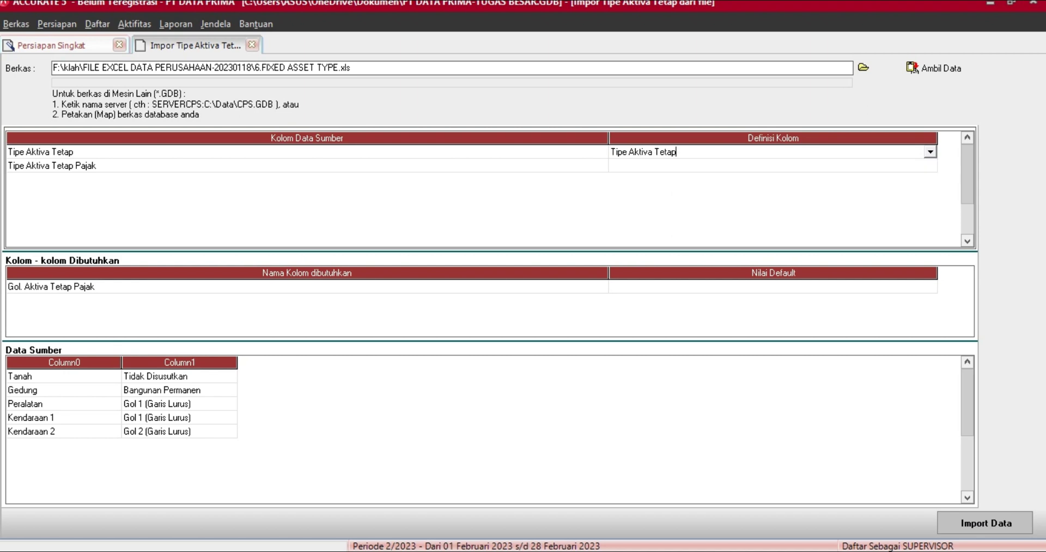
left_click(772, 166)
left_click(772, 165)
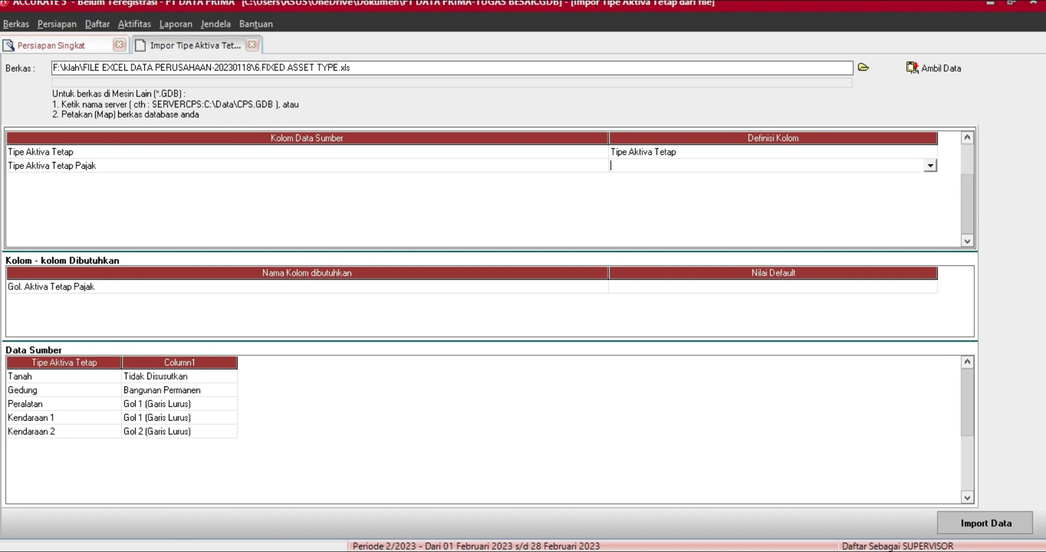
left_click(931, 166)
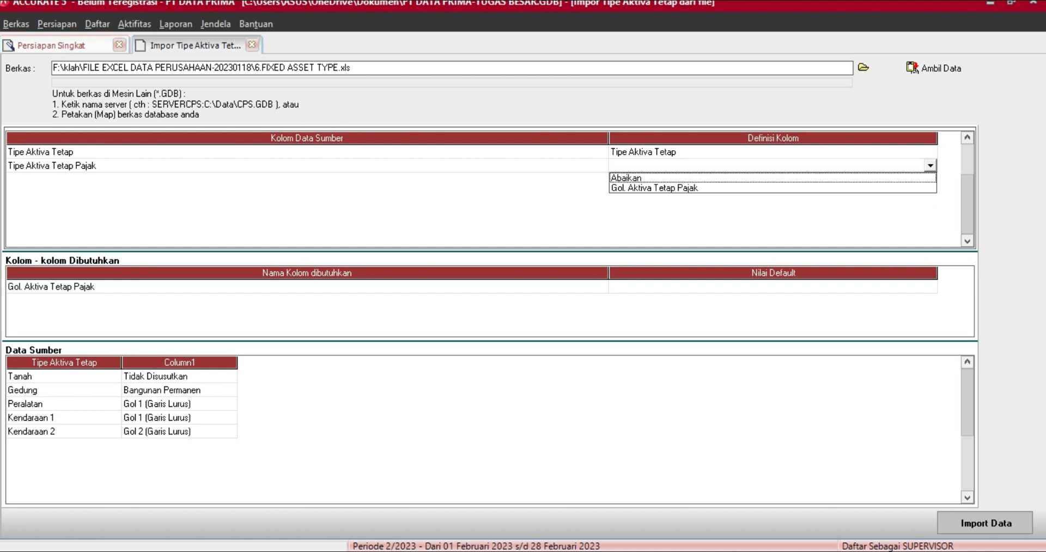
left_click(773, 188)
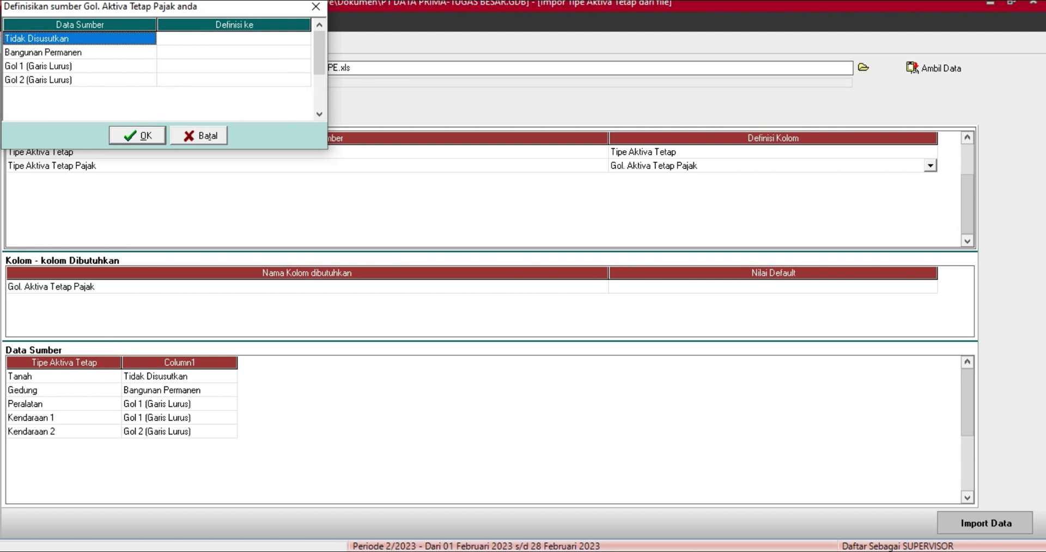
- Map the Tidak Disusutkan and Bangunan Permanen groups to their matching tax asset types
left_click(234, 39)
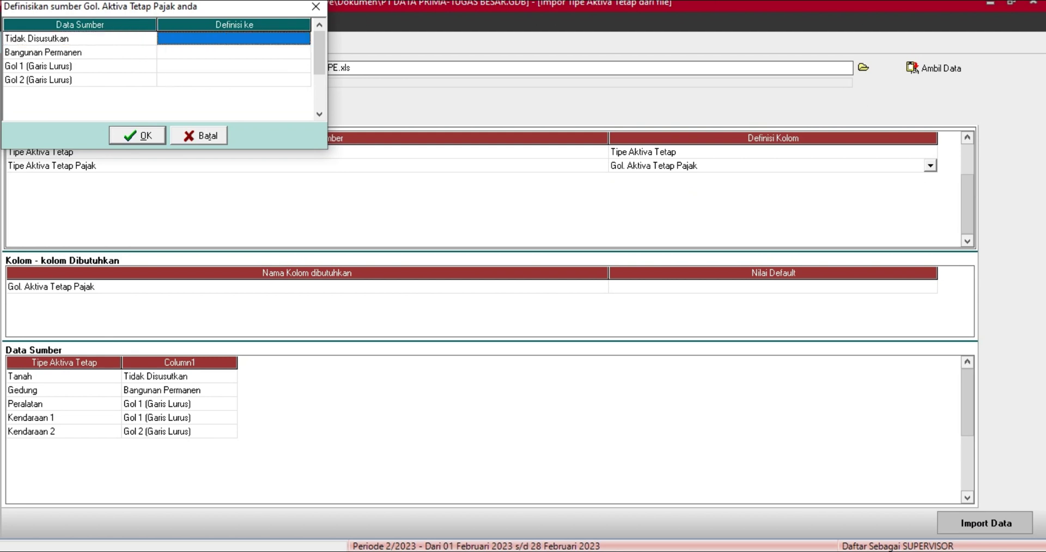
left_click(234, 39)
left_click(304, 38)
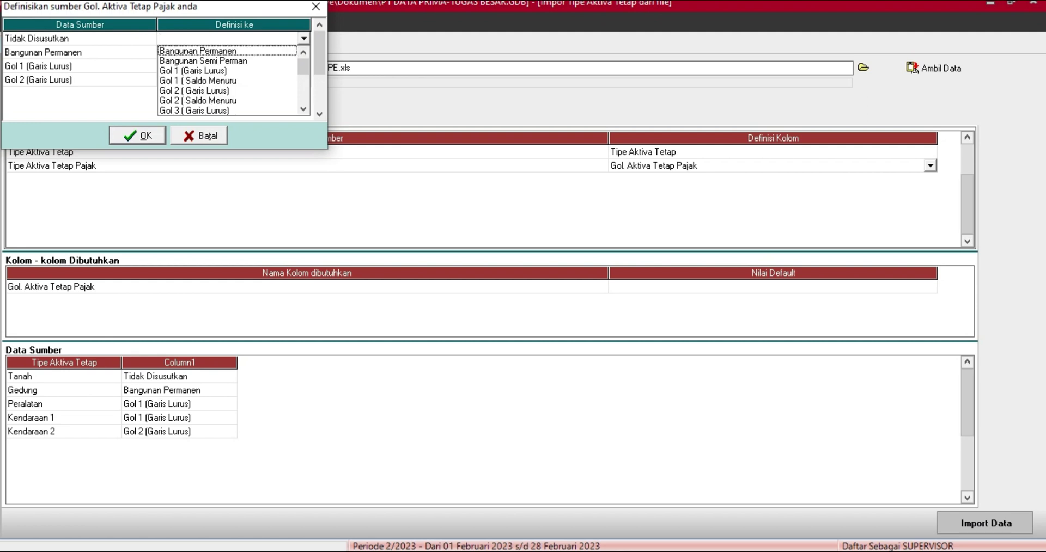
left_click_drag(303, 67, 303, 95)
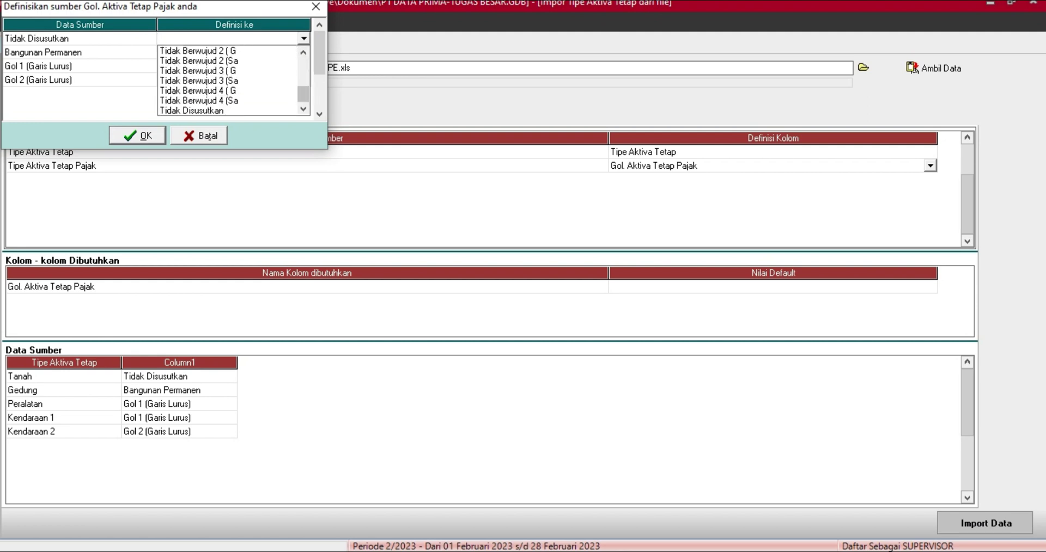
left_click(192, 111)
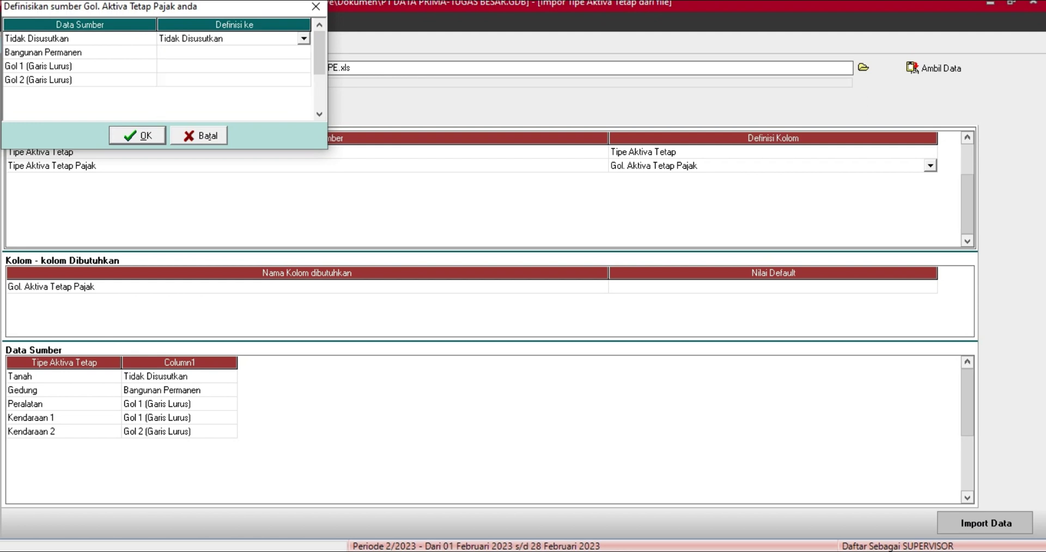
left_click(233, 53)
left_click(234, 52)
left_click(304, 53)
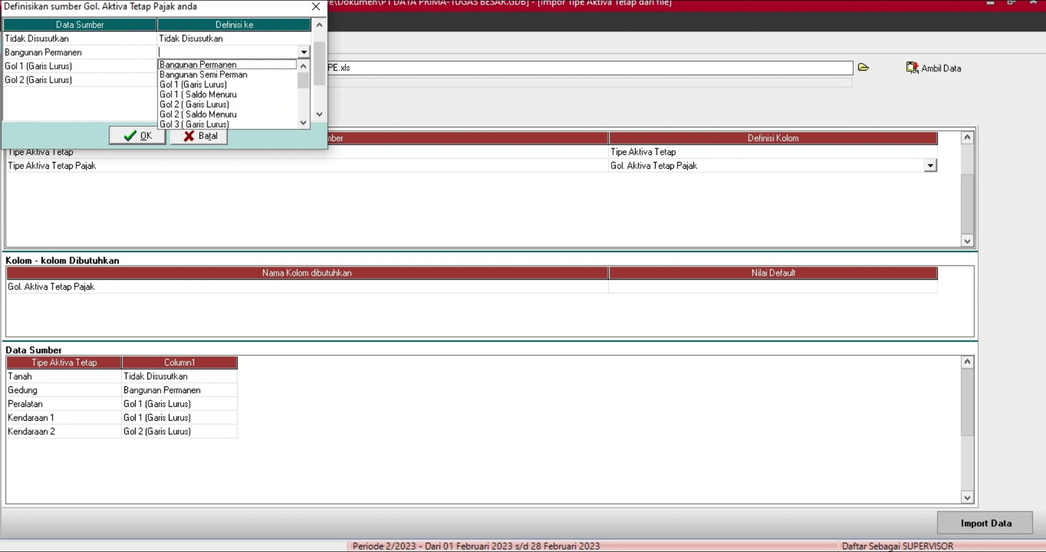
left_click(197, 65)
left_click(233, 66)
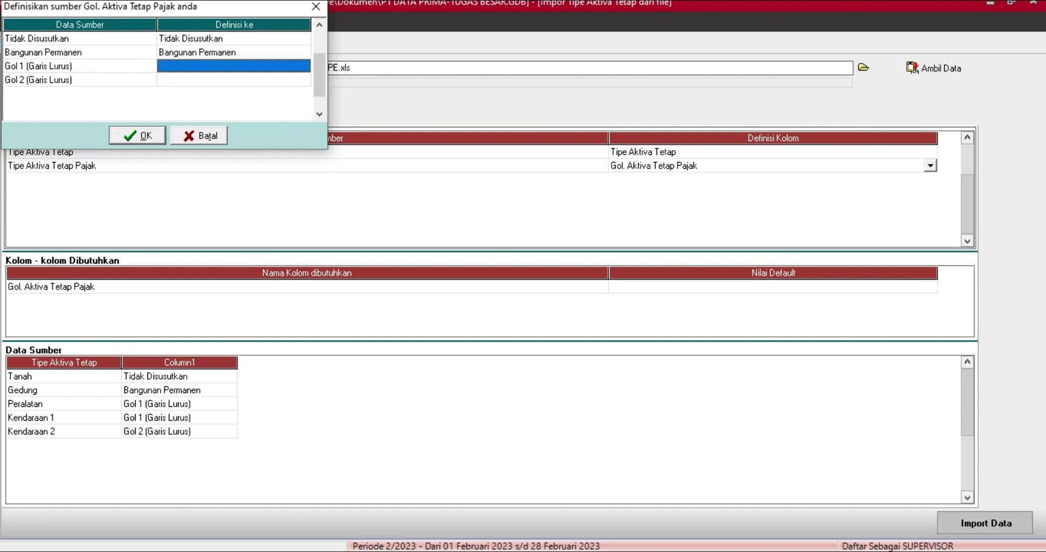
- Map Gol 1 (Garis Lurus) and Gol 2 (Garis Lurus) to their matching tax asset types
left_click(234, 66)
left_click(304, 66)
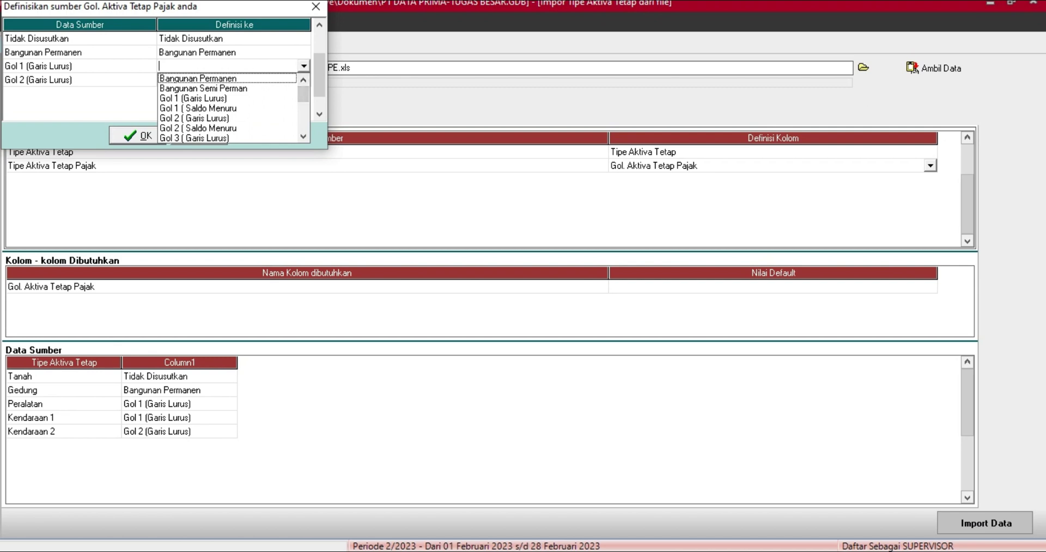
left_click(194, 99)
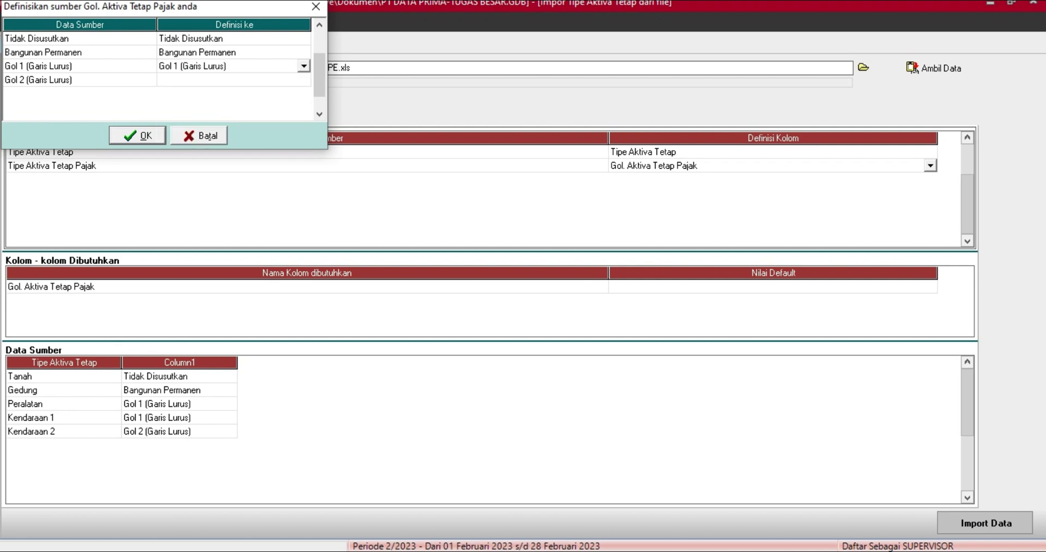
left_click(234, 80)
left_click(233, 80)
left_click(304, 80)
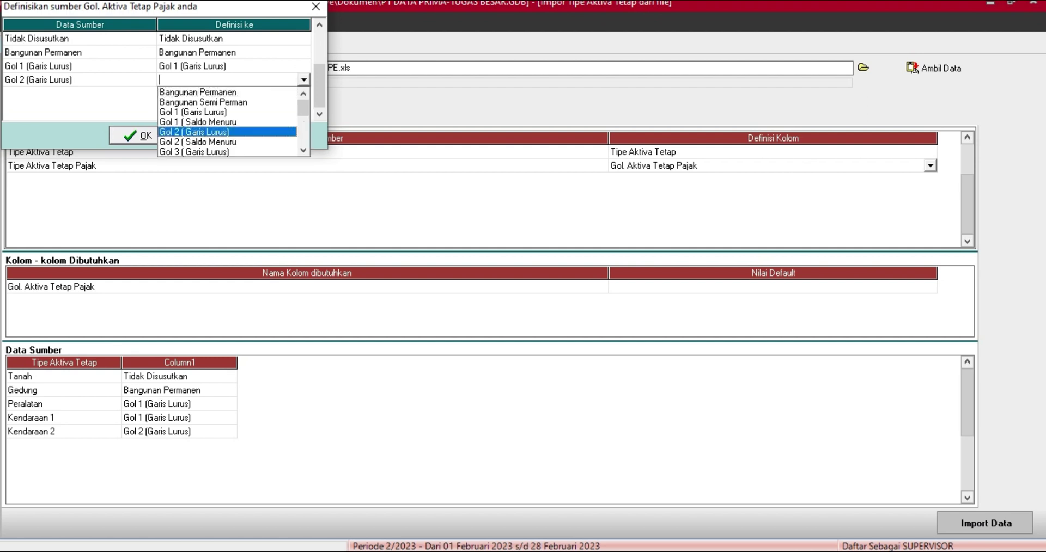
left_click(194, 132)
- Confirm the tax group mappings and verify no required columns remain unmapped
left_click(134, 135)
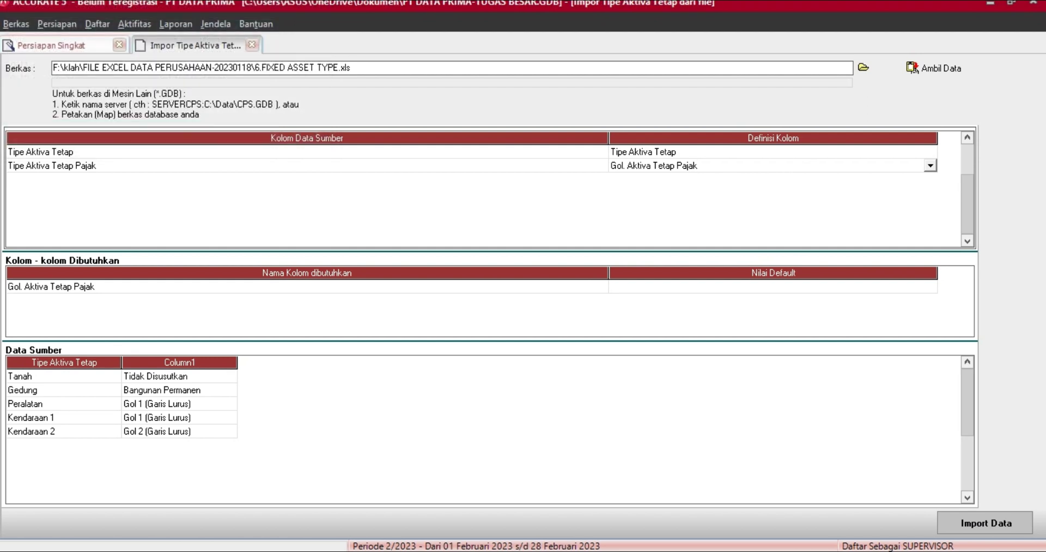
left_click(772, 287)
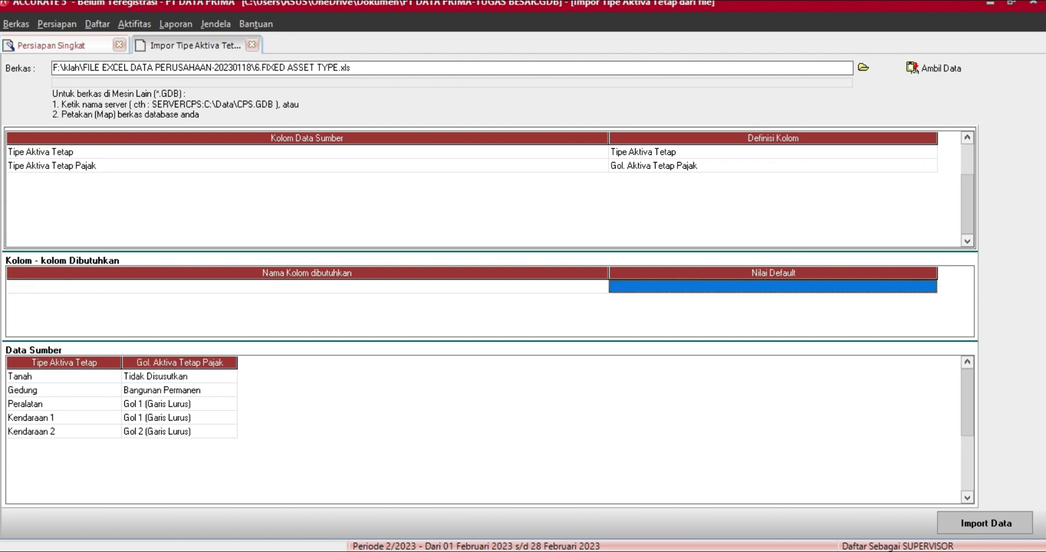
left_click(772, 287)
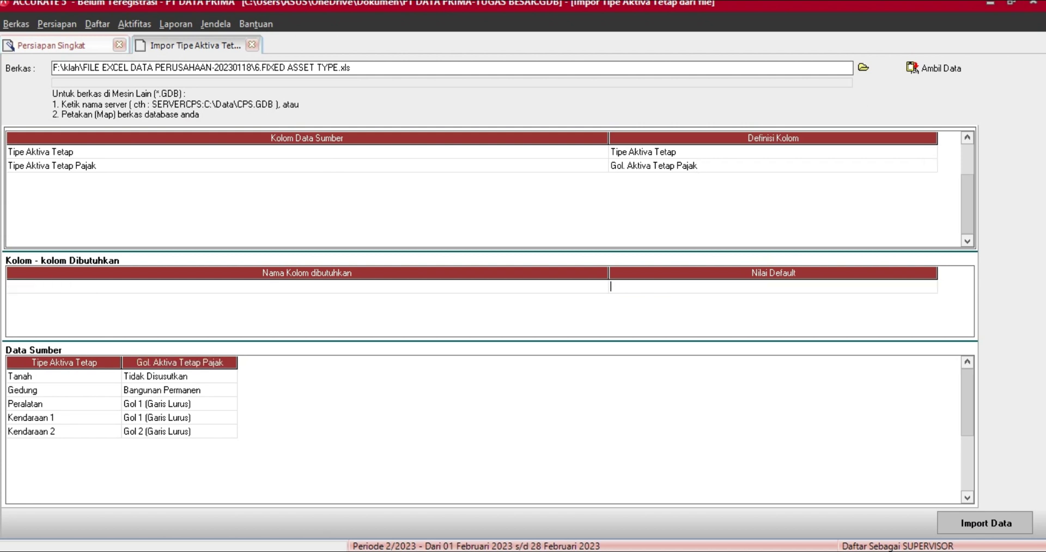
left_click(307, 287)
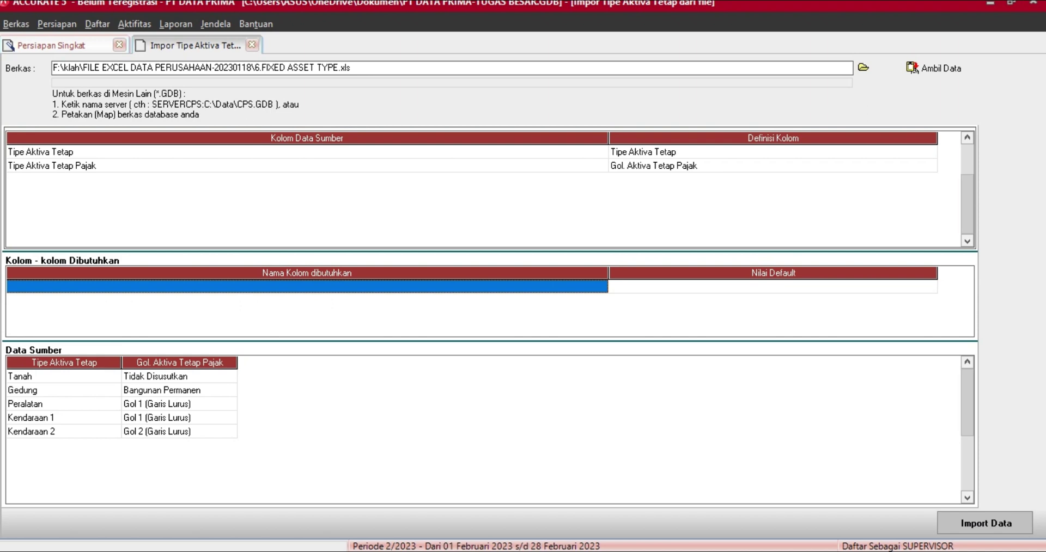
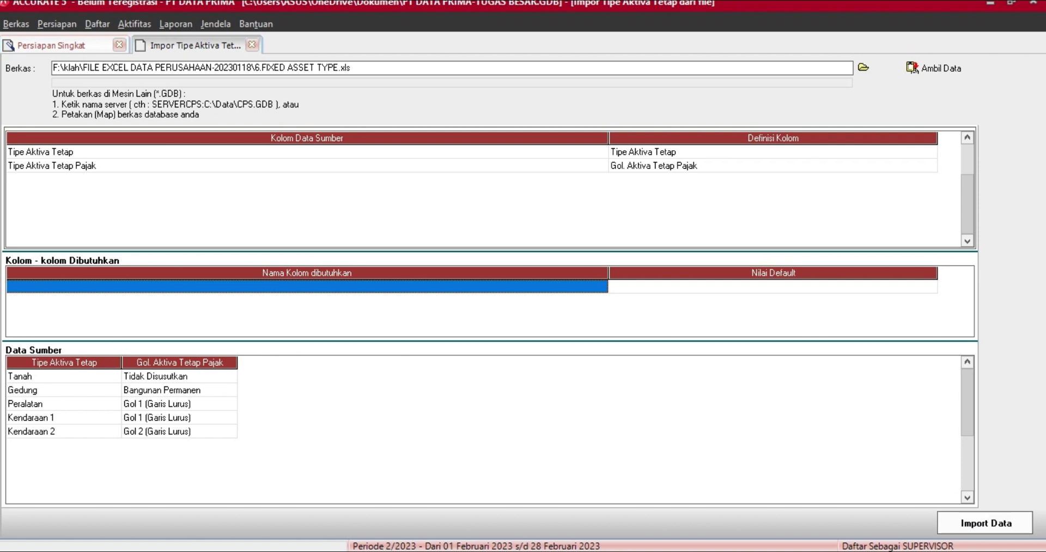
- Import the five fixed asset types, advance to step 17, and start a fixed asset file import
left_click(985, 523)
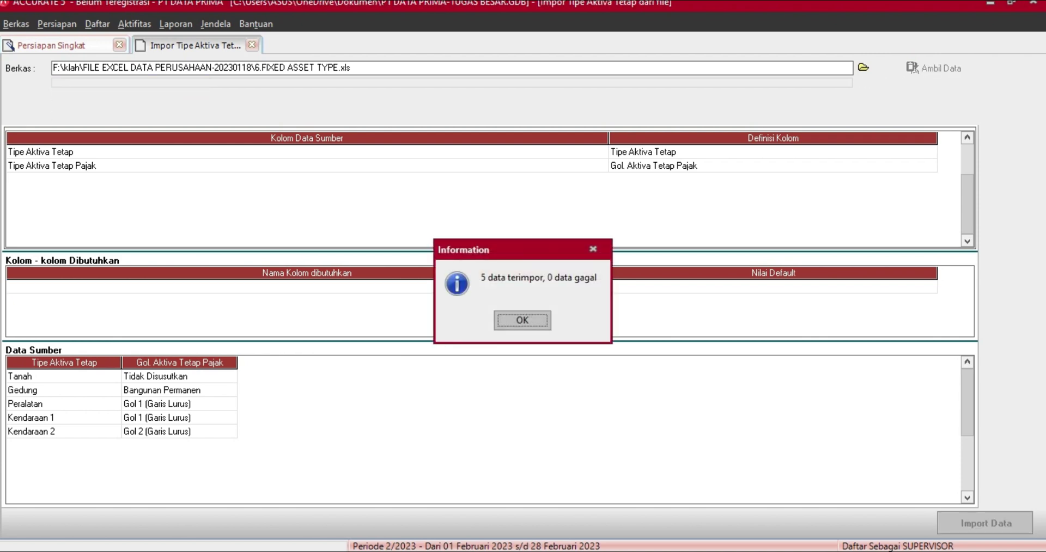
key("Return")
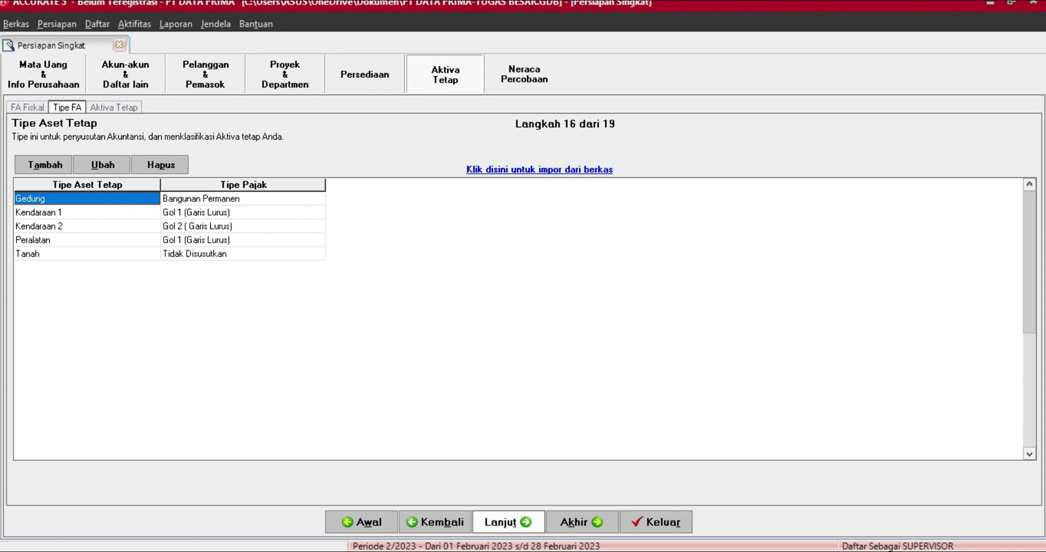
left_click(508, 521)
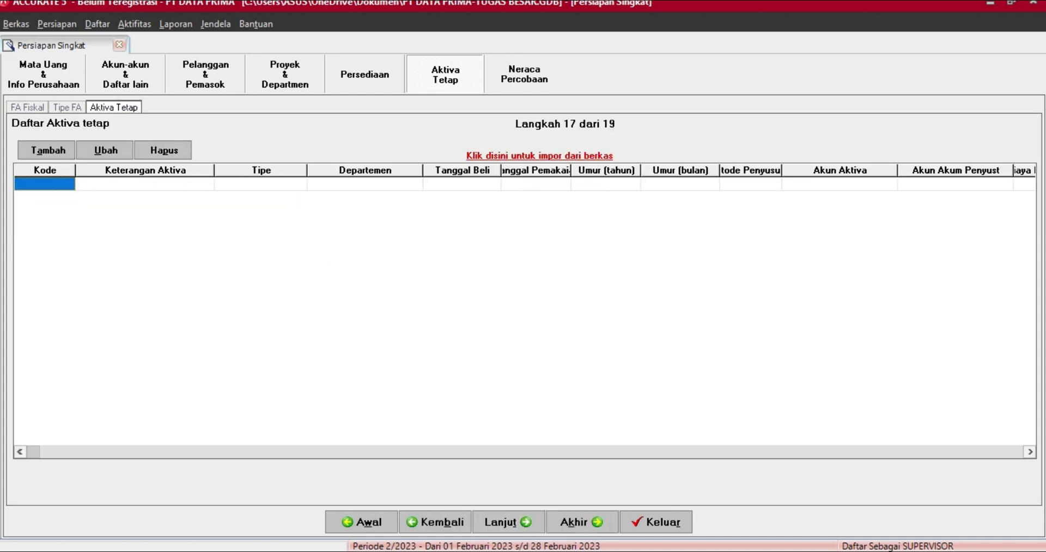
left_click(539, 155)
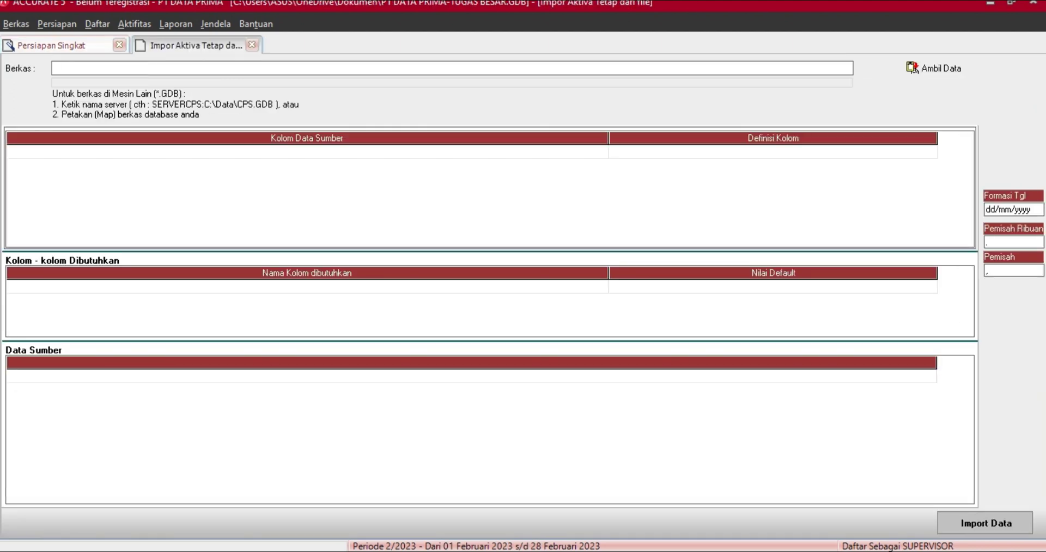
- Load the '7. FIXED ASSET' Excel (*.xls) workbook's data into the import grids
left_click(863, 68)
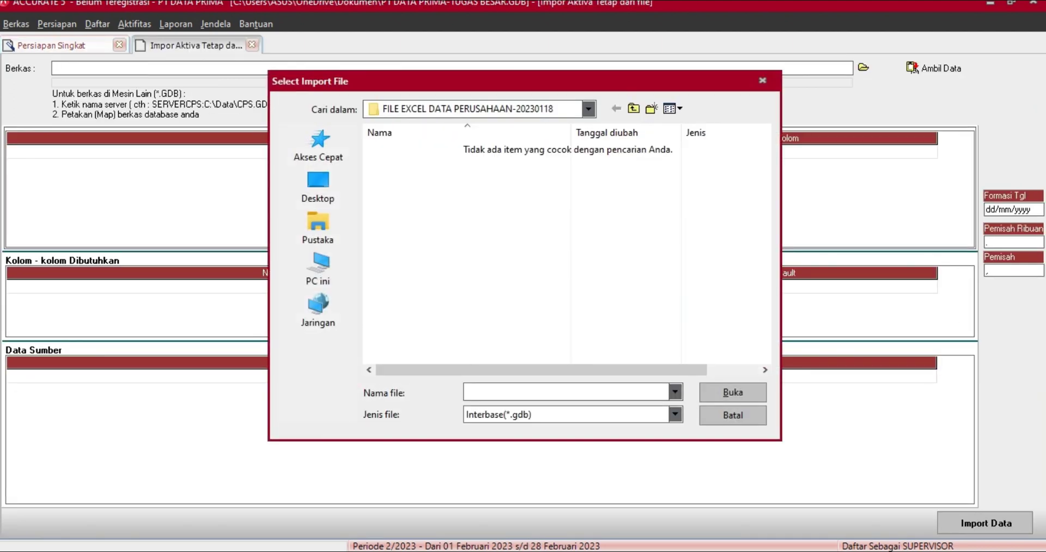
left_click(675, 392)
left_click(675, 392)
left_click(675, 414)
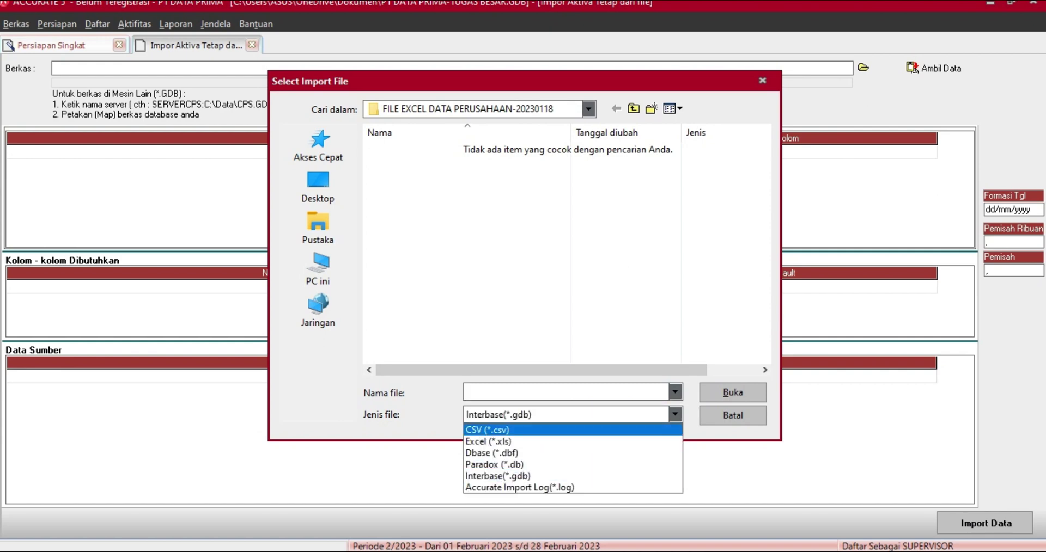
left_click(487, 442)
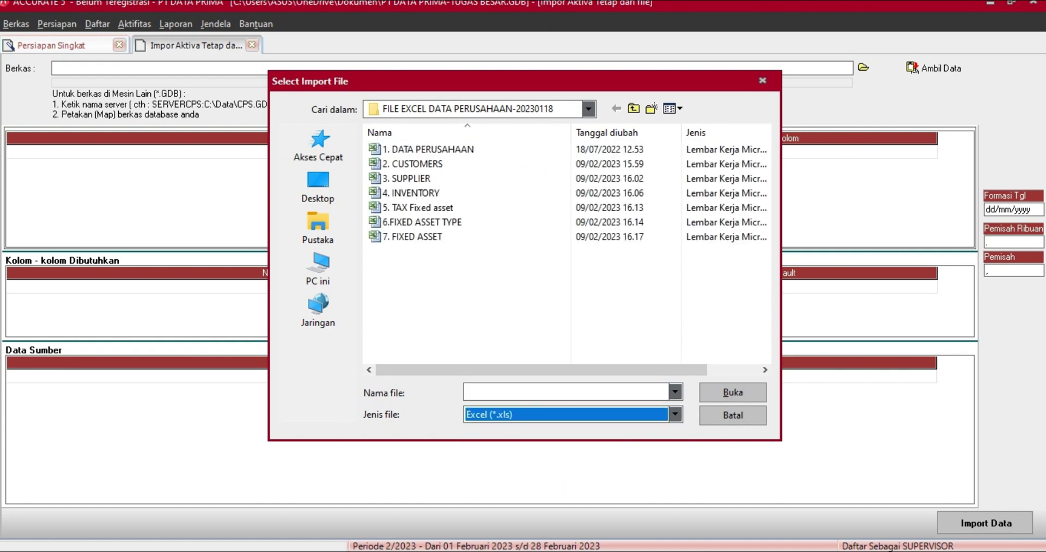
left_click(412, 237)
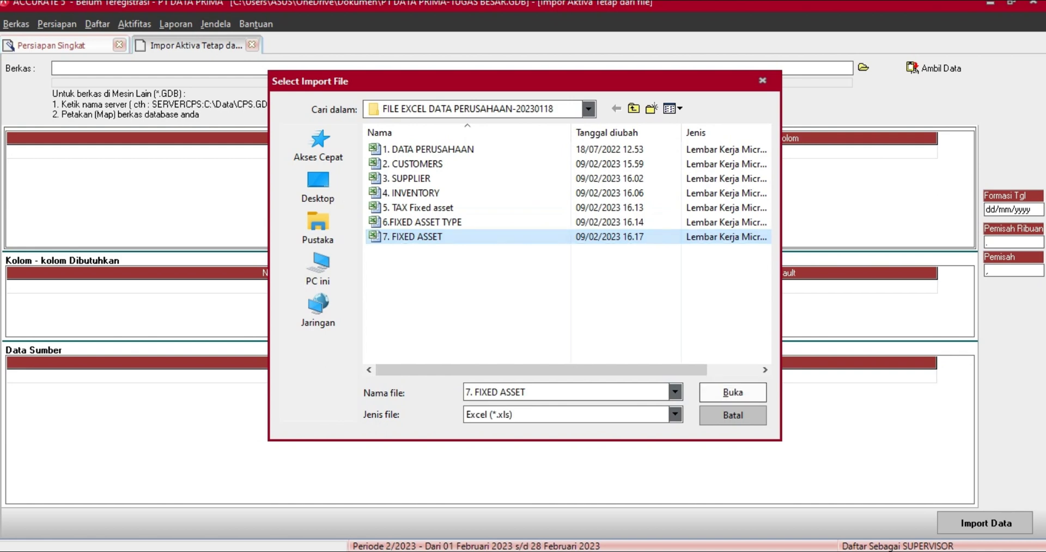
left_click(732, 393)
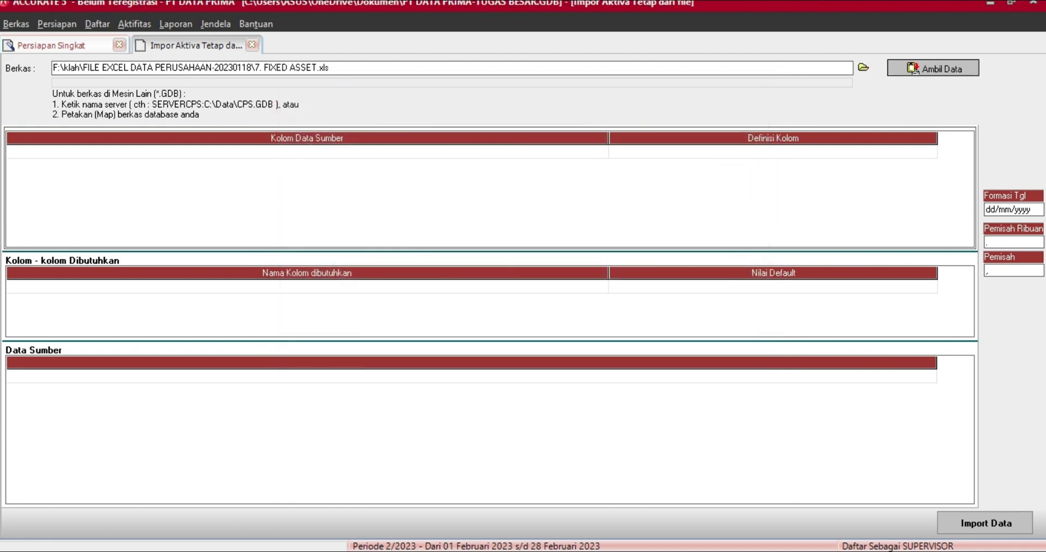
left_click(934, 68)
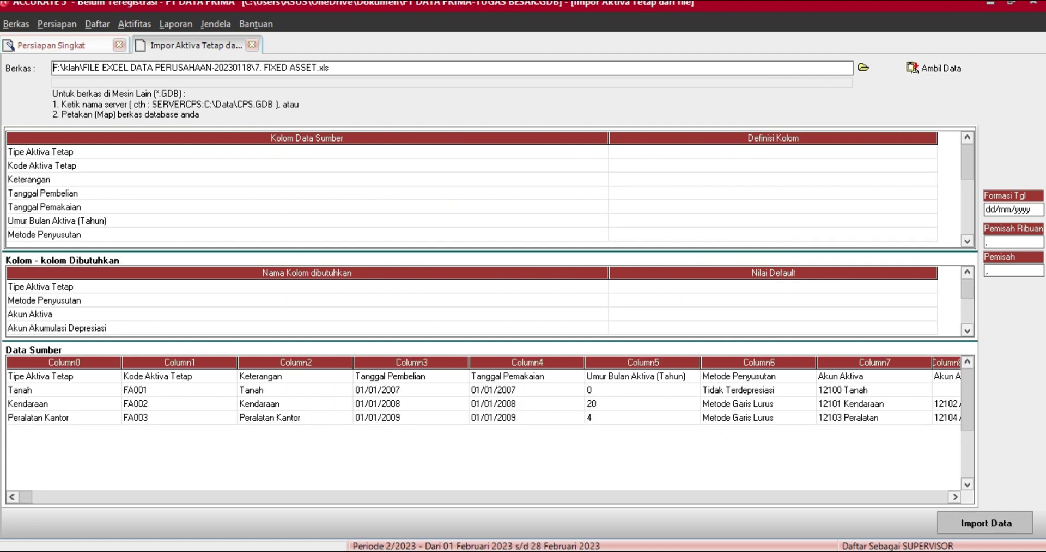
- Delete the header row from the source data, leaving three asset rows
left_click(64, 377)
left_click(179, 377)
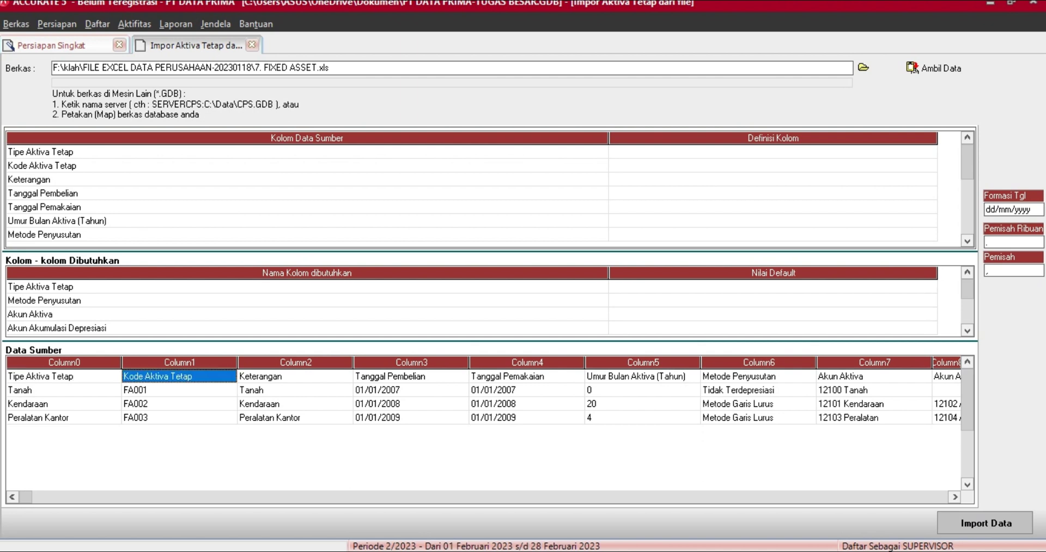
right_click(139, 380)
left_click(163, 406)
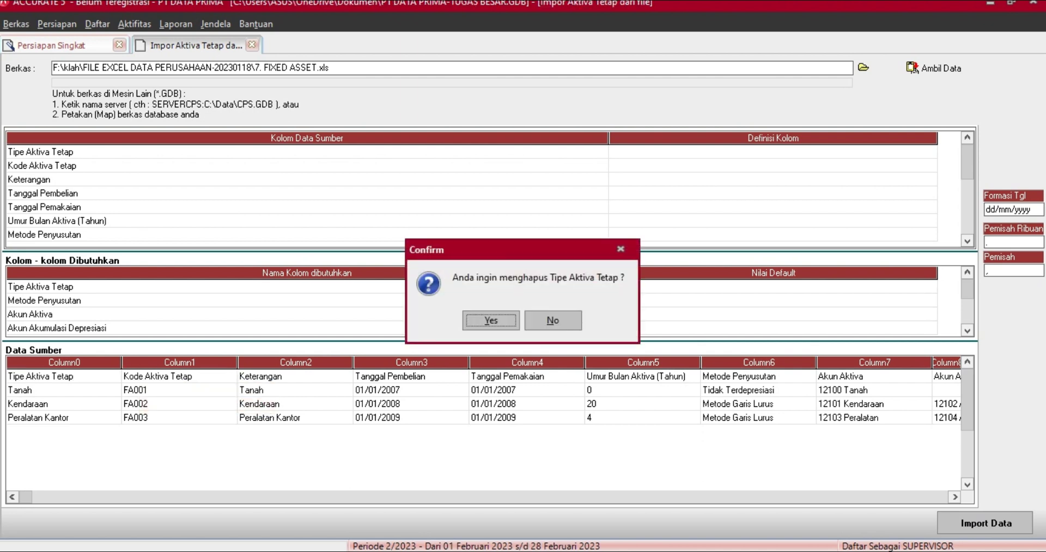
key("Return")
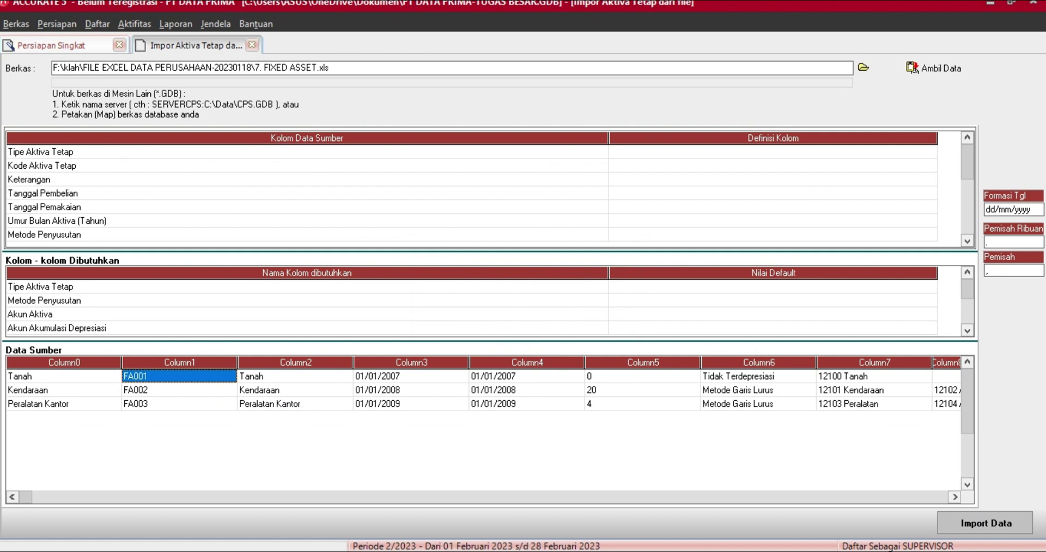
left_click(307, 151)
left_click(773, 152)
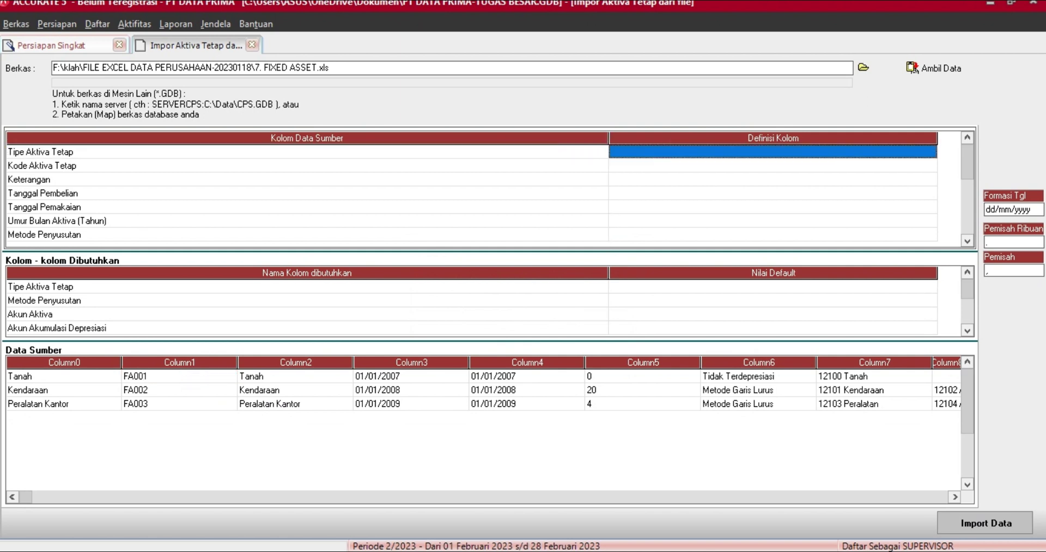
- Set the Tipe Aktiva Tetap column's definition to Tipe Aktiva Tetap
left_click(772, 152)
left_click(929, 152)
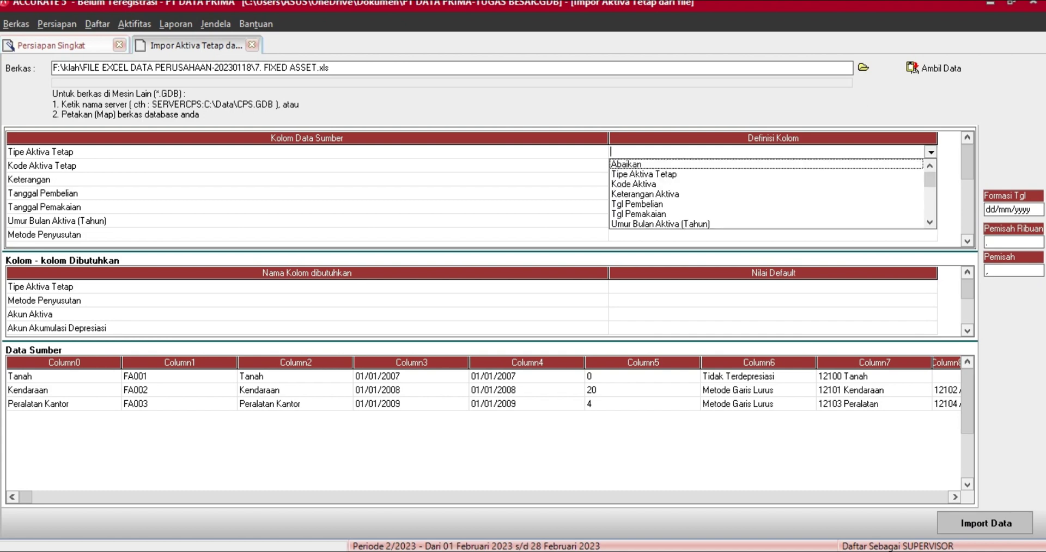
key("Down")
key("Return")
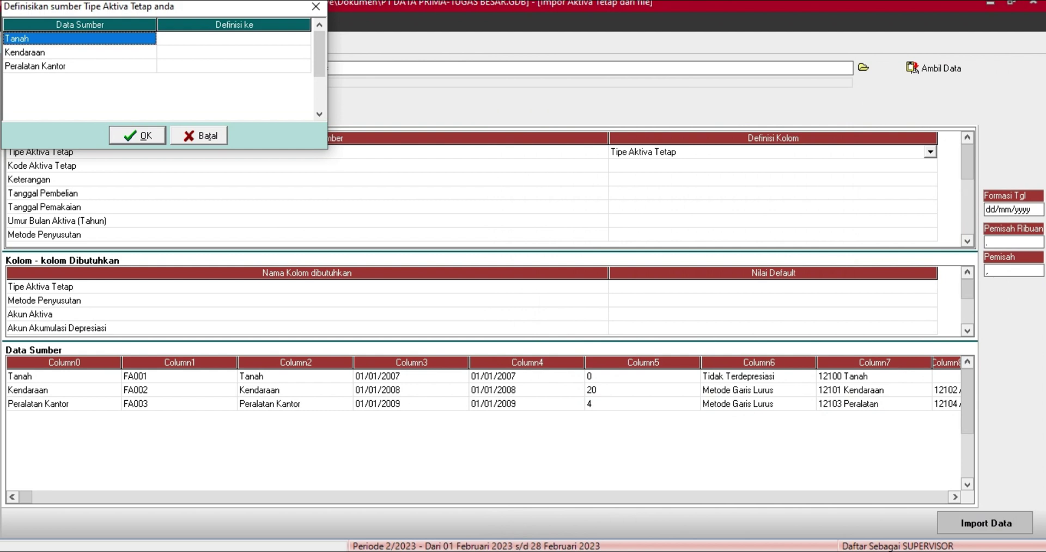
- Match source types Tanah, Kendaraan and Peralatan Kantor to Tanah, Kendaraan 1 and Peralatan
left_click(229, 38)
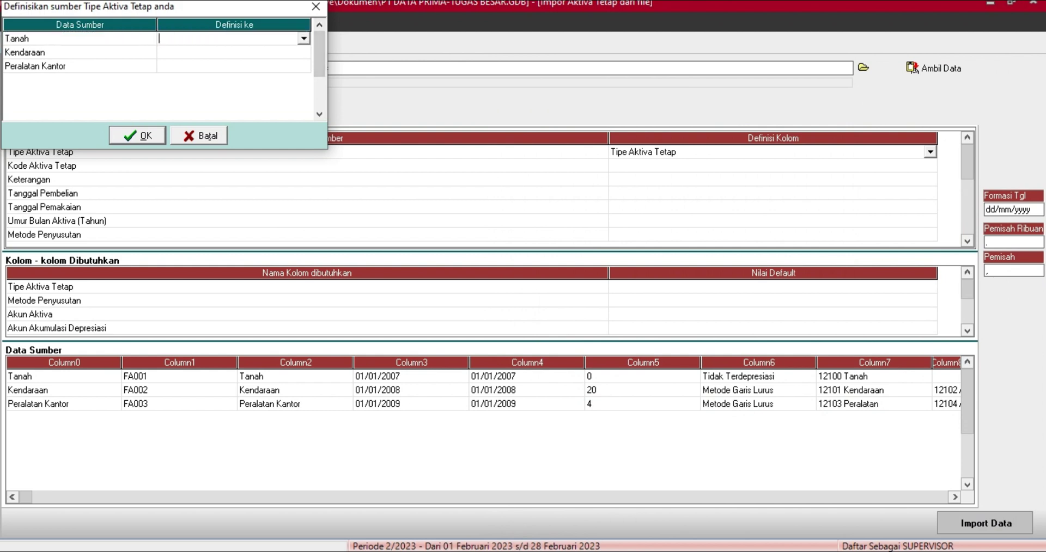
key("alt+Down")
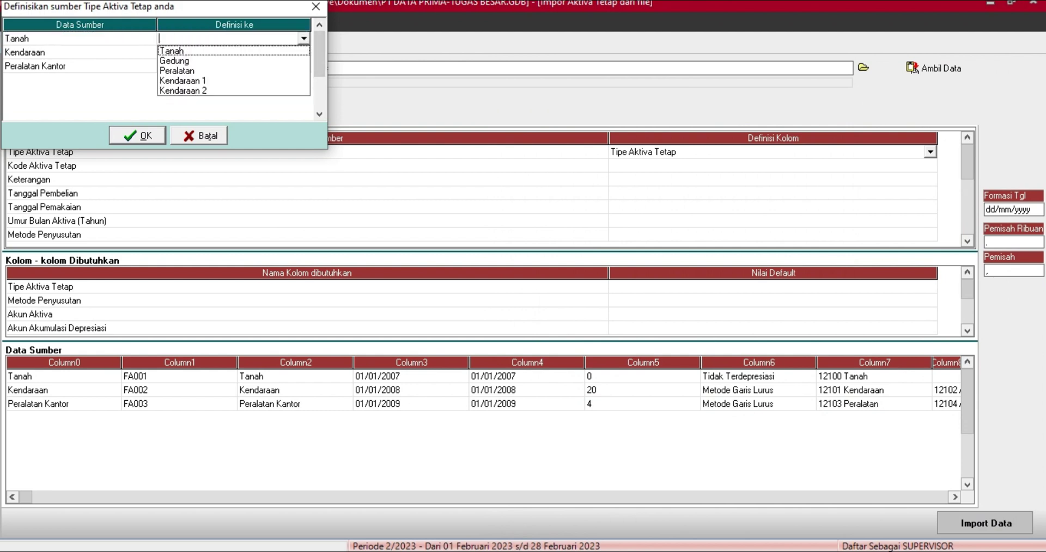
key("Return")
key("Down")
key("F2")
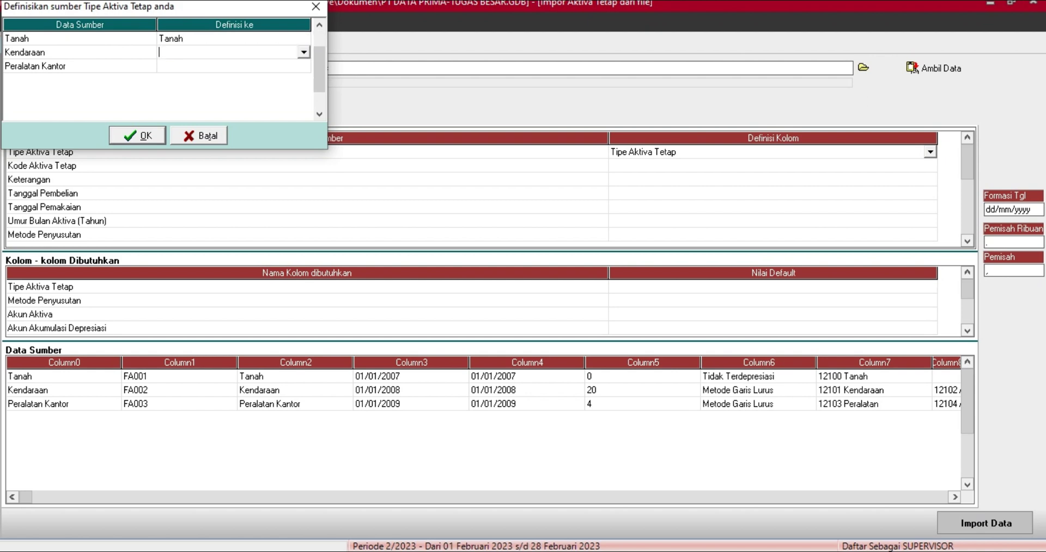
key("alt+Down")
key("Down")
key("Down")
key("Down")
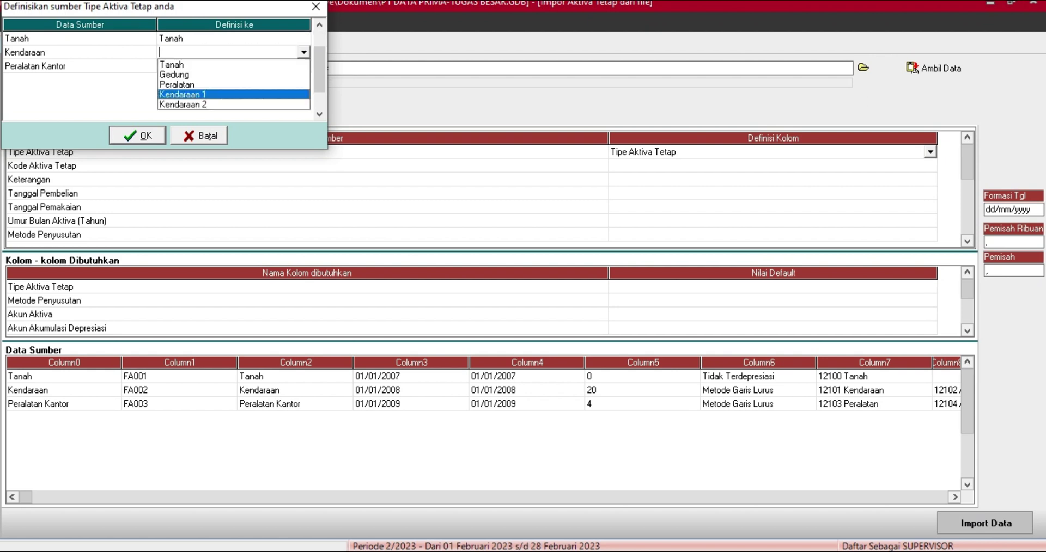
key("Return")
key("Down")
key("F2")
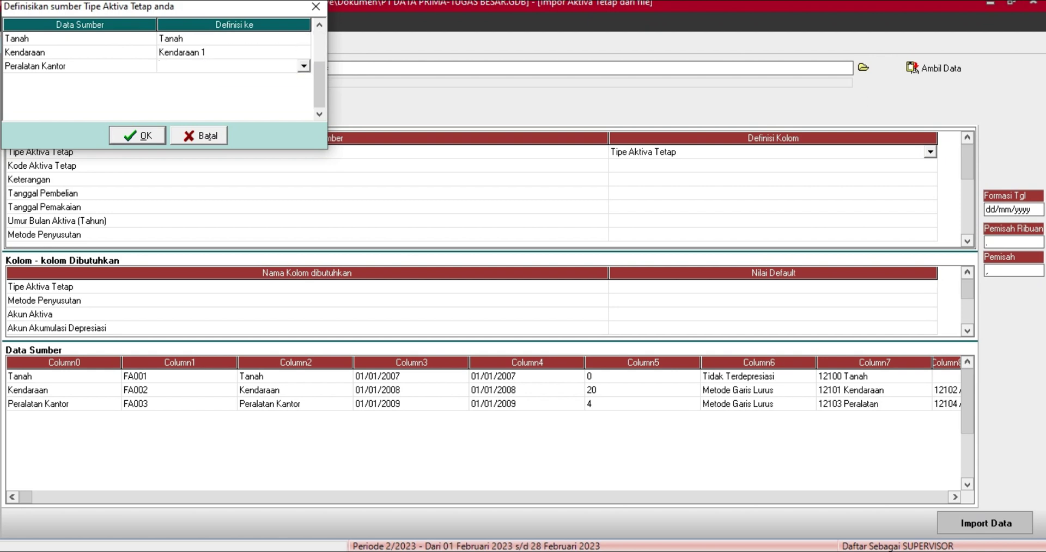
key("alt+Down")
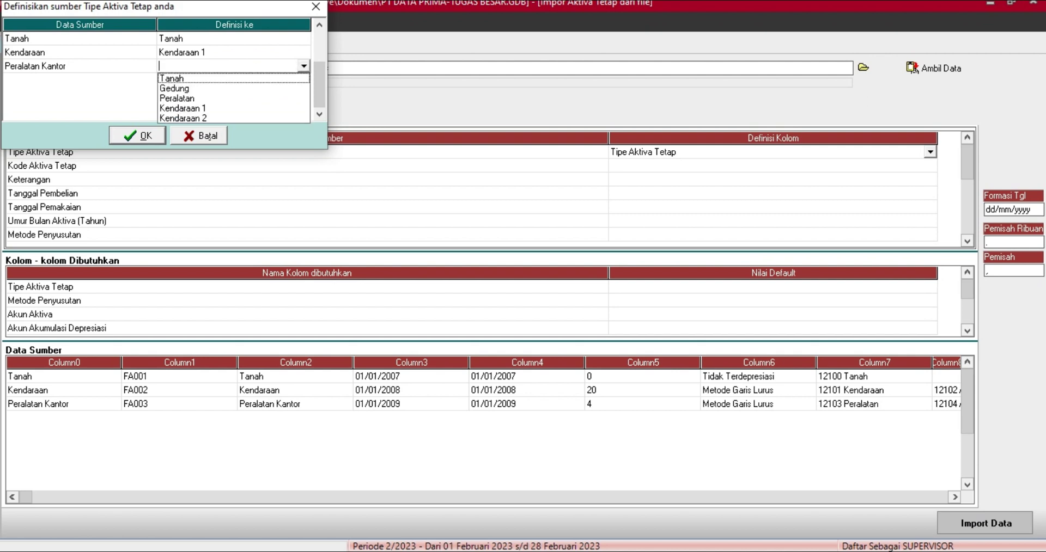
key("Down")
key("Down")
key("Return")
key("Return")
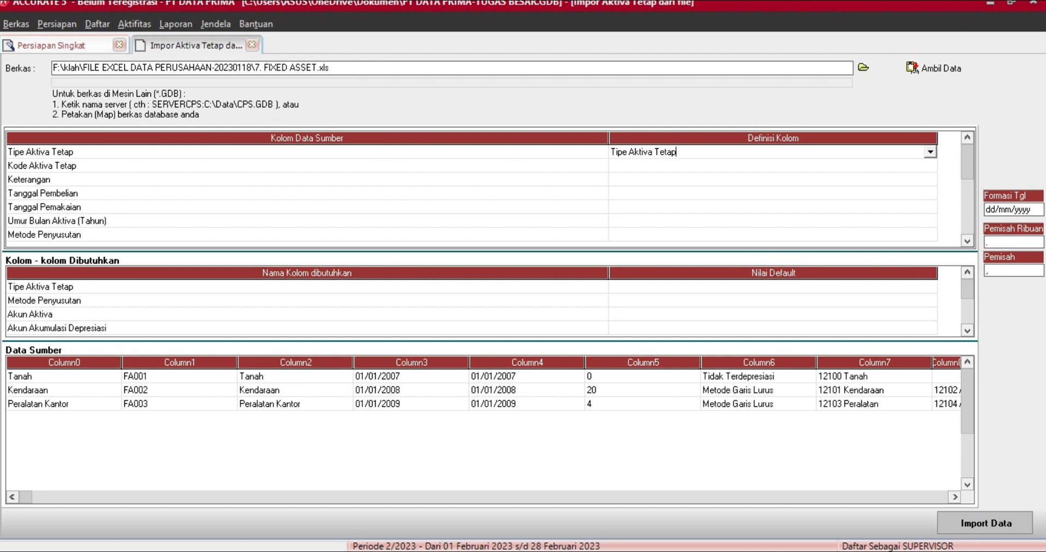
- Map Kode Aktiva Tetap, Keterangan and Tanggal Pembelian to Kode Aktiva, Keterangan Aktiva and Tgl Pembelian
left_click(930, 166)
left_click(930, 165)
left_click(930, 165)
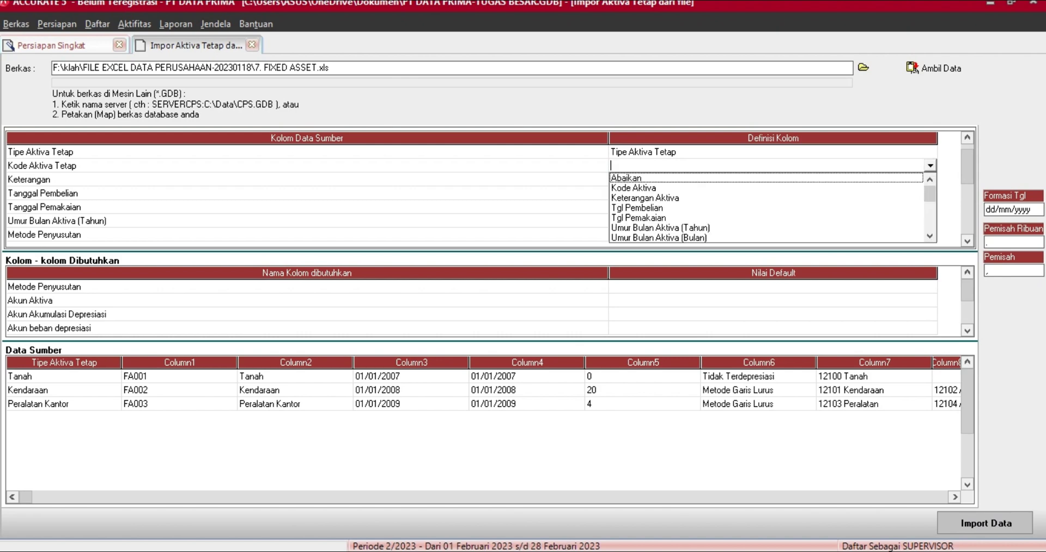
left_click(634, 187)
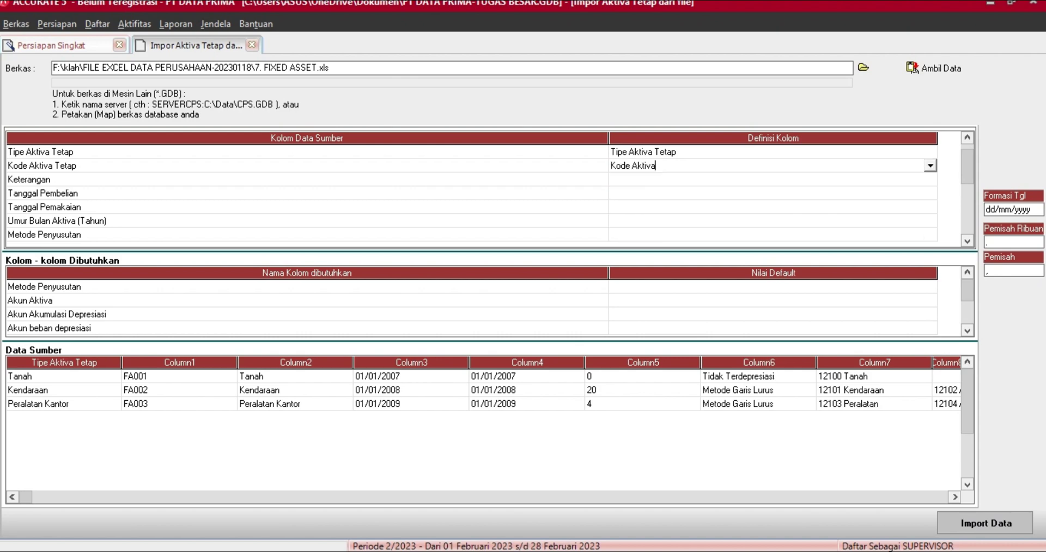
left_click(634, 180)
left_click(930, 179)
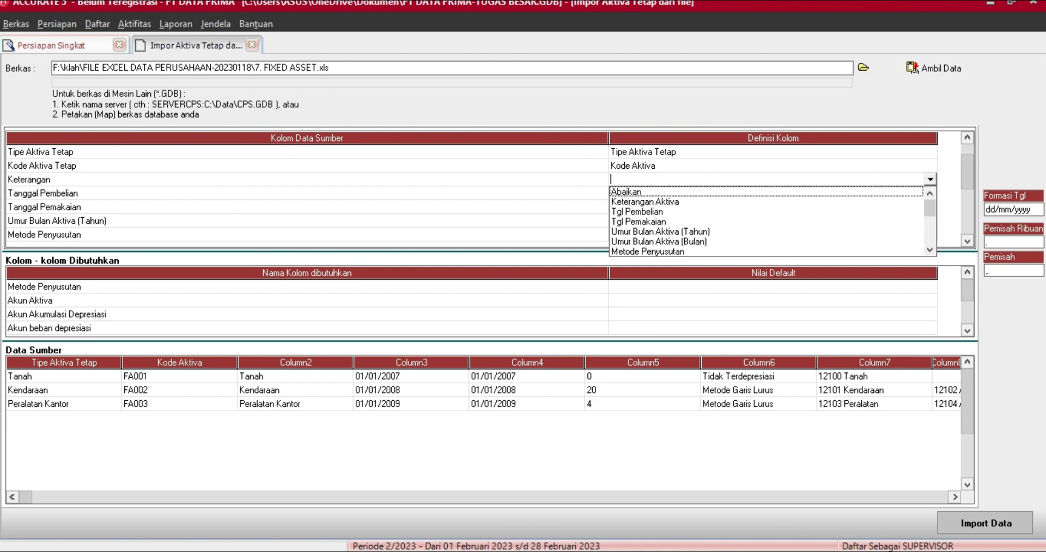
left_click(645, 202)
left_click(645, 194)
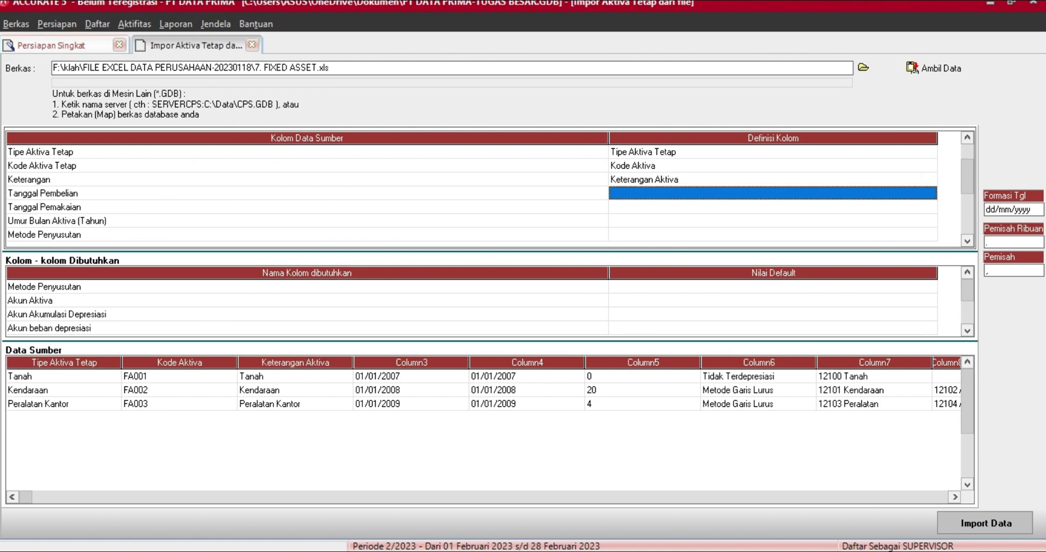
left_click(645, 193)
left_click(930, 194)
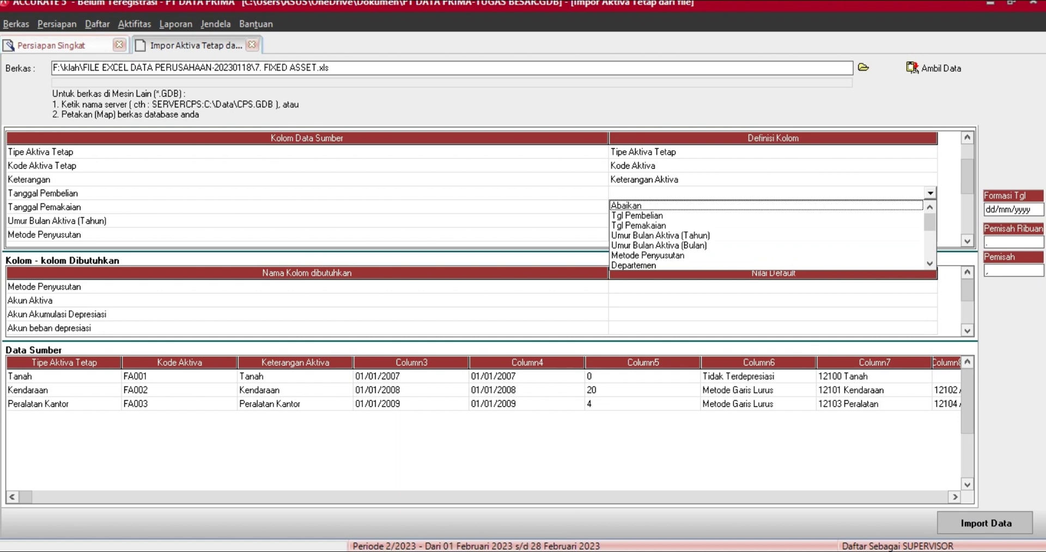
left_click(645, 216)
left_click(645, 207)
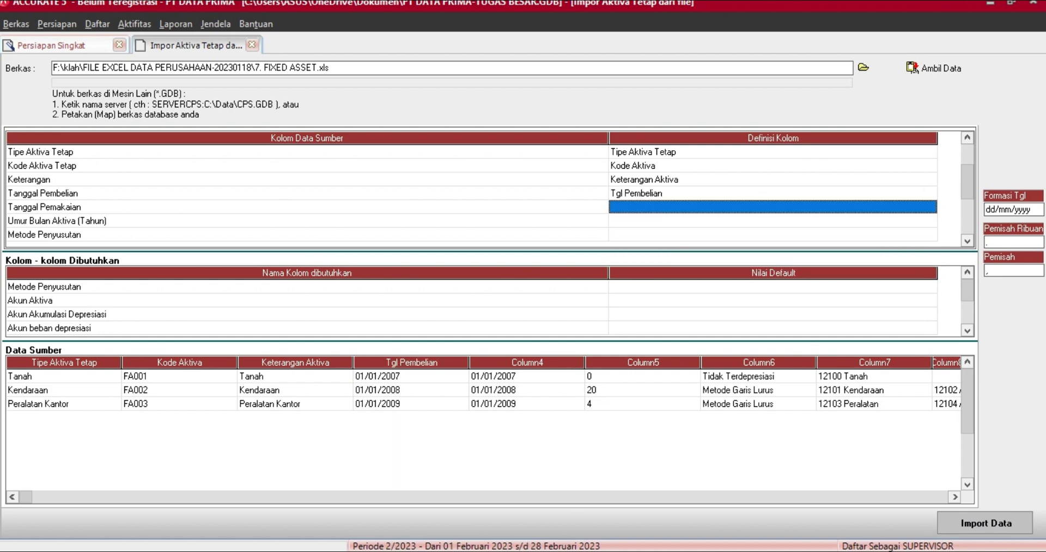
- Map Tanggal Pemakaian to Tgl Pemakaian, plus Umur Bulan Aktiva (Tahun) and Metode Penyusutan
left_click(645, 207)
left_click(930, 206)
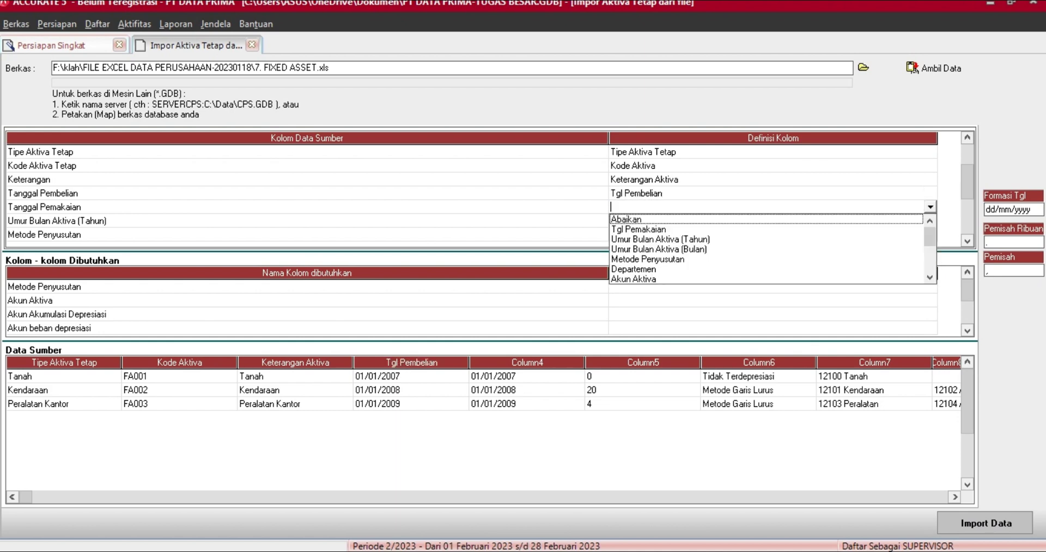
left_click(645, 230)
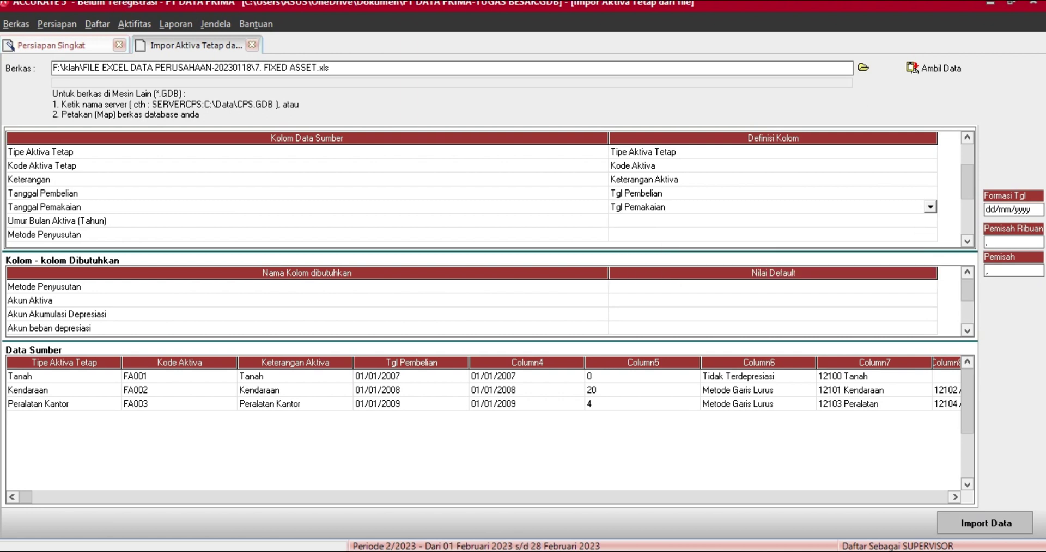
scroll(645, 229, "down", 1)
left_click(708, 207)
left_click(708, 207)
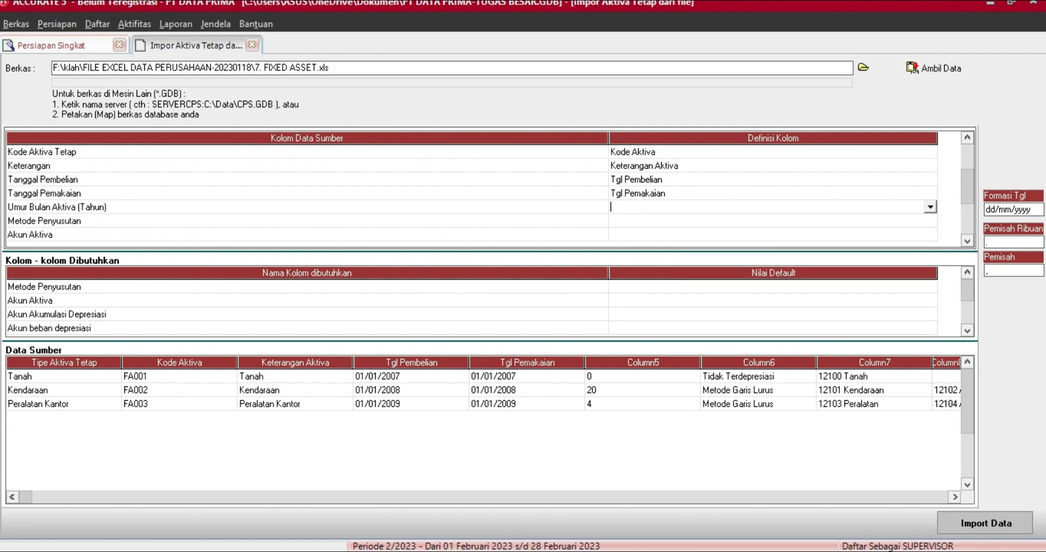
left_click(929, 207)
left_click(660, 230)
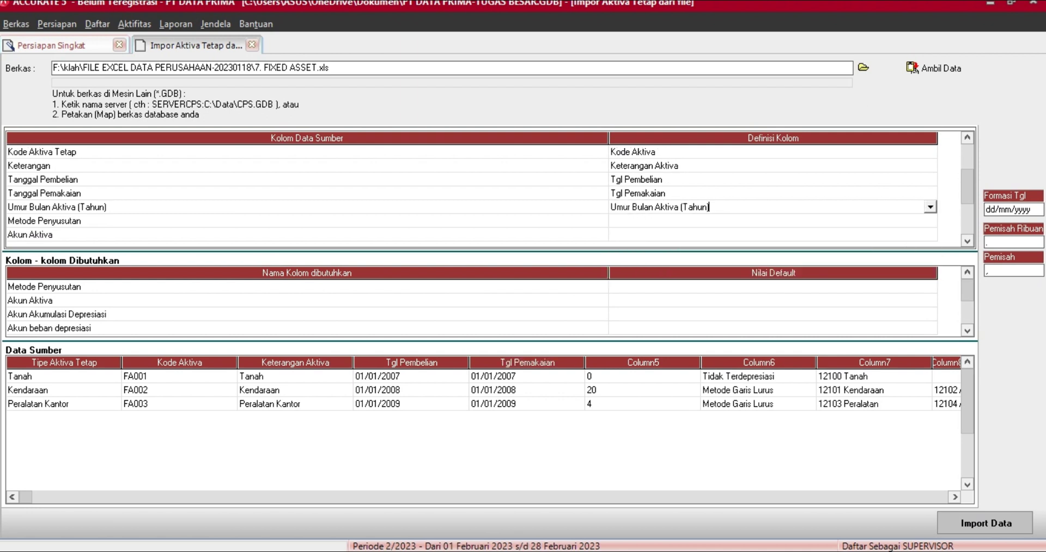
left_click(708, 221)
left_click(772, 221)
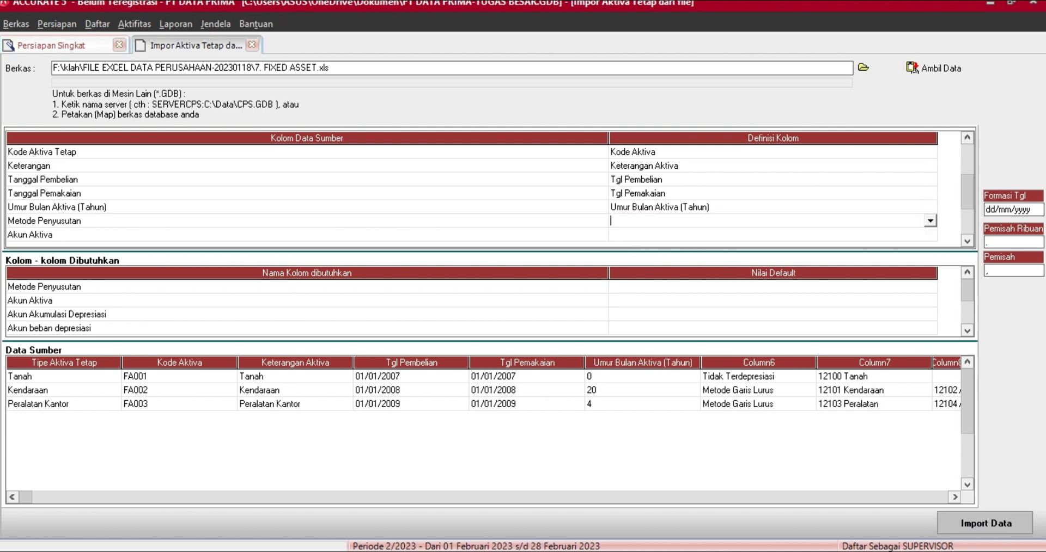
left_click(929, 220)
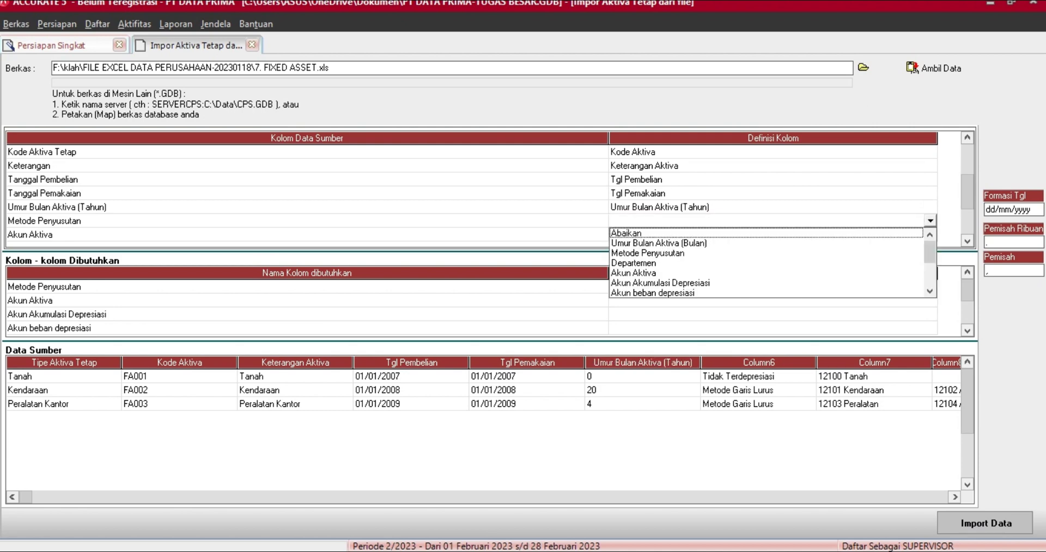
left_click(647, 253)
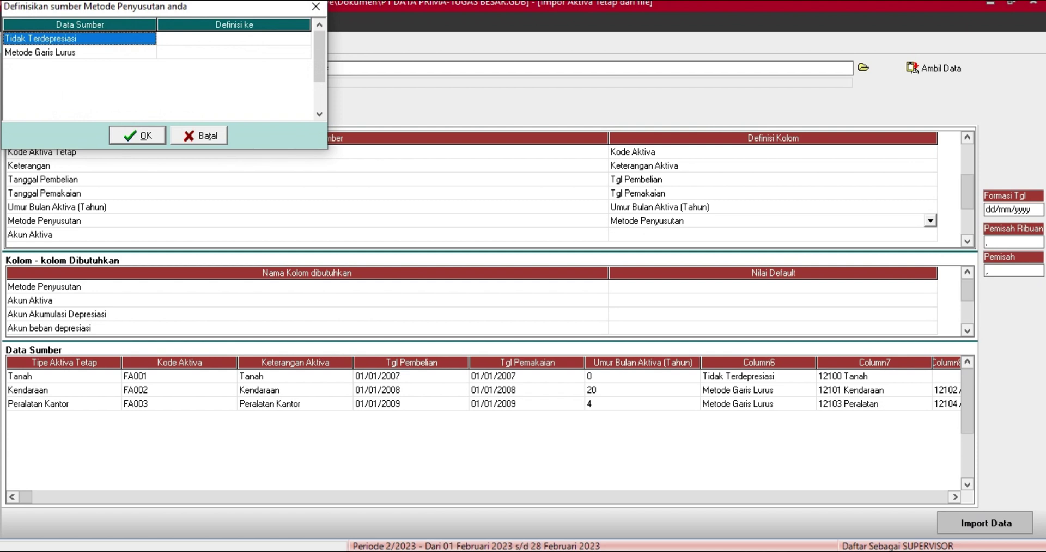
- Match Tidak Terdepresiasi and Metode Garis Lurus to the no-depreciation and straight-line methods, then confirm
left_click(234, 38)
left_click(233, 39)
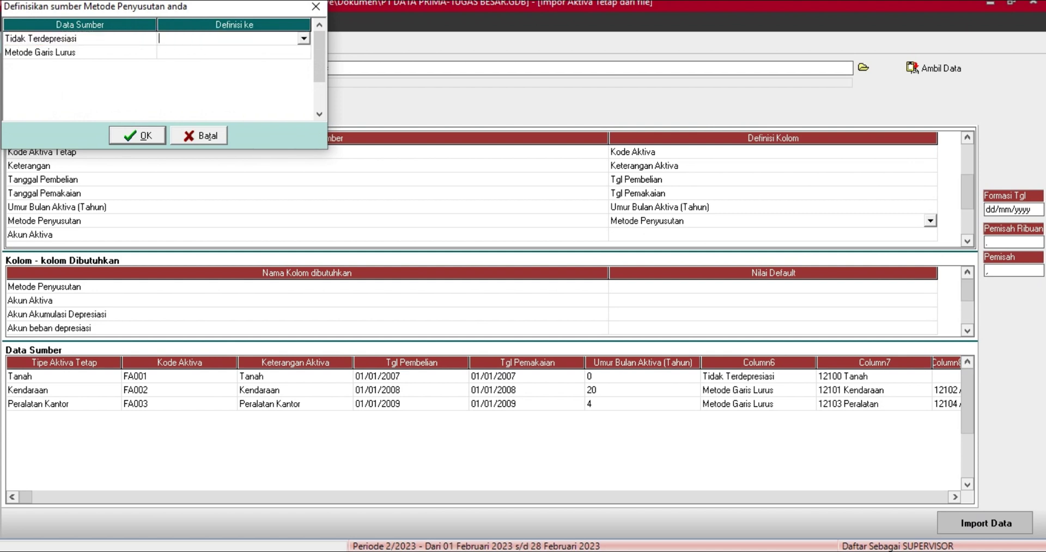
left_click(304, 38)
left_click(194, 51)
left_click(233, 53)
left_click(233, 52)
left_click(304, 52)
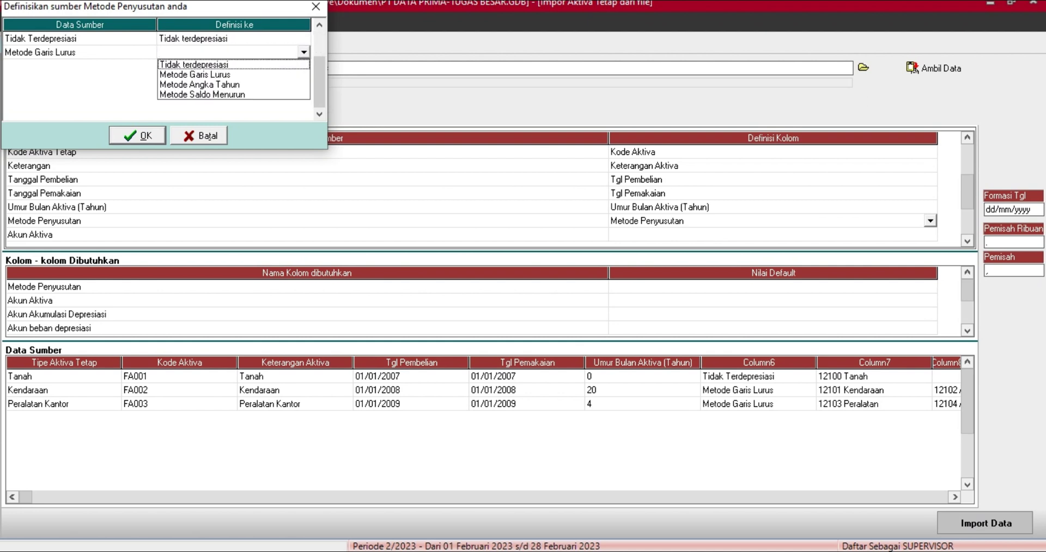
left_click(195, 74)
left_click(137, 136)
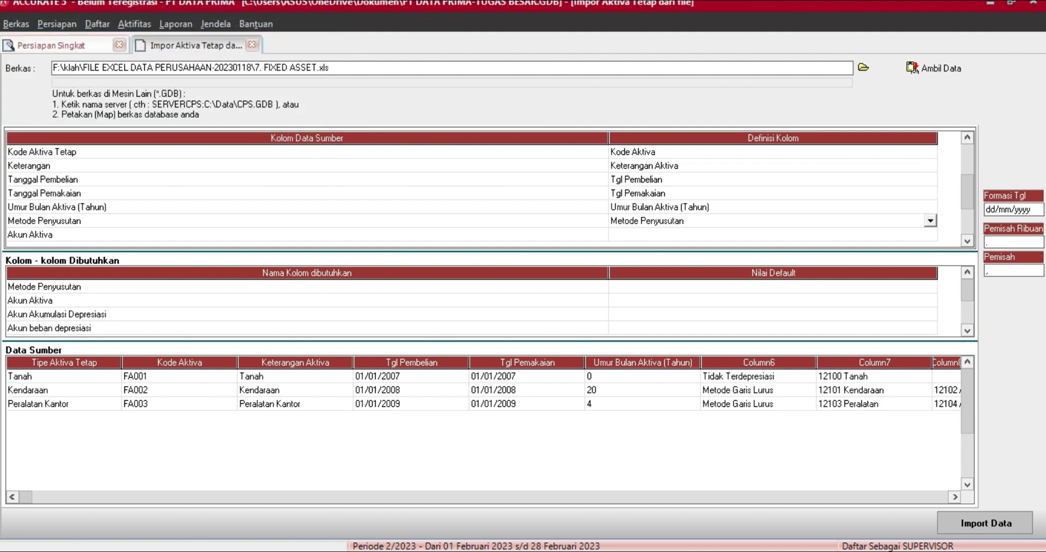
scroll(772, 221, "down", 2)
scroll(772, 221, "up", 2)
scroll(772, 221, "down", 1)
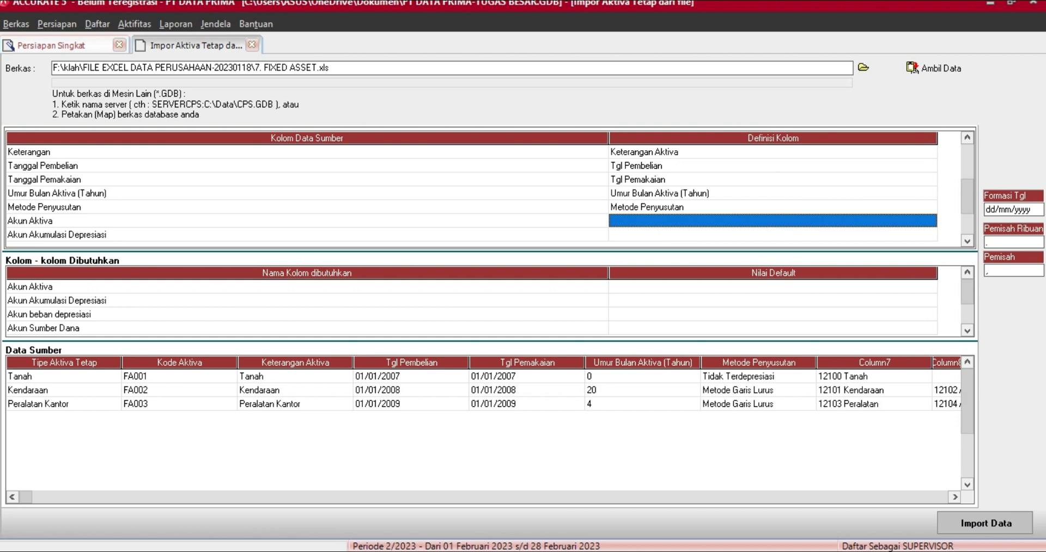
- Set the next column's definition to Akun Aktiva
left_click(930, 220)
left_click(930, 220)
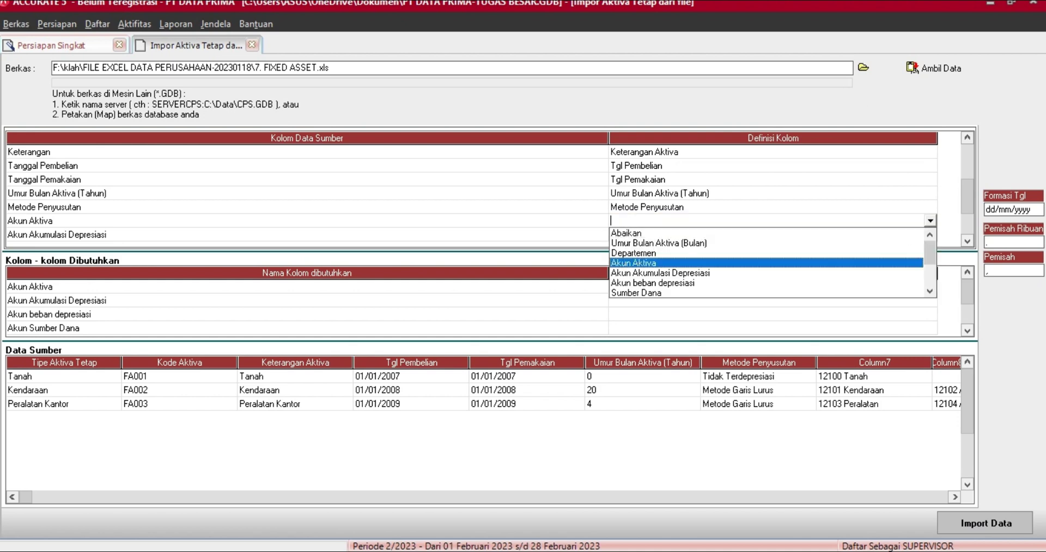
left_click(766, 263)
- Link 12100 Tanah, 12101 Kendaraan and 12103 Peralatan to their asset accounts and confirm
left_click(234, 38)
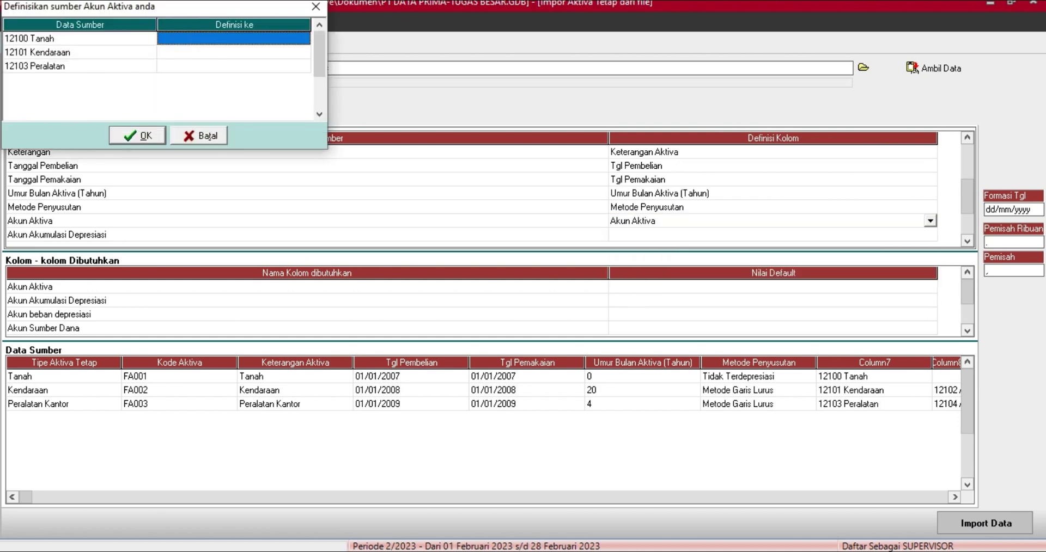
left_click(234, 38)
left_click(304, 39)
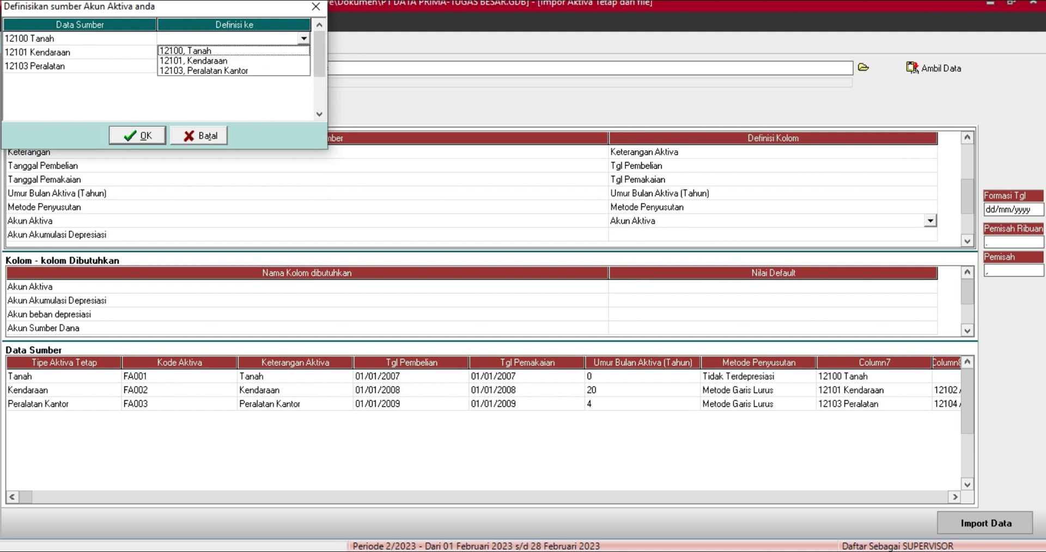
left_click(234, 50)
left_click(234, 52)
left_click(234, 52)
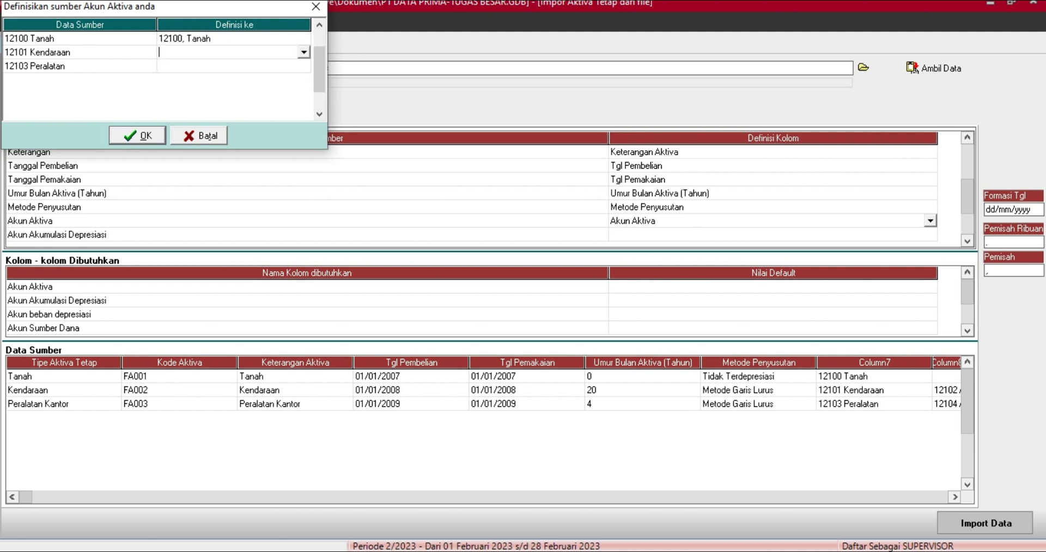
left_click(303, 52)
left_click(234, 75)
left_click(234, 66)
left_click(234, 66)
left_click(304, 66)
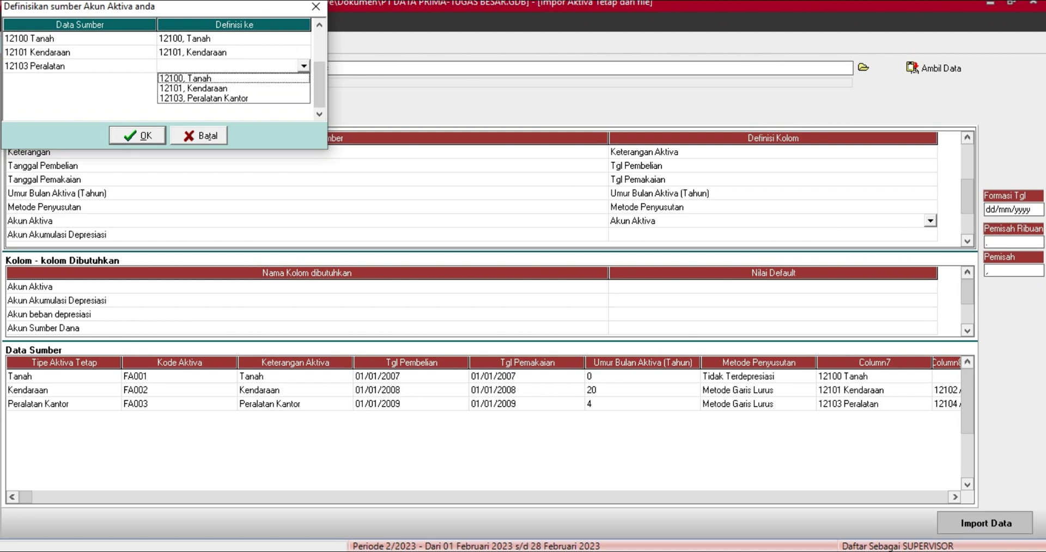
left_click(234, 99)
left_click(137, 136)
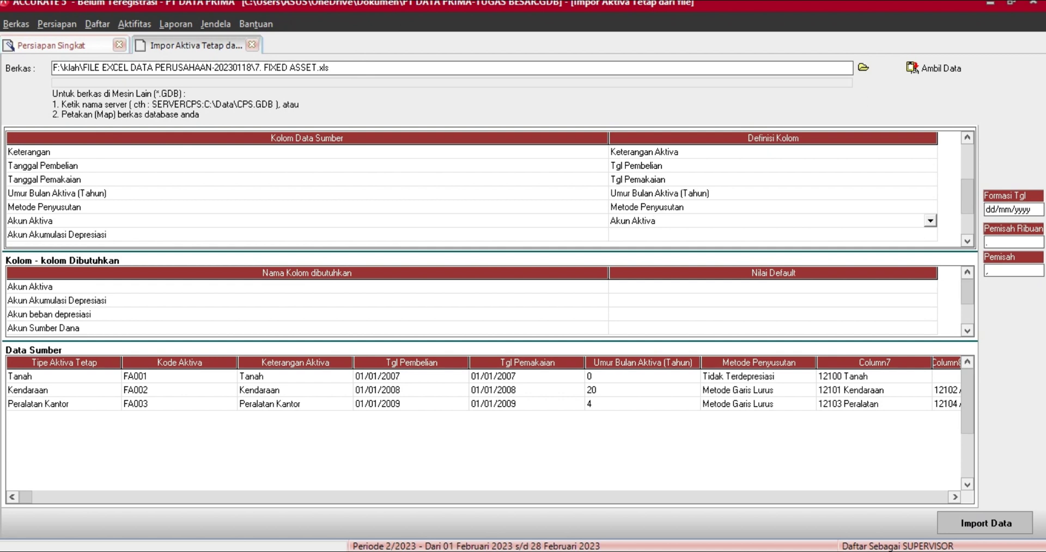
key("Return")
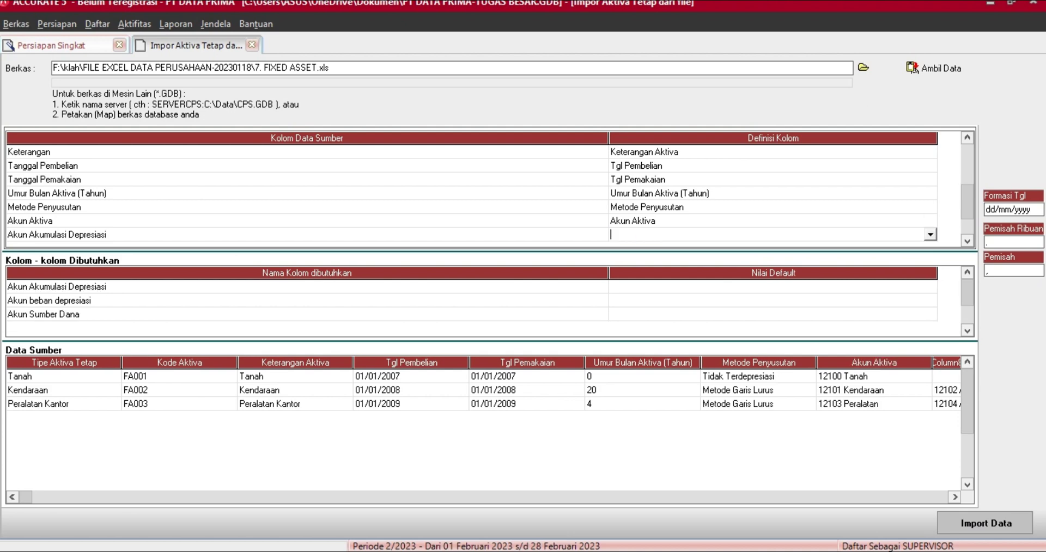
- Define the column as Akun Akumulasi Depresiasi and link 12102 to Akumulasi Penyusutan Kendaraan
left_click(930, 235)
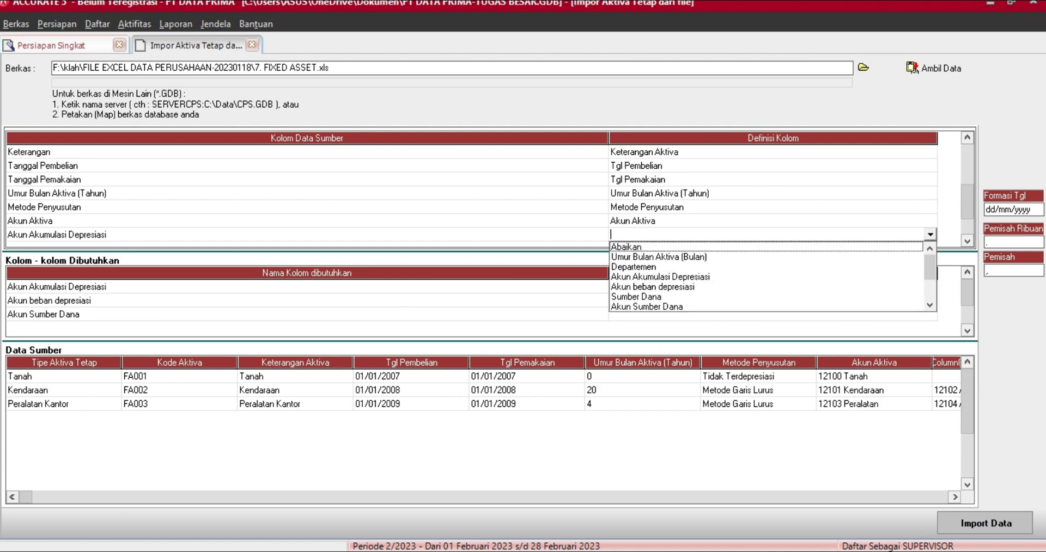
left_click(660, 277)
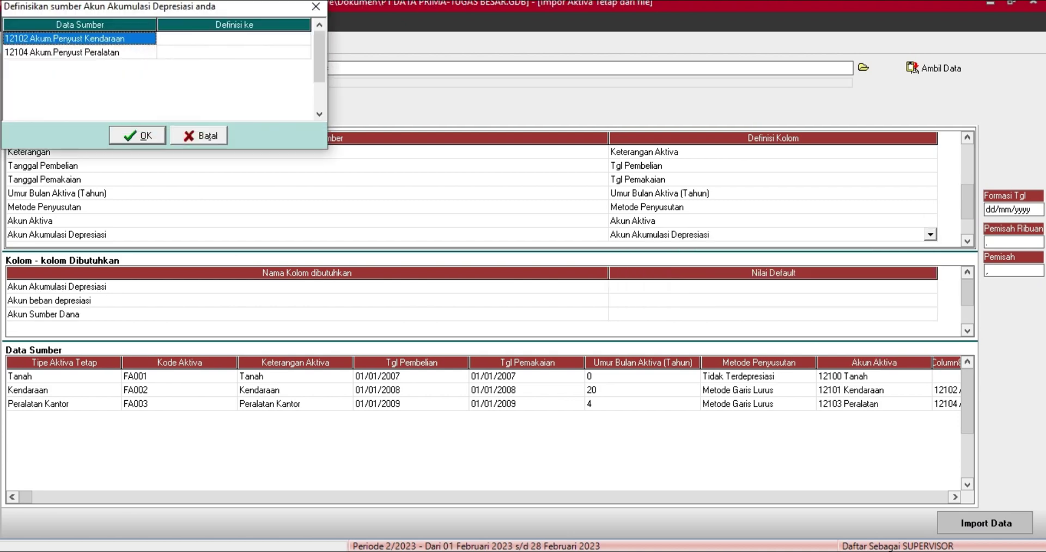
left_click(234, 39)
left_click(234, 38)
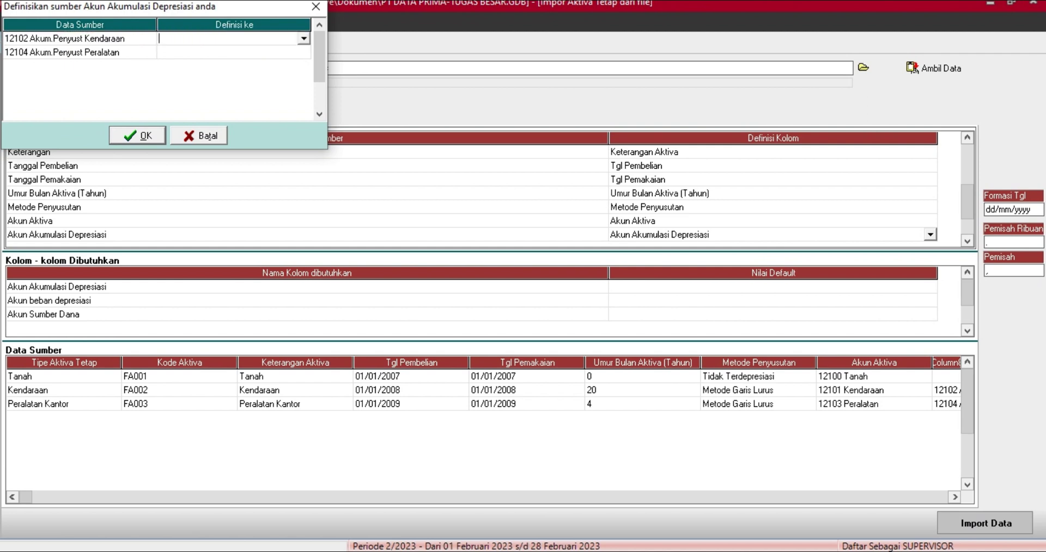
left_click(303, 39)
left_click(235, 51)
- Link 12104 to Akumulasi Penyusutan Peralatan Kantor and confirm the mapping
left_click(234, 53)
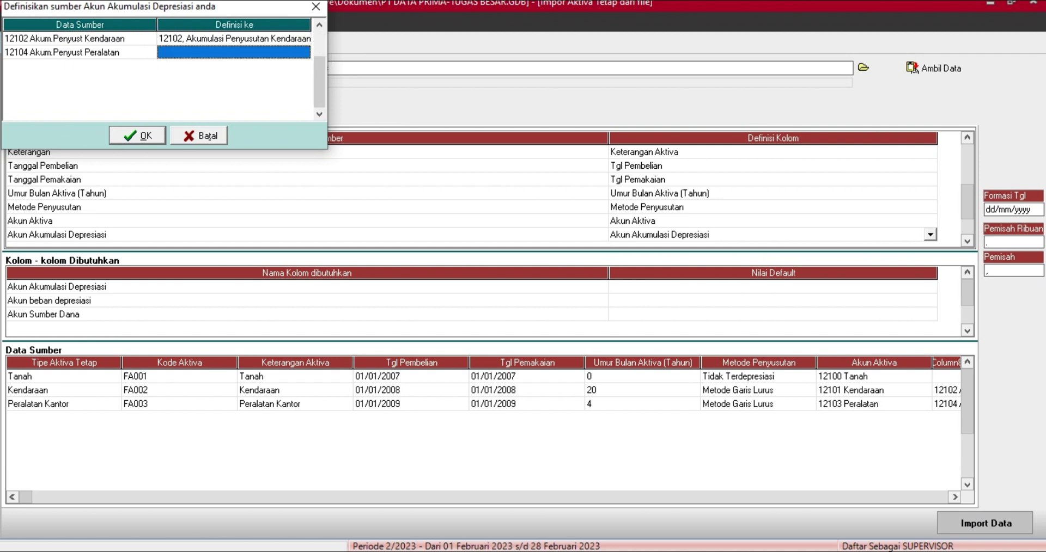
left_click(234, 53)
left_click(304, 52)
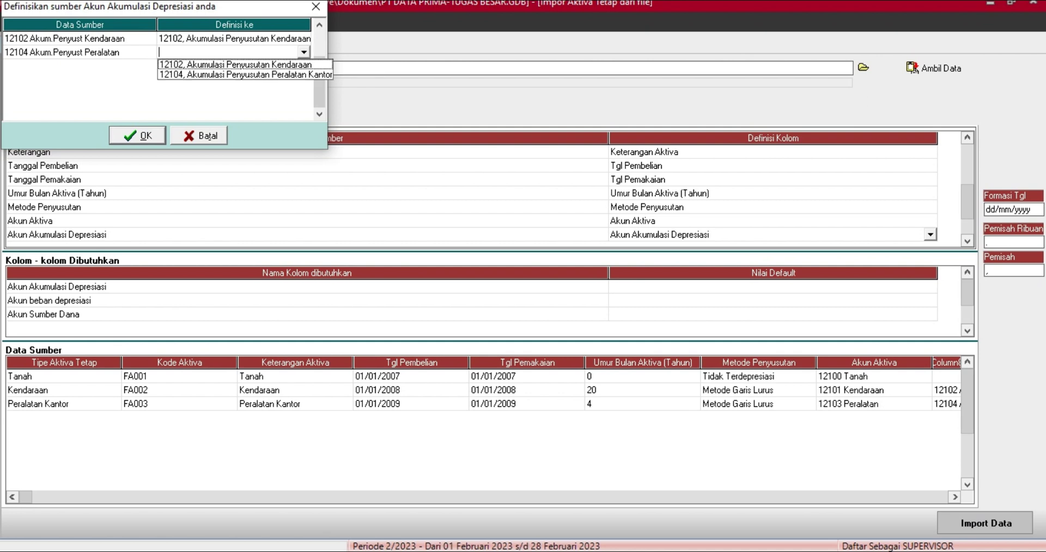
left_click(304, 52)
left_click(304, 53)
left_click(228, 76)
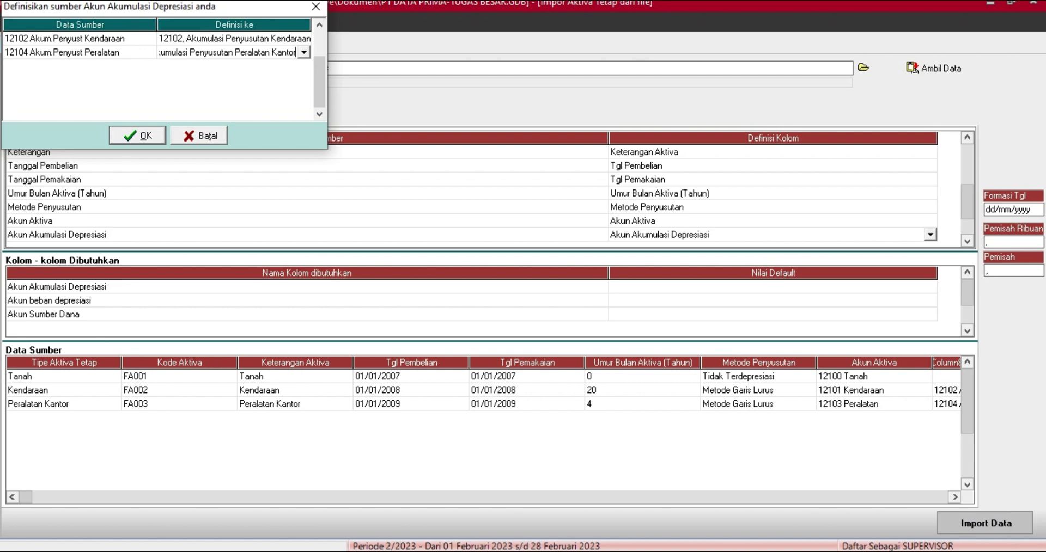
left_click(137, 136)
- Commit the mapping and begin defining the Akun Bebas Depresiasi column
key("Down")
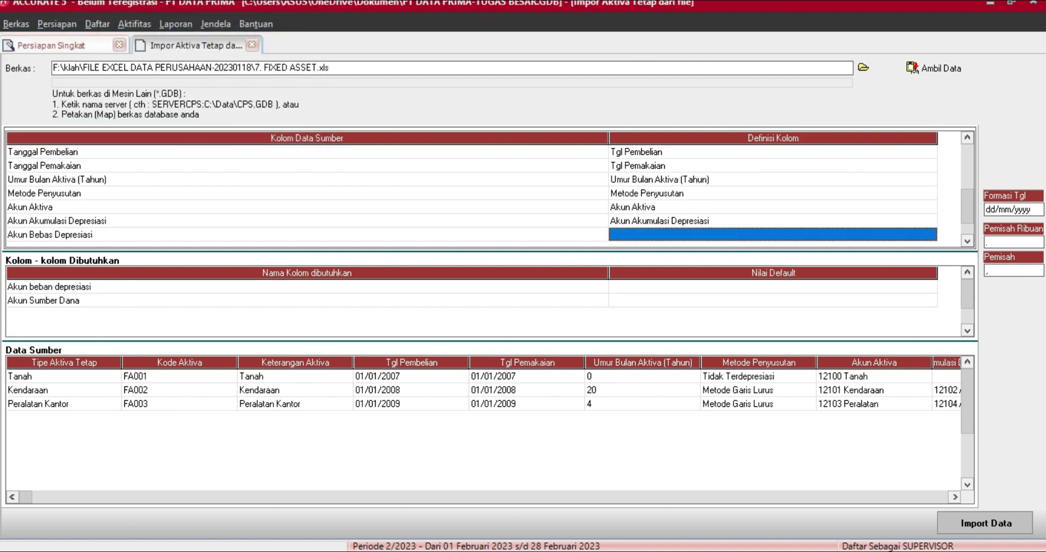
key("Down")
key("Down")
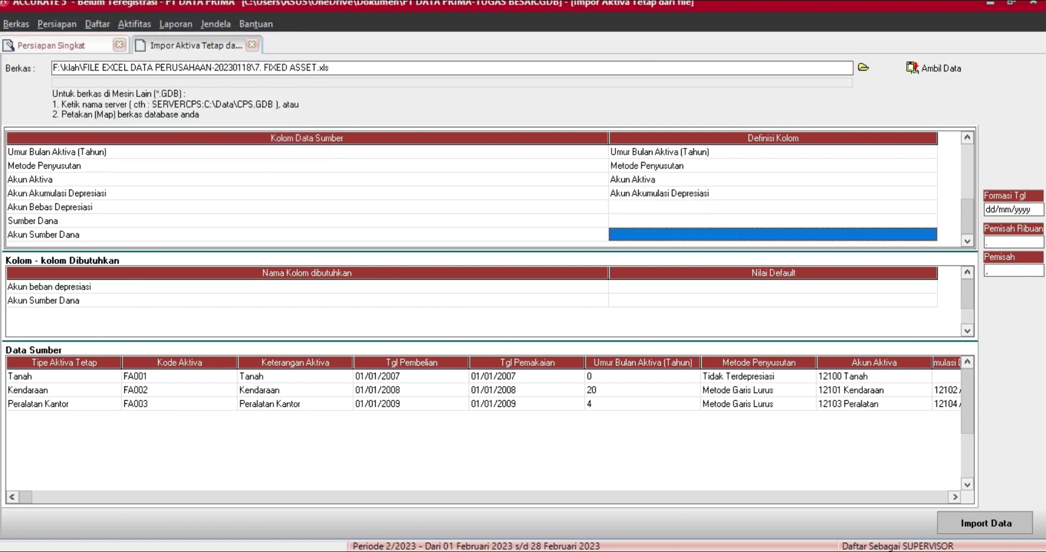
left_click(930, 207)
left_click(929, 207)
left_click(931, 207)
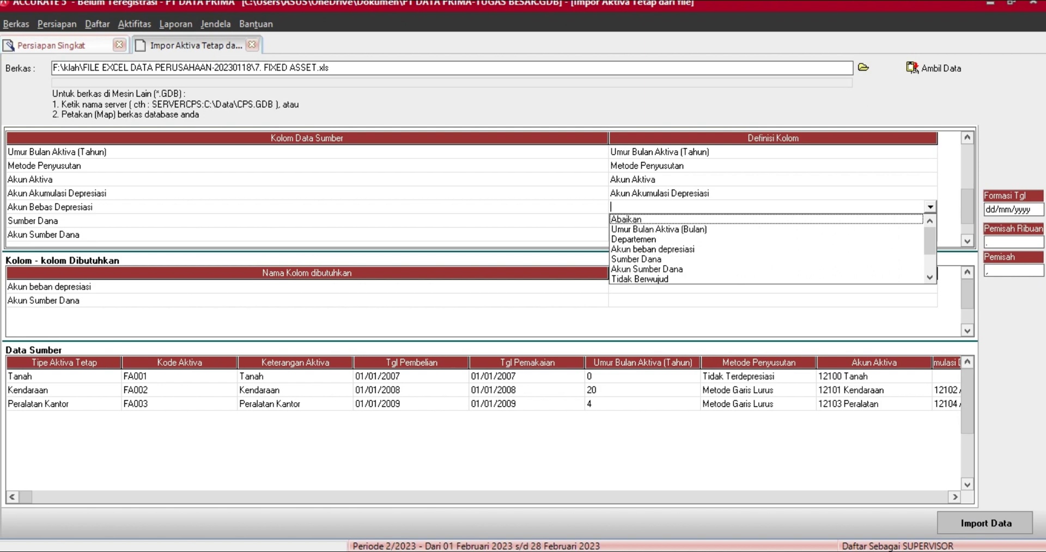
- Define the column as the depreciation expense account and map vehicle depreciation to 61102
left_click(652, 250)
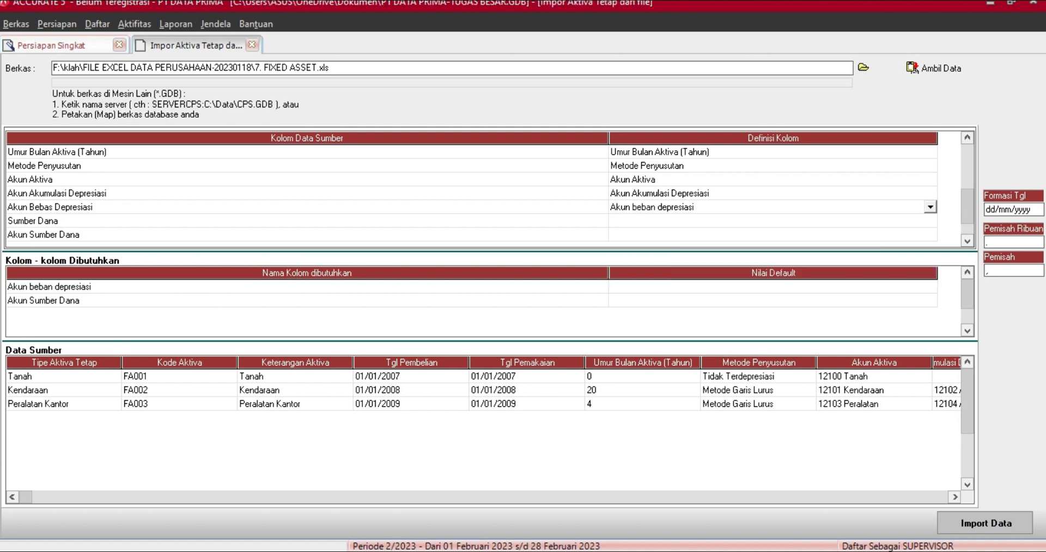
left_click(233, 39)
left_click(234, 39)
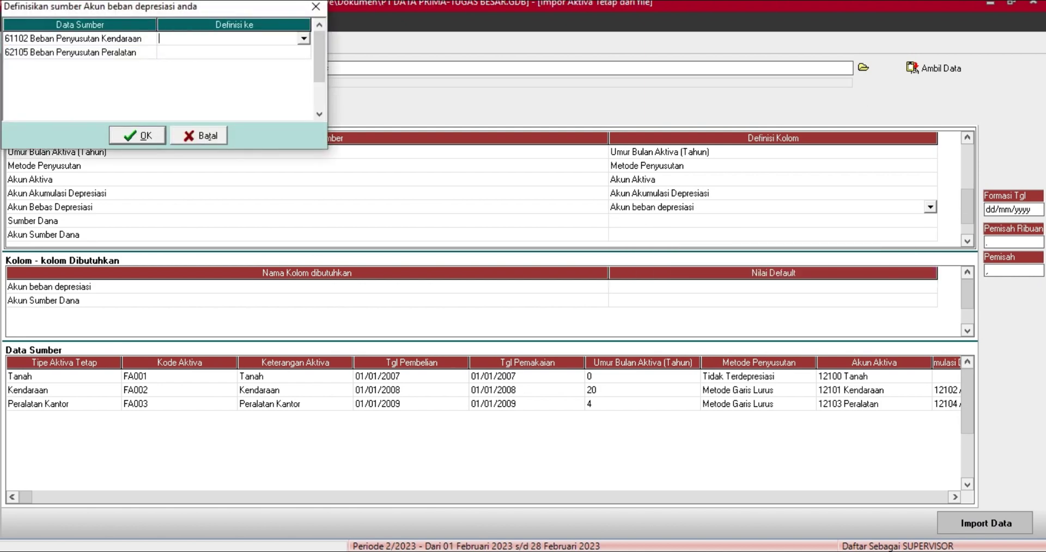
left_click(304, 39)
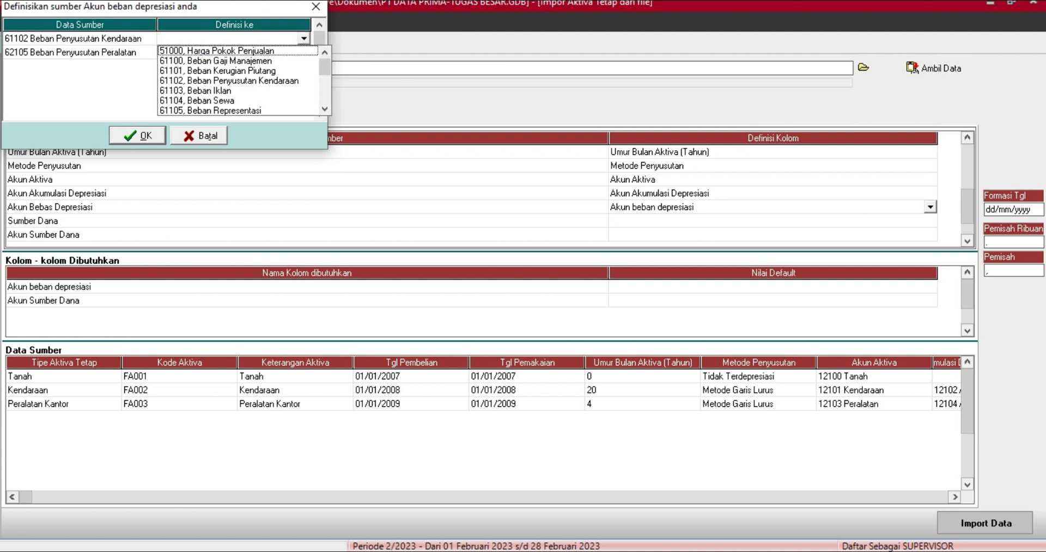
left_click(234, 80)
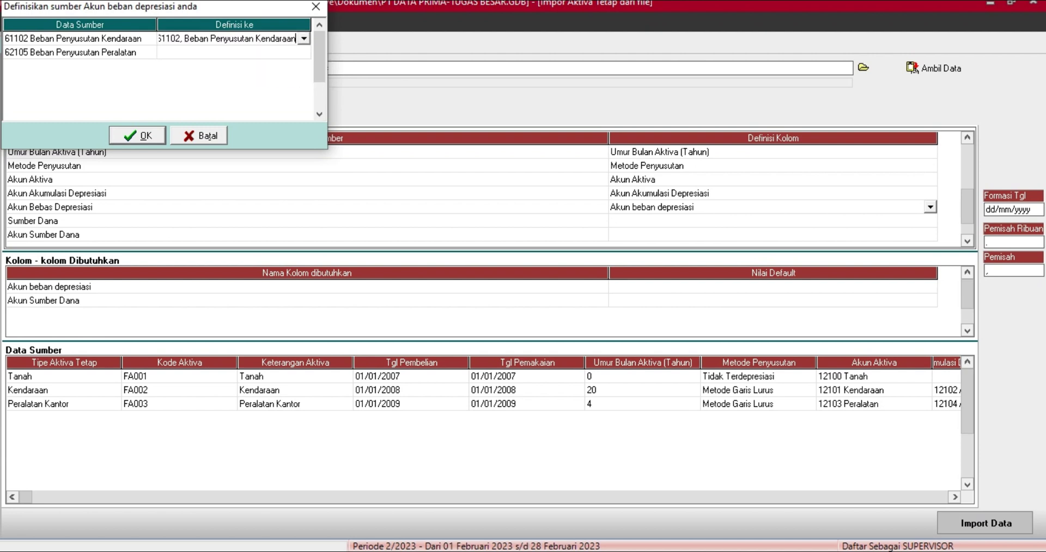
- Map equipment depreciation to 62105 Beban Penyusutan Peralatan and confirm the mappings
left_click(233, 53)
left_click(234, 53)
left_click(304, 52)
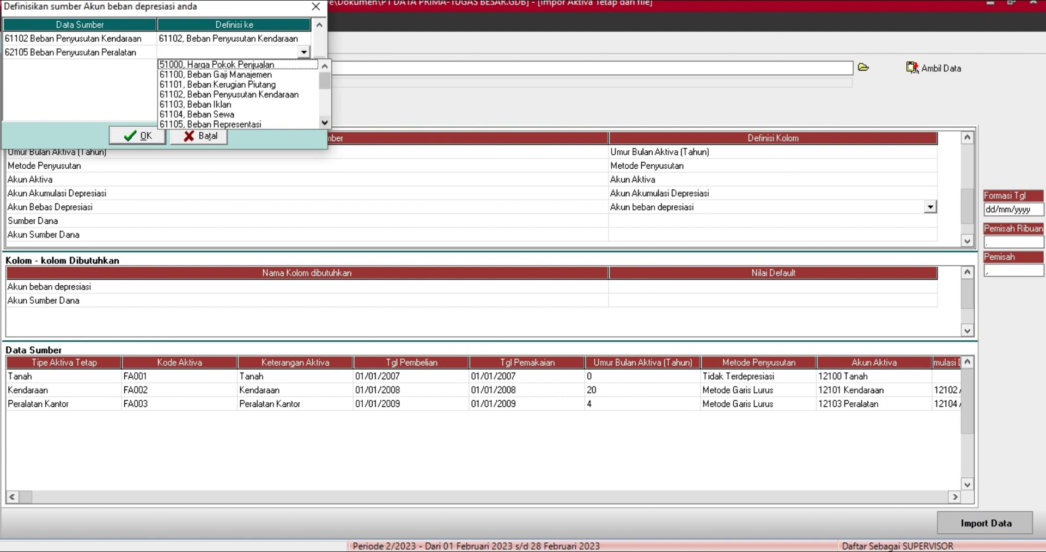
left_click(233, 95)
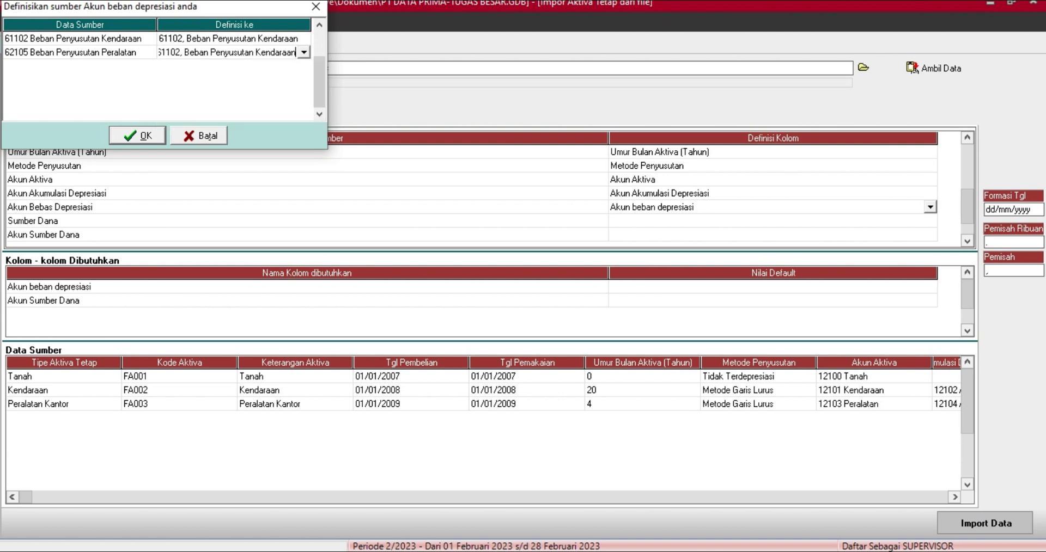
left_click(304, 52)
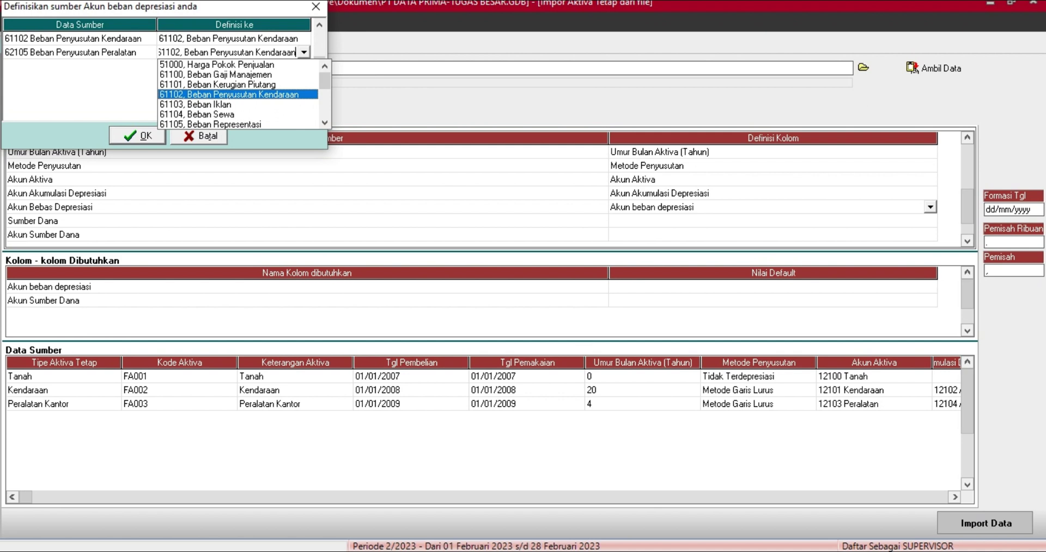
left_click(325, 123)
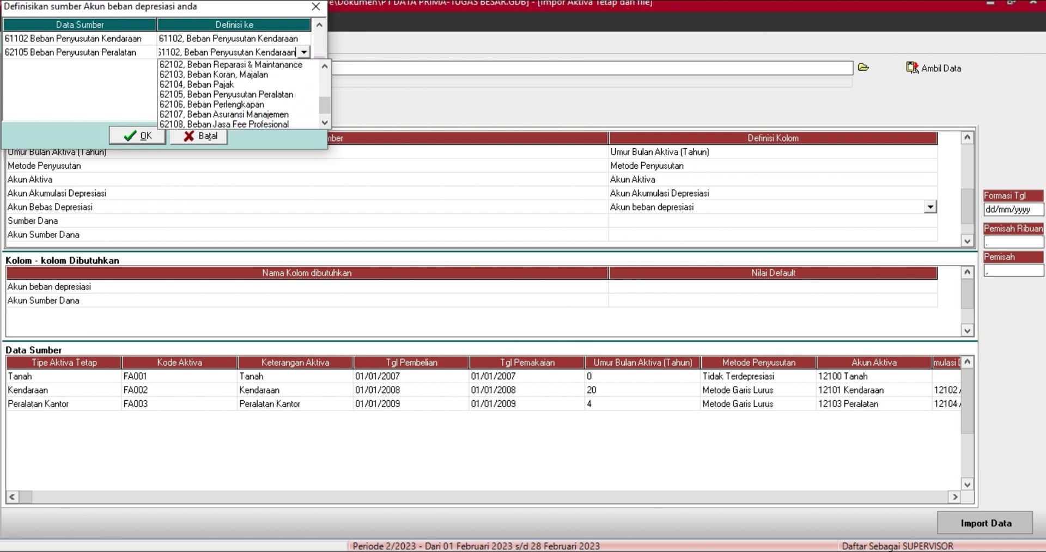
left_click(229, 95)
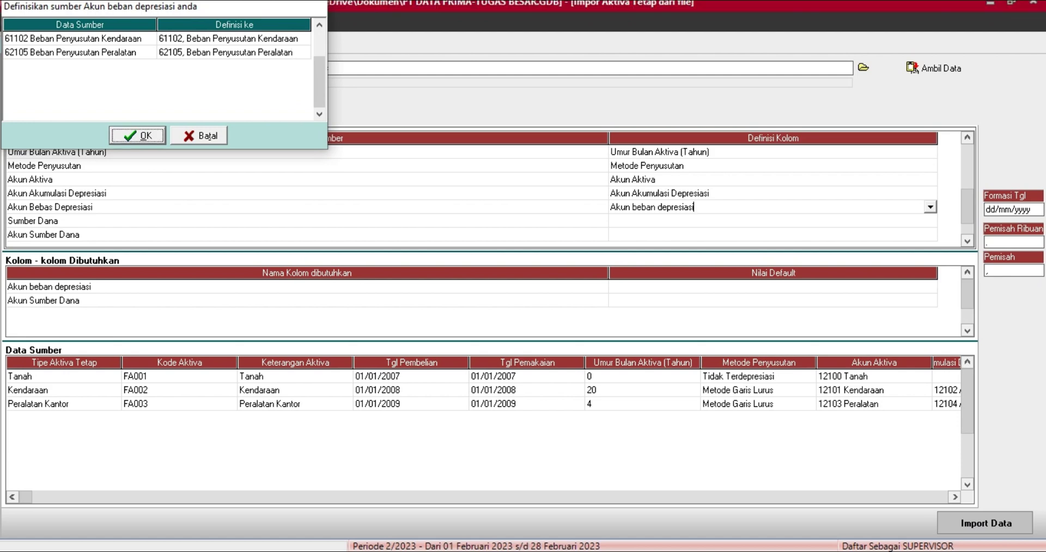
key("Return")
left_click(930, 221)
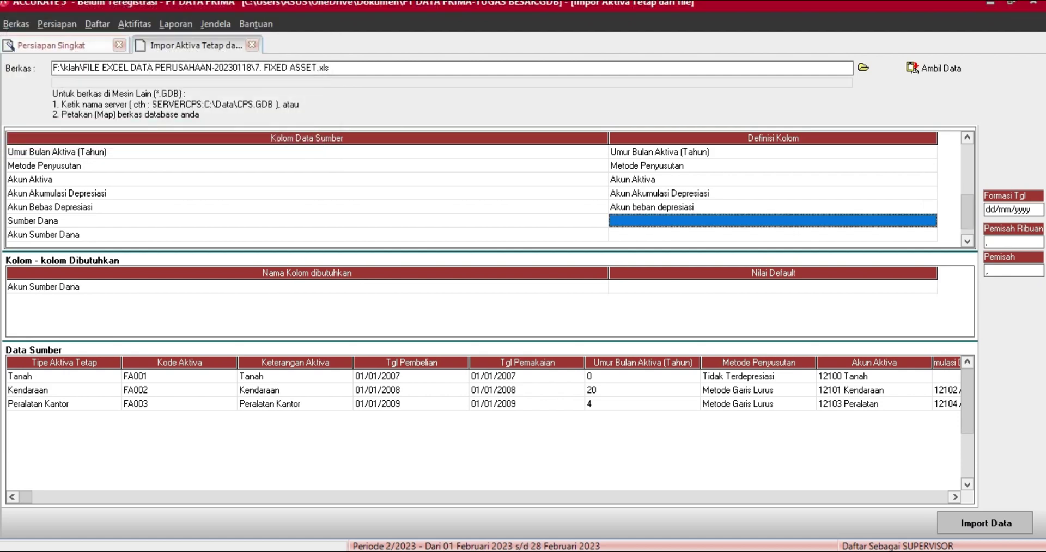
- Define the remaining columns as Sumber Dana and Akun Sumber Dana
left_click(929, 221)
left_click(929, 221)
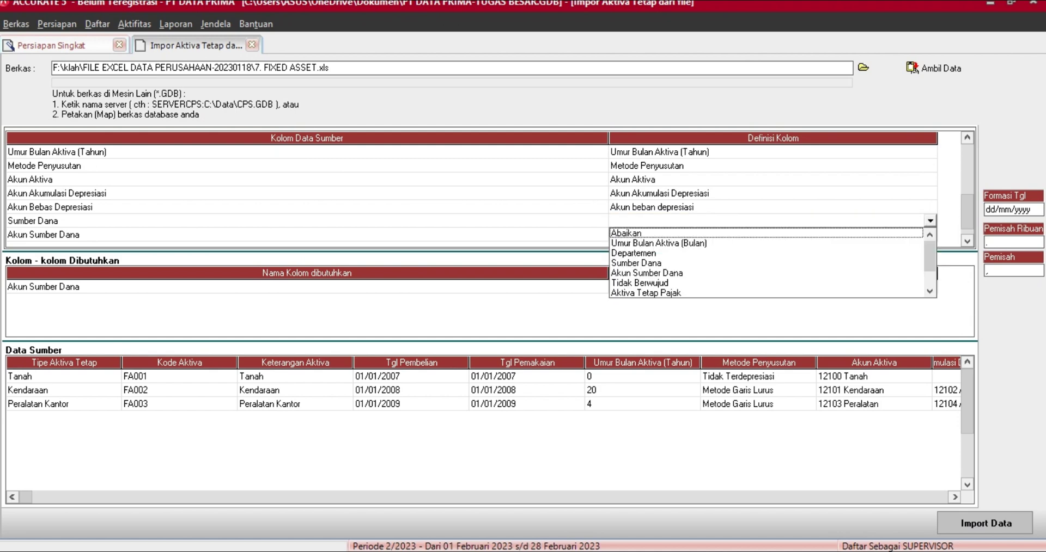
left_click(637, 263)
left_click(930, 235)
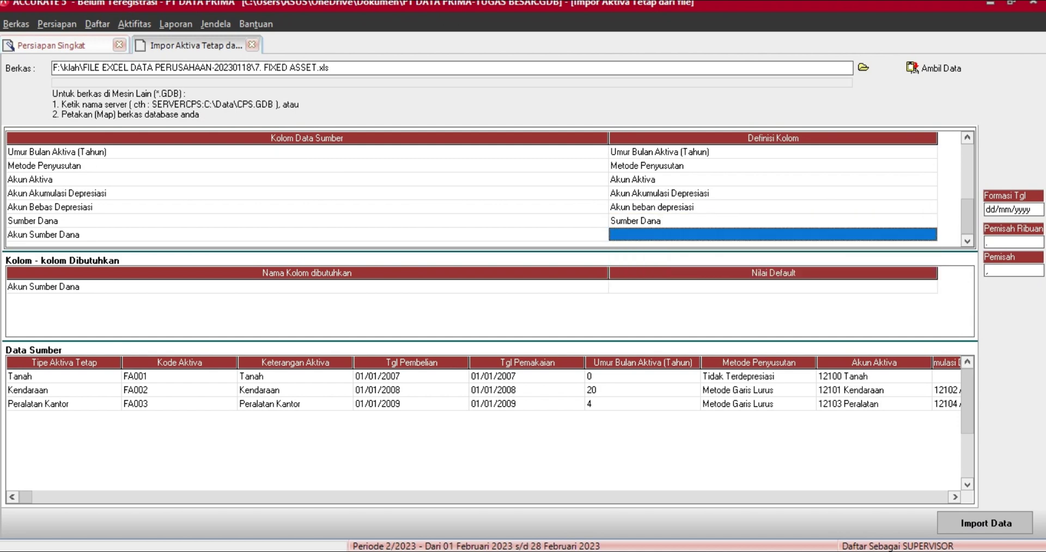
left_click(930, 235)
left_click(929, 235)
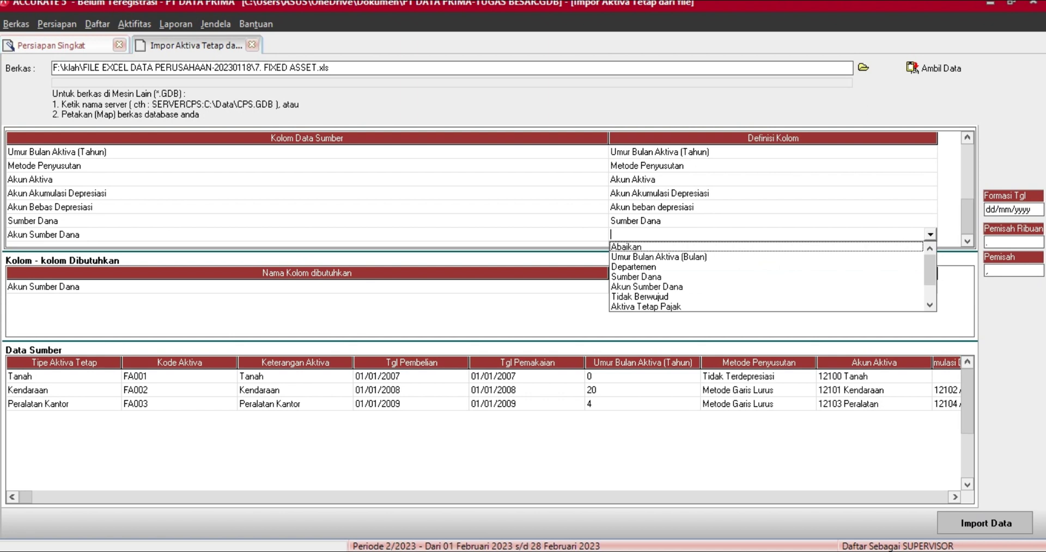
left_click(646, 286)
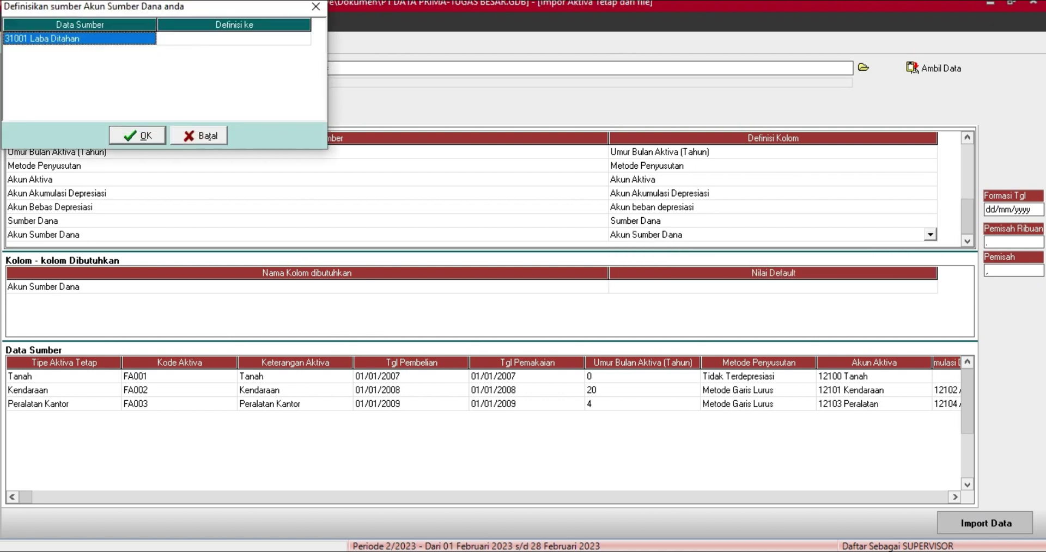
- Link Laba Ditahan to account 31001 and check that no required columns remain
left_click(303, 38)
left_click(303, 39)
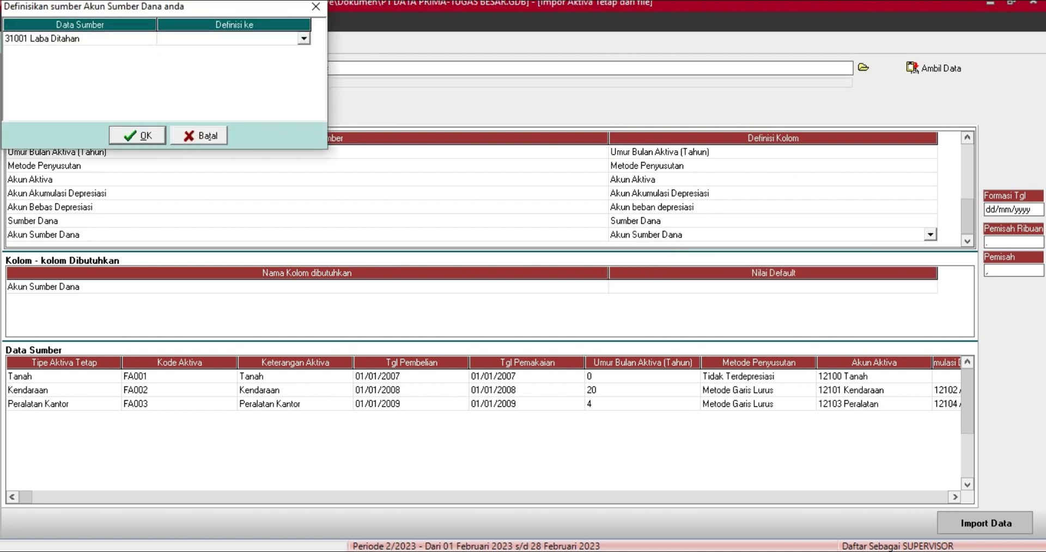
left_click(303, 38)
left_click(203, 50)
left_click(137, 135)
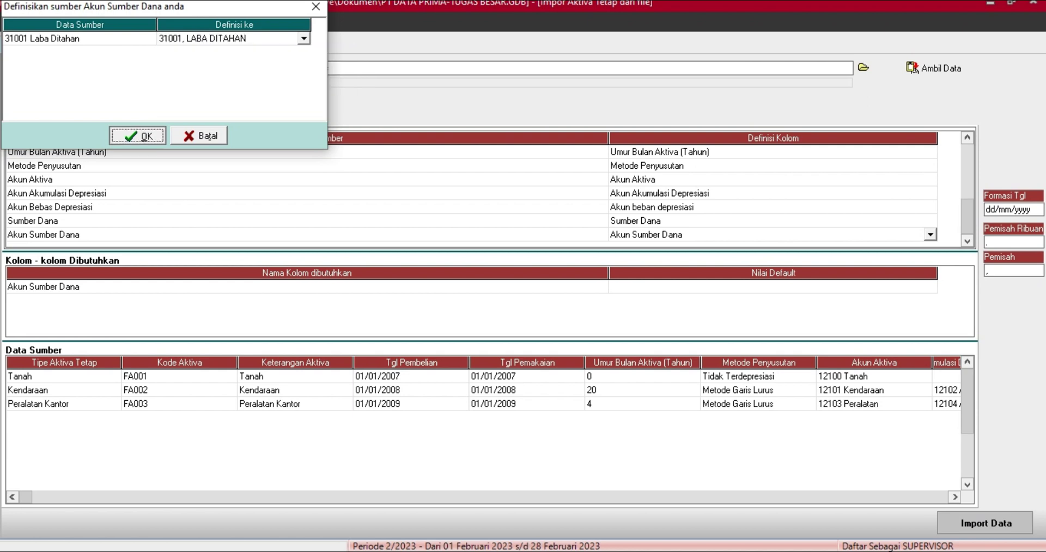
key("Return")
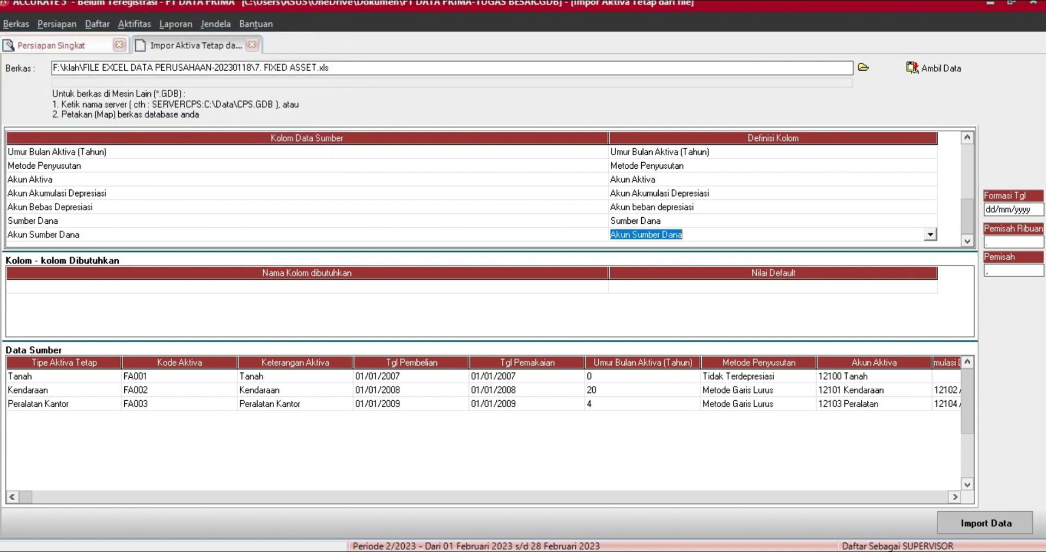
left_click(307, 288)
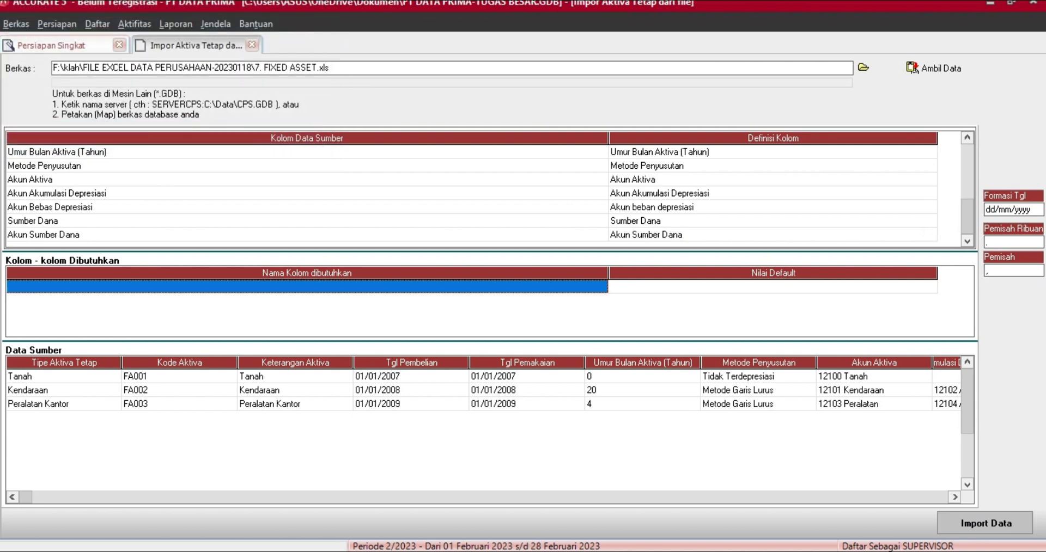
left_click(772, 287)
left_click(773, 287)
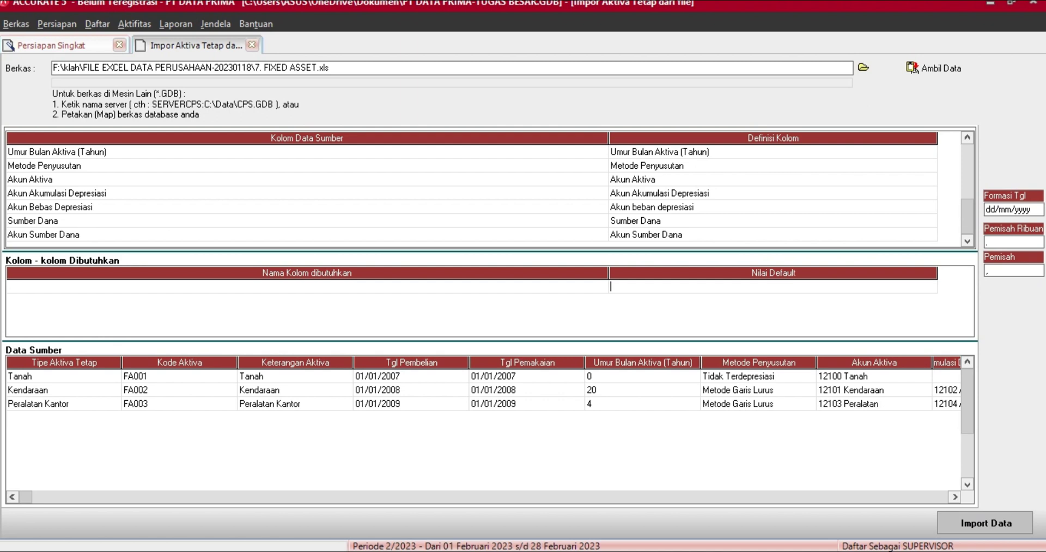
- Import fixed assets FA001–FA003 and advance to the Neraca Percobaan trial balance step
left_click(985, 523)
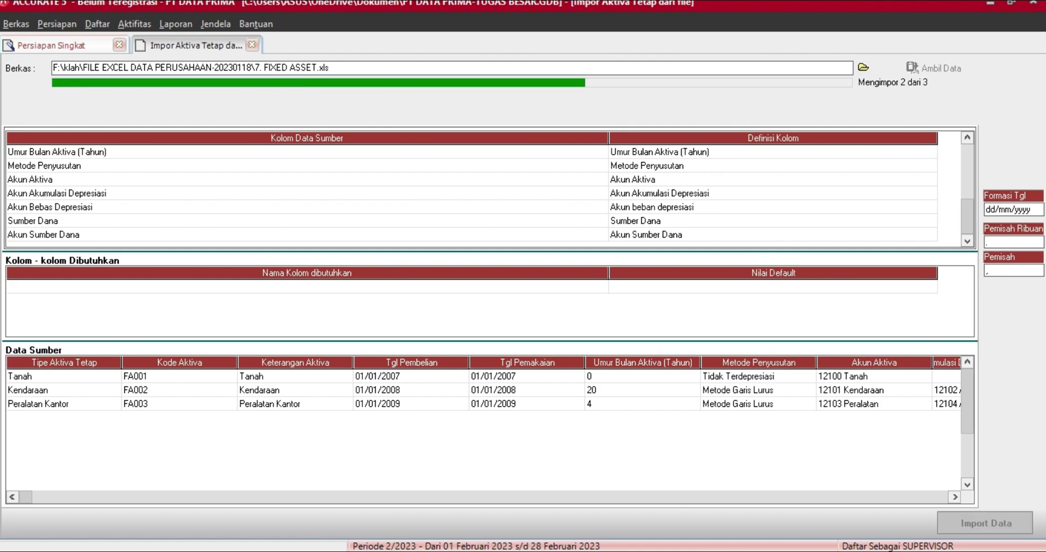
key("Return")
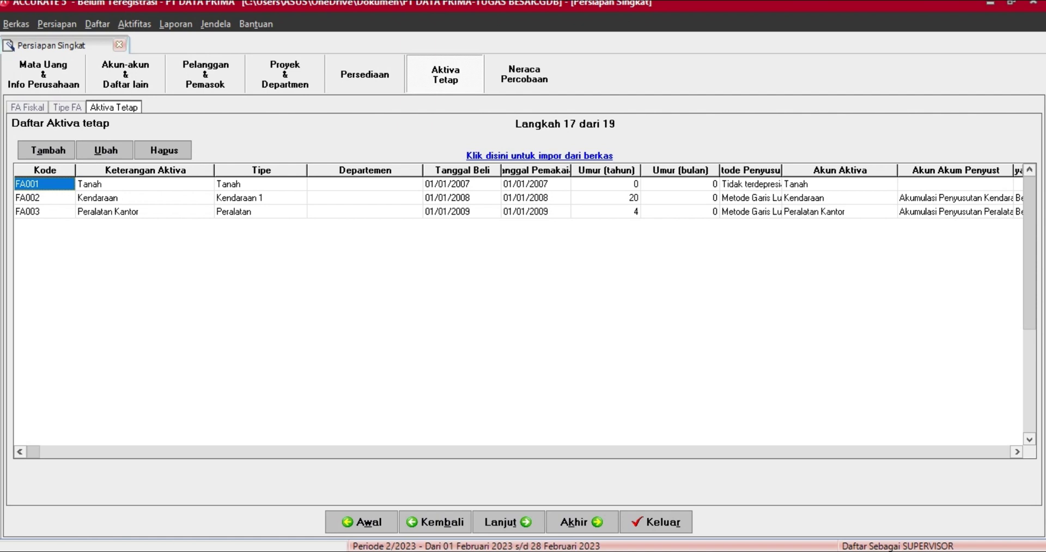
left_click(507, 522)
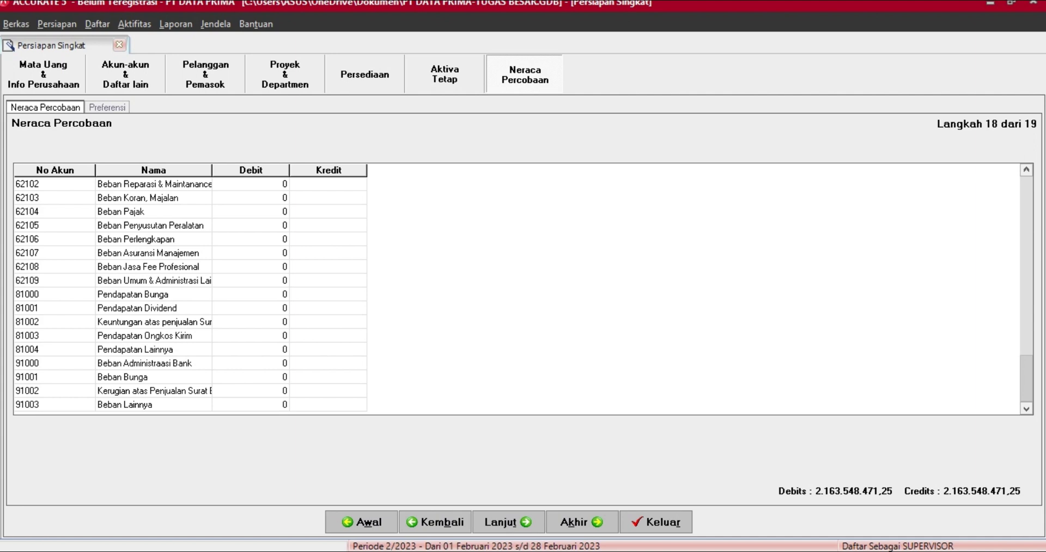
- Review the Neraca Percobaan accounts down to 91003 Beban Lainnya, then advance to step 19 Preferensi
key("Up")
key("Up")
key("Up")
key("Up")
key("Up")
key("Up")
key("Up")
key("Up")
key("Up")
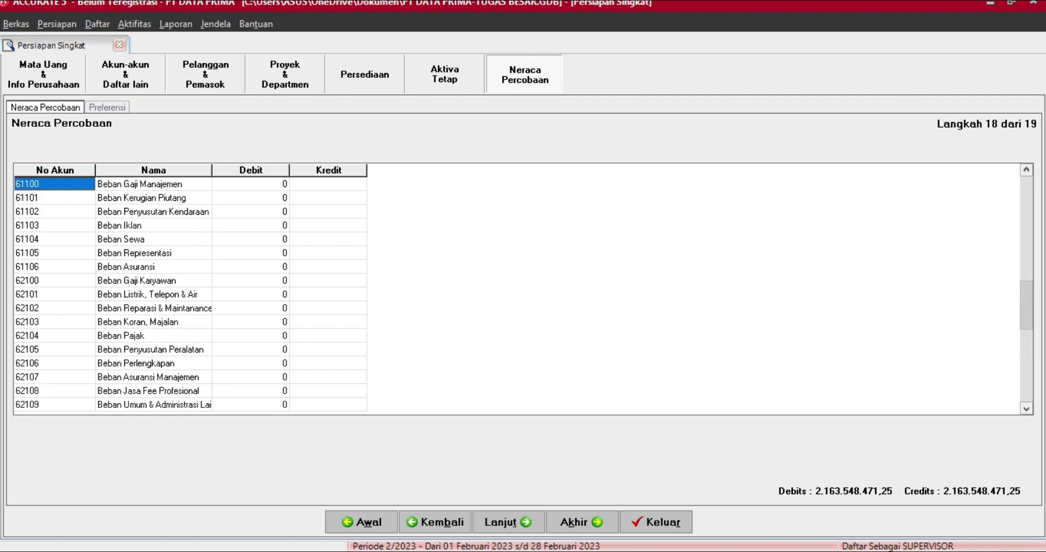
key("Up")
key("Up")
key("Up")
key("Up")
key("Up")
key("Up")
key("Up")
key("Up")
key("Up")
key("Up")
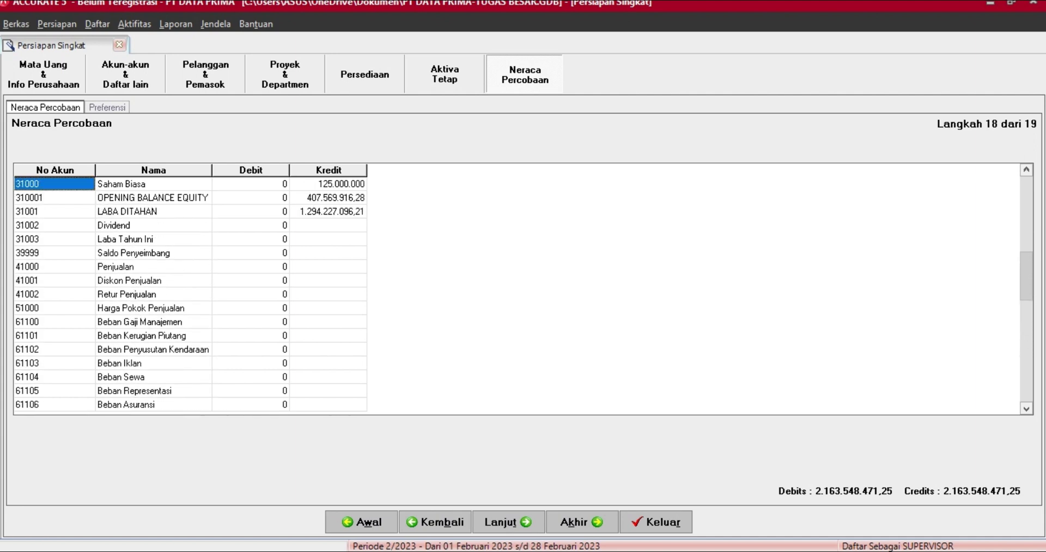
key("Up")
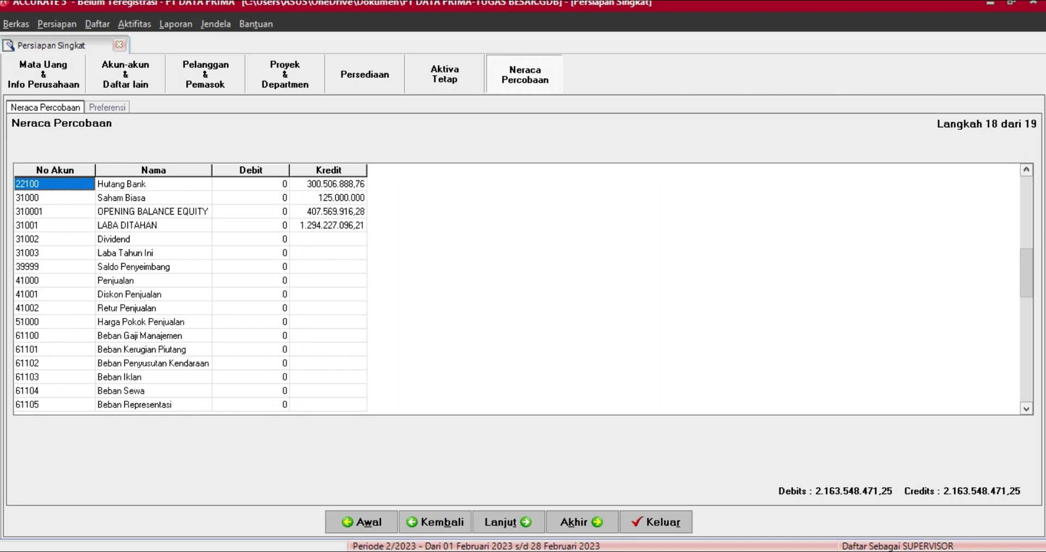
key("Up")
key("Up")
key("Up")
key("Up")
key("Up")
key("Up")
key("Up")
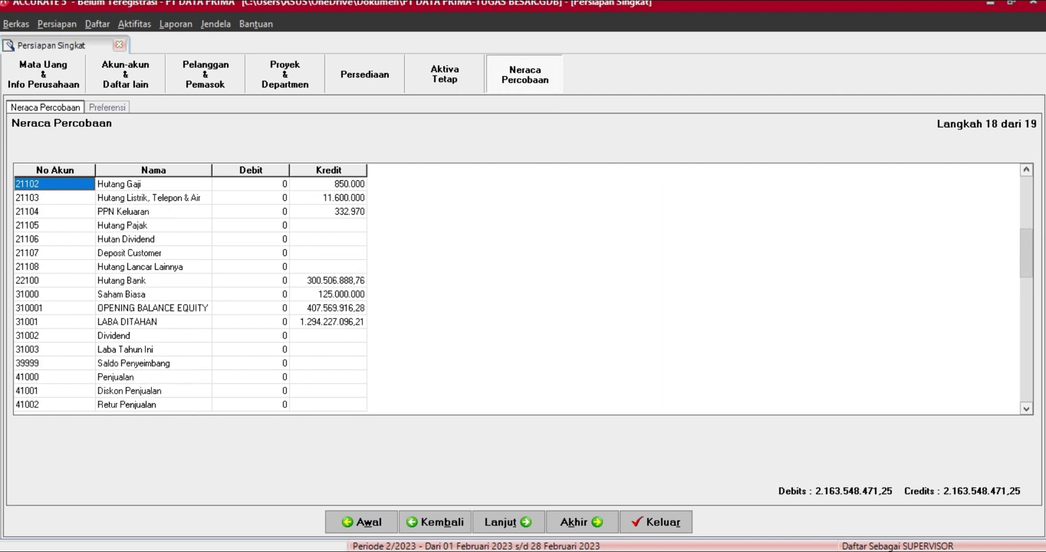
key("Down")
key("Down")
key("Down")
key("Down")
key("Down")
key("Down")
key("Down")
key("Down")
key("Down")
key("Down")
key("Down")
key("Down")
key("Down")
key("Down")
key("Down")
key("Down")
key("Down")
key("Down")
key("Down")
key("Down")
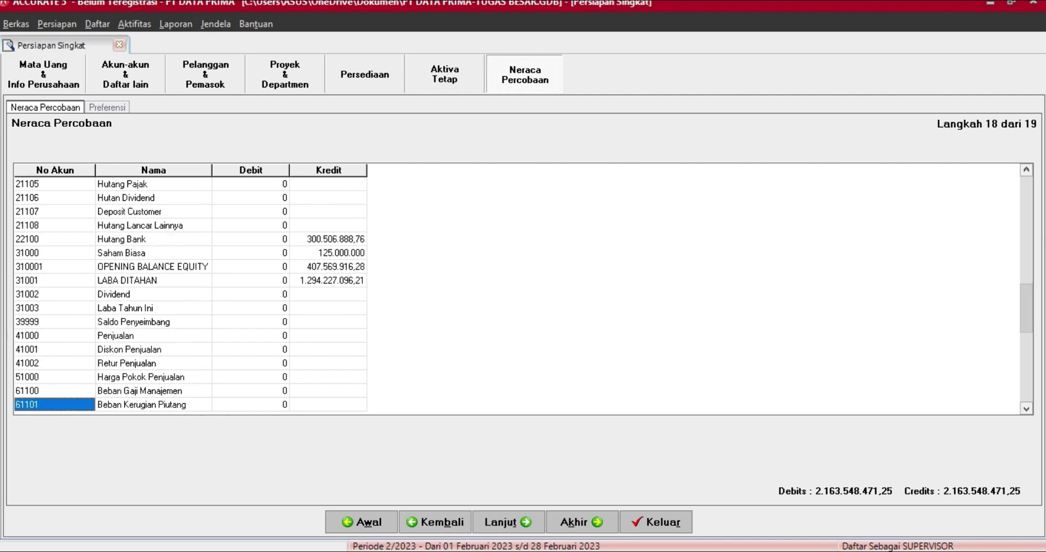
key("Down")
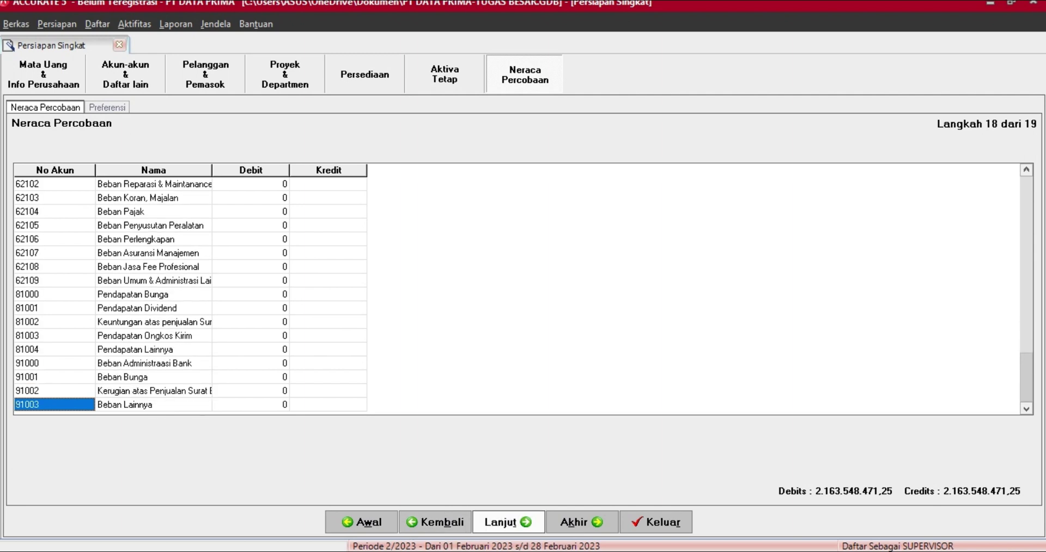
left_click(507, 521)
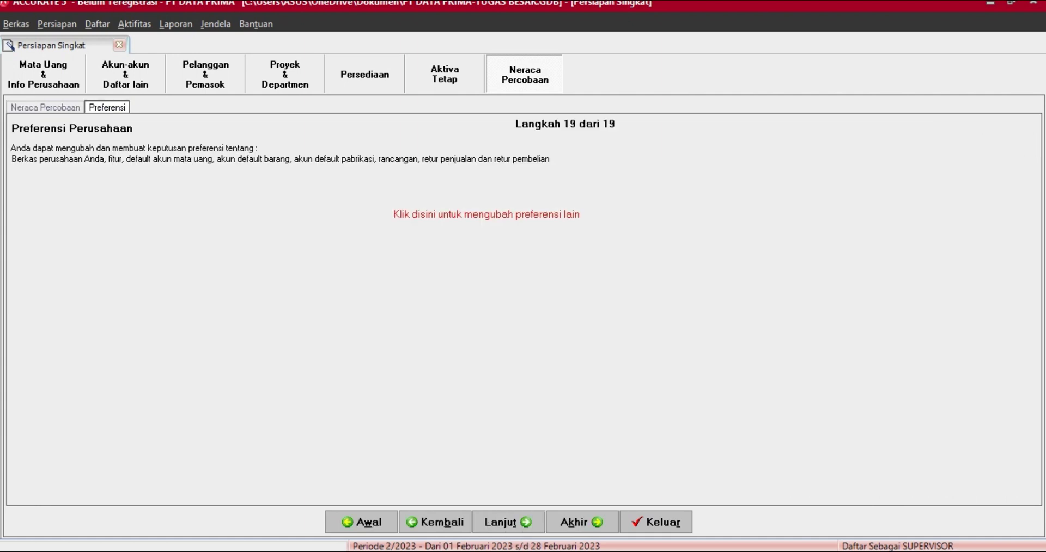
- Advance to the Selamat page and finish the Persiapan Singkat wizard
left_click(509, 522)
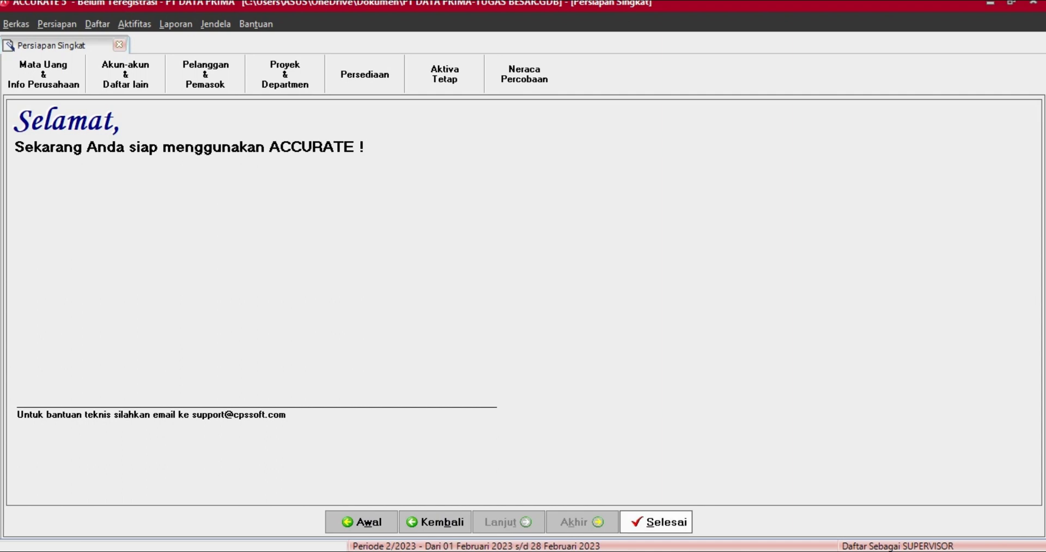
left_click(656, 522)
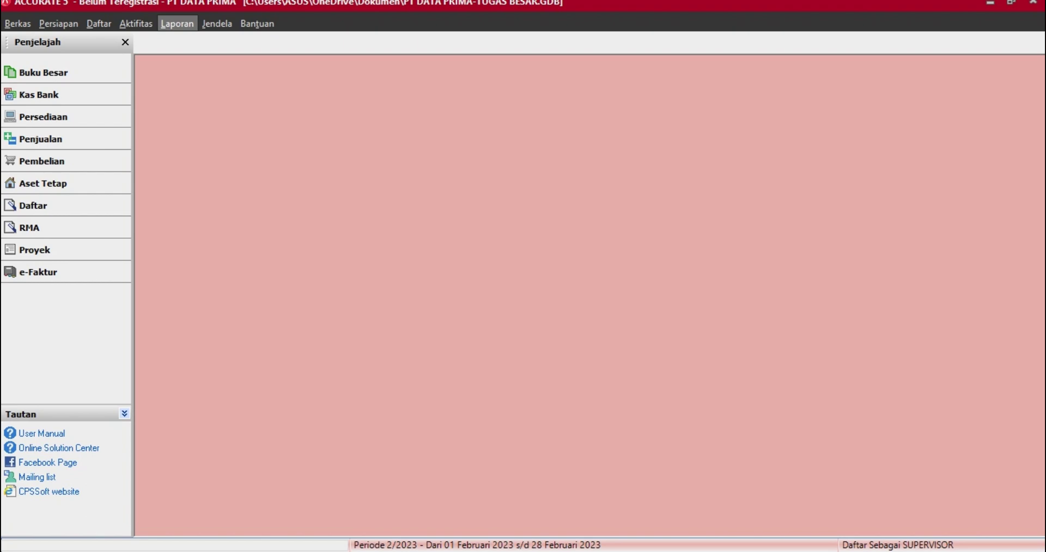
- Open the Neraca Saldo (Klasik) report settings under Laporan > Buku Besar
left_click(177, 24)
key("Right")
key("Left")
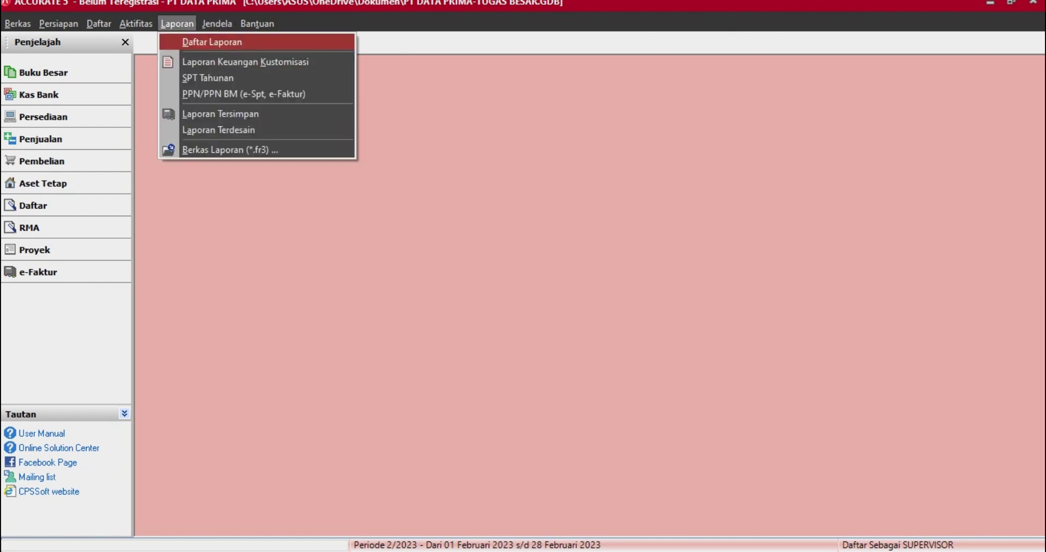
key("Return")
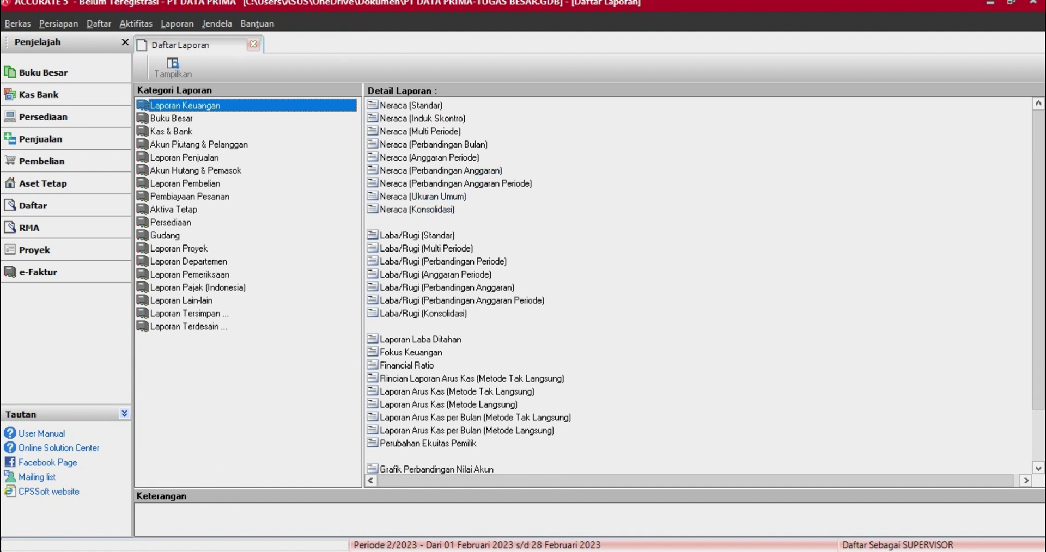
left_click(171, 118)
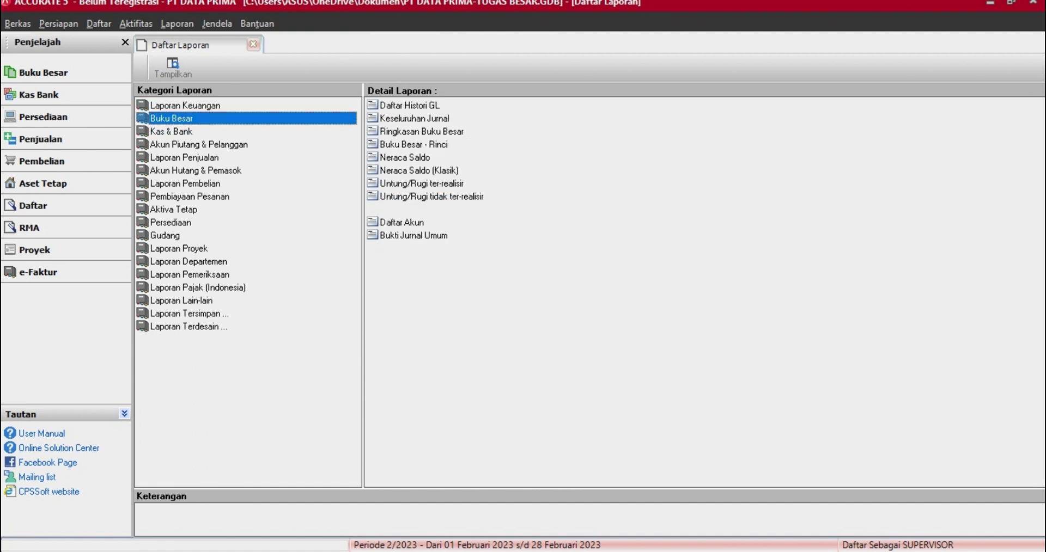
left_click(419, 171)
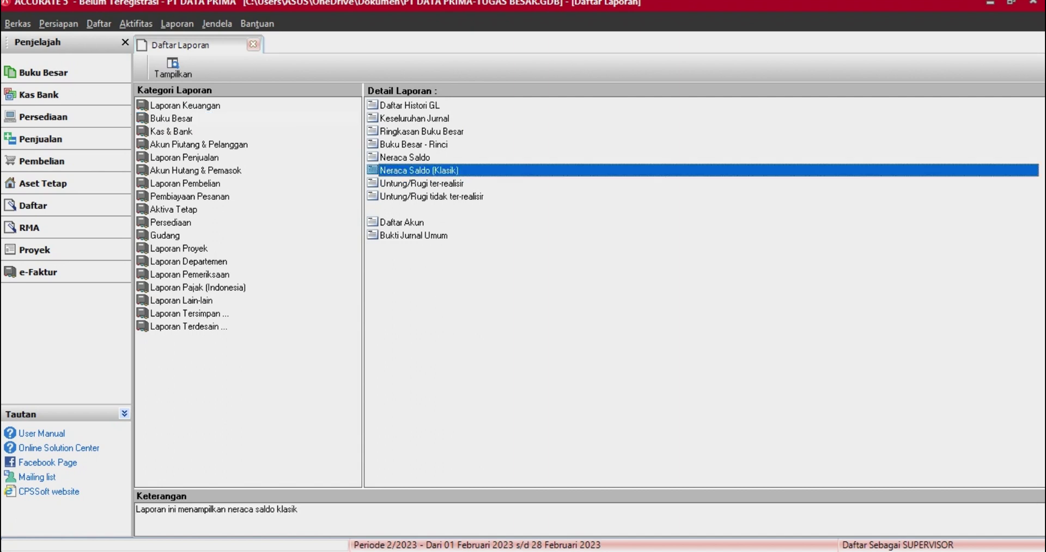
double_click(419, 171)
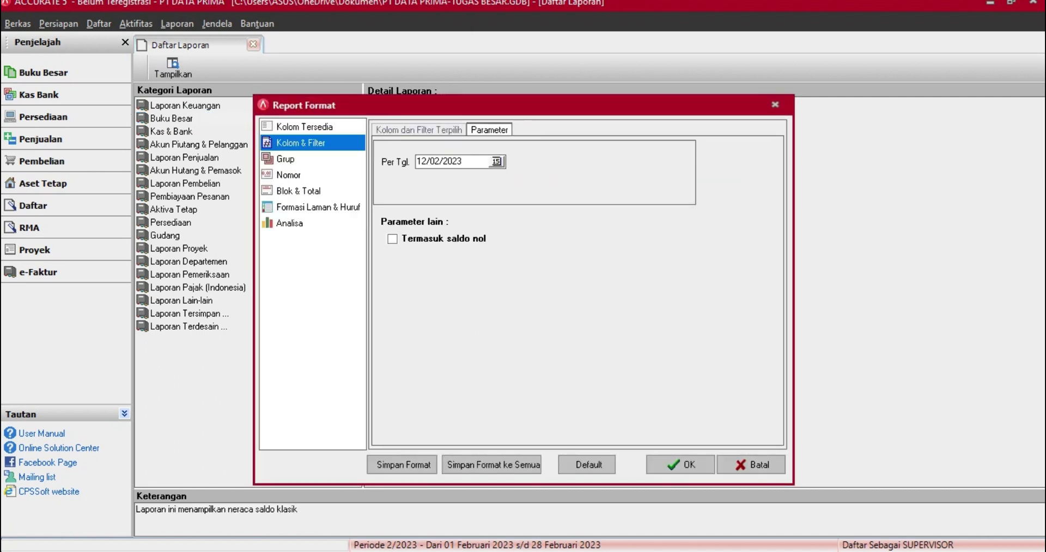
- Run it per 30/11/2012 including zero-balance accounts, and scroll to the 2.747.627.375,04 totals
left_click_drag(463, 162, 415, 161)
type("30/11/2012")
left_click(393, 239)
left_click(680, 465)
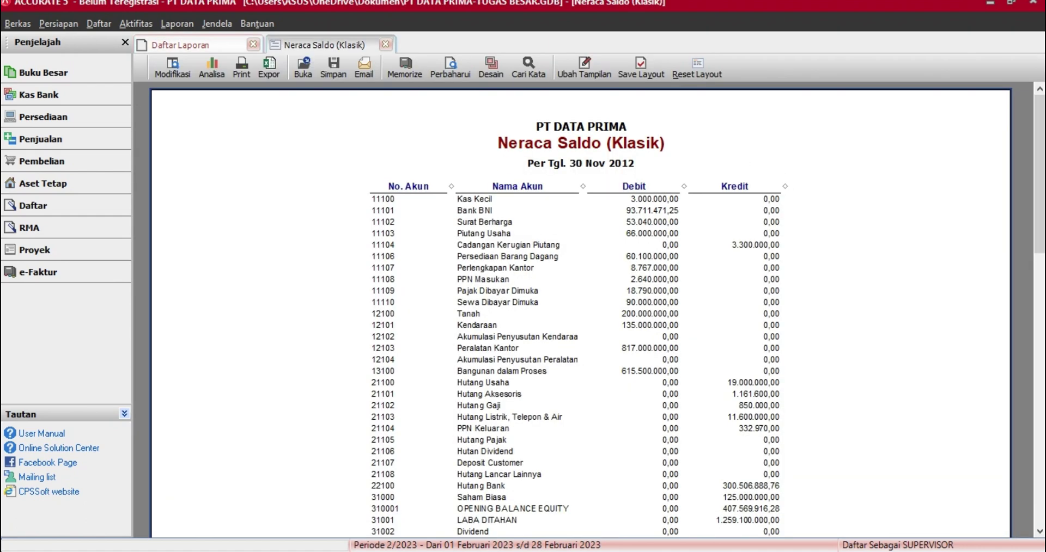
scroll(580, 310, "down", 5)
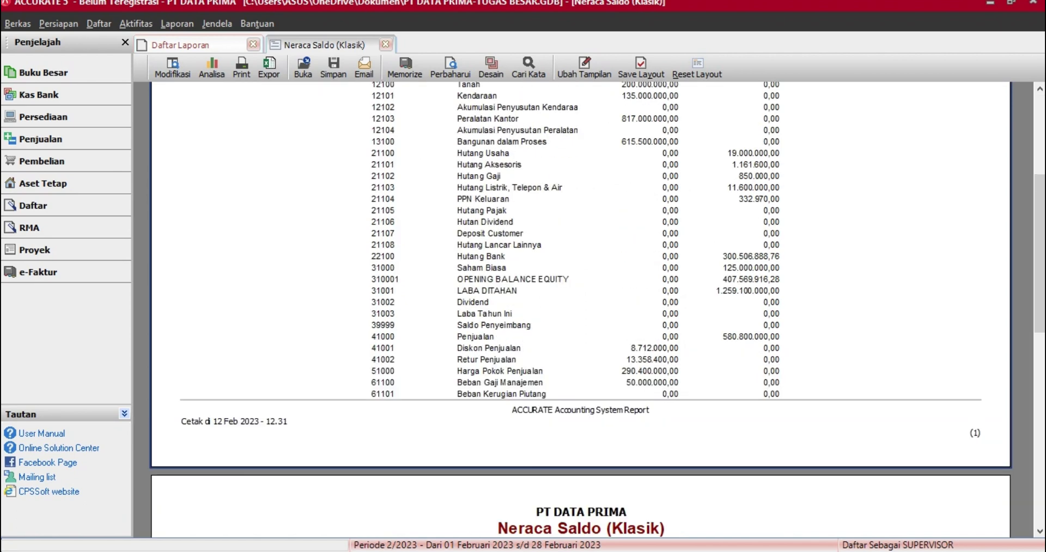
scroll(580, 310, "down", 1)
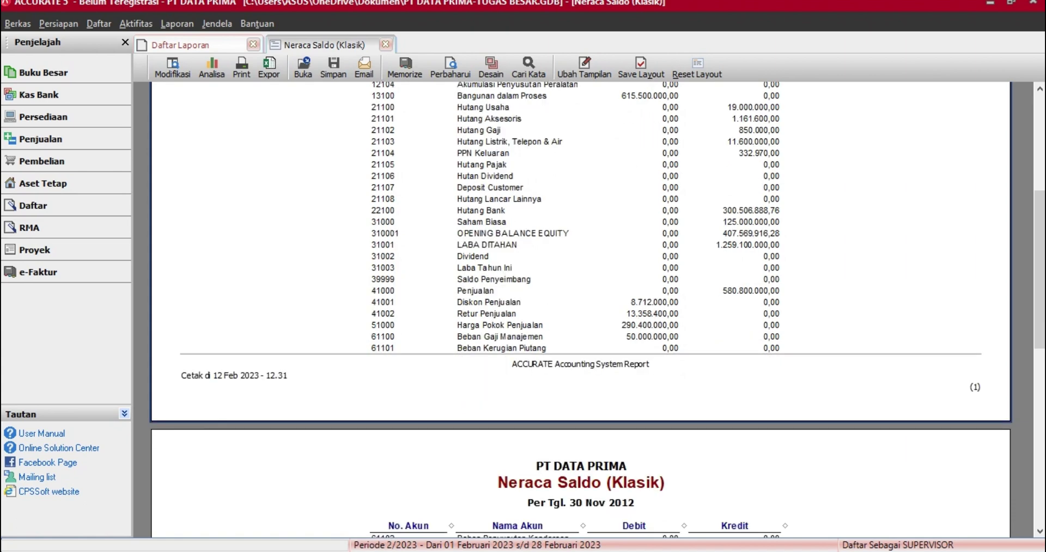
scroll(581, 311, "down", 4)
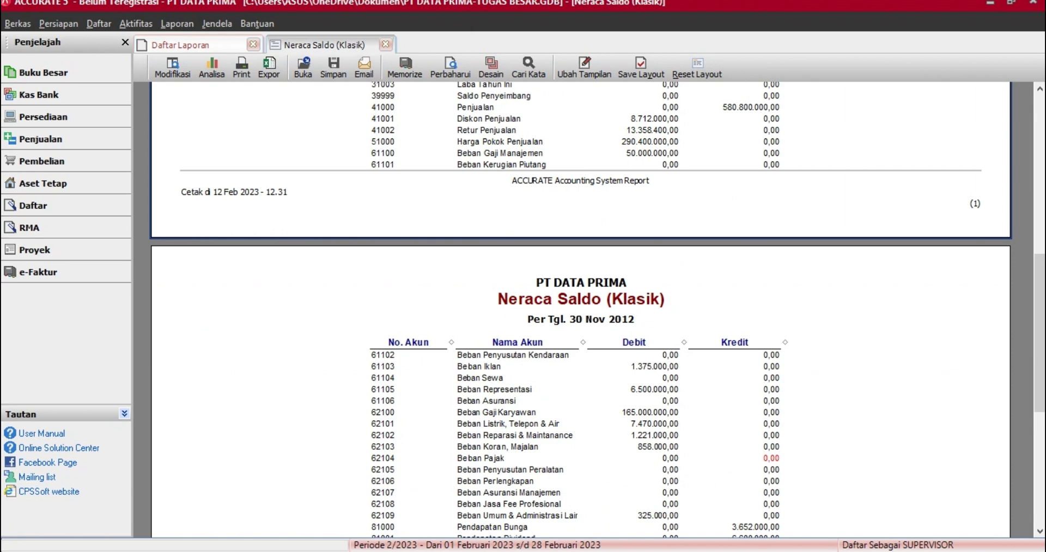
scroll(580, 311, "down", 5)
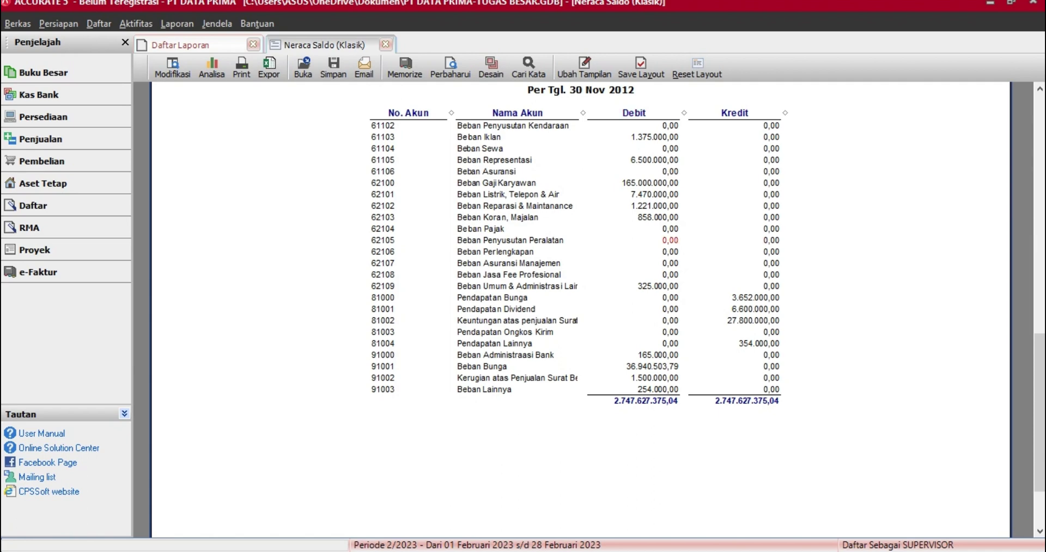
scroll(581, 310, "down", 10)
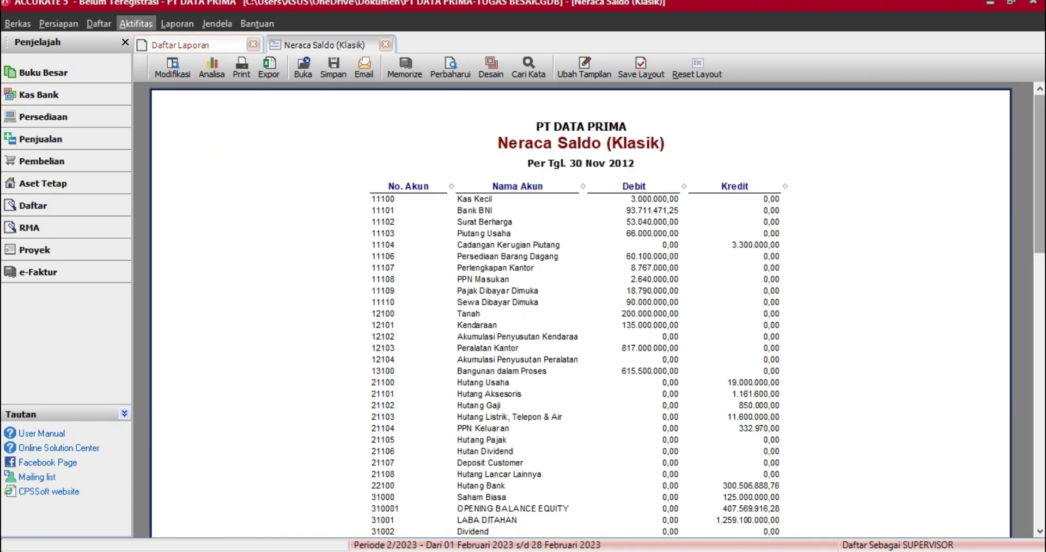
- Start Proses Akhir Bulan and choose Nopember as the closing period
left_click(135, 24)
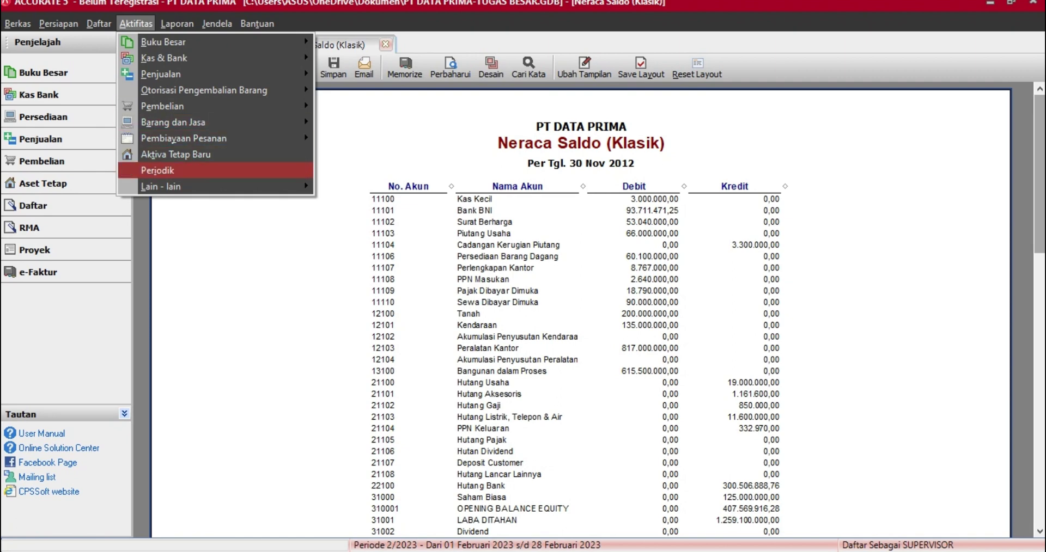
mouse_move(163, 170)
left_click(373, 170)
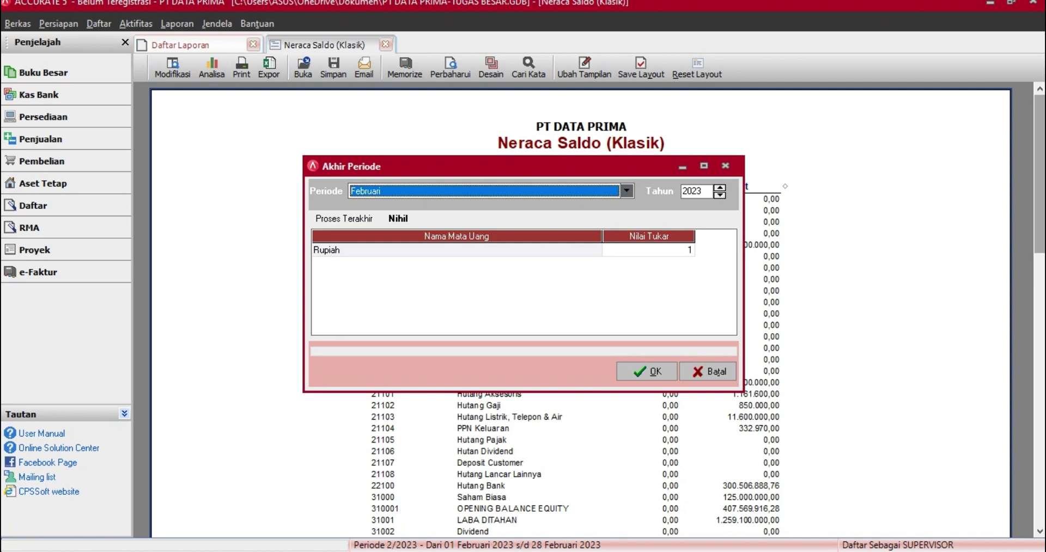
left_click(626, 192)
left_click(626, 191)
left_click(626, 191)
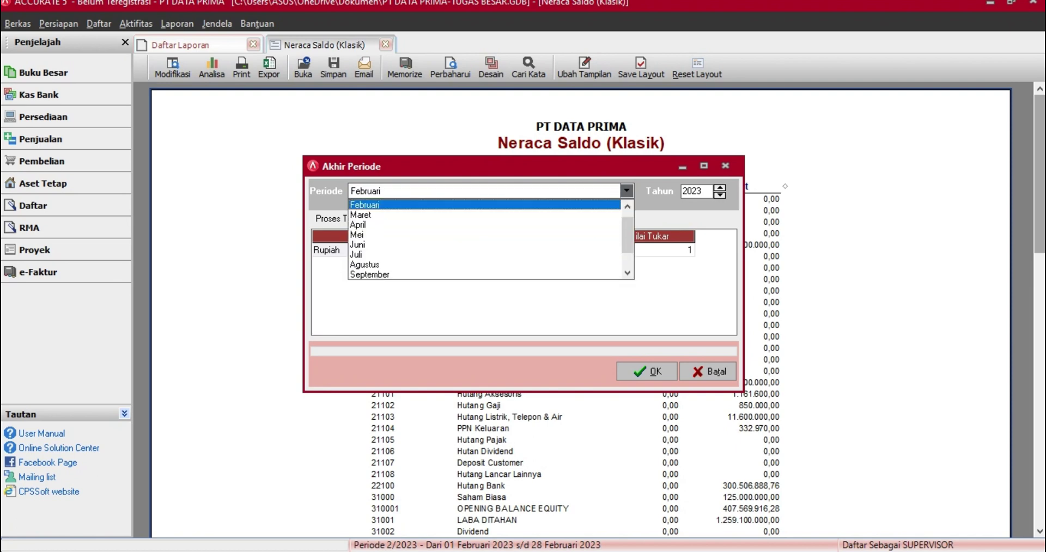
key("Down")
key("Down")
key("Down")
key("Down")
key("Down")
key("Down")
key("Down")
key("Down")
key("Down")
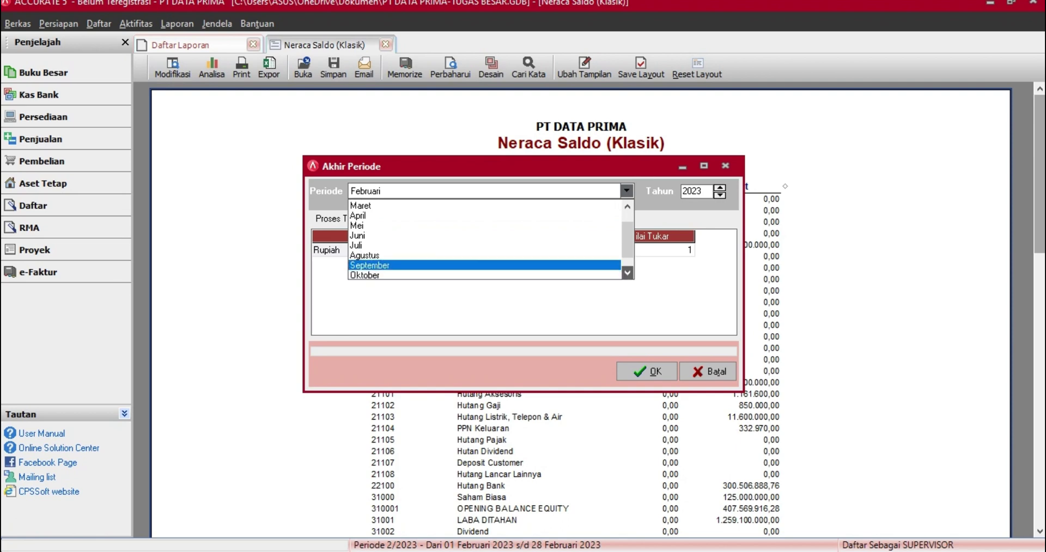
key("Return")
- Run month-end closing for year 2012, acknowledge completion, and close the trial balance report
key("Tab")
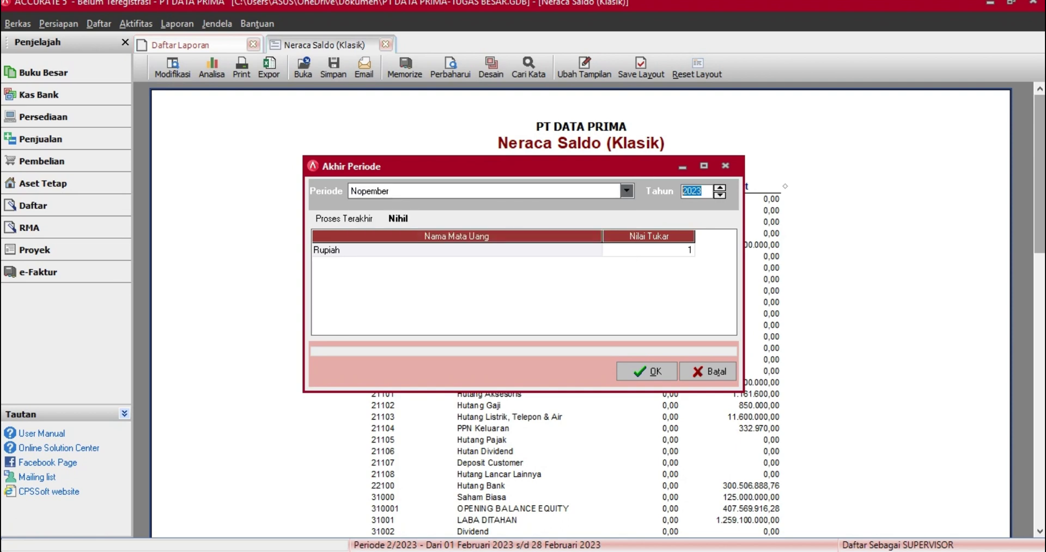
type("2012")
key("Tab")
key("Return")
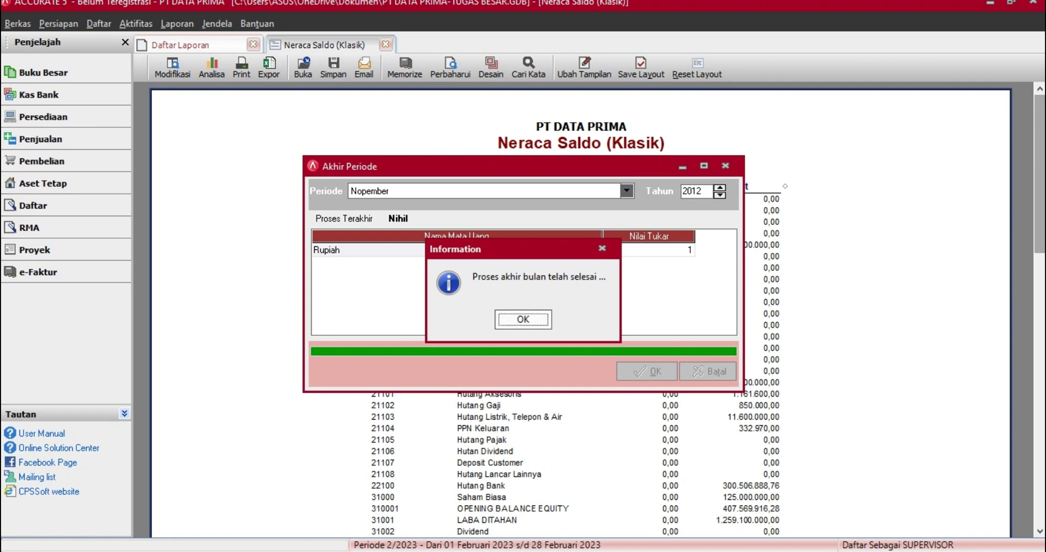
key("Return")
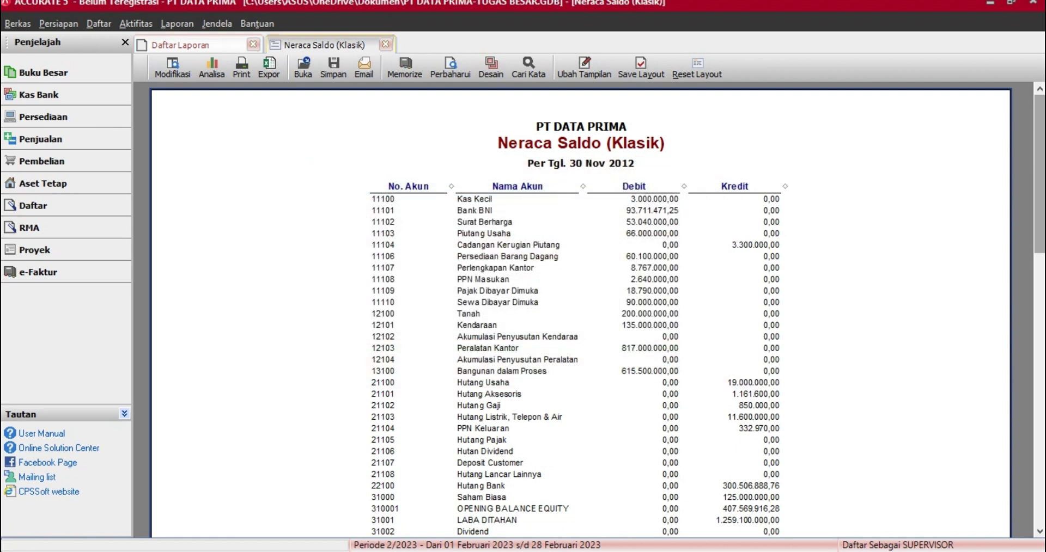
left_click(385, 44)
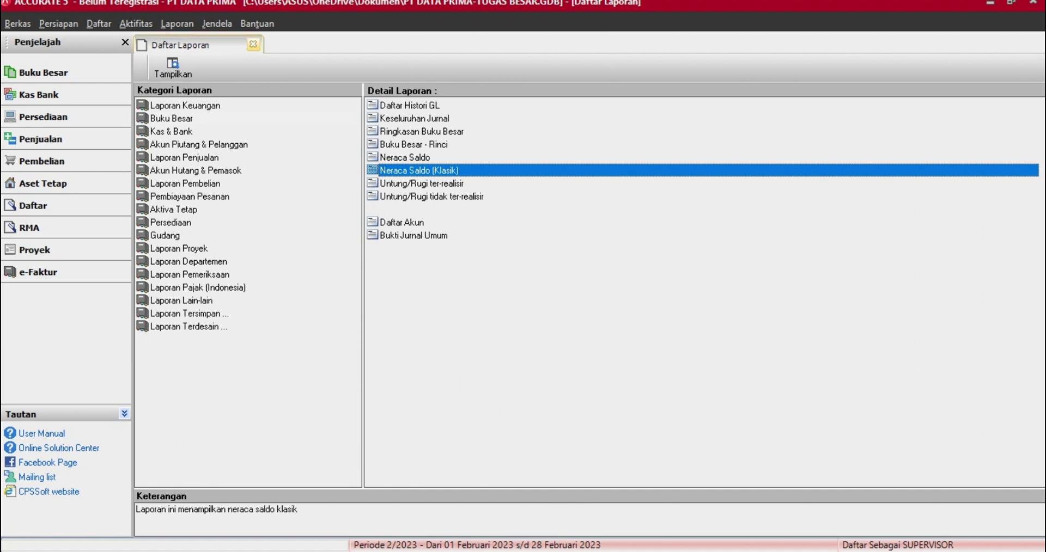
- Close Daftar Laporan and start a new Penerimaan Penjualan from the Penjualan workflow
left_click(253, 44)
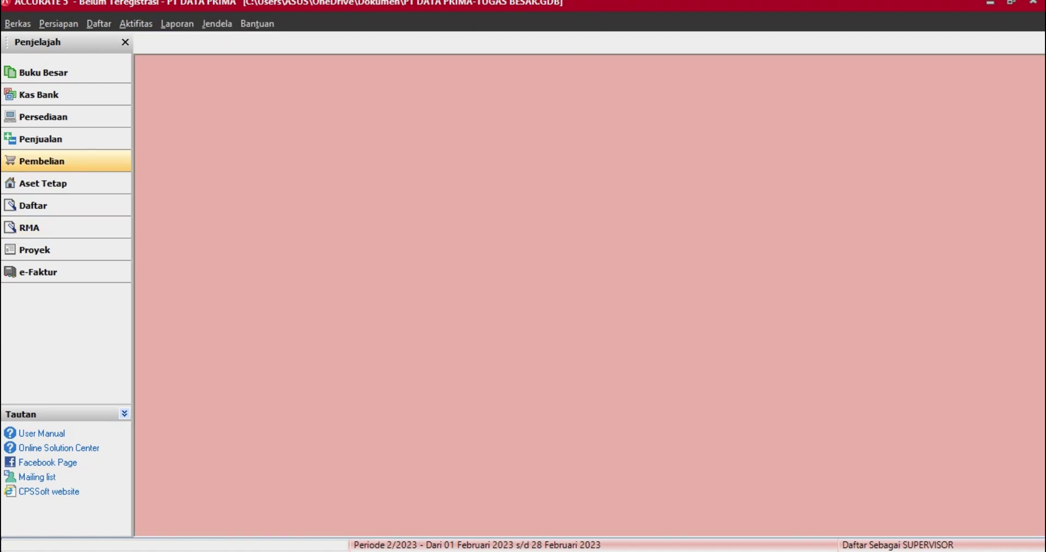
left_click(54, 138)
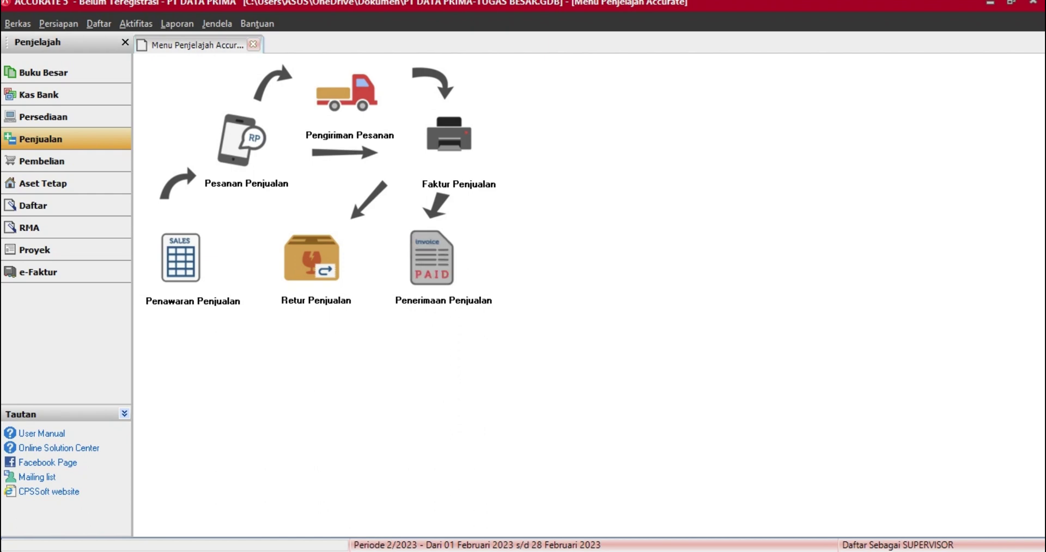
left_click(431, 257)
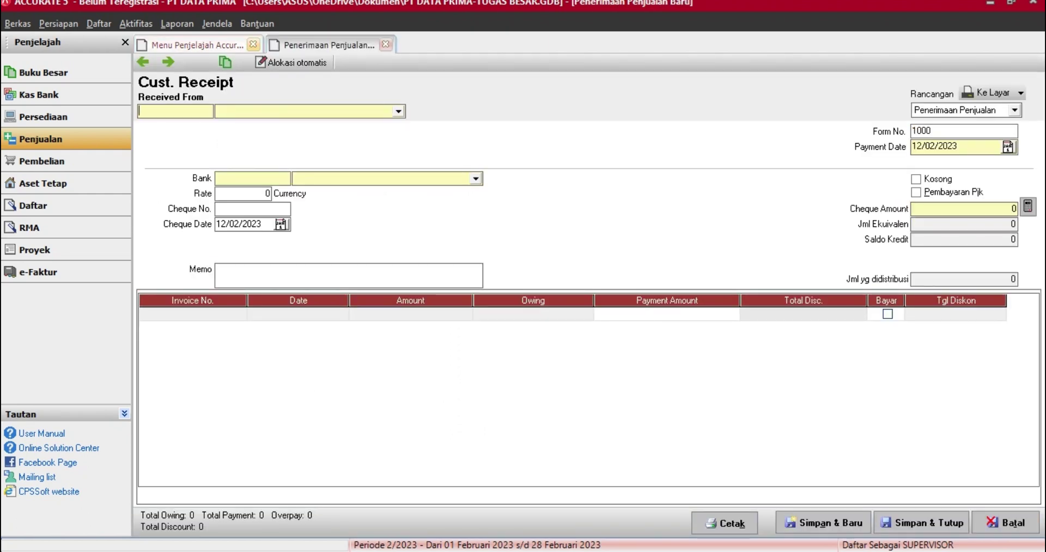
- Fill in receipt 01/CR for PT CEMERLANG with payment and cheque dates 02/12/2012
left_click(398, 111)
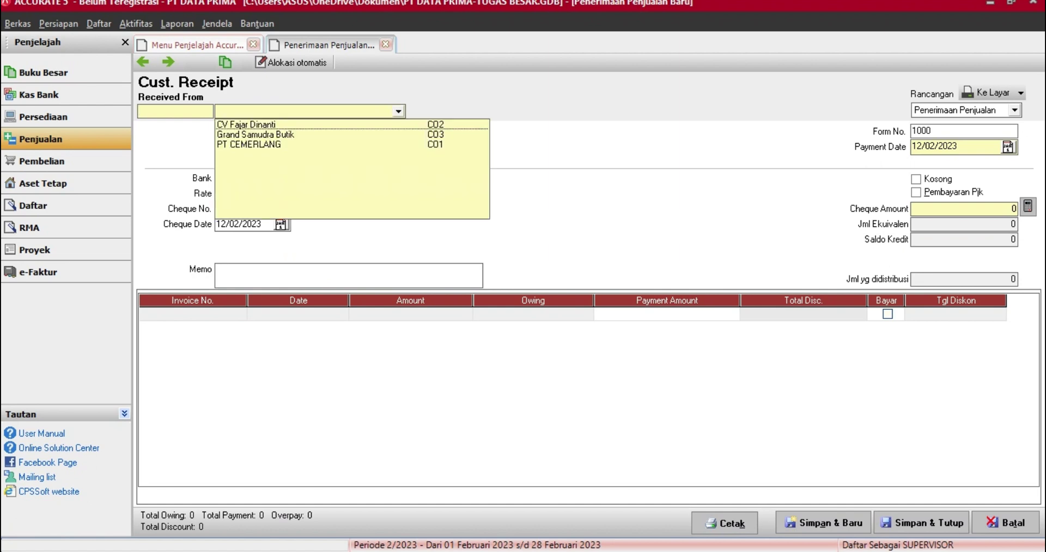
left_click(255, 134)
left_click(398, 111)
left_click(255, 144)
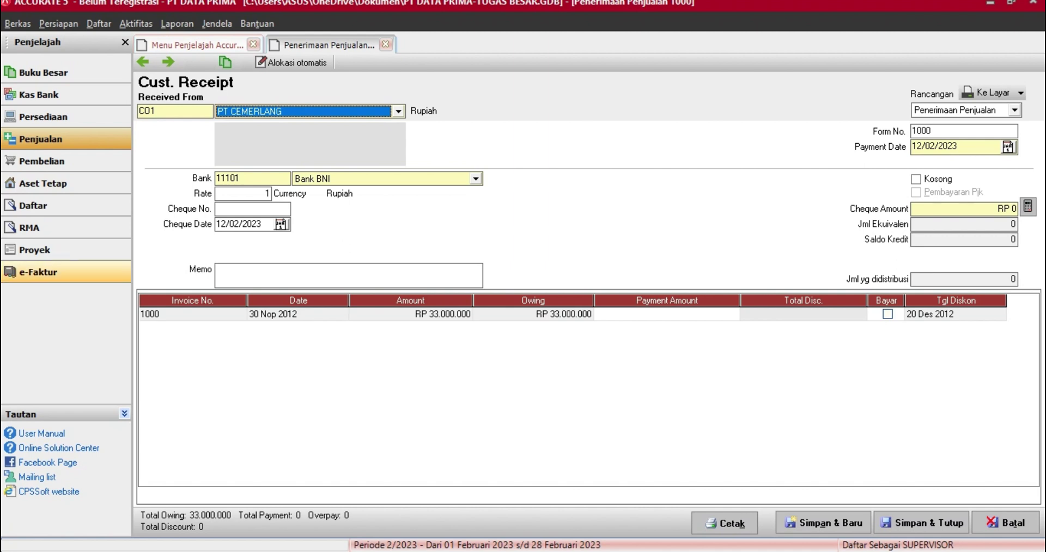
double_click(921, 132)
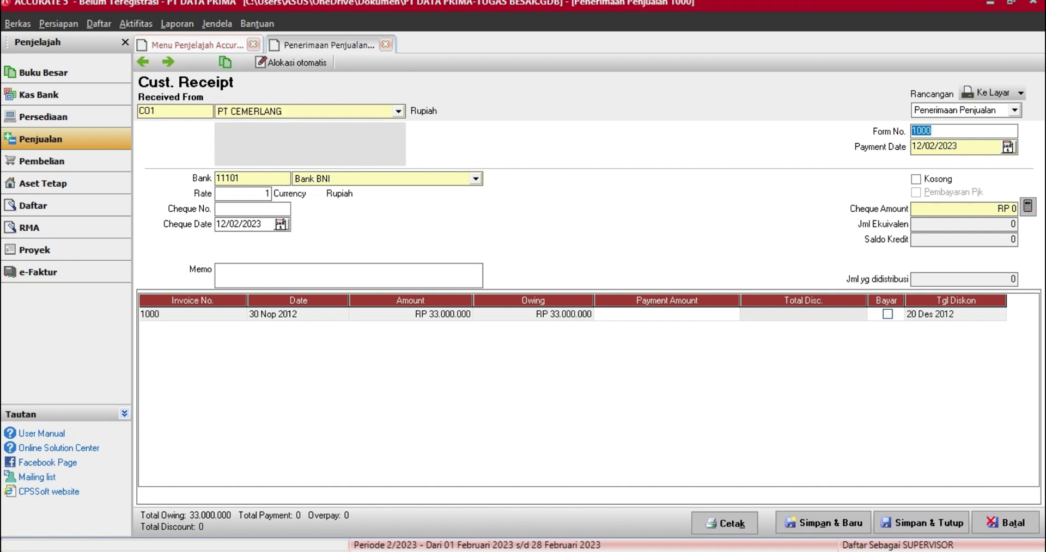
type("01/C")
key("BackSpace")
type("CR")
key("Tab")
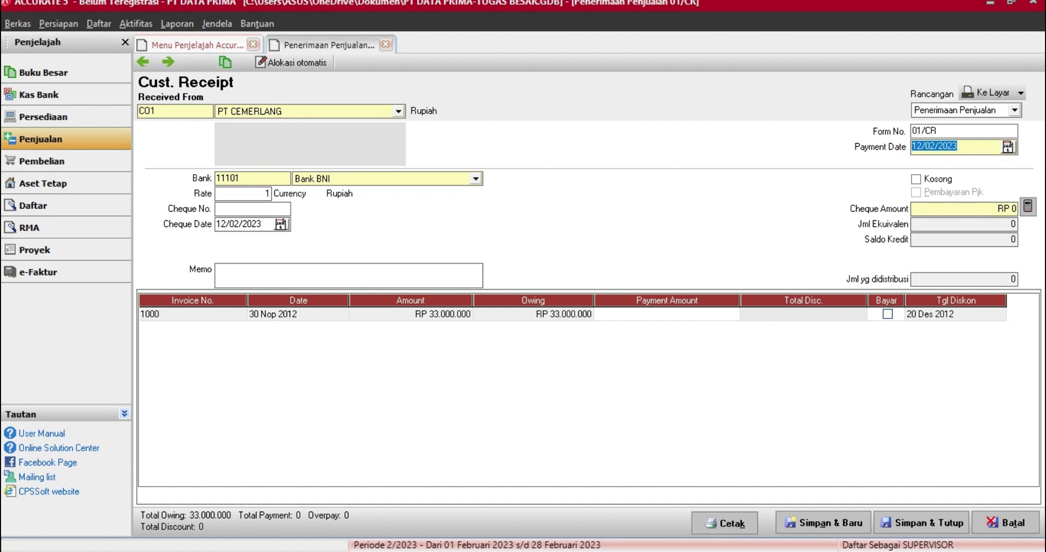
type("02/12/2012")
key("Return")
key("ctrl+c")
key("Return")
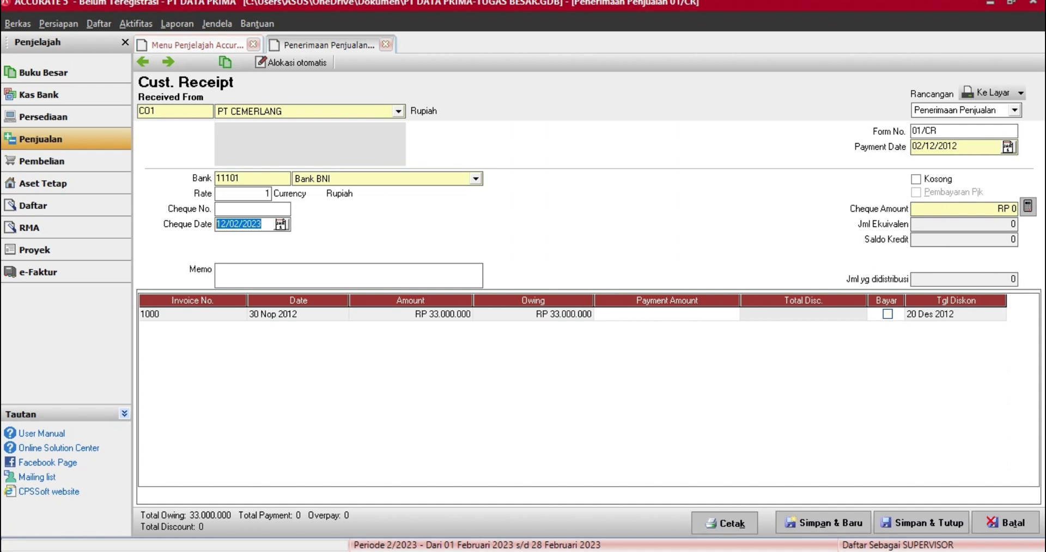
key("ctrl+v")
- Mark invoice 1000 as paid in full and open that sales invoice
left_click(887, 314)
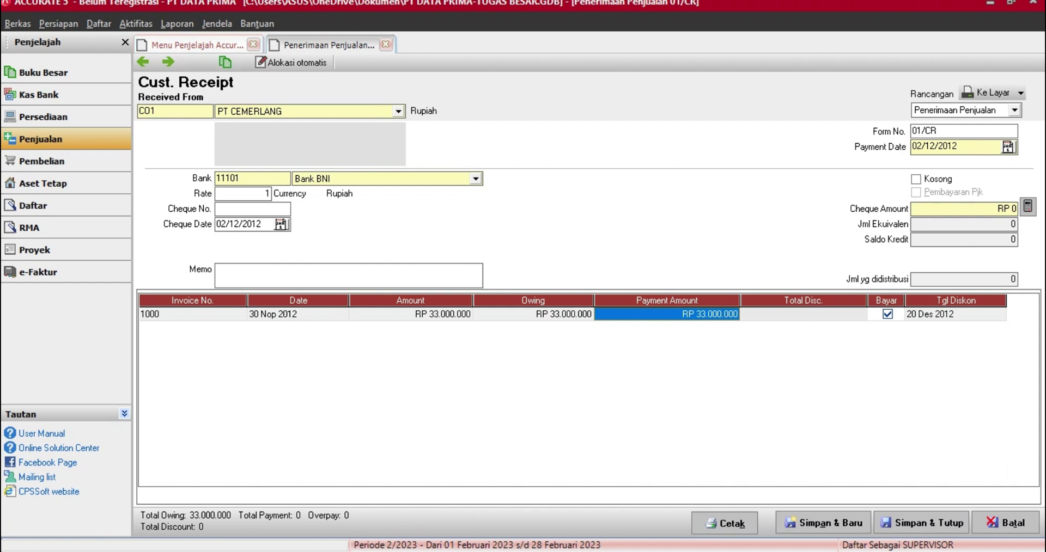
left_click(803, 314)
double_click(804, 314)
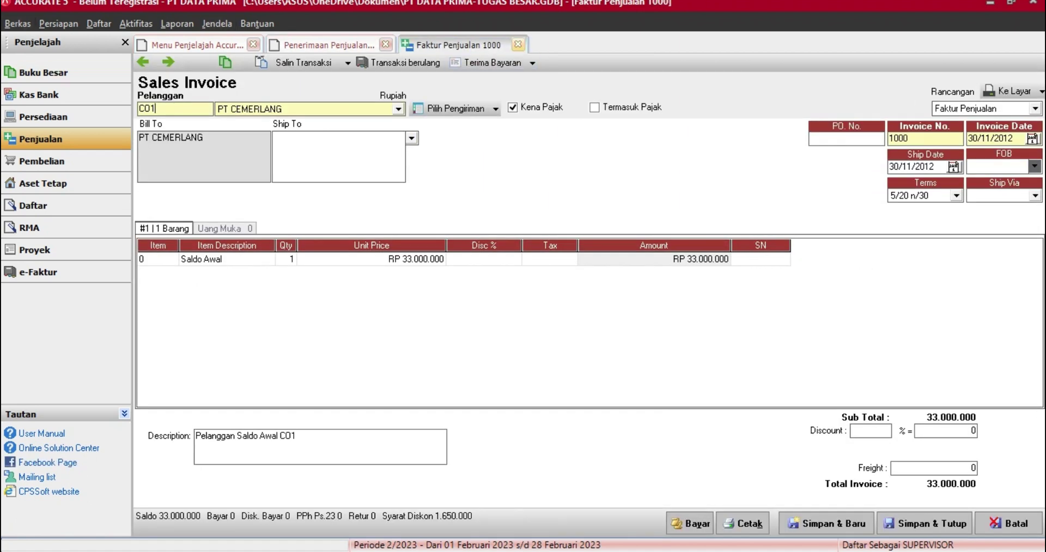
- Return to the receipt and view invoice 1000's discount details without changing them
left_click(517, 44)
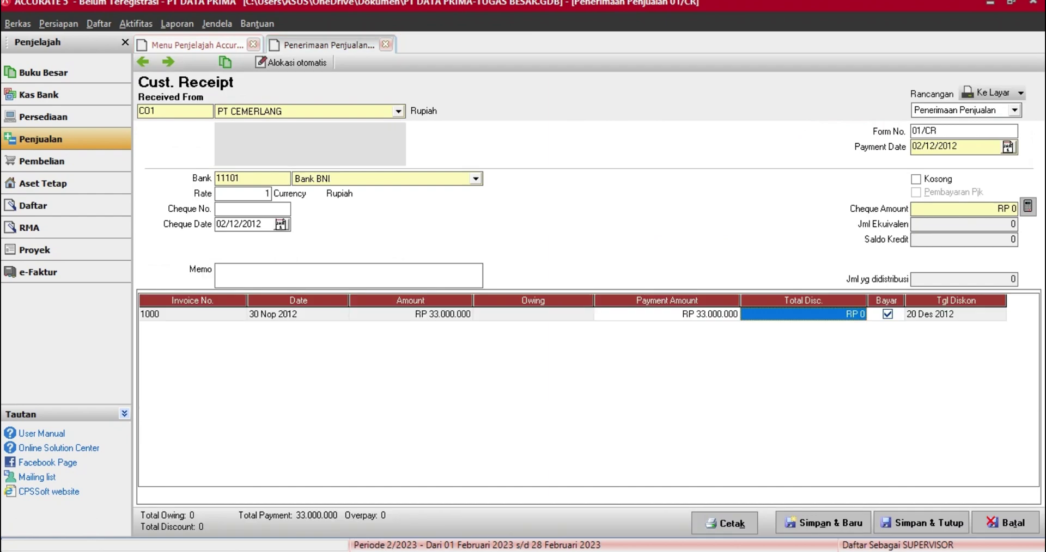
right_click(863, 316)
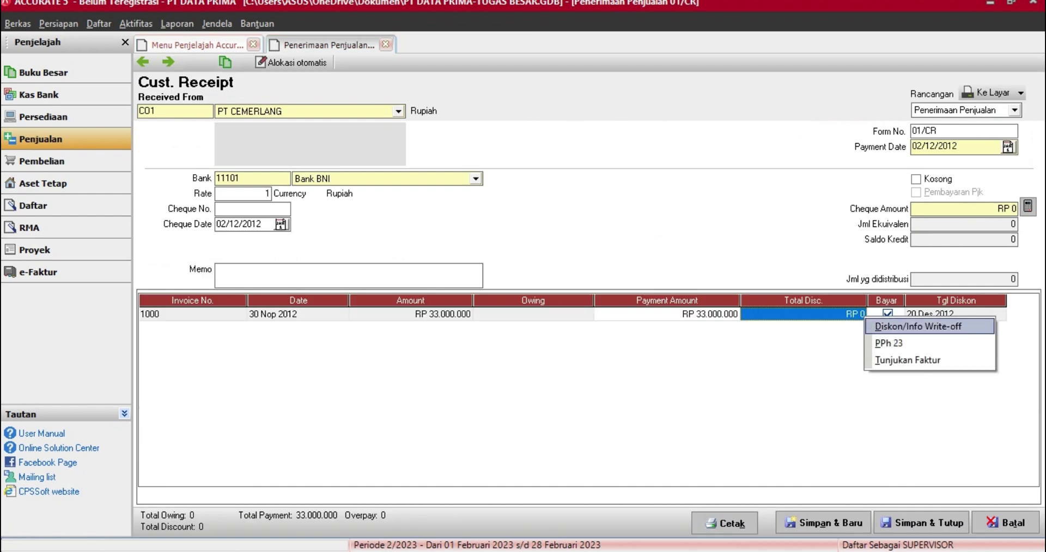
left_click(898, 330)
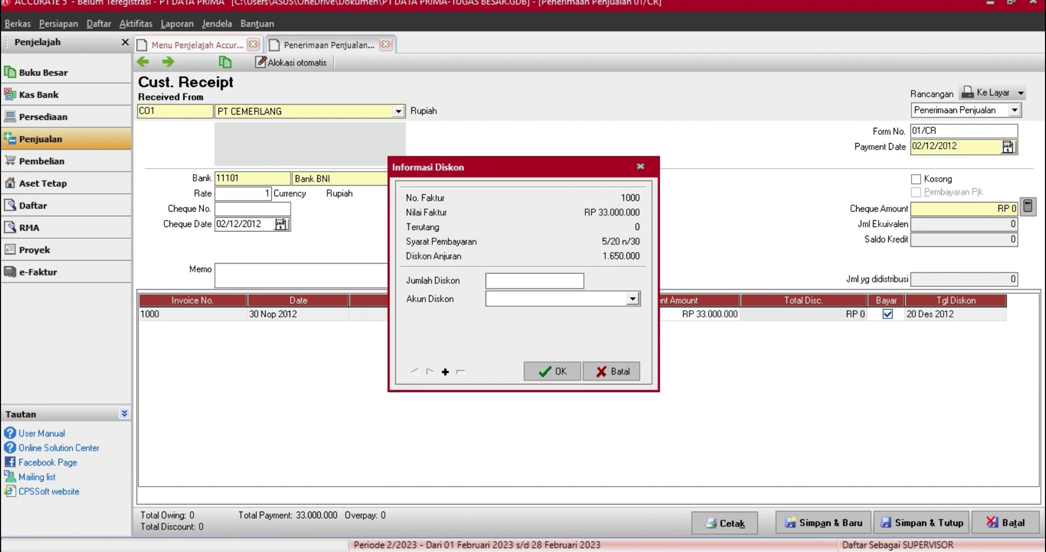
left_click(552, 371)
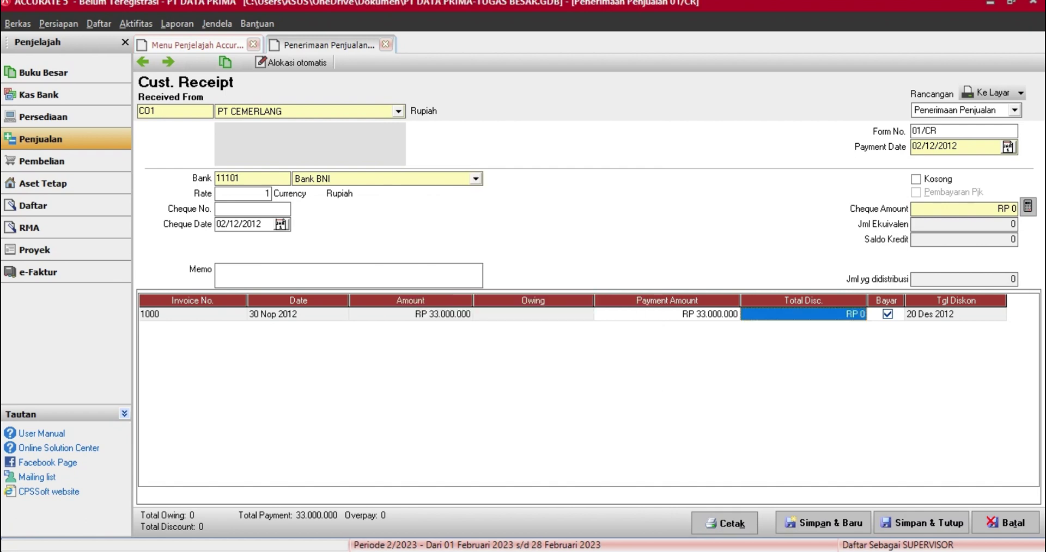
- Reopen invoice 1000 and try setting its terms to 2/10 n/30, dismissing the error
left_click(666, 314)
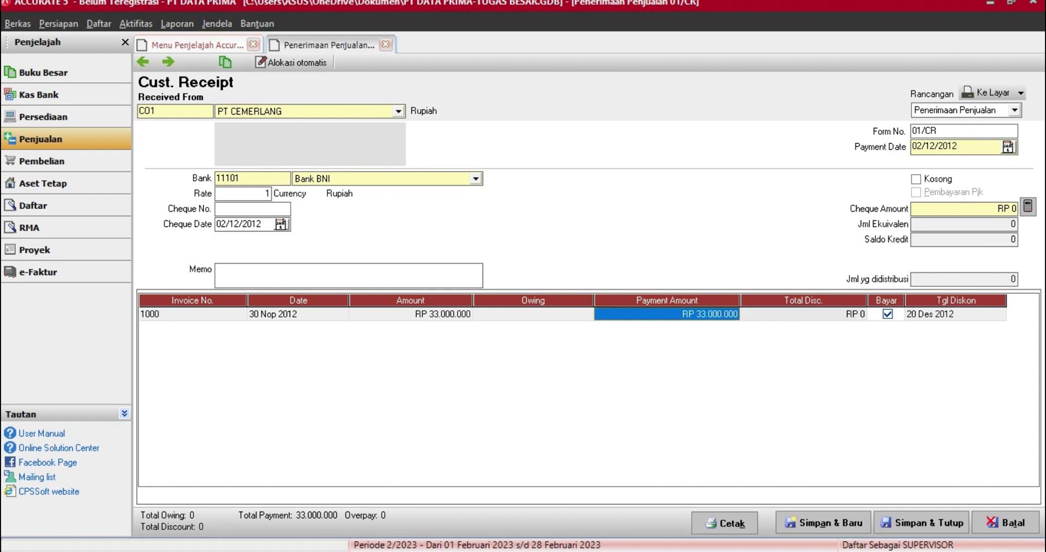
double_click(667, 314)
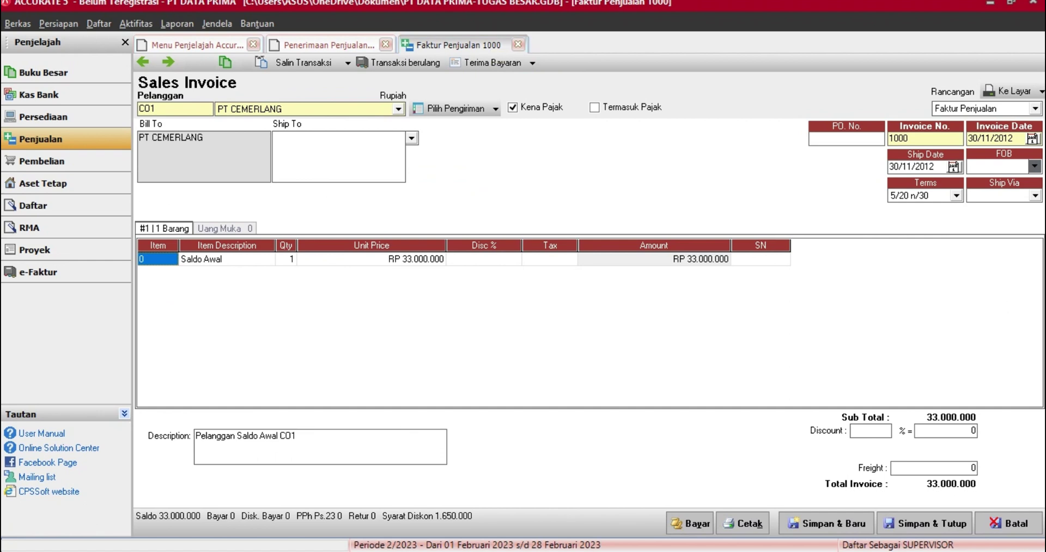
left_click(957, 196)
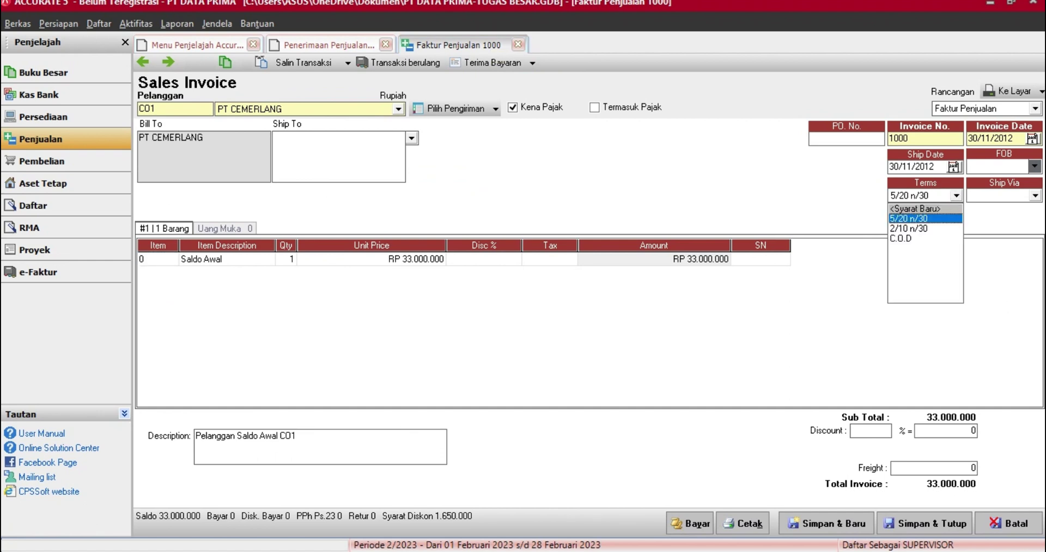
left_click(909, 229)
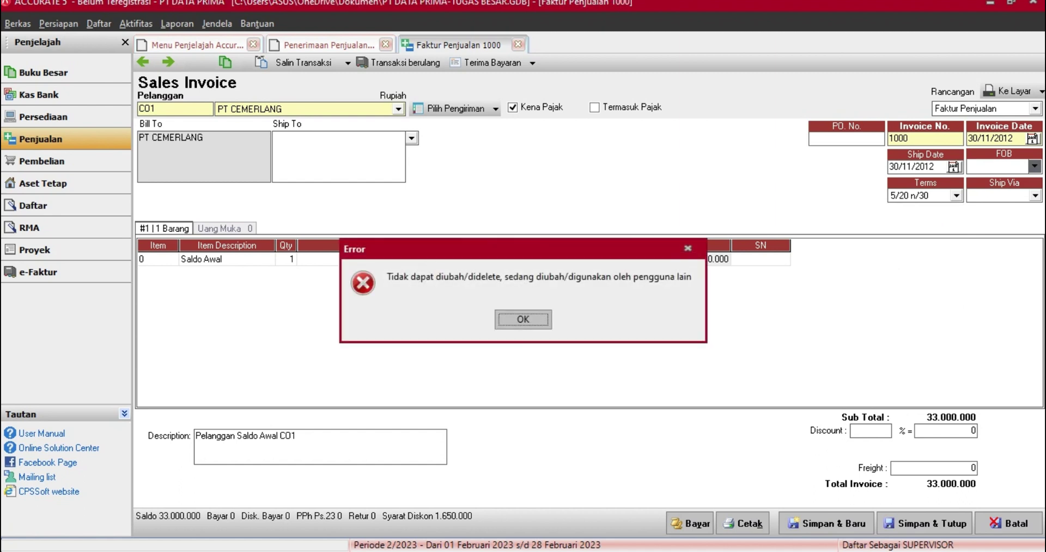
key("Return")
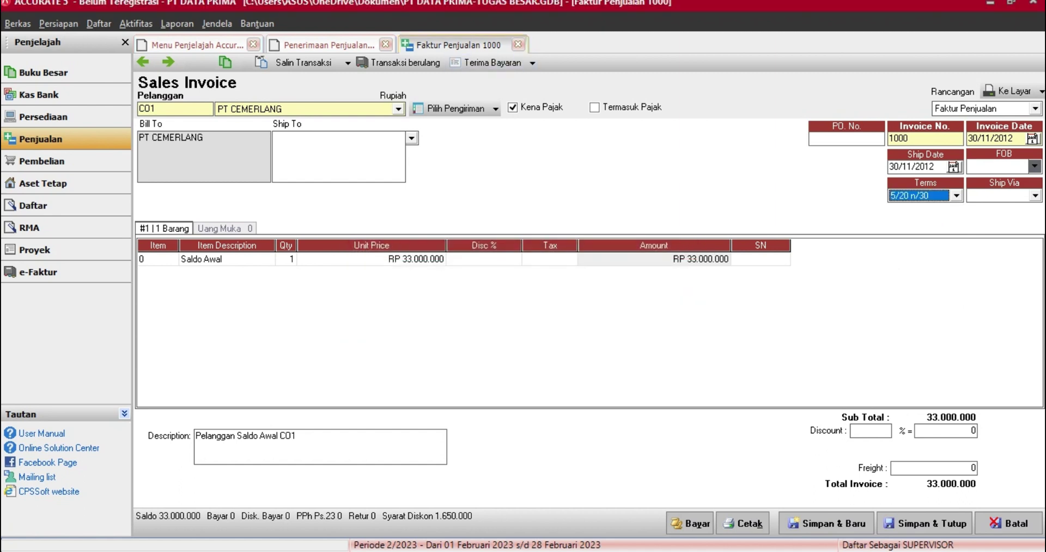
- Close the customer receipt without saving it
left_click(329, 46)
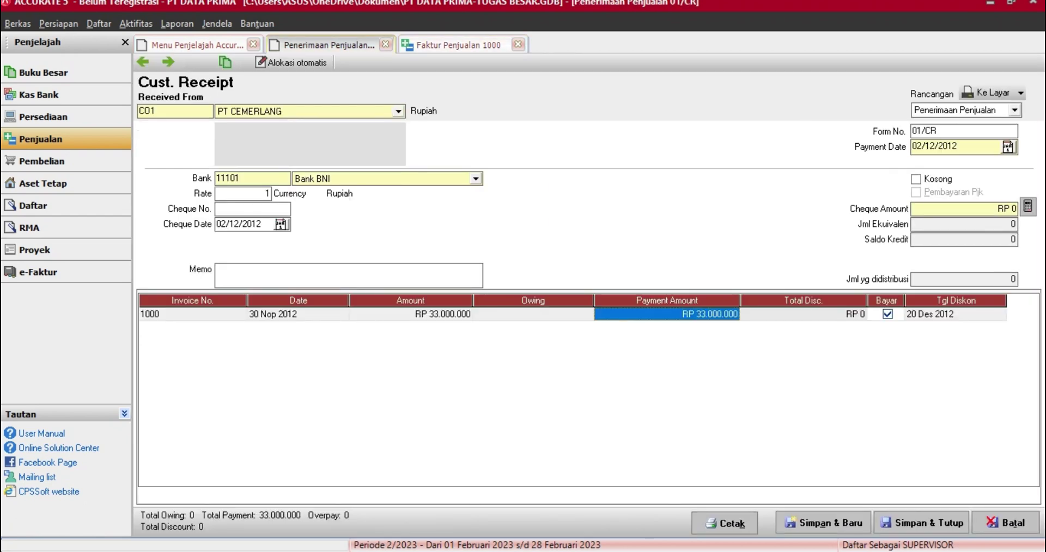
left_click(386, 45)
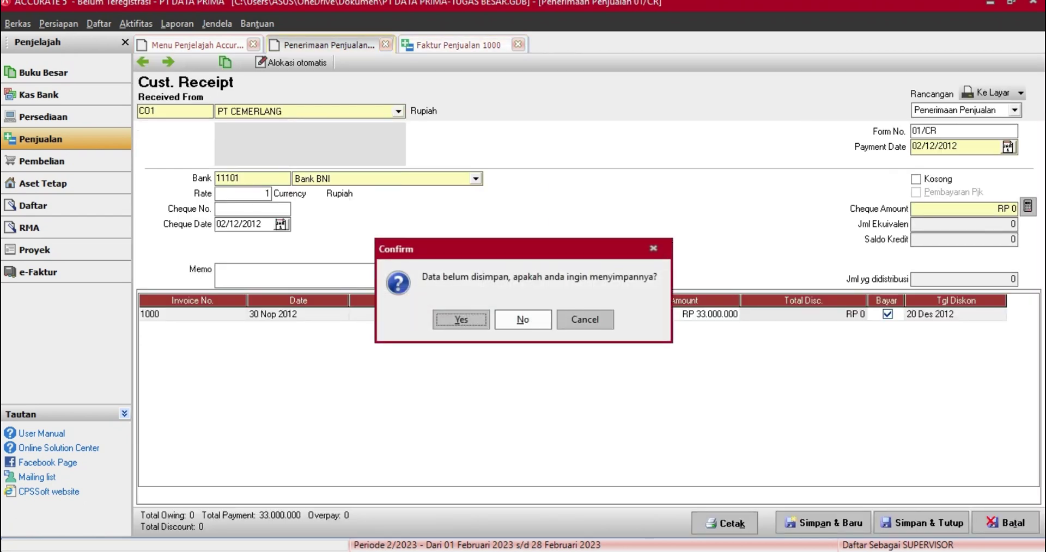
left_click(522, 319)
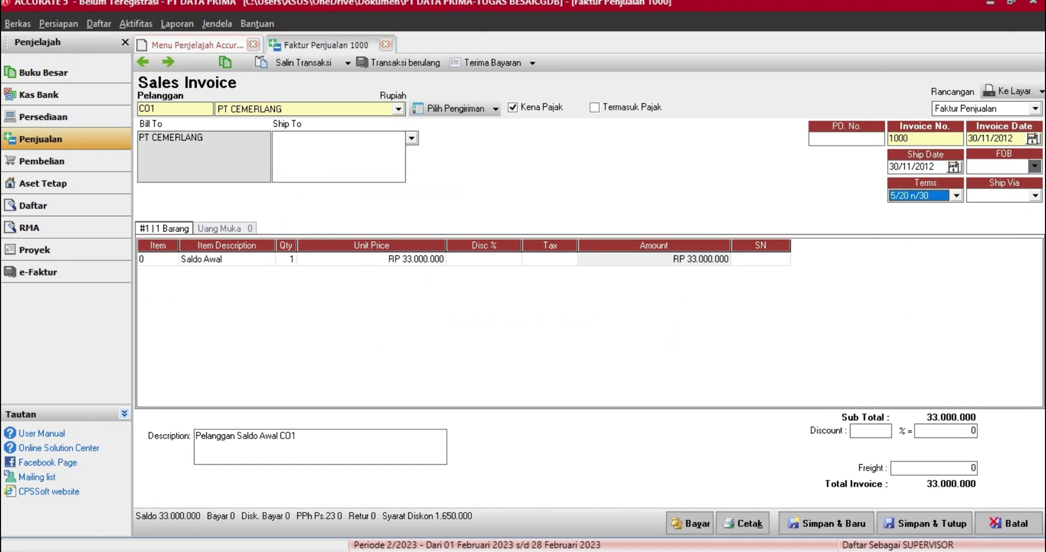
- Set invoice 1000's terms to 2/10 n/30, clear Kena Pajak, and save and close it
left_click(956, 196)
left_click(920, 230)
left_click_drag(913, 138, 889, 138)
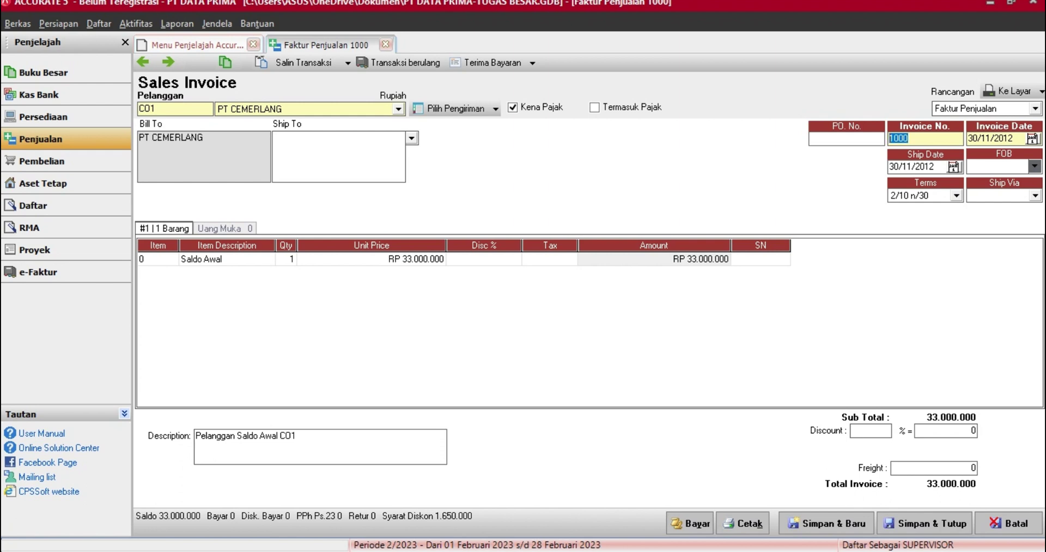
left_click(983, 138)
left_click(158, 260)
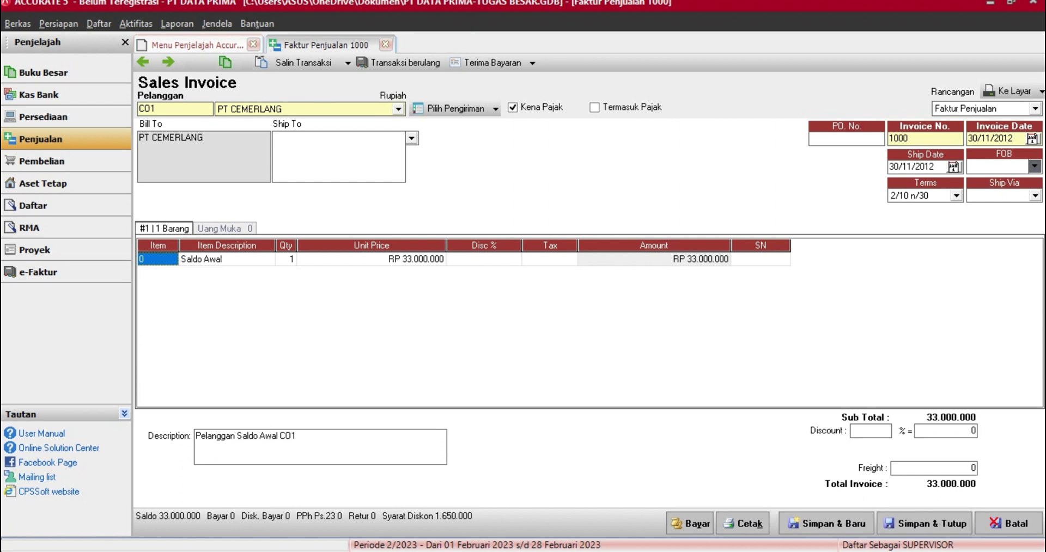
left_click(924, 523)
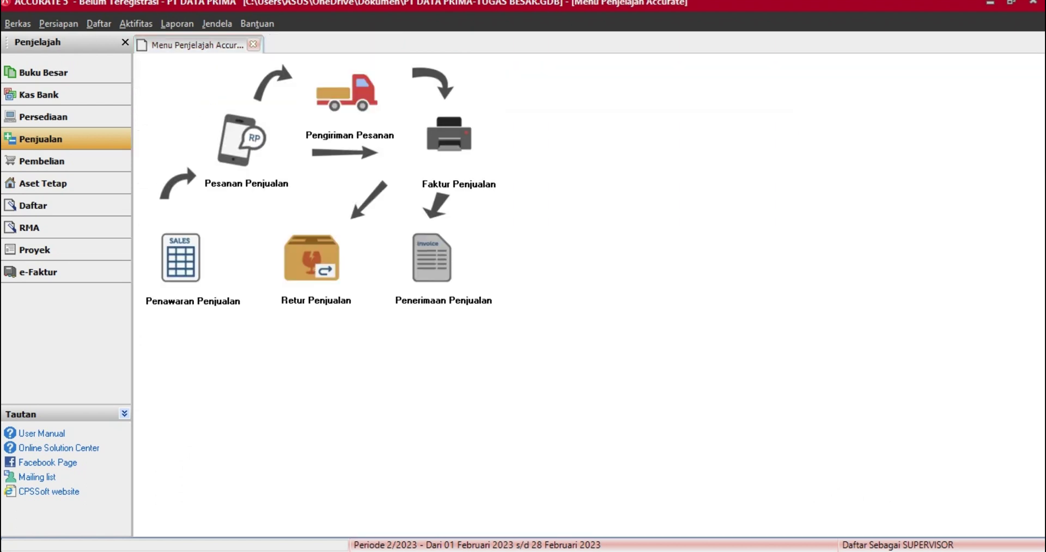
- Start a new receipt 01/CR for PT CEMERLANG with payment and cheque dates 02/12/2012
left_click(431, 258)
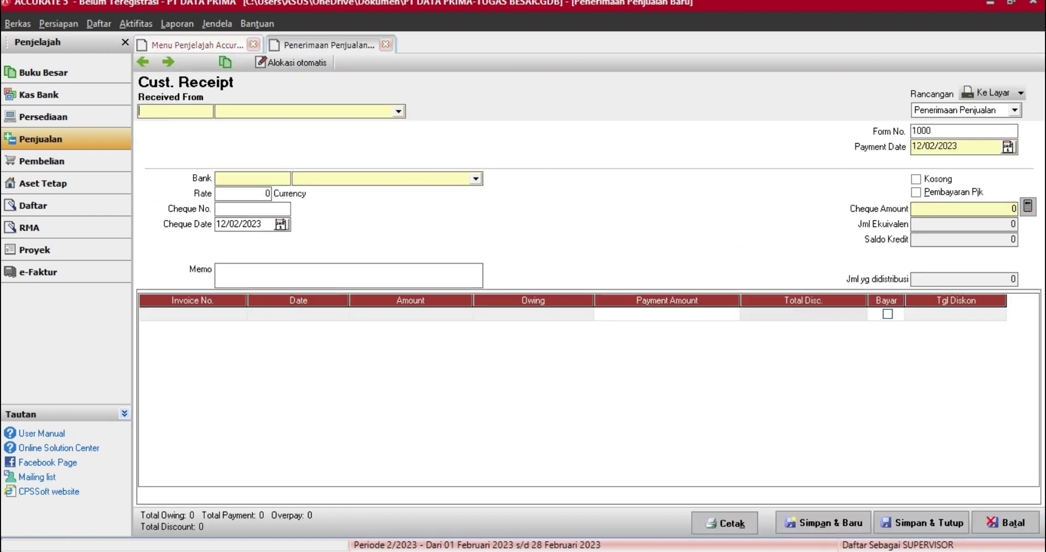
left_click(399, 111)
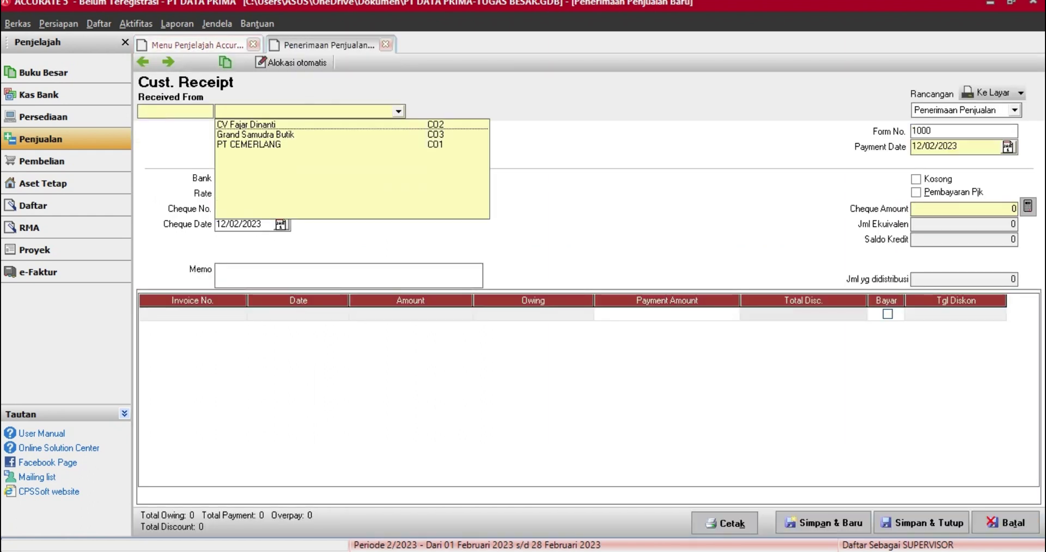
left_click(249, 145)
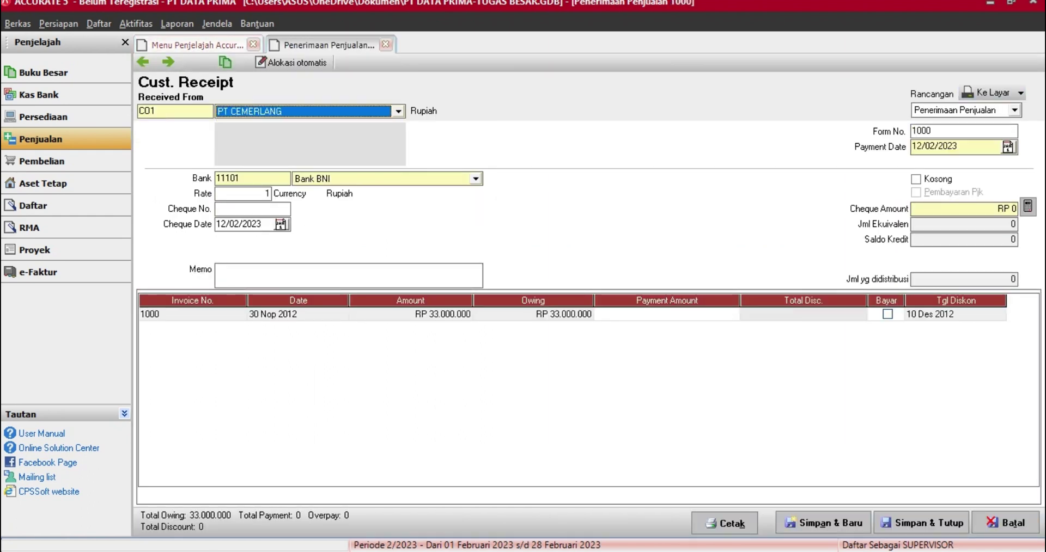
double_click(932, 132)
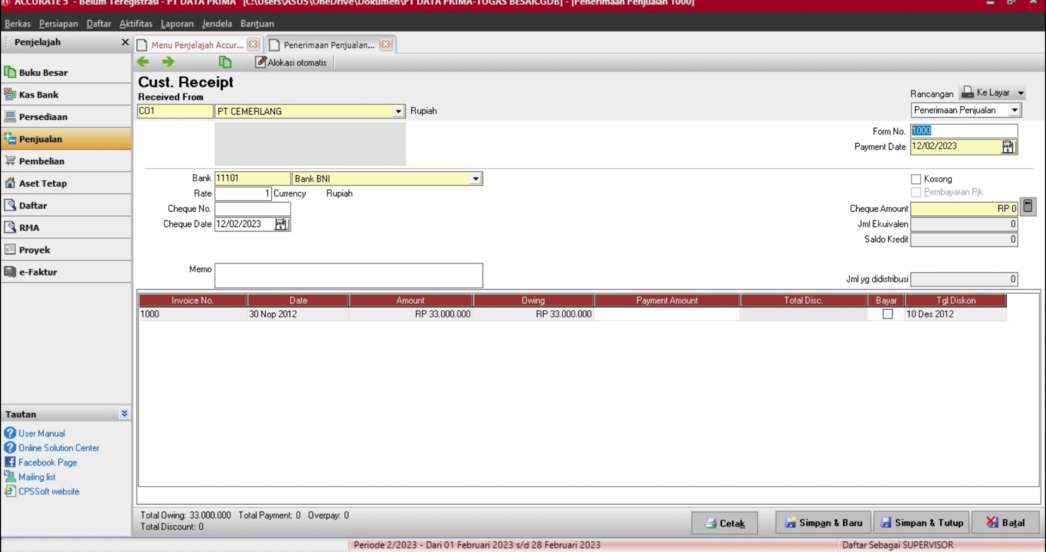
type("01/cr")
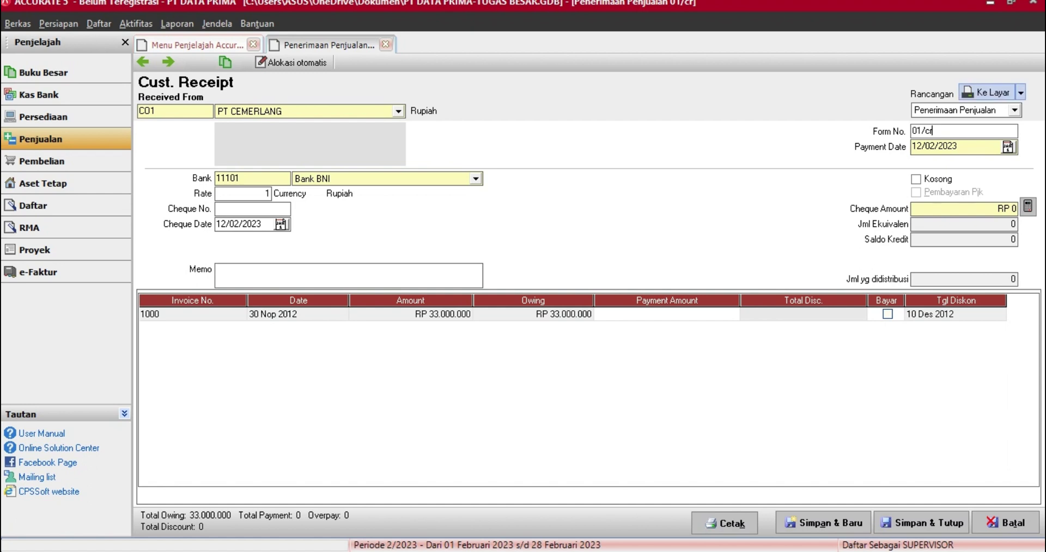
key("BackSpace")
key("BackSpace")
type("CR")
key("Tab")
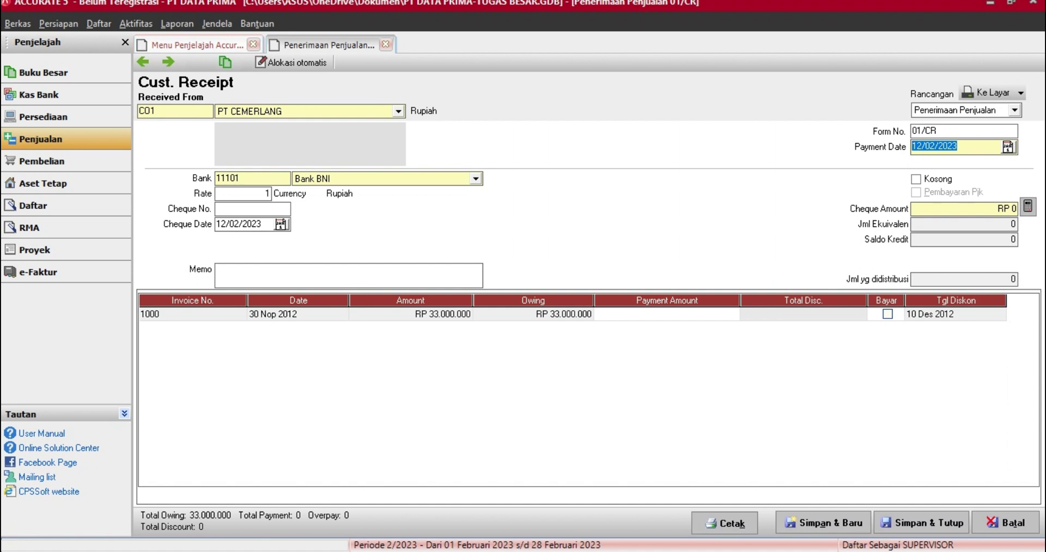
type("02/12/2012")
key("shift+Home")
key("ctrl+c")
left_click(244, 224)
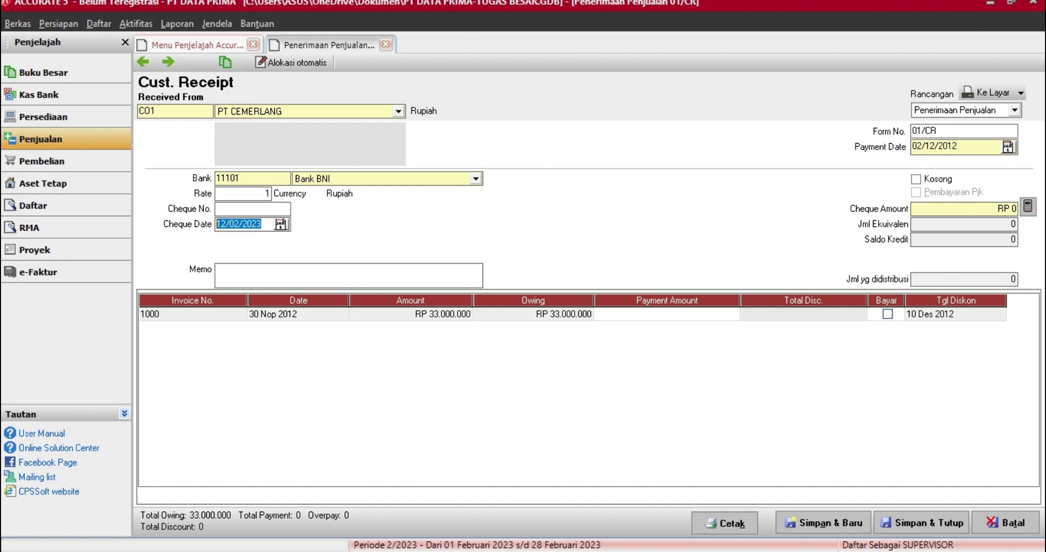
key("ctrl+v")
- Mark invoice 1000 for payment, then open and close that invoice to check its terms
left_click(886, 314)
left_click(802, 314)
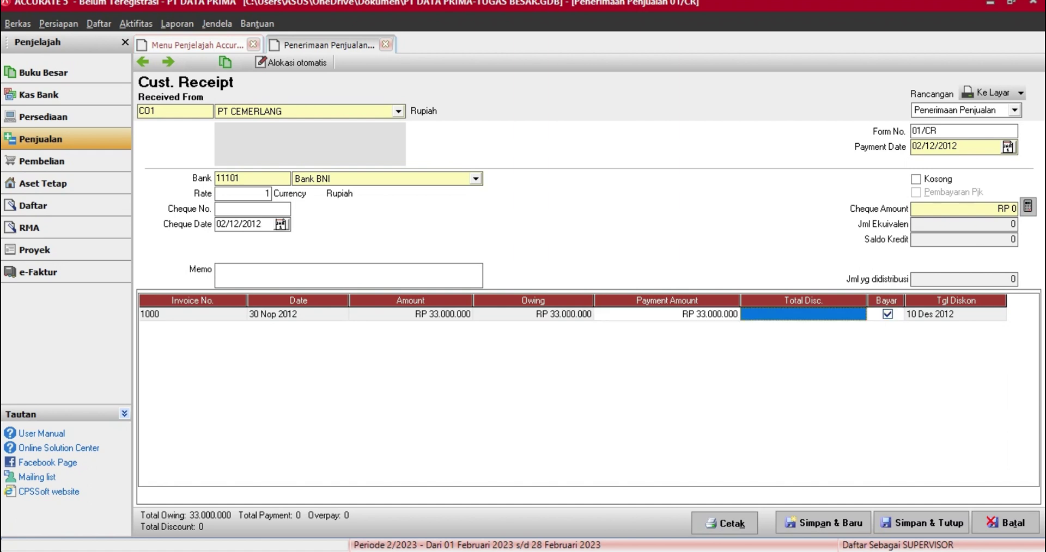
double_click(803, 314)
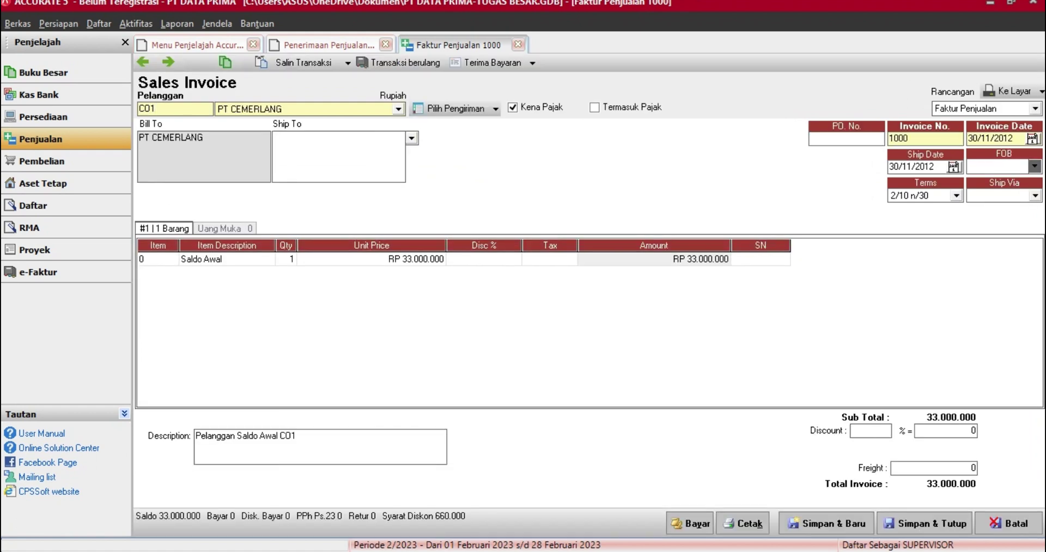
left_click(518, 45)
- Via Diskon/Info Write-off, enter a 660000 discount on invoice 1000 posted to Diskon Penjualan
right_click(852, 318)
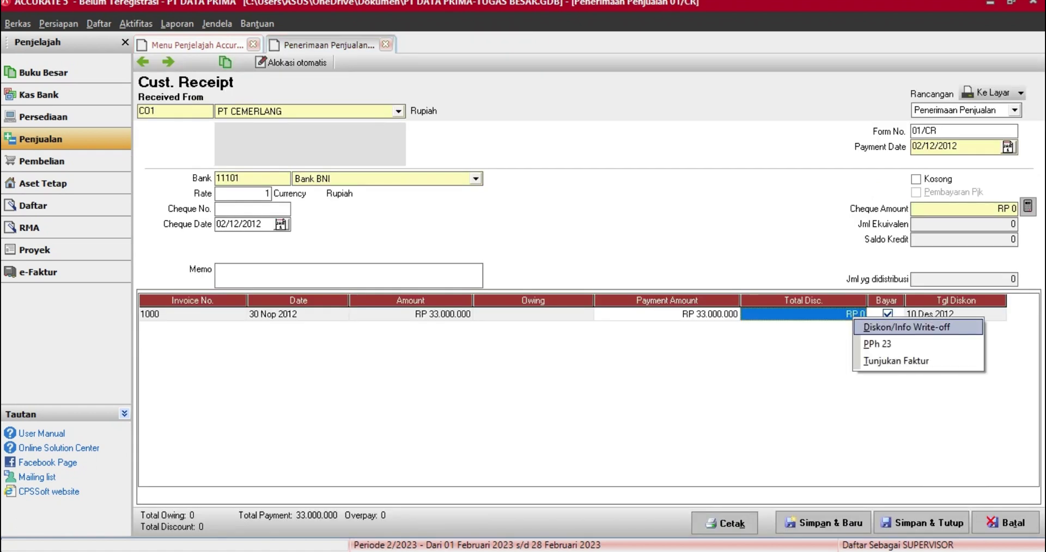
left_click(906, 327)
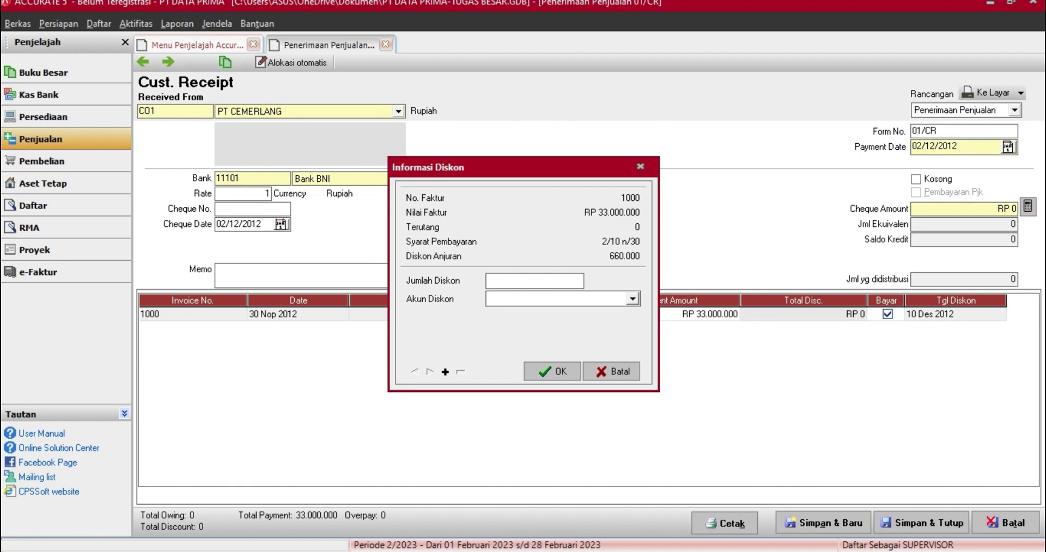
type("660000")
left_click(632, 299)
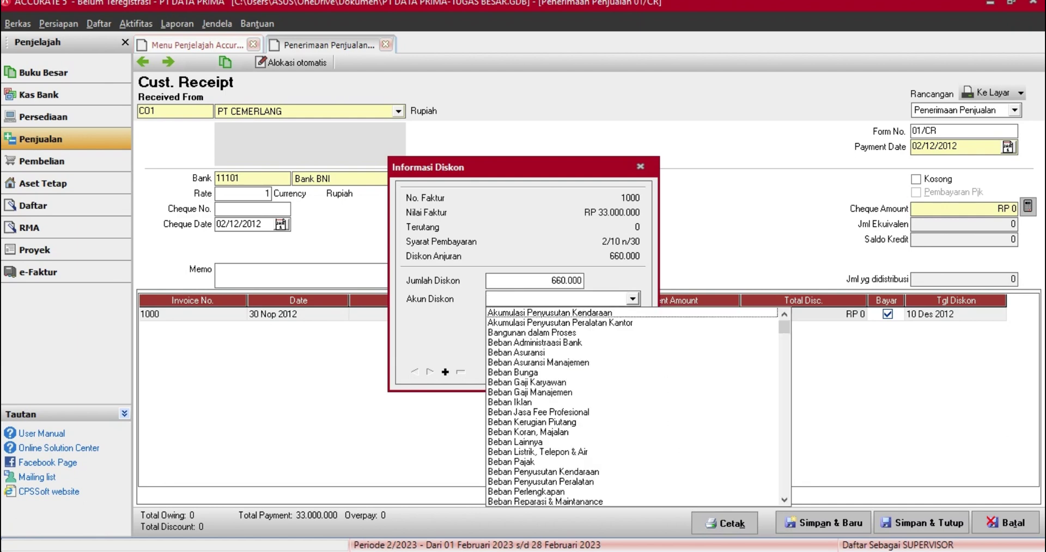
left_click_drag(784, 327, 784, 407)
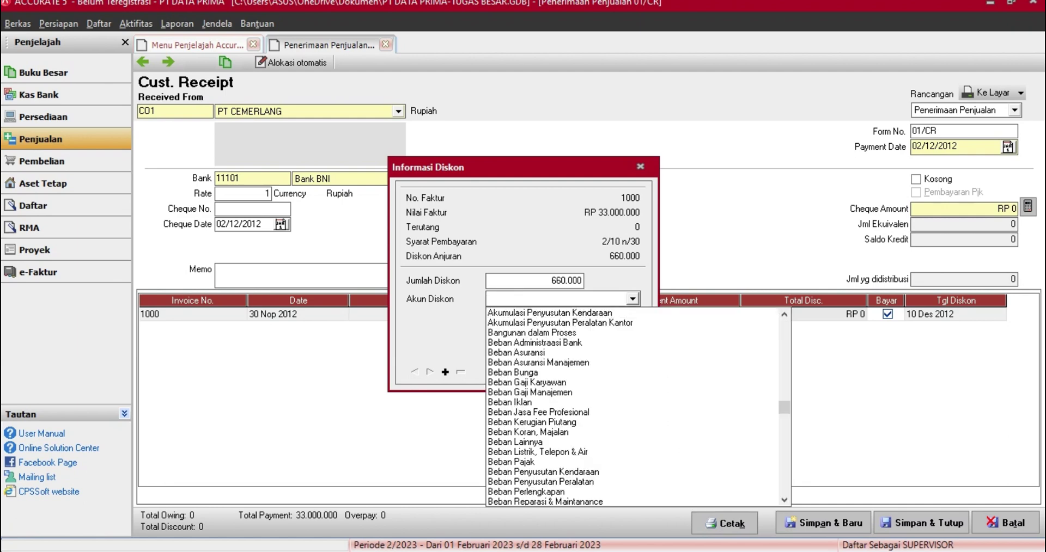
key("Escape")
type("Diskon Penjualan")
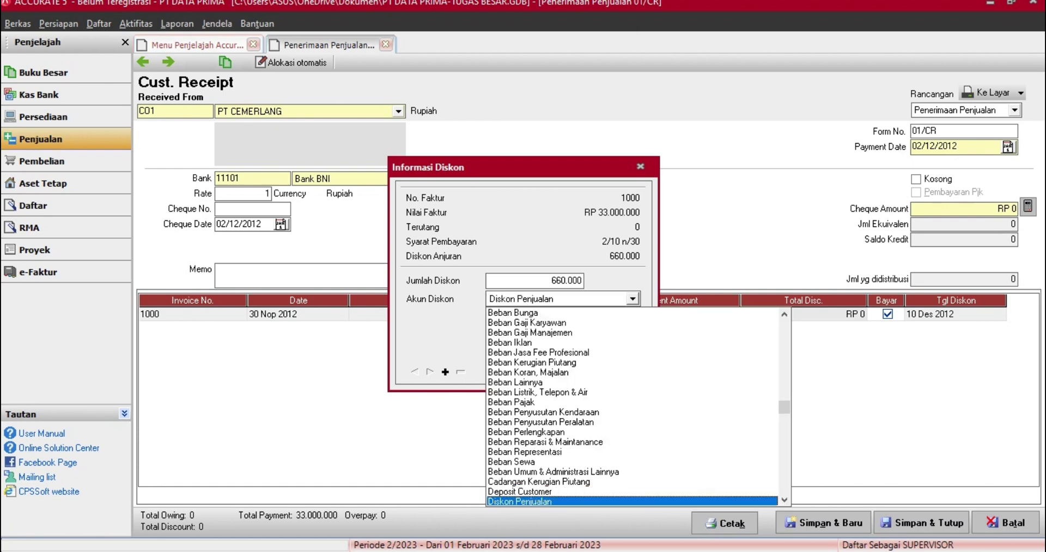
key("Return")
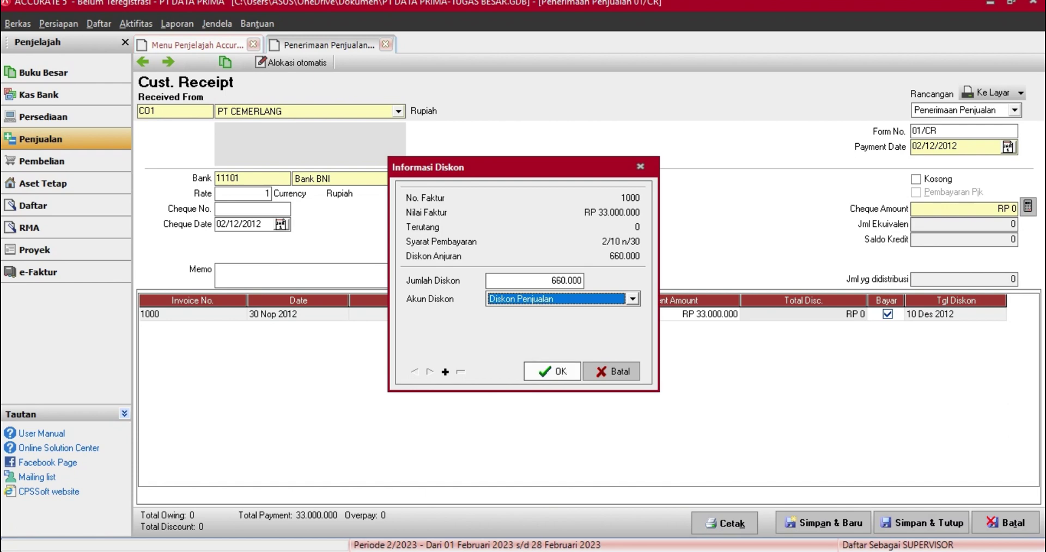
left_click(552, 372)
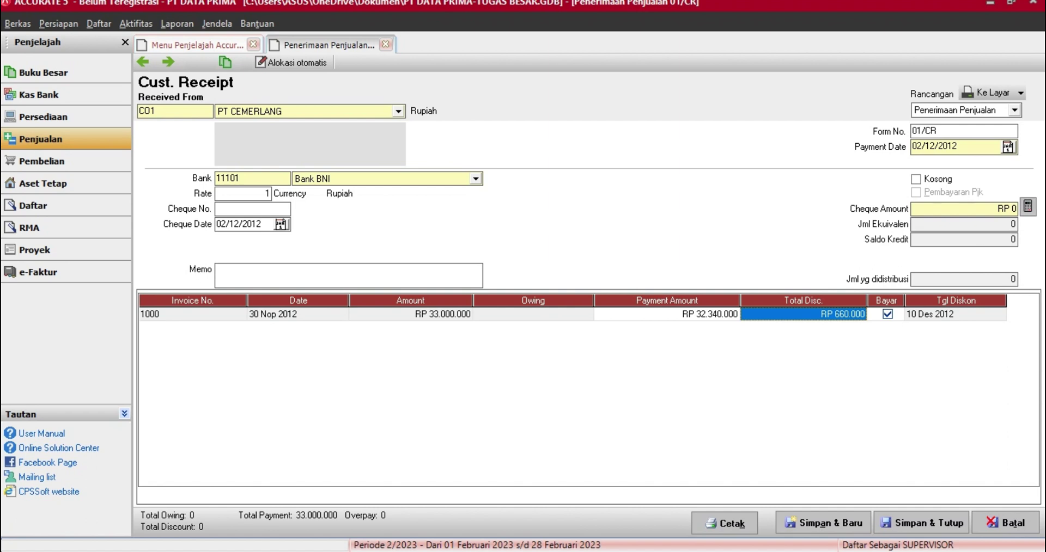
- Fill the cheque amount with 32.340.000, then save and close receipt 01/CR
left_click(1027, 206)
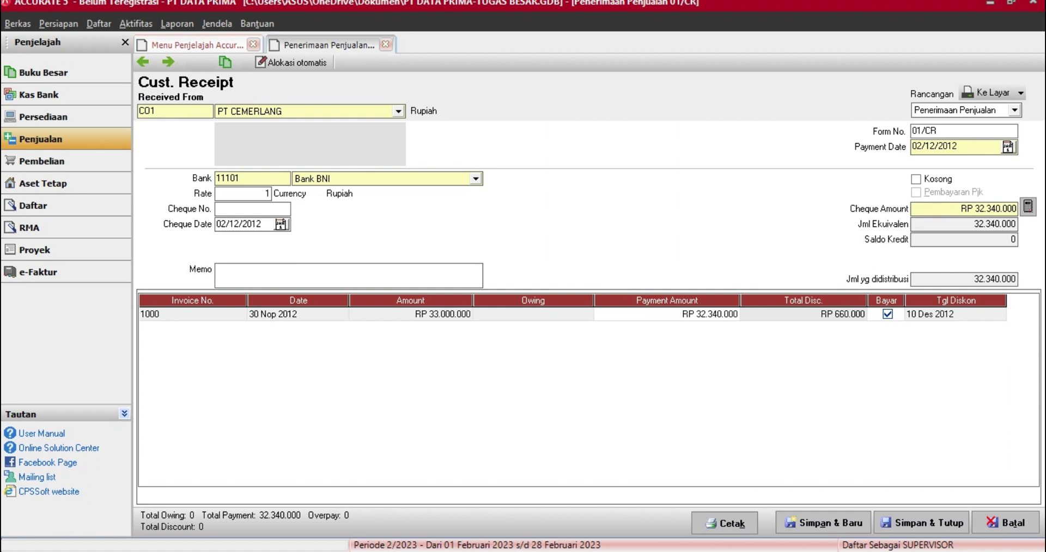
left_click(920, 522)
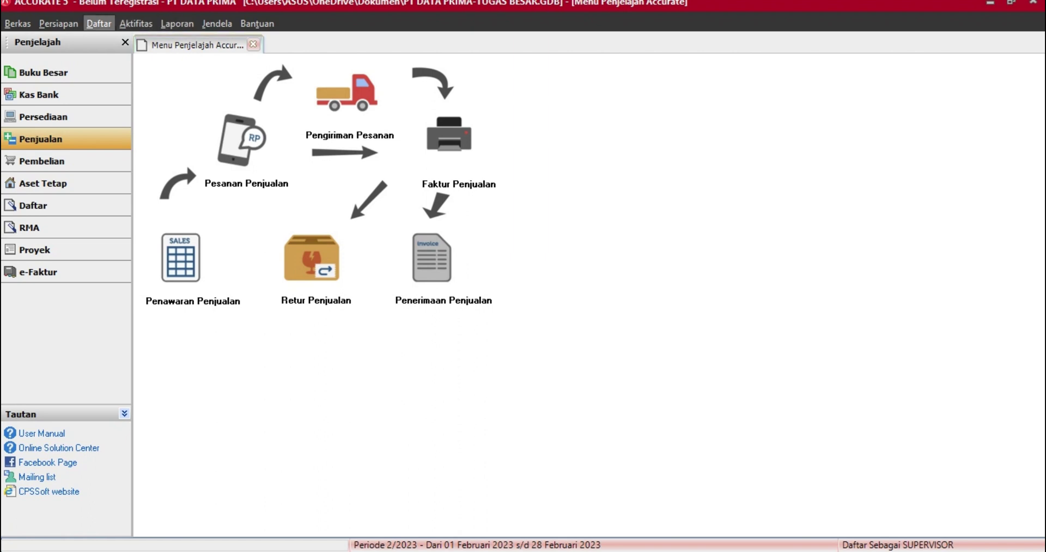
- Open the unpaid sales invoice list filtered from 01/02/2000
left_click(98, 24)
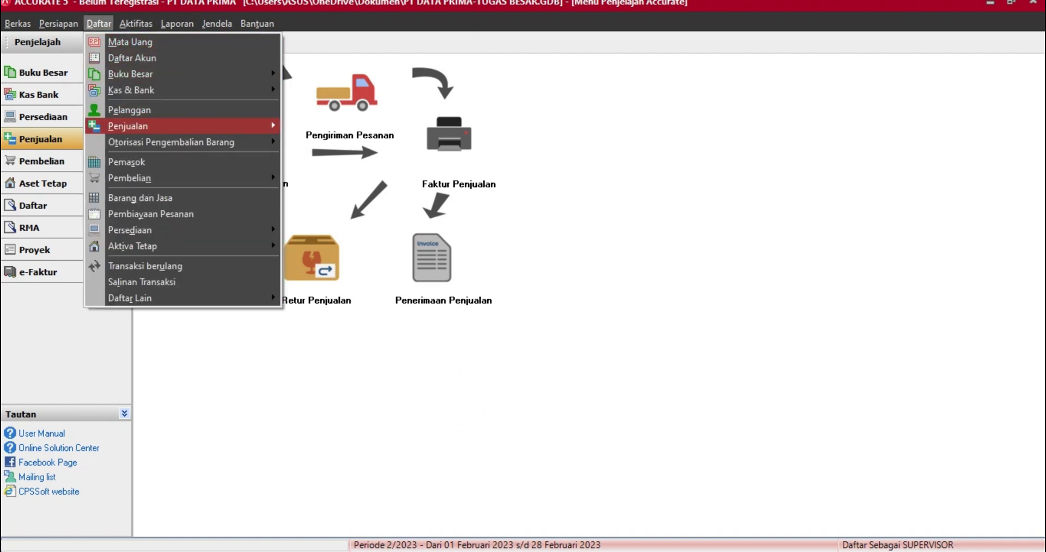
mouse_move(163, 126)
left_click(336, 175)
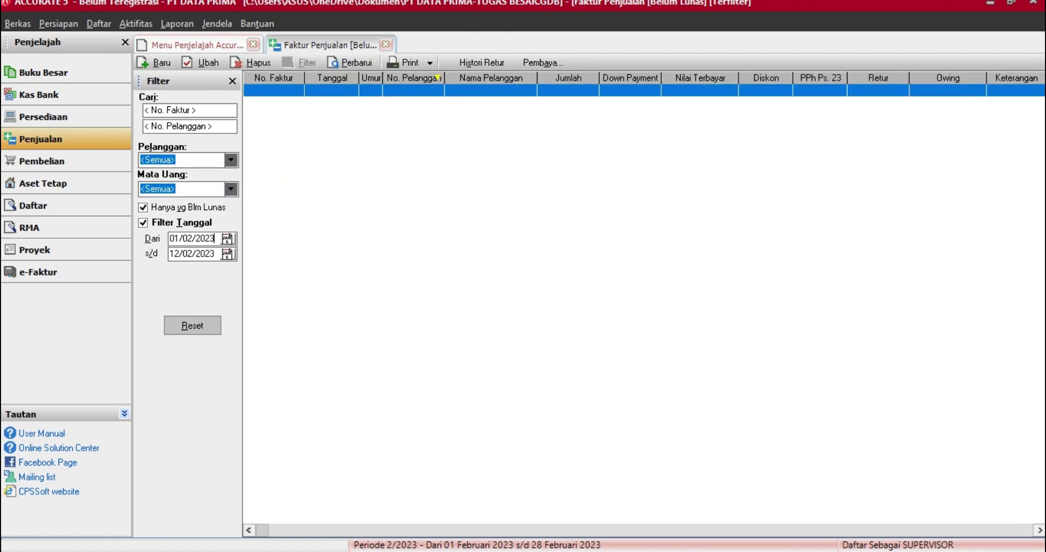
key("BackSpace")
key("BackSpace")
key("BackSpace")
type("000")
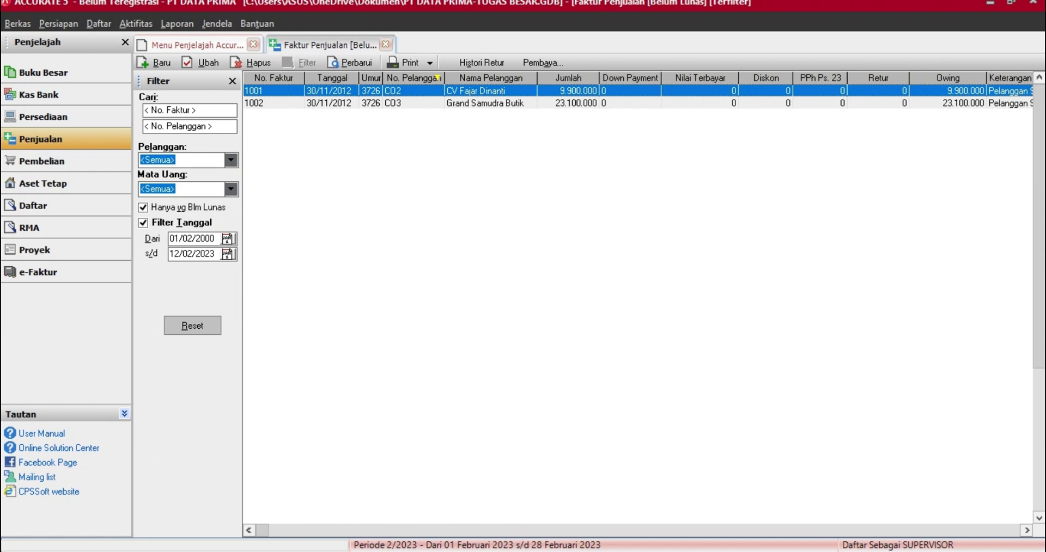
- Renumber invoice 1001 to 02/CR with 2/10 n/30 terms, save it, and close the list
double_click(475, 91)
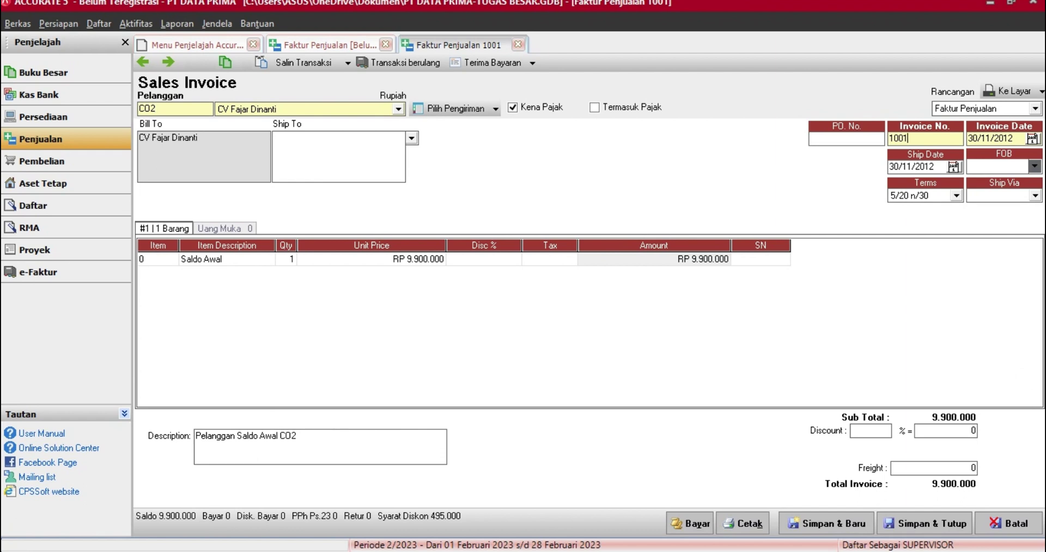
double_click(898, 139)
type("02")
key("BackSpace")
key("BackSpace")
type("02/CR")
left_click(956, 196)
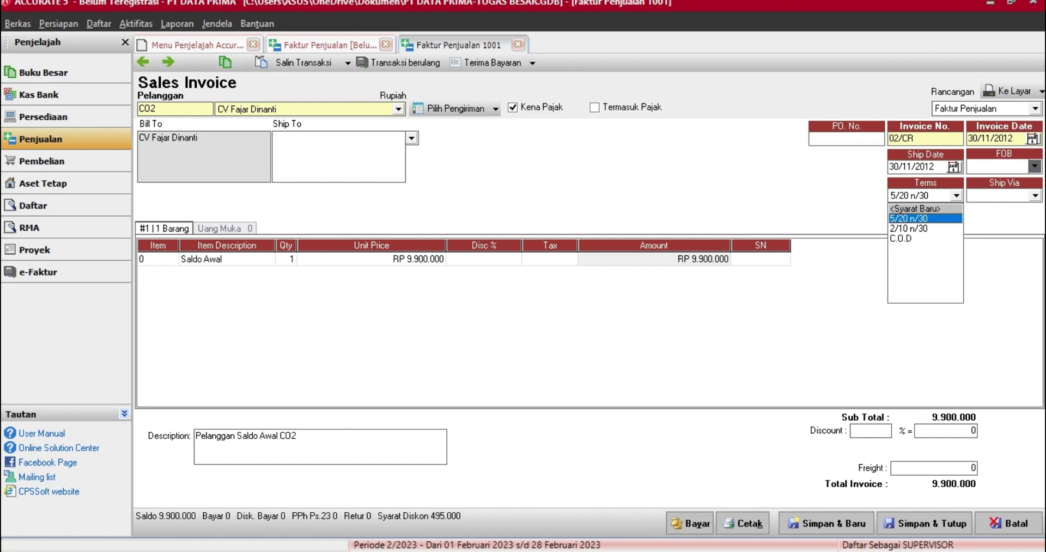
left_click(908, 228)
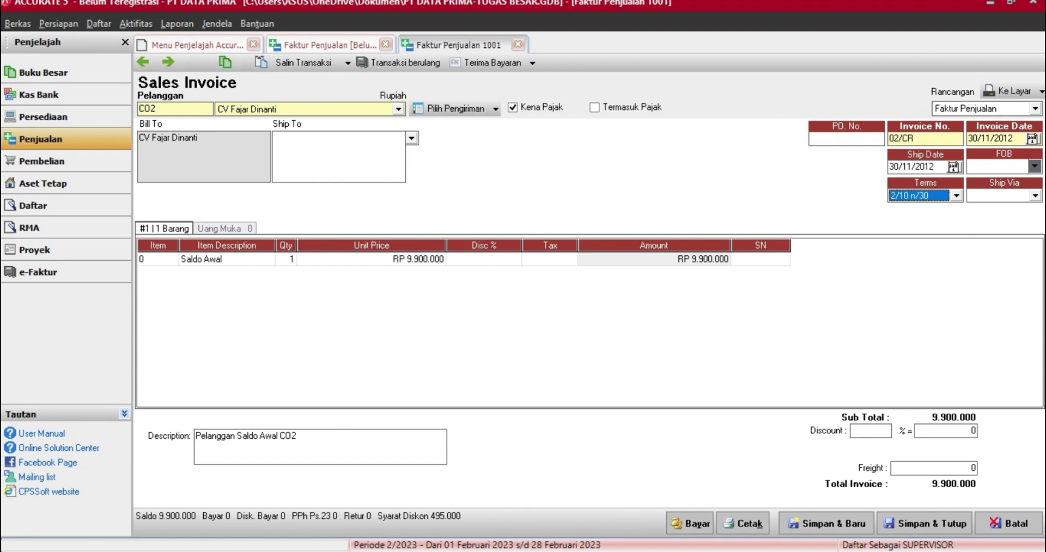
left_click(157, 259)
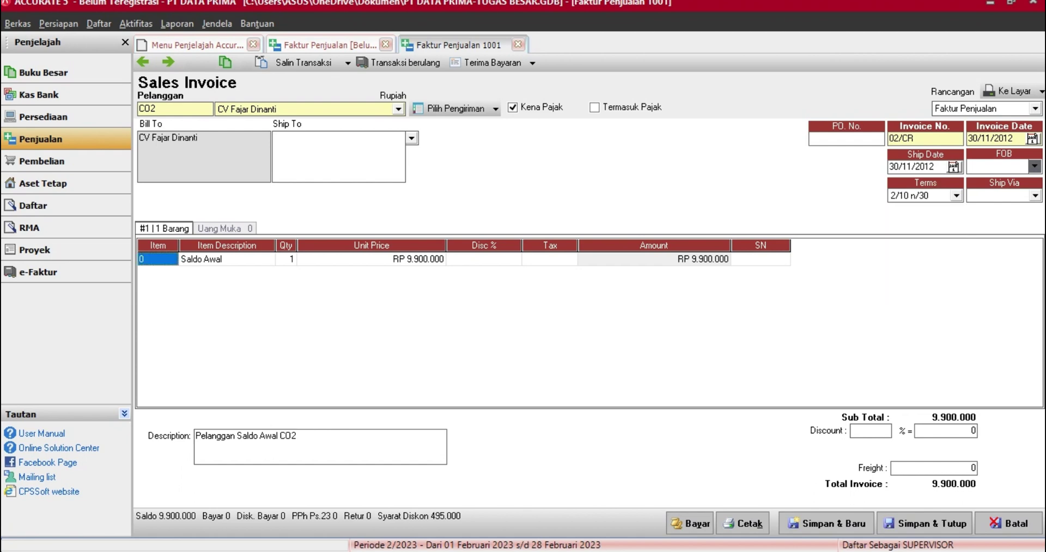
left_click(924, 523)
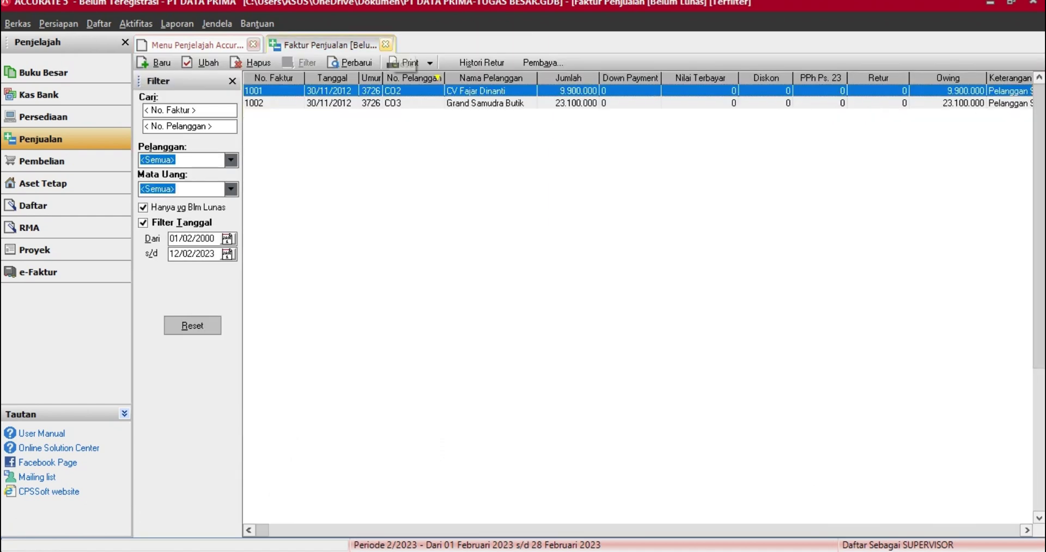
left_click(386, 44)
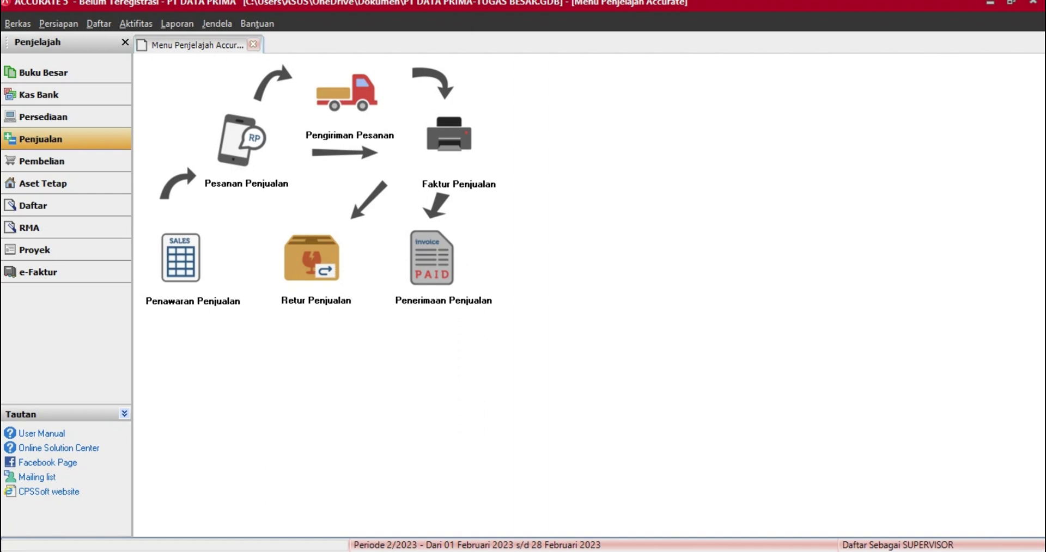
- Start a customer receipt from CV Fajar Dinanti with payment date 05/12/2012
left_click(431, 259)
left_click(398, 112)
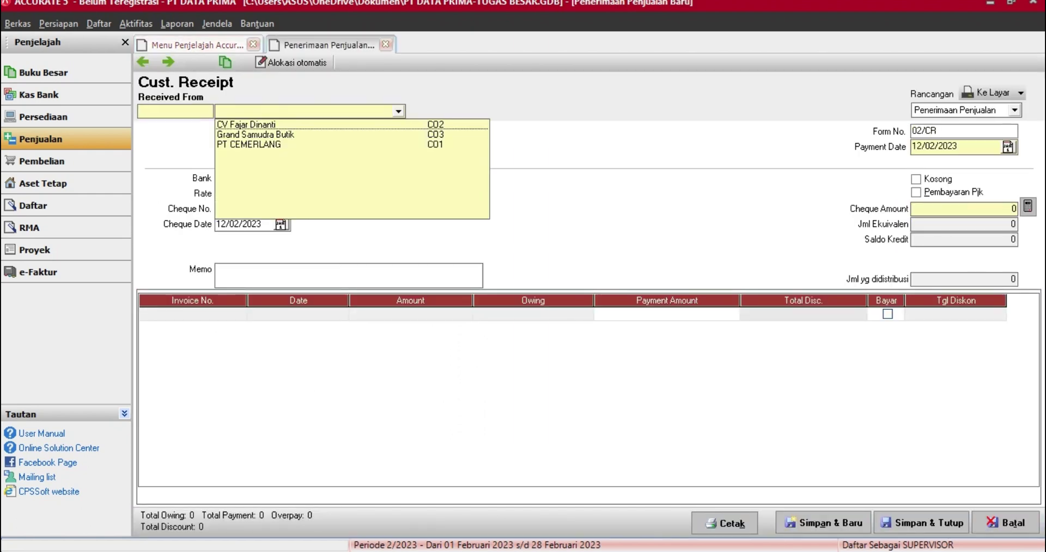
left_click(246, 125)
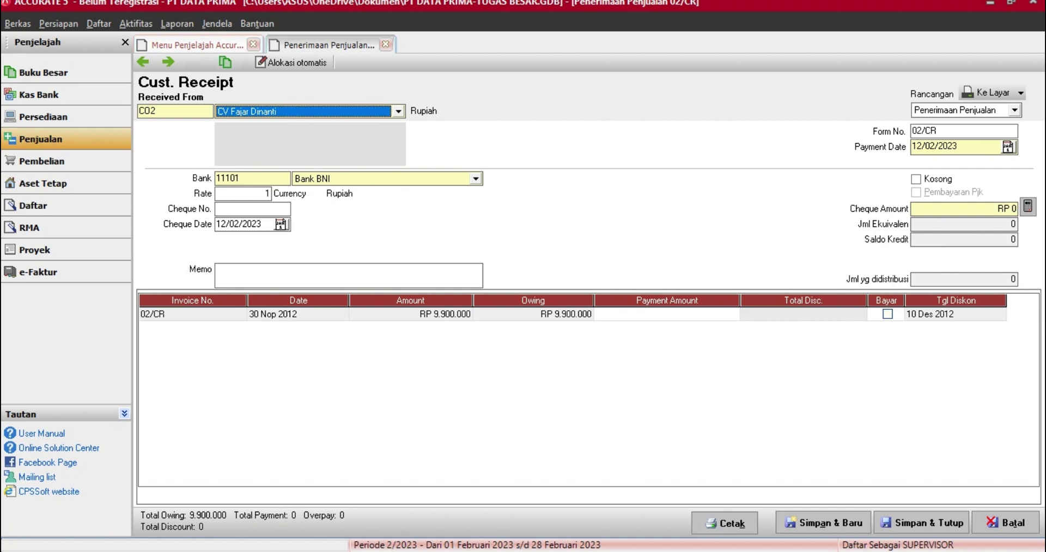
key("Tab")
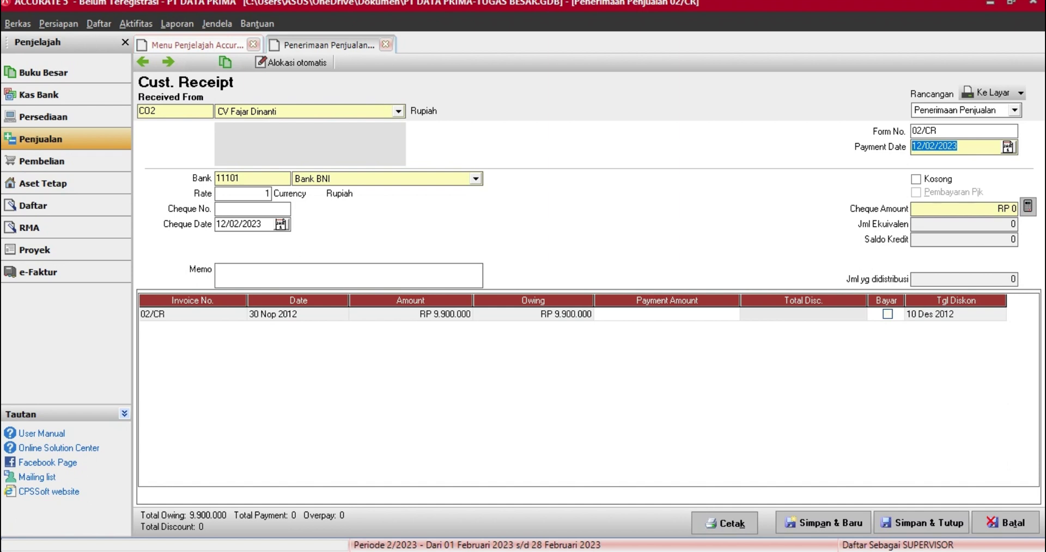
type("05/12/2012")
- Copy 05/12/2012 into the cheque date and mark invoice 02/CR as paid
key("ctrl+a")
key("ctrl+c")
left_click(245, 224)
key("ctrl+v")
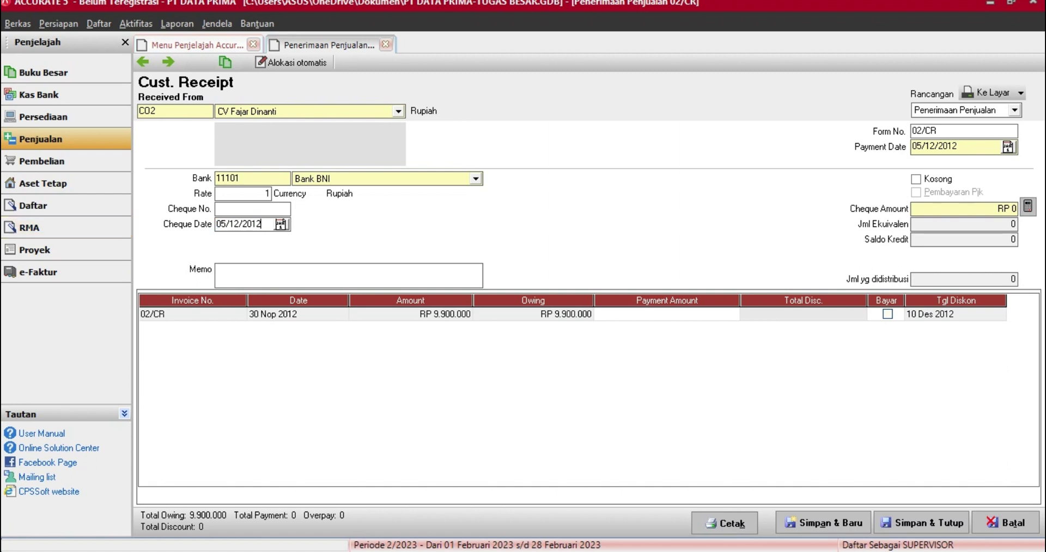
left_click(887, 313)
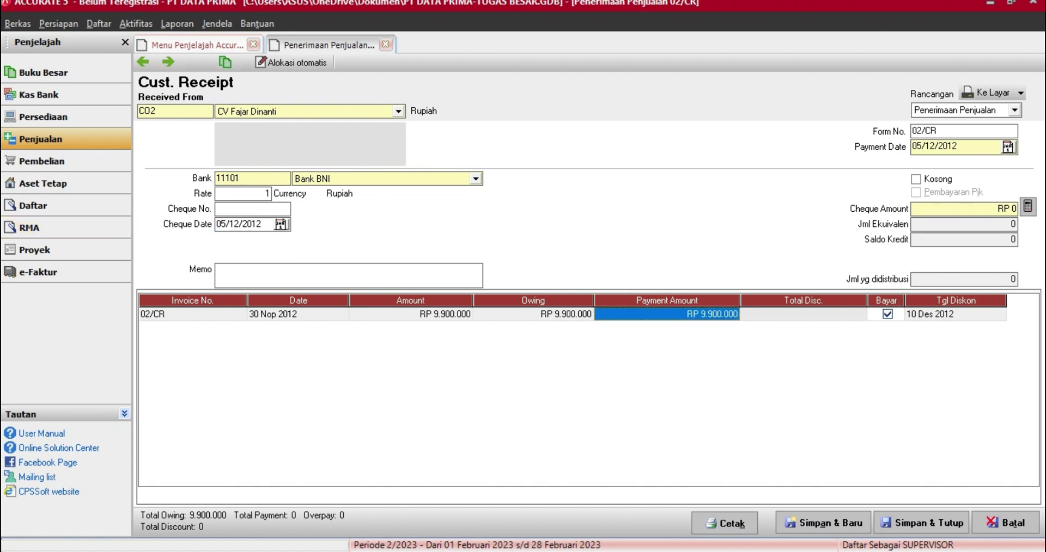
left_click(857, 316)
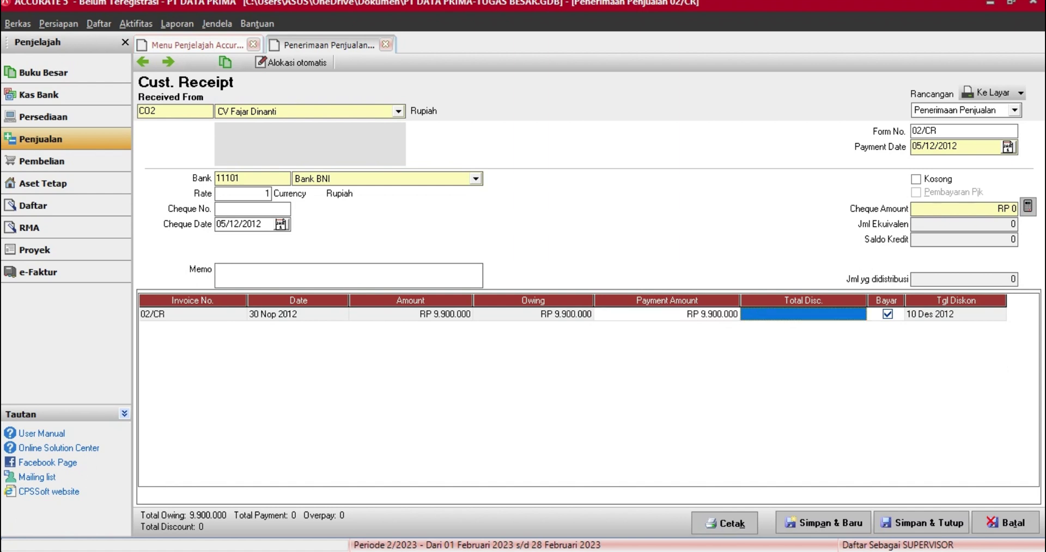
- Give invoice 02/CR a 198.000 Diskon Penjualan discount, set the amount to 9.702.000, and save
right_click(857, 315)
left_click(912, 326)
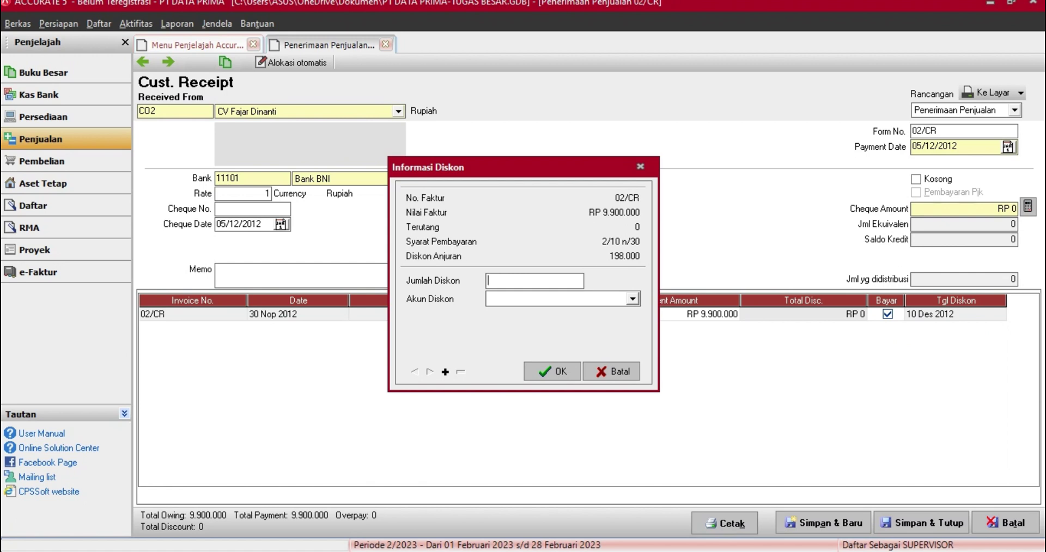
type("198000")
left_click(632, 299)
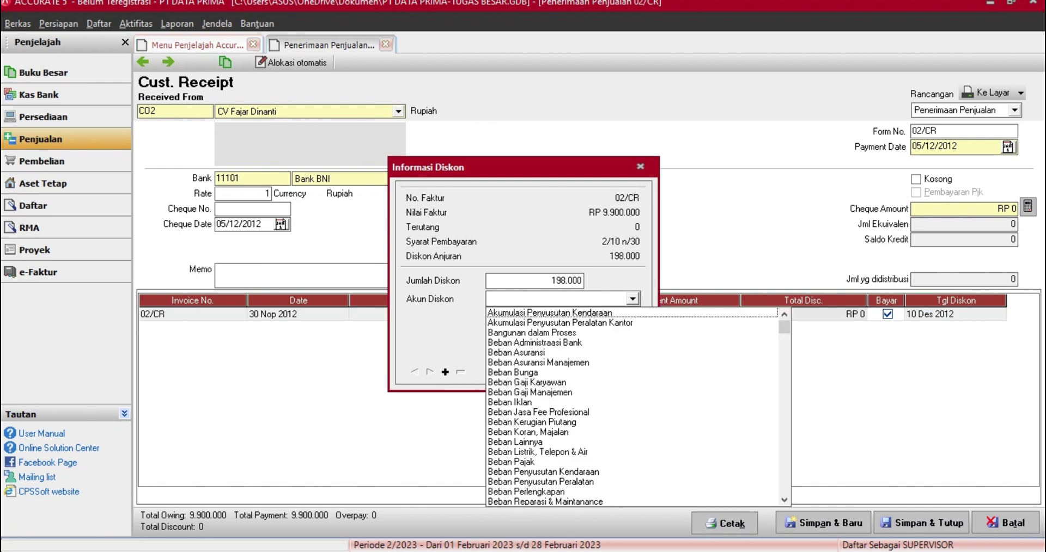
type("Dis")
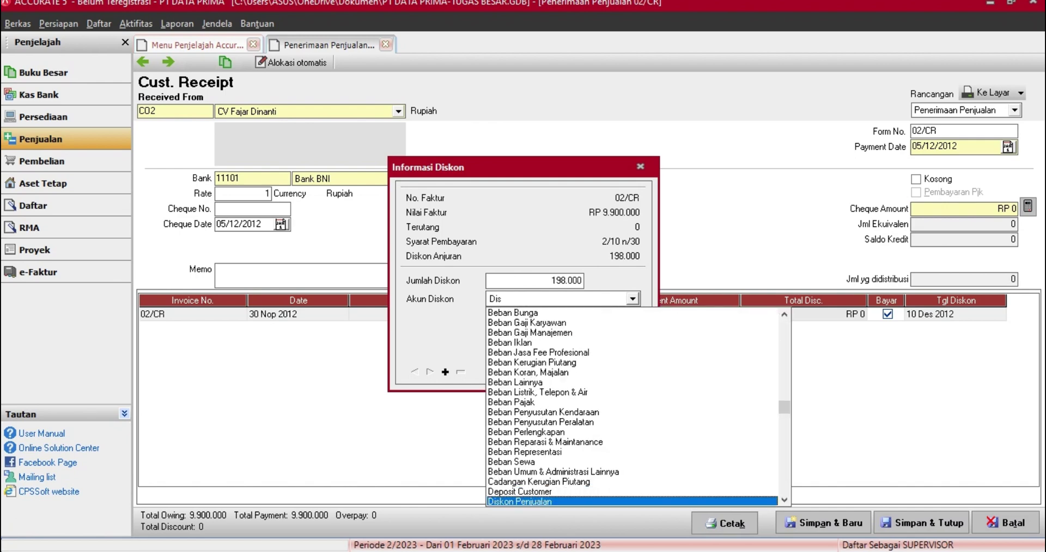
key("Return")
left_click(553, 371)
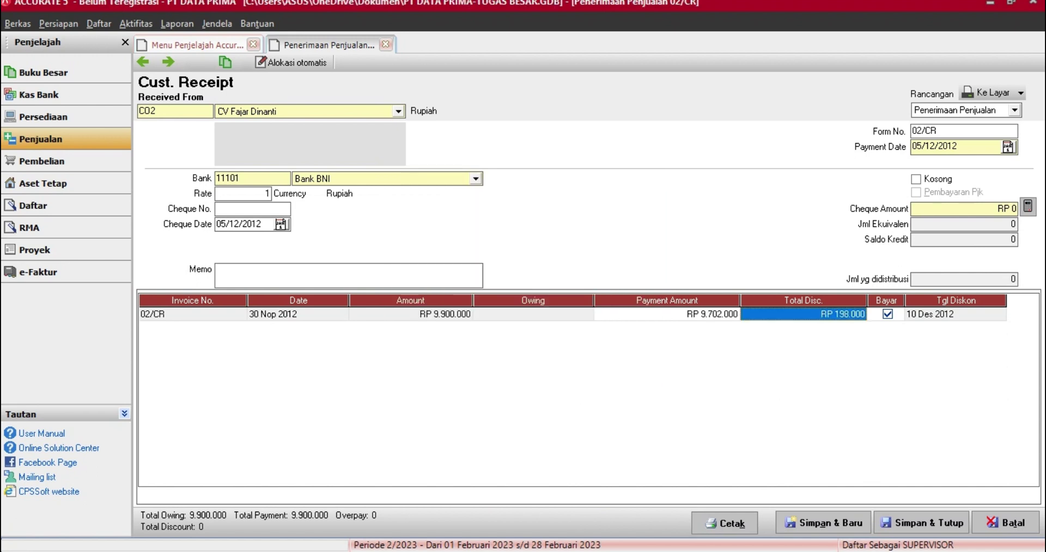
left_click(1027, 206)
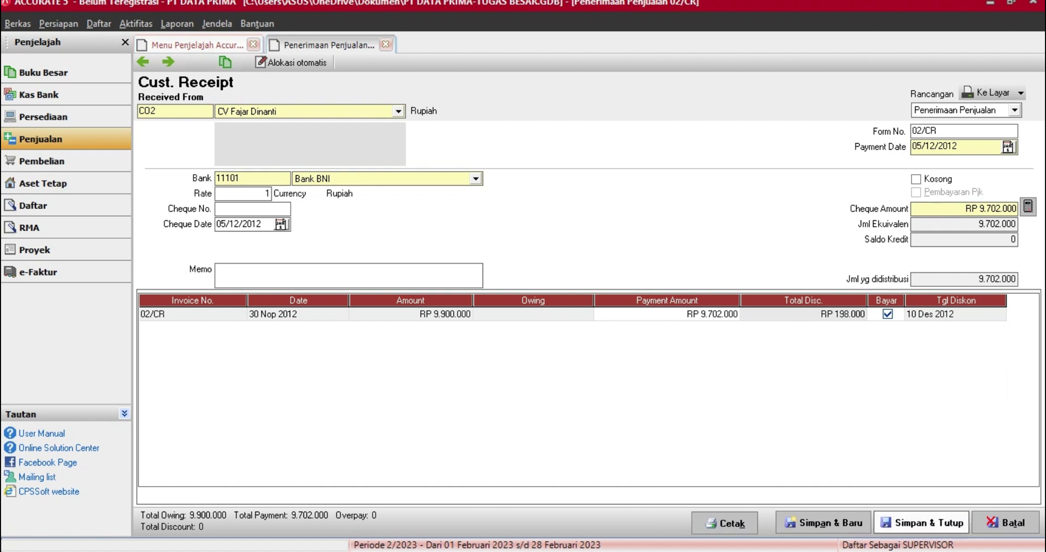
left_click(920, 523)
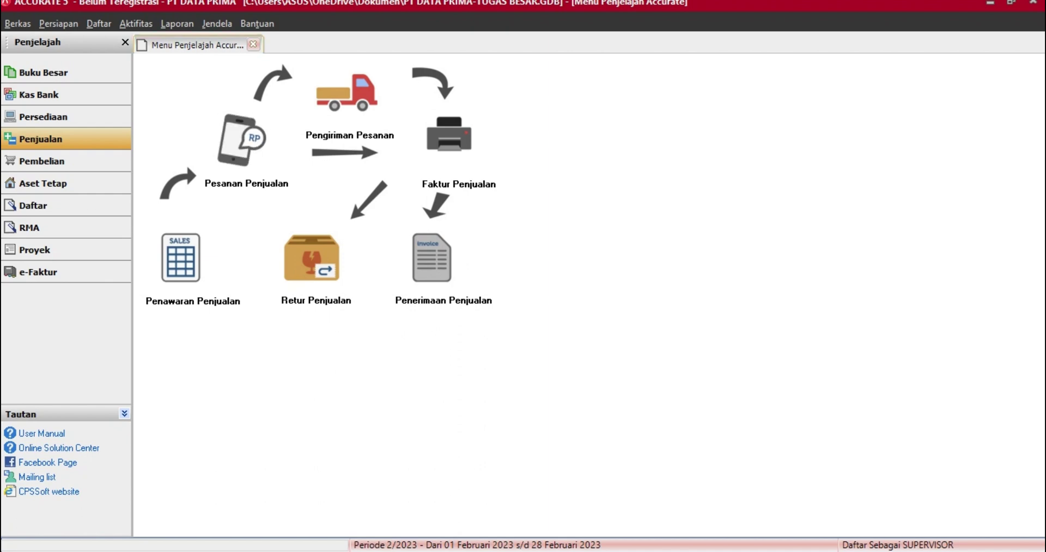
- Close the sales overview and start a new Faktur Pembelian from the Pembelian section
left_click(253, 44)
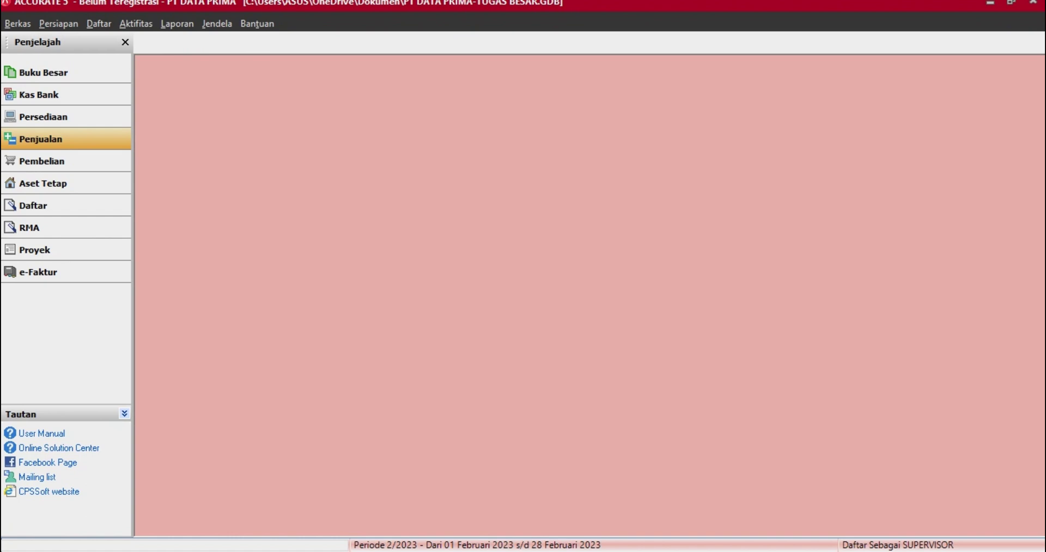
left_click(42, 162)
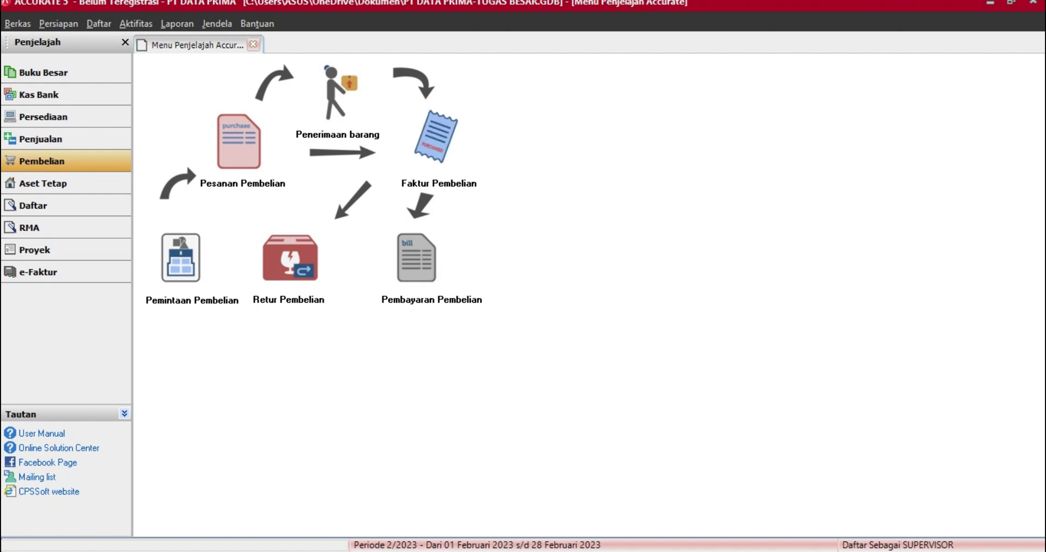
left_click(436, 136)
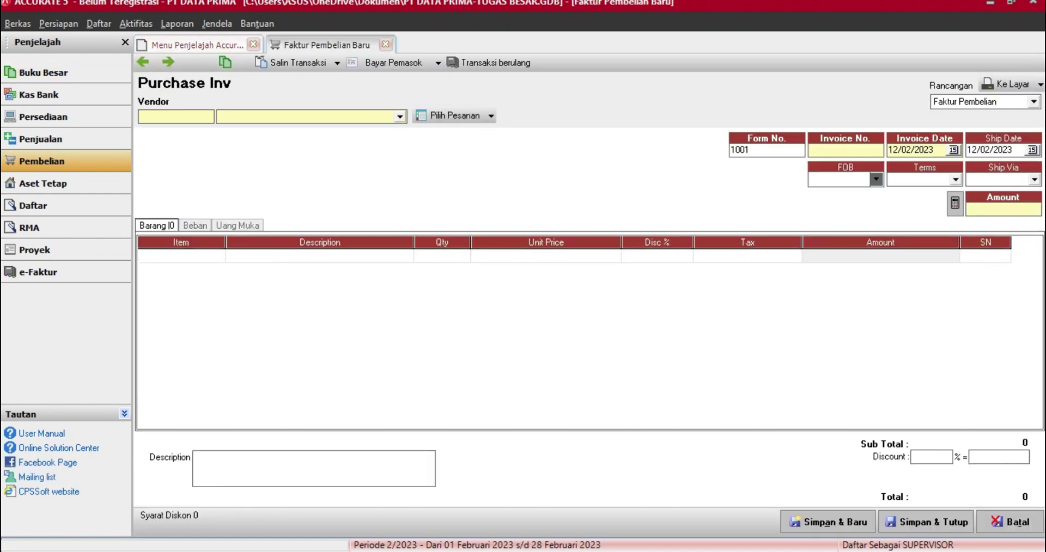
left_click(400, 117)
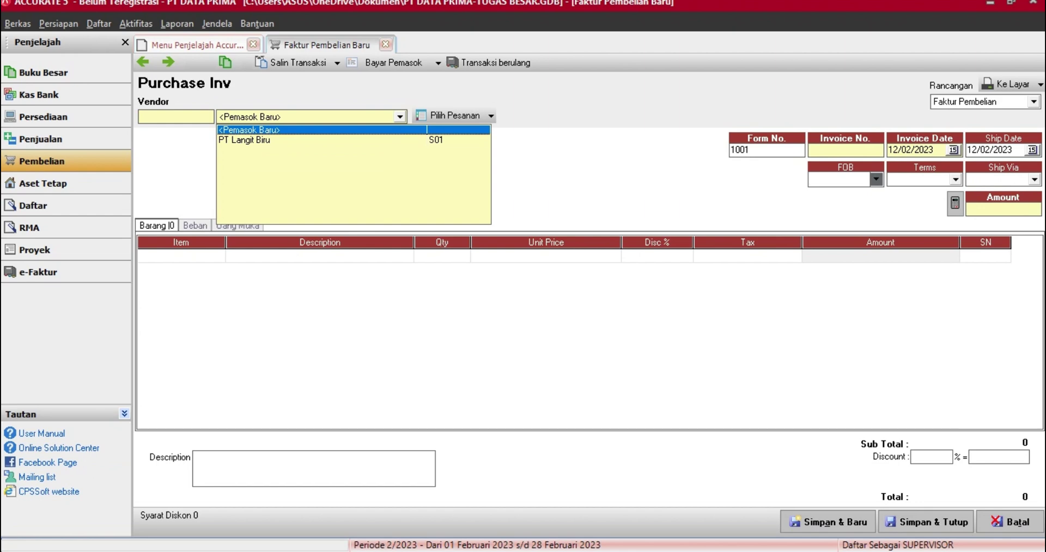
- Choose PT Langit Biru as the vendor and enter invoice number 01/FJ
key("Down")
key("Return")
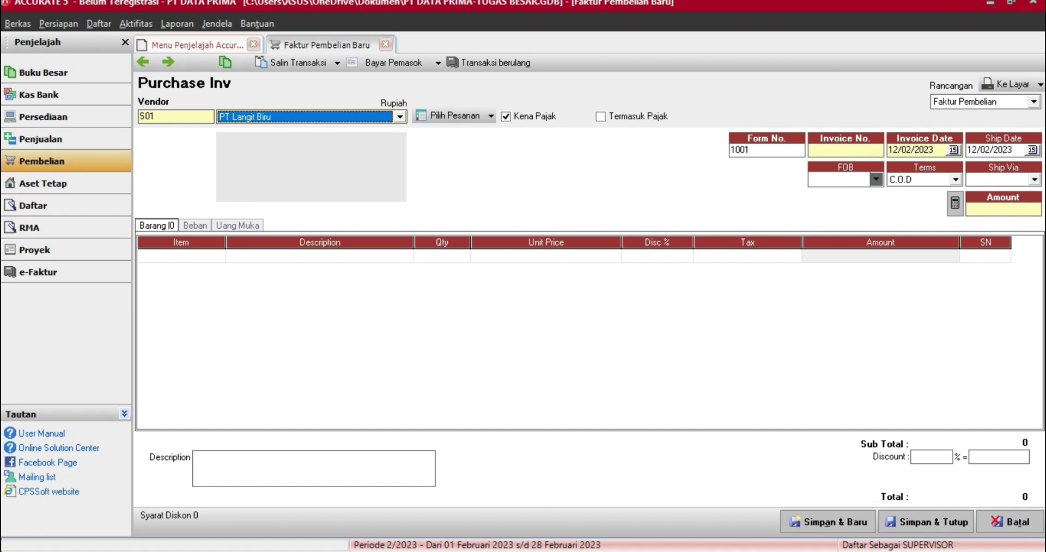
double_click(740, 150)
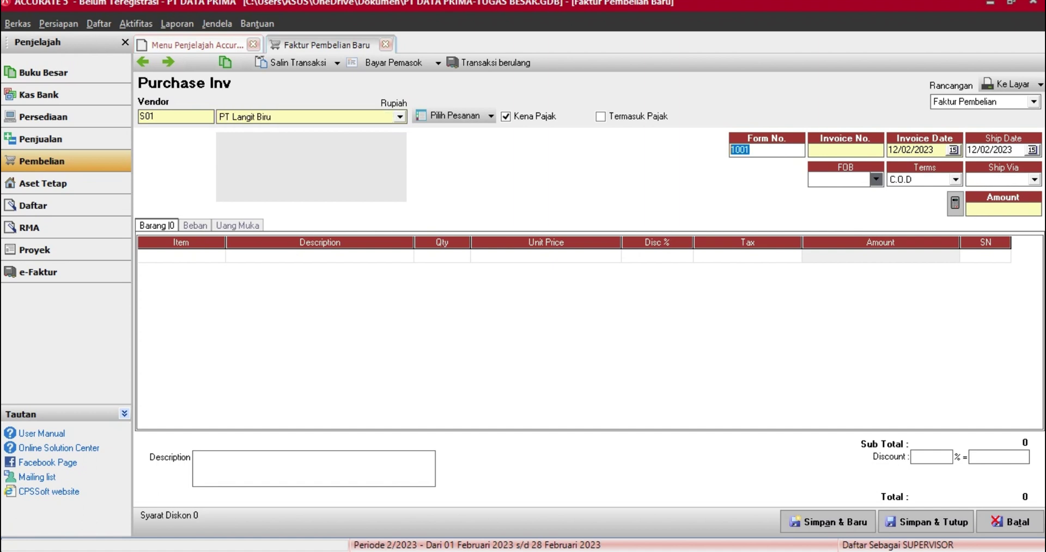
left_click(845, 150)
type("01/FJ")
- Set the invoice and ship dates to 07/12/2012 and the terms to 5/20 n/30
key("Tab")
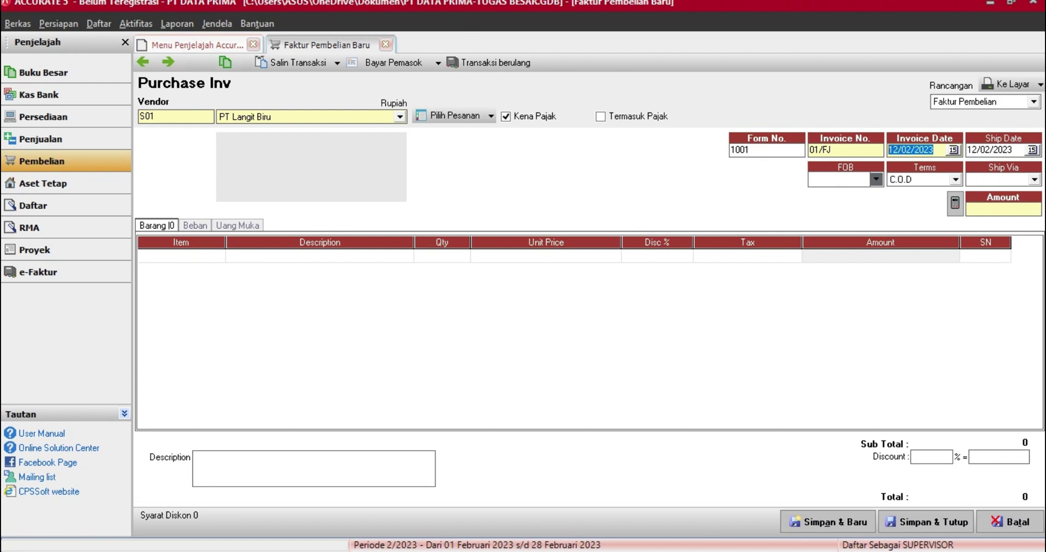
type("0")
type("7/12/201")
type("2")
key("Return")
key("Return")
key("ctrl+v")
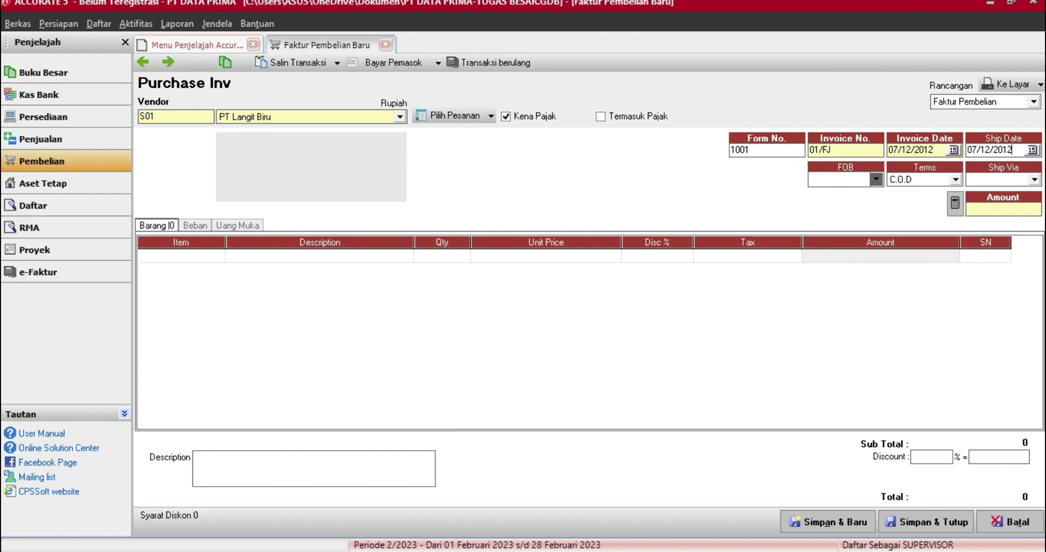
left_click(956, 180)
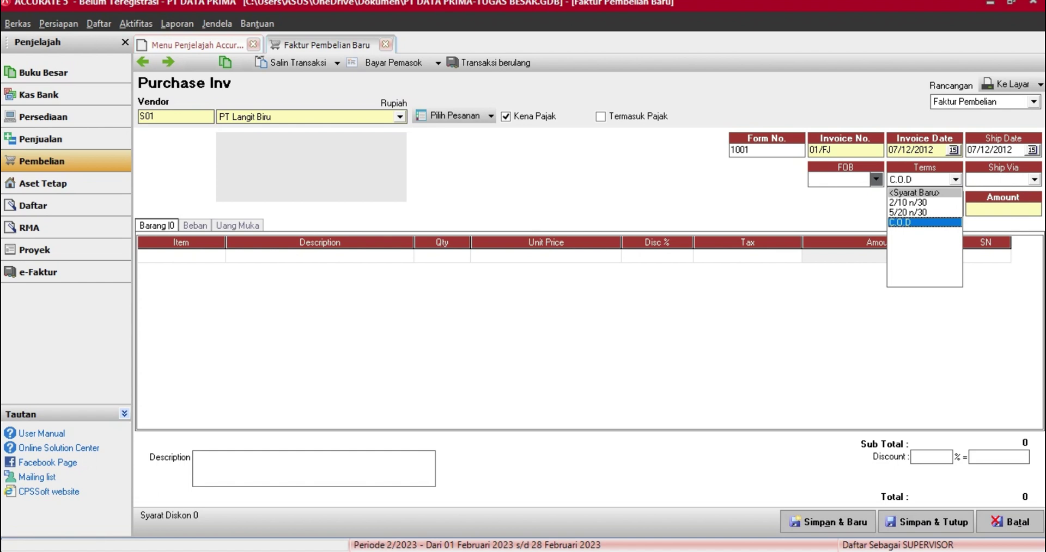
left_click(909, 213)
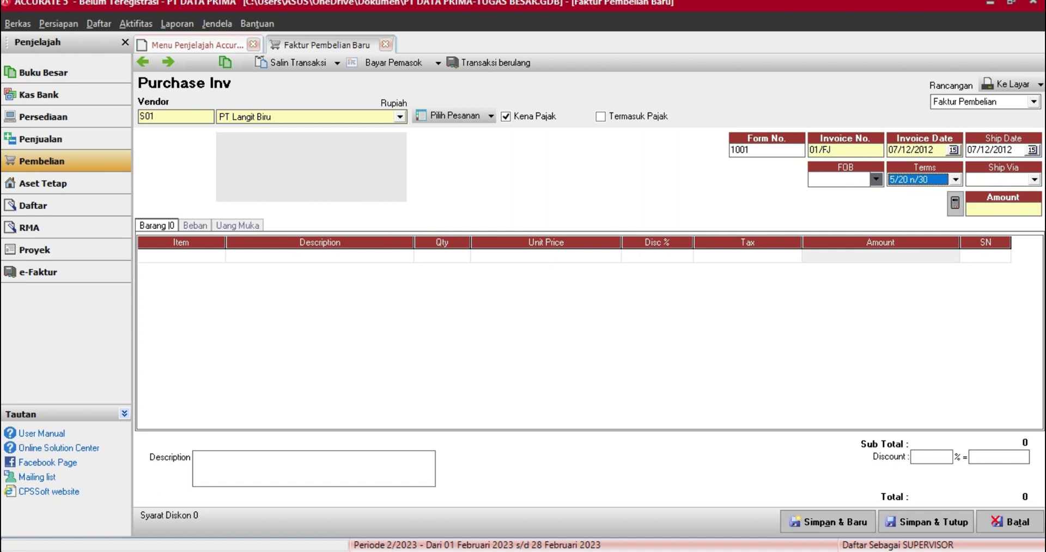
left_click(175, 256)
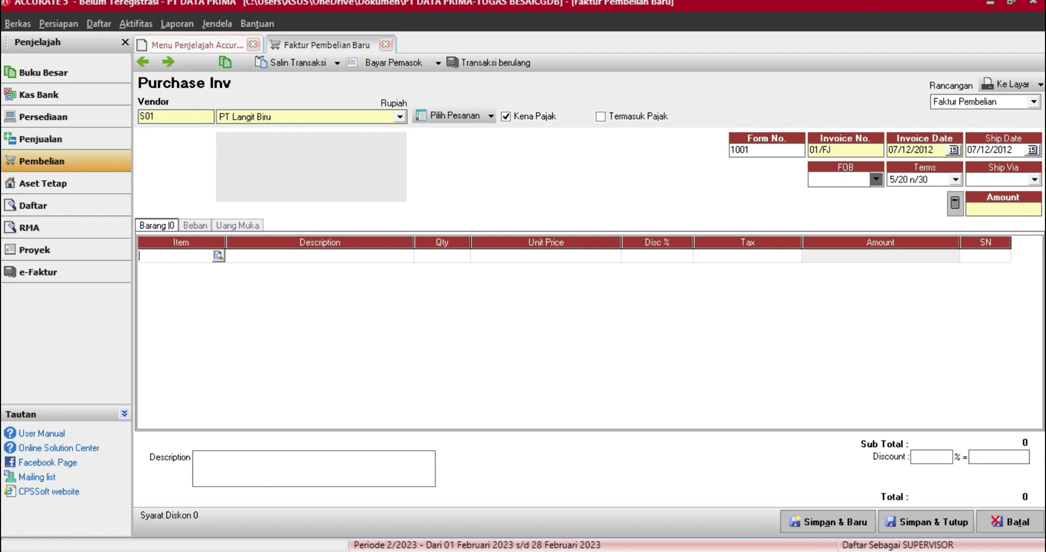
- Add item Travel Time with quantity 12 at unit price 500.000
left_click(219, 256)
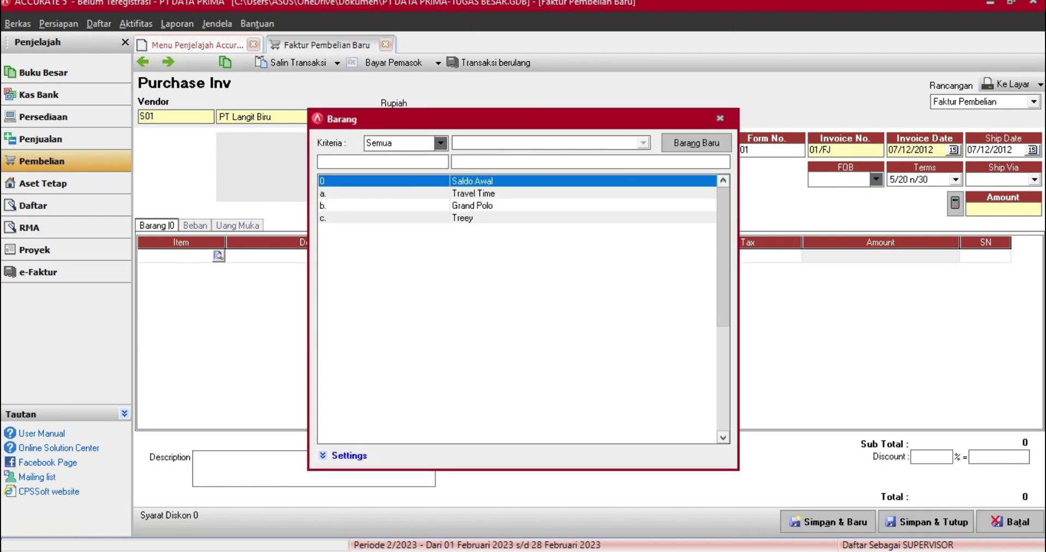
left_click(473, 193)
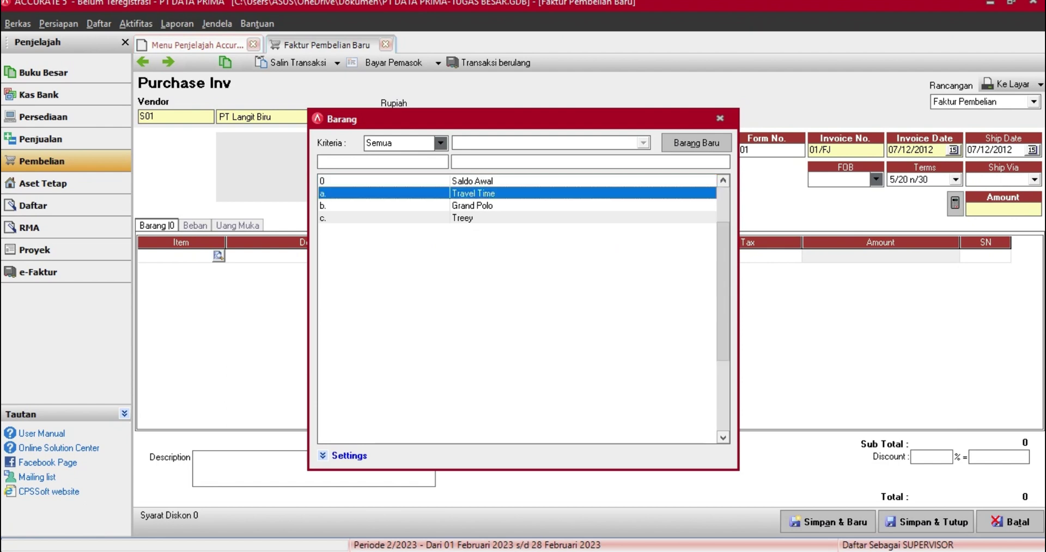
key("Return")
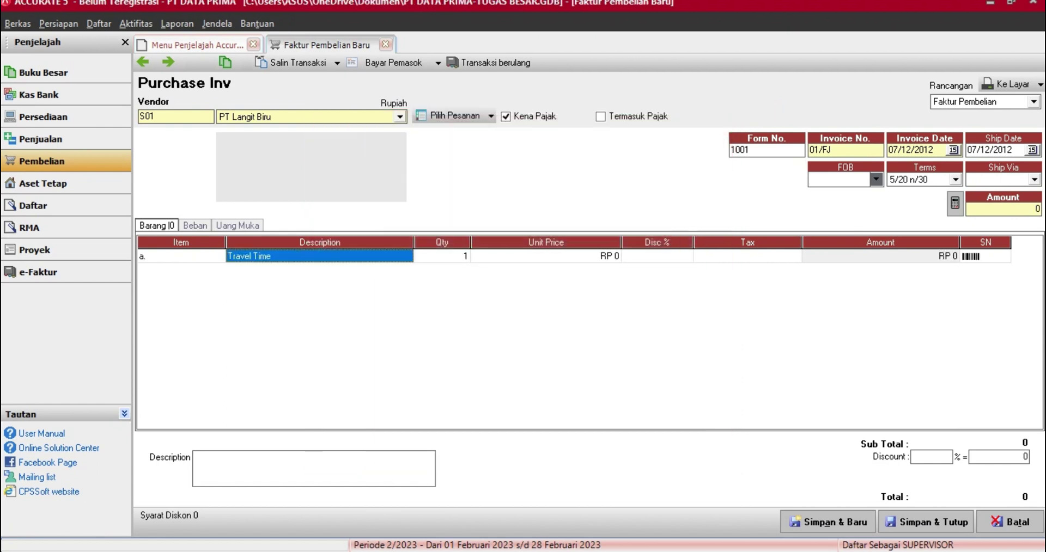
left_click(546, 256)
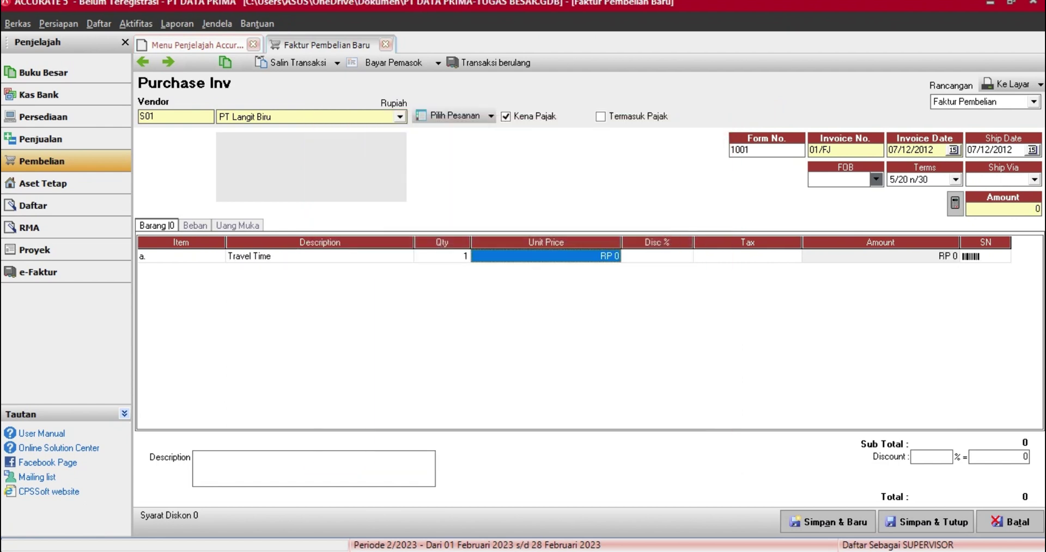
left_click(443, 256)
type("12")
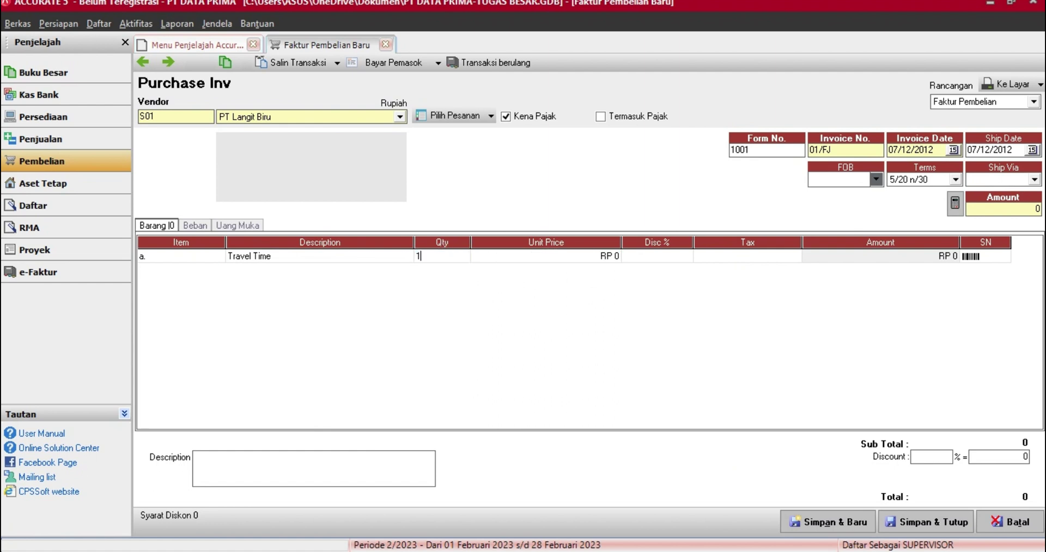
key("Tab")
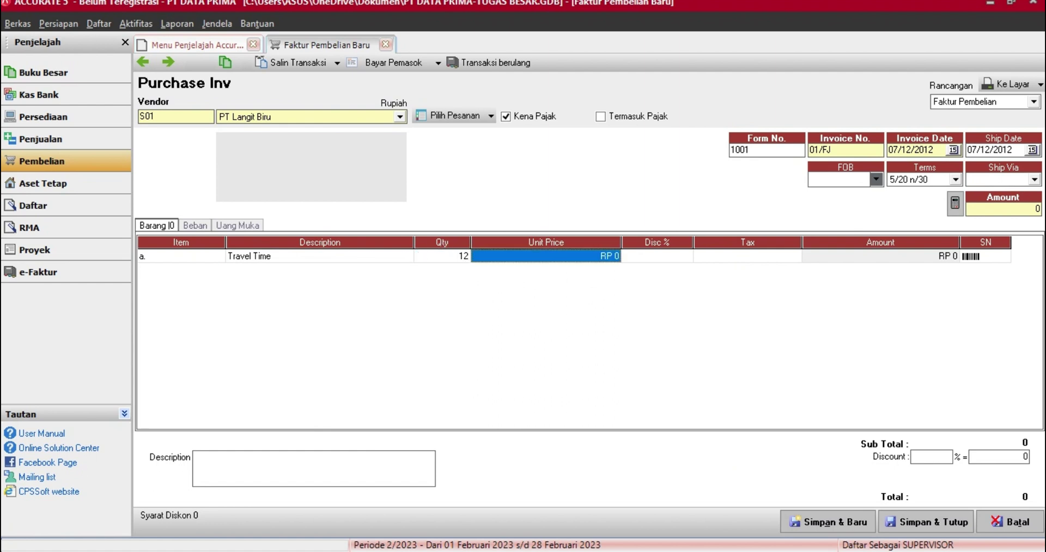
type("500000")
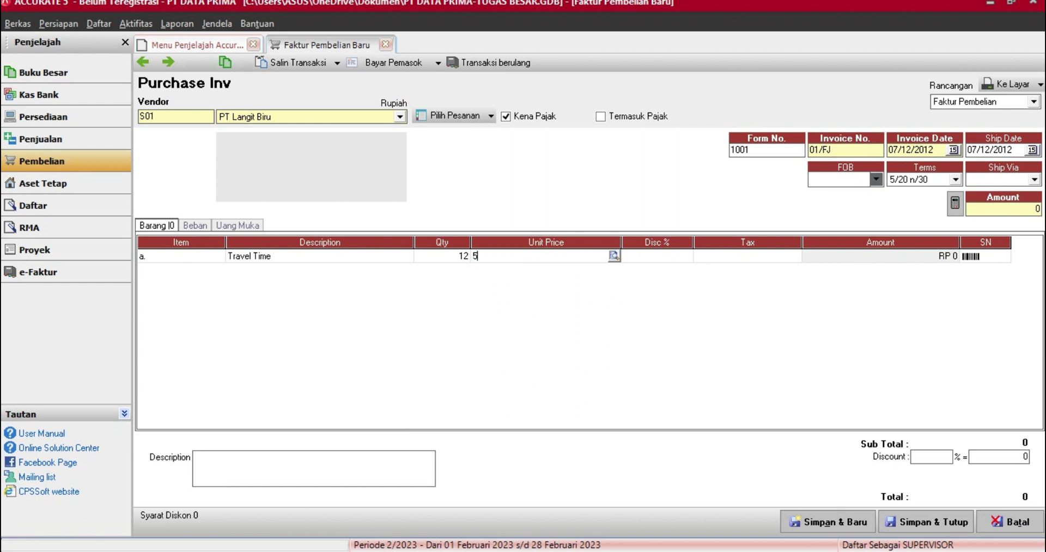
key("Tab")
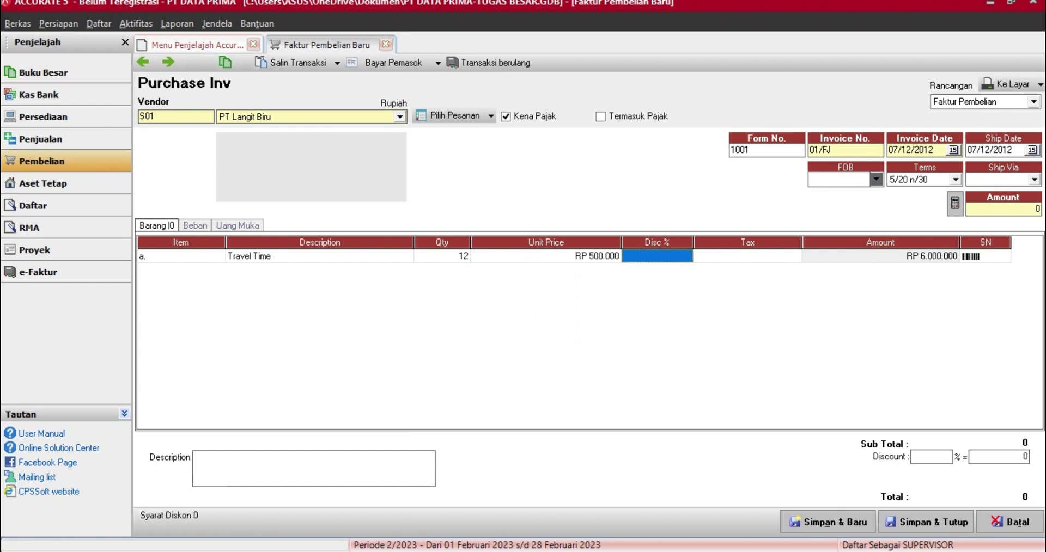
- Leave the Travel Time discount empty and mark the line taxed with T
type("1")
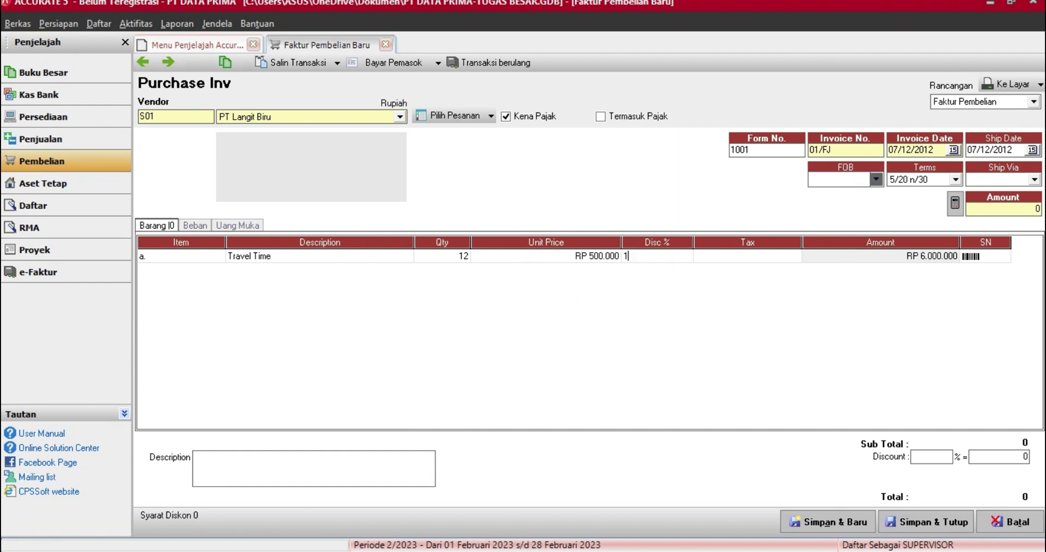
key("BackSpace")
type("1")
key("Tab")
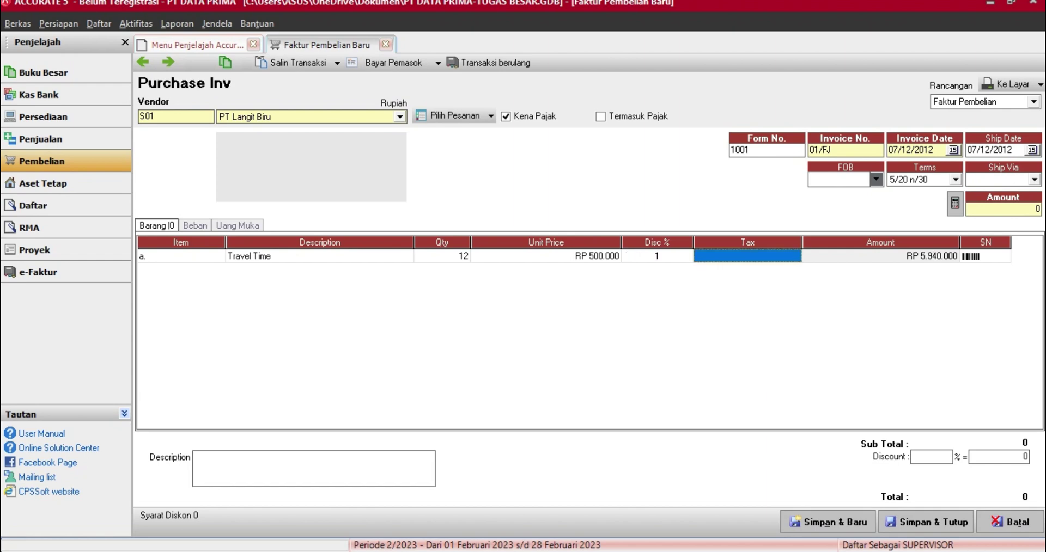
key("shift+Tab")
key("BackSpace")
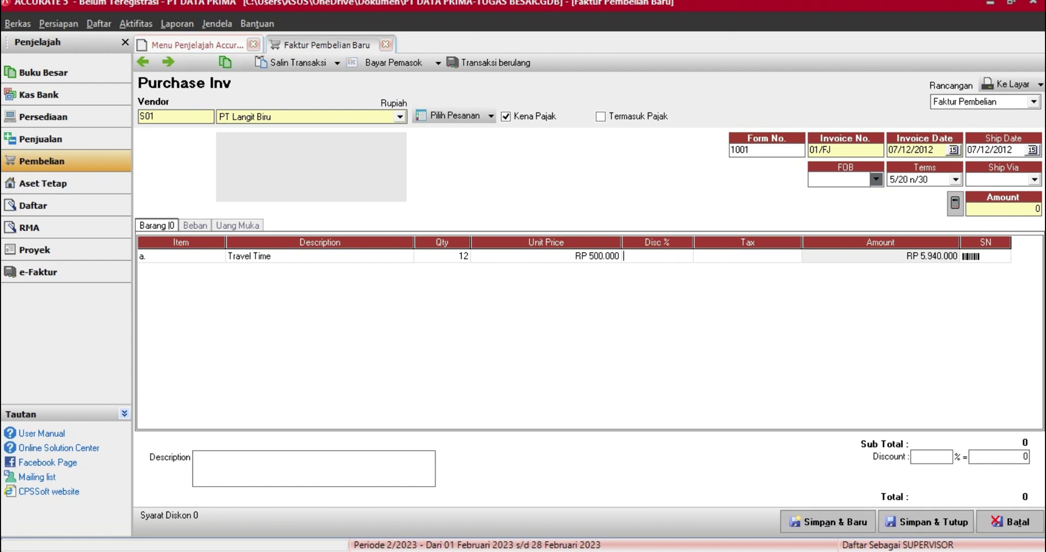
type("1")
key("Tab")
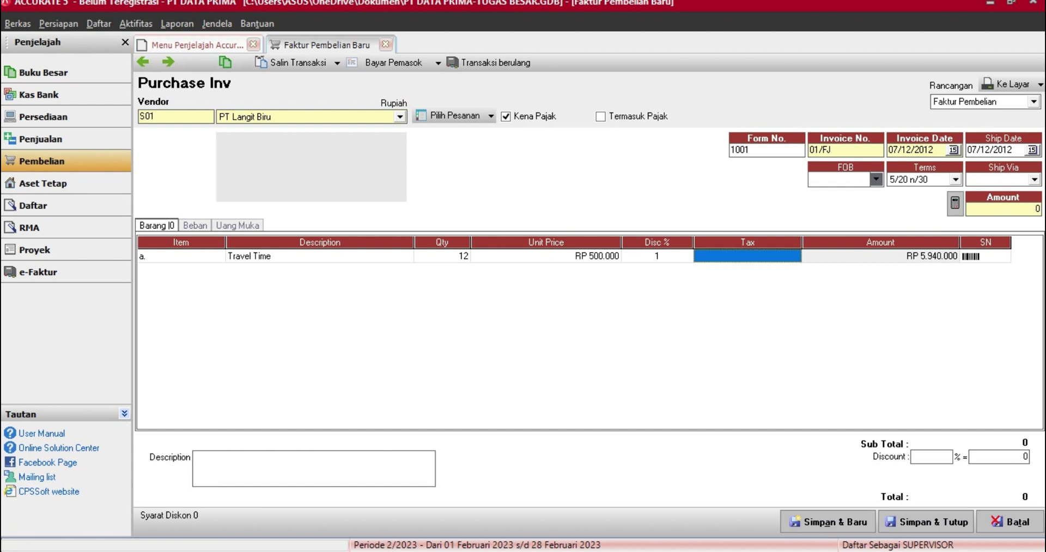
left_click(657, 257)
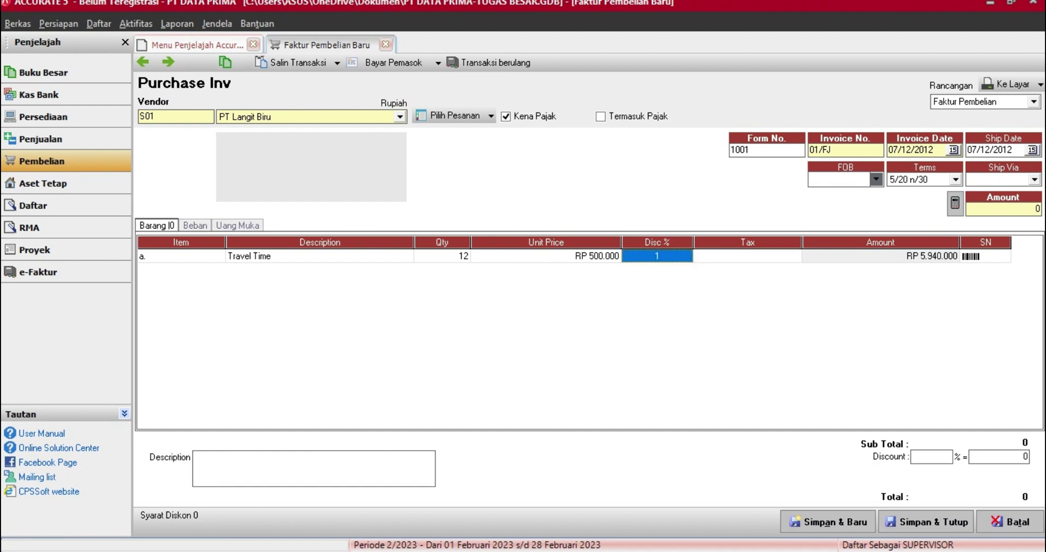
key("BackSpace")
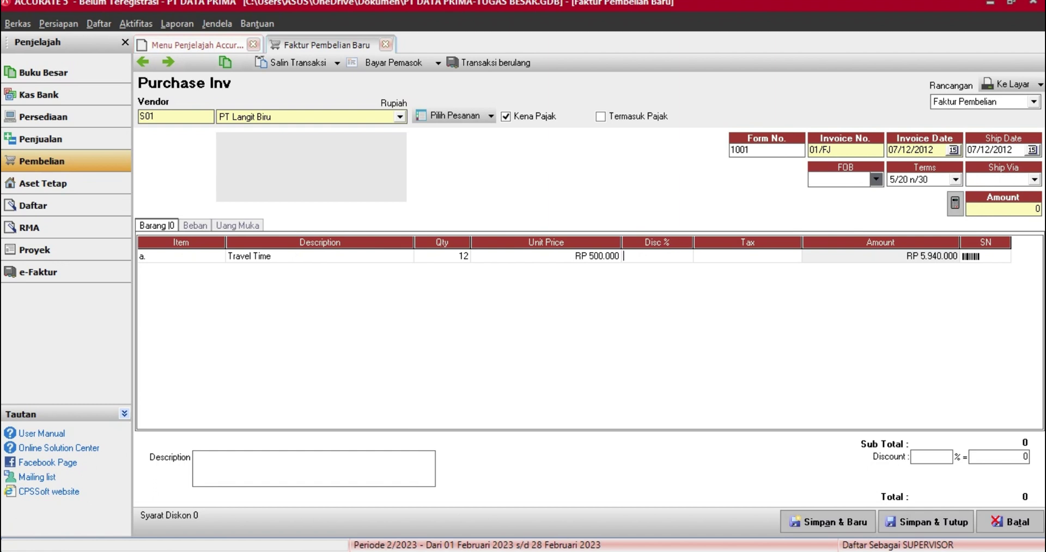
key("Tab")
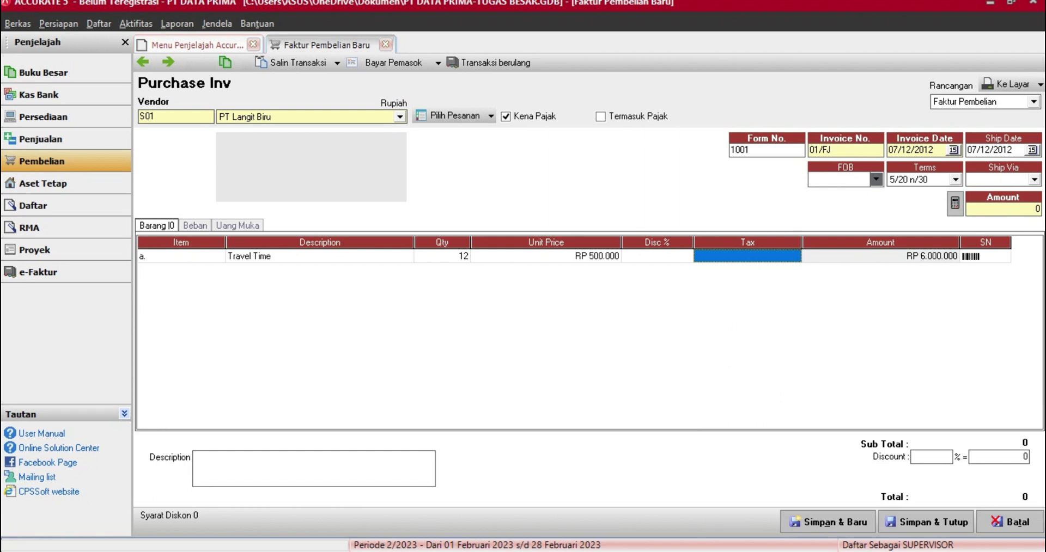
type("T")
key("Tab")
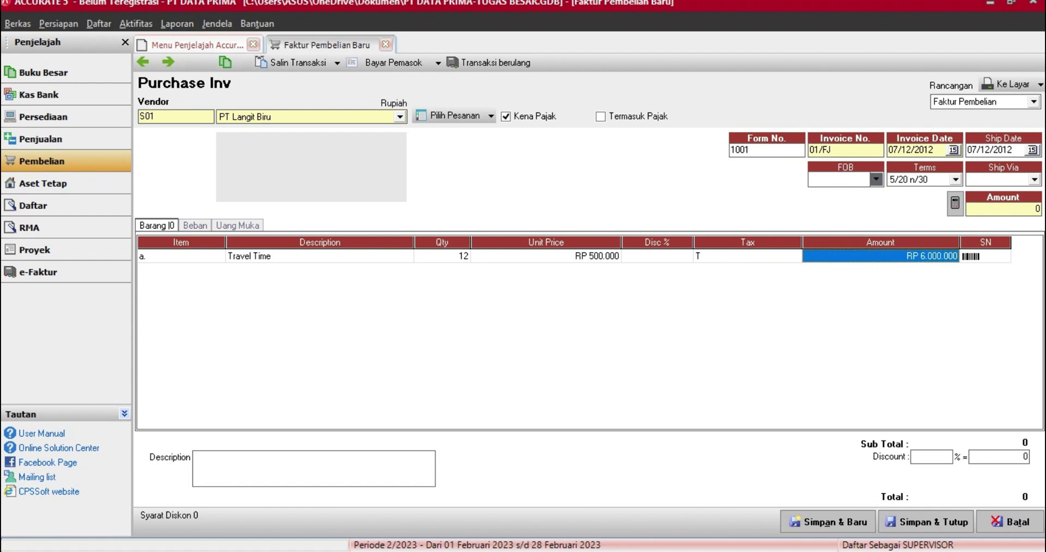
key("Tab")
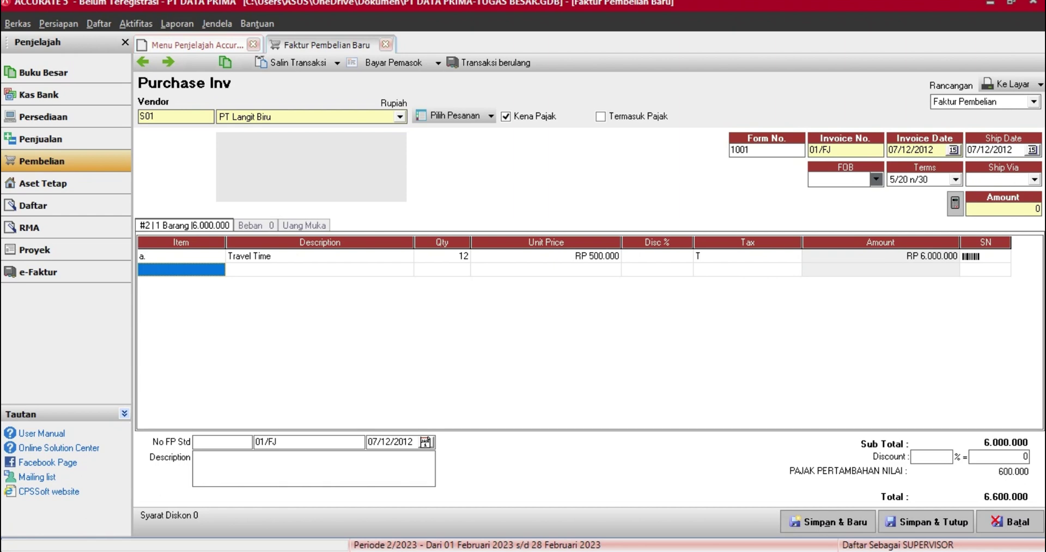
- Add Grand Polo as the second item, 10 units at 800.000 each
key("Return")
key("Return")
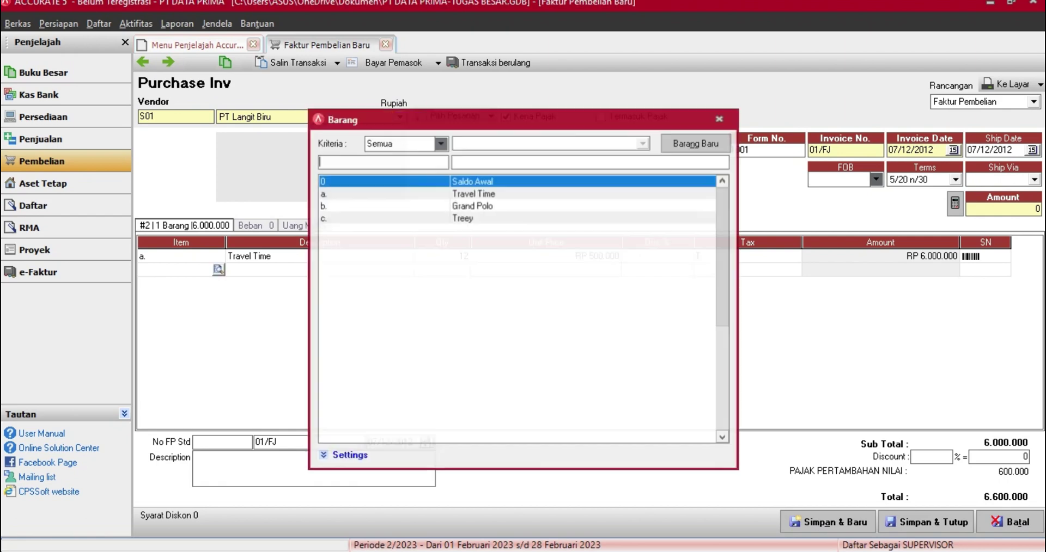
key("Down")
key("Down")
key("Return")
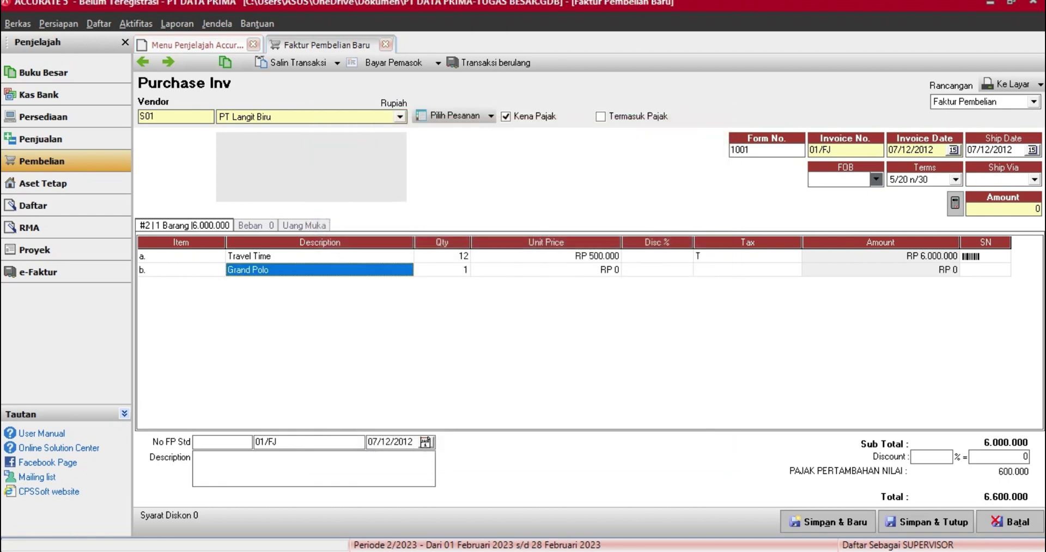
left_click(441, 256)
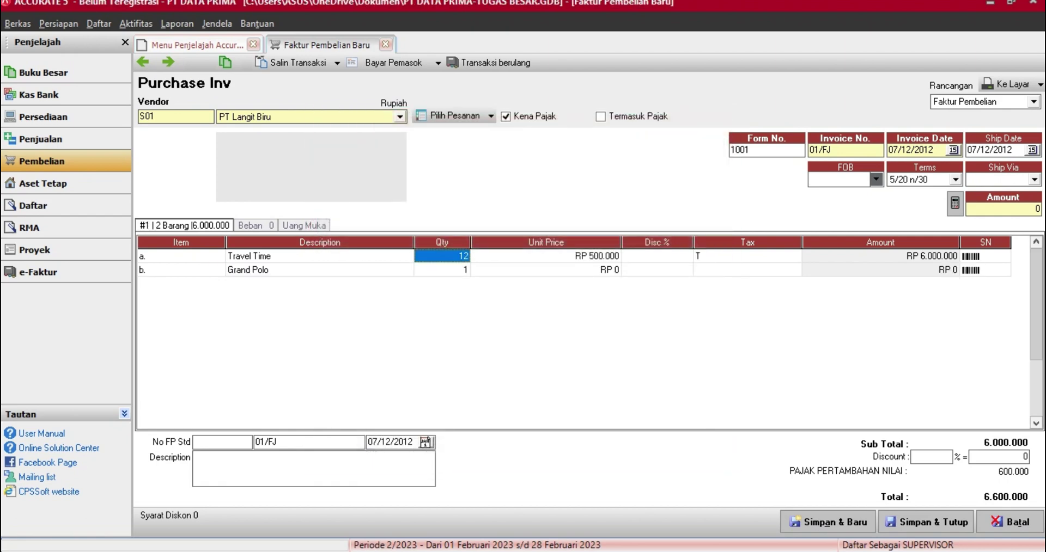
left_click(442, 271)
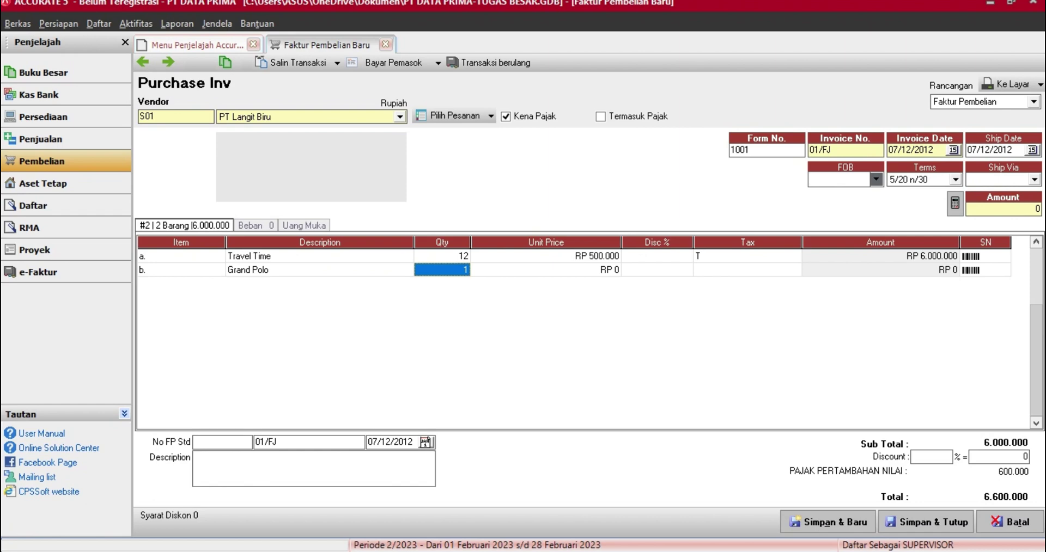
type("10")
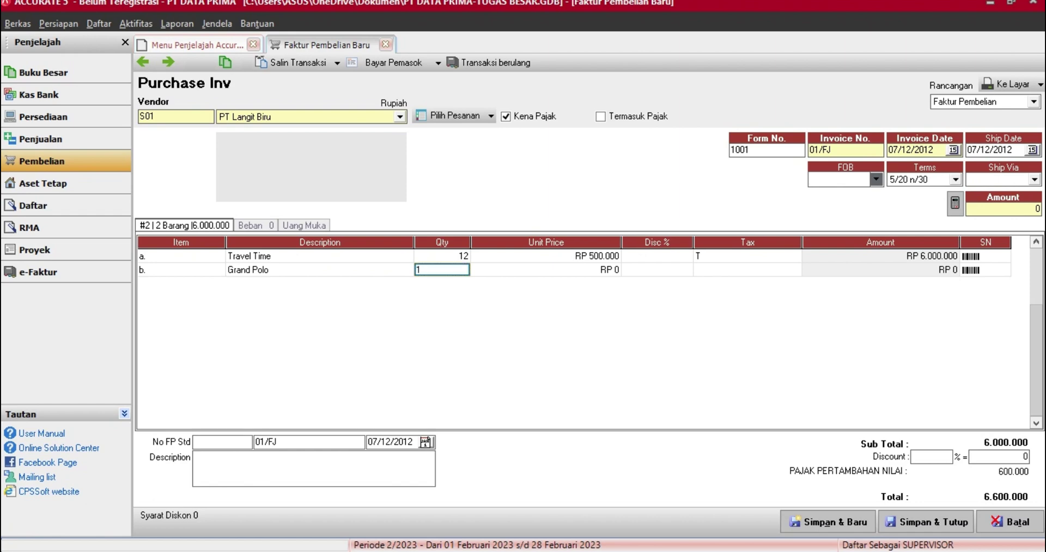
key("Tab")
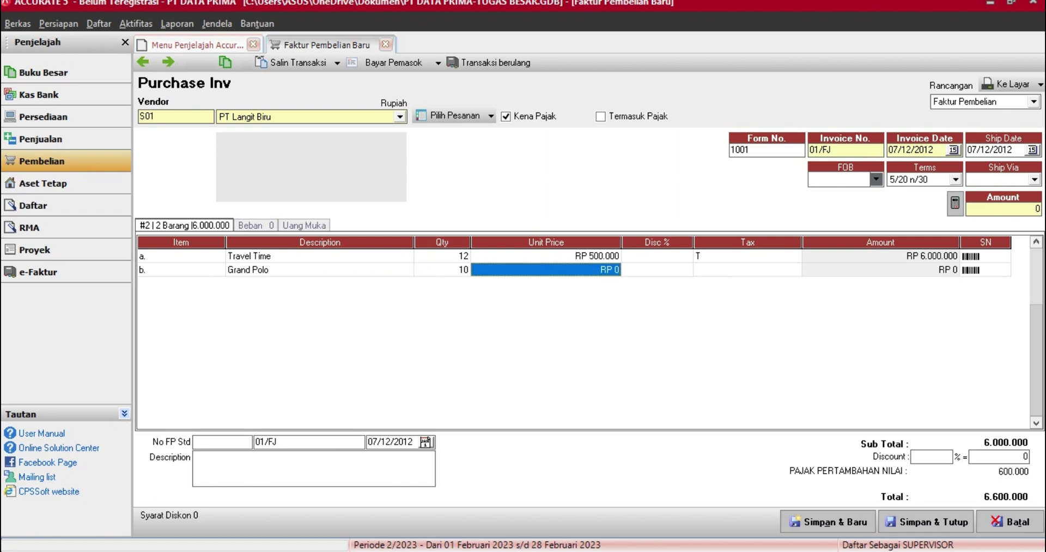
type("800000")
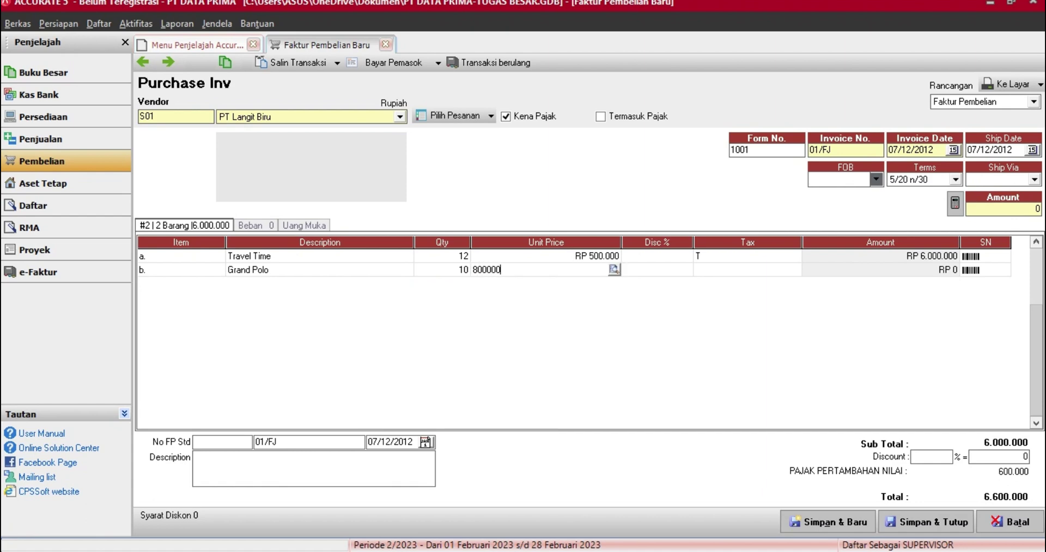
key("Tab")
key("Tab")
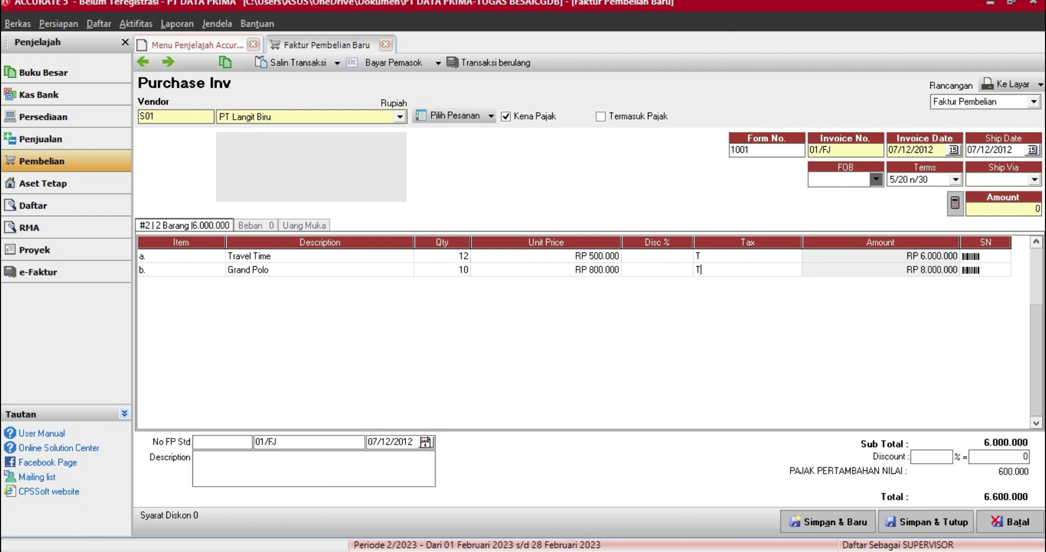
- Mark the Grand Polo line taxed and open a new row for the third item
key("Tab")
key("Tab")
key("Tab")
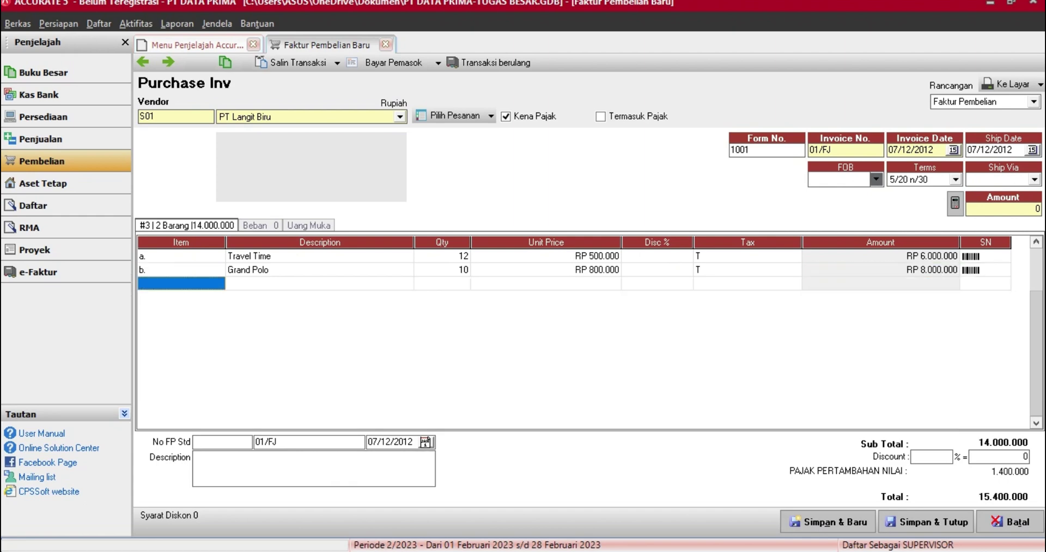
left_click(221, 442)
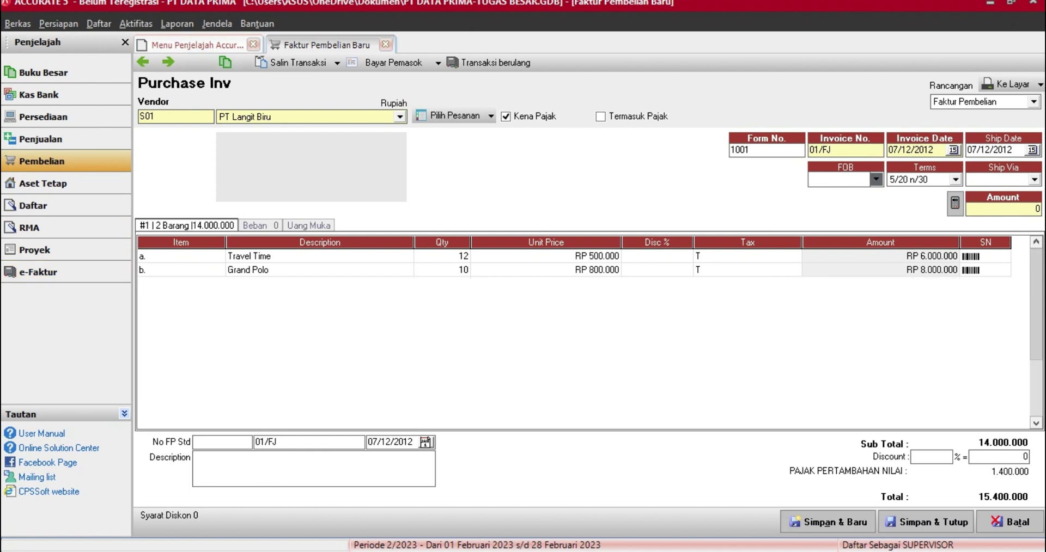
left_click(181, 256)
left_click(181, 270)
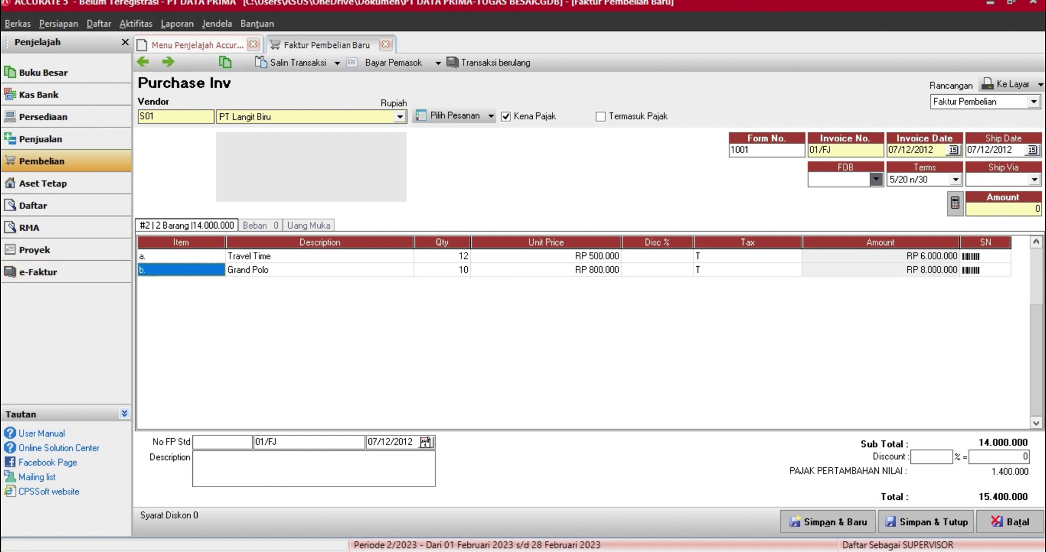
key("Tab")
key("Tab")
key("Tab")
key("Tab")
key("Tab")
key("Tab")
key("Tab")
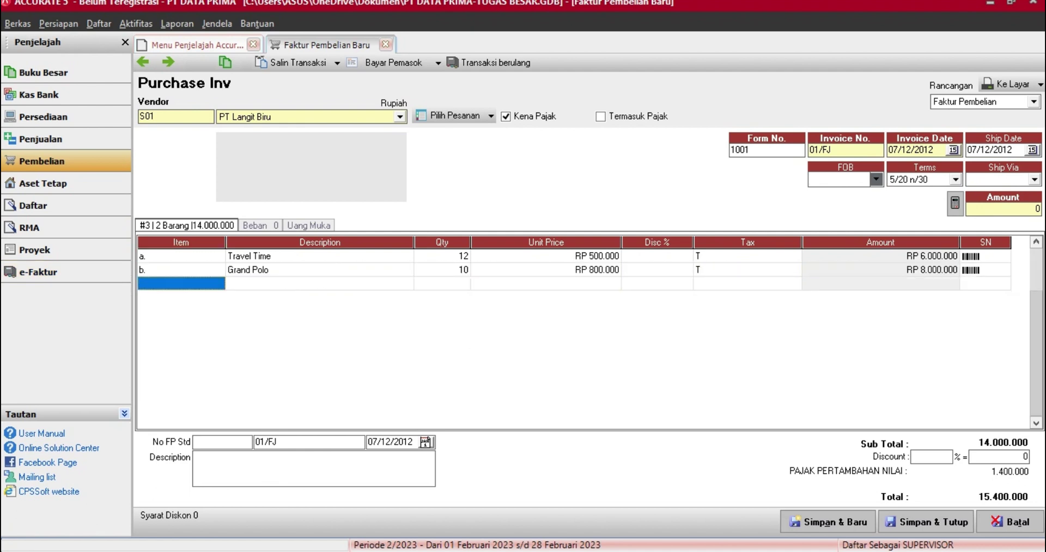
- Add Treey as the third item with quantity 8
left_click(181, 283)
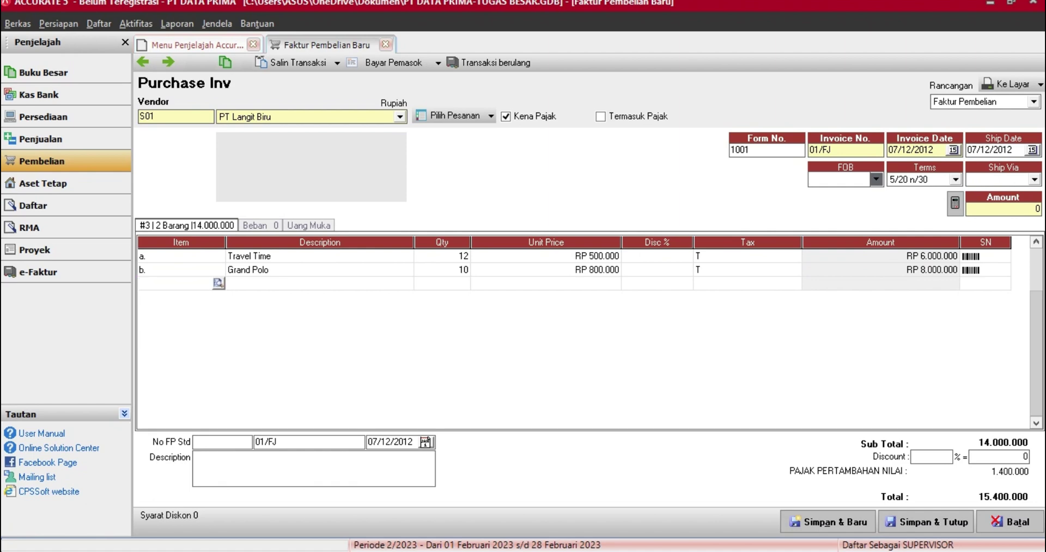
left_click(219, 284)
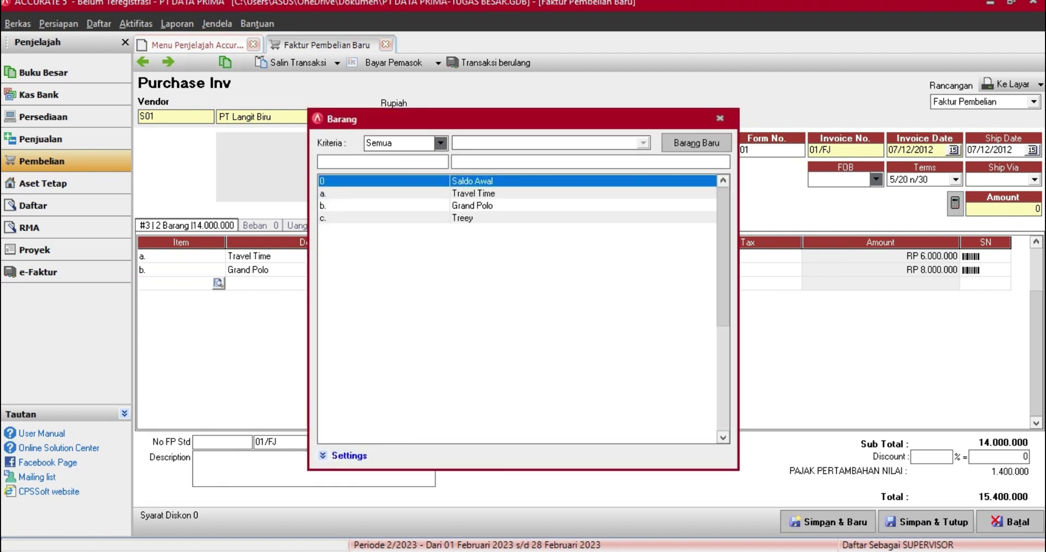
left_click(473, 218)
key("Return")
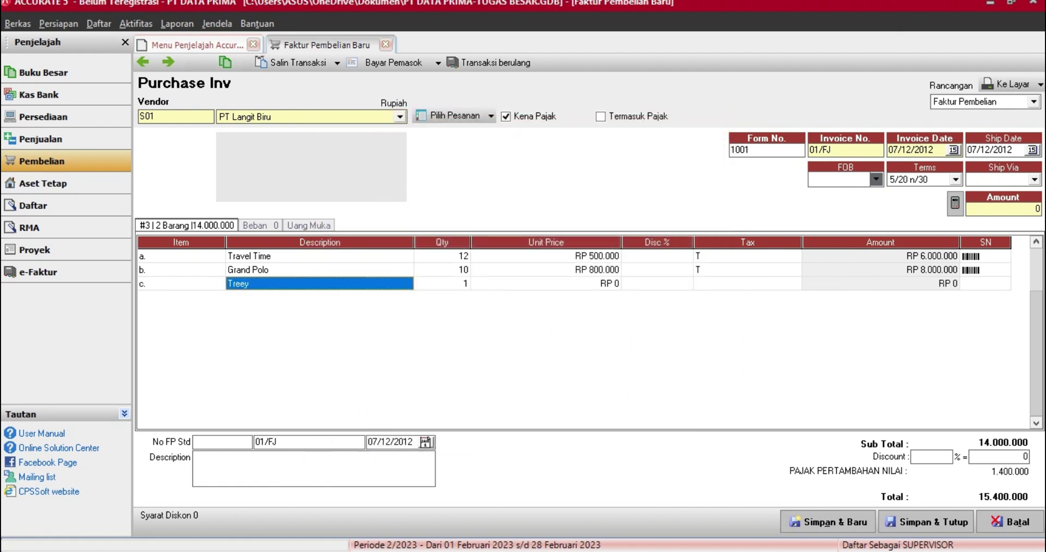
key("Tab")
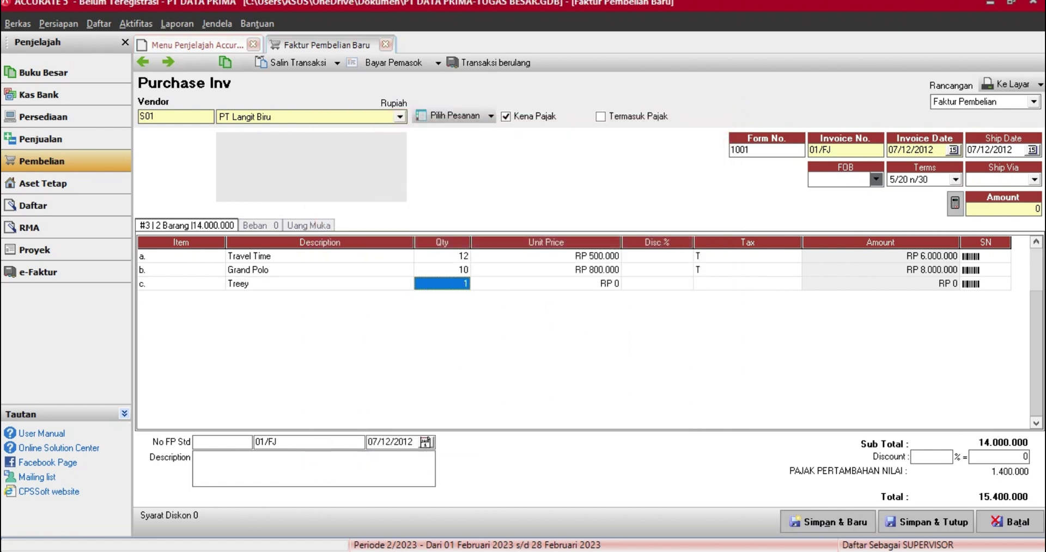
type("8")
key("Tab")
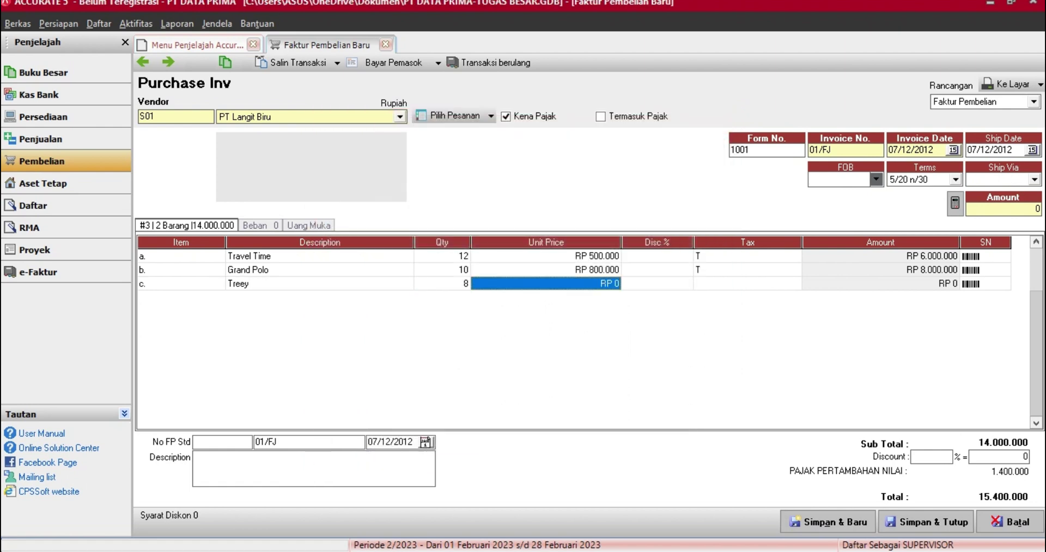
- Set Treey's unit price to 300.000 with tax code T and delete the empty extra row
type("300000")
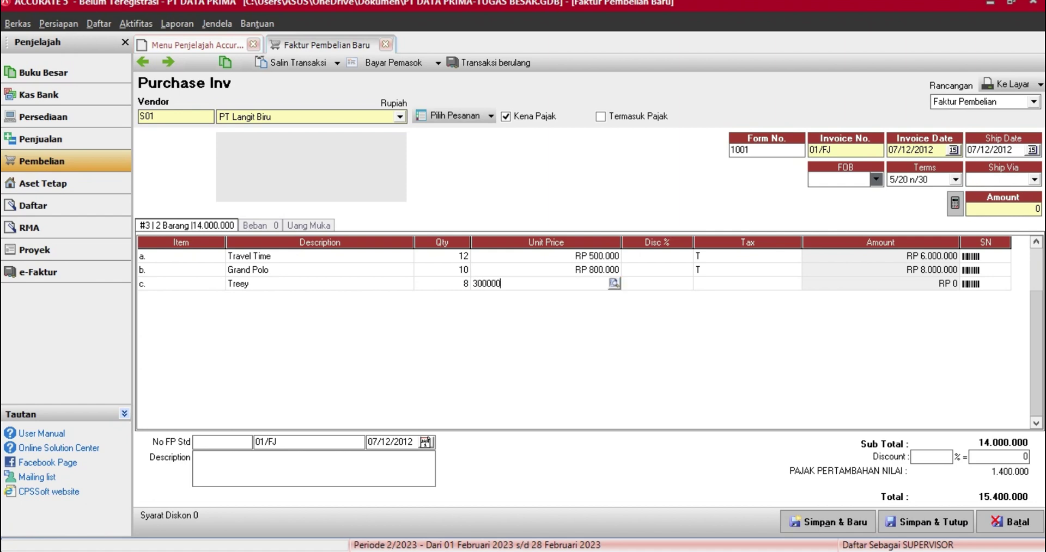
key("Tab")
key("Tab")
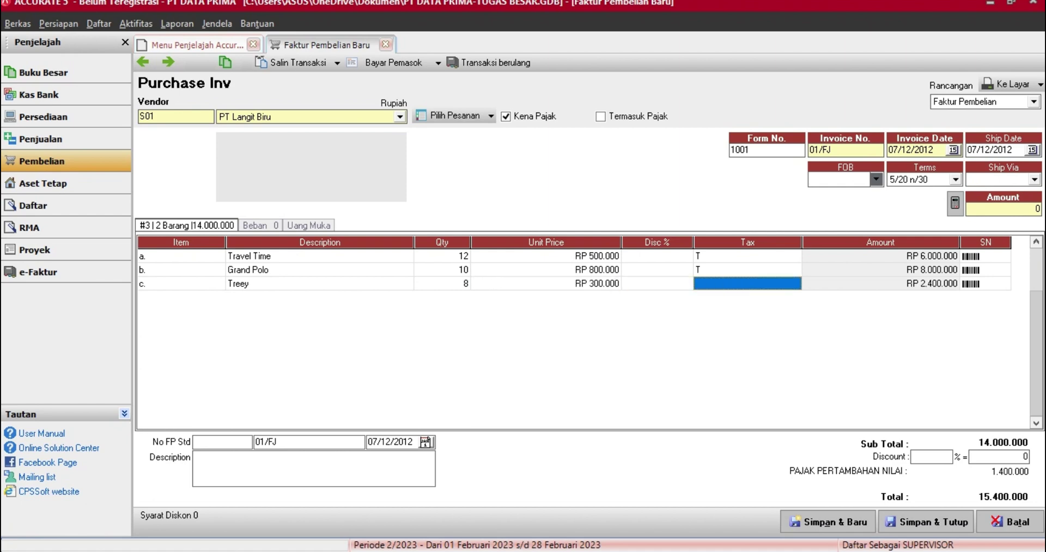
type("T")
key("Tab")
key("Tab")
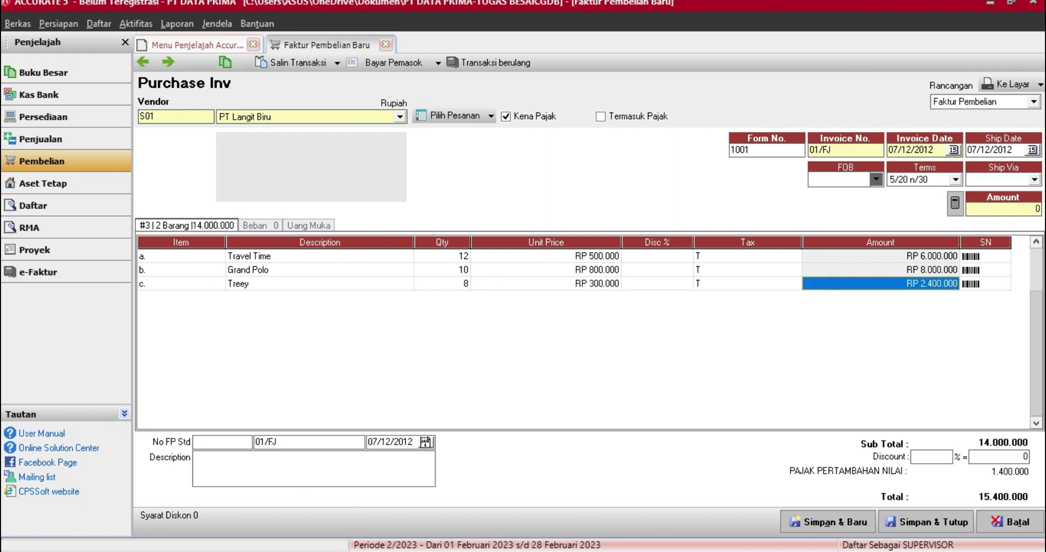
key("Tab")
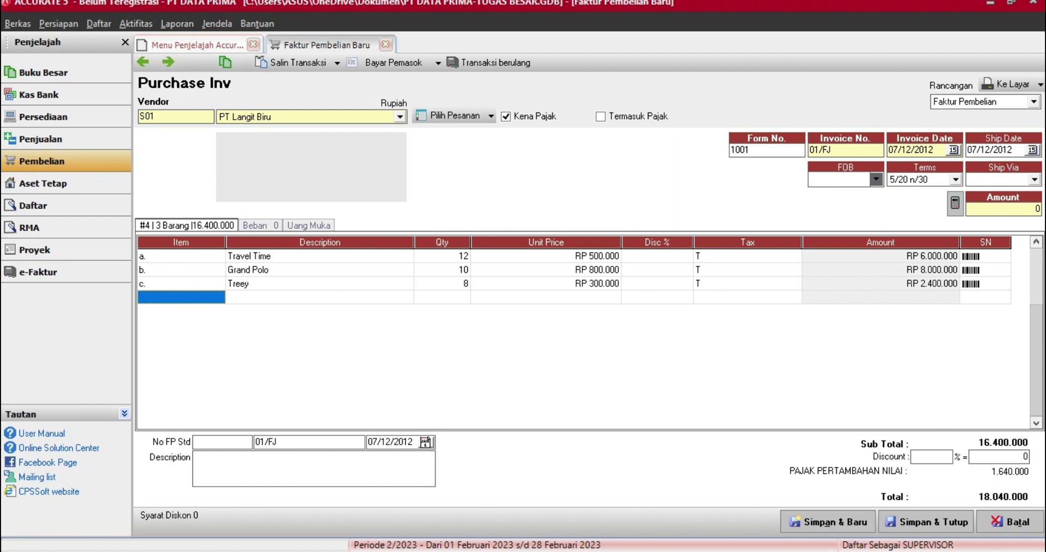
right_click(215, 297)
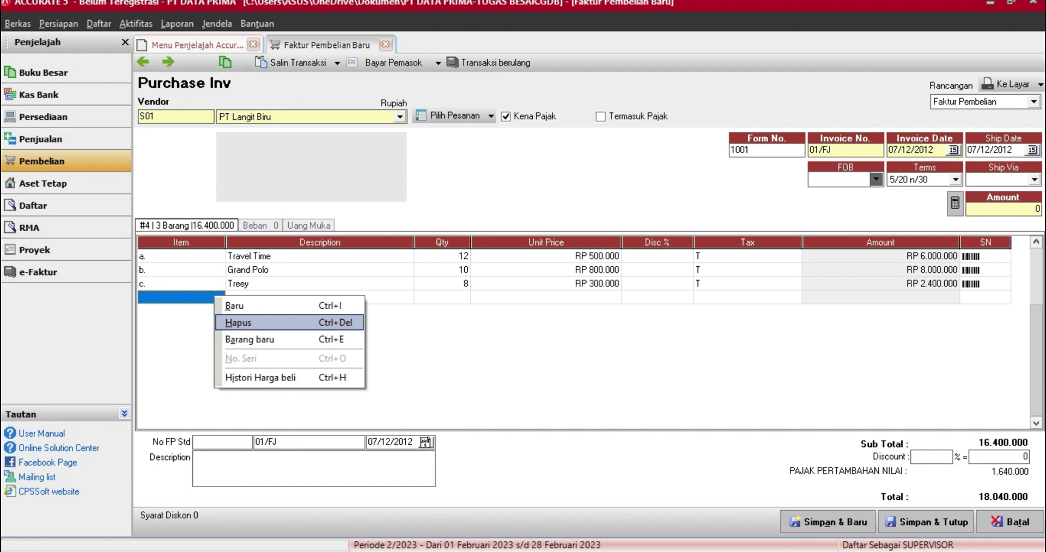
key("Return")
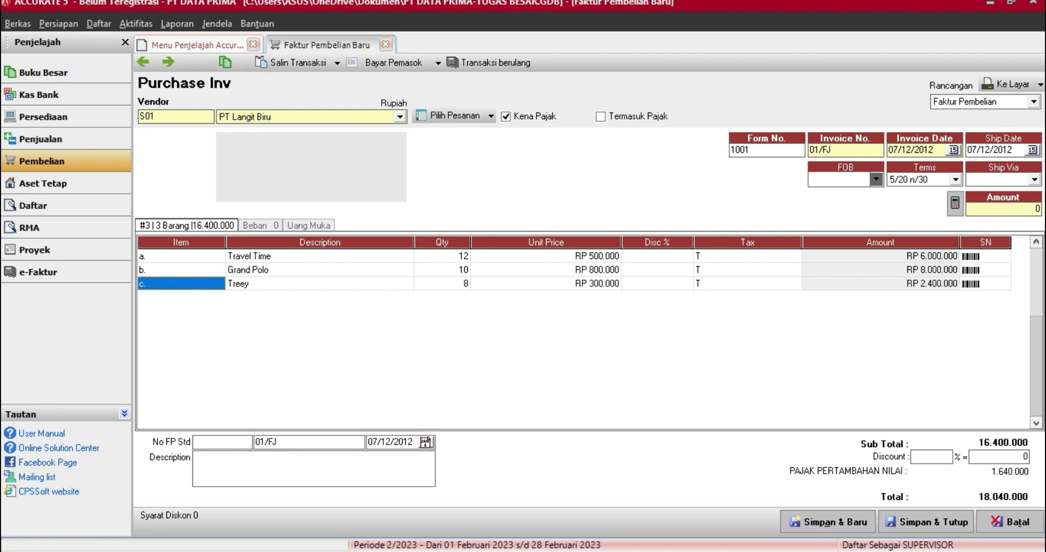
- On the Beban tab, choose expense account 51000 Harga Pokok Penjualan
left_click(260, 226)
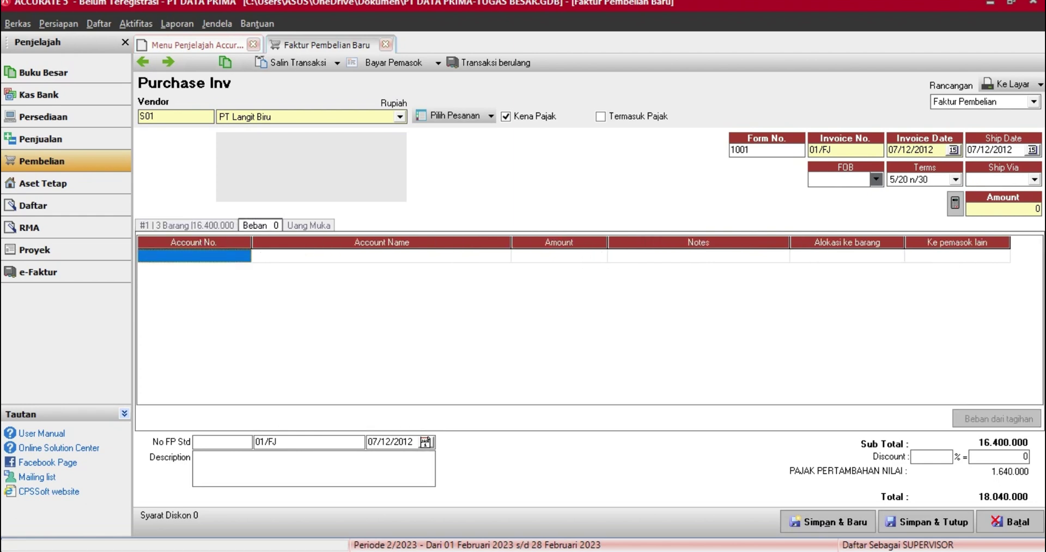
left_click(186, 225)
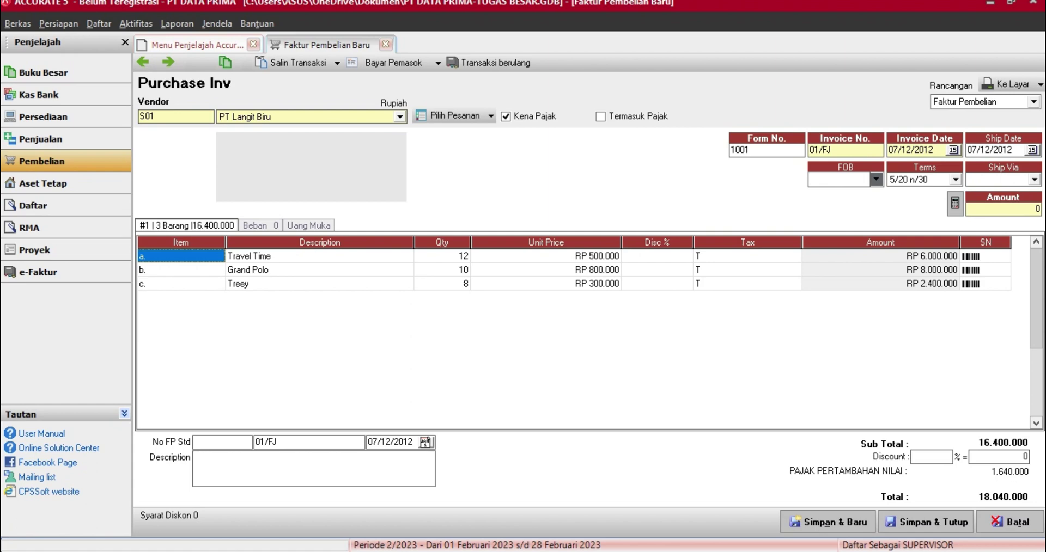
left_click(260, 226)
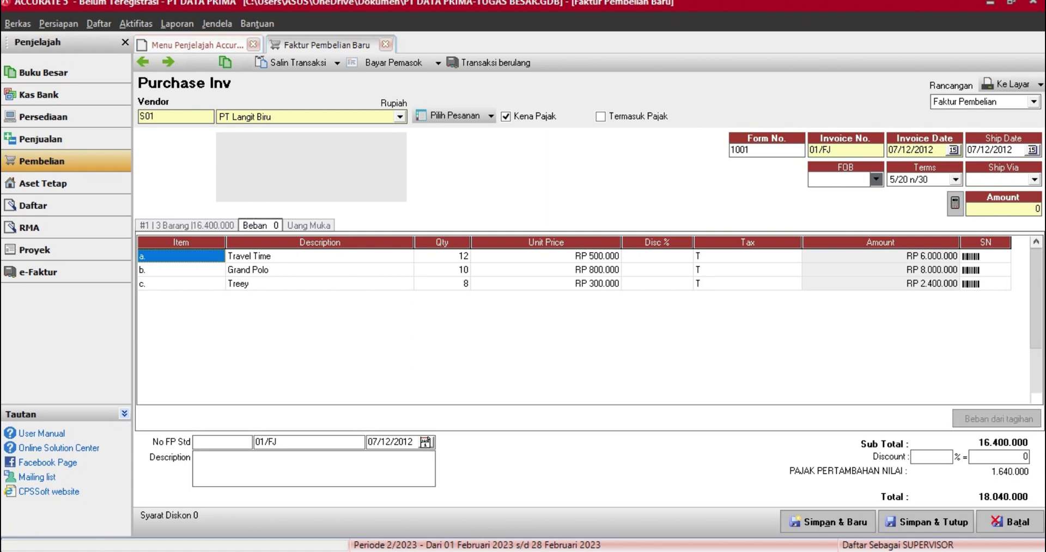
left_click(191, 256)
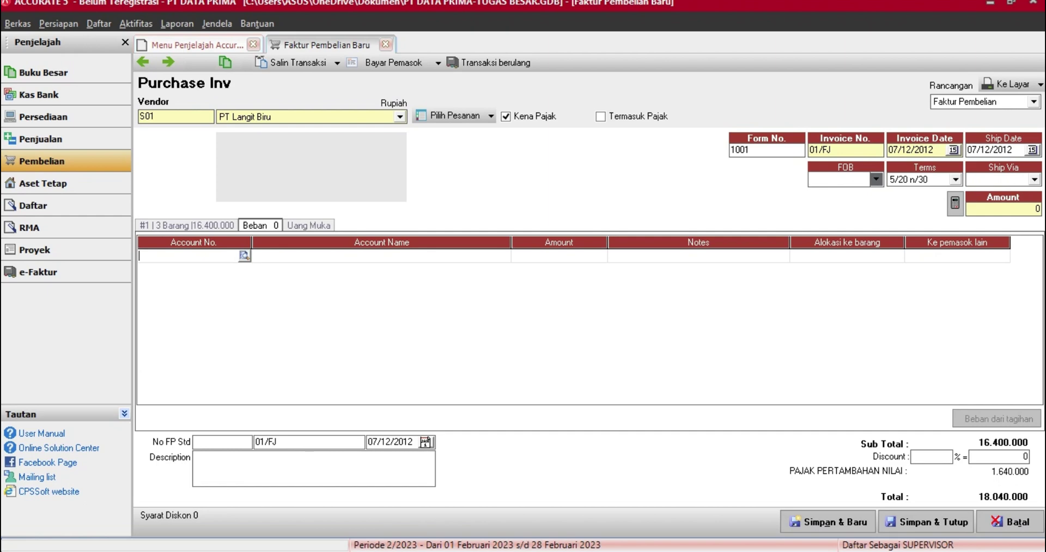
left_click(245, 256)
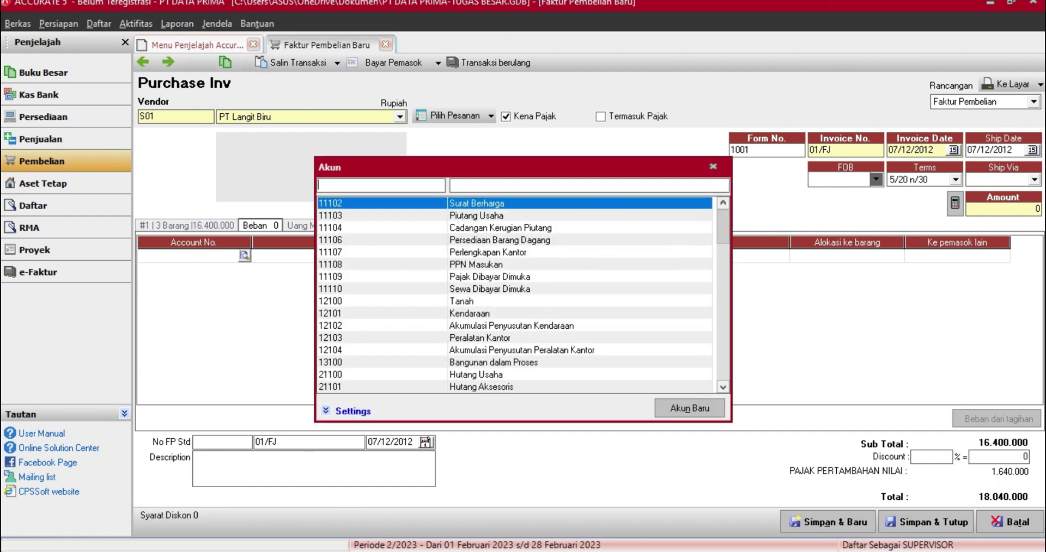
type("HAR")
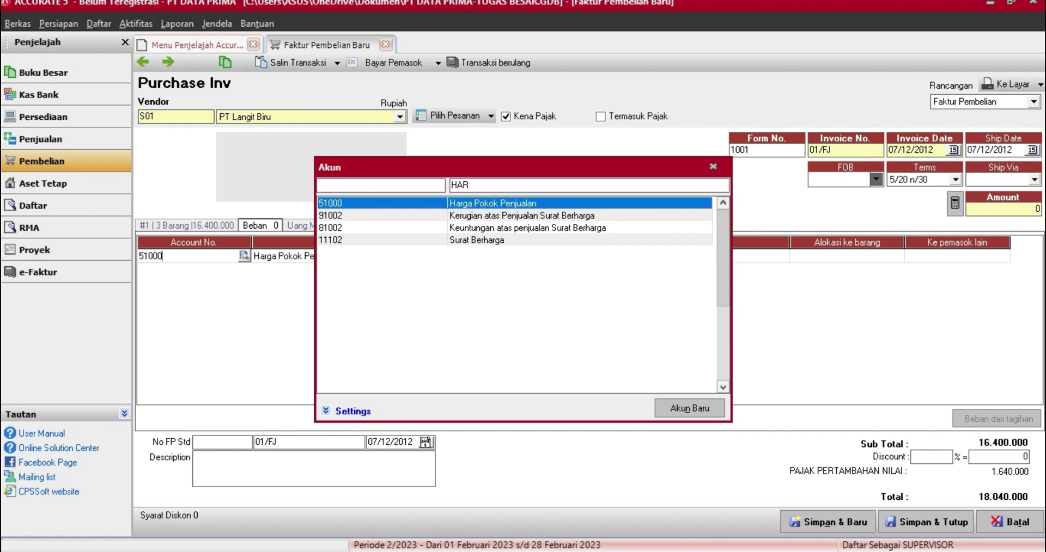
key("Return")
- Enter a 200.000 expense amount, delete the blank expense row, and return to Barang
left_click(559, 256)
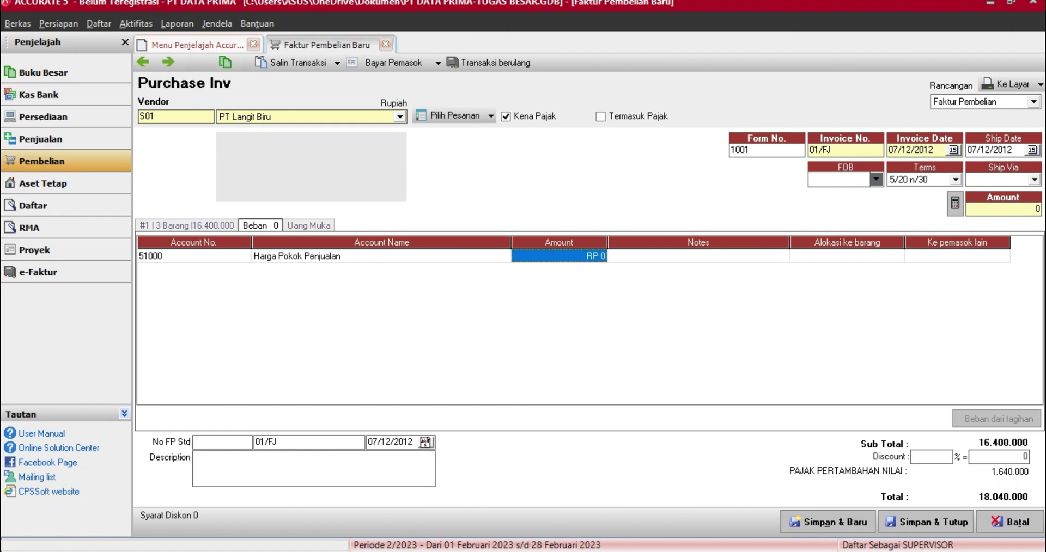
type("200000")
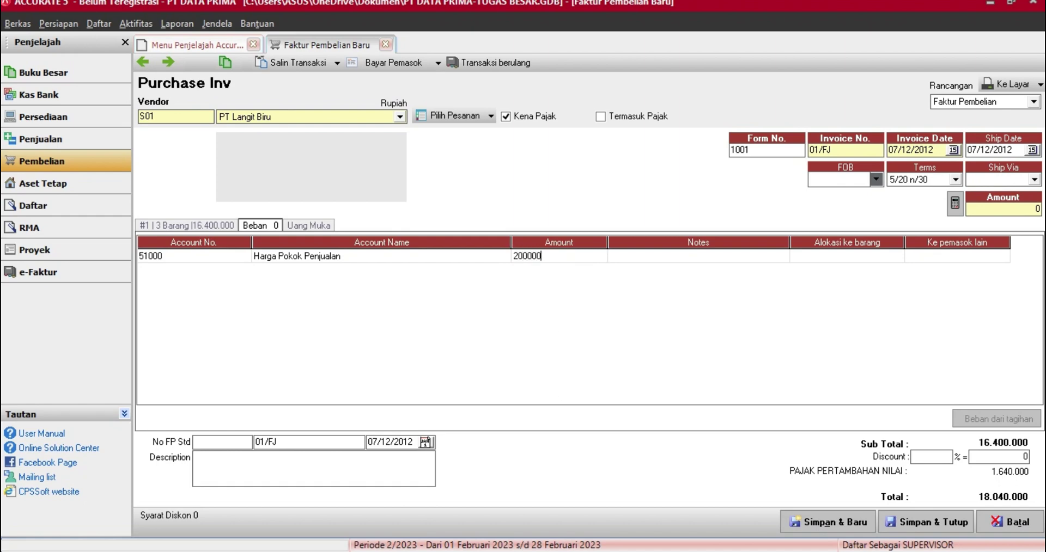
key("Tab")
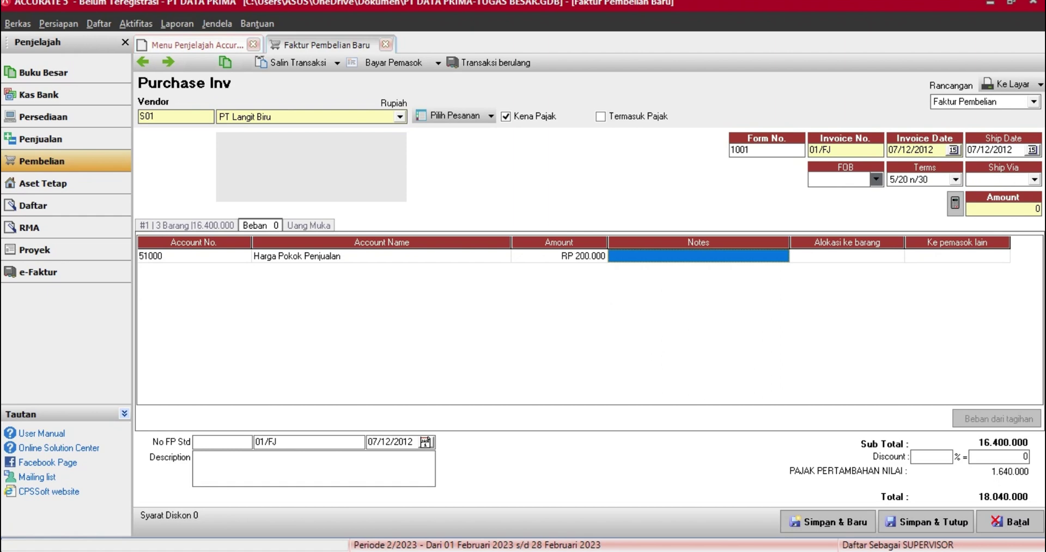
key("Tab")
key("Tab")
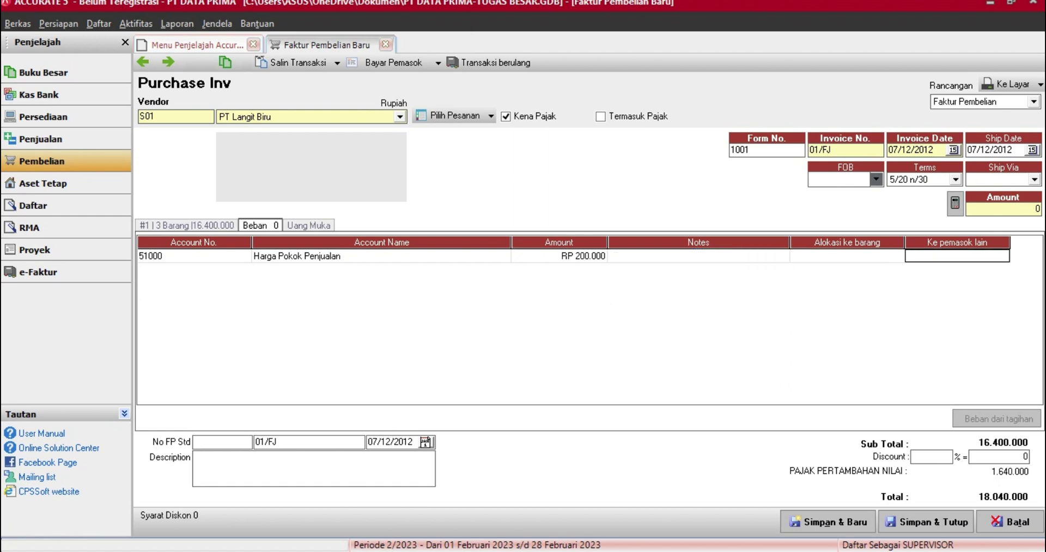
key("Tab")
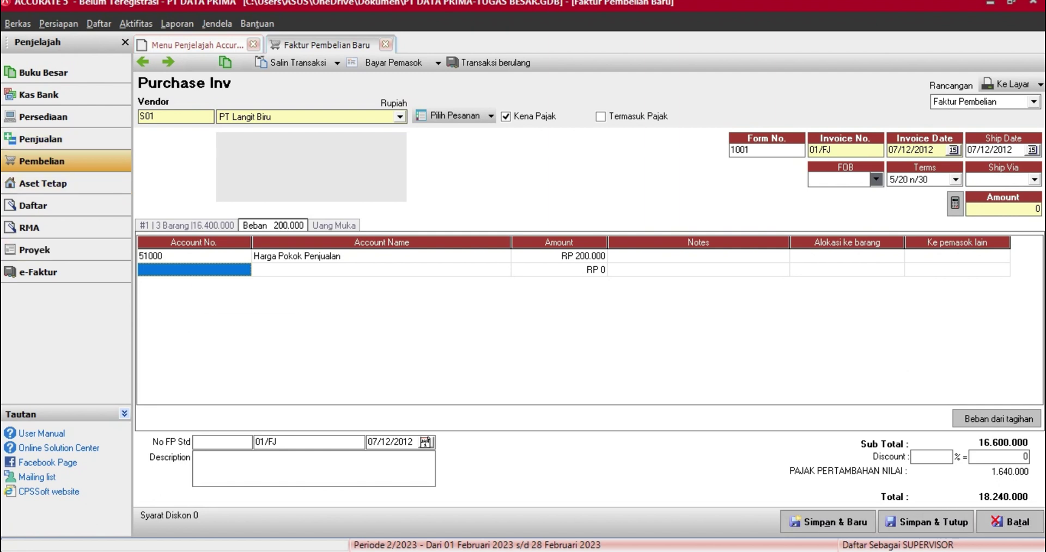
right_click(197, 272)
left_click(215, 299)
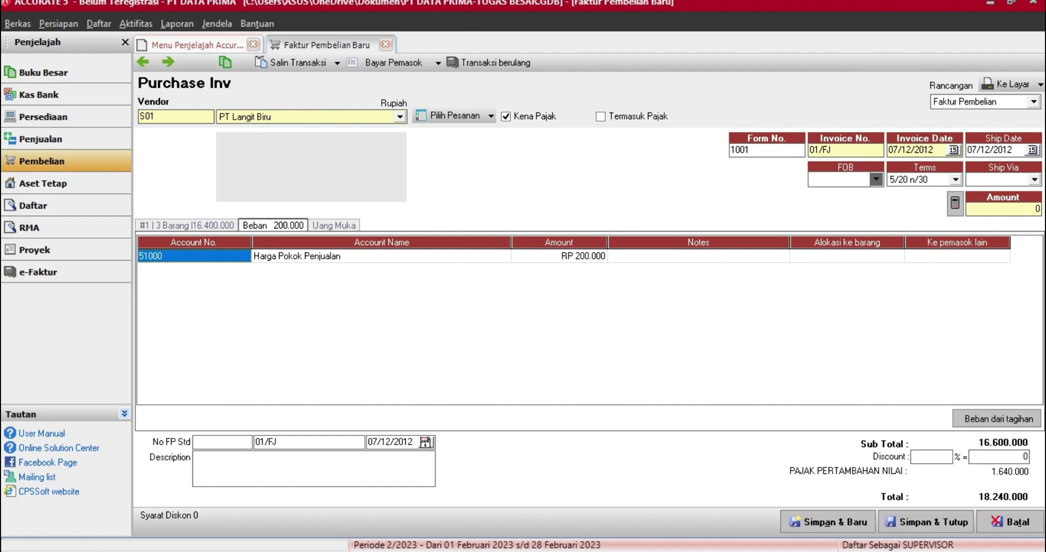
left_click(187, 225)
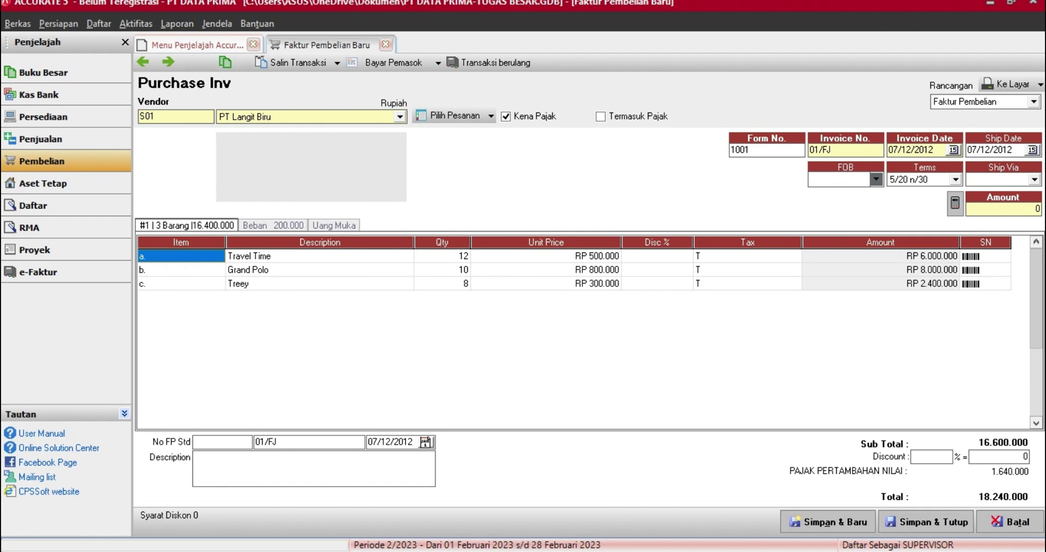
- Review the expense and item lines, then save and close purchase invoice 01/FJ
left_click(273, 225)
left_click(187, 226)
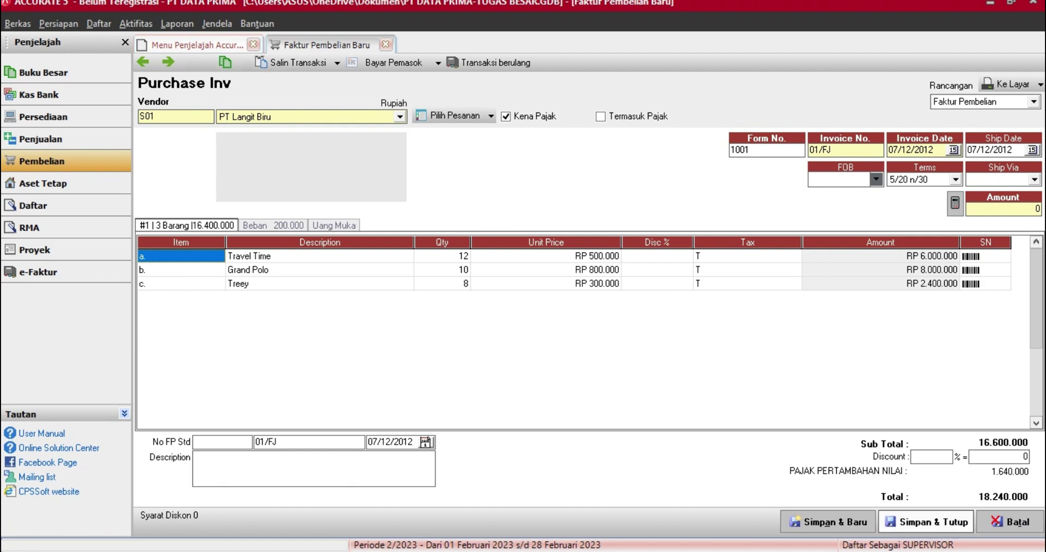
left_click(923, 521)
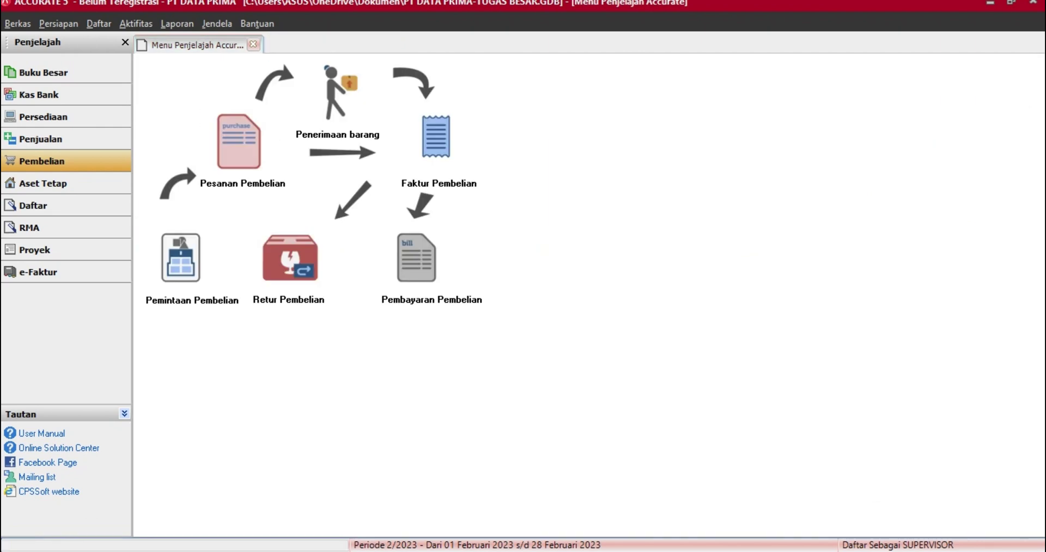
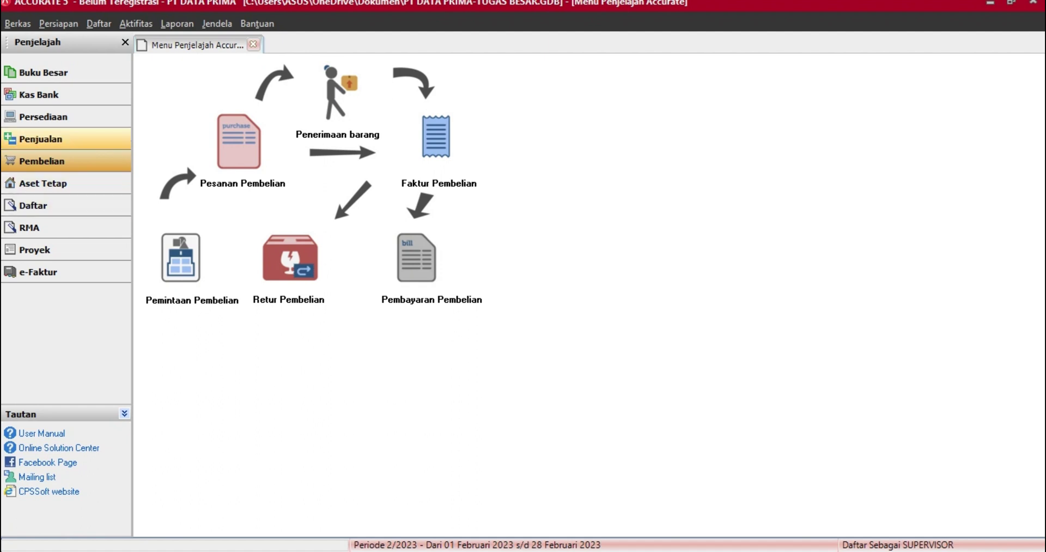
- Start a new sales invoice for customer Grand Samudra Butik
left_click(41, 139)
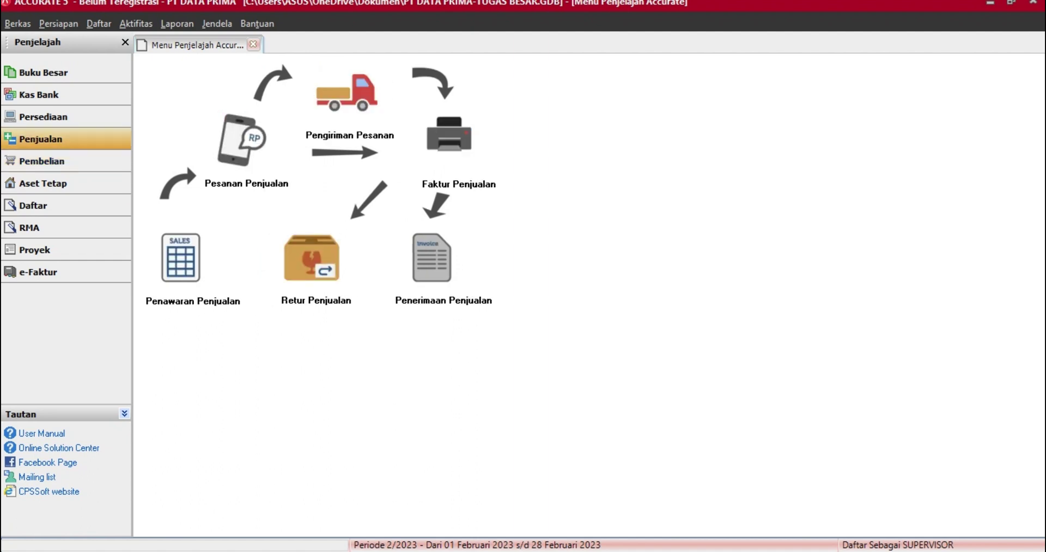
left_click(450, 140)
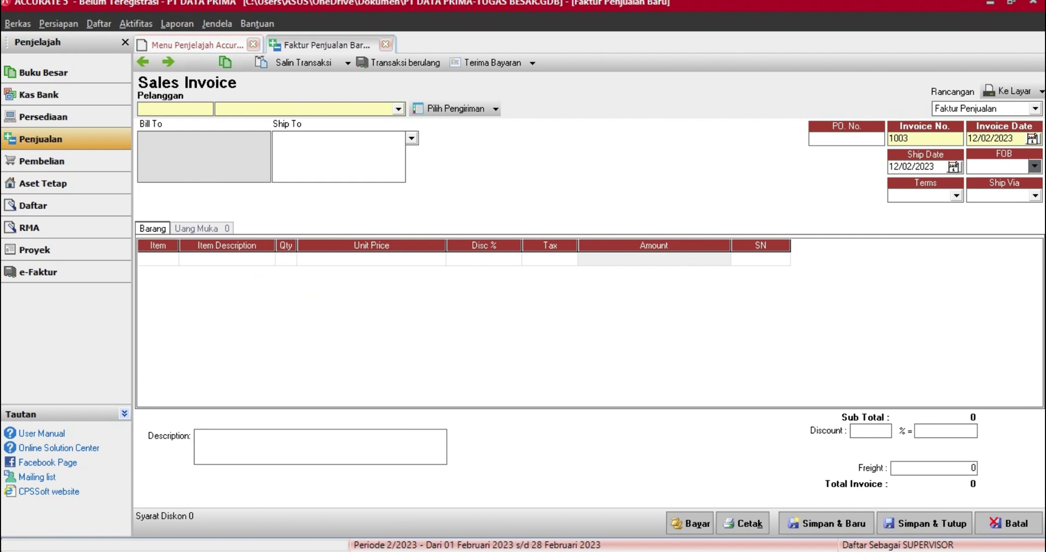
left_click(399, 109)
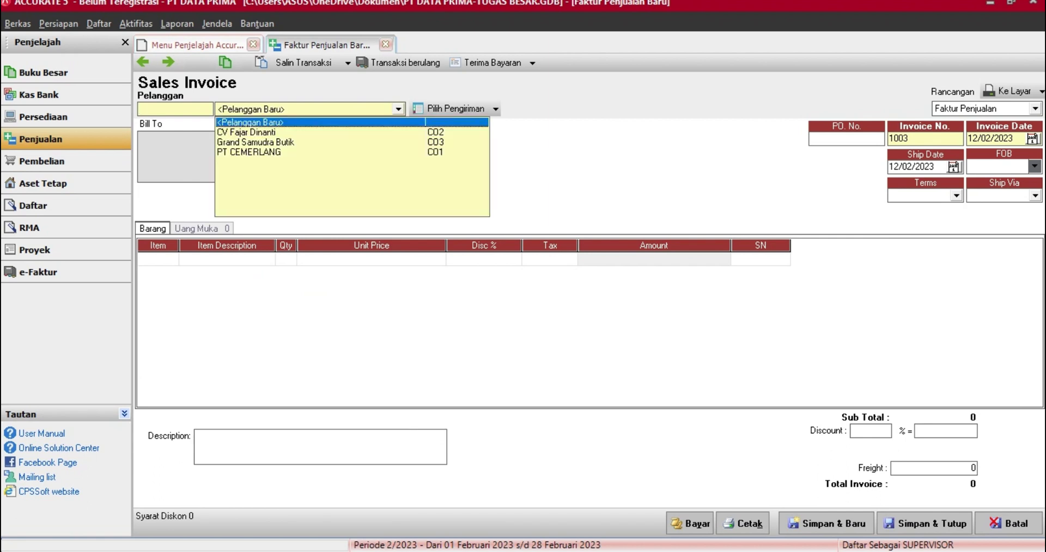
left_click(272, 142)
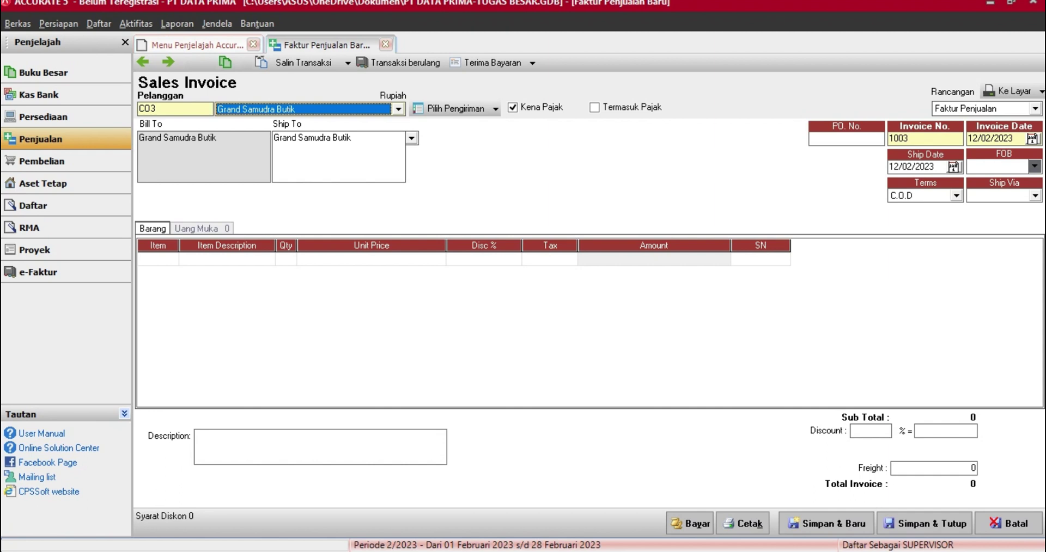
- Number the invoice 01/FPJ and set both invoice and ship dates to 08/12/2012
double_click(898, 138)
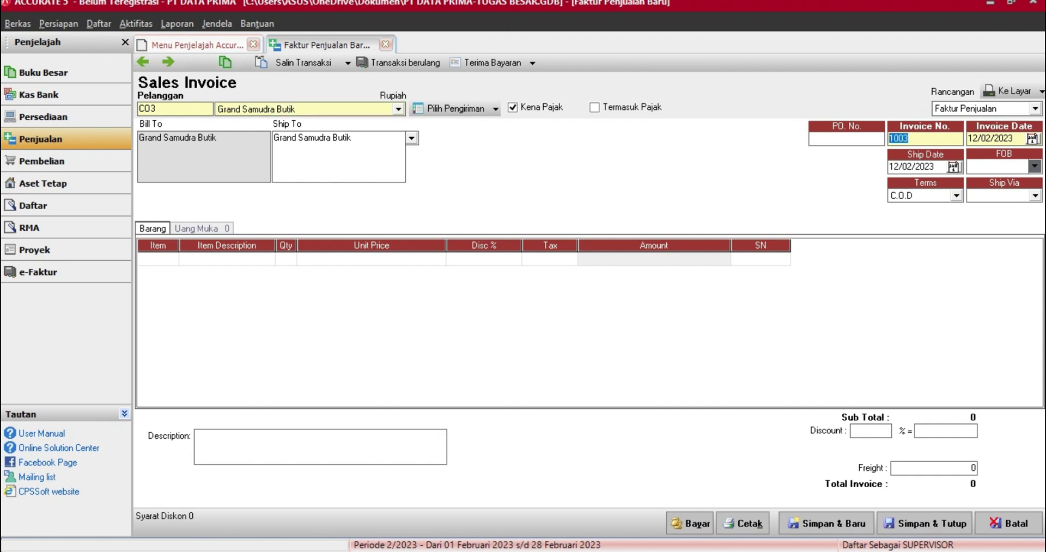
type("01/FPJ")
key("Tab")
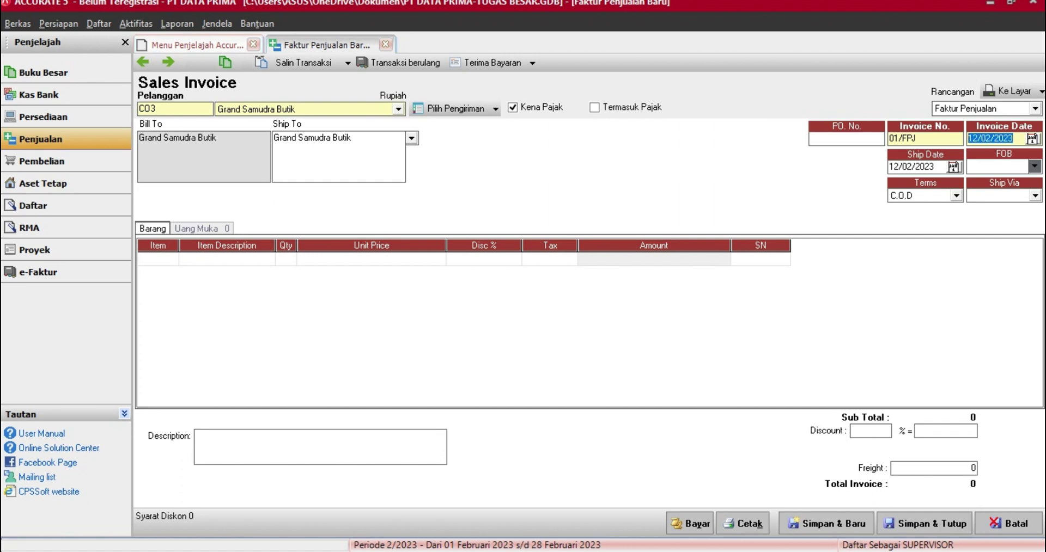
type("08/12/2012")
key("Return")
key("Tab")
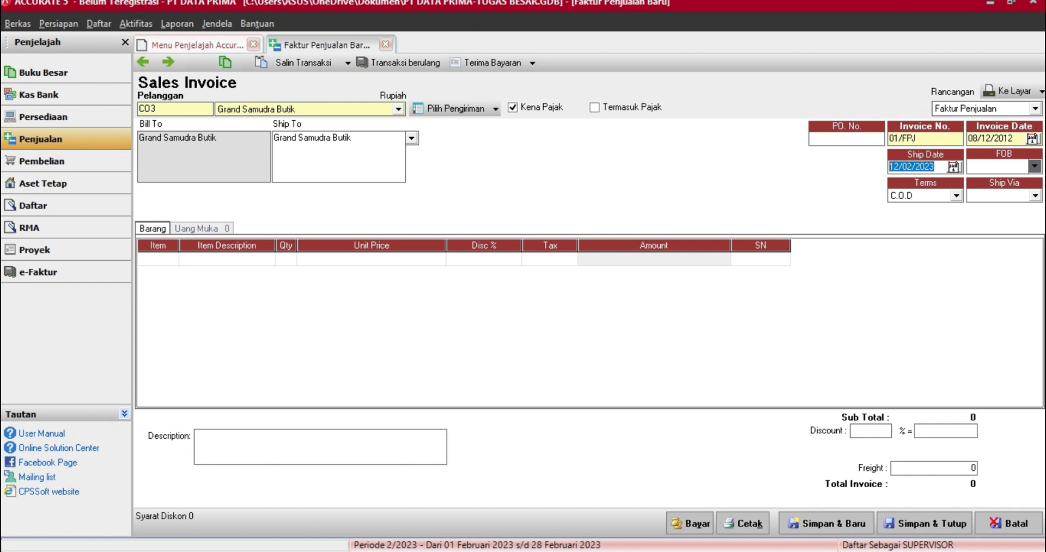
type("08122012")
- Choose 2/10 n/30 as the payment terms
left_click(956, 196)
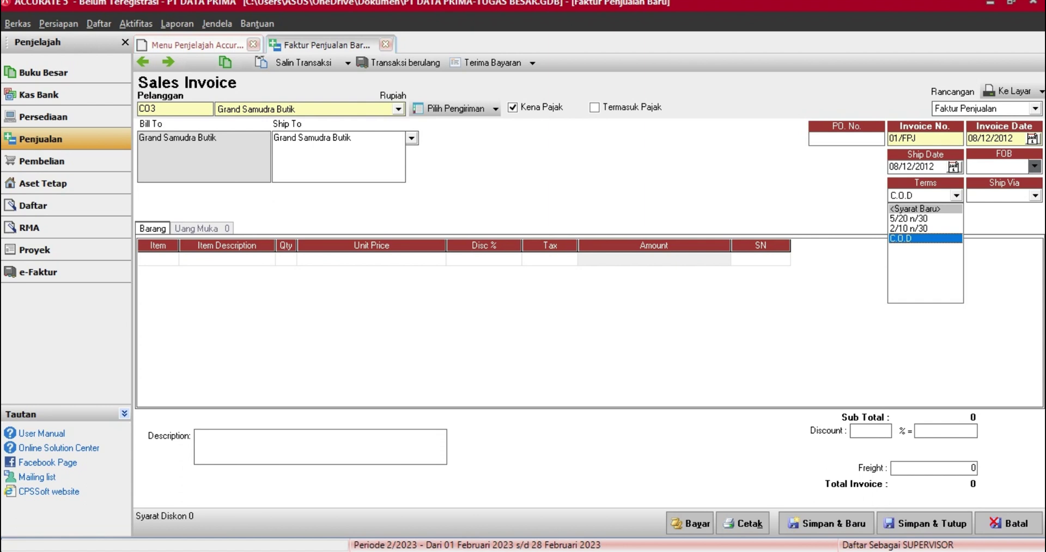
left_click(908, 228)
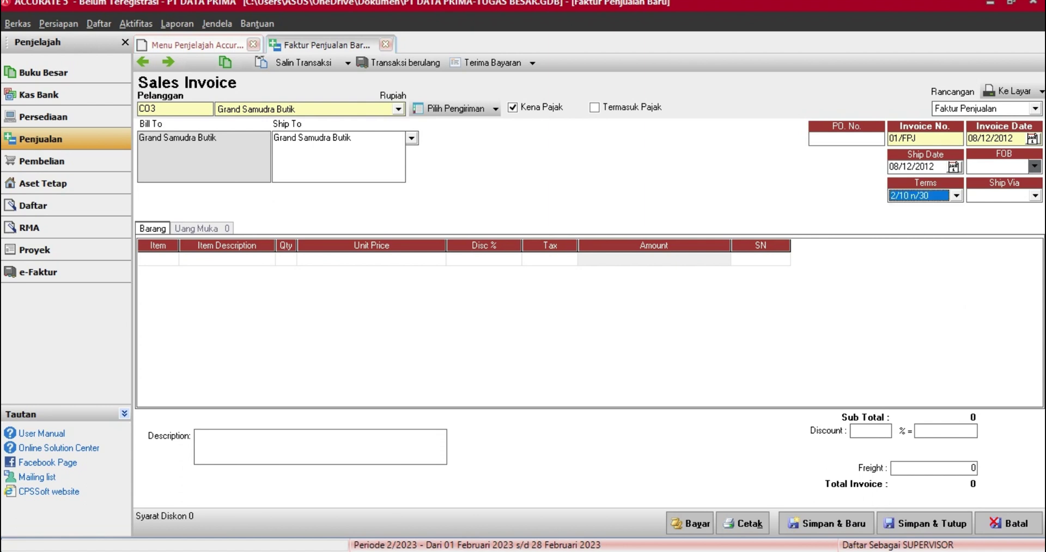
left_click(157, 259)
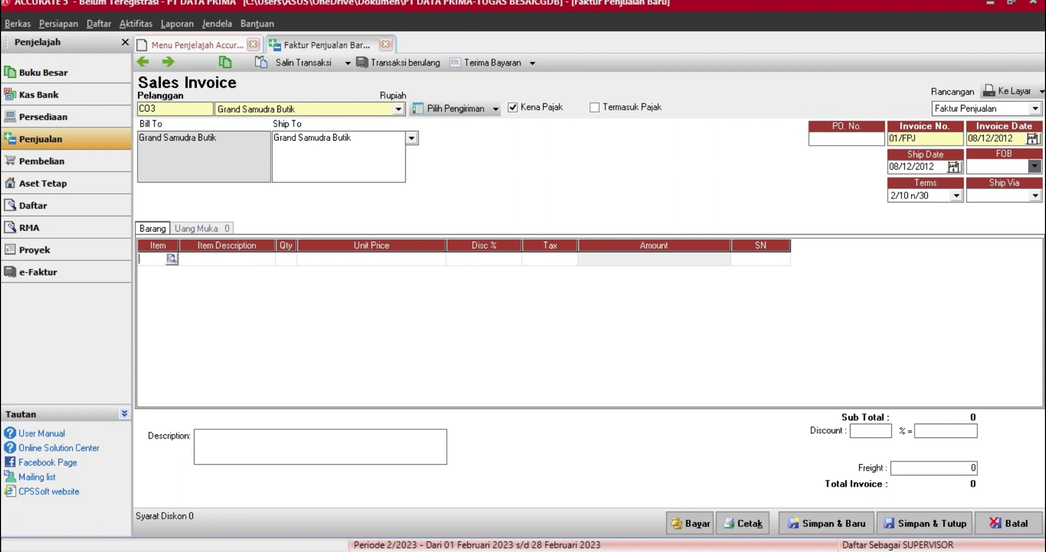
- Add Travel Time as the first line, correcting its quantity from 12 to 10
left_click(172, 259)
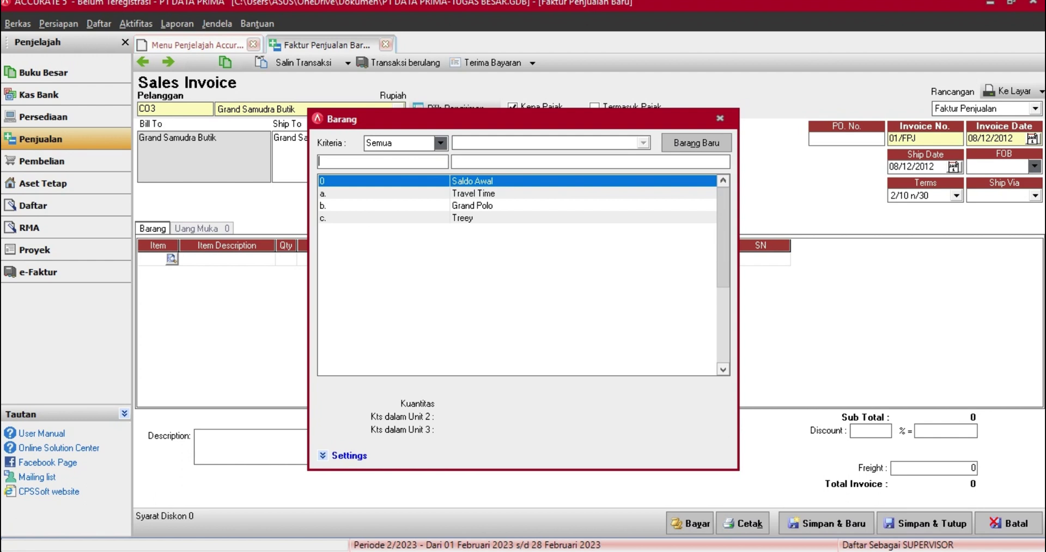
key("Down")
key("Return")
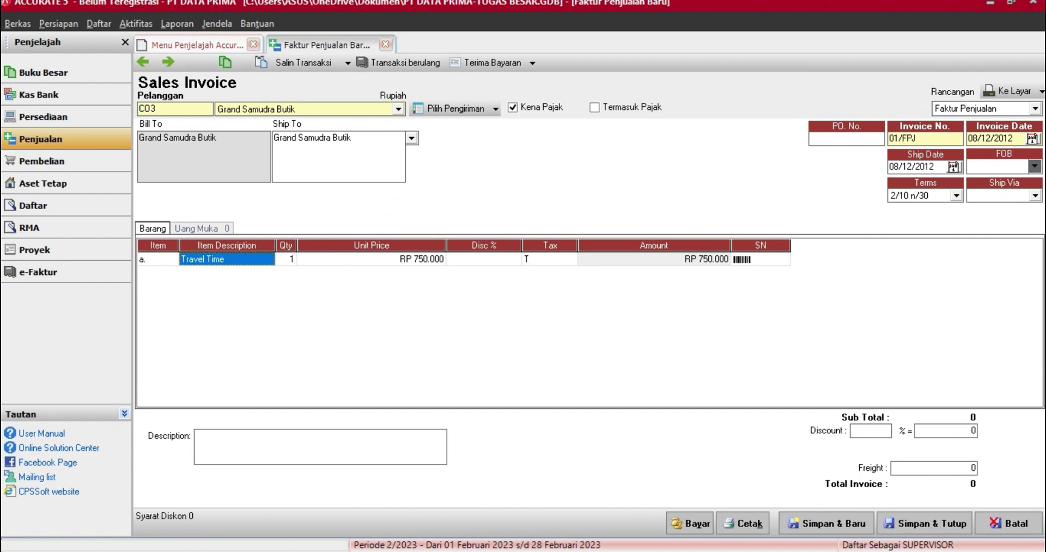
left_click(286, 260)
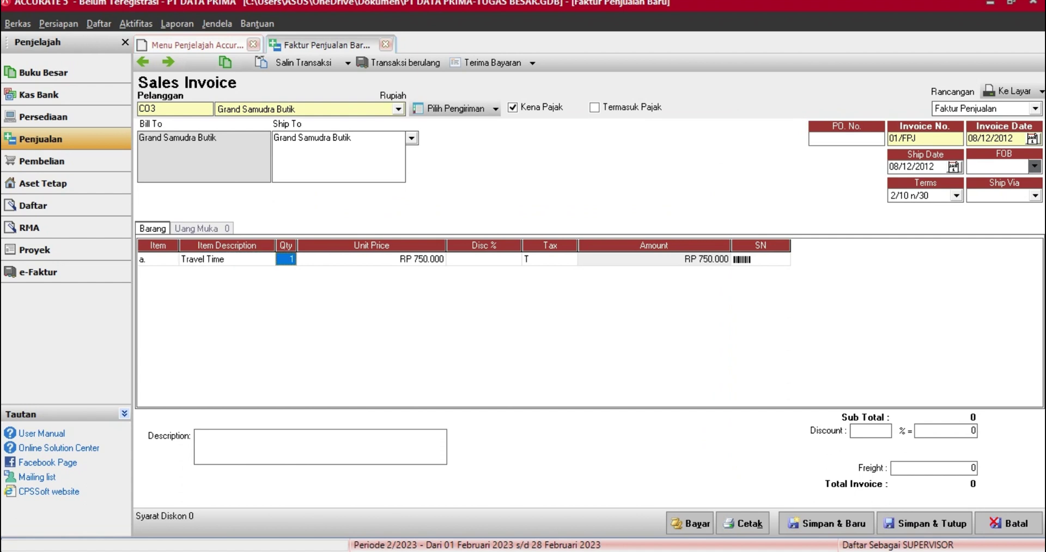
type("12")
key("Tab")
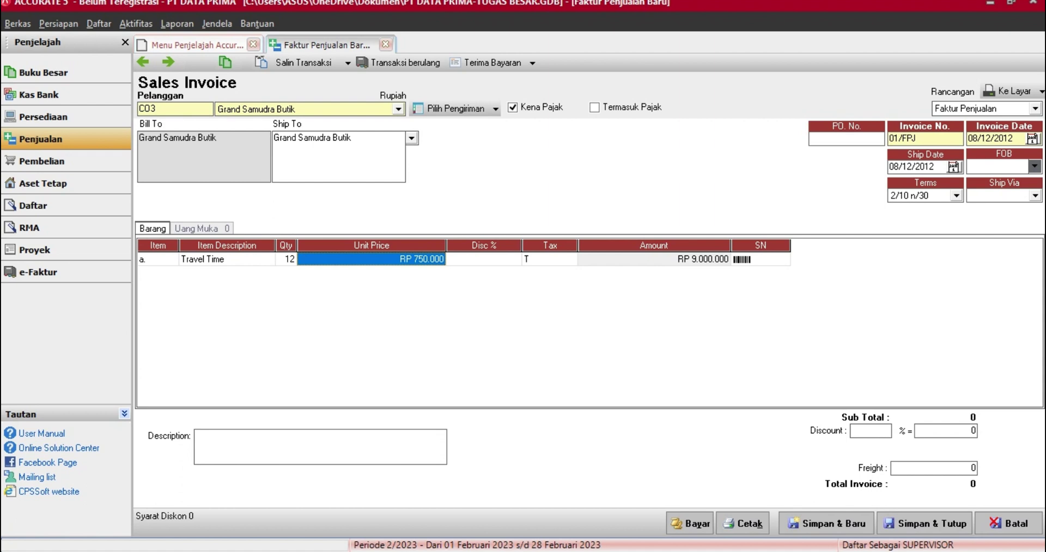
left_click(285, 259)
type("1")
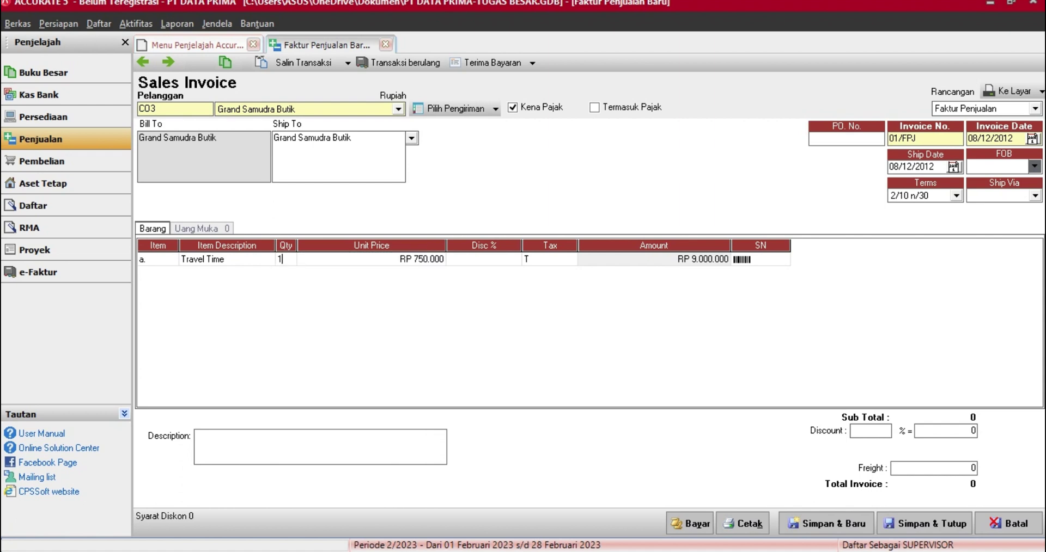
type("0")
key("Tab")
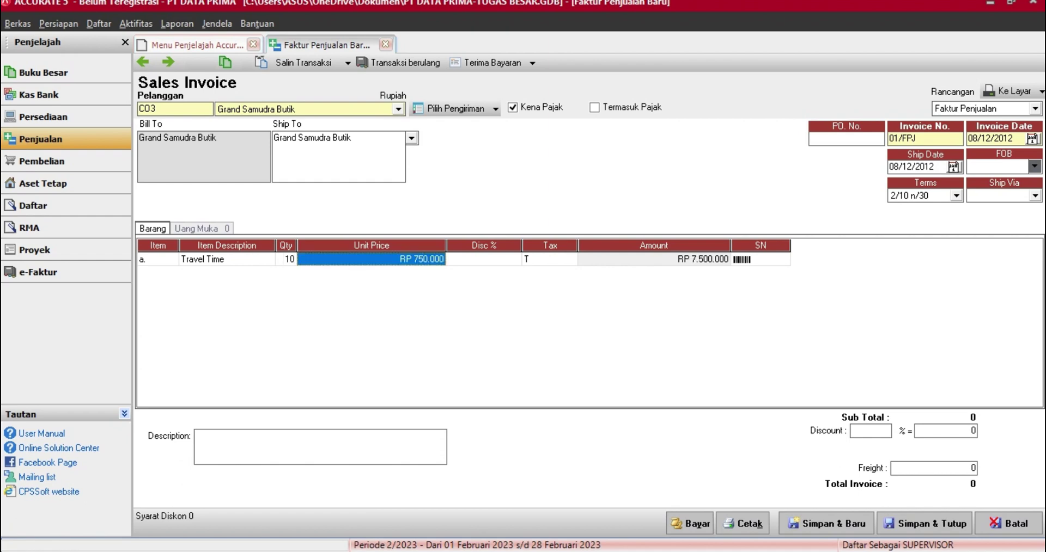
key("Tab")
key("Tab")
key("Tab")
key("Tab")
key("Tab")
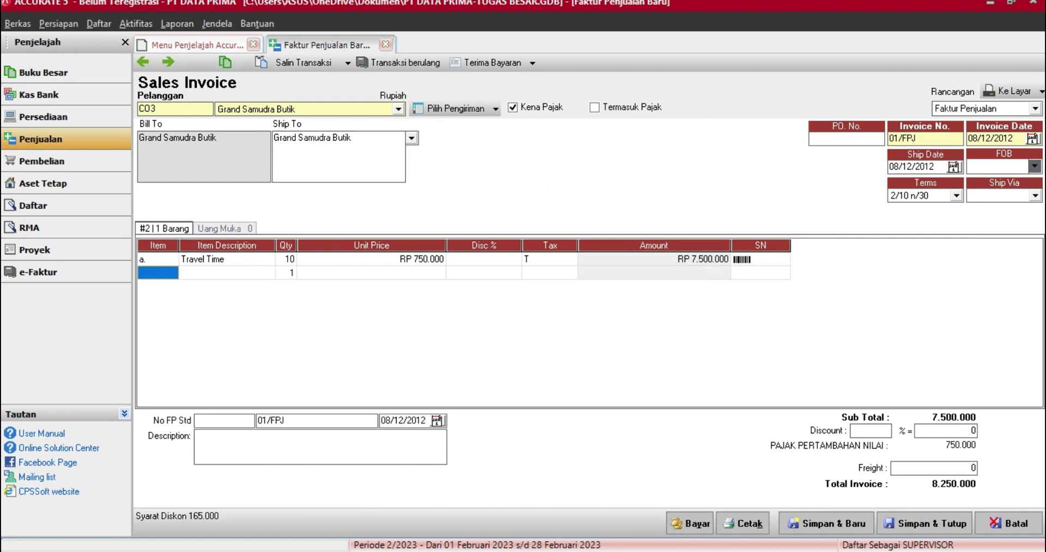
- Add Grand Polo as the second line with quantity 9
left_click(157, 272)
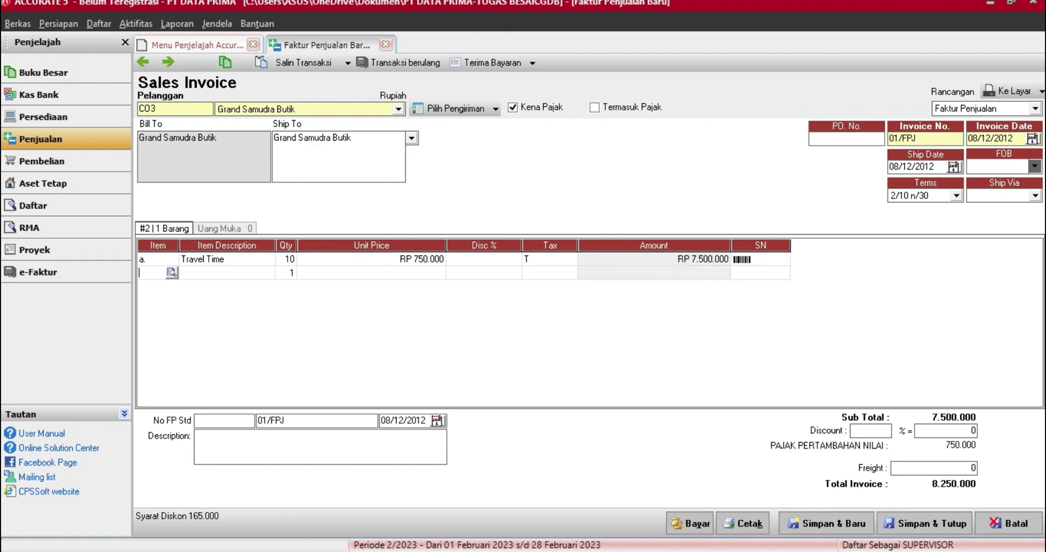
left_click(172, 273)
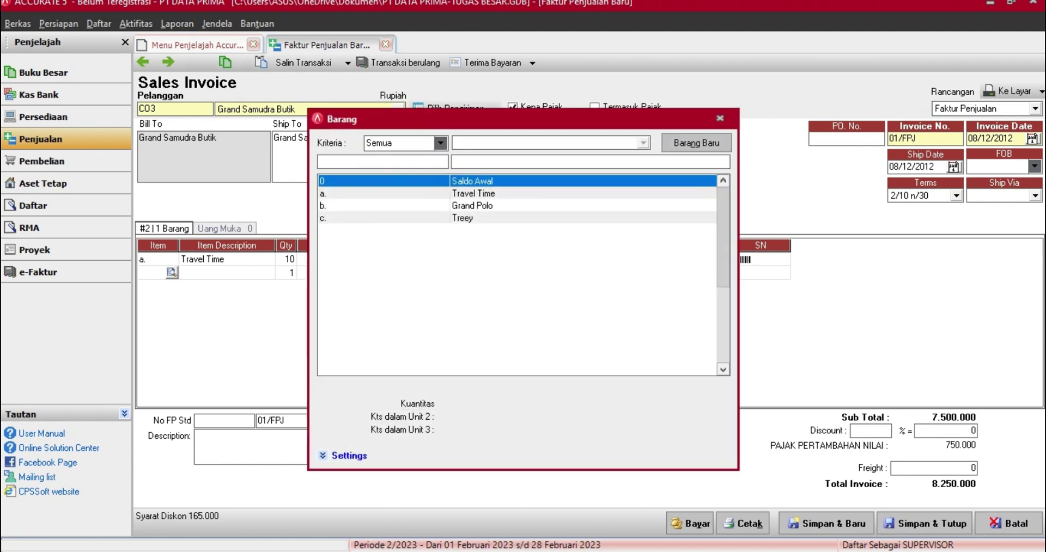
left_click(473, 205)
double_click(473, 205)
left_click(286, 260)
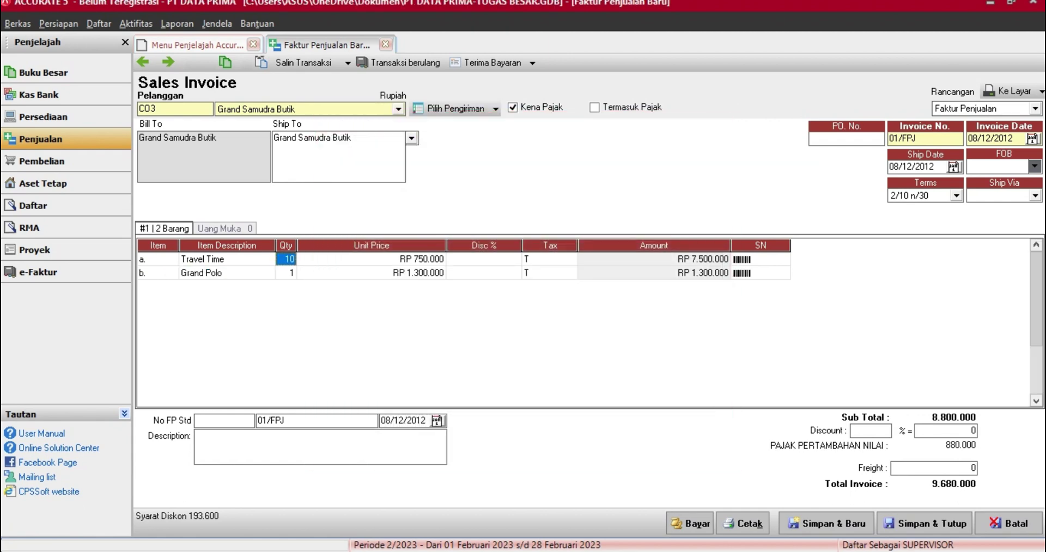
left_click(286, 273)
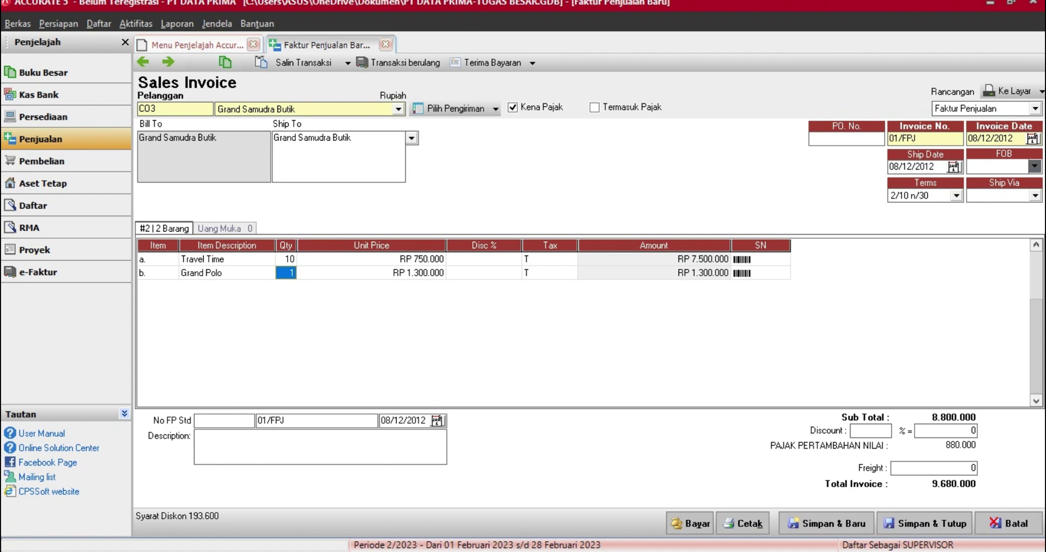
type("9")
key("Tab")
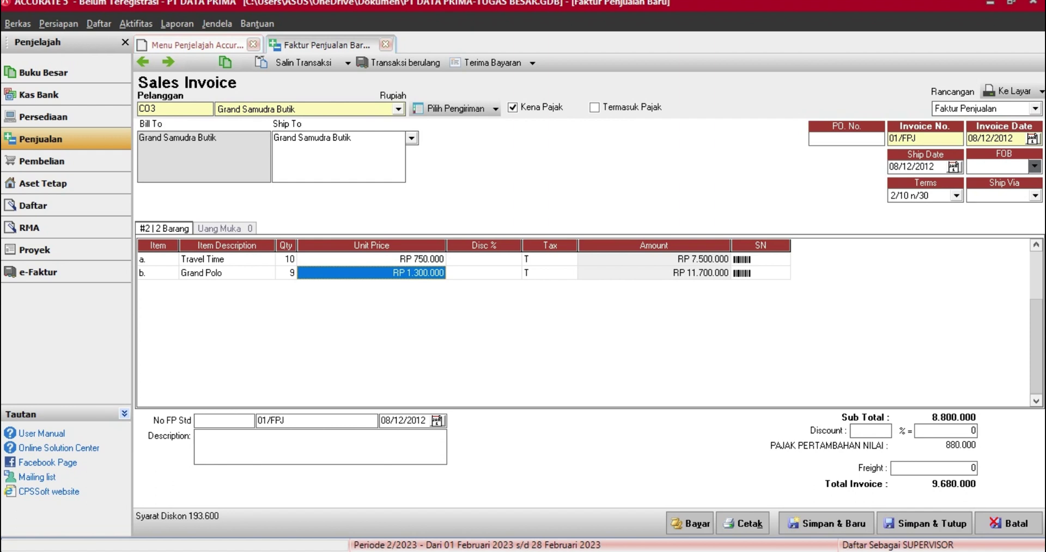
key("Tab")
key("Tab")
key("Tab")
key("Tab")
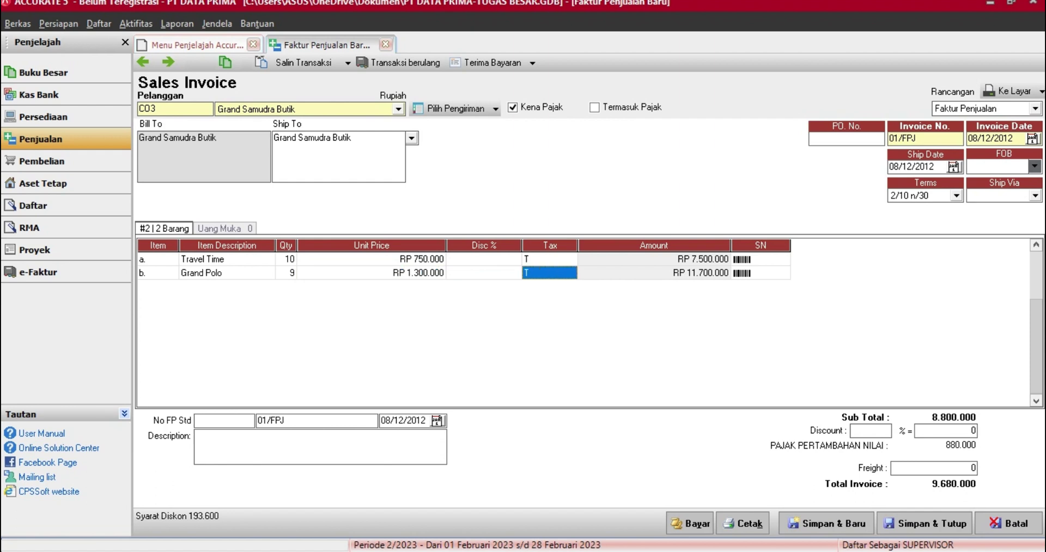
- Add Treey as the third line with quantity 1
key("Tab")
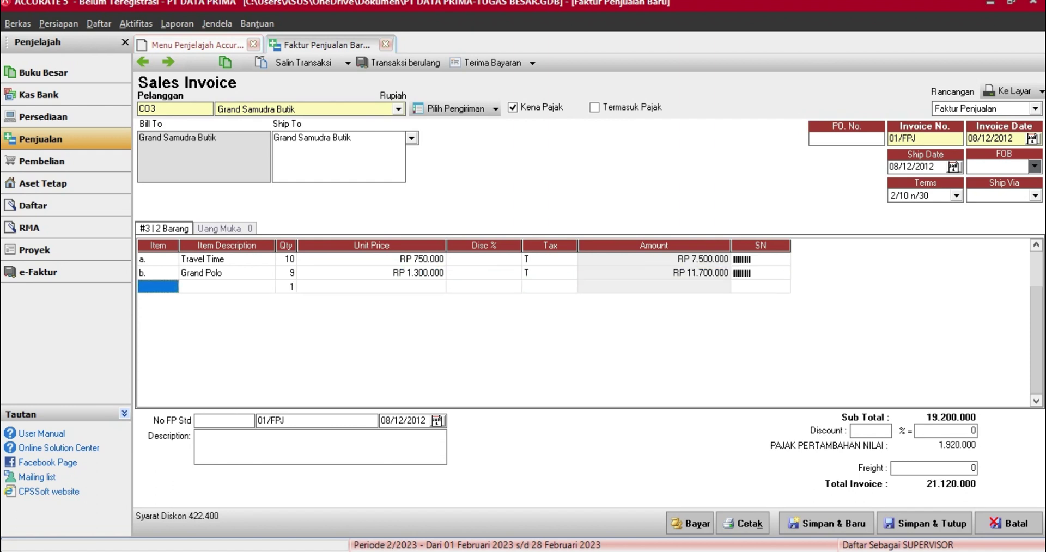
key("Return")
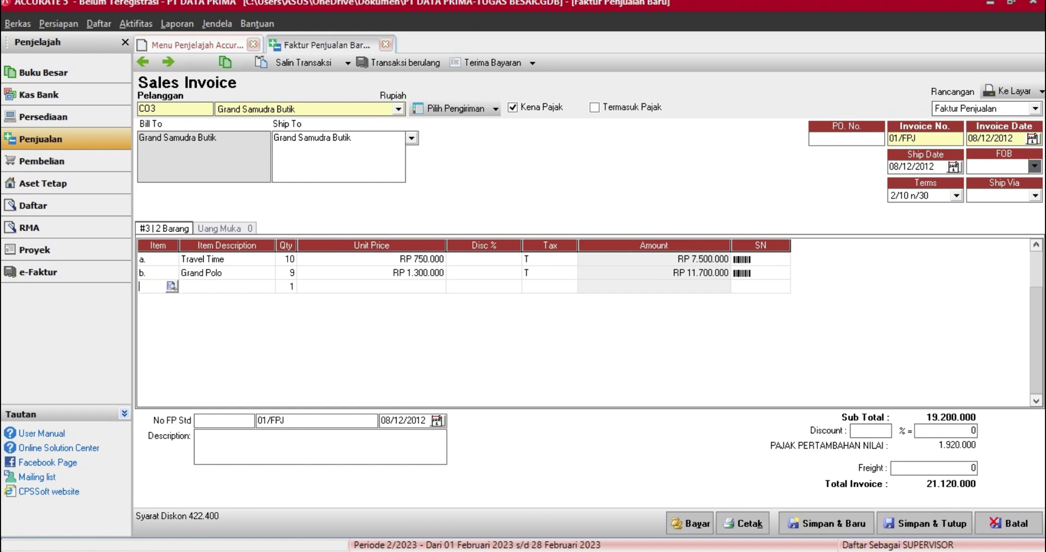
key("Return")
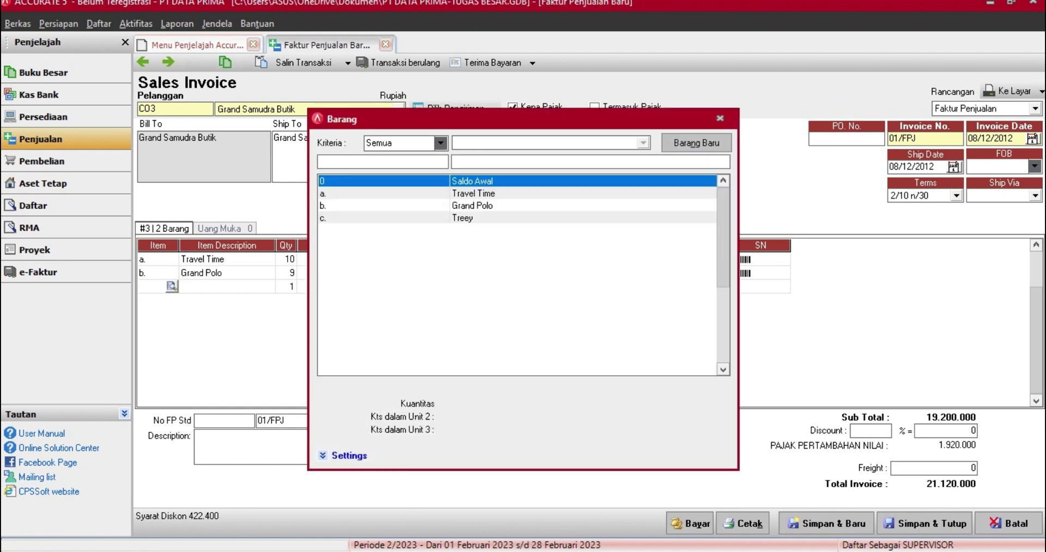
key("Down")
key("Down")
key("Down")
key("Return")
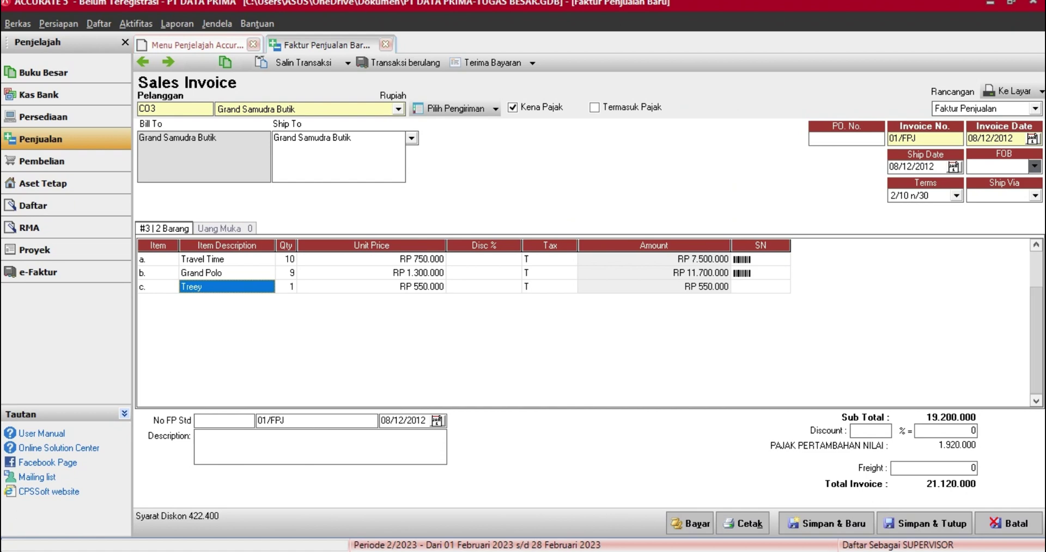
key("Tab")
key("Tab")
key("Tab")
key("Tab")
key("Tab")
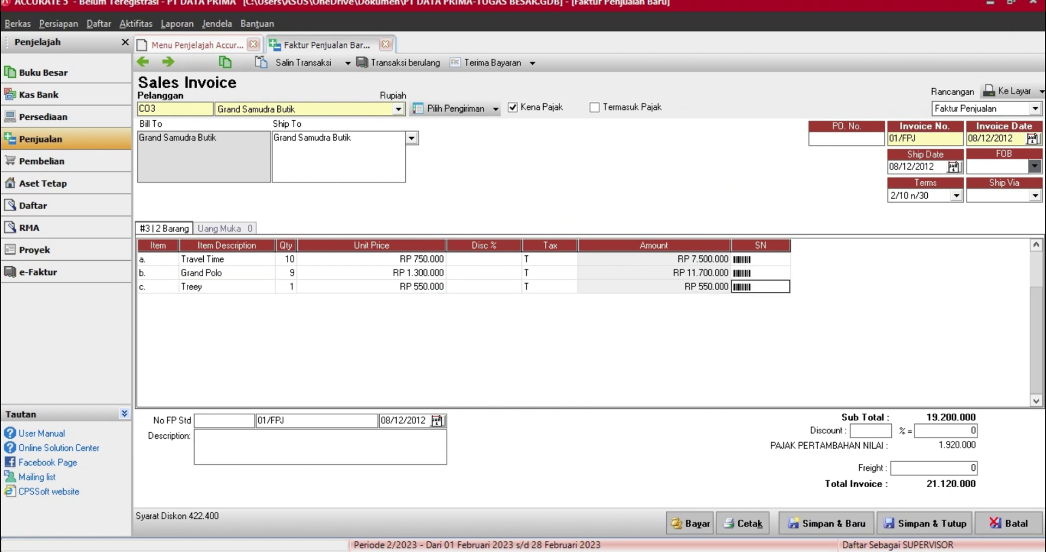
key("Tab")
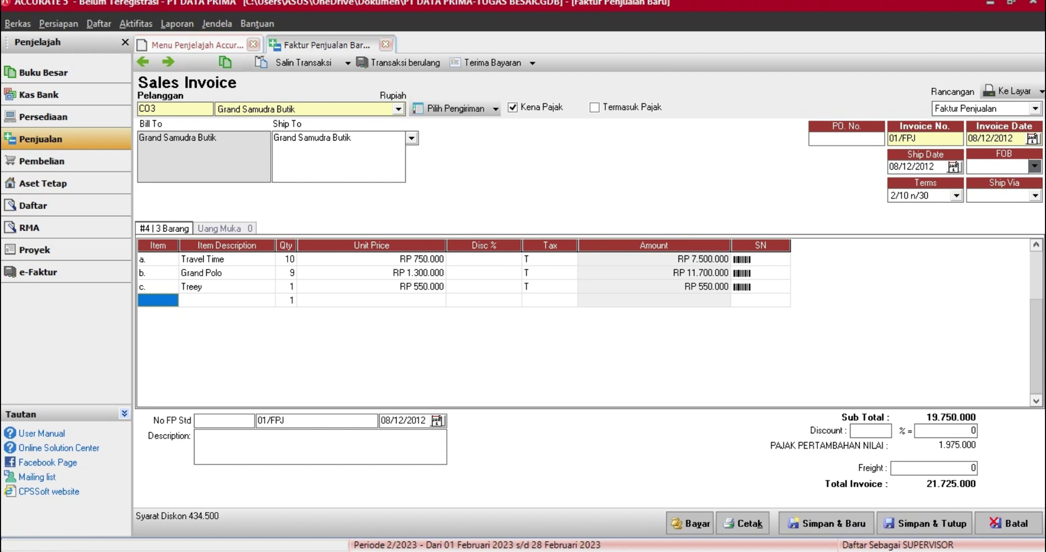
- Create new item c.1 from the empty line as Non Persediaan with description AKSESORIS
right_click(174, 300)
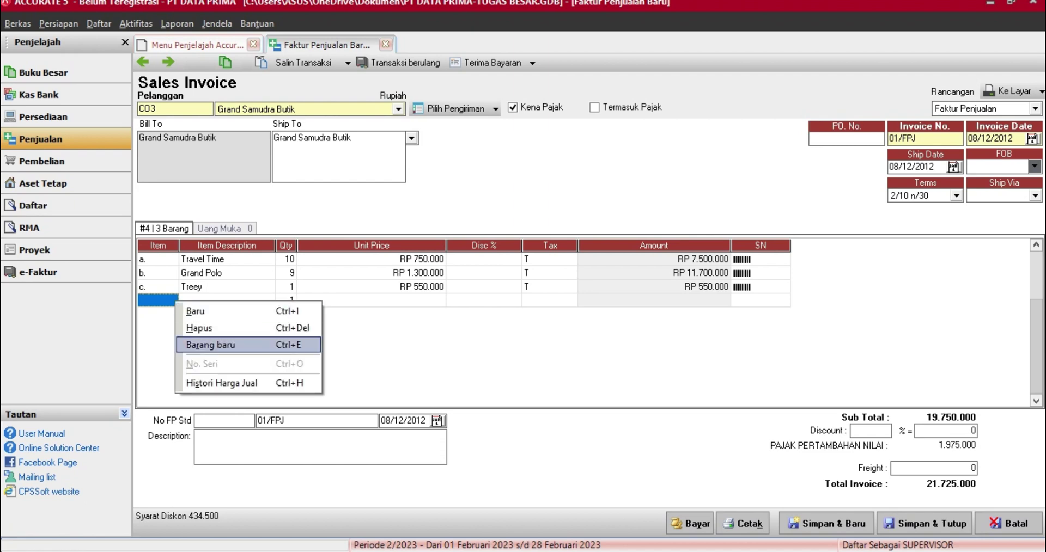
key("Return")
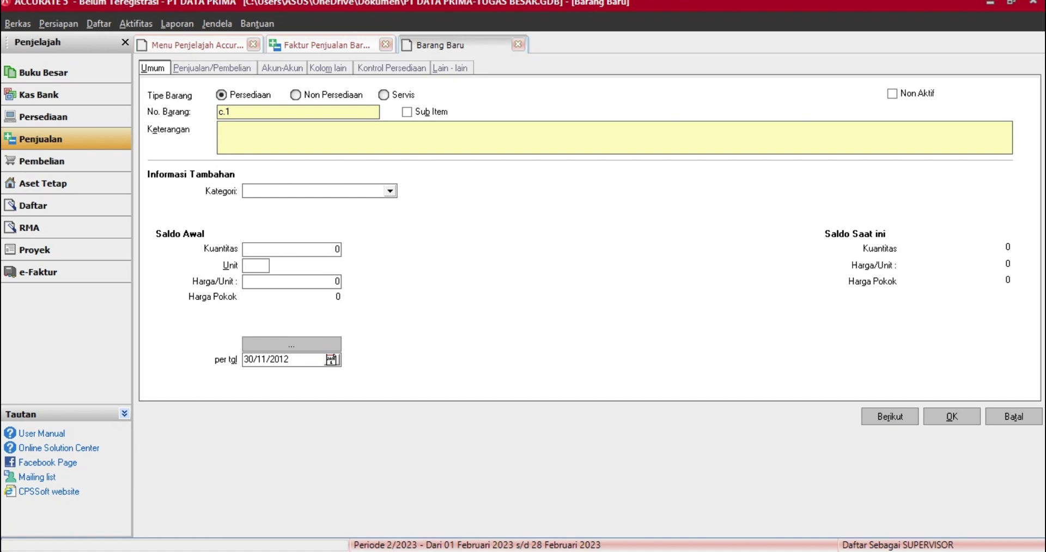
left_click(296, 95)
left_click(220, 127)
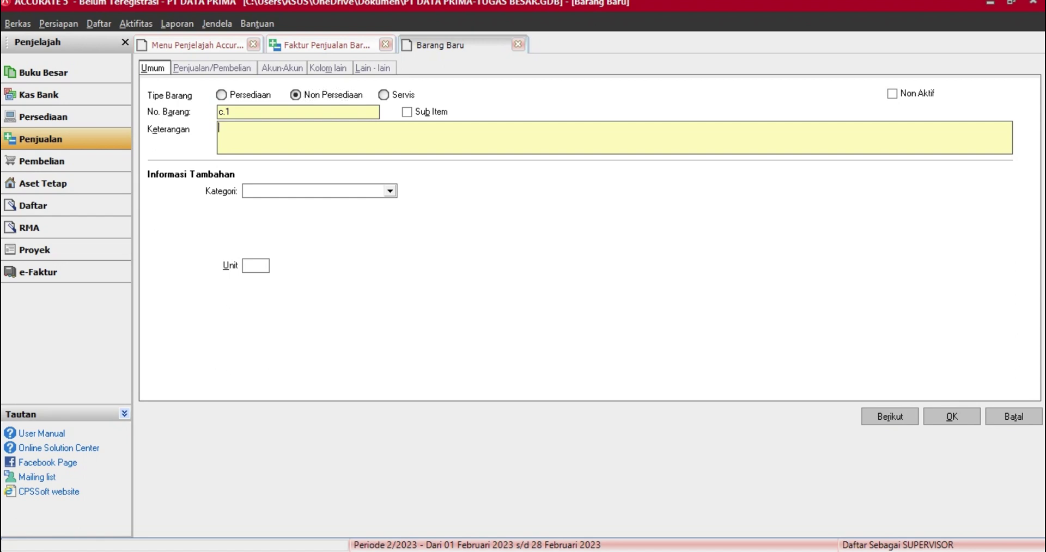
type("AKSESORIS")
- Choose Hutang Aksesoris as c.1's Akun Penjualan, save, and accept both account warnings
left_click(282, 68)
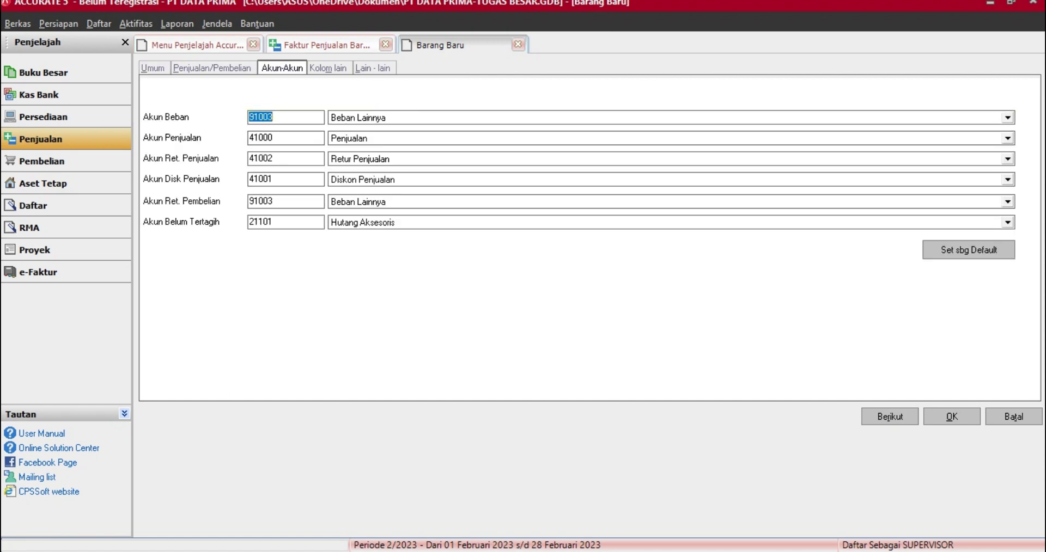
left_click(1008, 138)
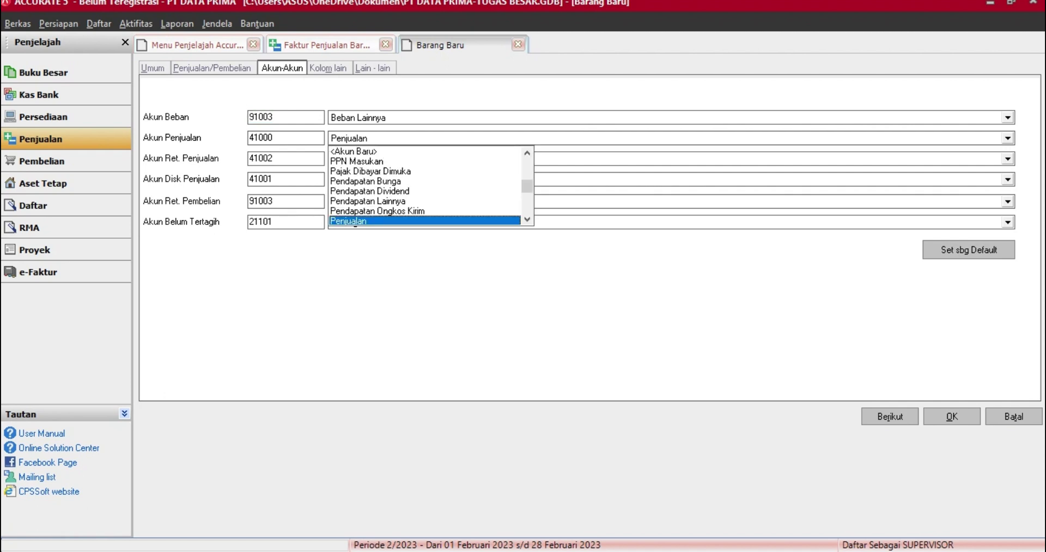
type("Huta")
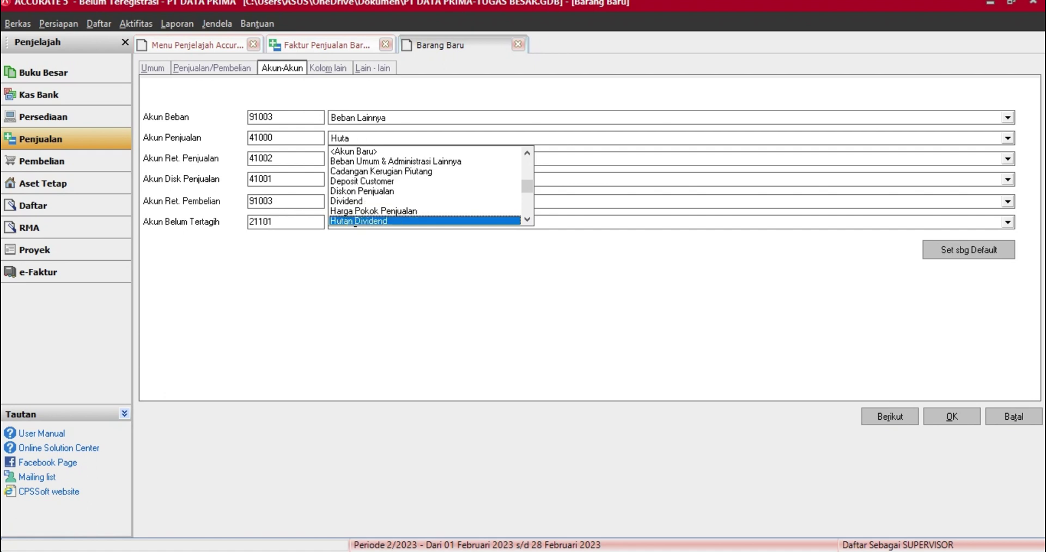
type("ng A")
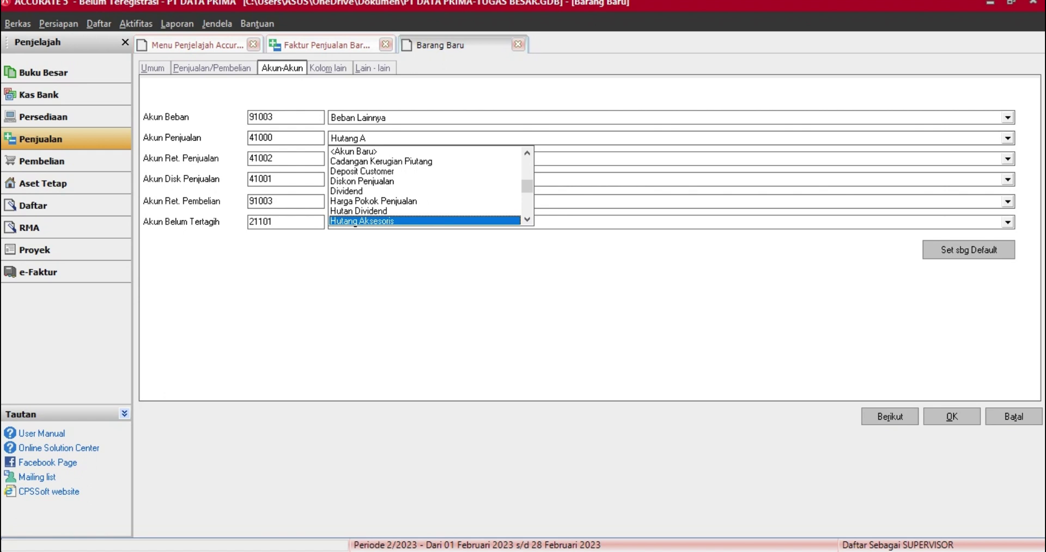
key("Return")
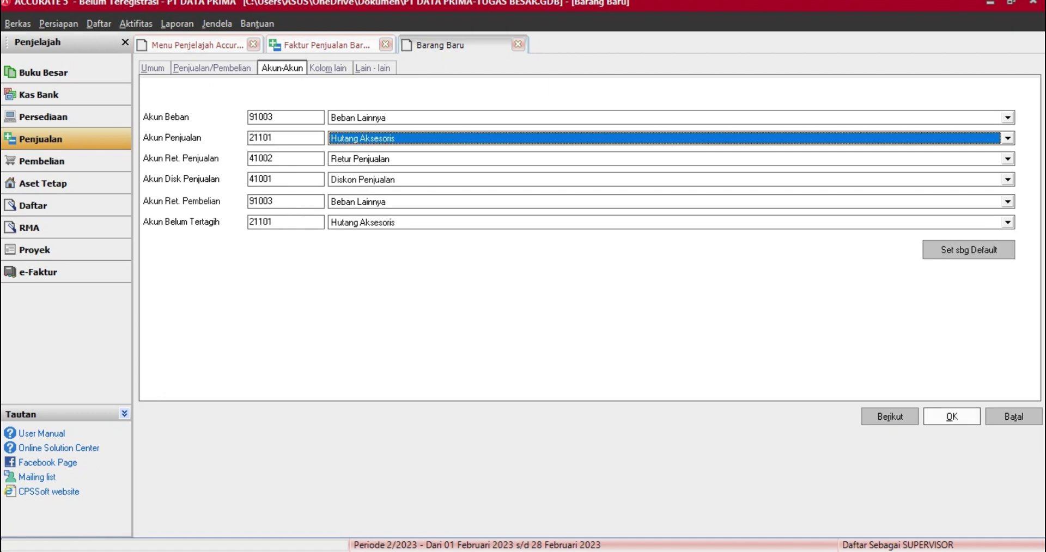
key("Tab")
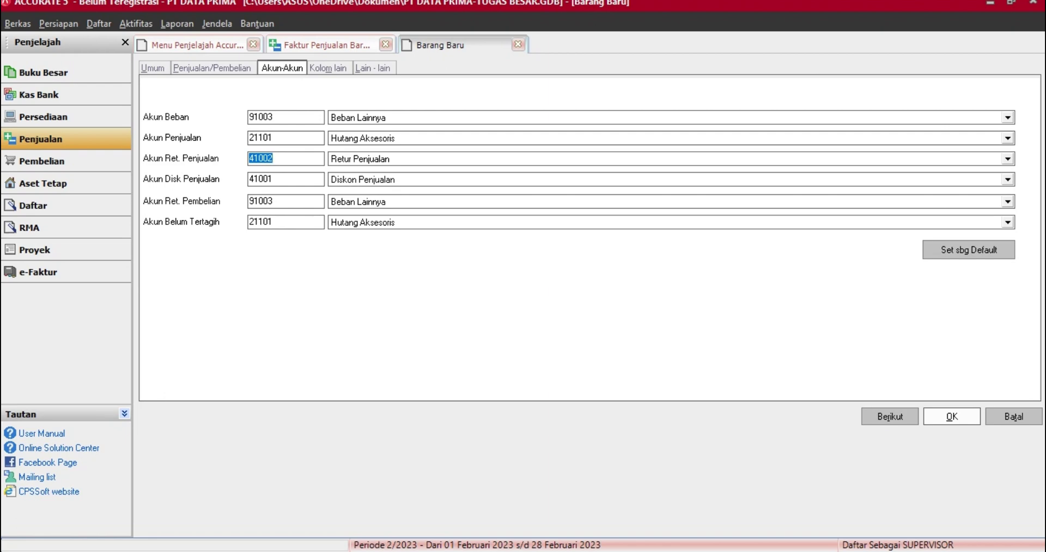
left_click(951, 416)
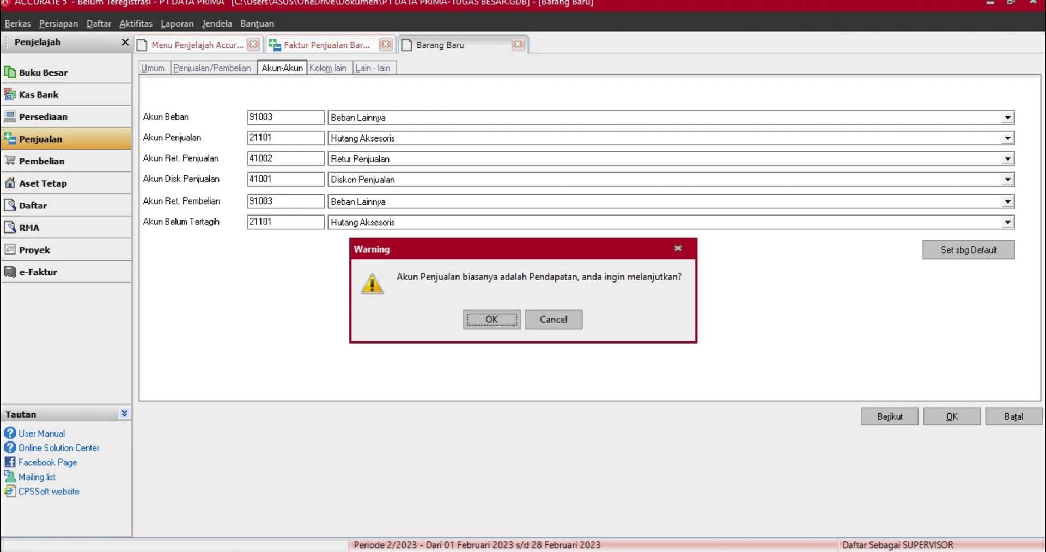
key("Return")
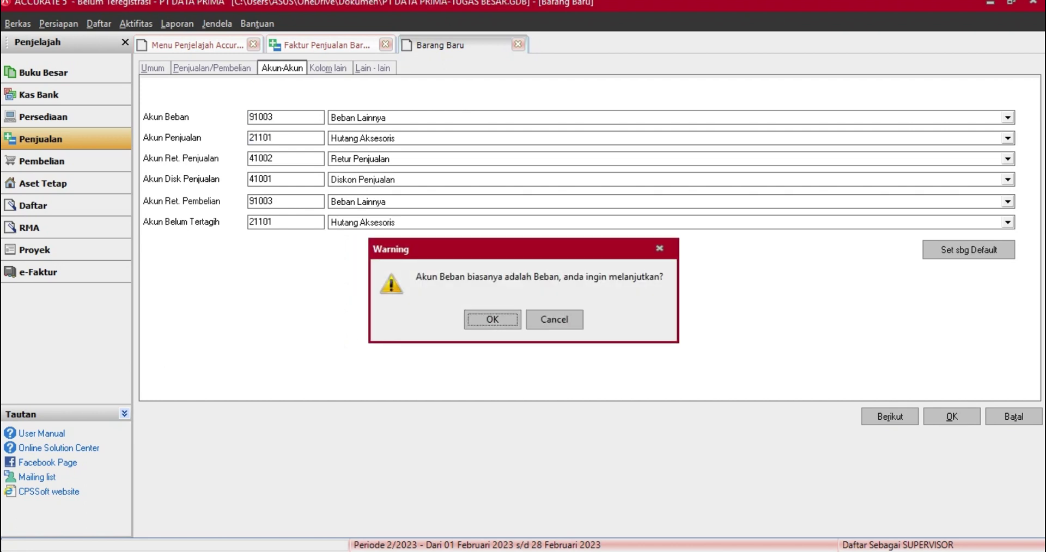
key("Return")
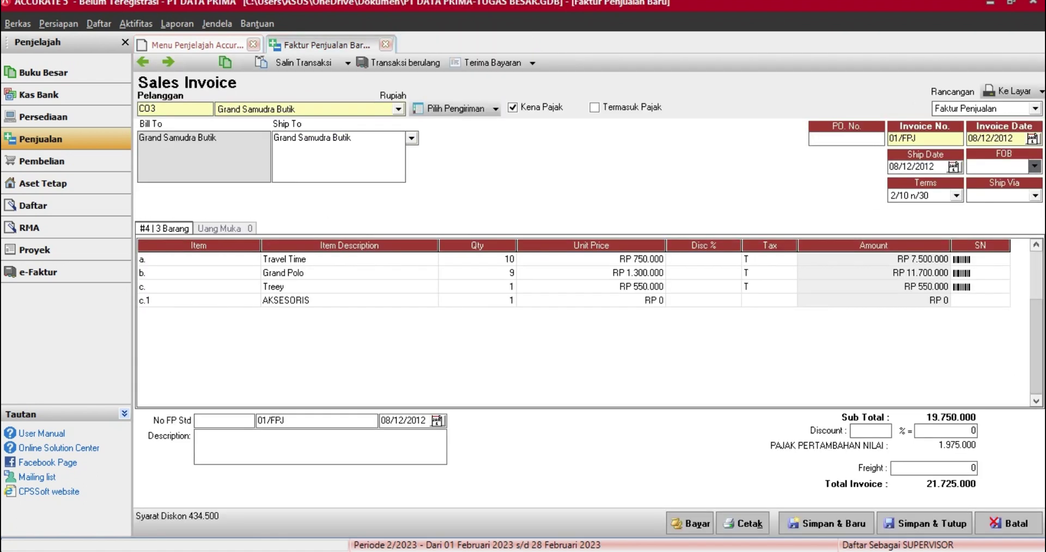
- Price AKSESORIS at 140.250 with tax code T and delete the blank extra row
left_click(590, 300)
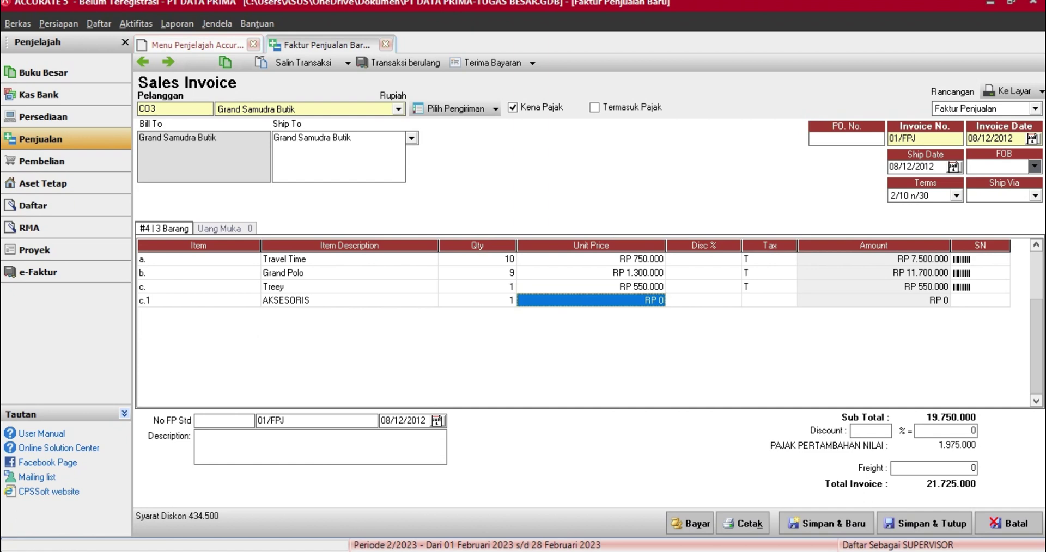
double_click(591, 287)
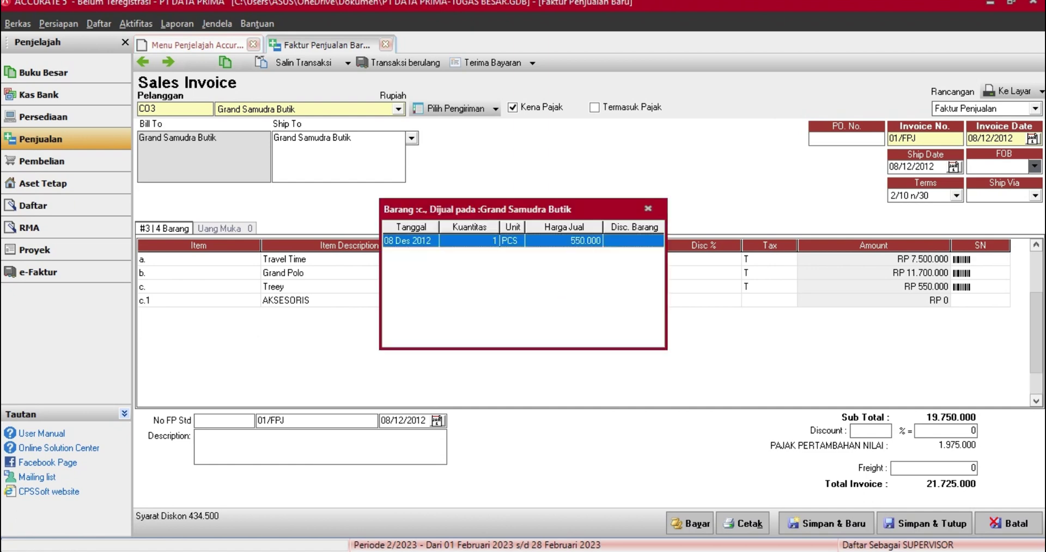
left_click(648, 208)
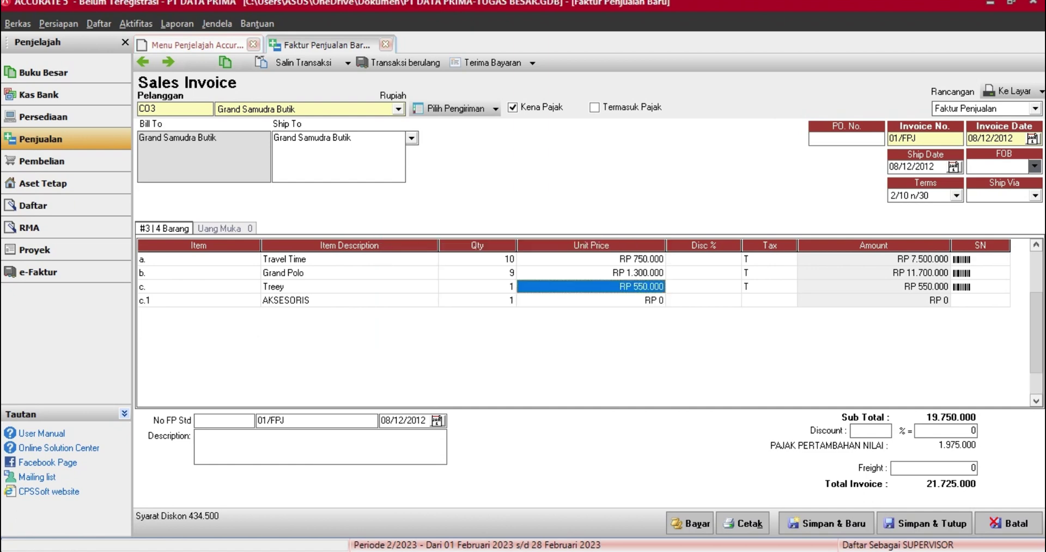
double_click(591, 301)
key("BackSpace")
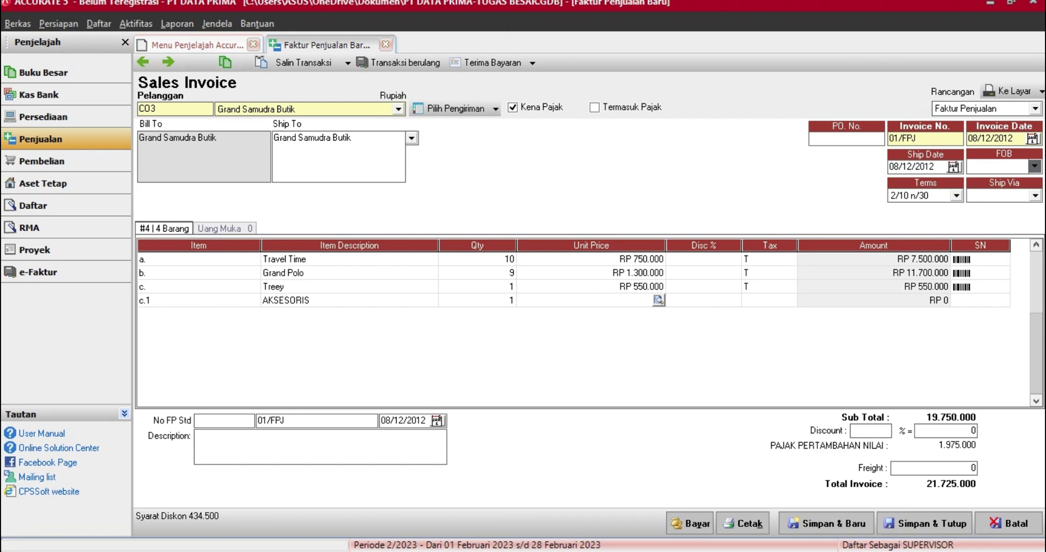
type("140250")
key("Tab")
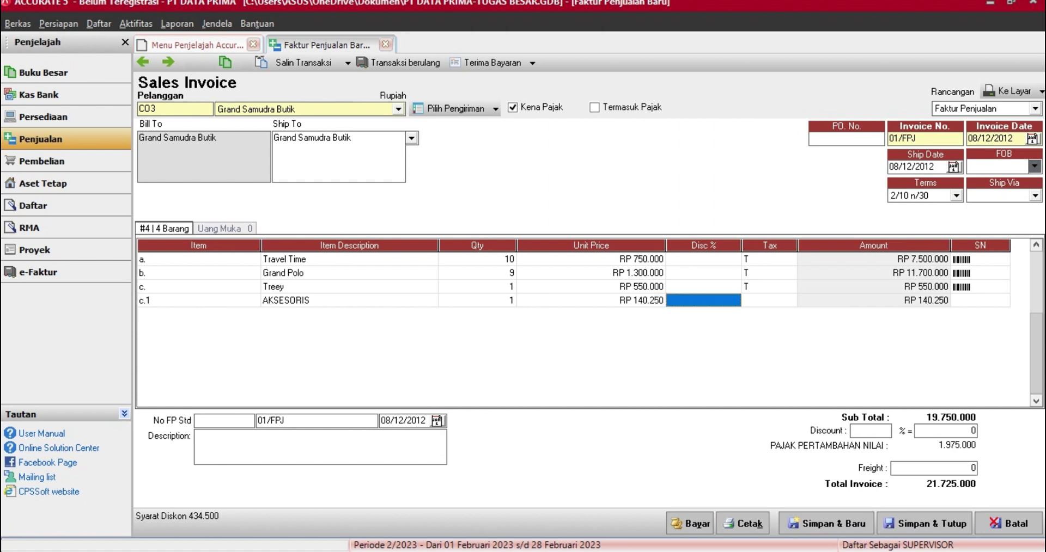
key("Tab")
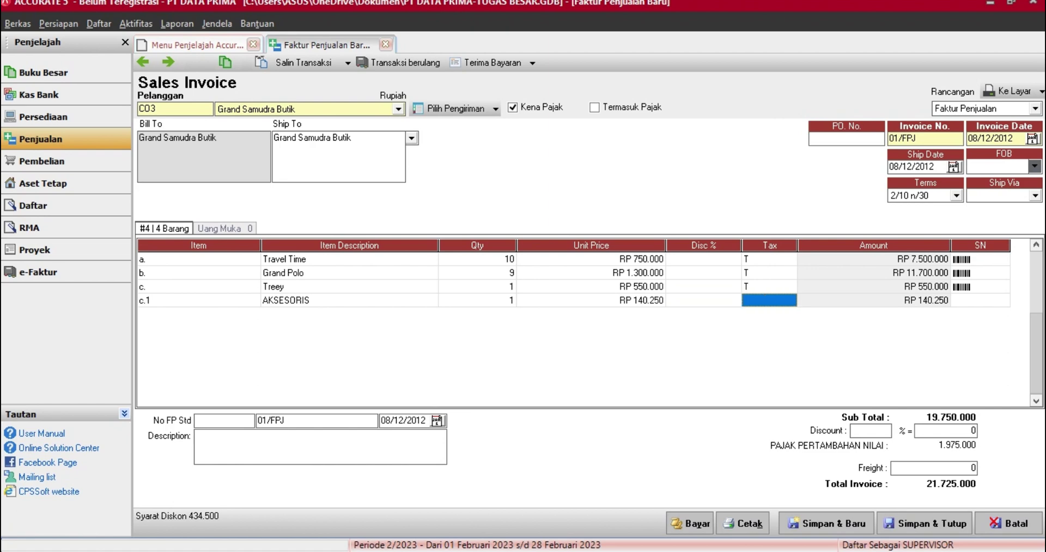
type("T")
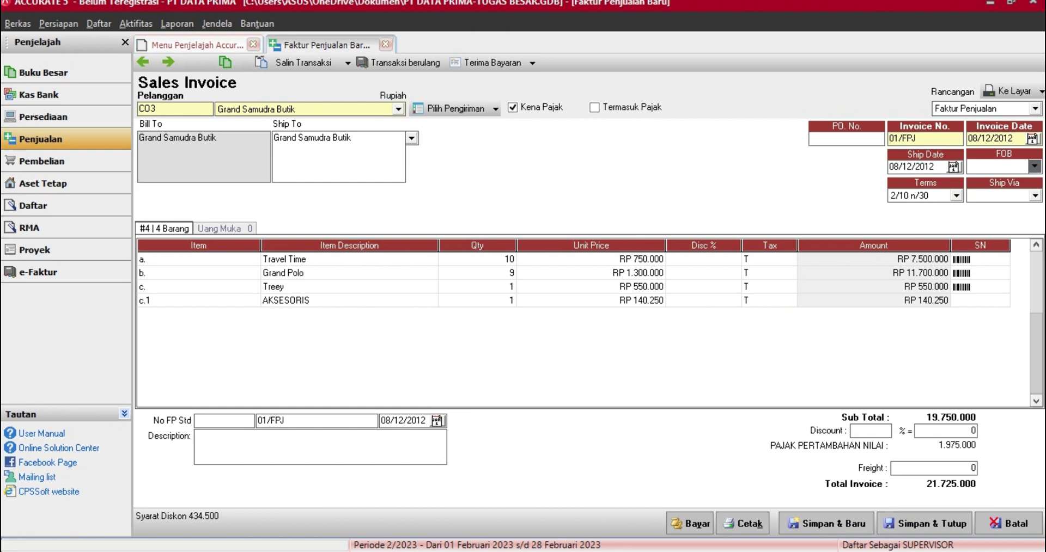
key("Tab")
key("Tab")
key("Tab")
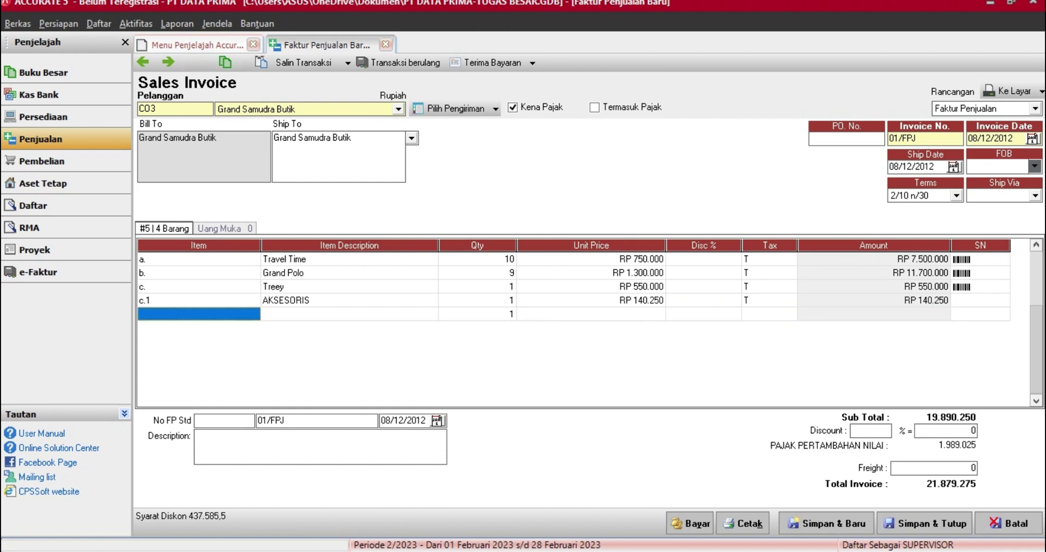
right_click(236, 313)
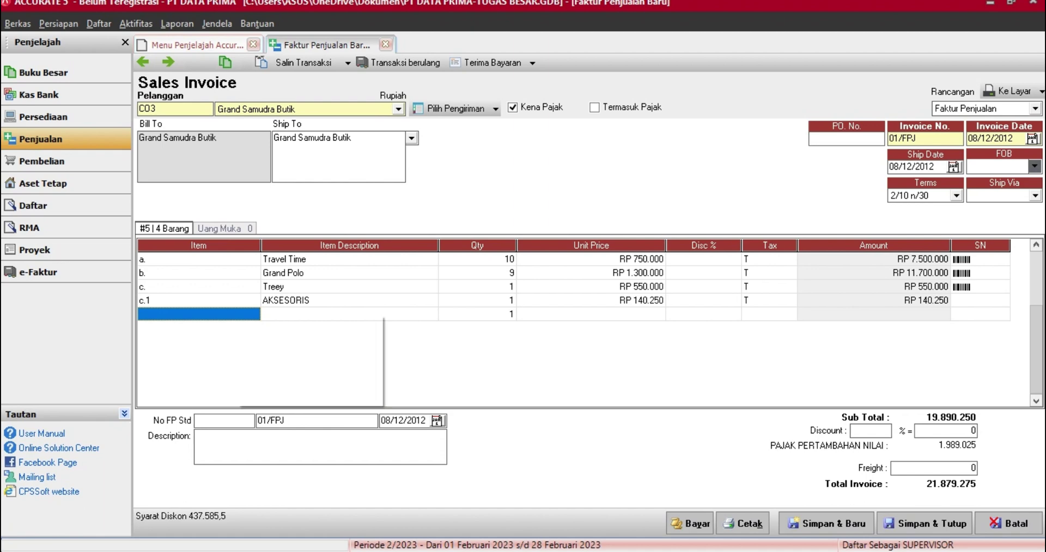
key("Return")
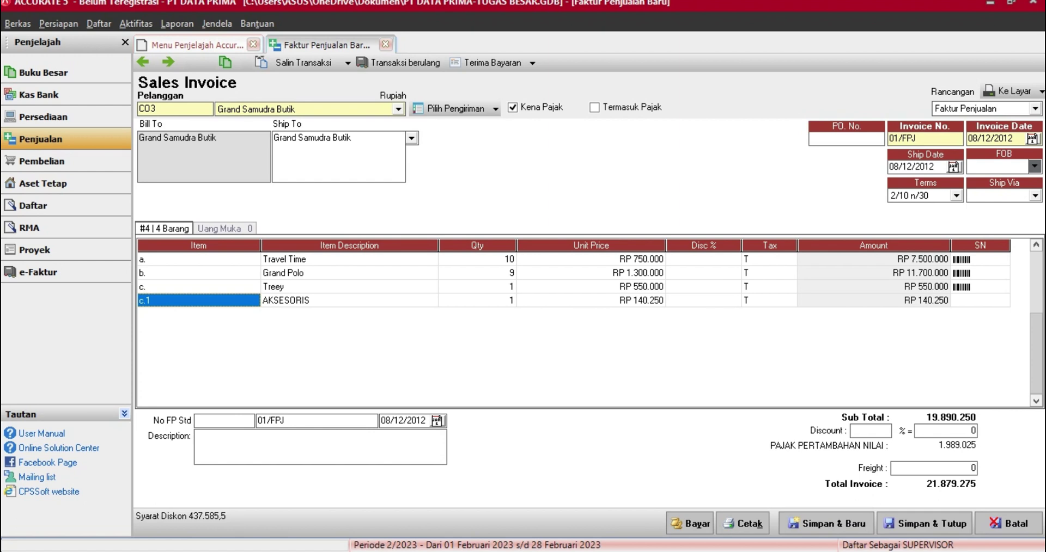
- Set Grand Polo's quantity to 12 and Treey's to 5, then delete the blank extra row
key("Up")
key("Up")
key("Up")
key("Down")
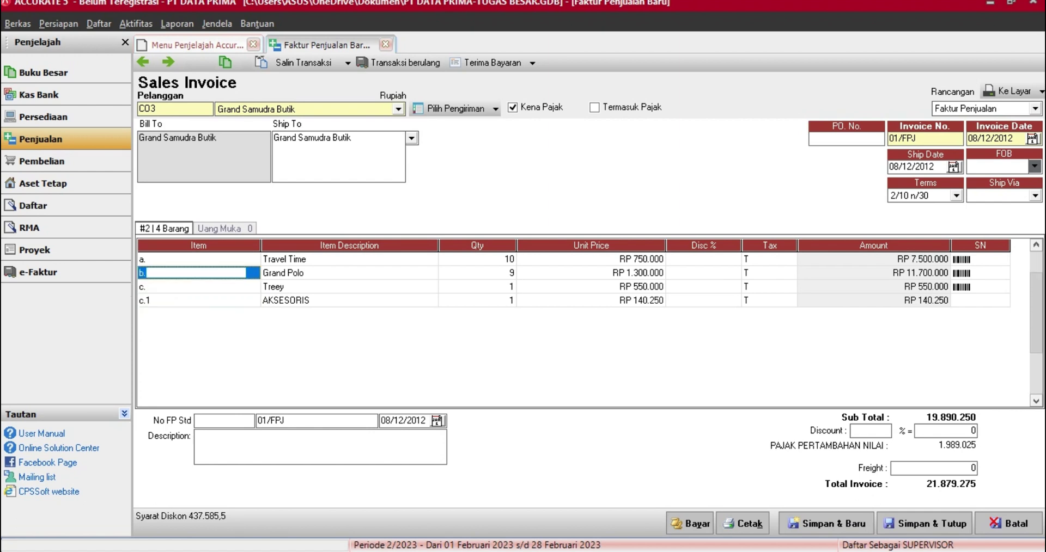
key("Tab")
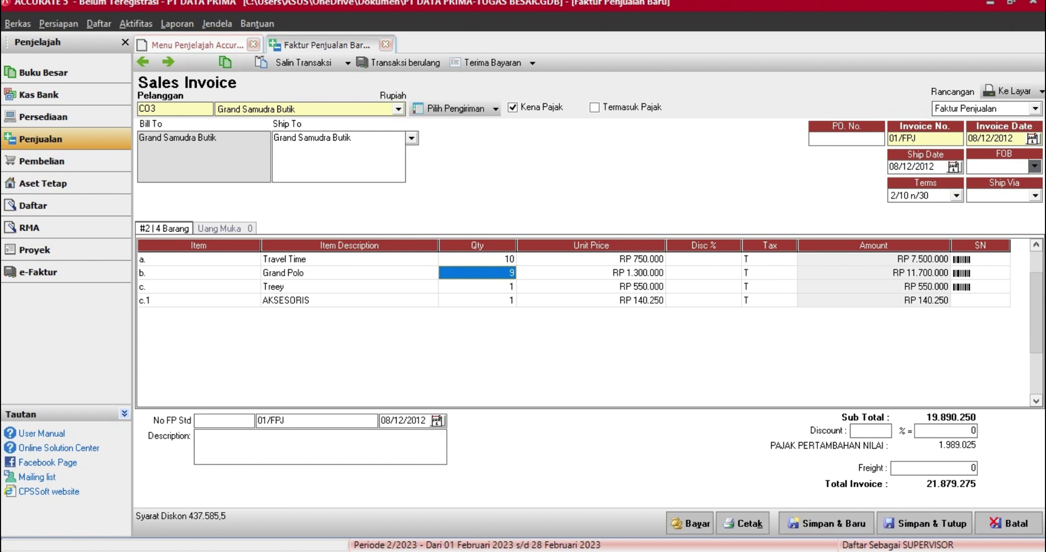
type("12")
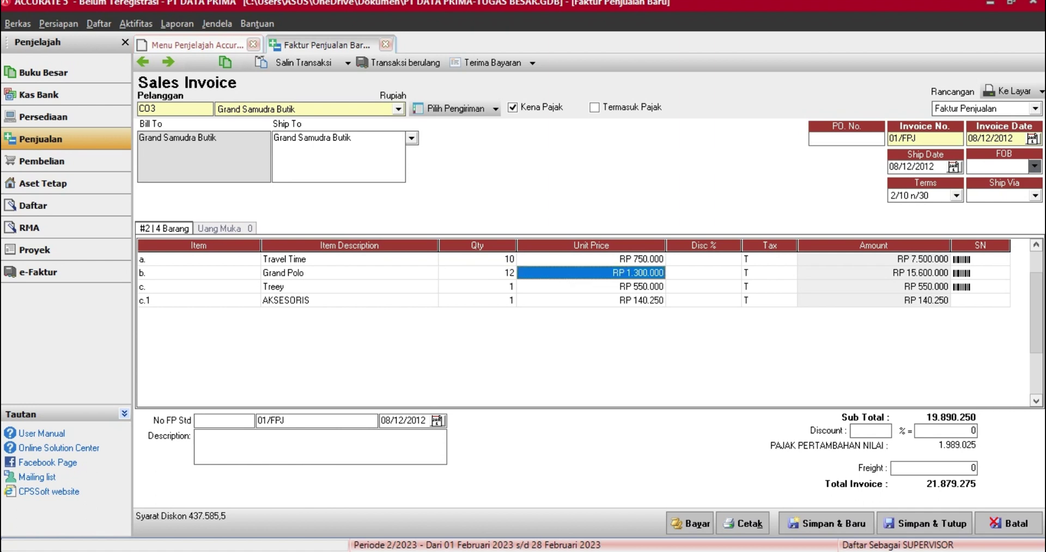
key("Tab")
key("Up")
key("Left")
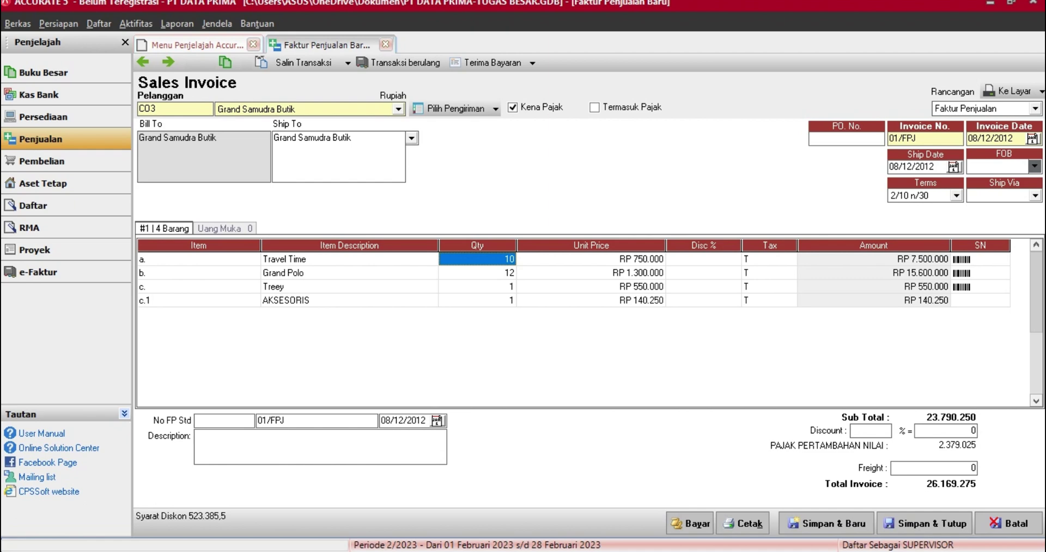
key("Down")
key("Down")
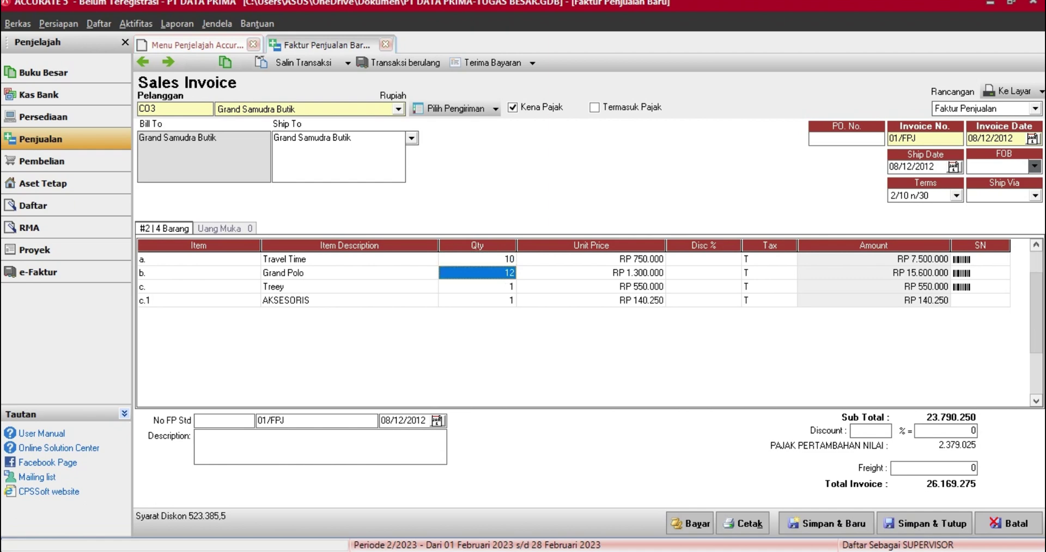
type("5")
key("Tab")
key("Tab")
key("Tab")
key("Tab")
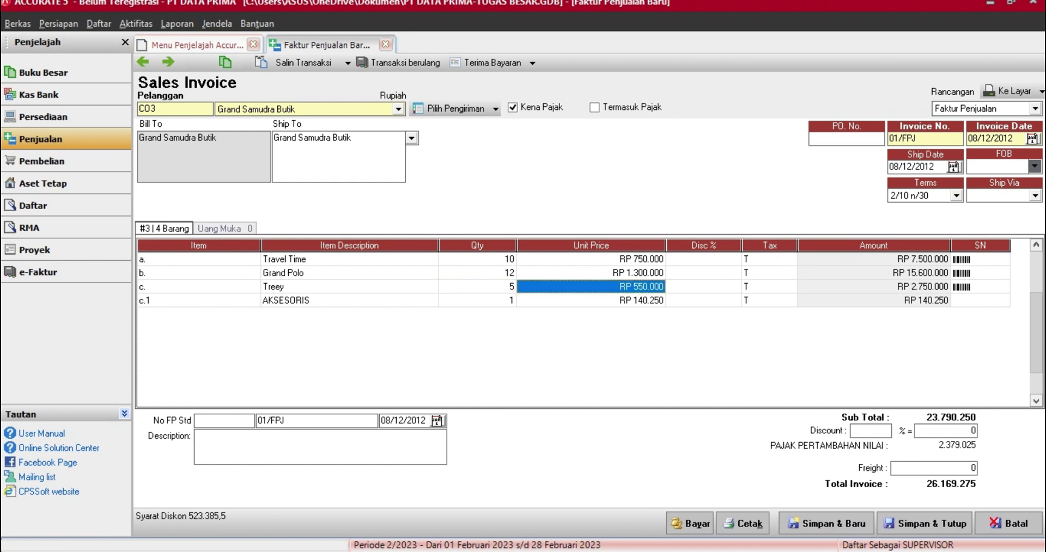
key("Tab")
key("Tab")
key("Tab")
key("Tab")
key("Tab")
key("Tab")
key("Tab")
key("Tab")
key("Tab")
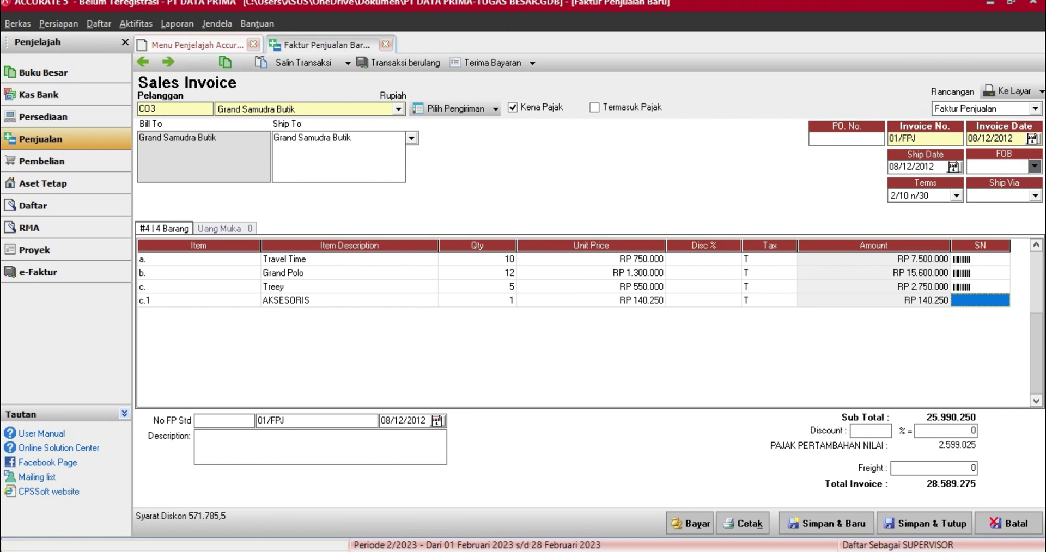
key("Tab")
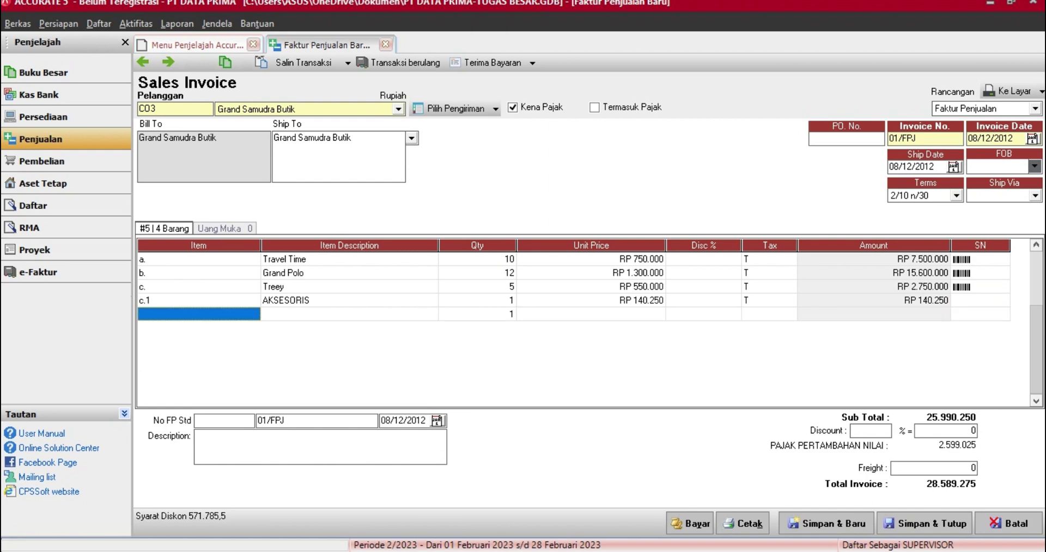
right_click(227, 313)
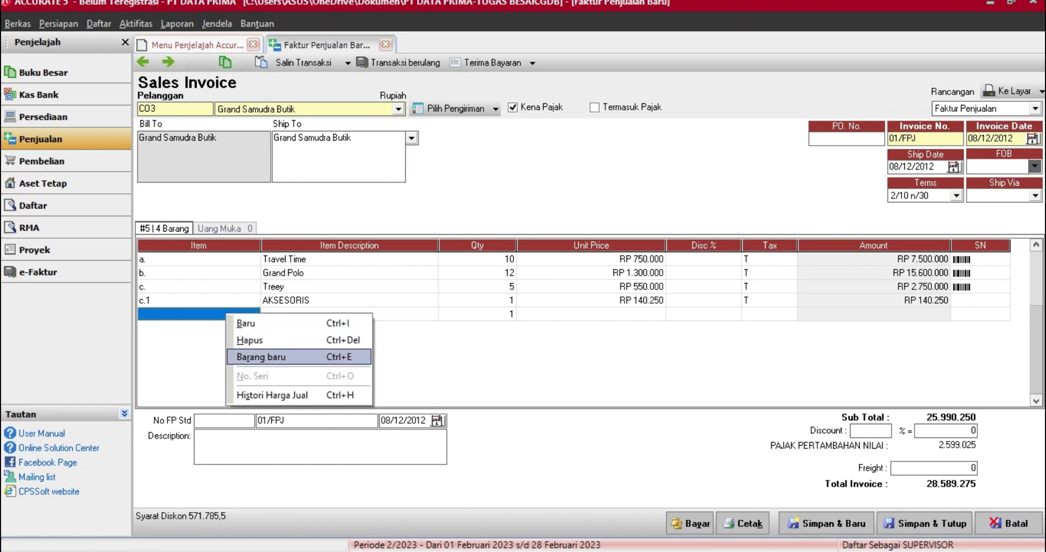
left_click(249, 340)
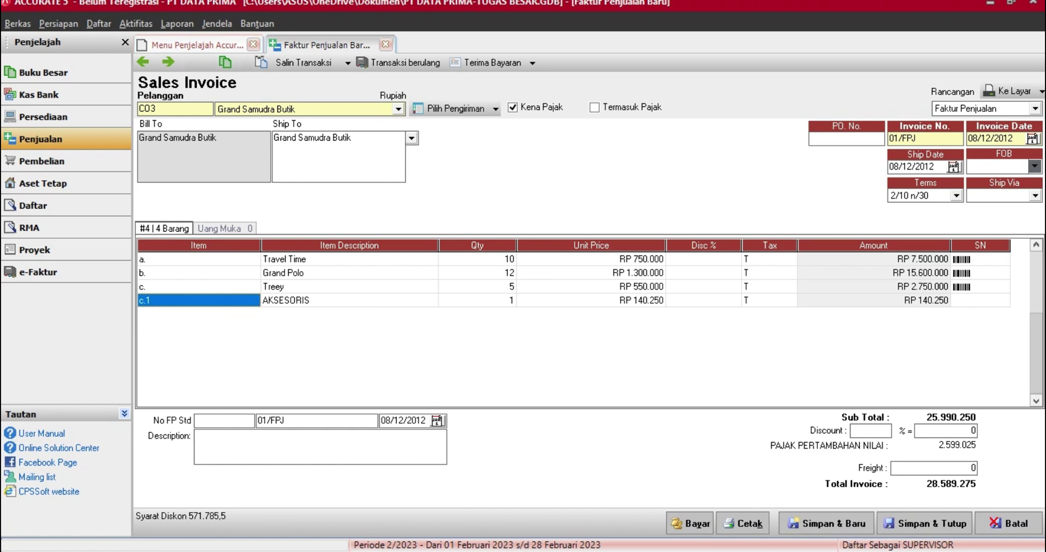
- Change Treey's quantity to 9, remove the blank row, and save and close the invoice
left_click(478, 259)
left_click(591, 287)
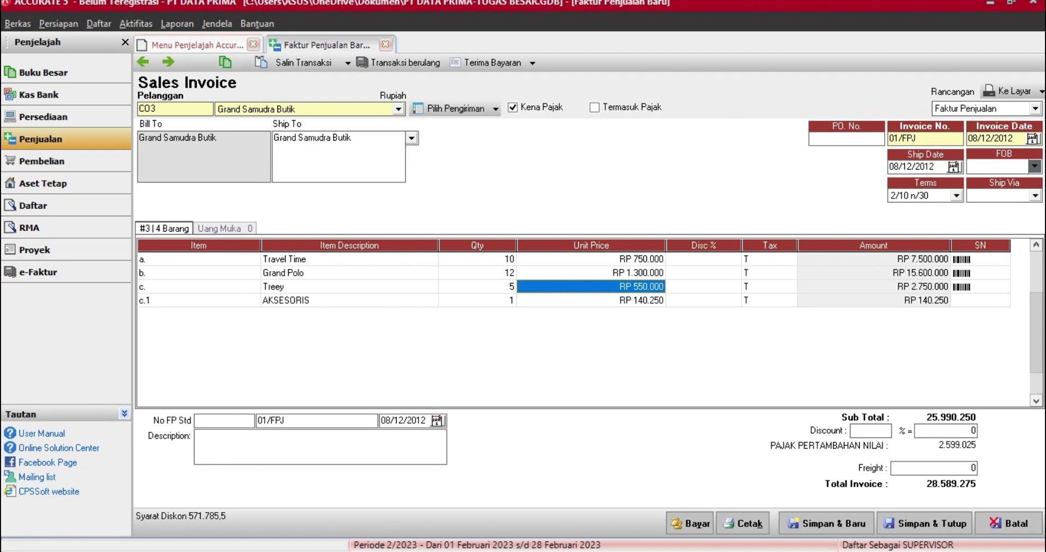
left_click(477, 287)
type("9")
key("Tab")
key("Tab")
key("Tab")
key("Tab")
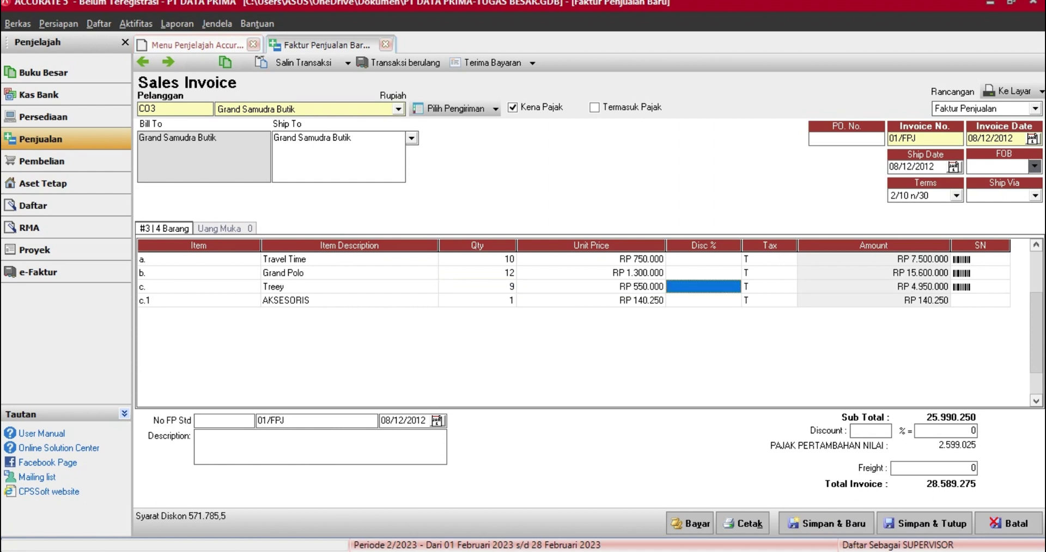
key("Tab")
key("Tab")
key("Tab")
key("Tab")
key("Tab")
key("Tab")
key("Tab")
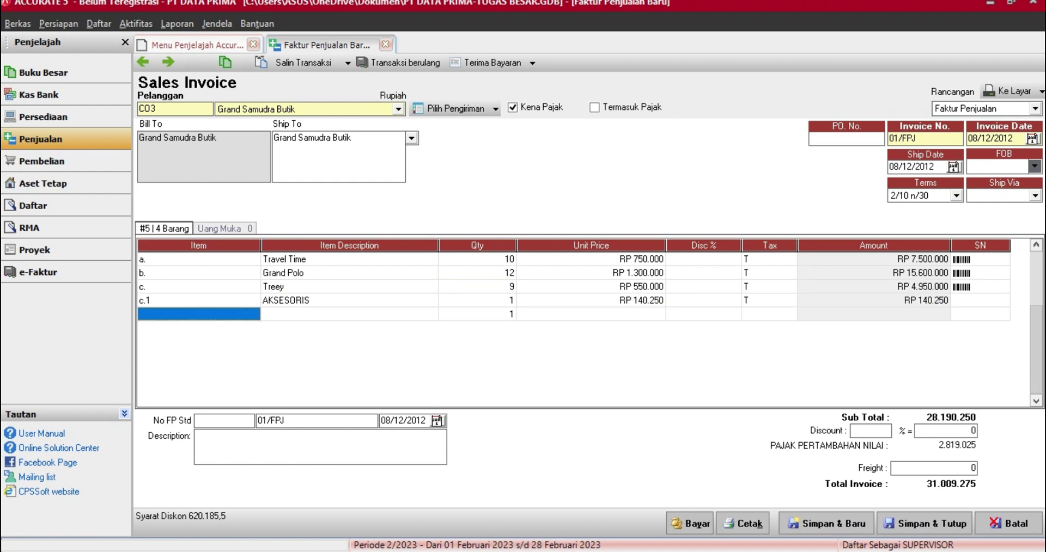
right_click(228, 316)
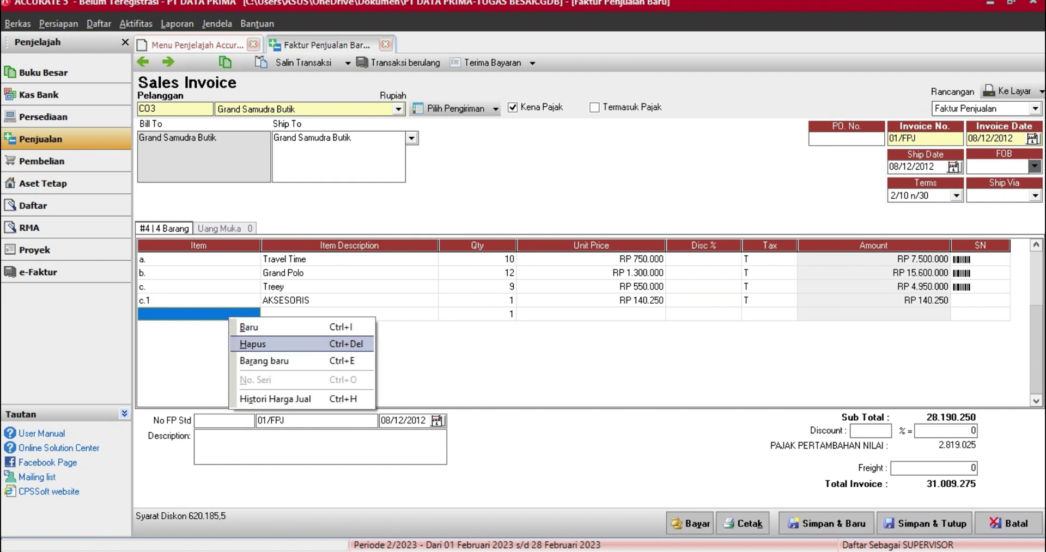
left_click(250, 344)
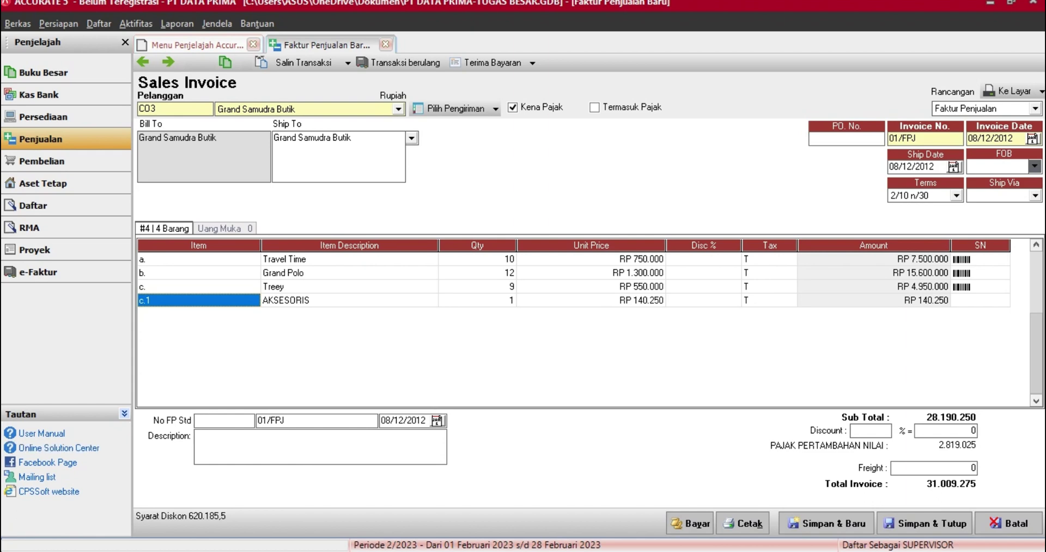
left_click(925, 523)
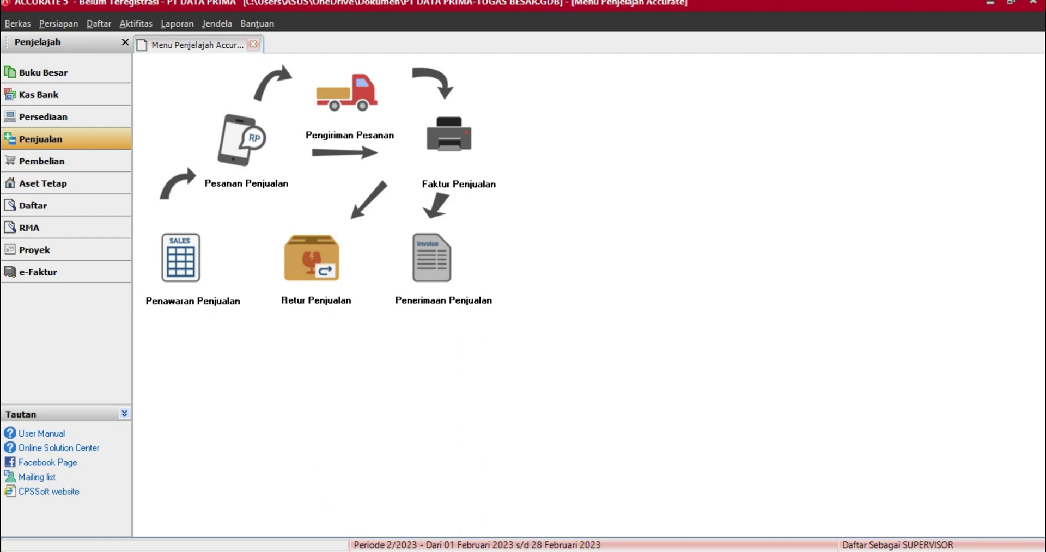
- Open a blank Pembayaran Pembelian form from the Pembelian overview
left_click(41, 161)
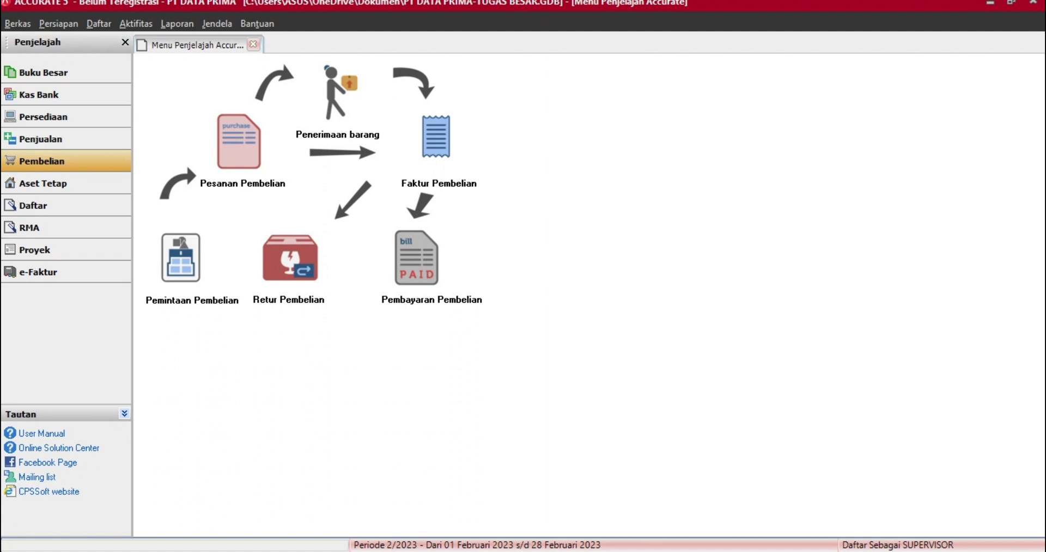
left_click(416, 258)
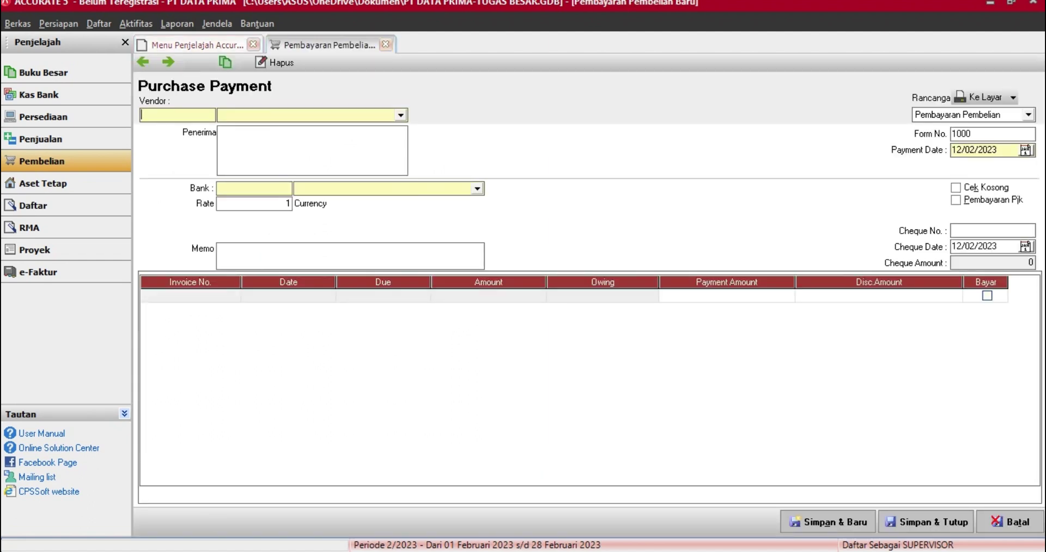
- Choose vendor PT Langit Biru, form number 01/CP, and payment date 10/12/2012
left_click(401, 115)
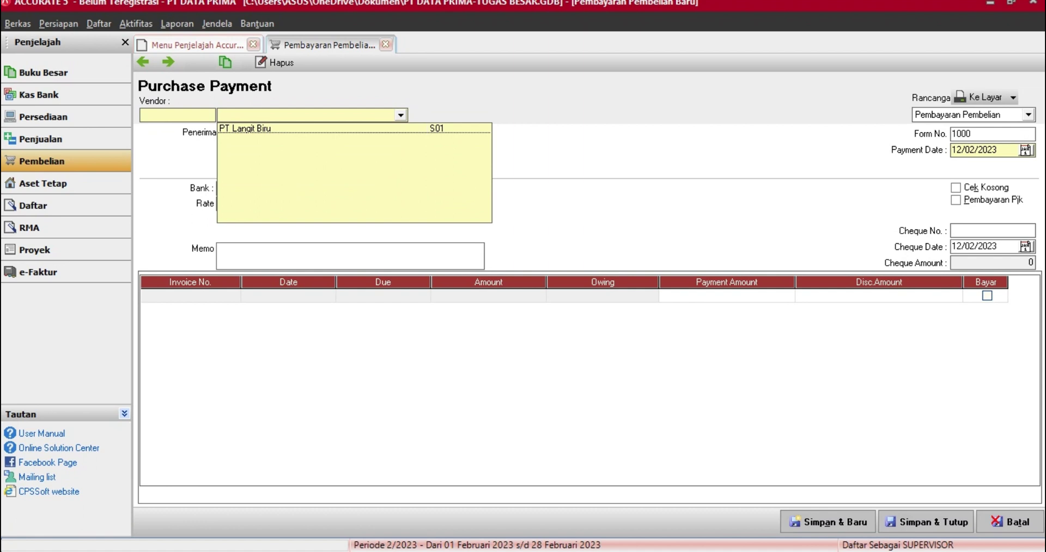
key("Return")
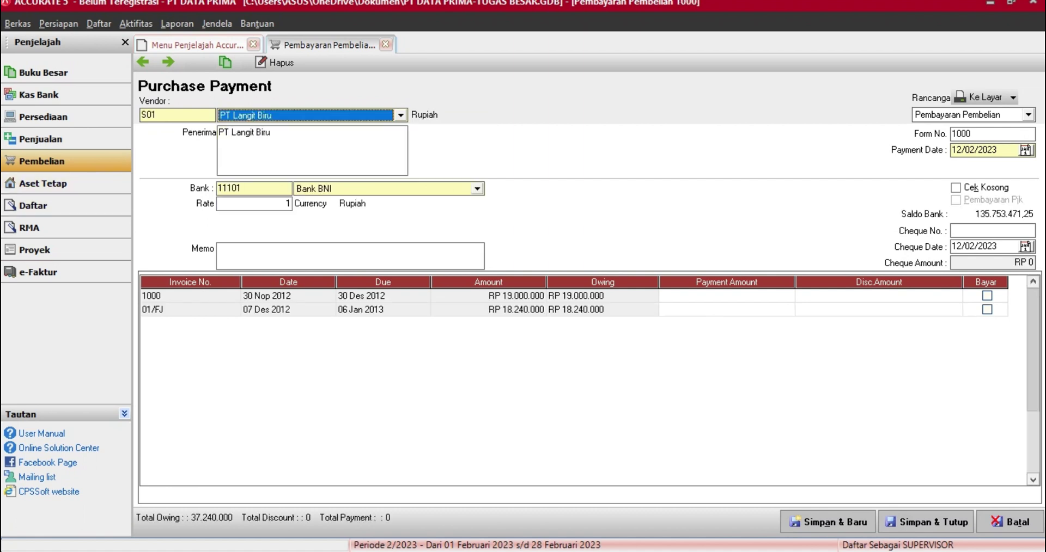
key("Tab")
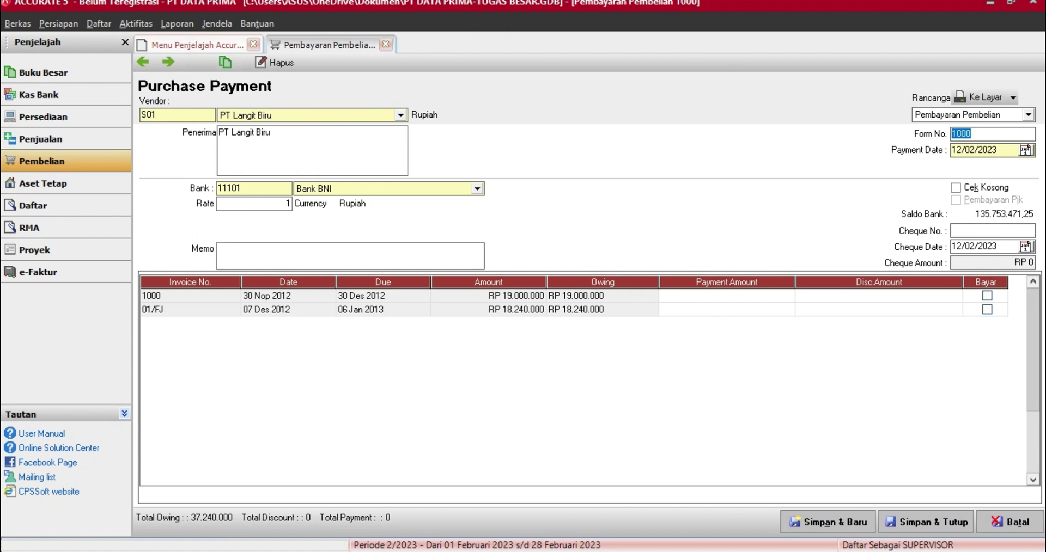
key("BackSpace")
type("01/CP")
key("Tab")
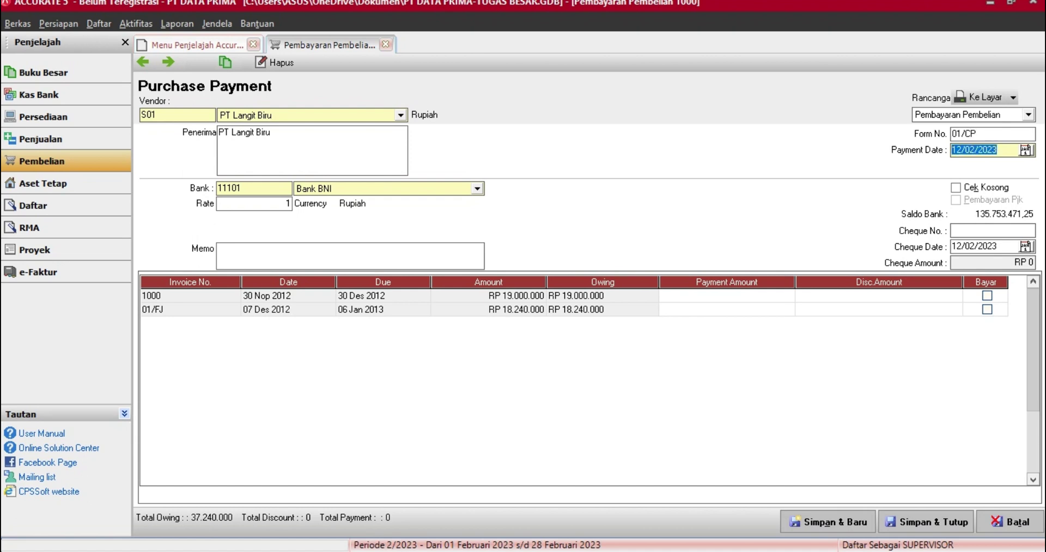
type("10/12/2012")
key("Return")
key("ctrl+c")
- Set the cheque date to 10/12/2012 and tick Bayar for invoice 1000's RP 19.000.000
double_click(996, 247)
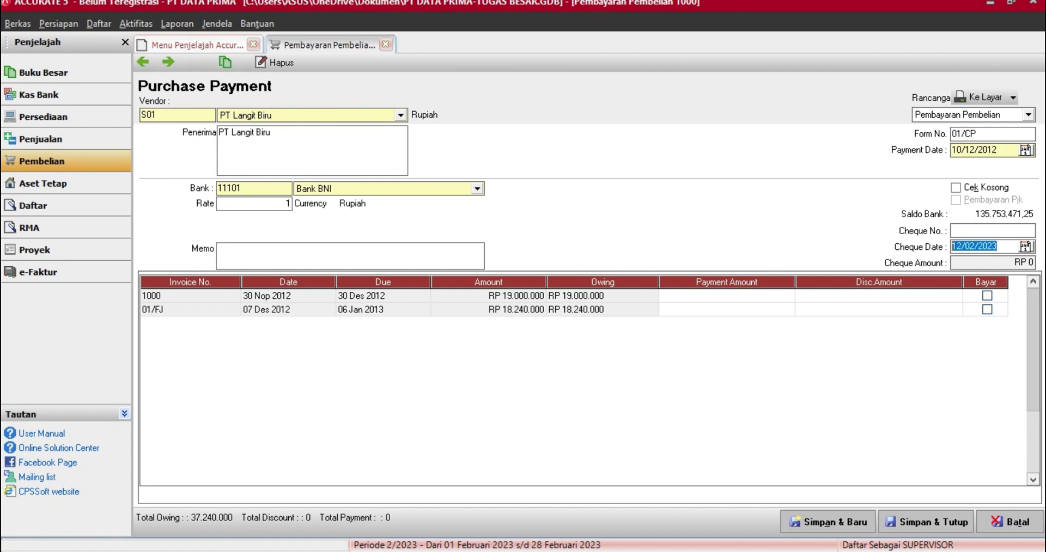
key("ctrl+v")
left_click(987, 296)
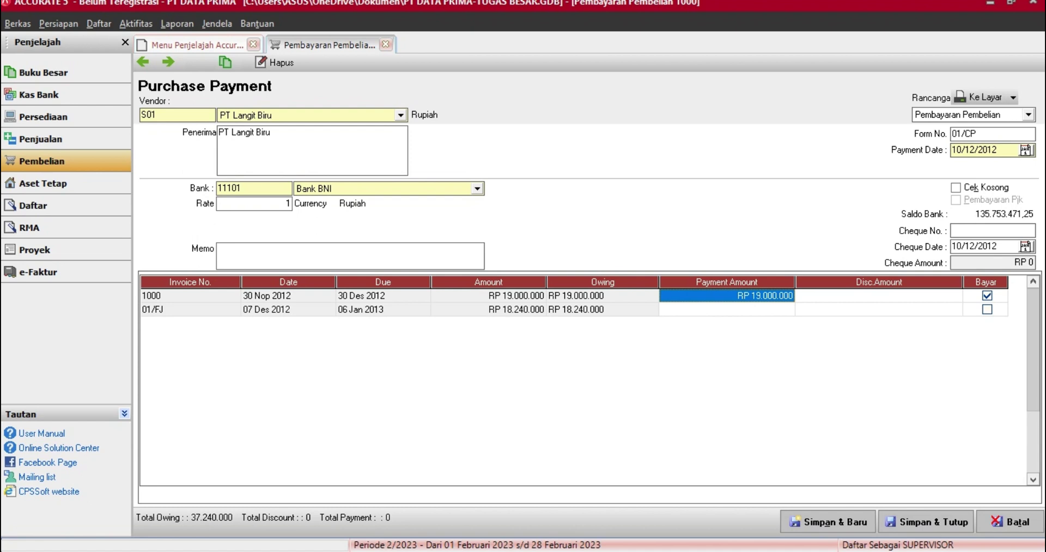
left_click(986, 296)
left_click(879, 295)
left_click(987, 296)
- Enter a 950.000 discount on invoice 1000 using the Harga Pokok Penjualan discount account
right_click(948, 298)
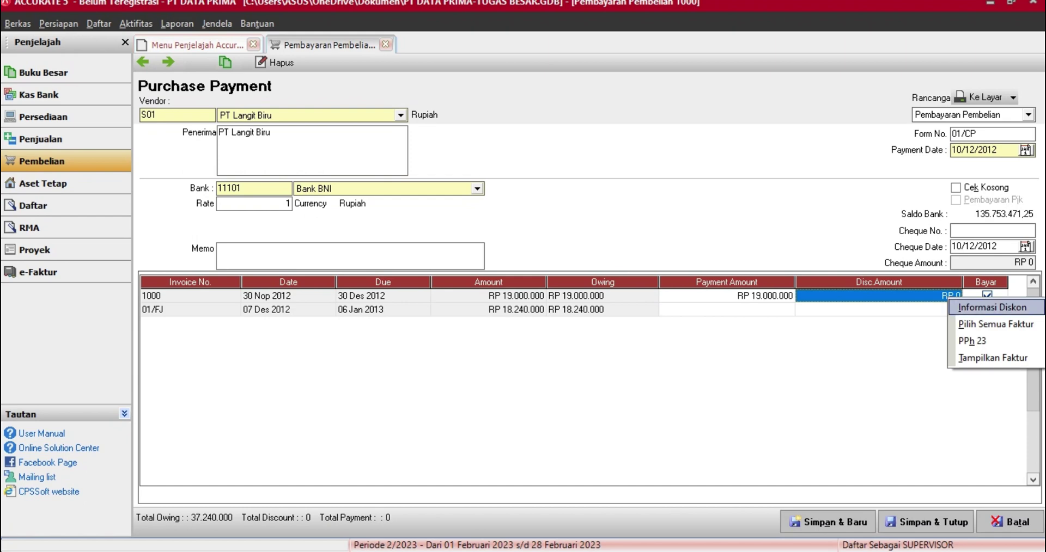
left_click(991, 307)
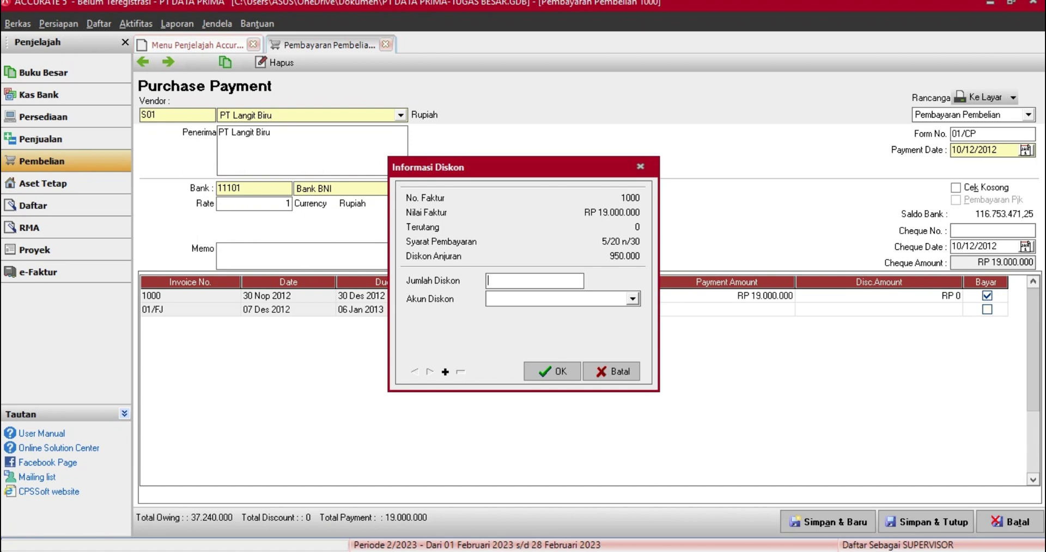
type("950000")
left_click(633, 299)
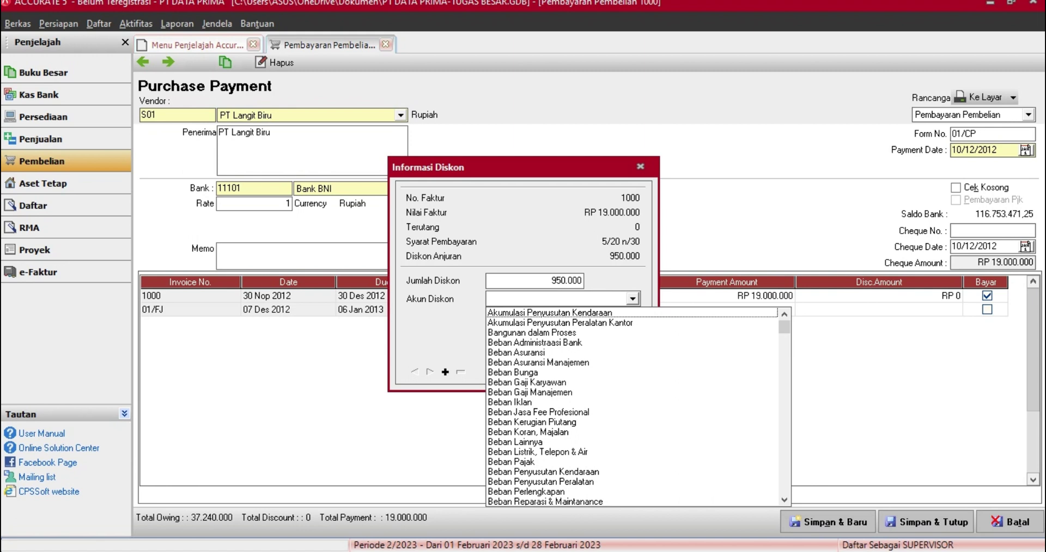
type("H")
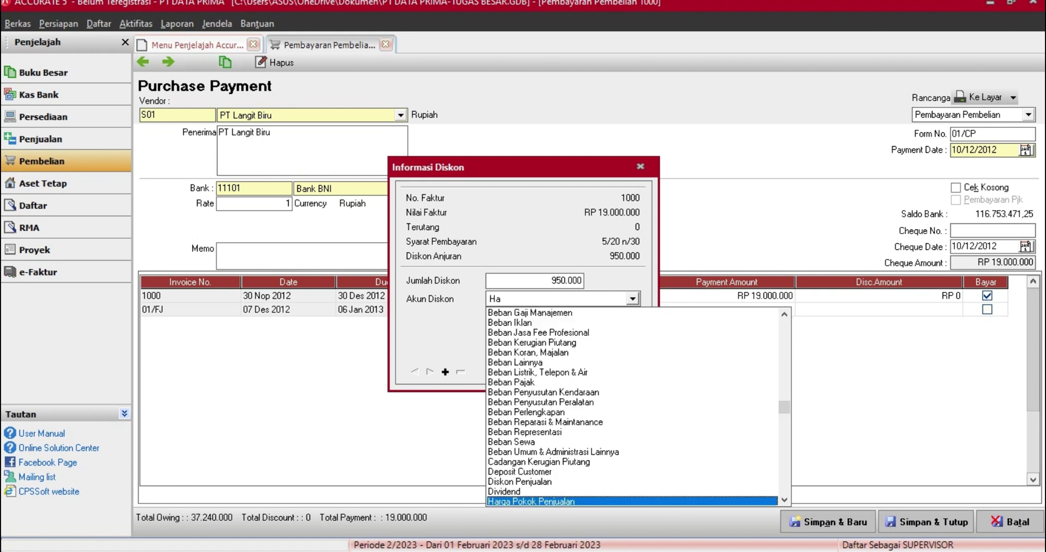
type("a")
key("Return")
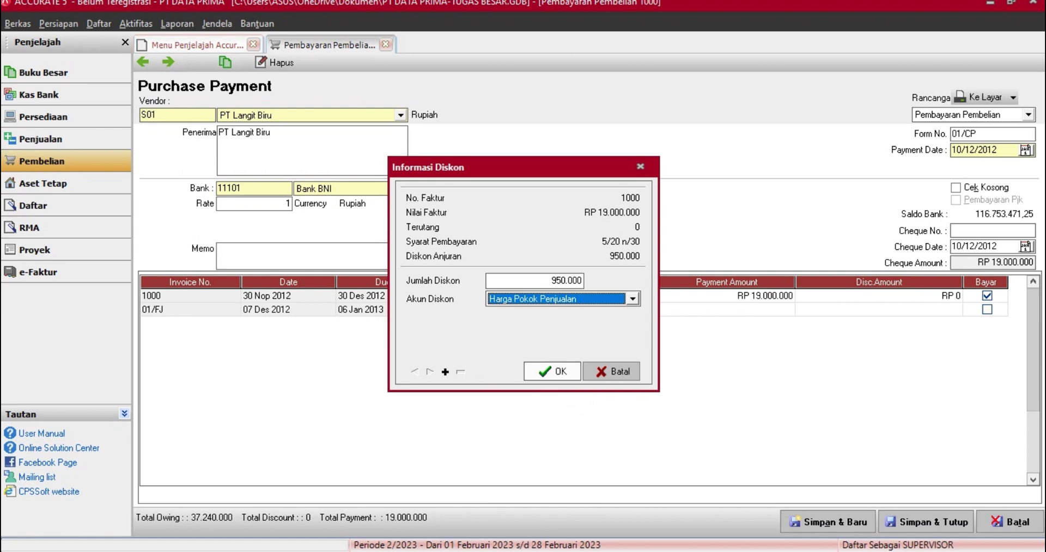
left_click(552, 371)
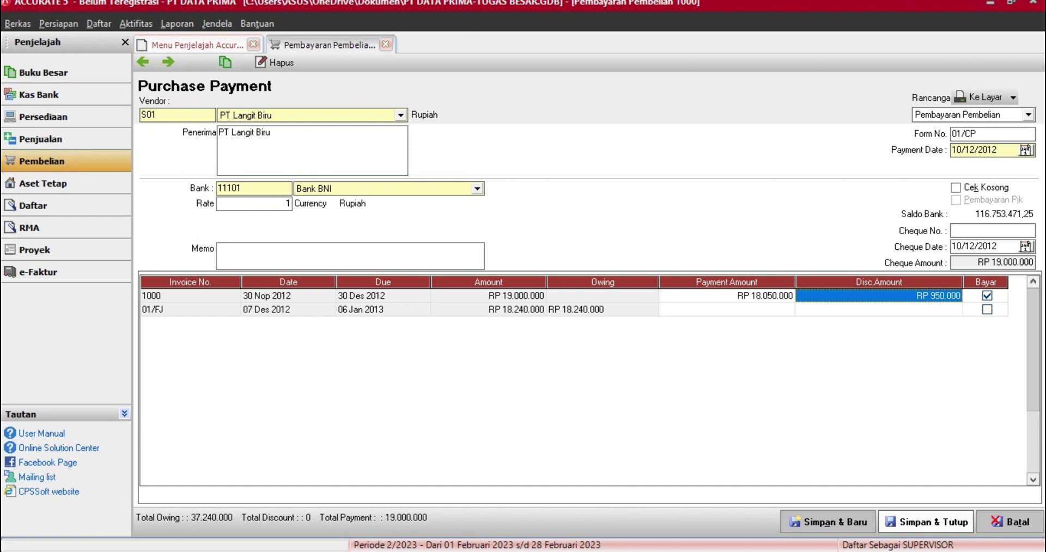
- Save and close purchase payment 01/CP, then return to the Penjualan overview
left_click(932, 522)
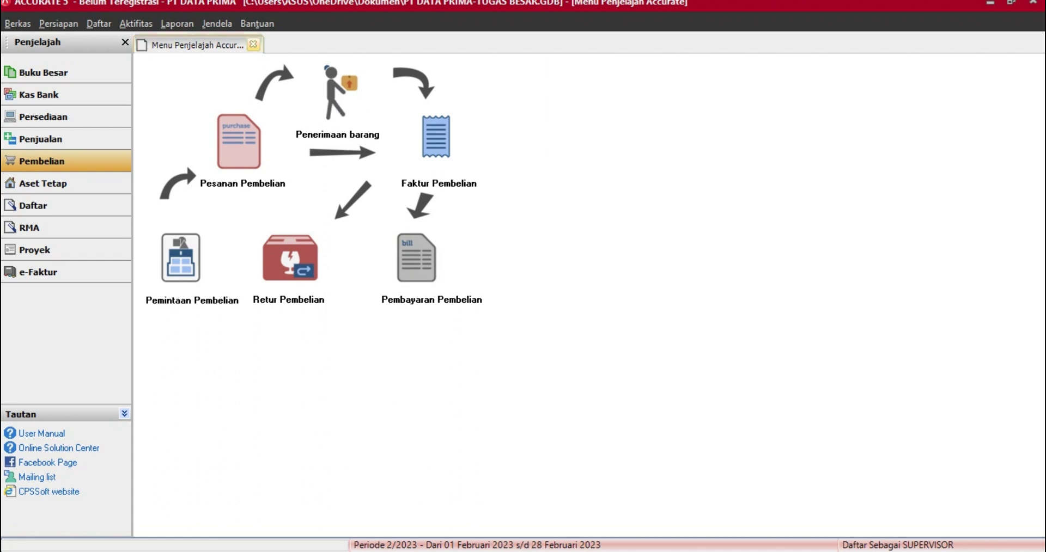
left_click(253, 44)
left_click(41, 139)
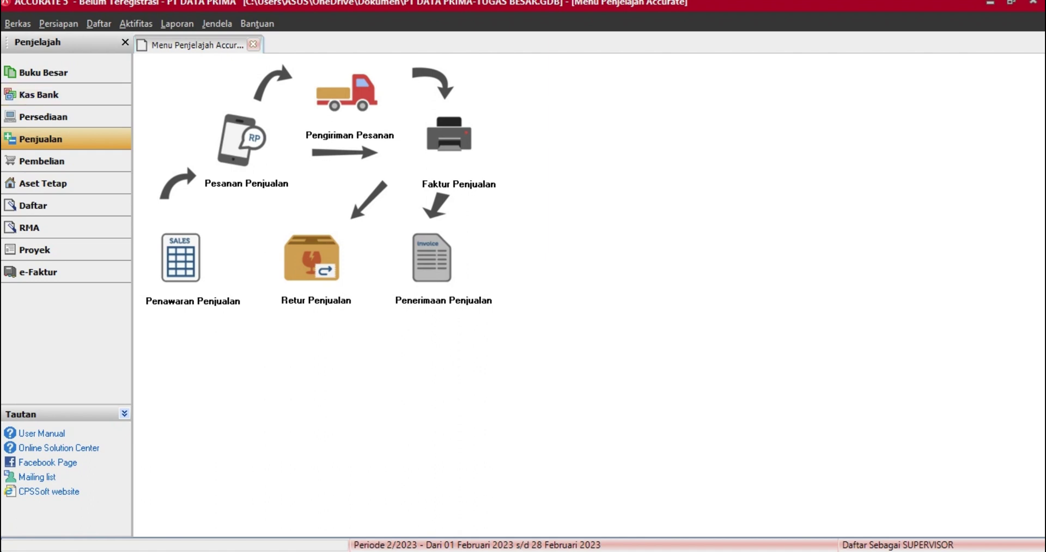
- Start a customer receipt from Grand Samudra Butik with payment and cheque dates 10/12/2012
left_click(431, 258)
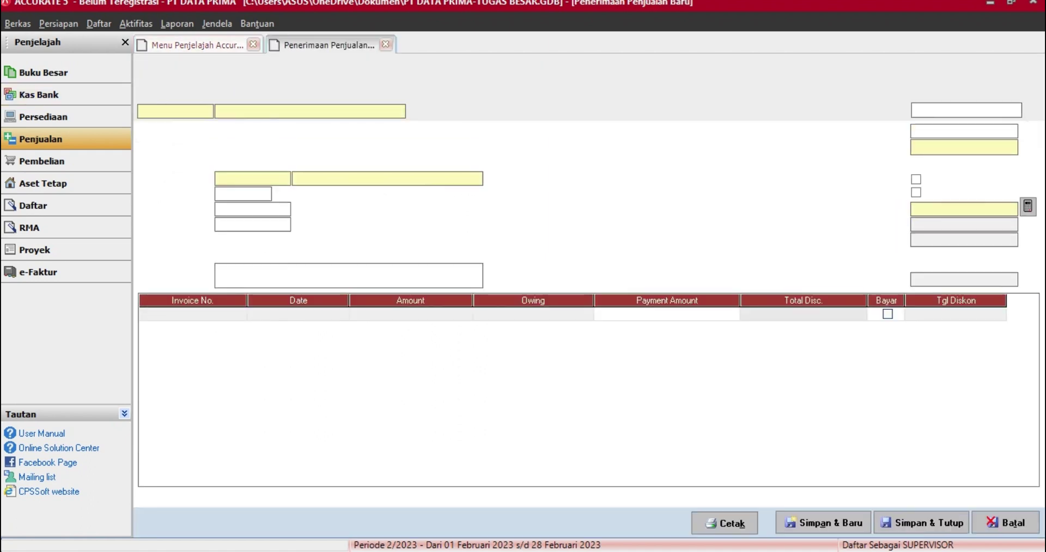
left_click(398, 111)
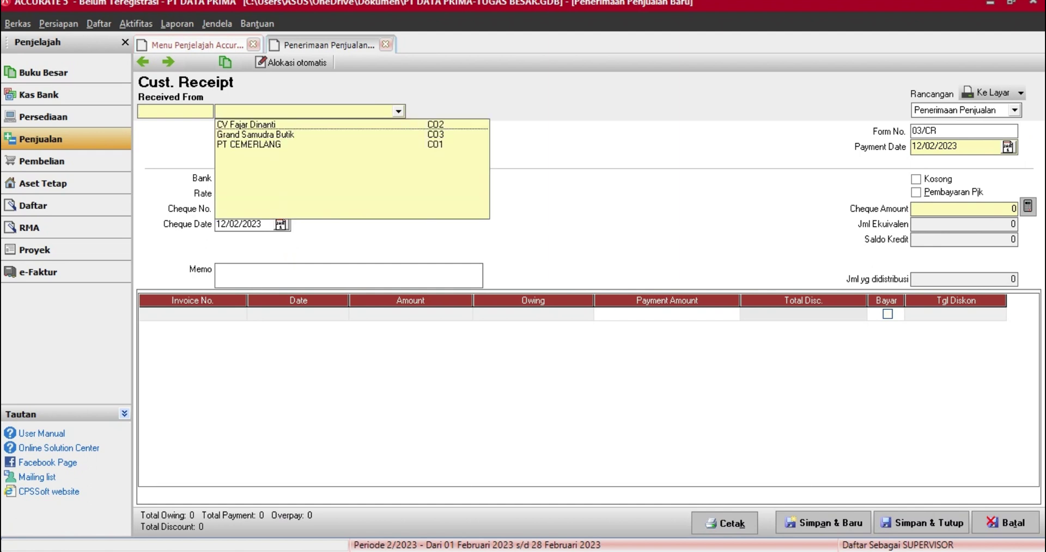
left_click(255, 134)
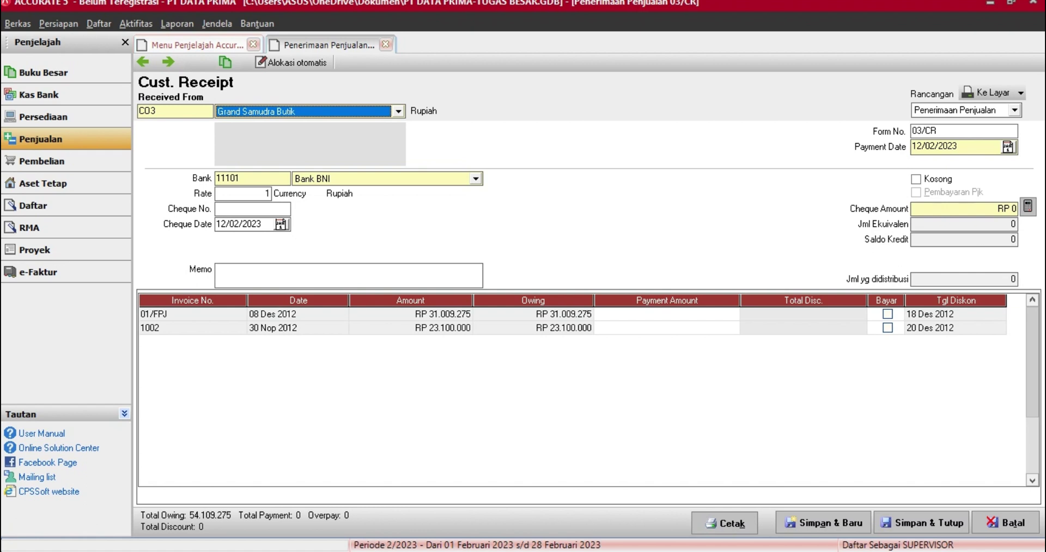
left_click(942, 130)
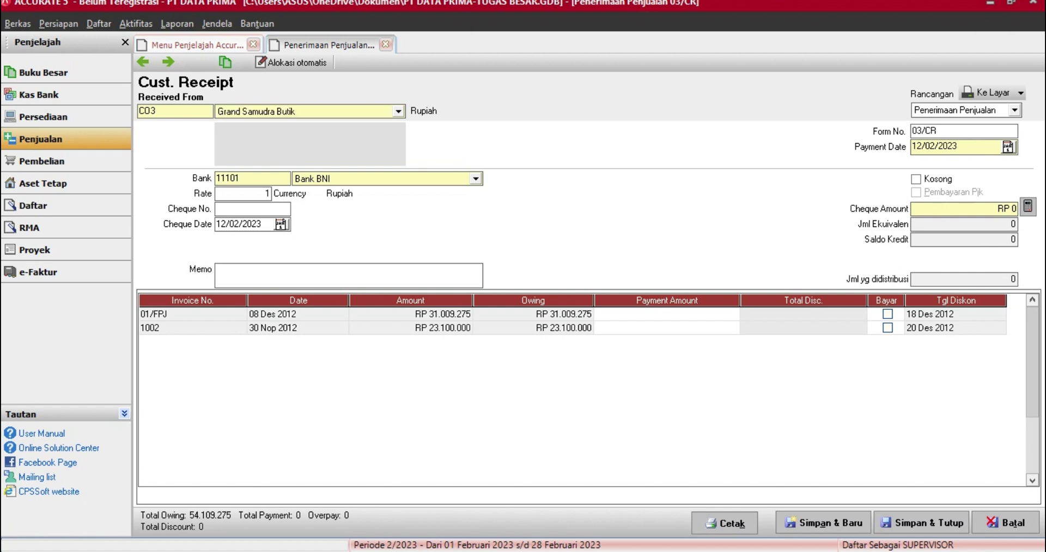
key("Tab")
type("10/12/2012")
key("shift+Home")
key("ctrl+c")
double_click(239, 225)
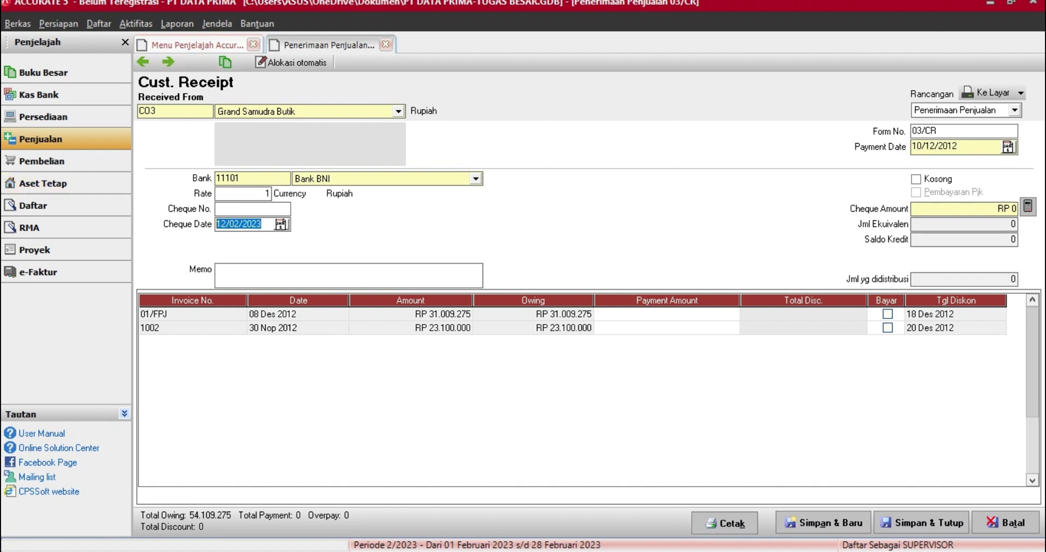
key("ctrl+v")
- Mark invoice 1002 for payment, check its discount details unchanged, and open invoice 1002
left_click(888, 327)
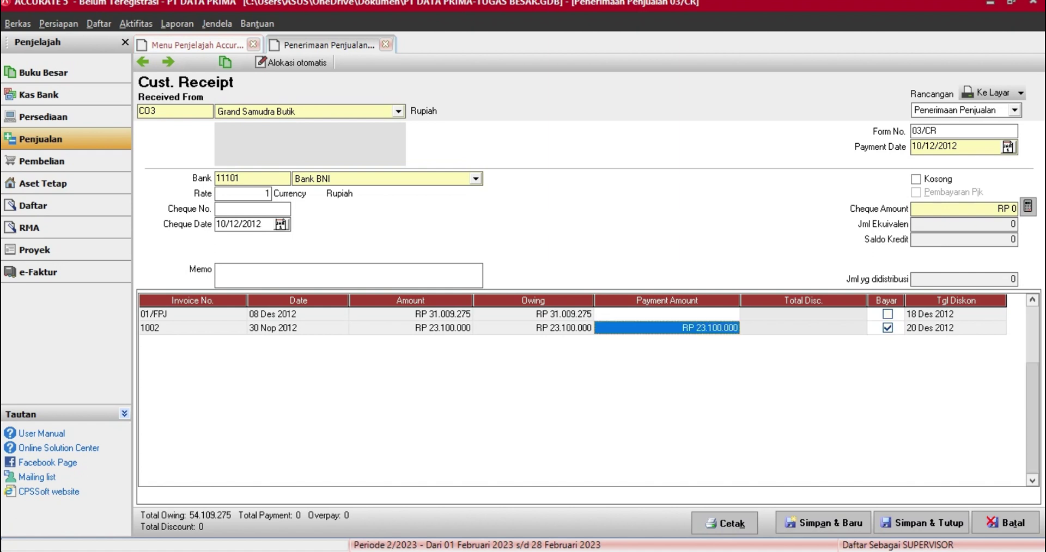
left_click(859, 329)
right_click(859, 331)
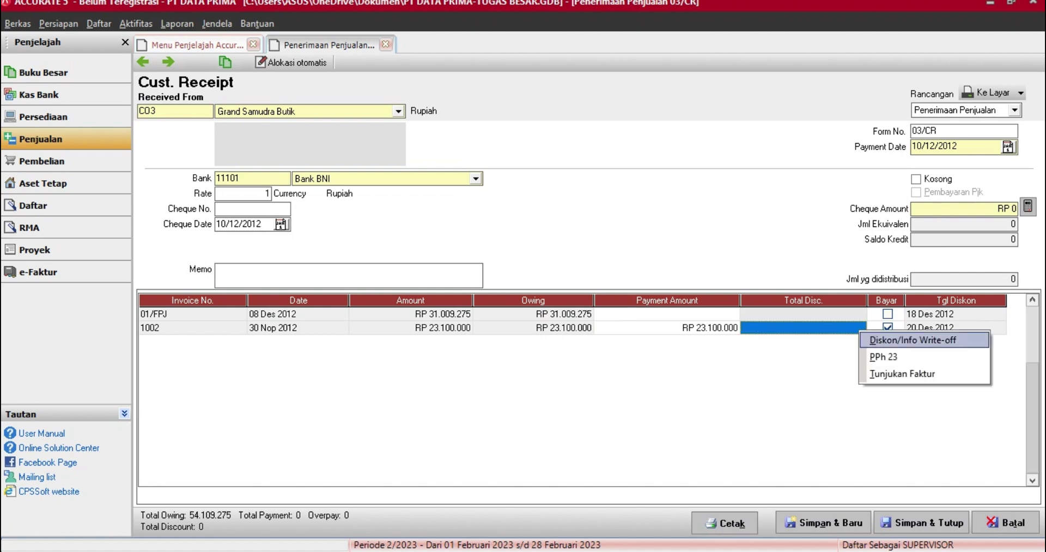
left_click(893, 340)
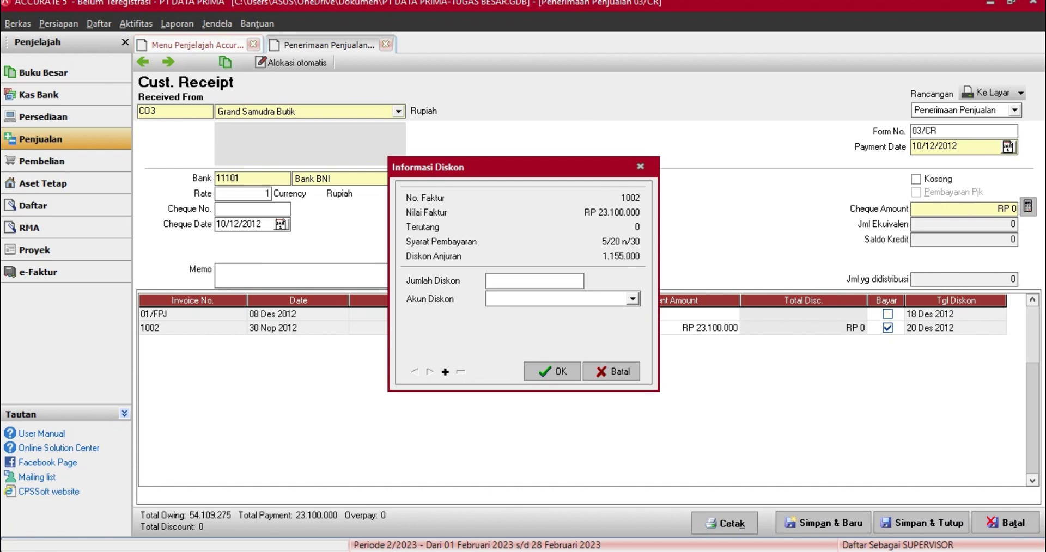
left_click(610, 371)
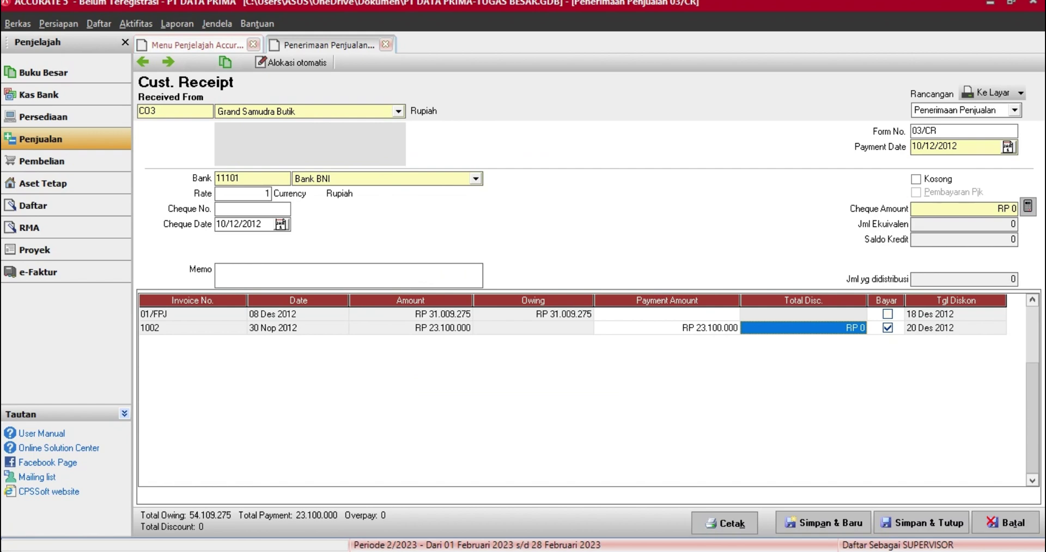
double_click(804, 328)
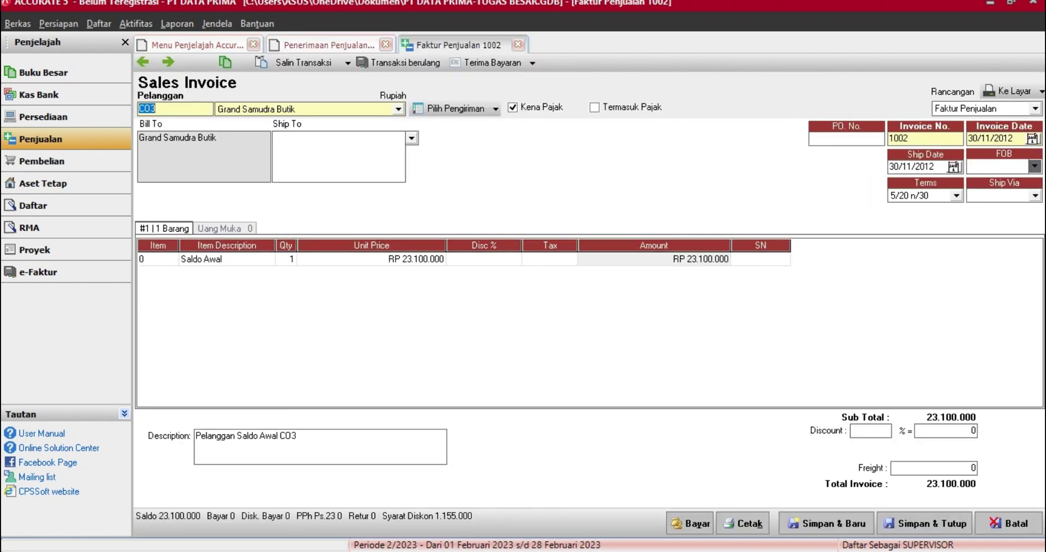
- Discard the unsaved receipt and set the invoice's terms to 2/10 n/30
left_click(385, 45)
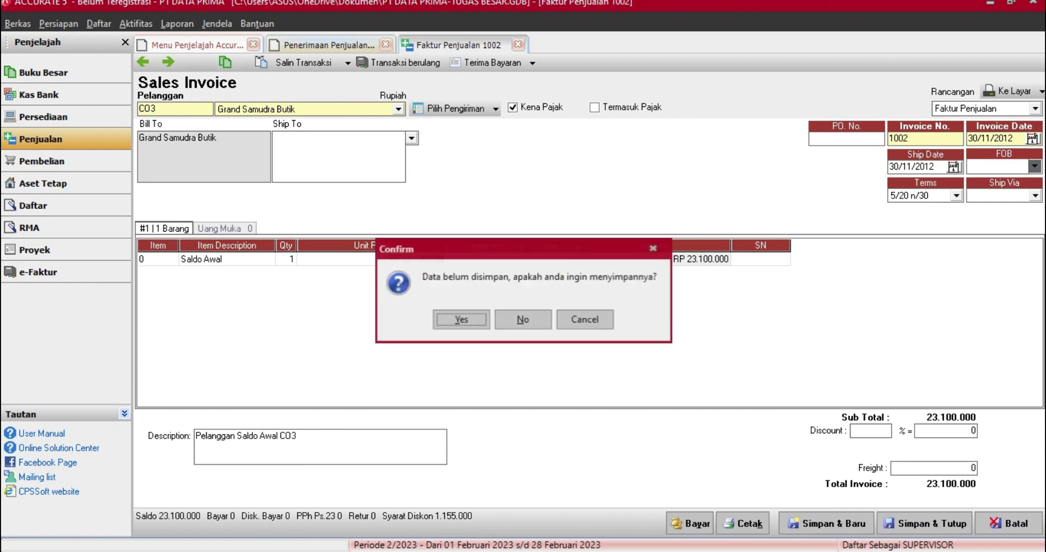
left_click(523, 319)
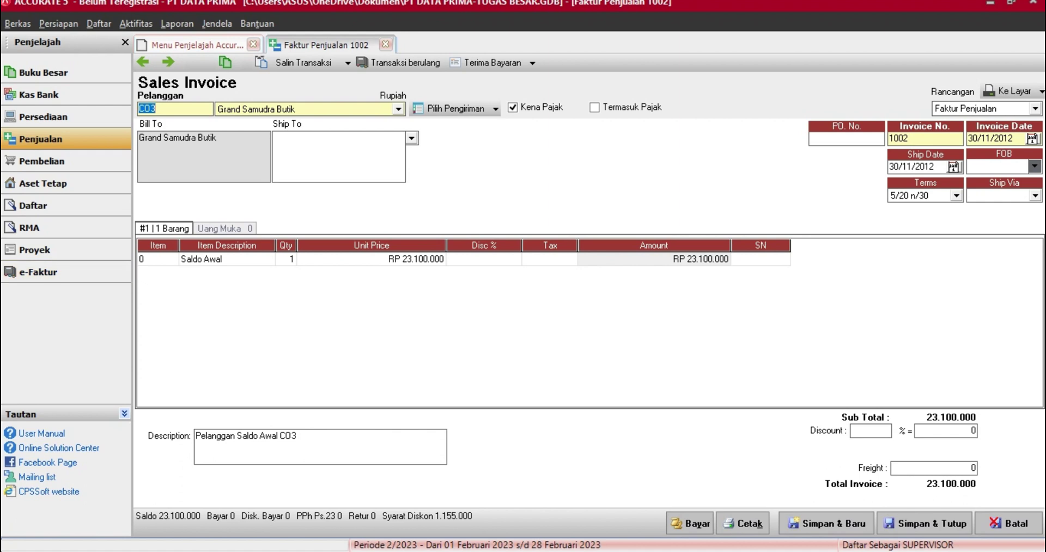
left_click(956, 196)
left_click(909, 229)
- Renumber the sales invoice to 10000 and save and close it
type("03")
type("/")
key("BackSpace")
key("BackSpace")
key("BackSpace")
type("10000")
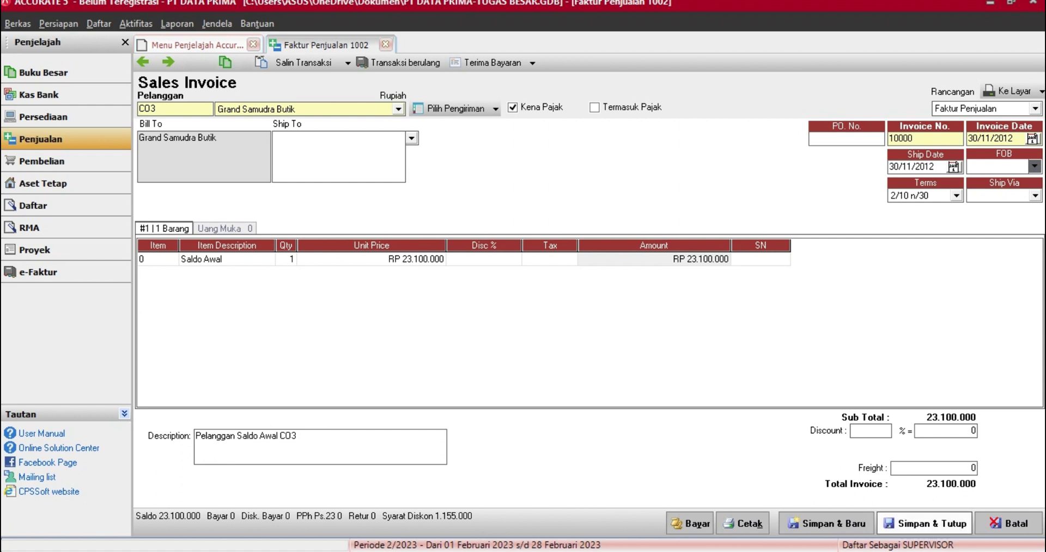
left_click(925, 523)
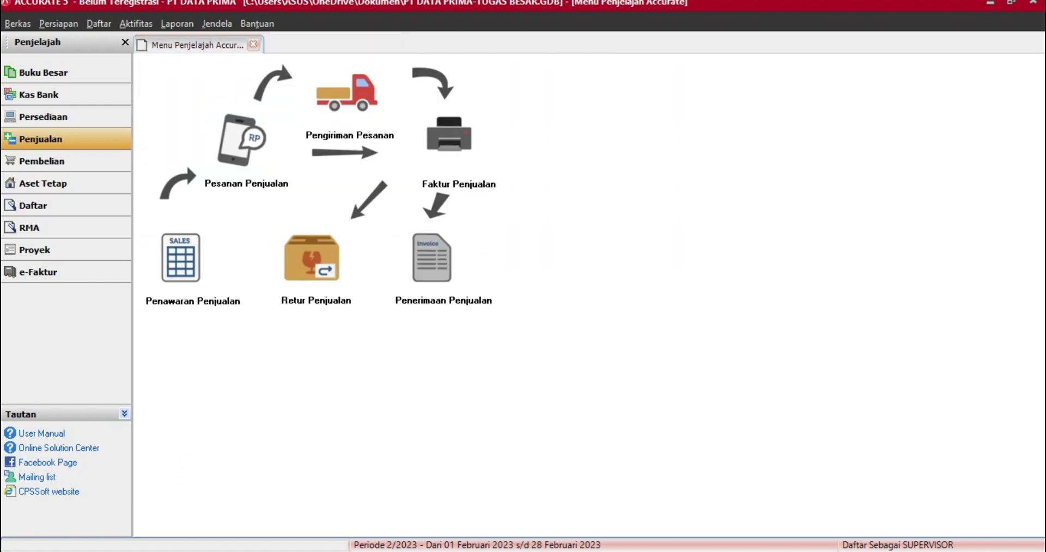
- Start a customer receipt from Grand Samudra Butik and mark invoice 10000 for payment
left_click(432, 257)
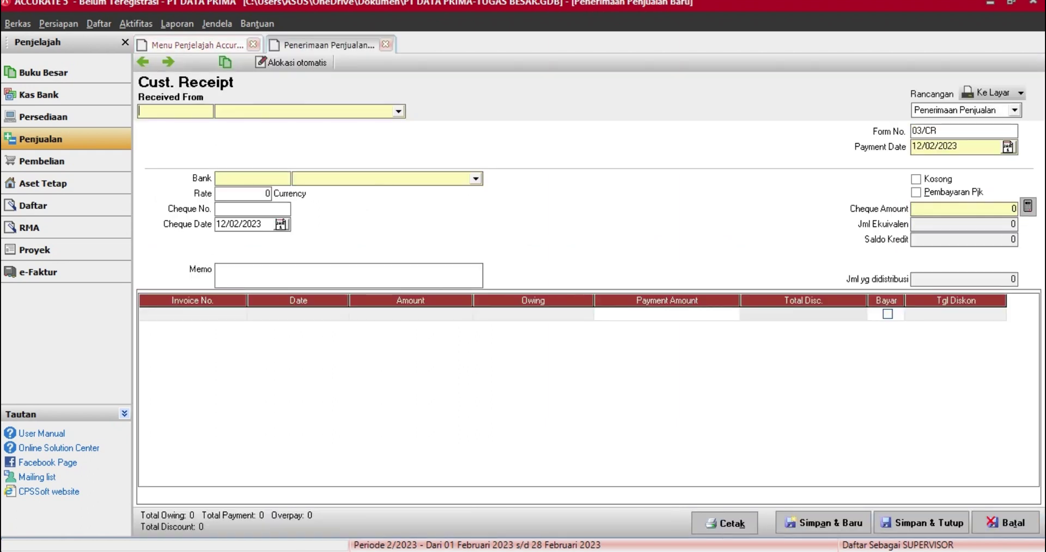
left_click(398, 111)
left_click(272, 134)
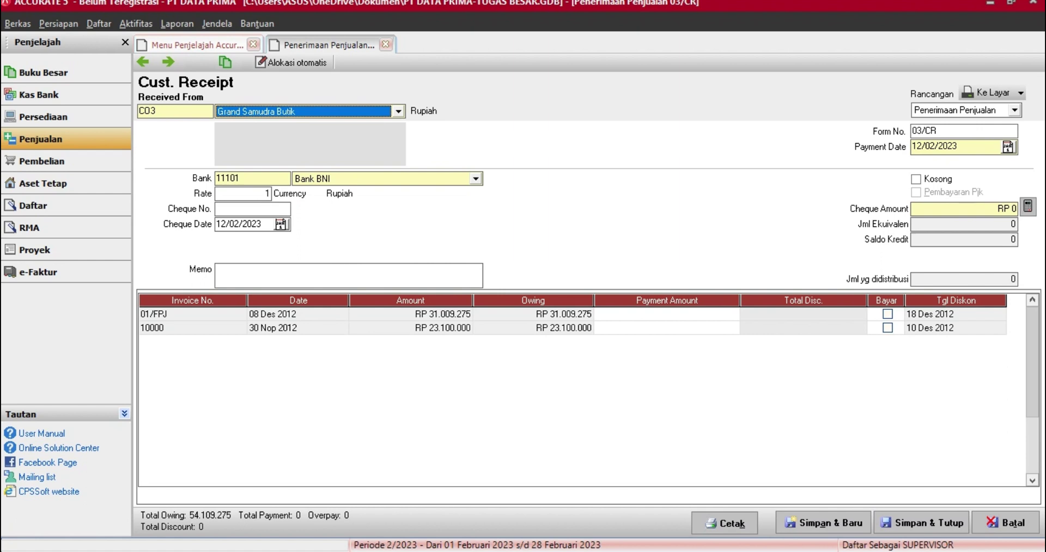
left_click(887, 328)
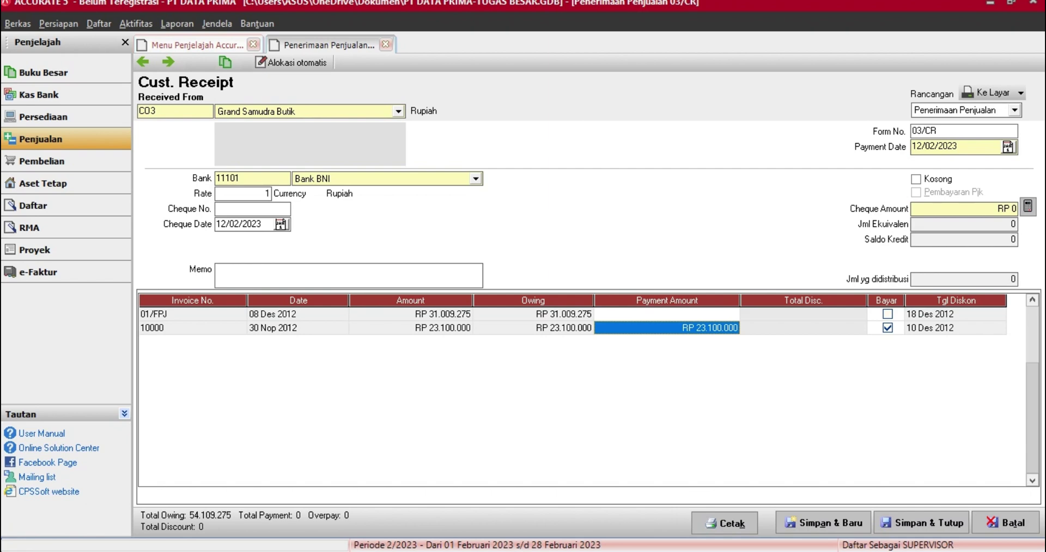
- Check invoice 10000's discount details twice, leaving it without a discount
left_click(803, 327)
right_click(858, 324)
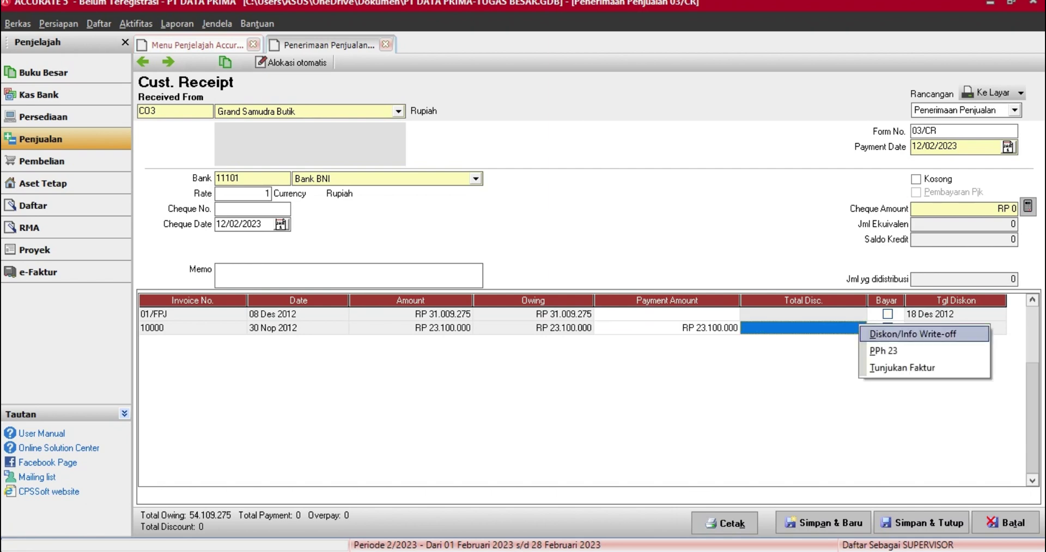
key("Return")
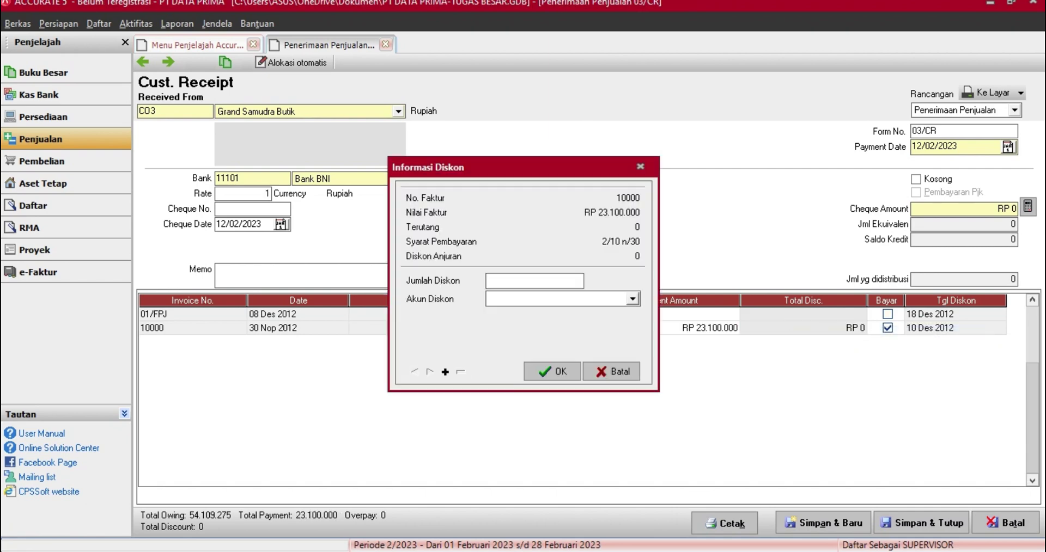
left_click(611, 371)
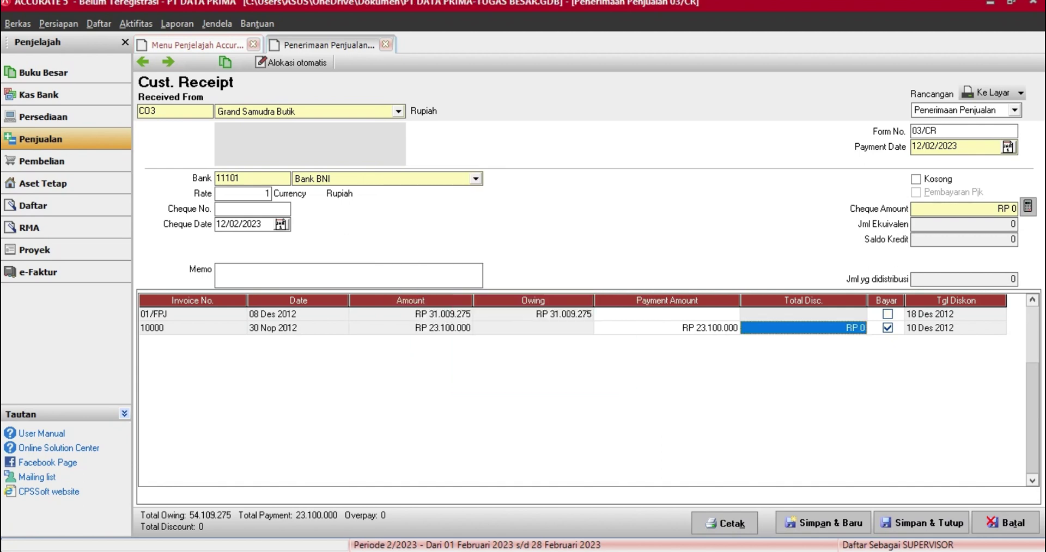
right_click(859, 328)
key("Down")
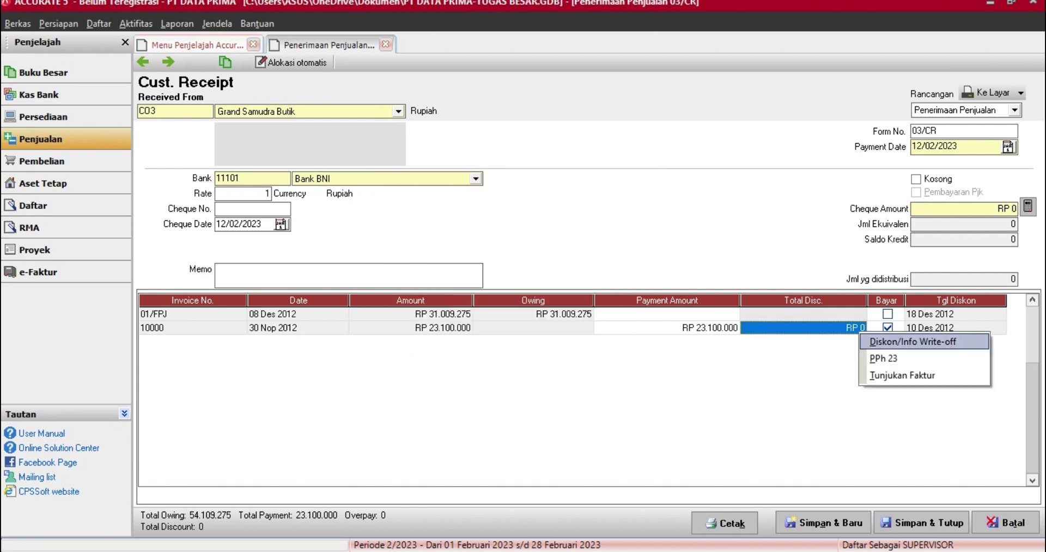
key("Return")
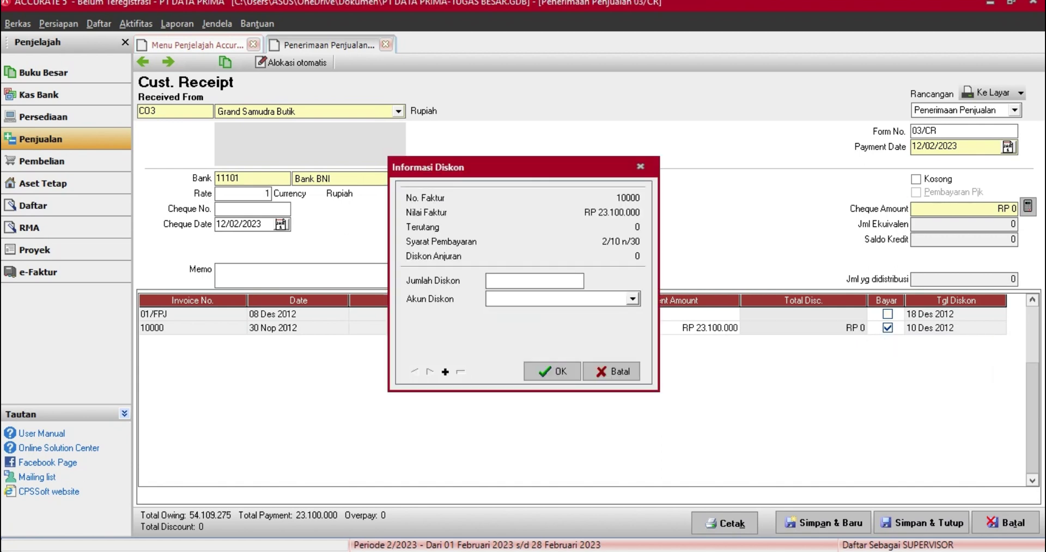
left_click(611, 371)
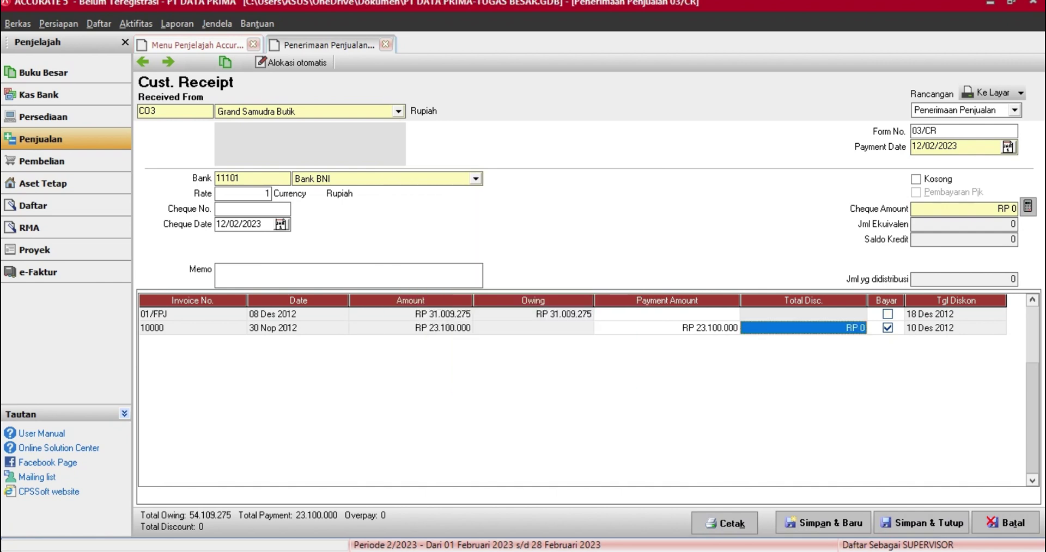
double_click(935, 147)
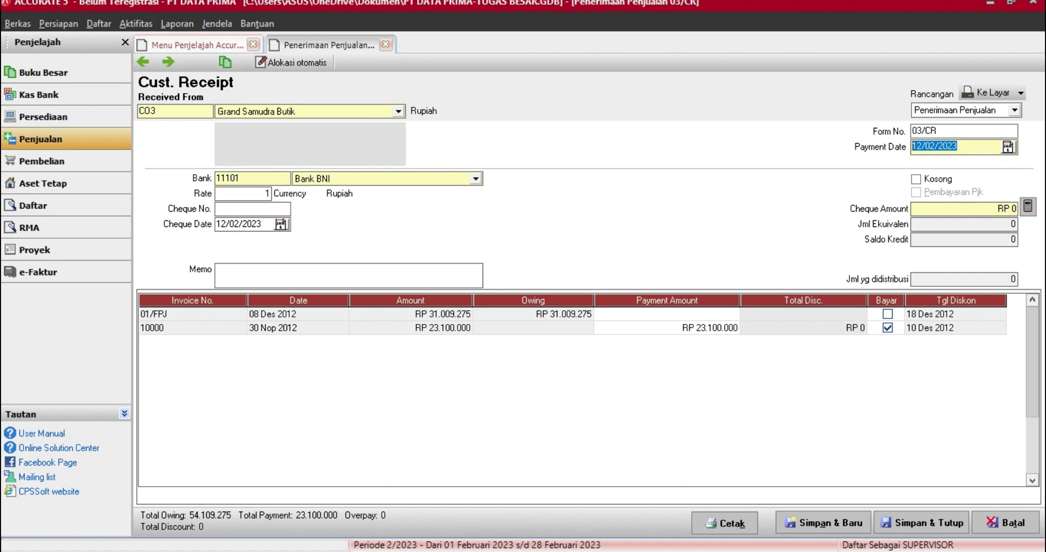
- Set the payment and cheque dates to 10/12/2012 and re-mark invoice 10000 for payment
type("10/12/2012")
key("Return")
key("ctrl+c")
left_click_drag(262, 225, 215, 224)
key("ctrl+v")
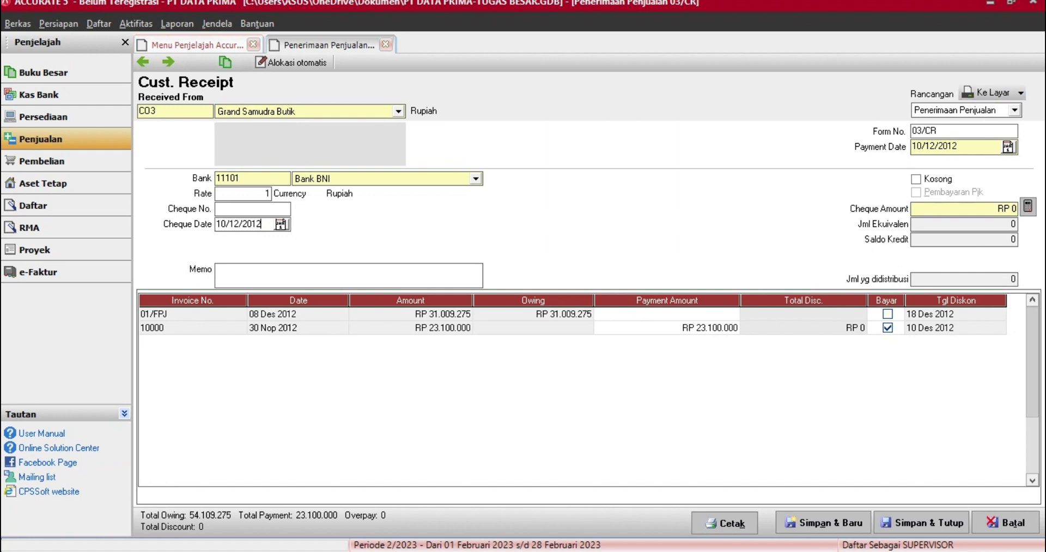
left_click(887, 328)
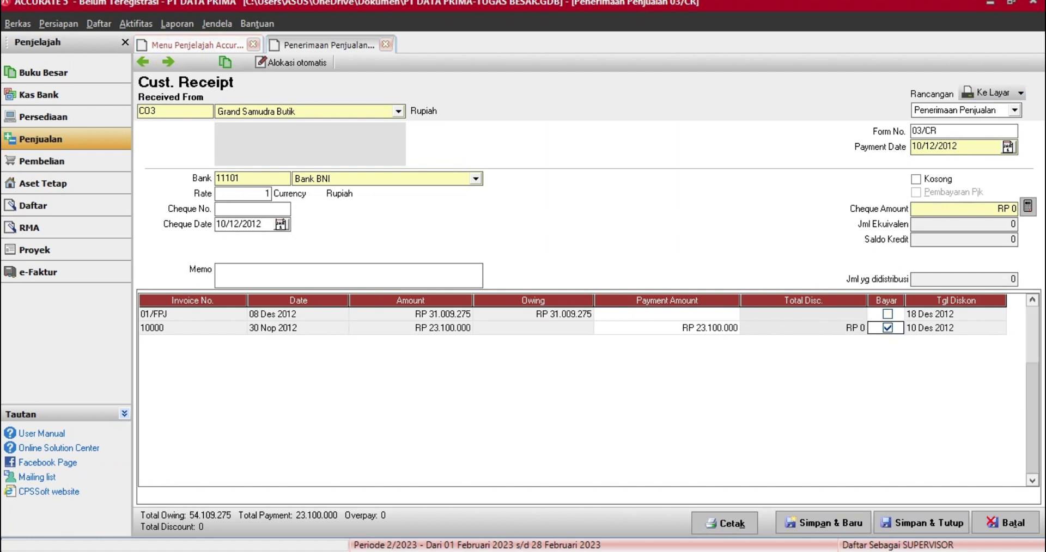
left_click(887, 328)
- Give invoice 10000 a 462.000 discount to Harga Pokok Penjualan, receive RP 22.638.000, and save
left_click(857, 328)
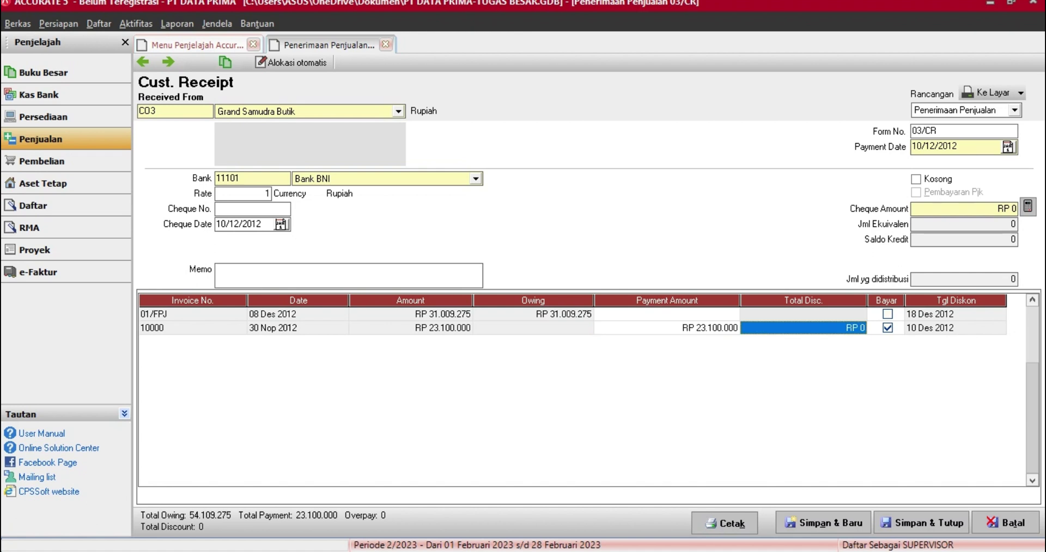
right_click(857, 328)
left_click(893, 335)
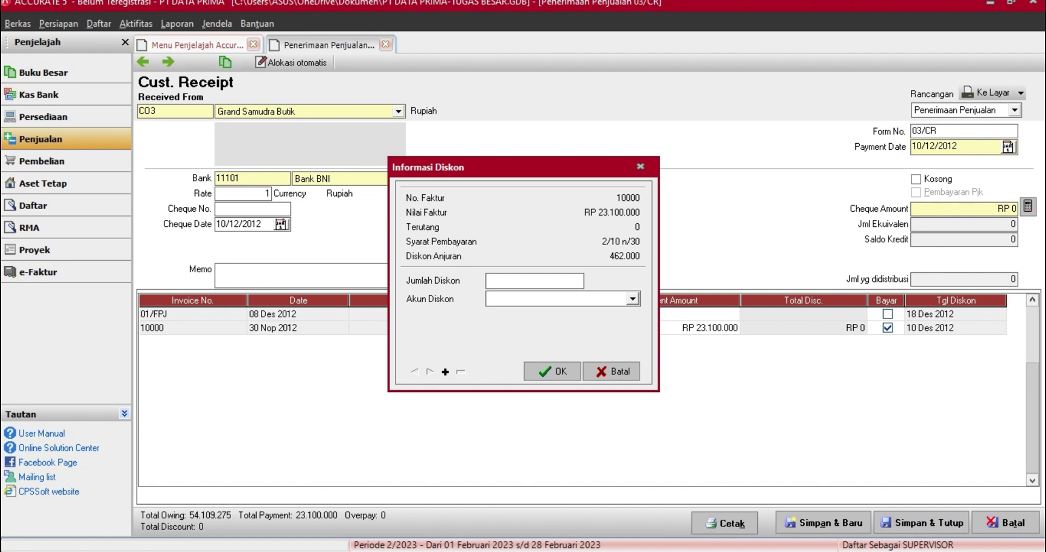
type("462000")
left_click(632, 299)
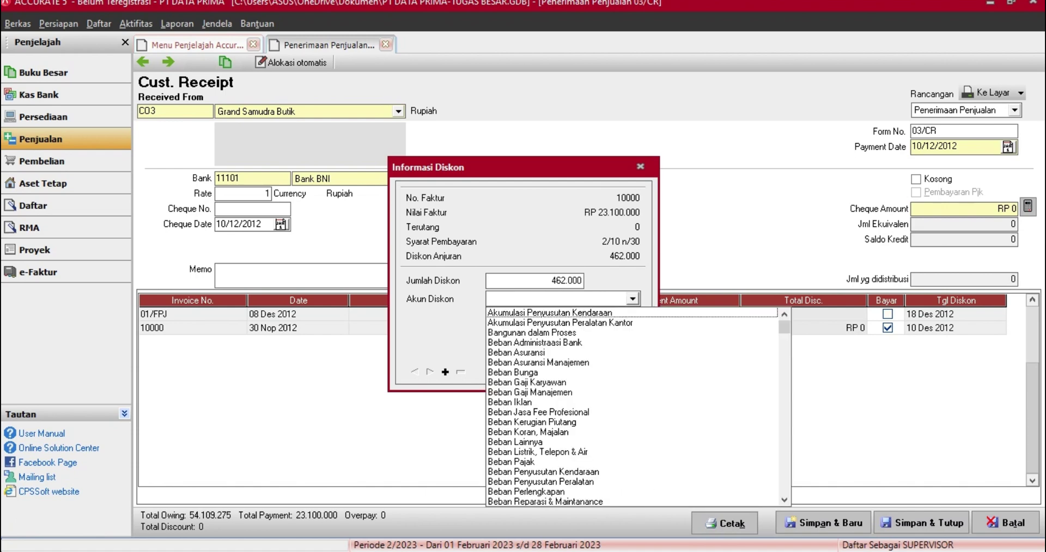
type("Har")
key("Return")
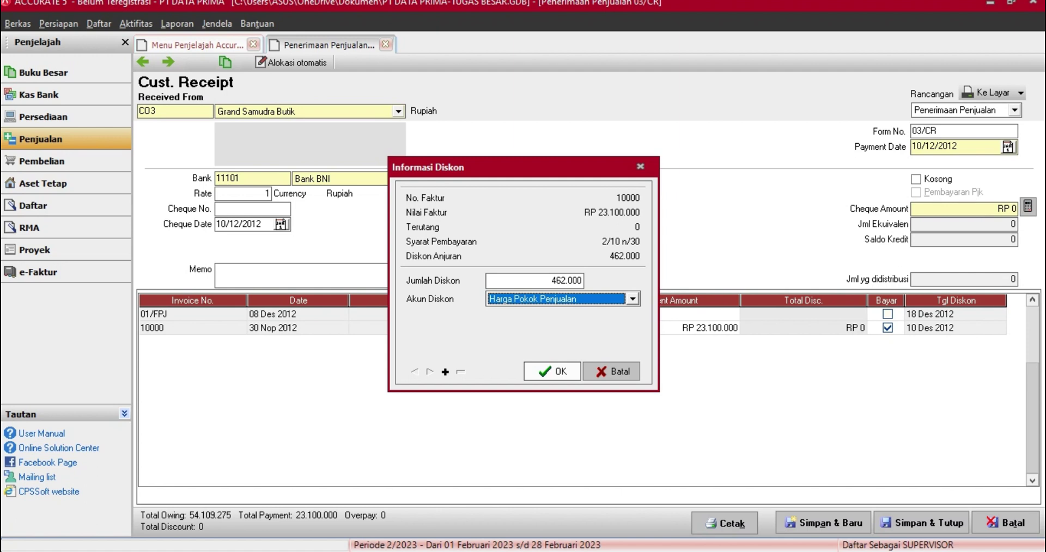
left_click(551, 372)
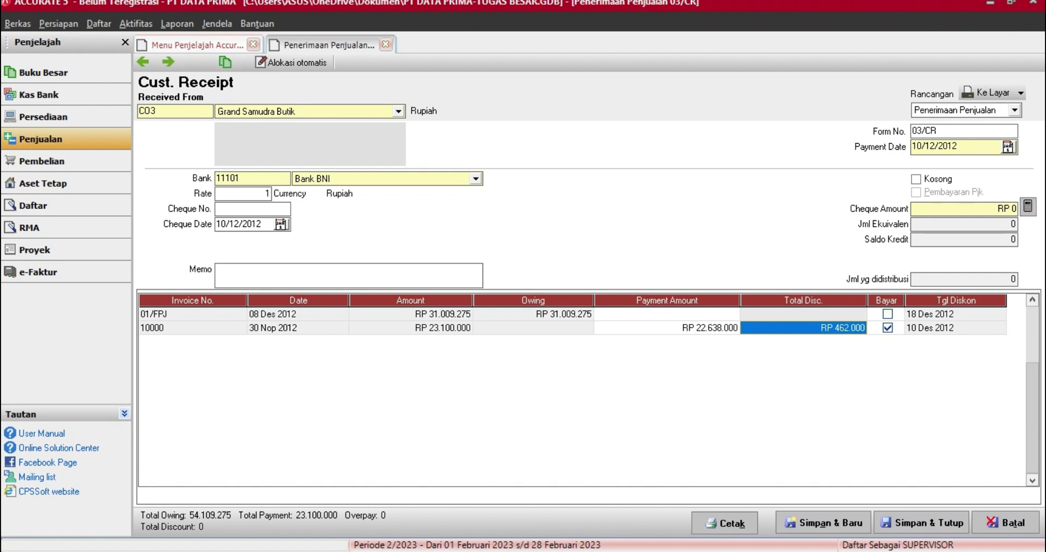
left_click(1027, 206)
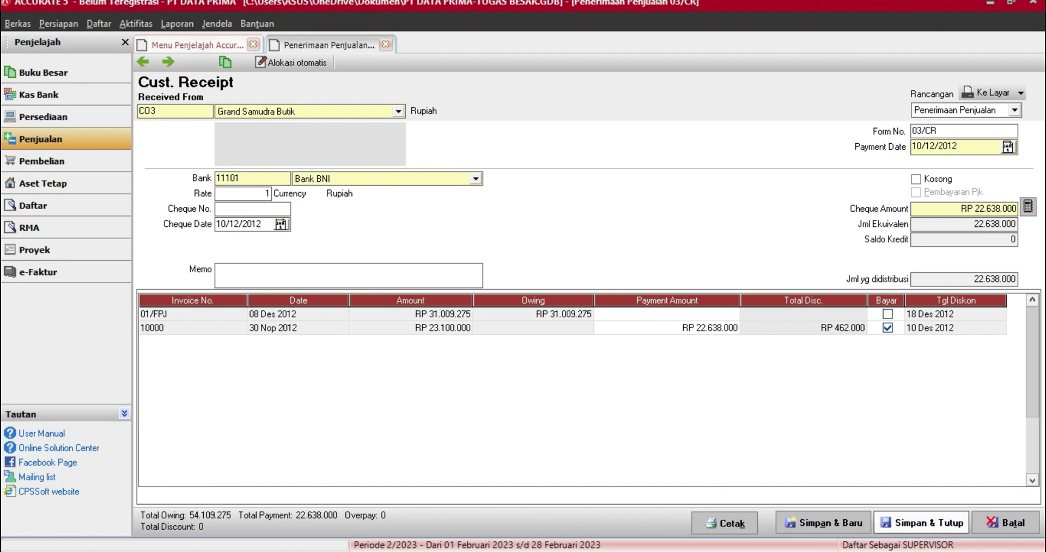
left_click(920, 523)
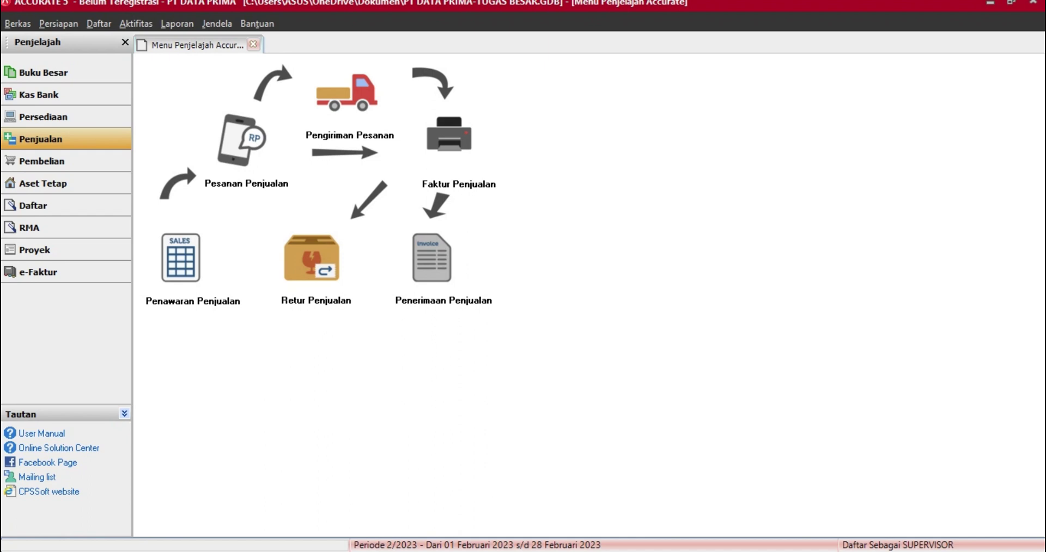
- Start a new Other Deposit from Aktifitas > Kas & Bank > Penerimaan, depositing to Bank BNI
left_click(135, 24)
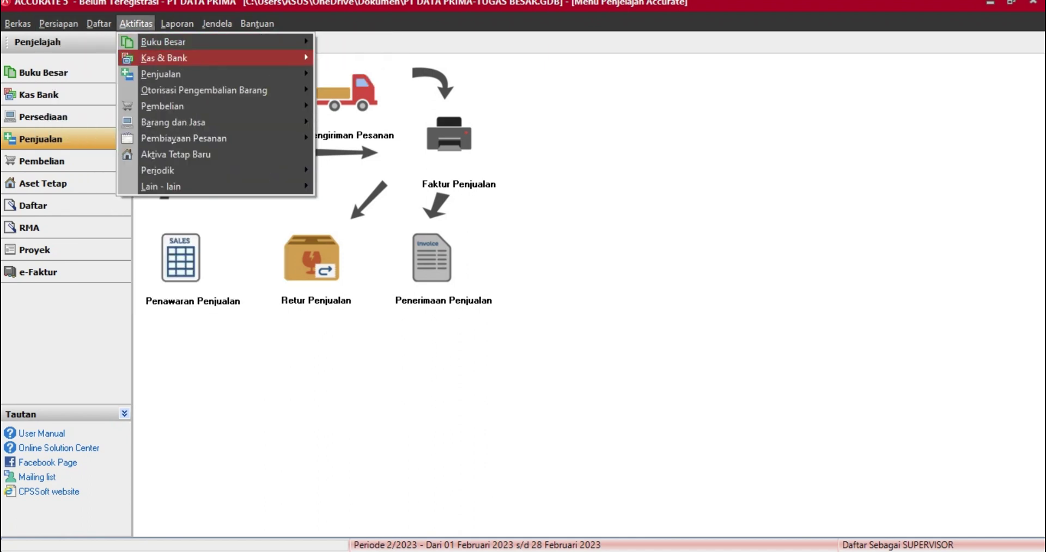
mouse_move(218, 58)
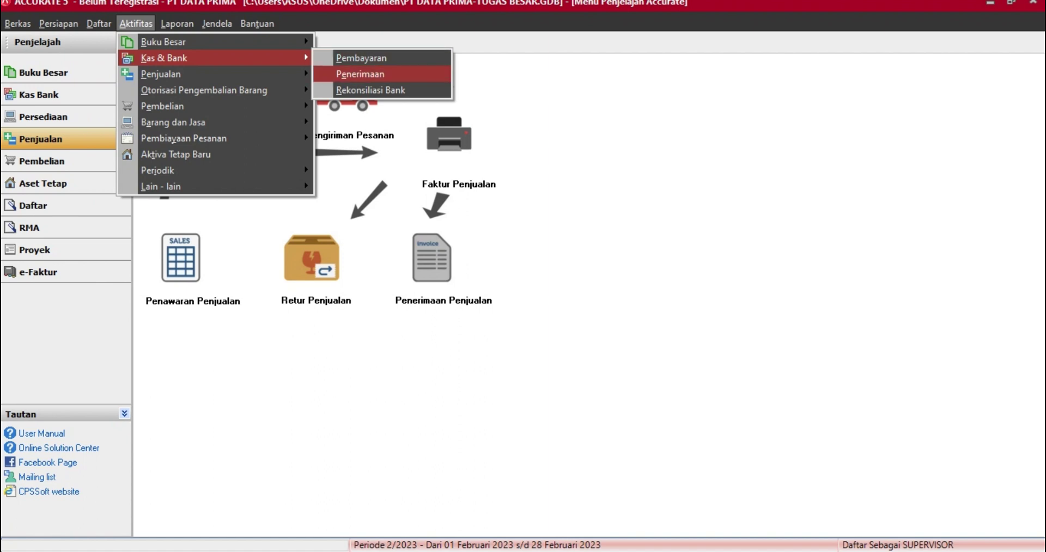
left_click(360, 73)
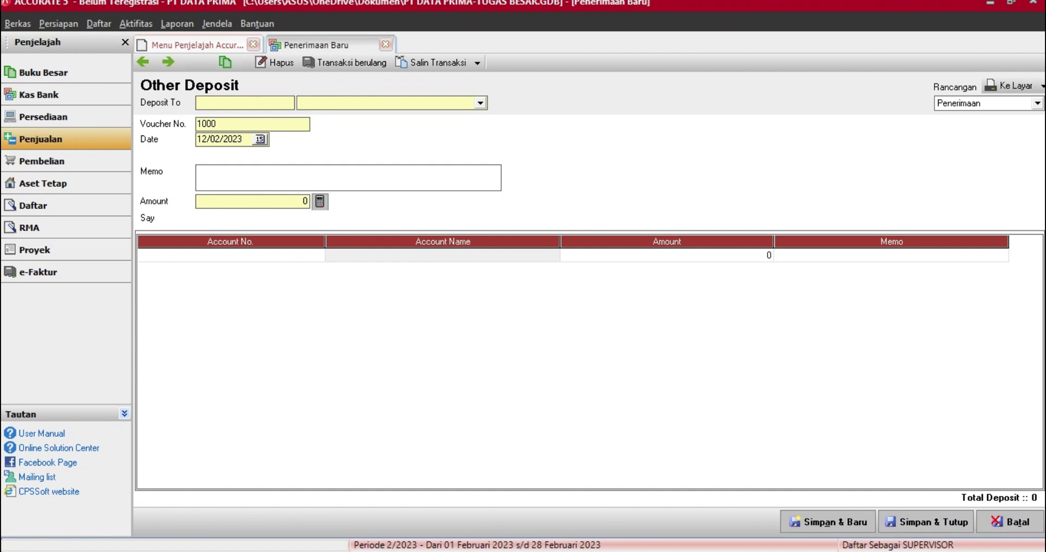
left_click(480, 103)
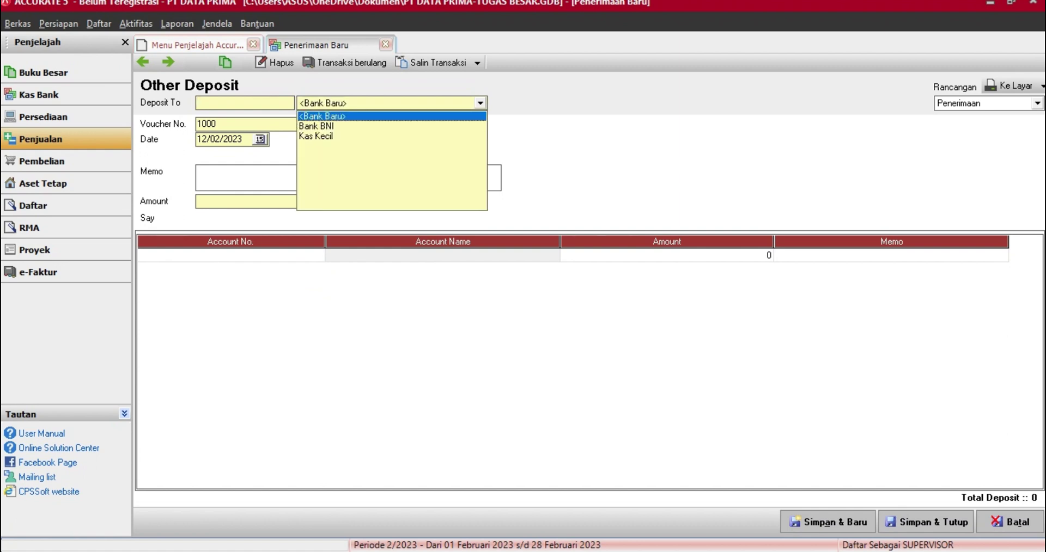
left_click(338, 125)
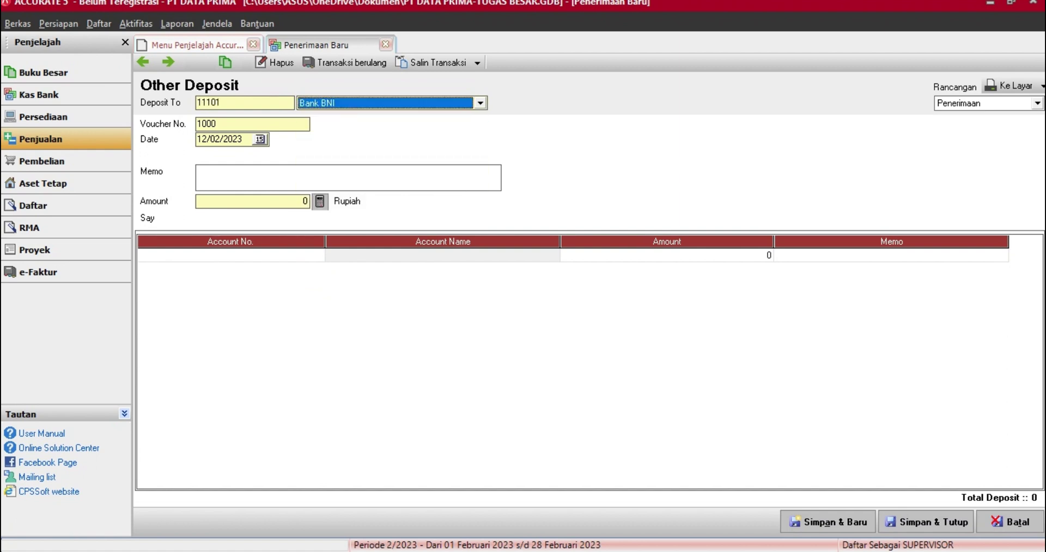
left_click(206, 123)
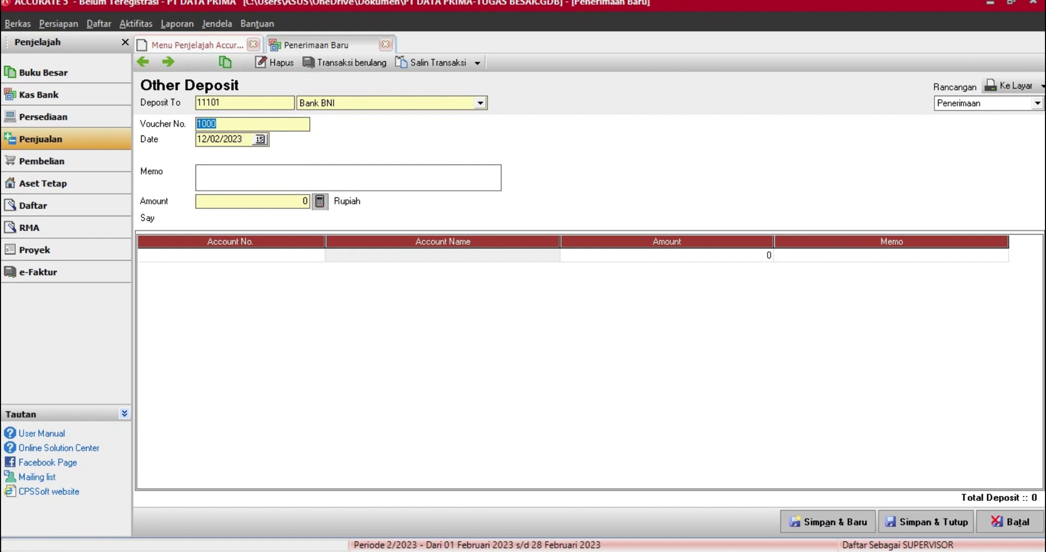
- Set the deposit's voucher number to 04/CR and its date to 11/12/2012
type("0")
type("4")
type(",cr")
key("BackSpace")
key("BackSpace")
key("BackSpace")
type("/CR")
left_click(240, 139)
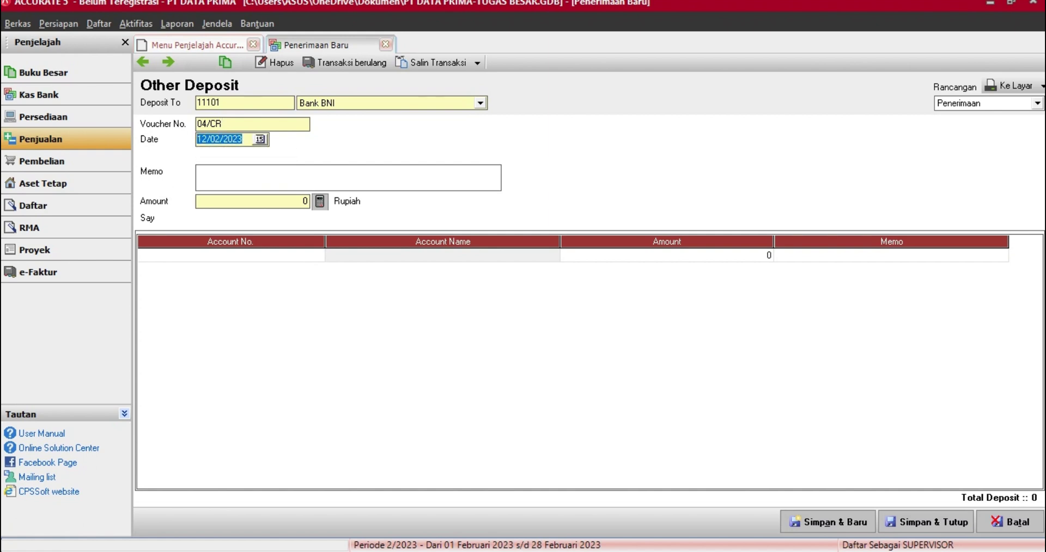
type("11/12/2012")
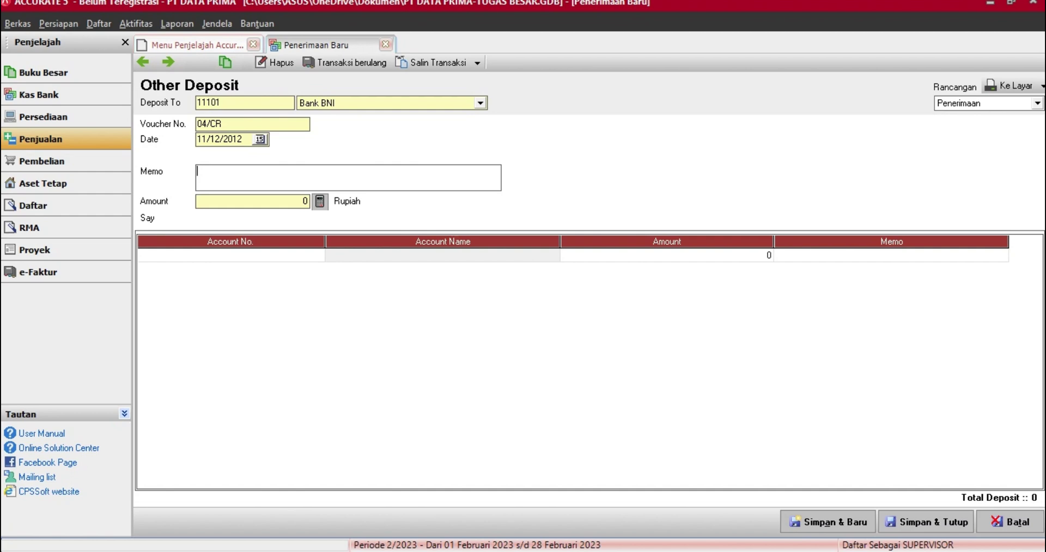
- Enter the down-payment memo for CV FAJAR DINANTI and a deposit amount of 9.350.000
type("PENERIMAAN UANG MUKA")
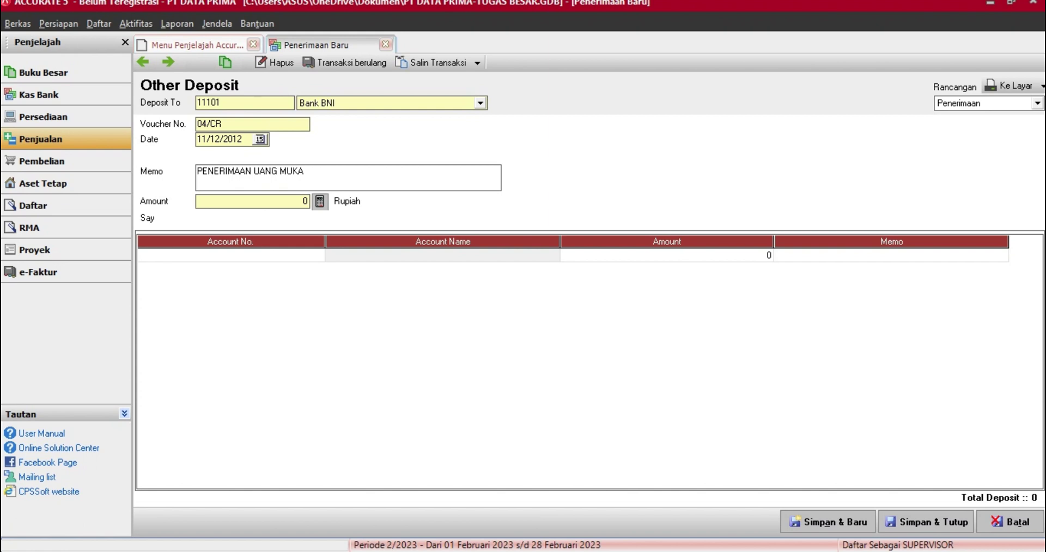
type(" [ENJUALAN CV FAJAR DINANTI")
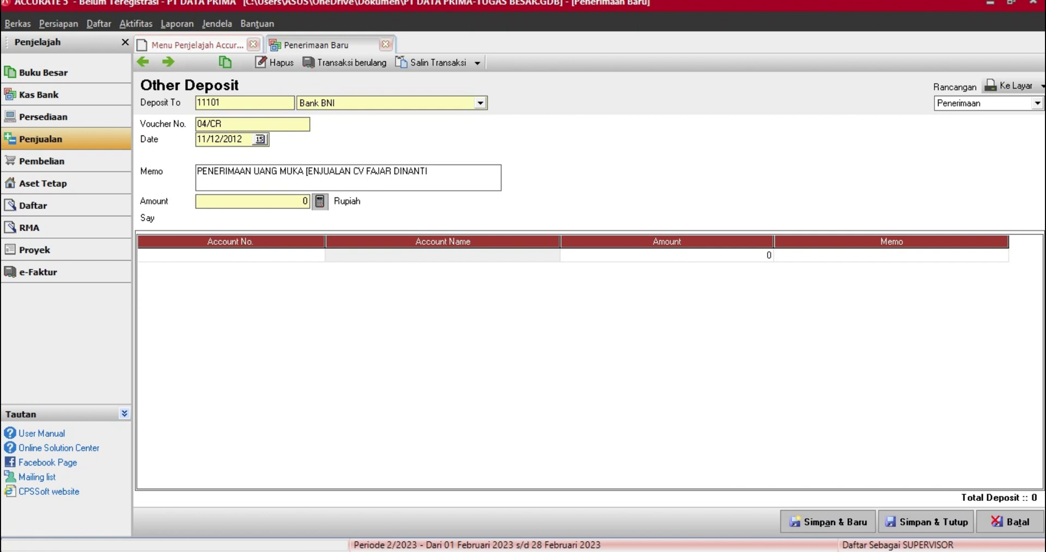
left_click(252, 201)
type("9350000")
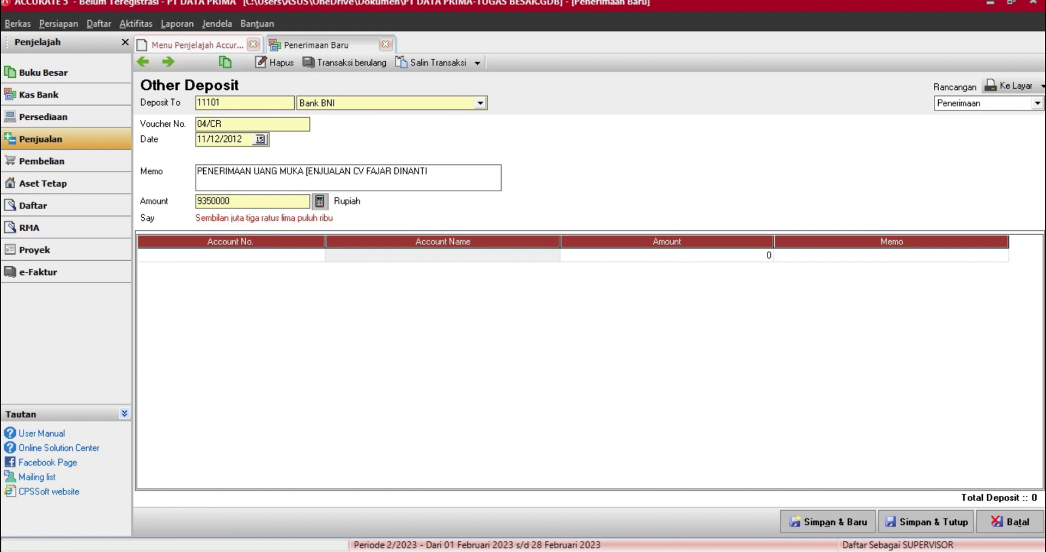
key("Tab")
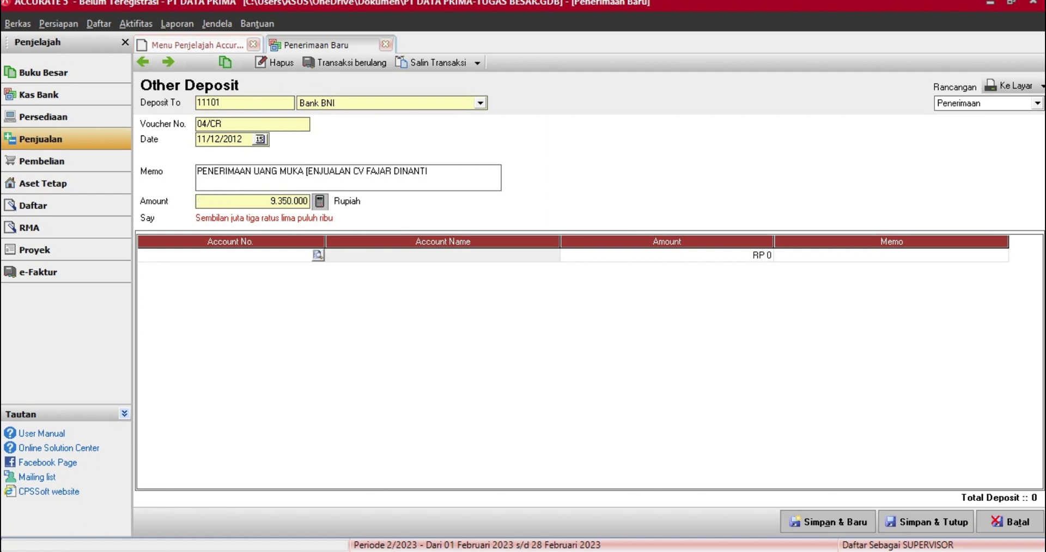
- Allocate 8.500.000 of the deposit to the Deposit Customer account on the first line
left_click(318, 255)
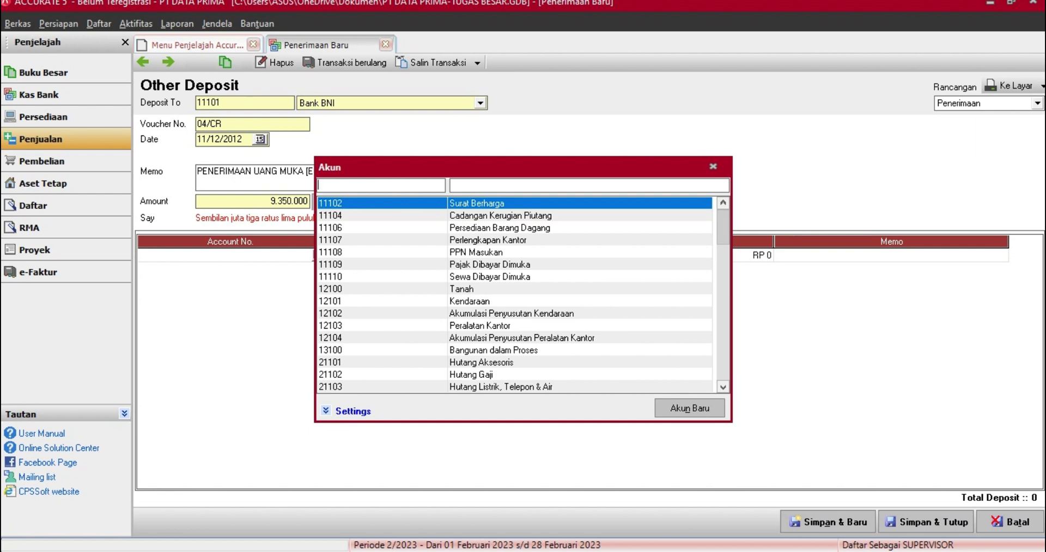
left_click(452, 186)
type("DEPO")
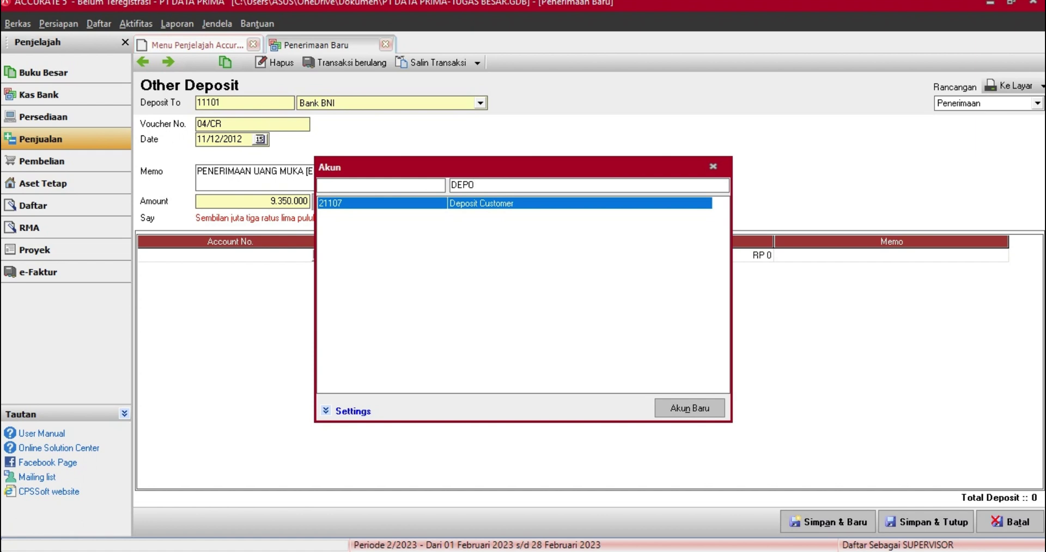
key("Return")
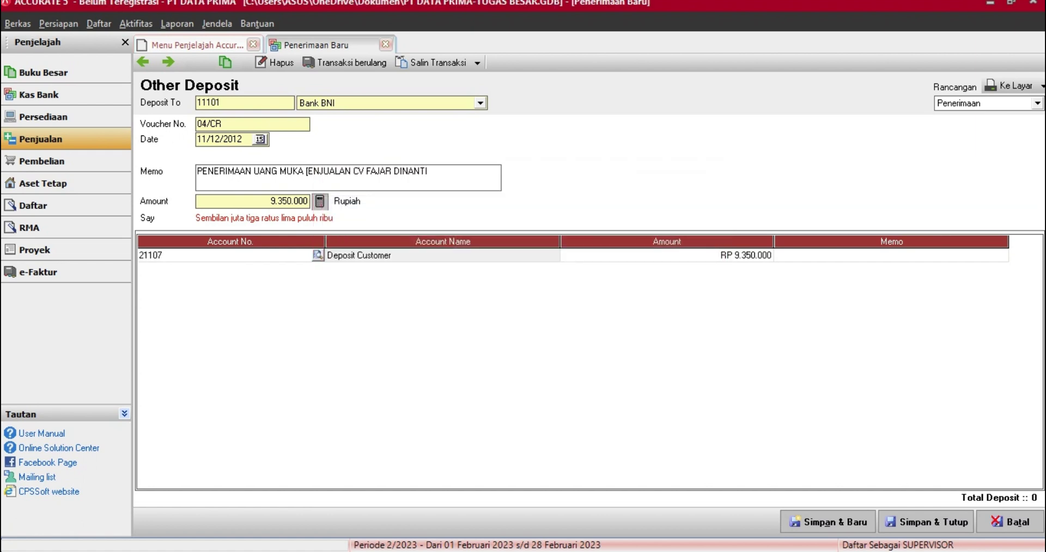
left_click(667, 255)
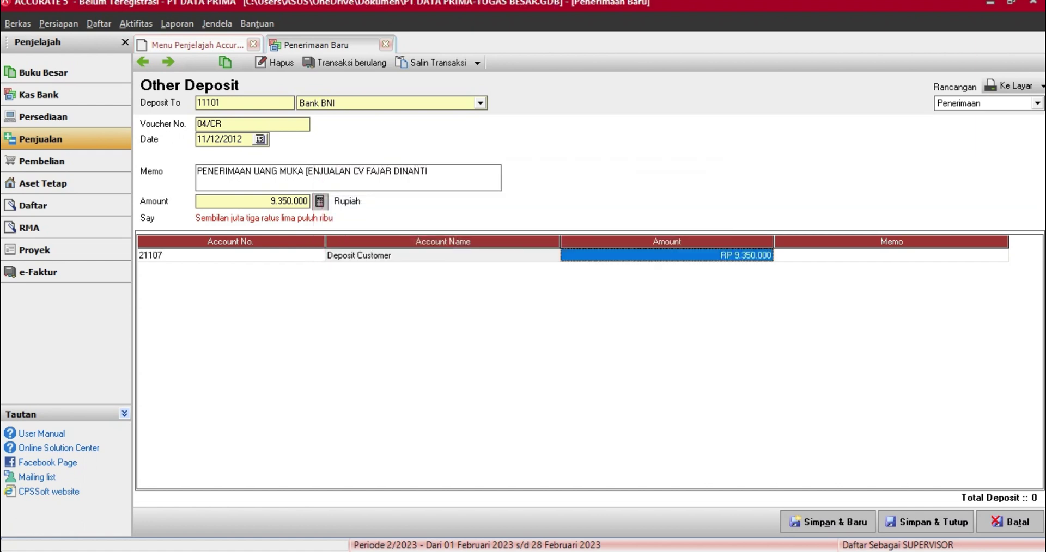
type("8500000")
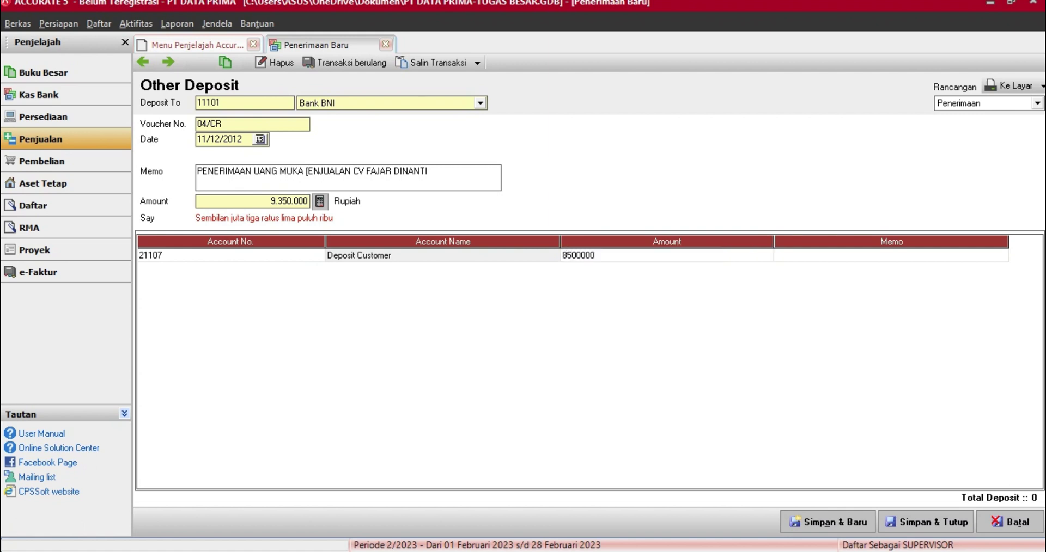
key("BackSpace")
key("Return")
left_click(666, 255)
left_click(666, 255)
type("00.000")
key("Return")
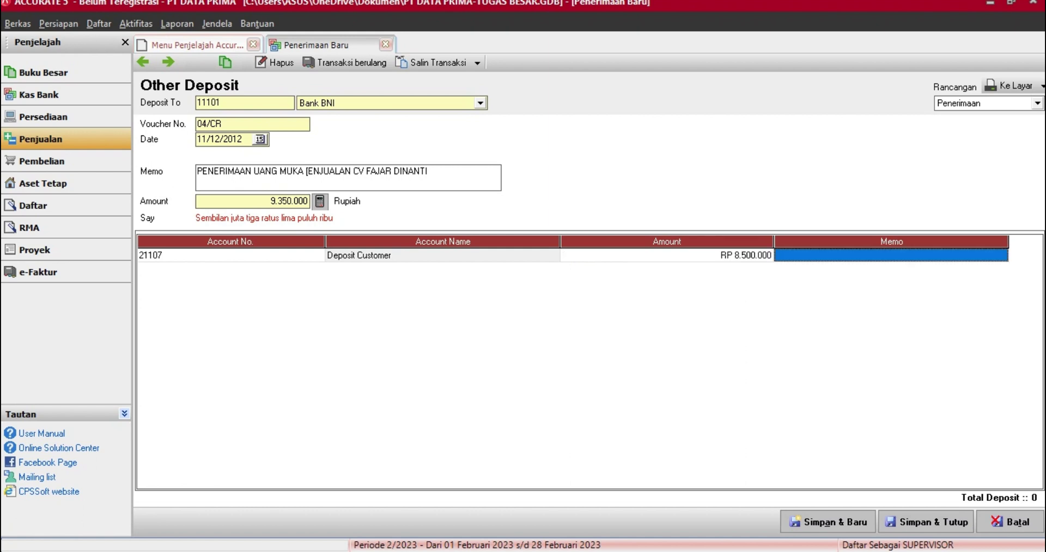
key("Return")
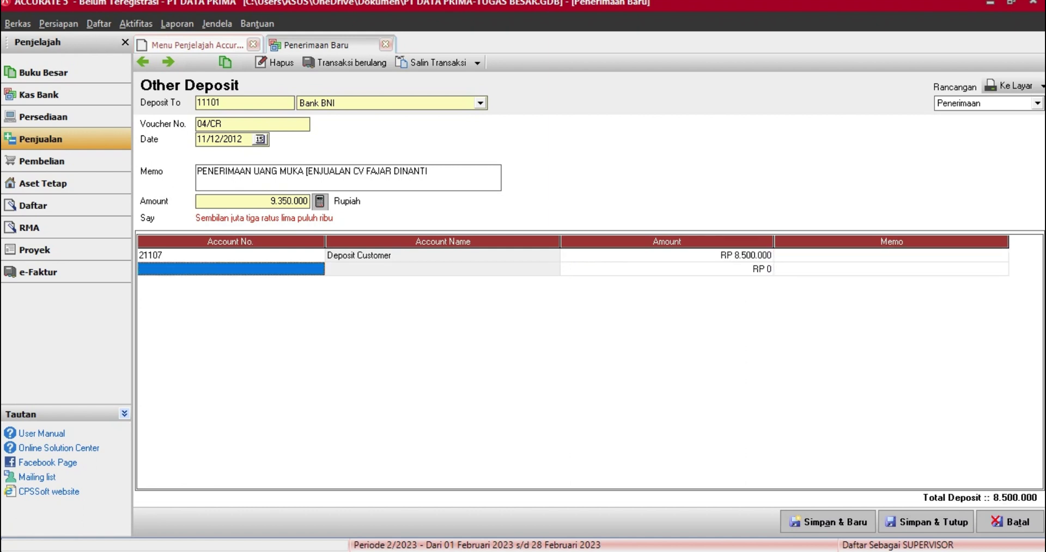
- Add a second line for PPN Keluaran with 850.000
left_click(231, 269)
left_click(319, 269)
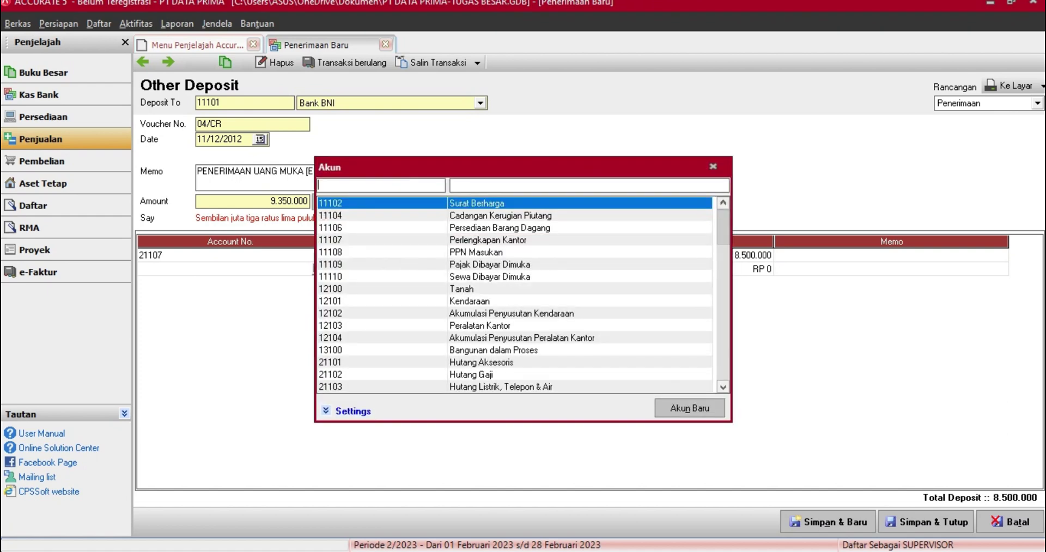
left_click(490, 185)
type("PPN")
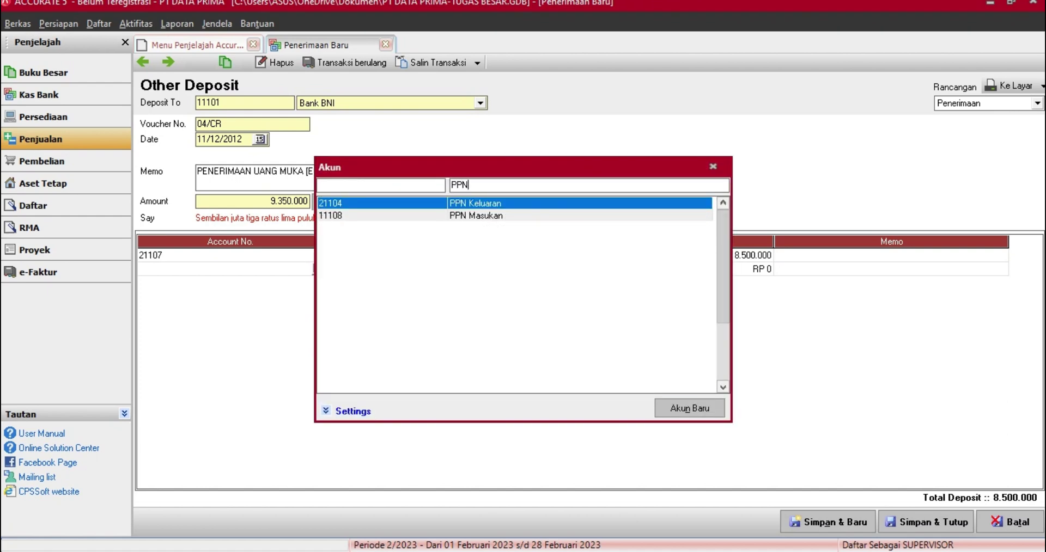
key("Return")
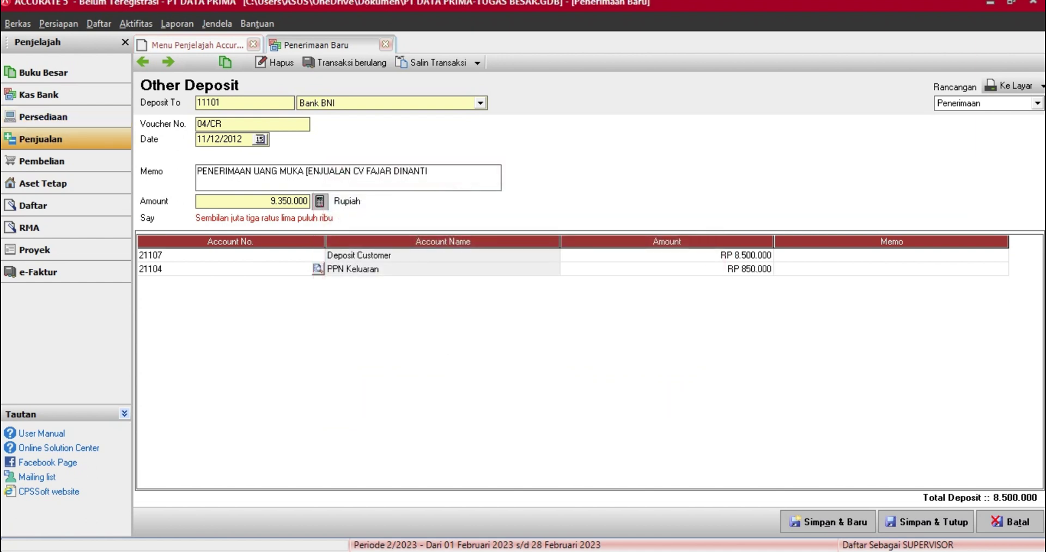
left_click(666, 269)
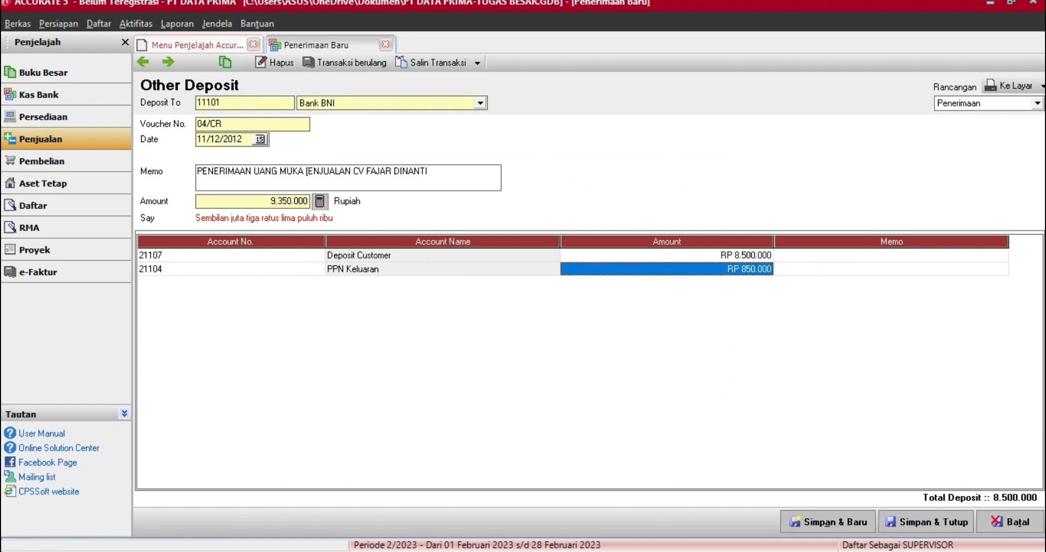
key("Tab")
key("Tab")
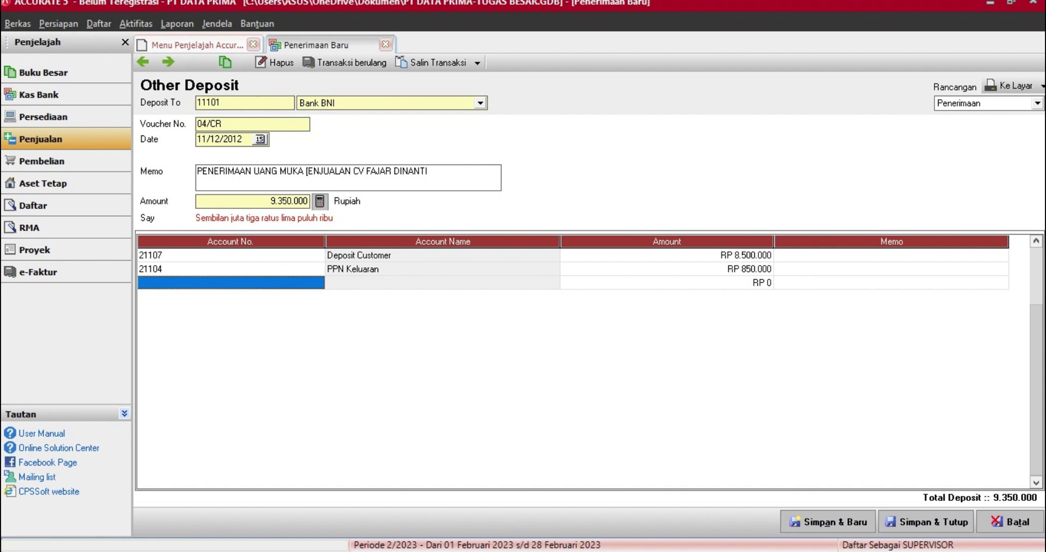
- Delete the empty extra line and save and close the deposit
right_click(276, 283)
left_click(305, 310)
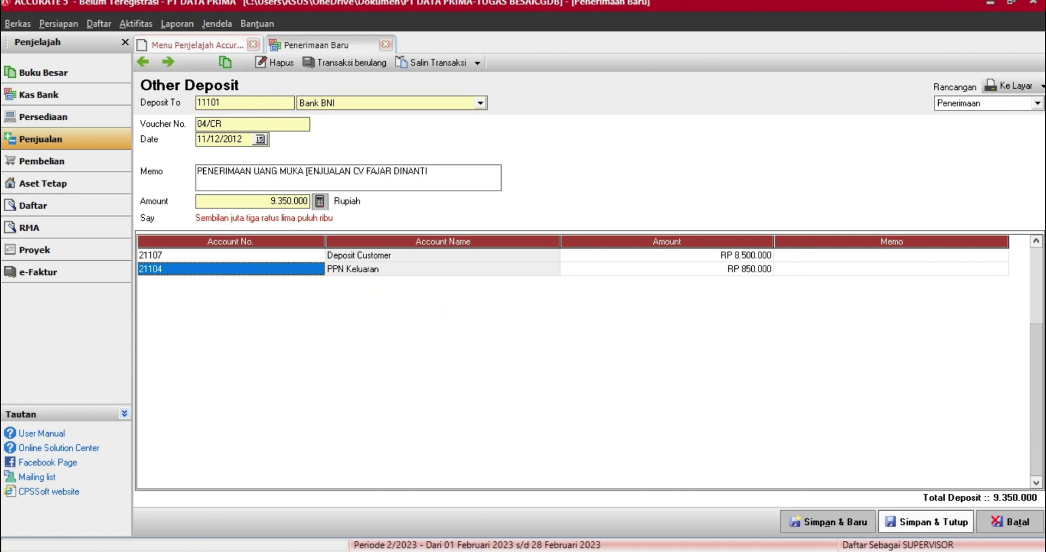
left_click(926, 522)
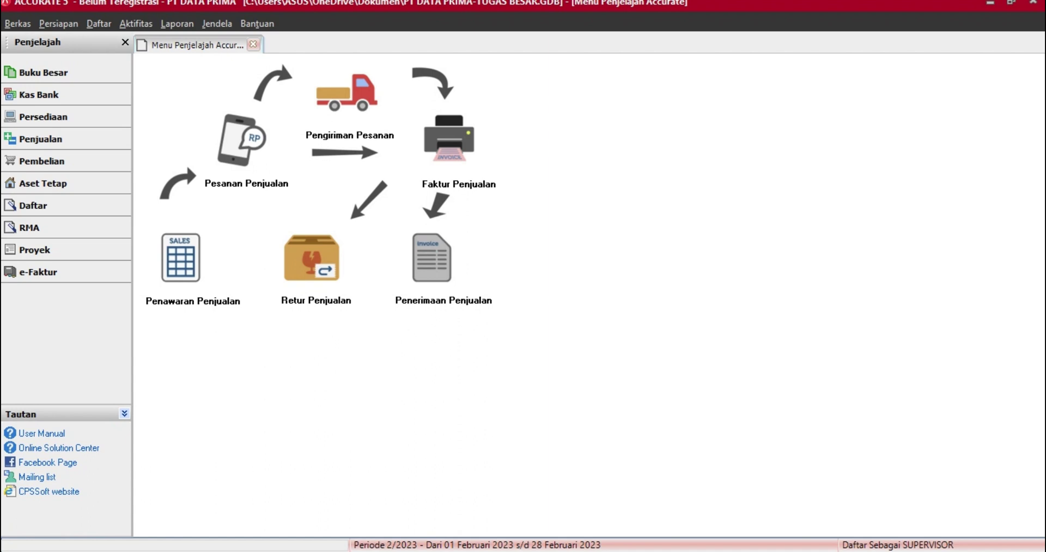
- Start a new sales invoice and create a new customer named PELANGGAN TUNAI
left_click(449, 137)
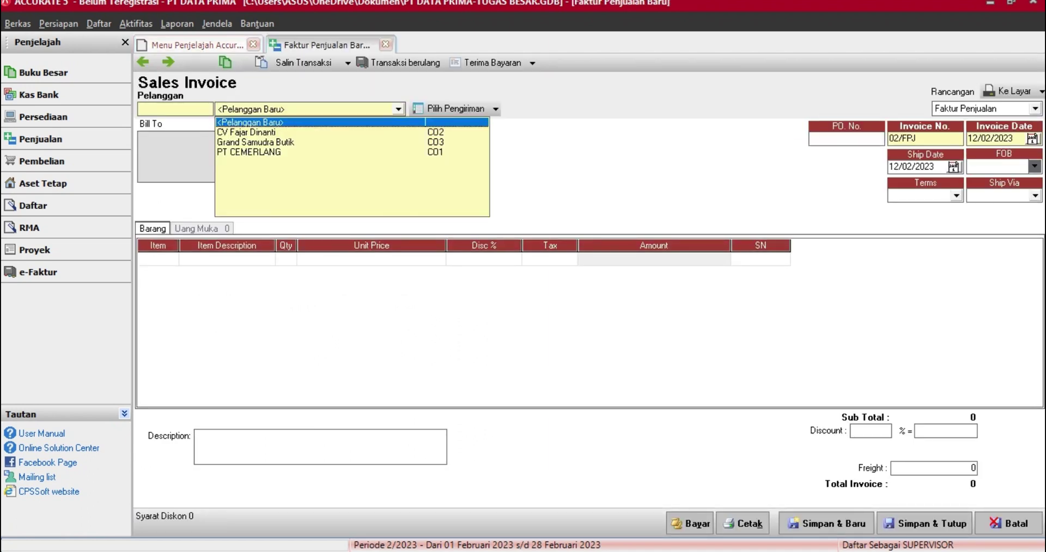
left_click(250, 122)
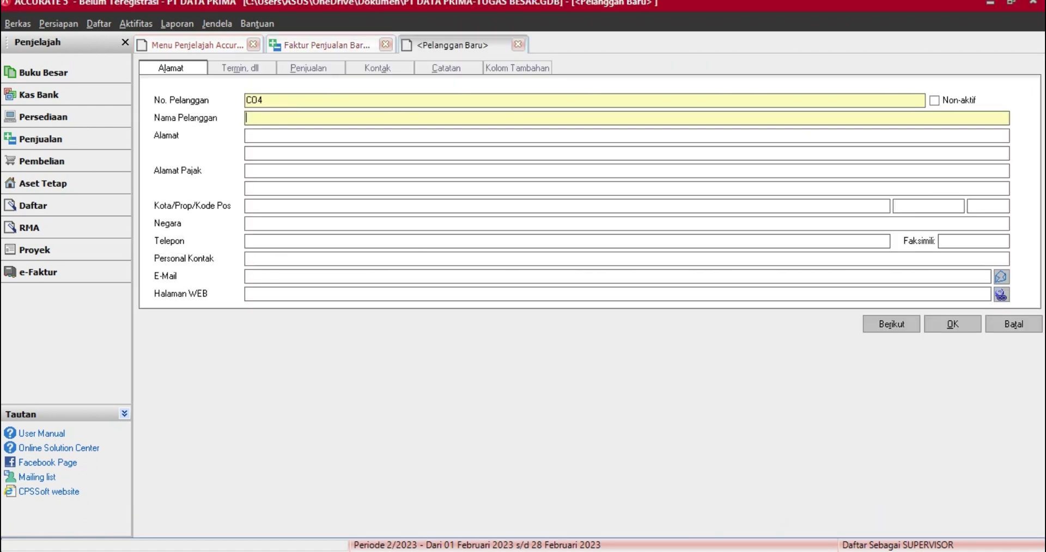
type("pela")
key("BackSpace")
key("BackSpace")
key("BackSpace")
key("BackSpace")
type("PELANGGAN TUNAI")
- Give the new customer PAJAK PERTAMBAHAN NILAI as its first tax and save it
left_click(308, 68)
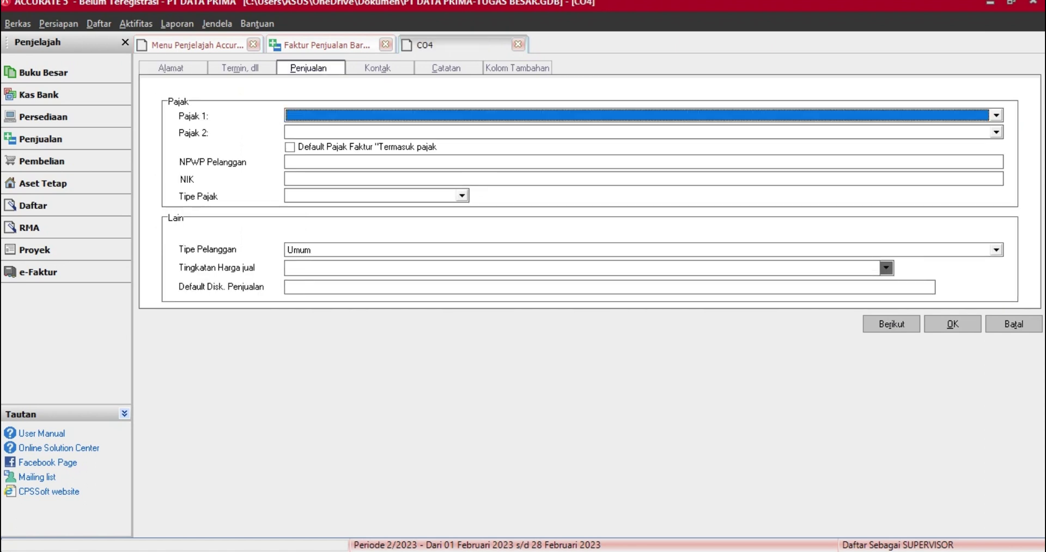
key("alt+Down")
left_click(343, 138)
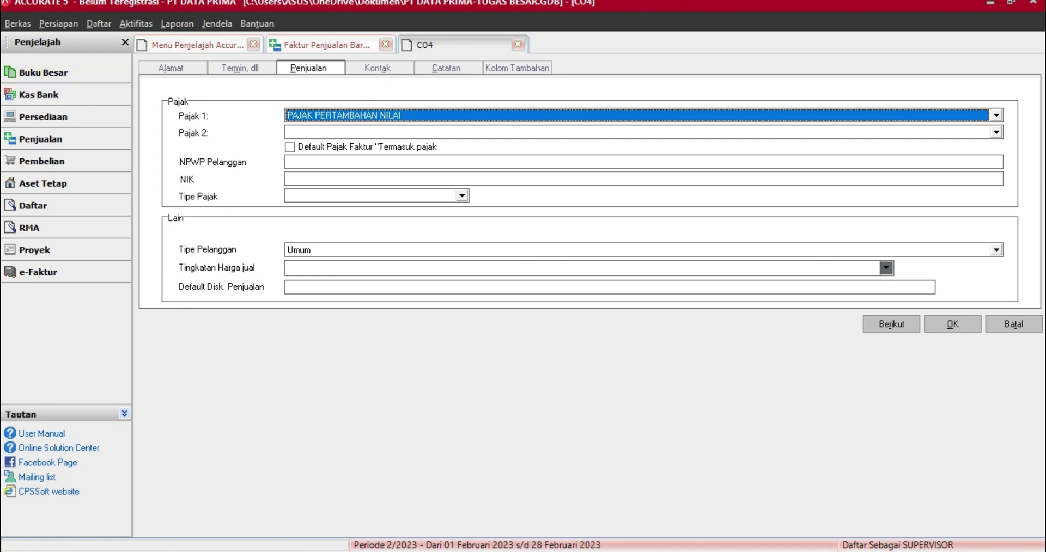
key("Return")
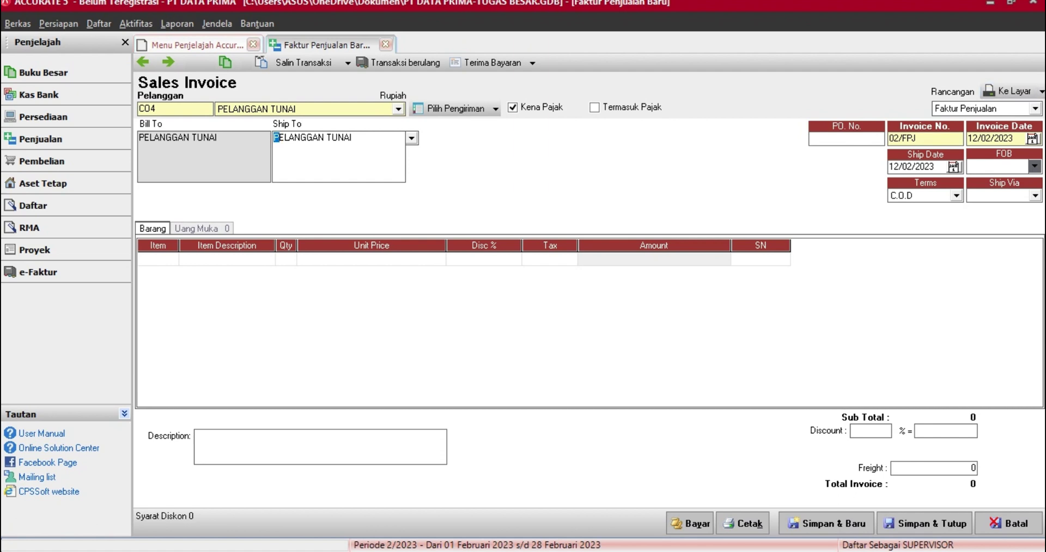
- Number the invoice 05/CR, date invoice and ship date 12/12/2012, and bring up the item list
key("Tab")
key("Tab")
type("05/CR")
key("Tab")
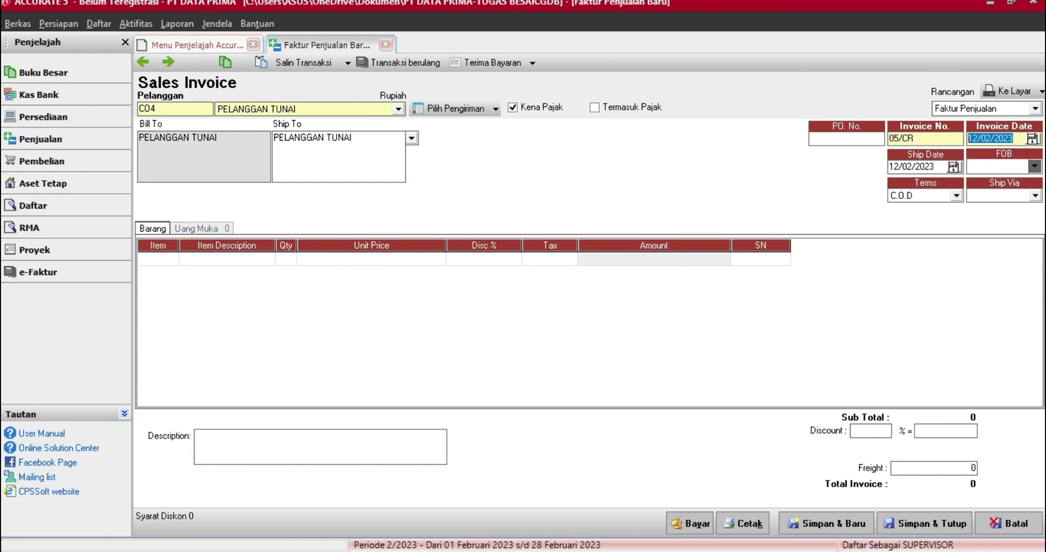
type("12/12/2012")
key("shift+Home")
key("ctrl+c")
key("Tab")
key("ctrl+v")
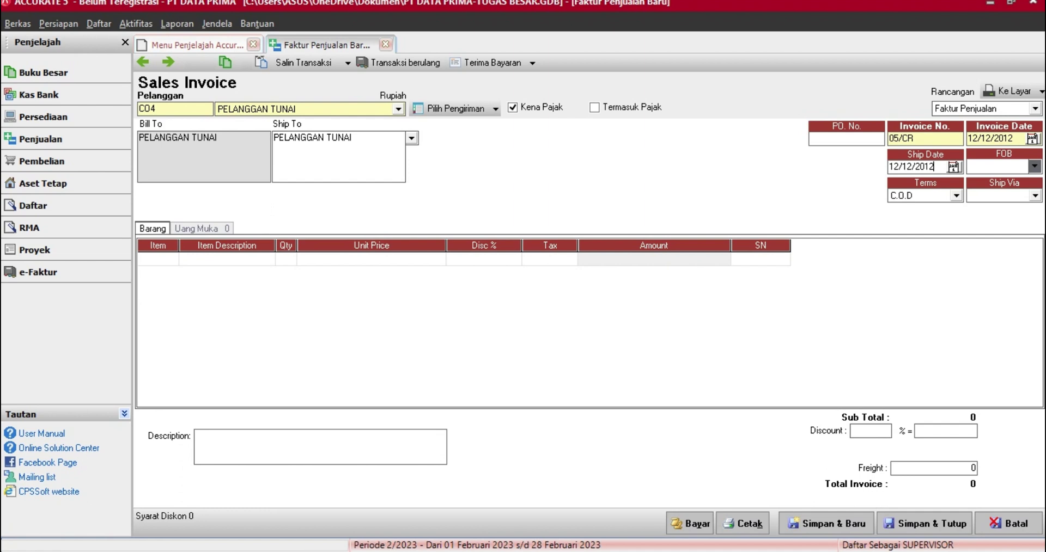
left_click(154, 260)
left_click(172, 260)
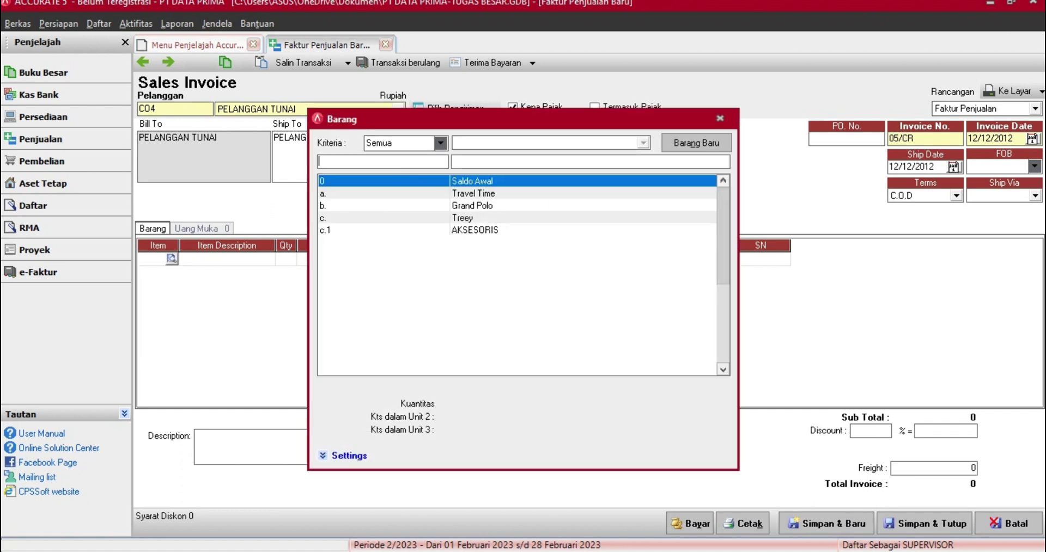
- Add Travel Time with quantity 7 at a unit price of 1.400.000
left_click(473, 194)
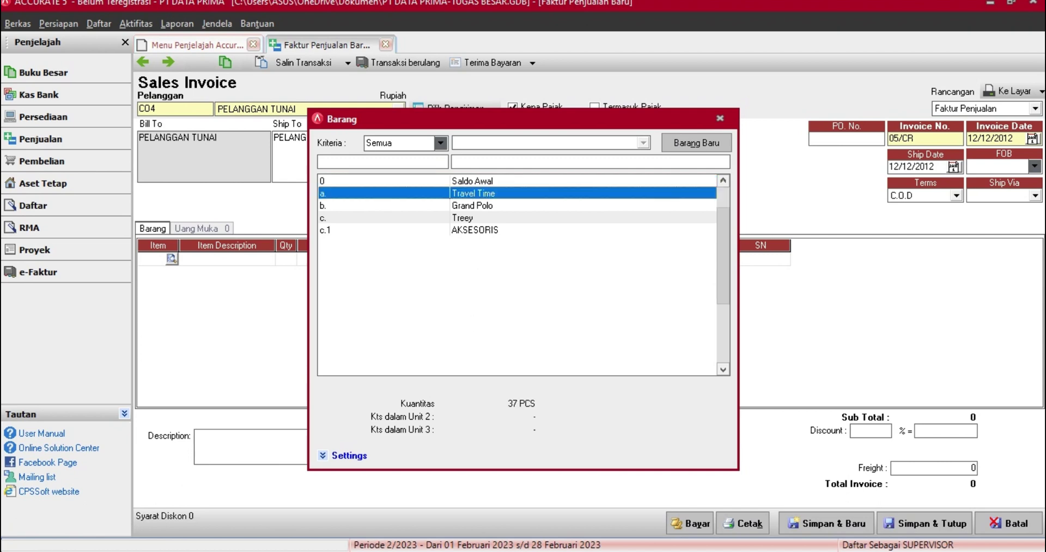
key("Return")
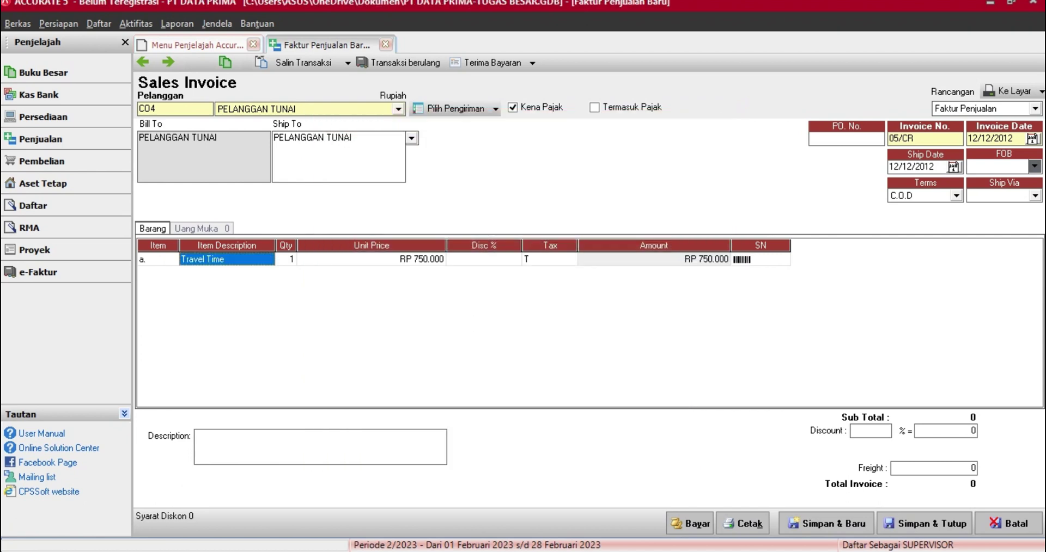
left_click(286, 260)
type("7")
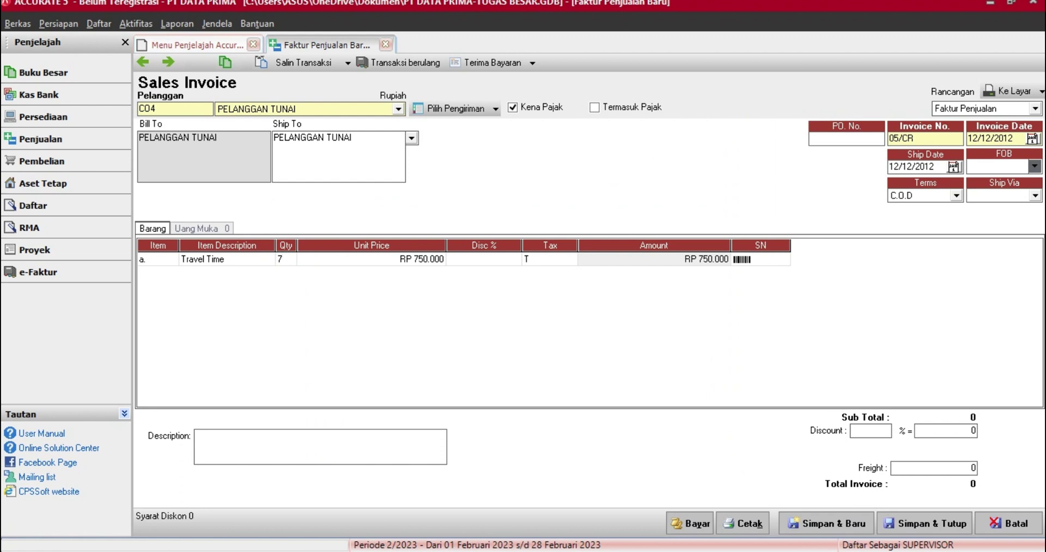
key("Tab")
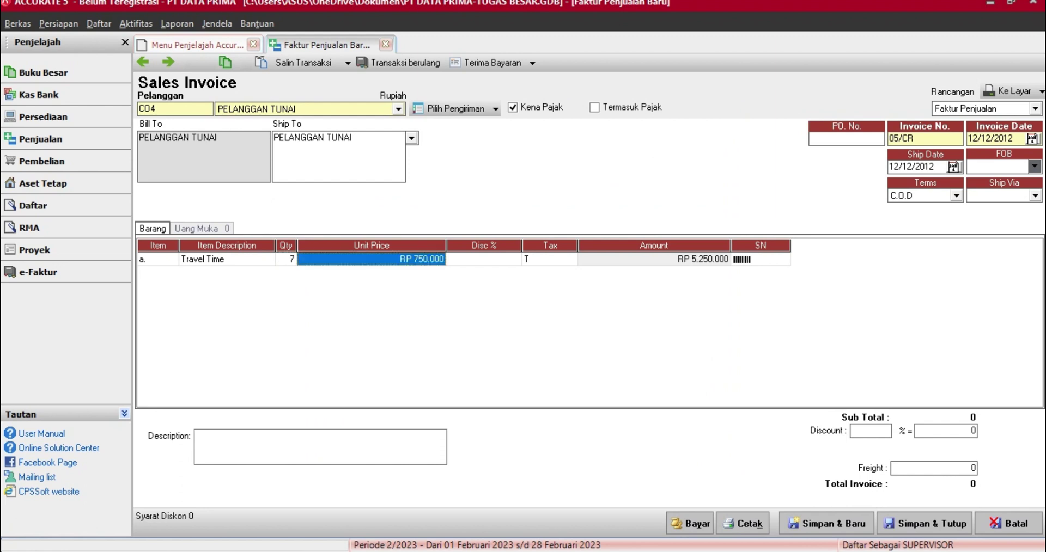
type("1400000")
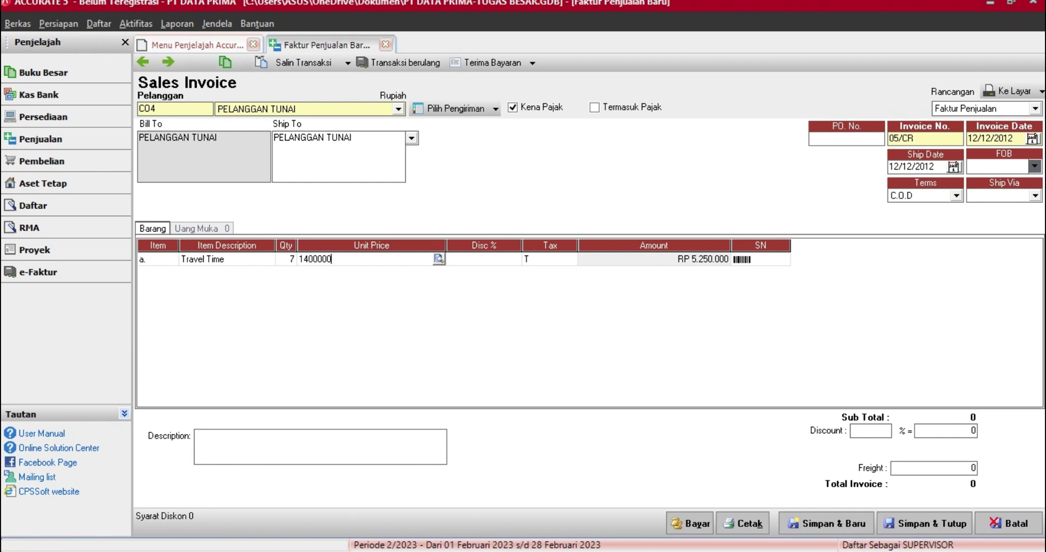
key("Tab")
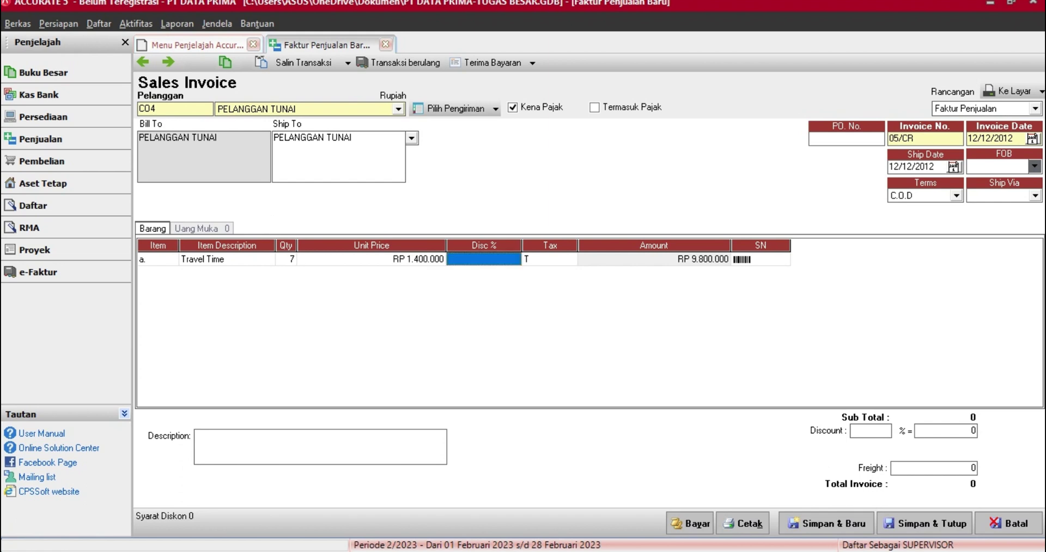
key("Tab")
key("Tab")
key("Tab")
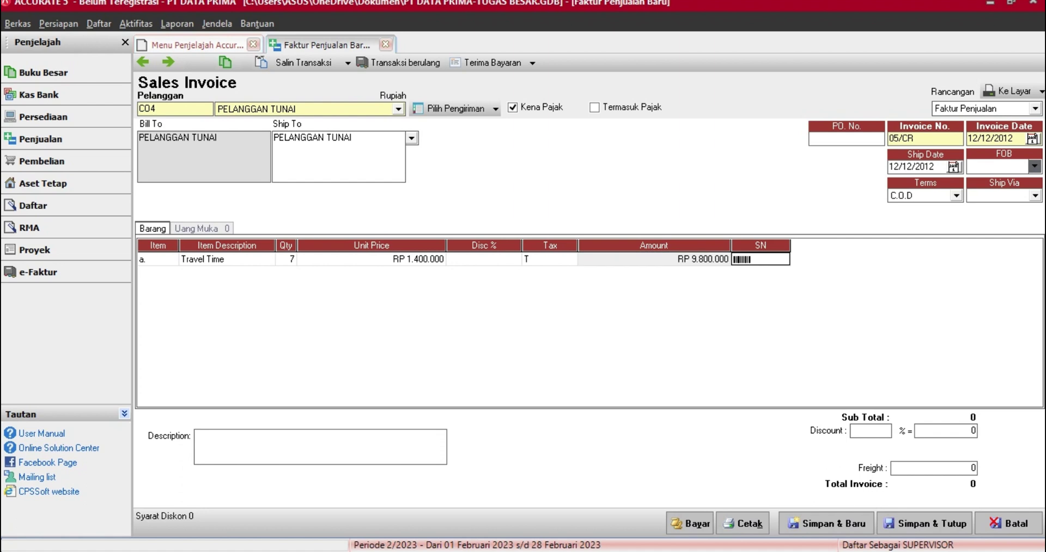
- Add 8 Grand Polo at 1.800.000 each on the second line, correcting the mistyped price
right_click(161, 277)
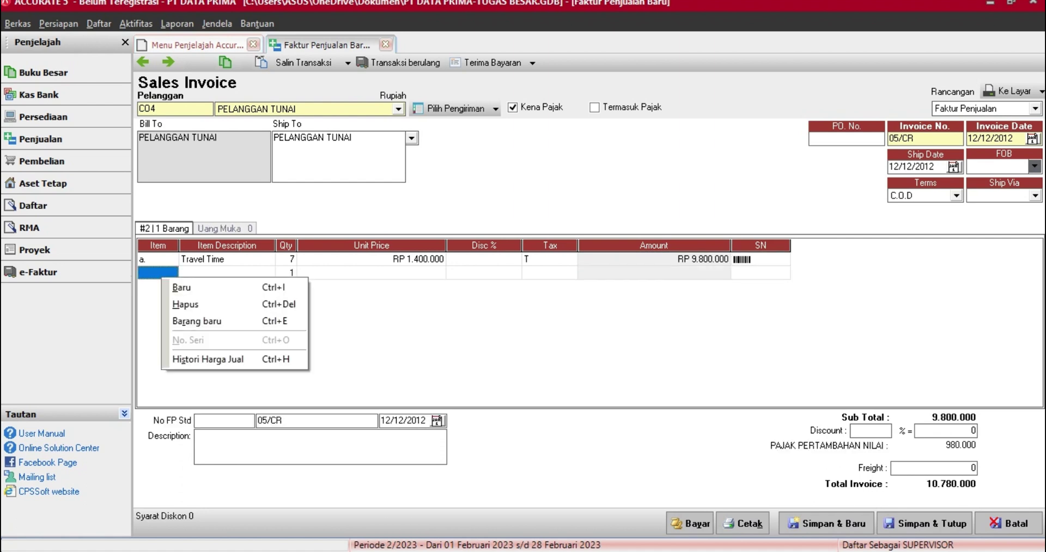
left_click(165, 272)
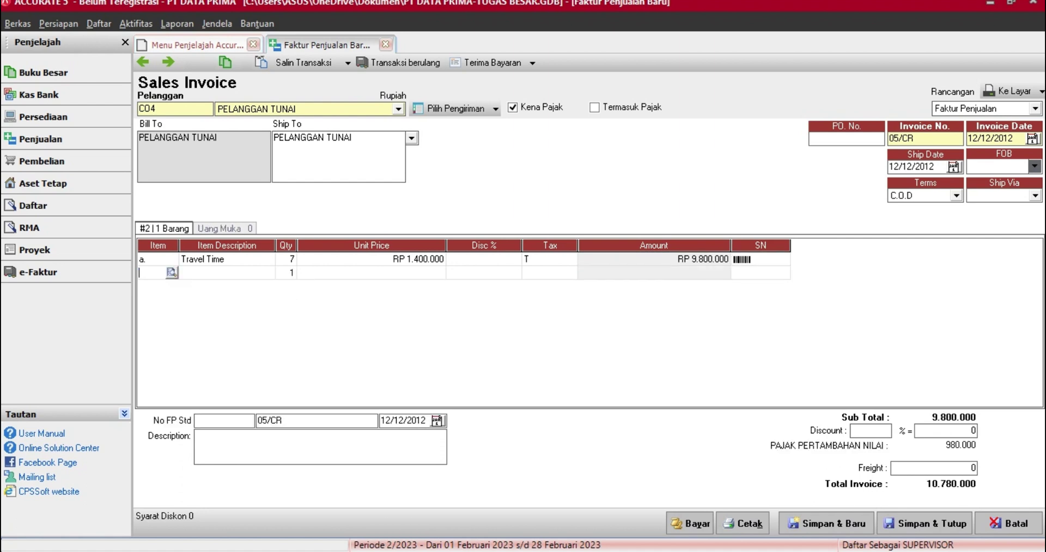
left_click(171, 273)
double_click(473, 206)
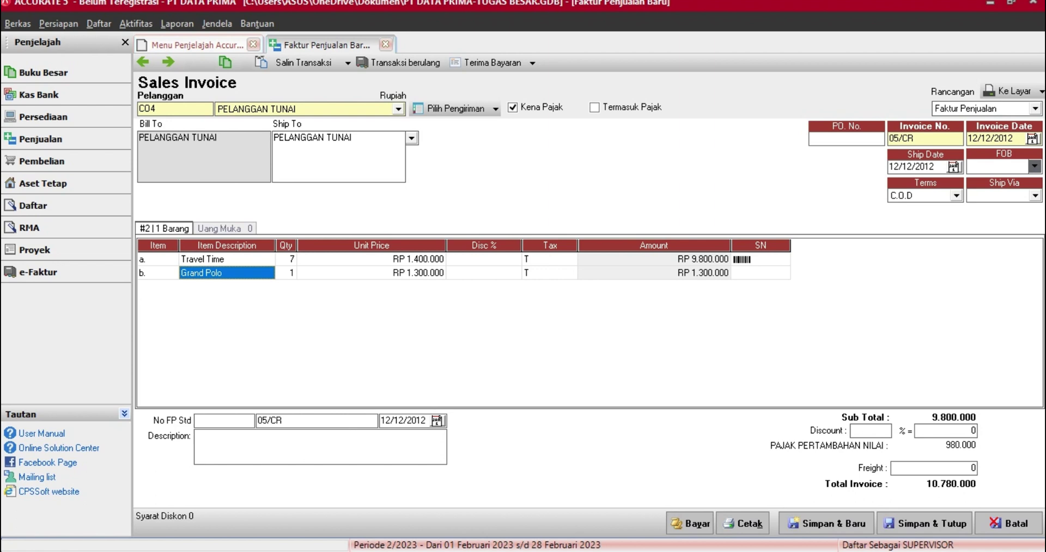
key("Tab")
type("8")
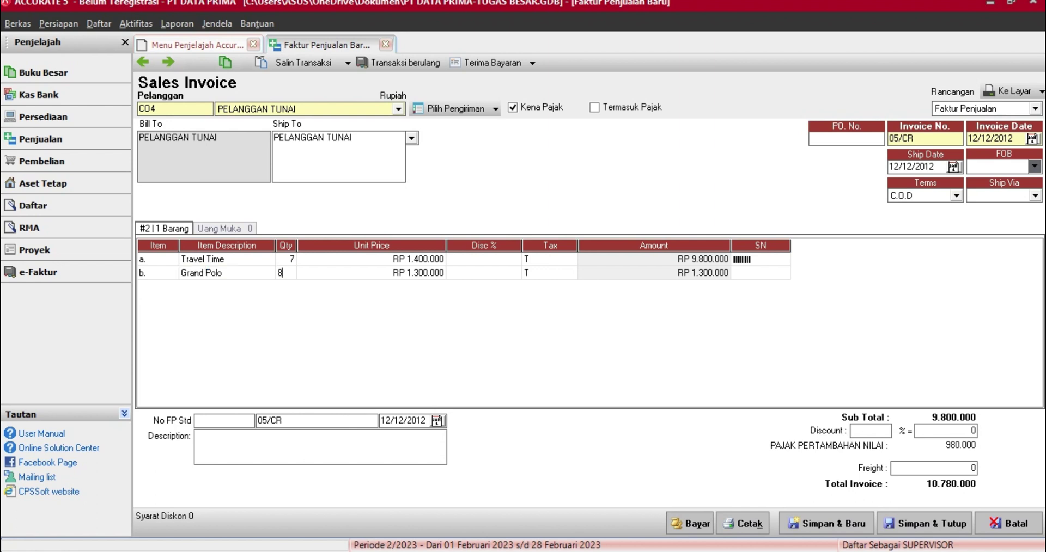
key("Tab")
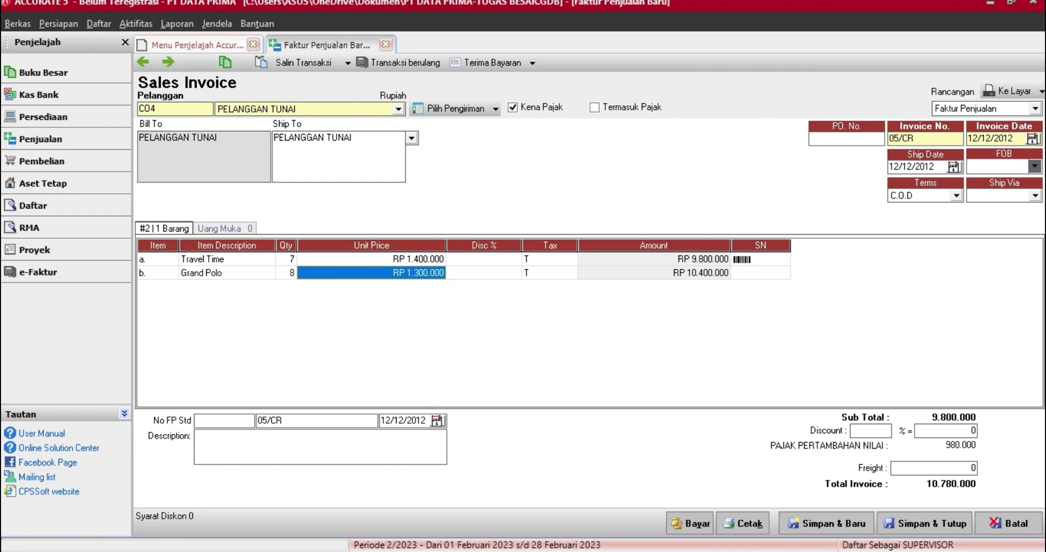
type("18.000.00")
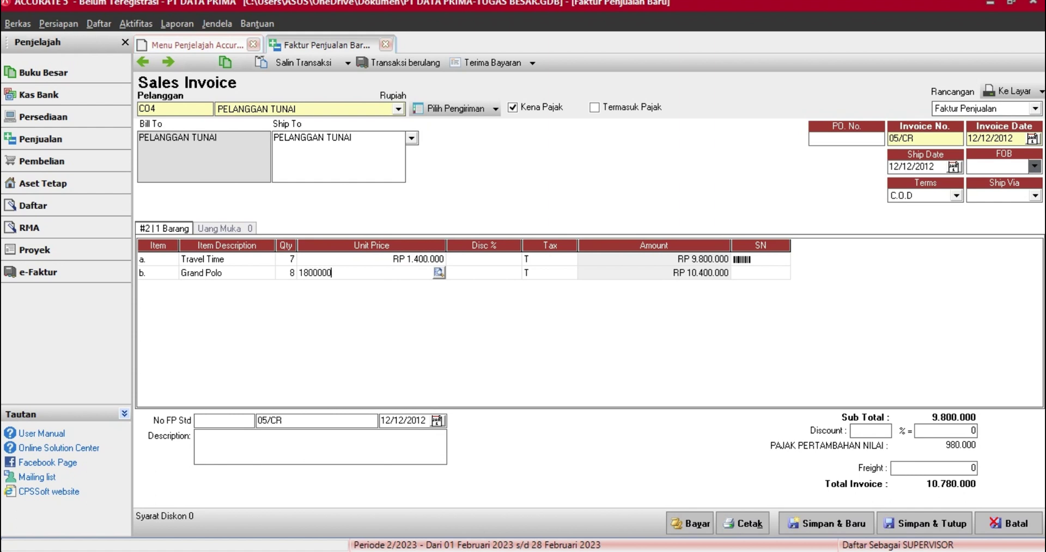
type("0")
key("Tab")
key("shift+Tab")
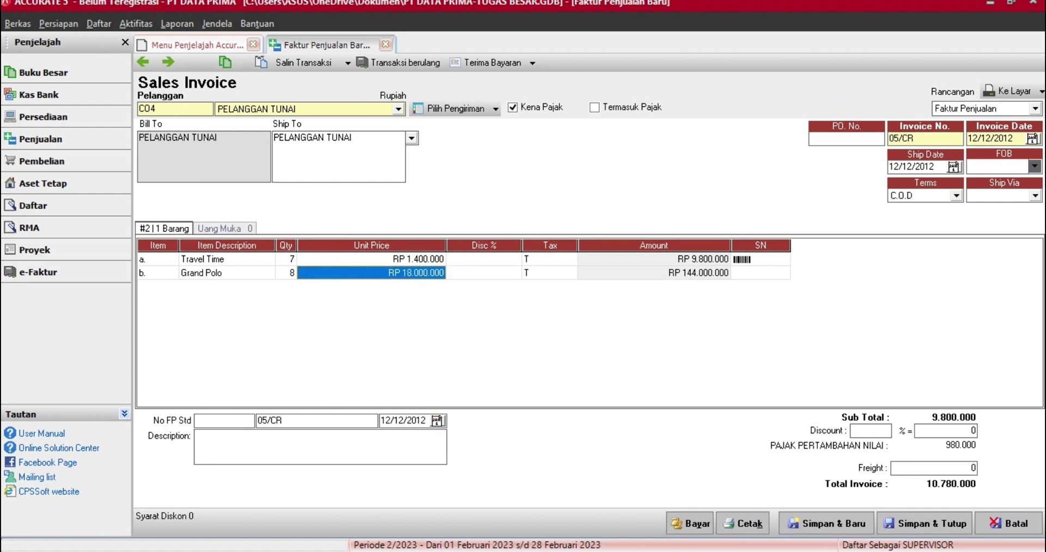
type("1.800.00")
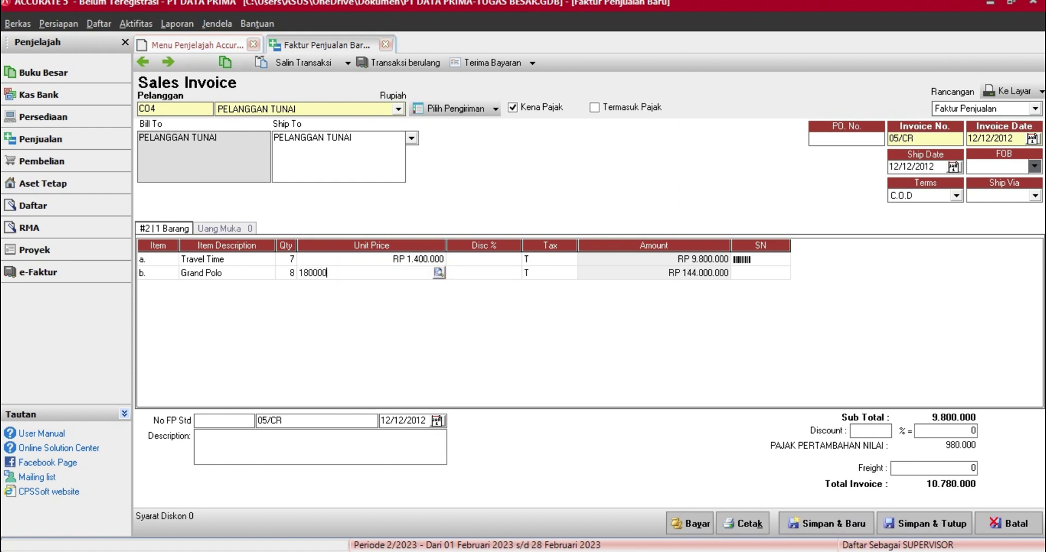
type("0")
key("Tab")
key("Tab")
key("Tab")
key("Tab")
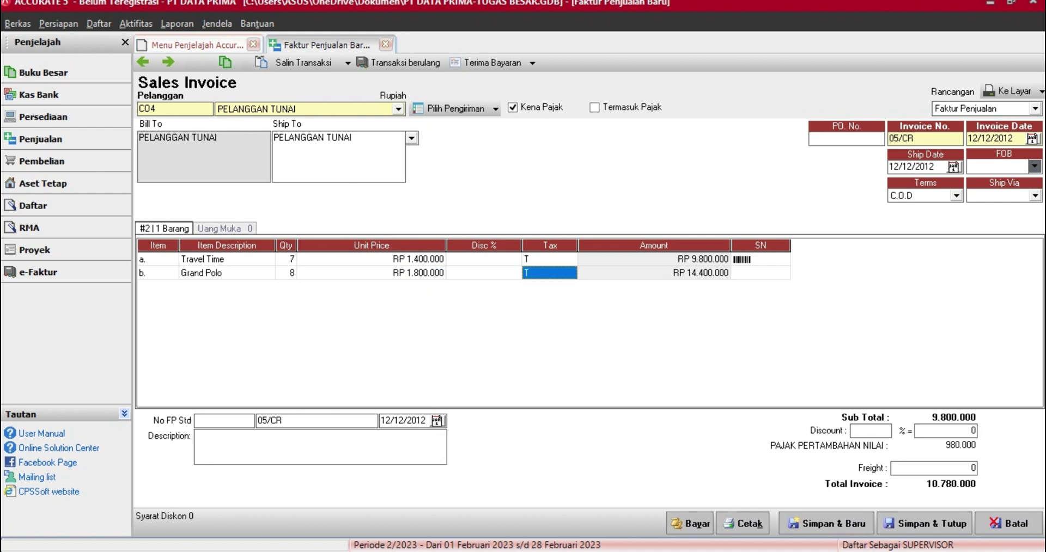
key("Tab")
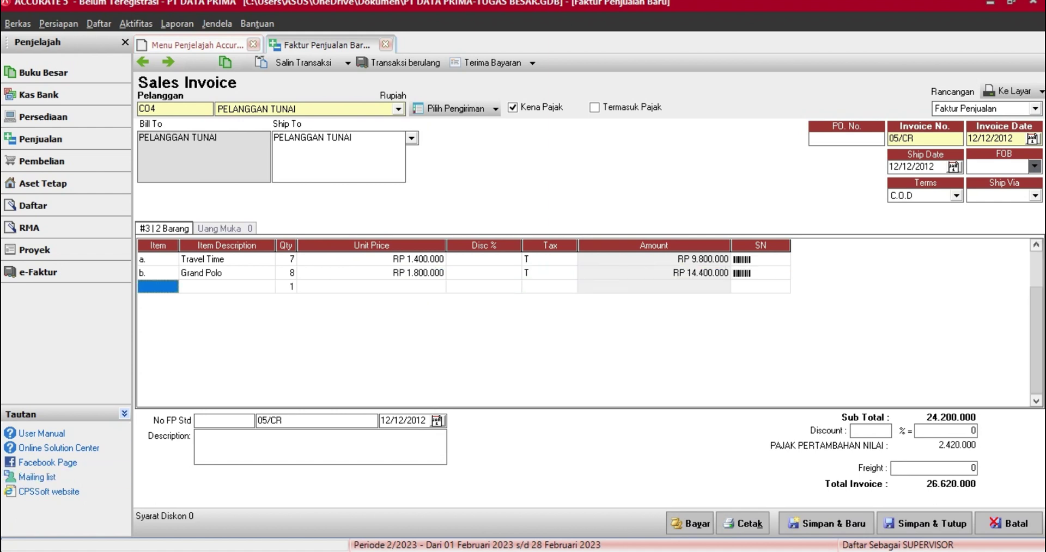
key("Return")
key("Return")
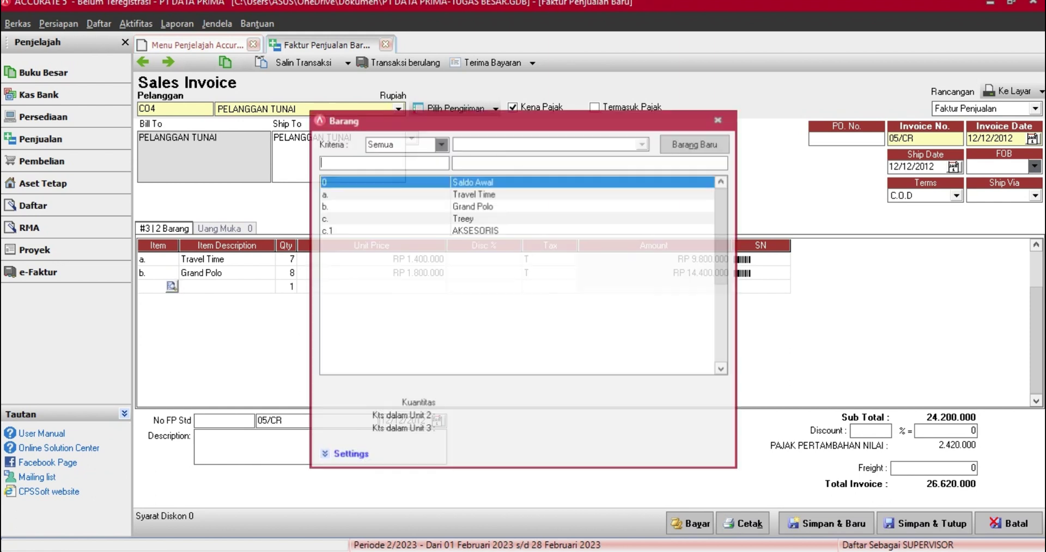
- Add Treey as the third invoice line, quantity 3 at unit price 950.000
left_click(462, 218)
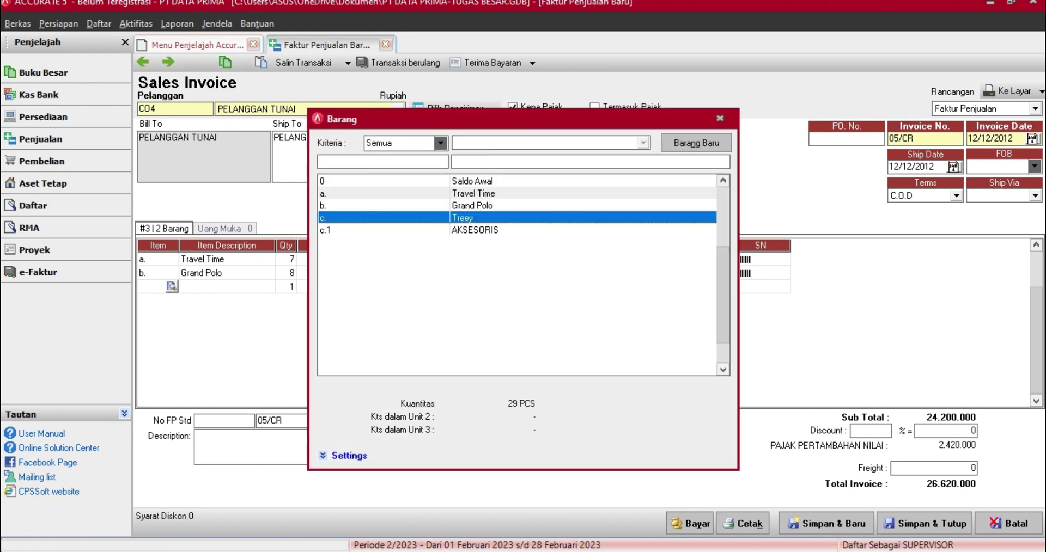
key("Return")
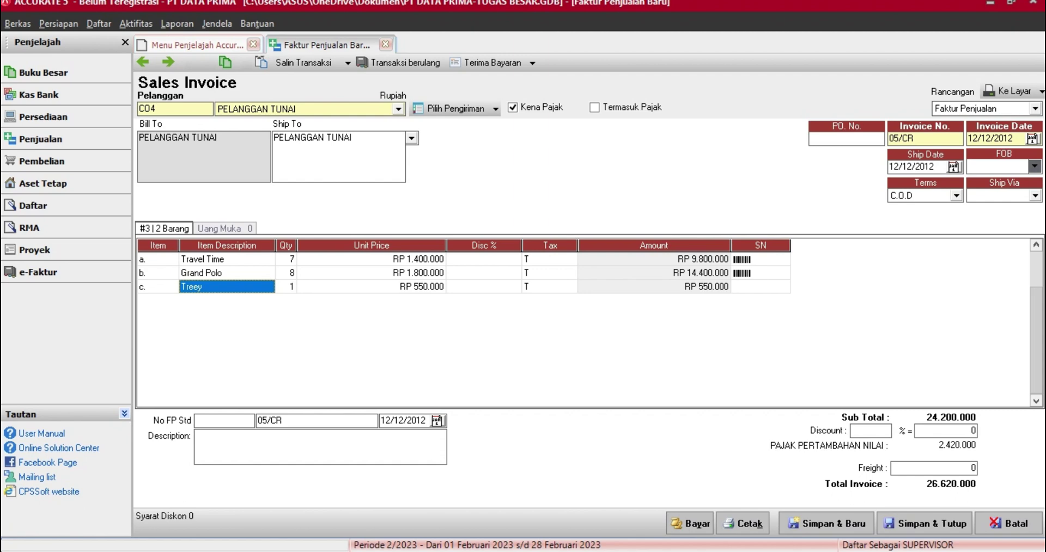
left_click(285, 287)
type("3")
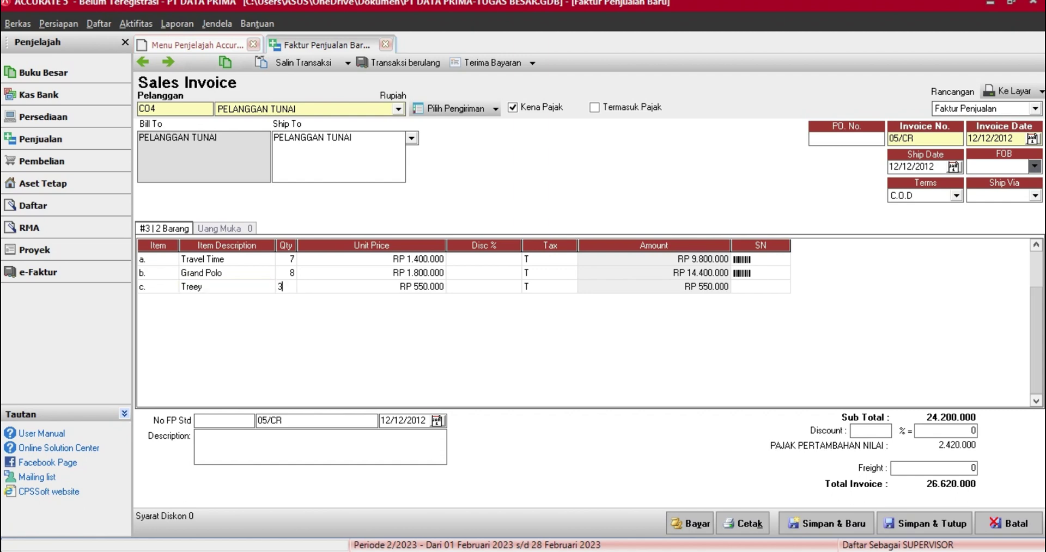
key("Tab")
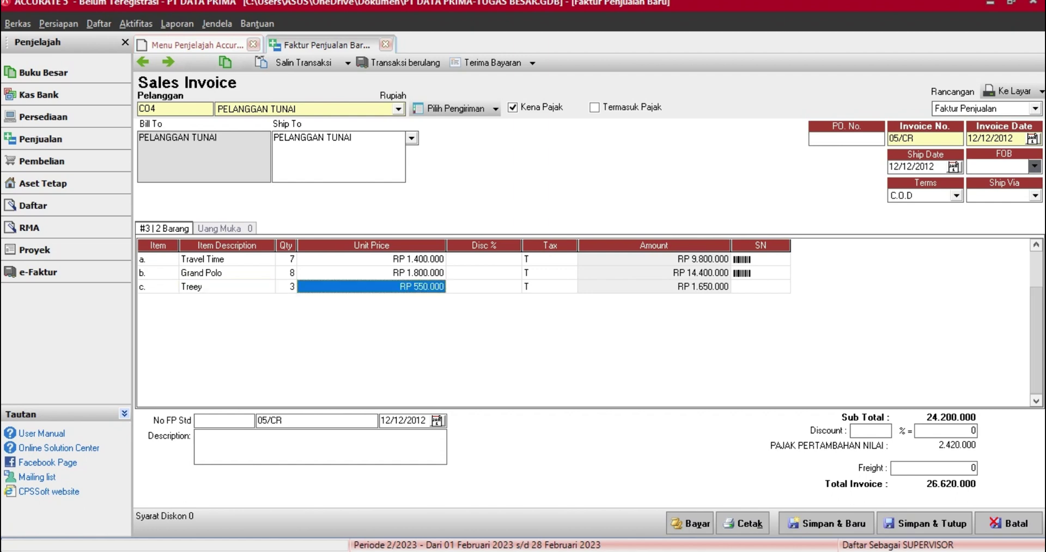
type("950000")
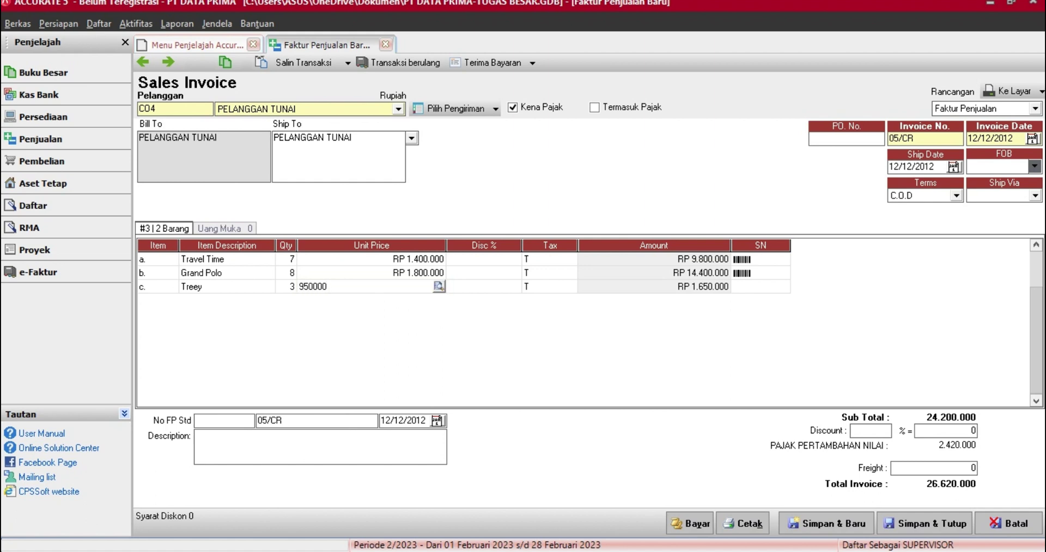
key("Tab")
key("Tab")
key("Tab")
key("Tab")
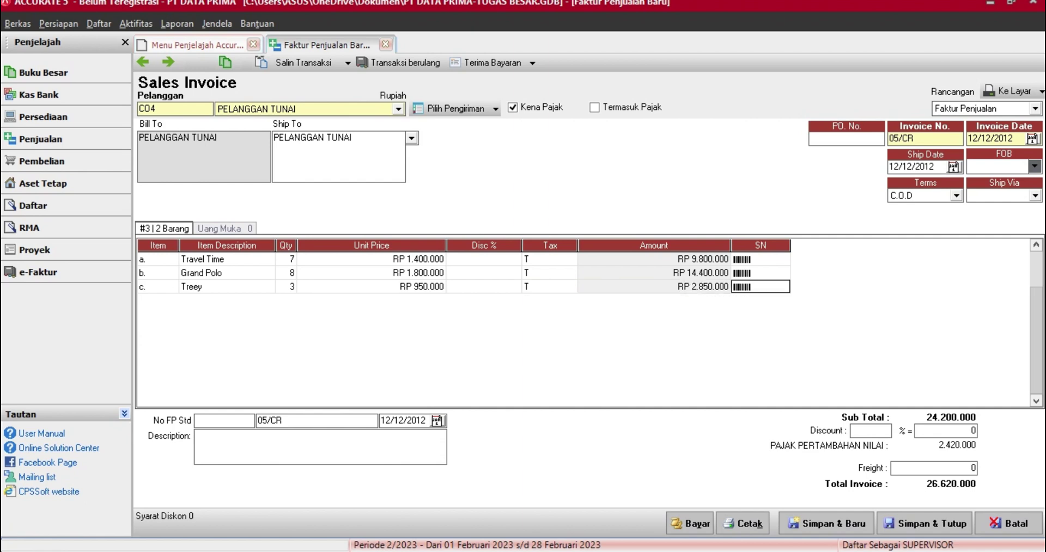
key("Tab")
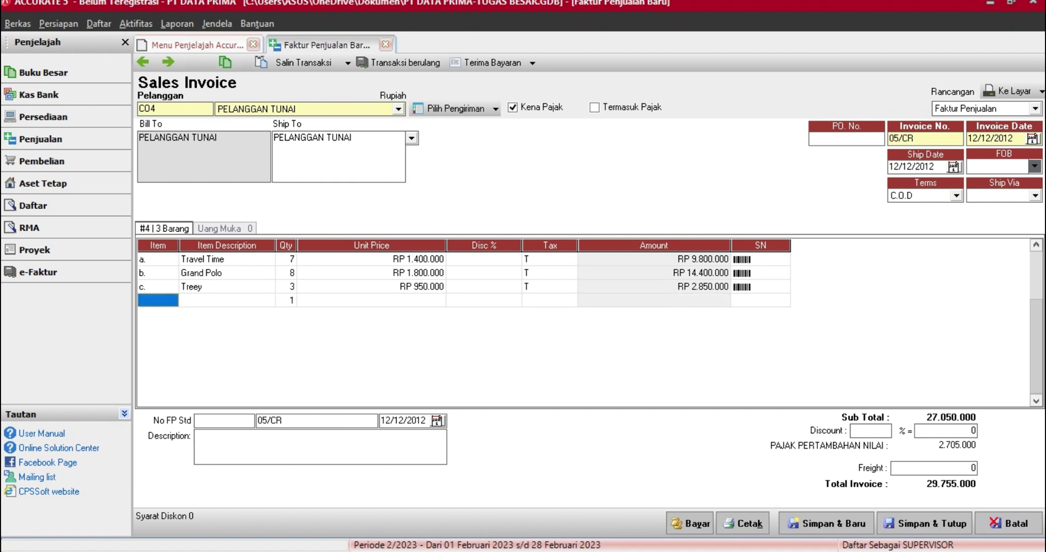
- Add one AKSESORIS at 135.250 with tax code T, then delete the empty extra row
right_click(177, 295)
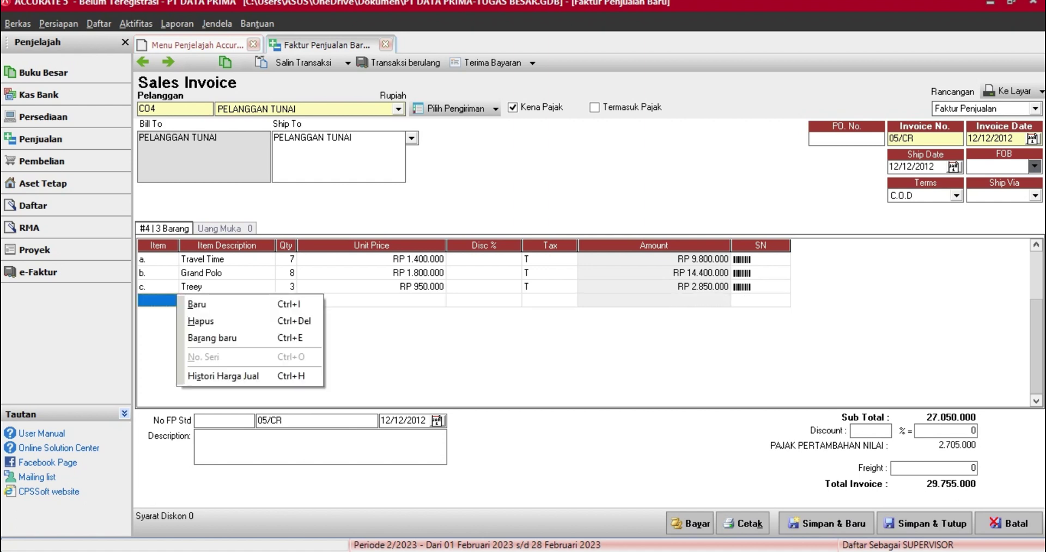
left_click(171, 300)
left_click(172, 300)
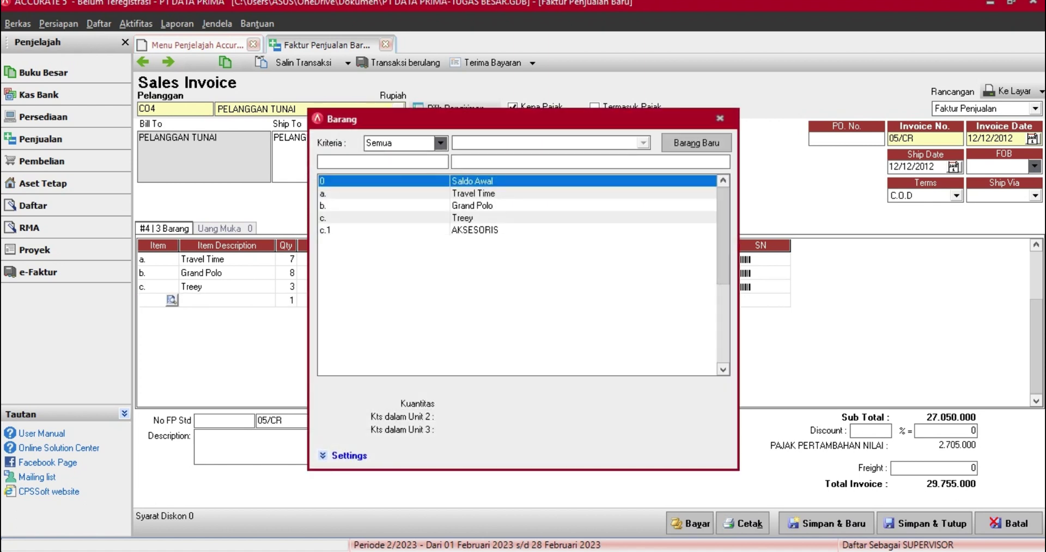
double_click(474, 230)
left_click(286, 301)
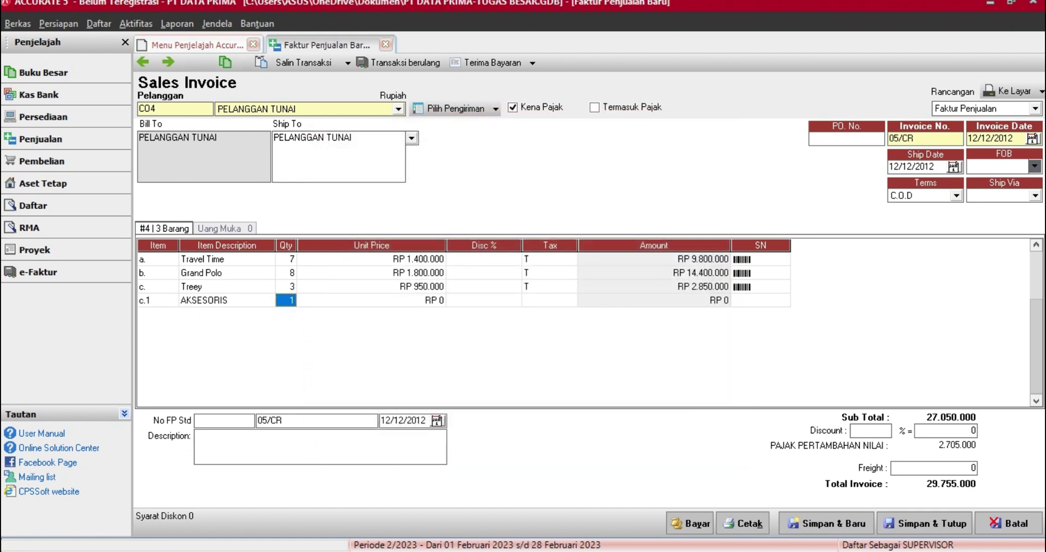
left_click(371, 301)
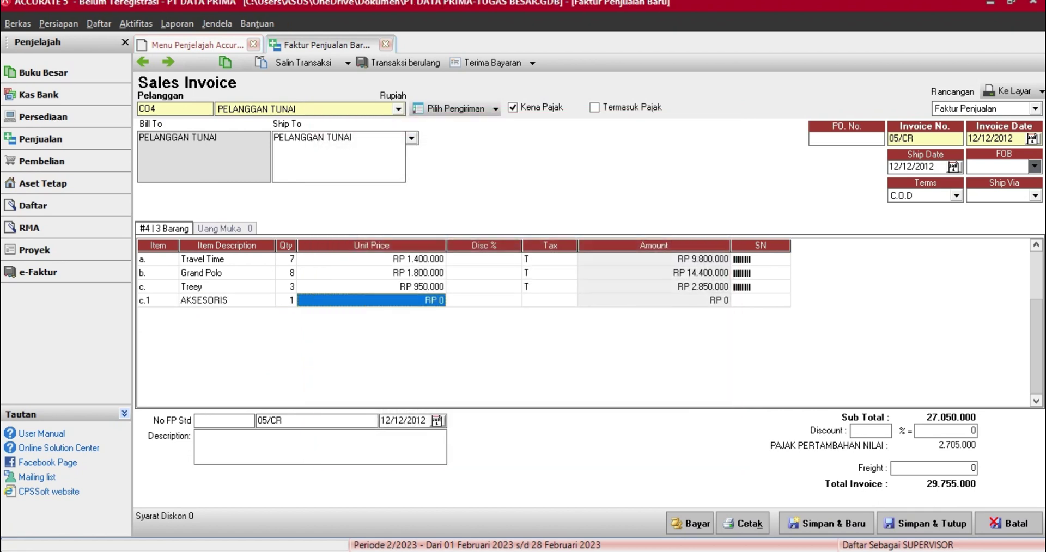
type("135")
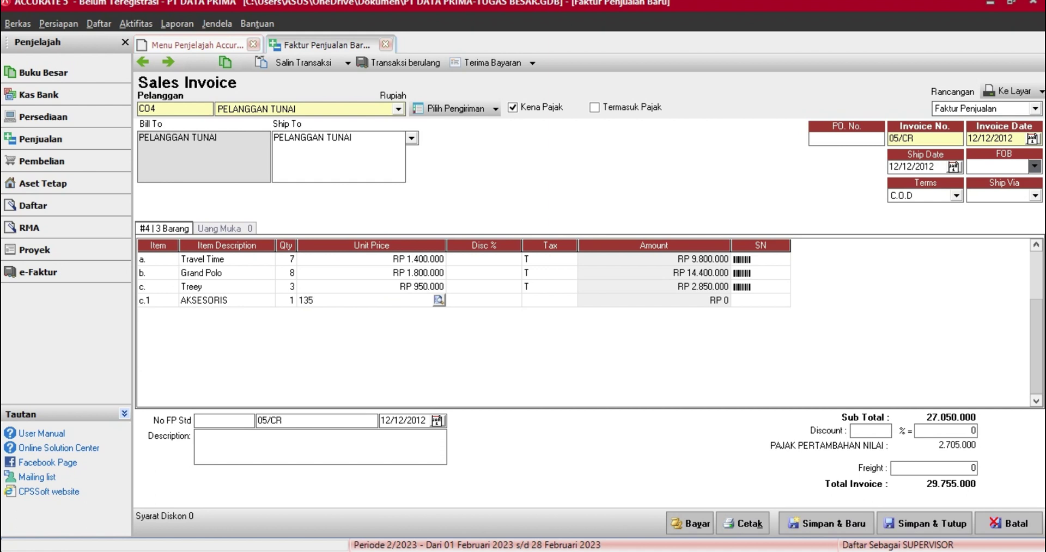
type("250")
key("Tab")
key("Tab")
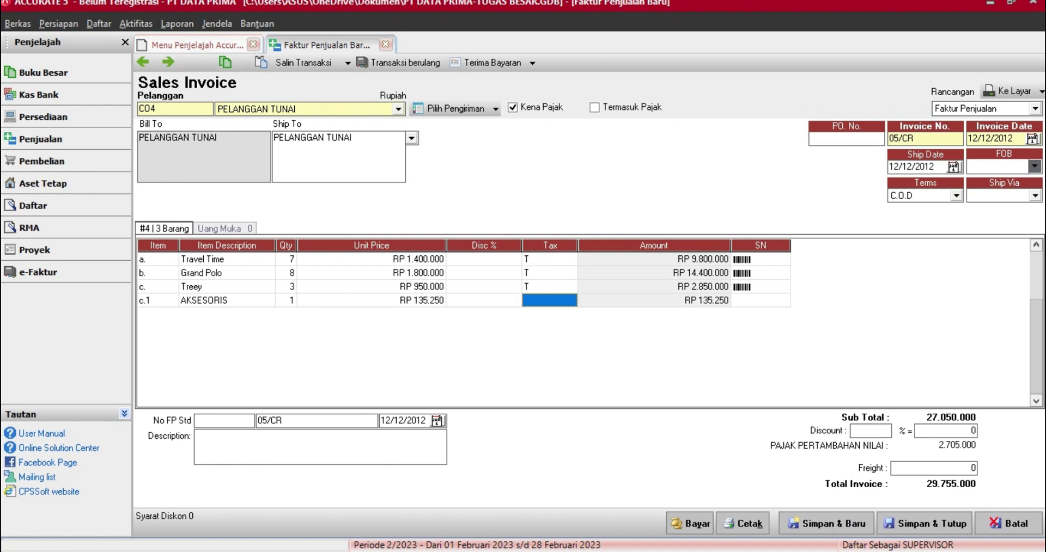
type("T")
key("Tab")
key("Tab")
key("Tab")
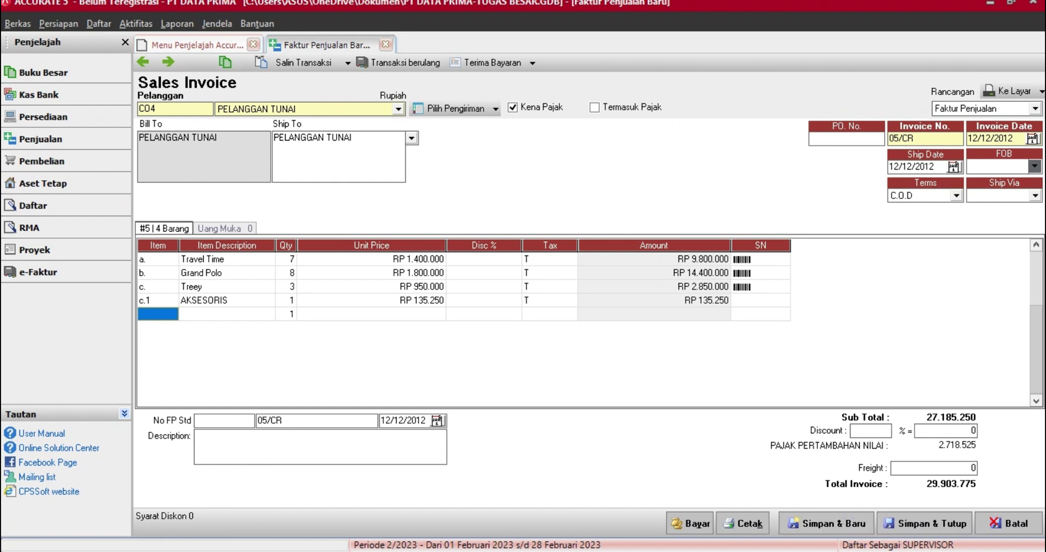
right_click(168, 313)
left_click(188, 338)
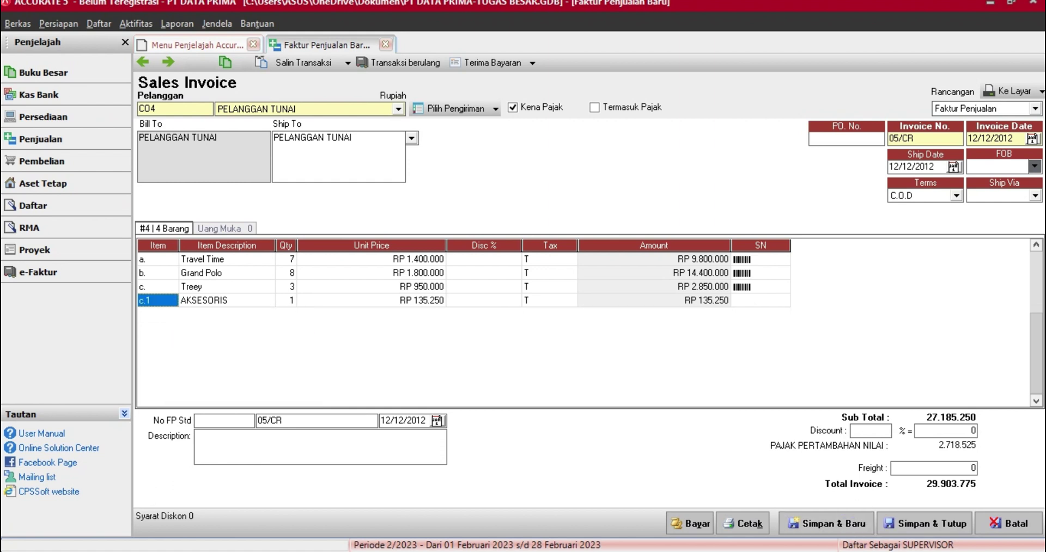
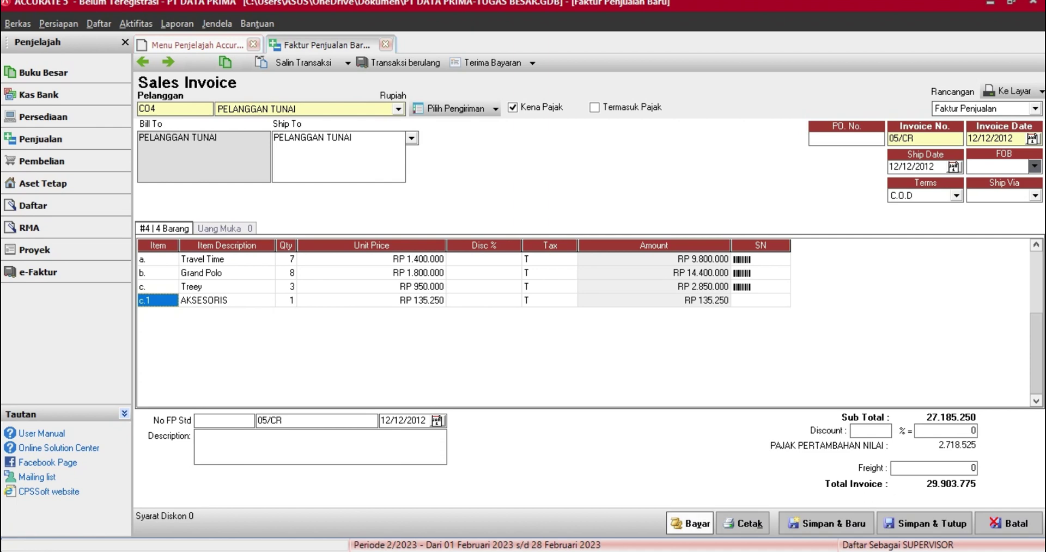
- Save sales invoice 05/CR and start a Bank BNI receipt for its full 29.903.775
left_click(690, 524)
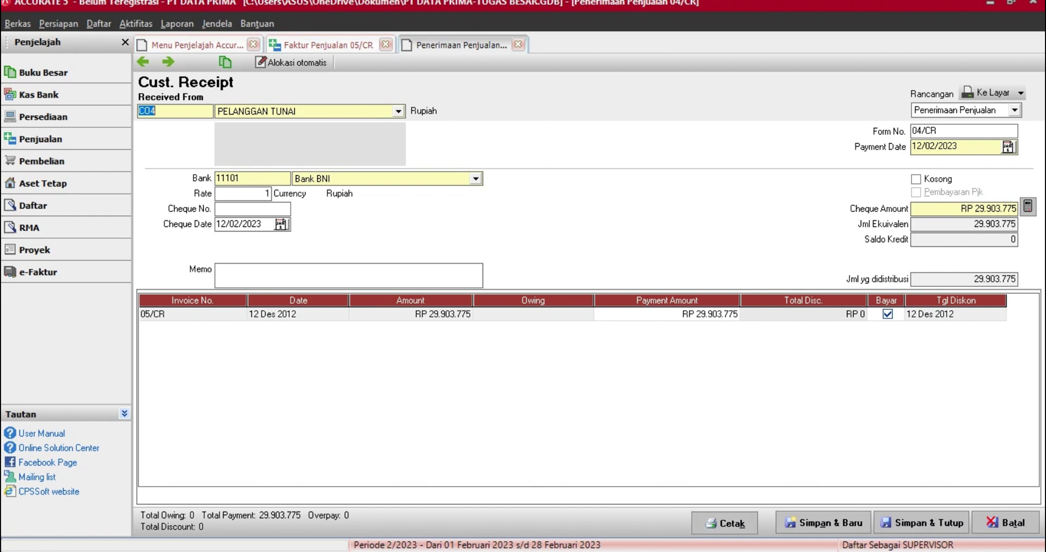
- Save customer receipt 04/CR, then save and close the now-paid invoice 05/CR
left_click(921, 523)
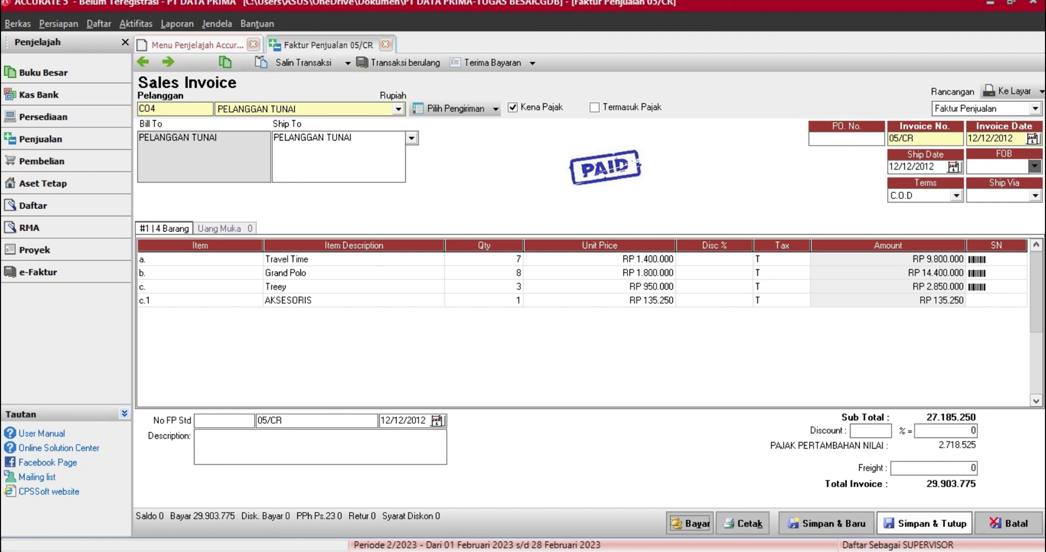
left_click(924, 523)
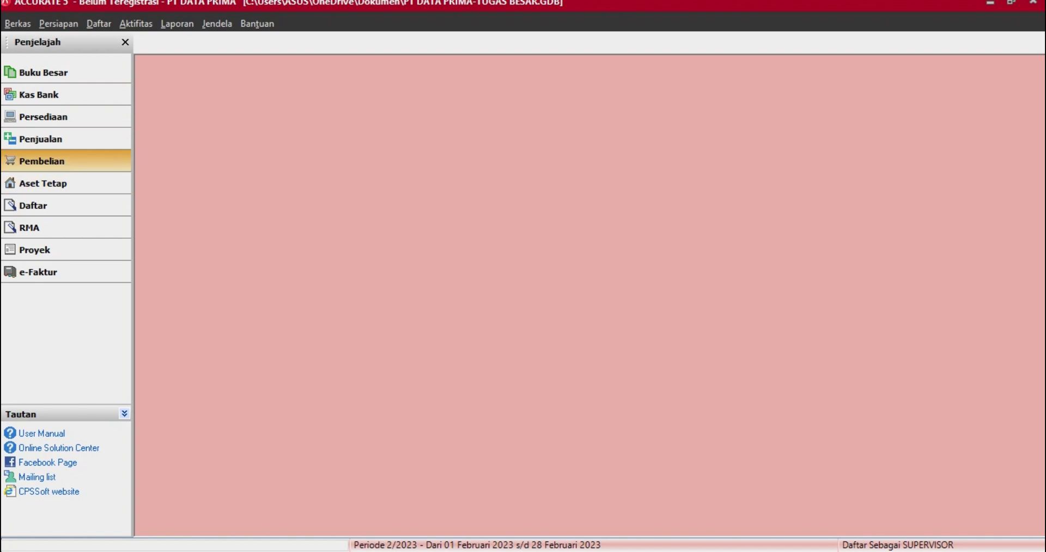
- Start a new Retur Pembelian for vendor PT Langit Biru
left_click(41, 161)
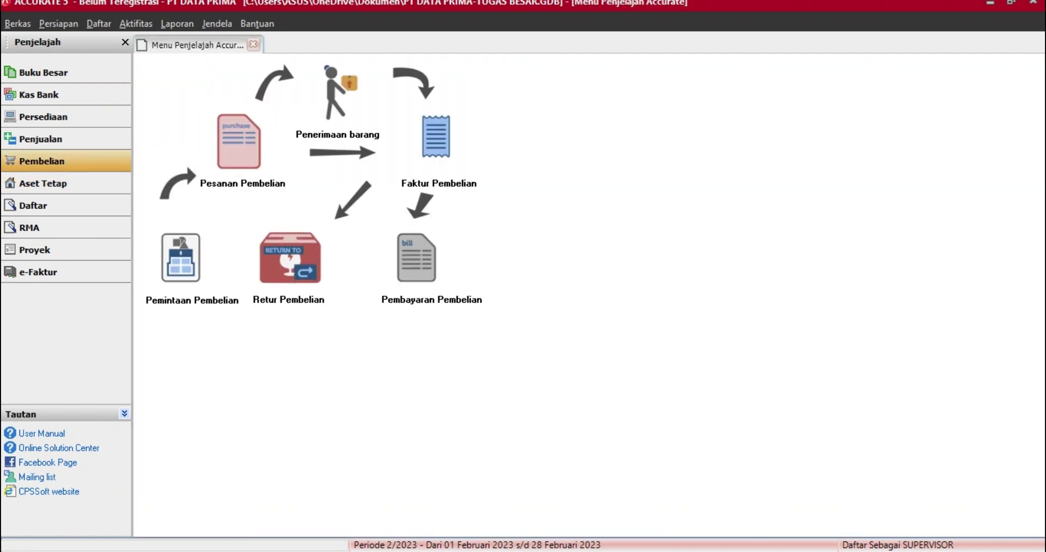
left_click(289, 257)
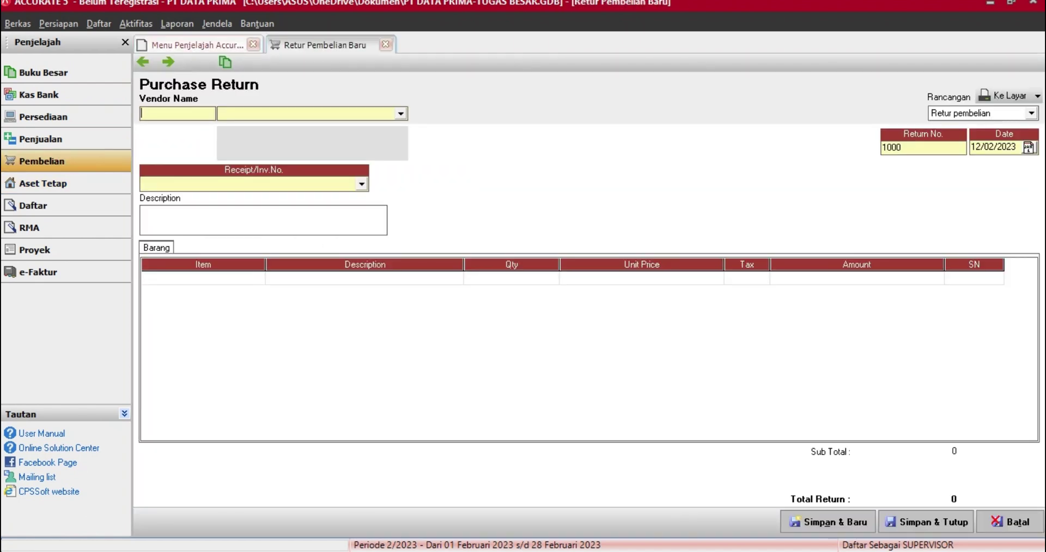
left_click(400, 113)
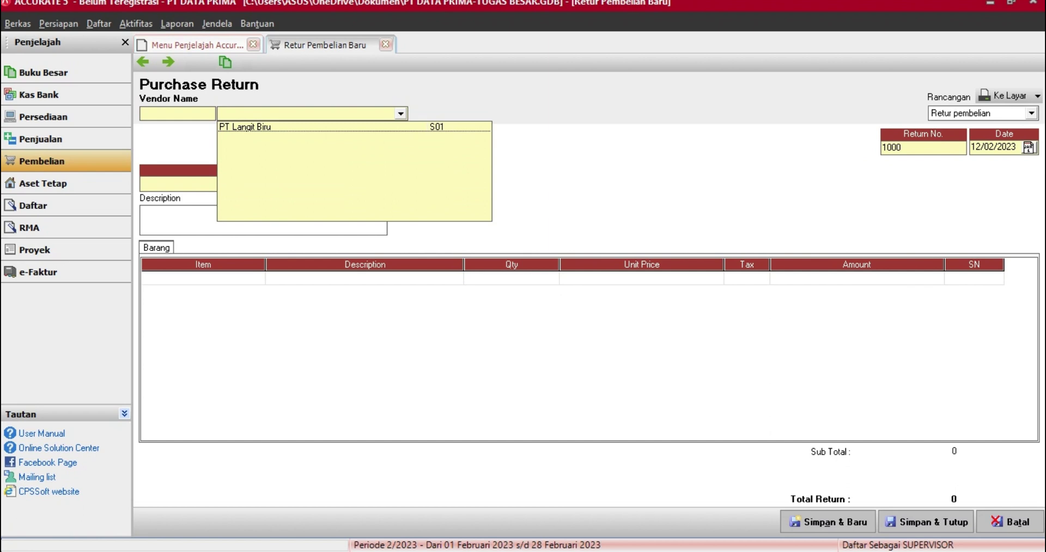
left_click(245, 126)
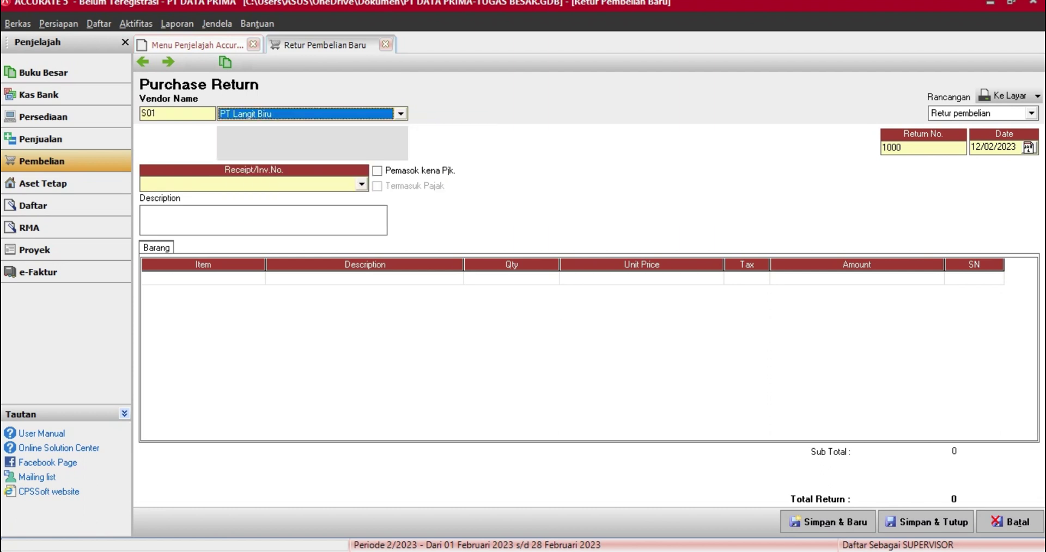
- Number the return 65/FPJ and date it 20/12/2012
key("Tab")
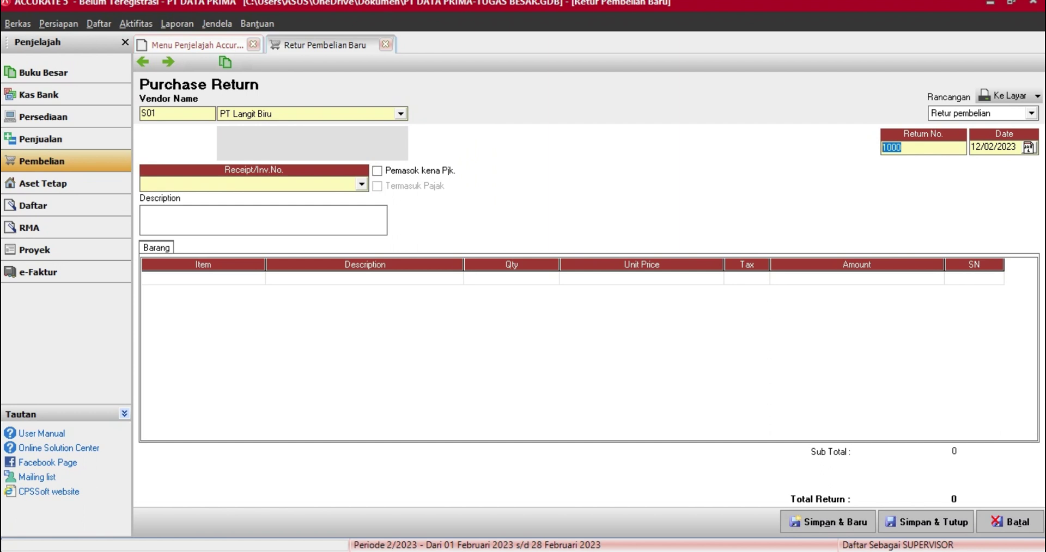
type("65/fpj")
key("BackSpace")
key("BackSpace")
type("FPJ")
key("Tab")
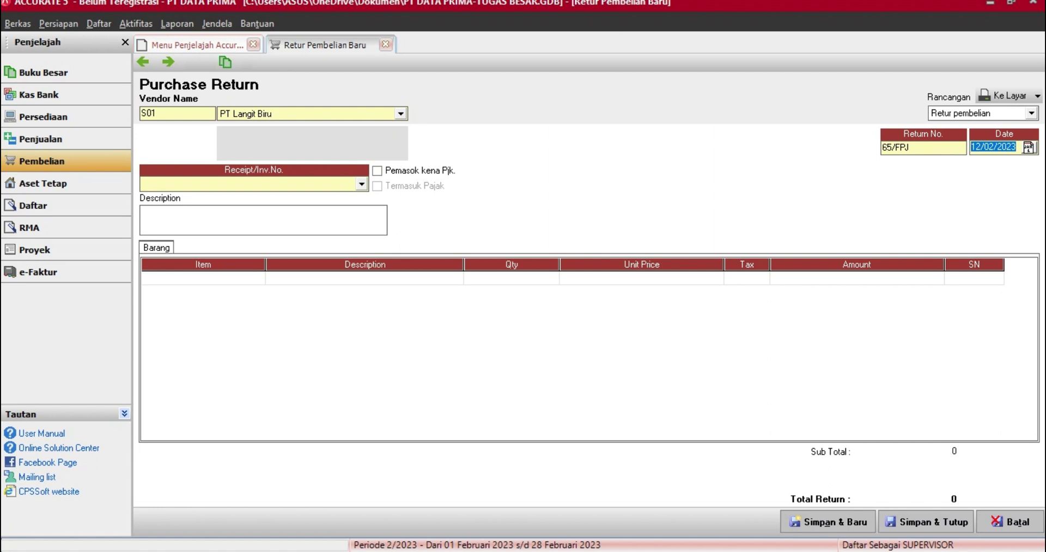
type("20/12/2012")
- Link the purchase return to invoice 01/FJ
left_click(361, 184)
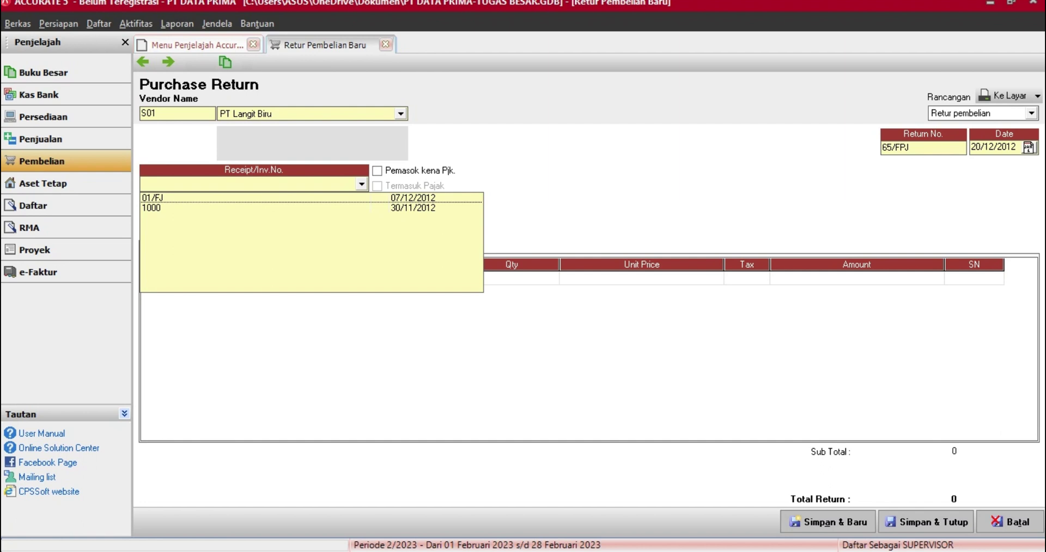
key("Return")
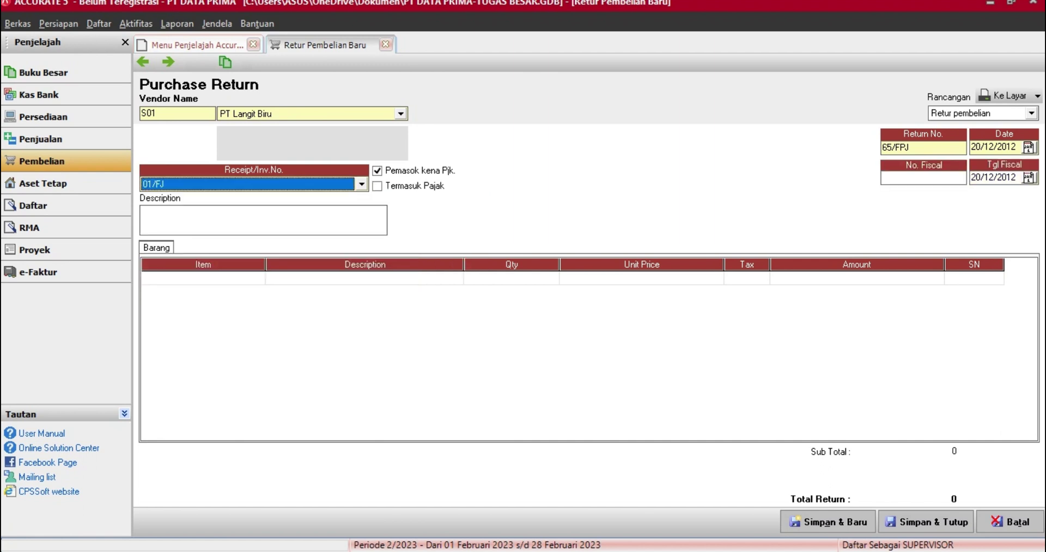
key("Tab")
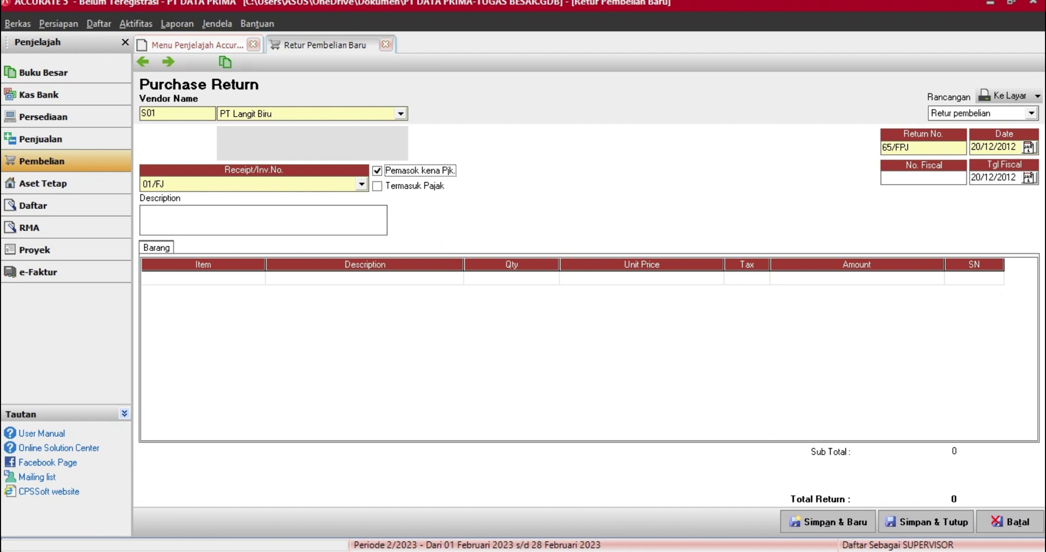
- Enter the return description RETUR KARENA RUSAK
left_click(263, 220)
type("re")
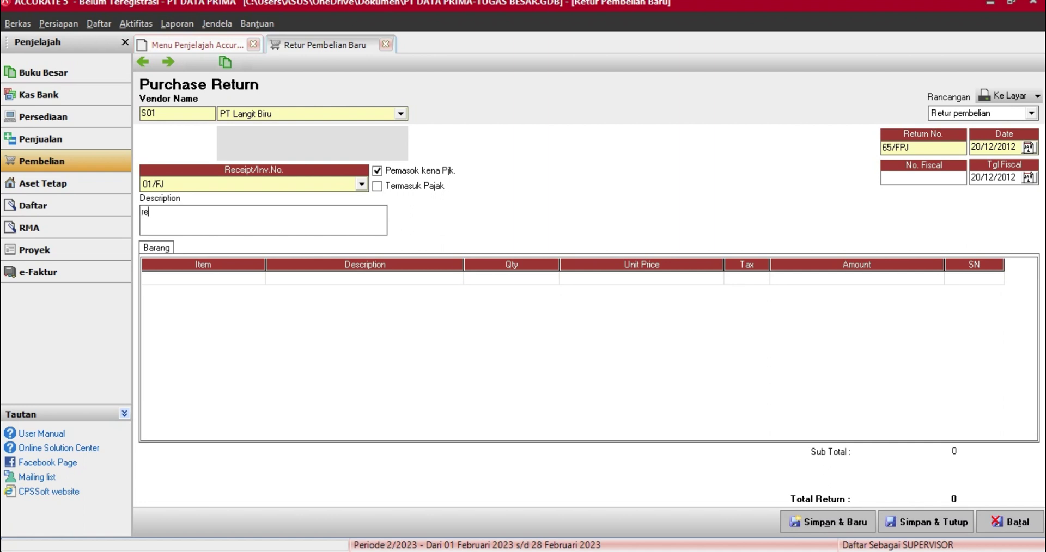
key("BackSpace")
key("BackSpace")
type("RETU")
key("BackSpace")
type("UR KARENA RUSAK")
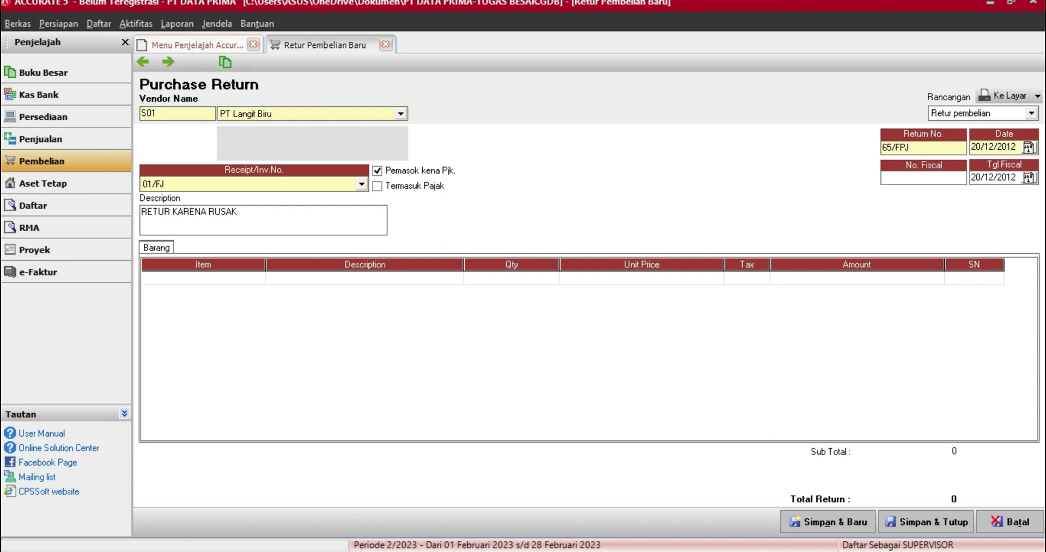
- Add a line break to the description and try inserting a new item row
left_click(512, 279)
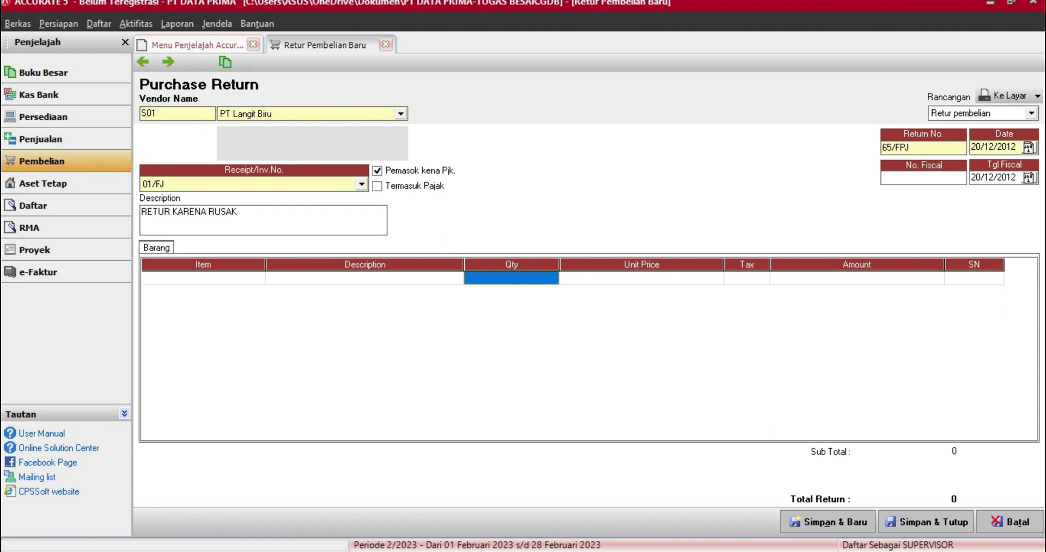
left_click(203, 278)
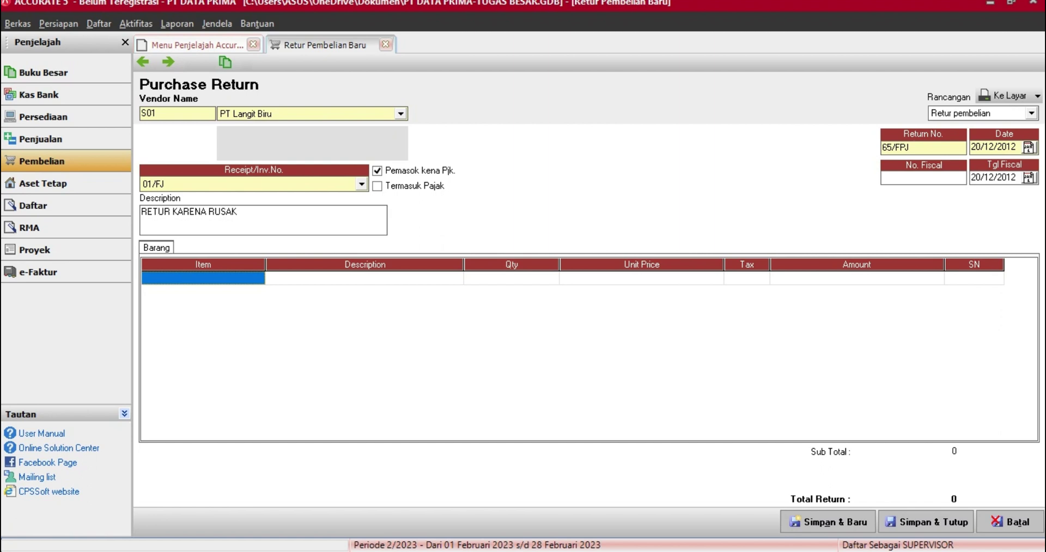
left_click(236, 211)
key("Return")
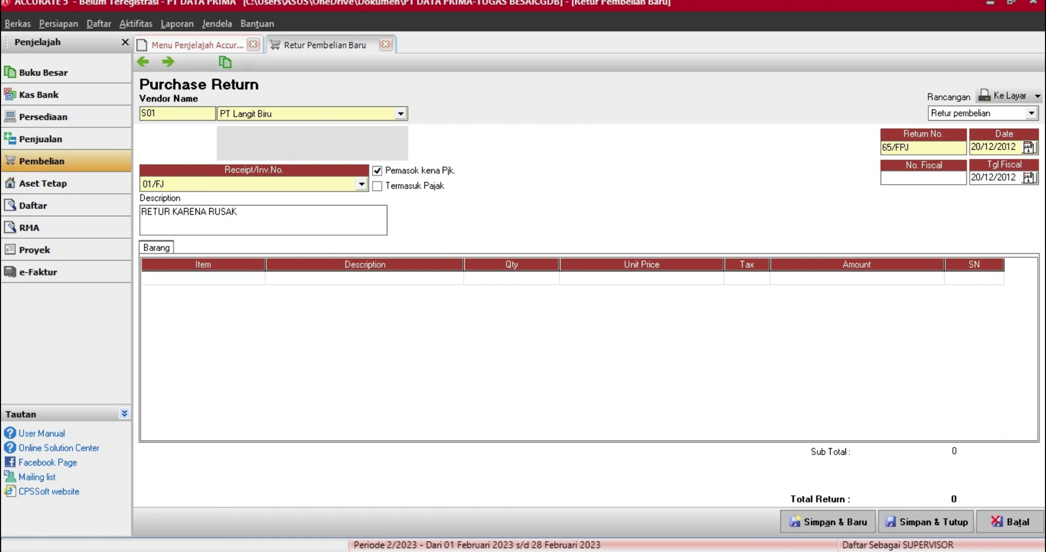
left_click(203, 278)
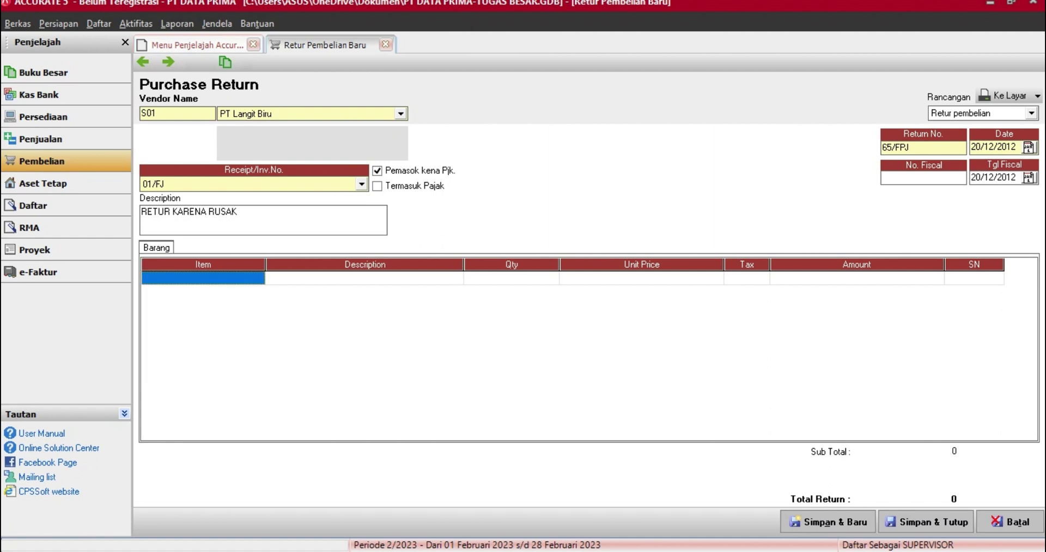
right_click(239, 277)
left_click(261, 286)
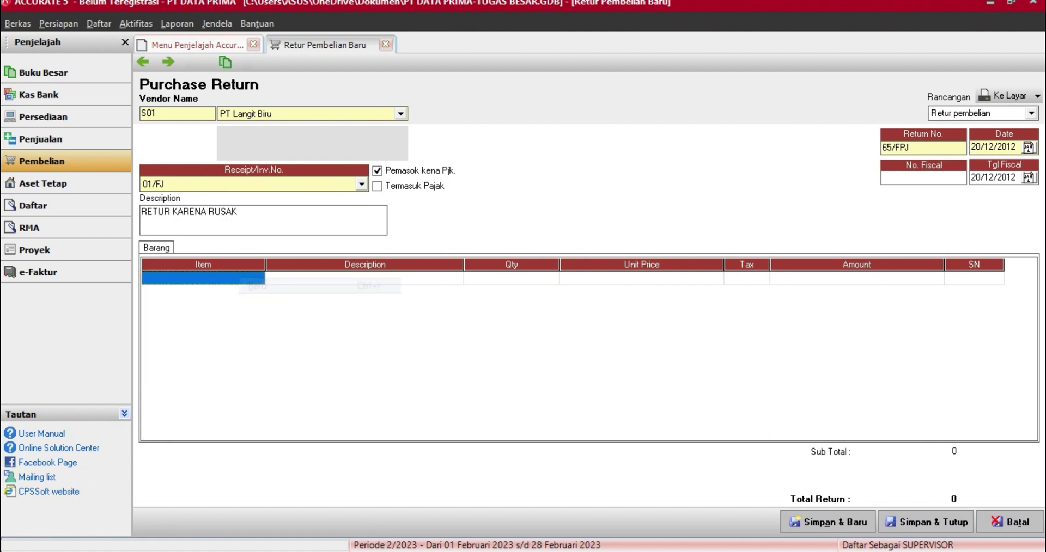
left_click(364, 278)
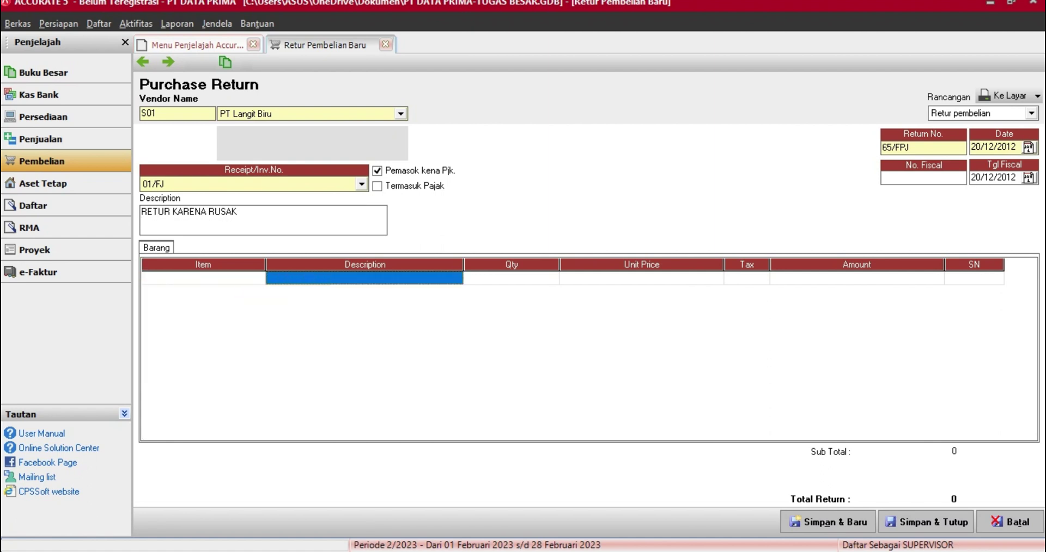
left_click(531, 278)
right_click(532, 278)
left_click(548, 288)
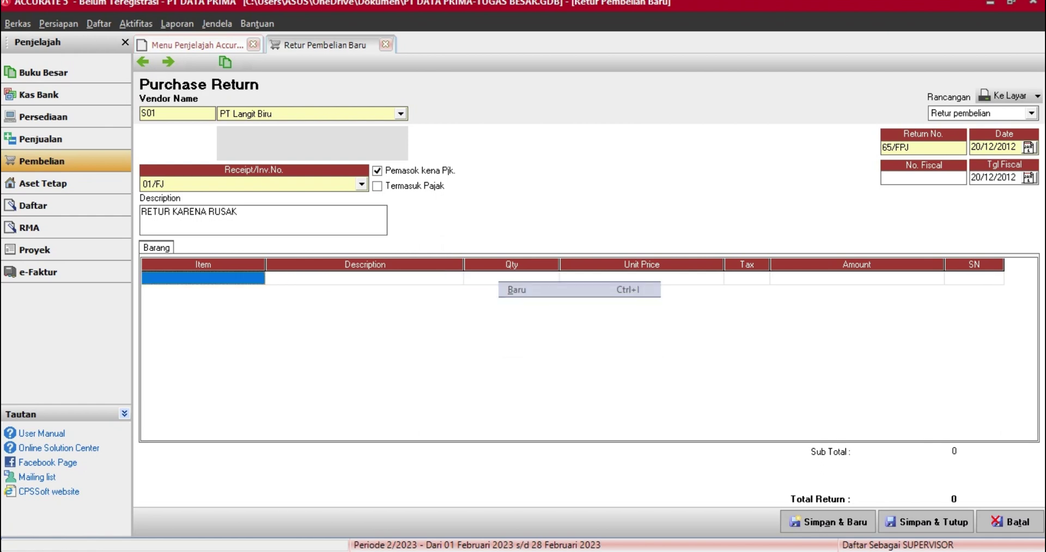
- Retry inserting the item row and dismiss the 'Kolom Barang tidak boleh kosong' error
right_click(249, 277)
left_click(267, 288)
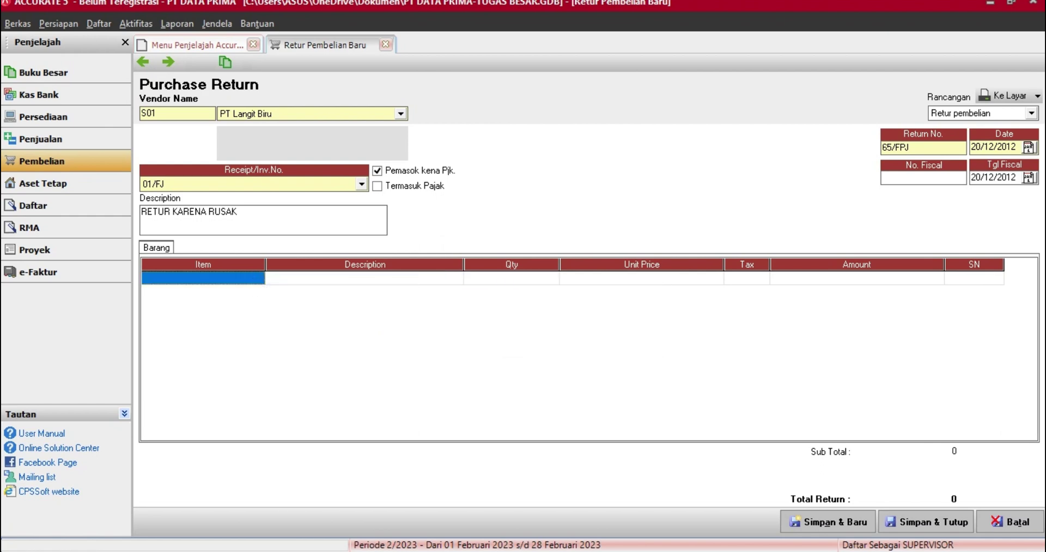
left_click(512, 279)
left_click(642, 279)
left_click(746, 278)
key("Tab")
key("Tab")
key("Tab")
right_click(259, 279)
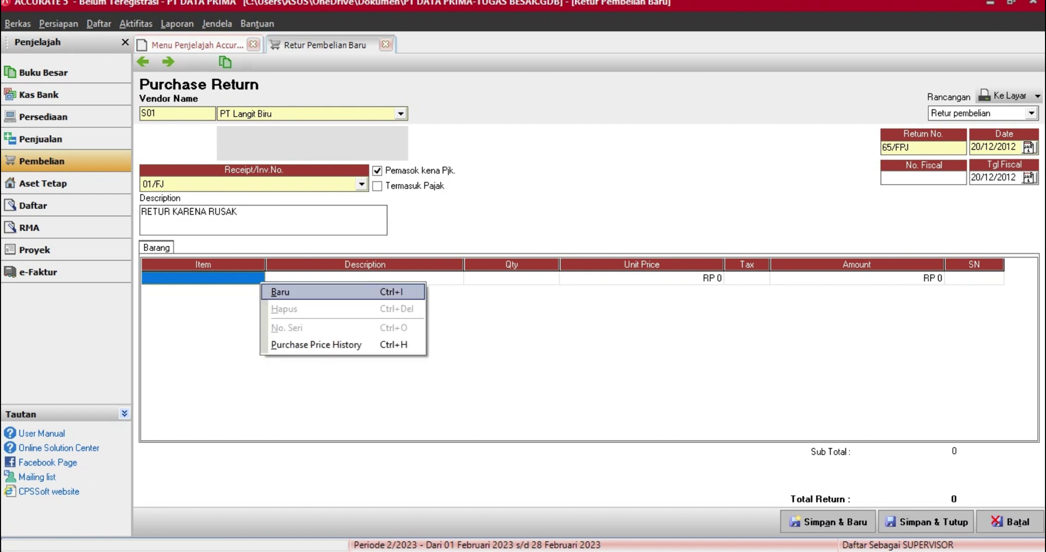
left_click(283, 290)
key("Return")
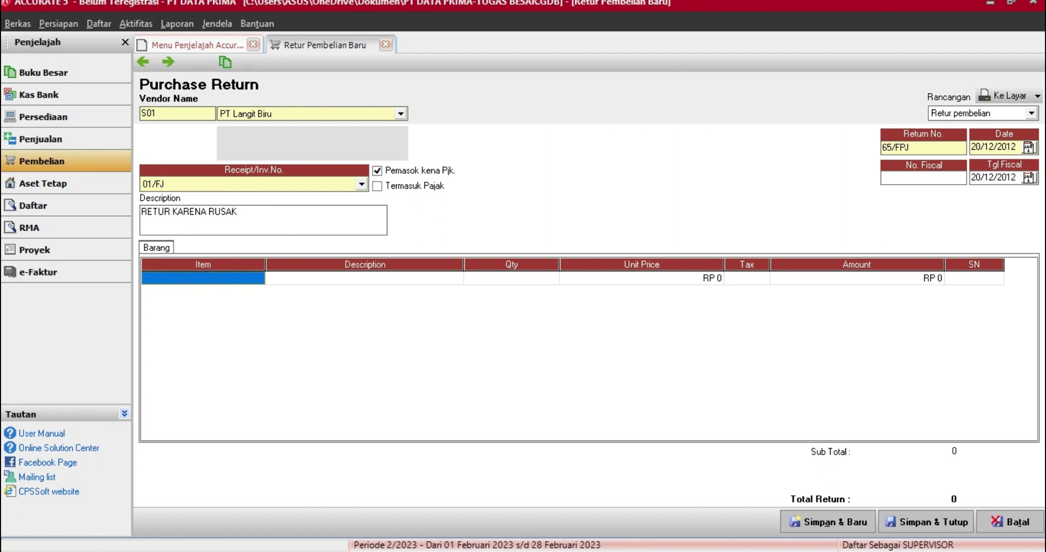
right_click(260, 279)
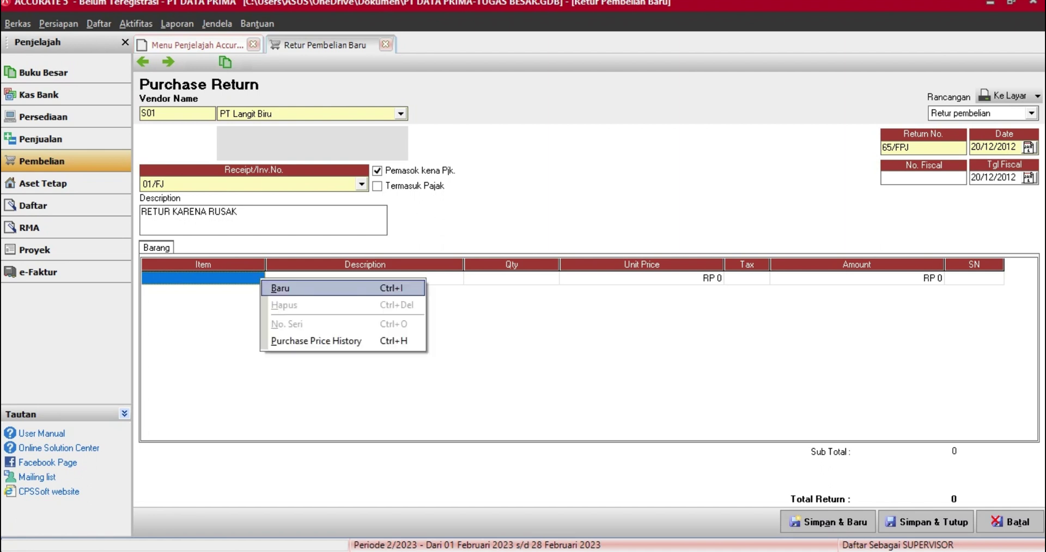
left_click(294, 288)
left_click(586, 334)
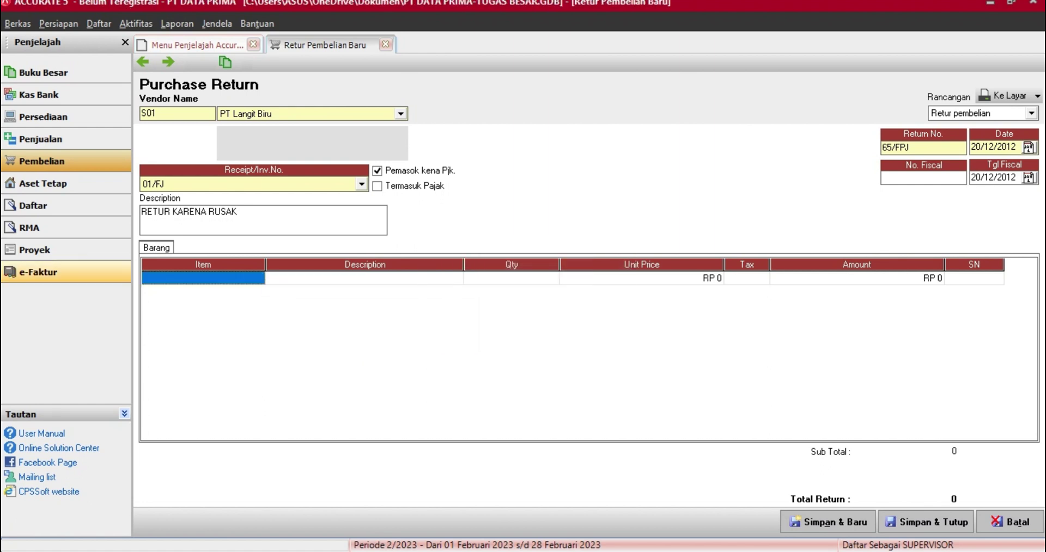
- Select cells in the blank row and retry a new line, dismissing the recurring empty-item error
left_click_drag(501, 279, 747, 278)
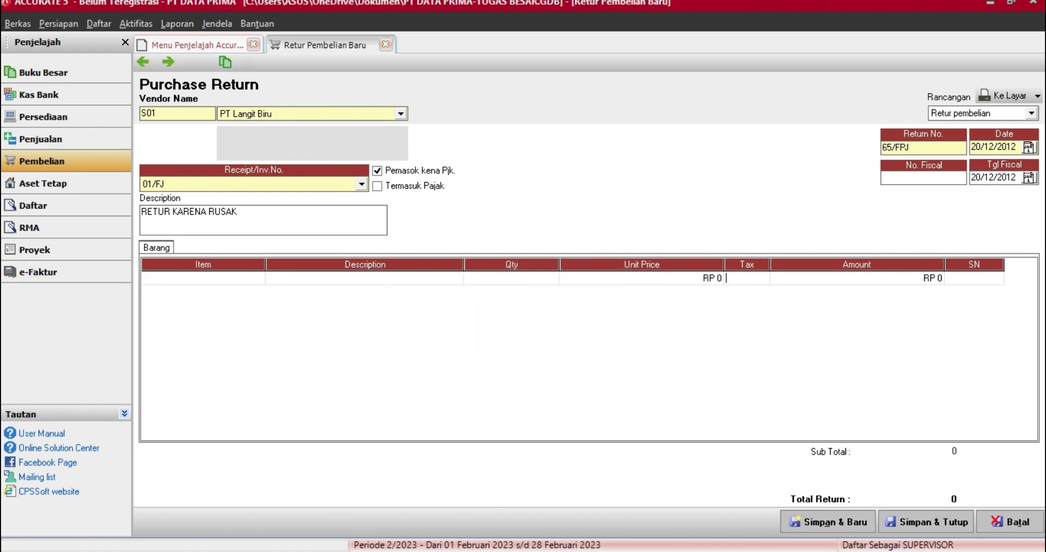
left_click(856, 279)
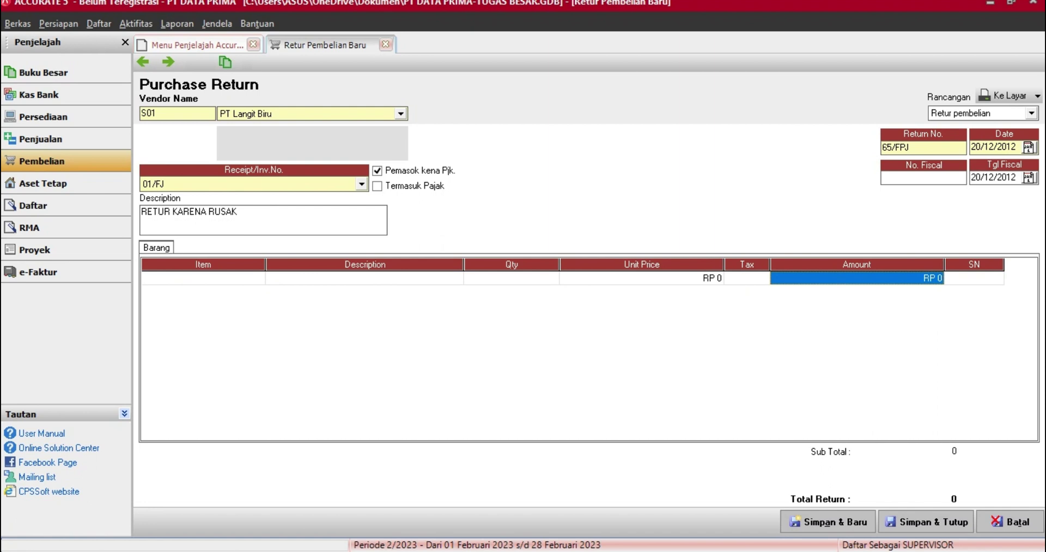
left_click(784, 279)
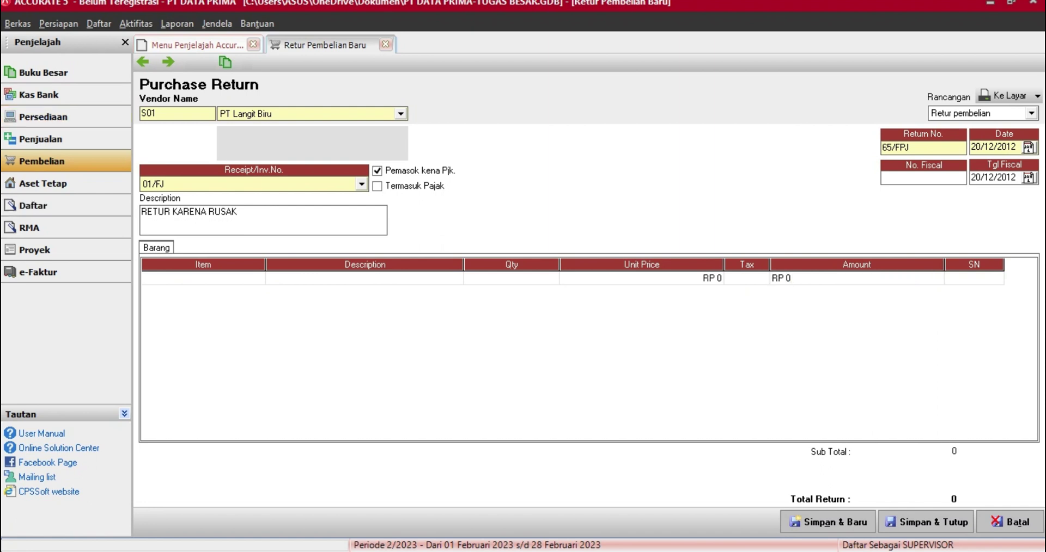
double_click(783, 278)
left_click(260, 278)
right_click(260, 279)
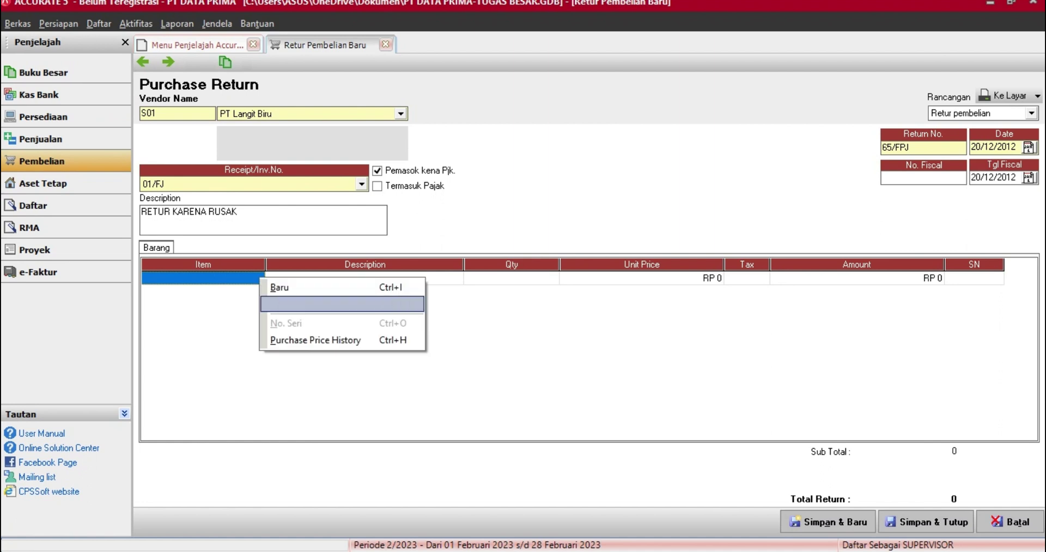
key("Up")
key("Return")
key("Return")
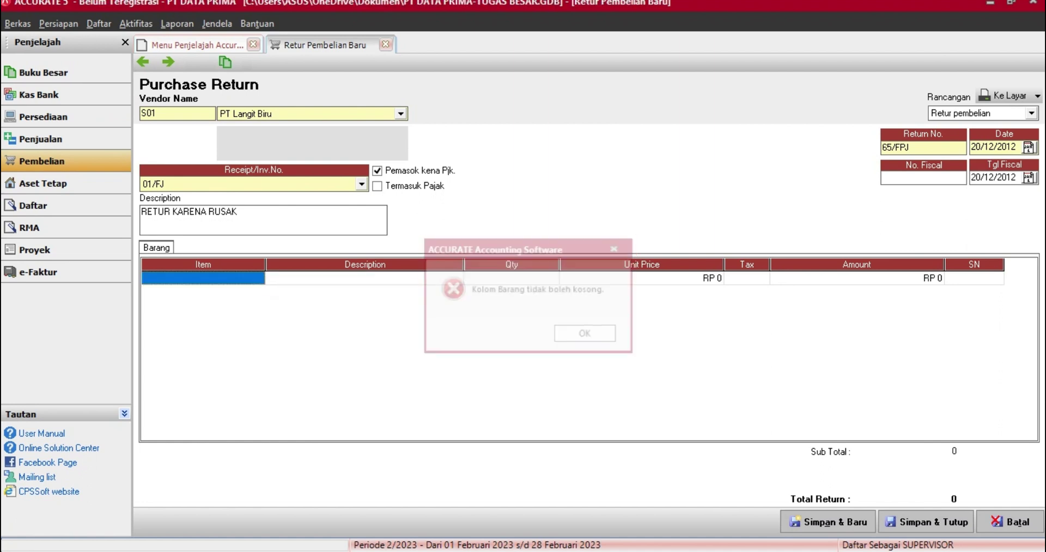
key("shift+F10")
key("Return")
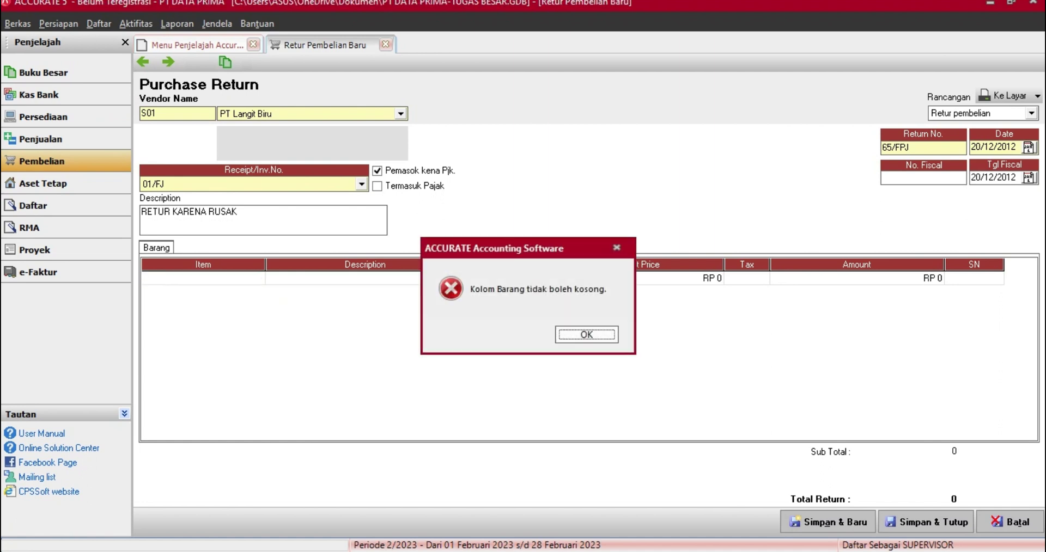
key("Return")
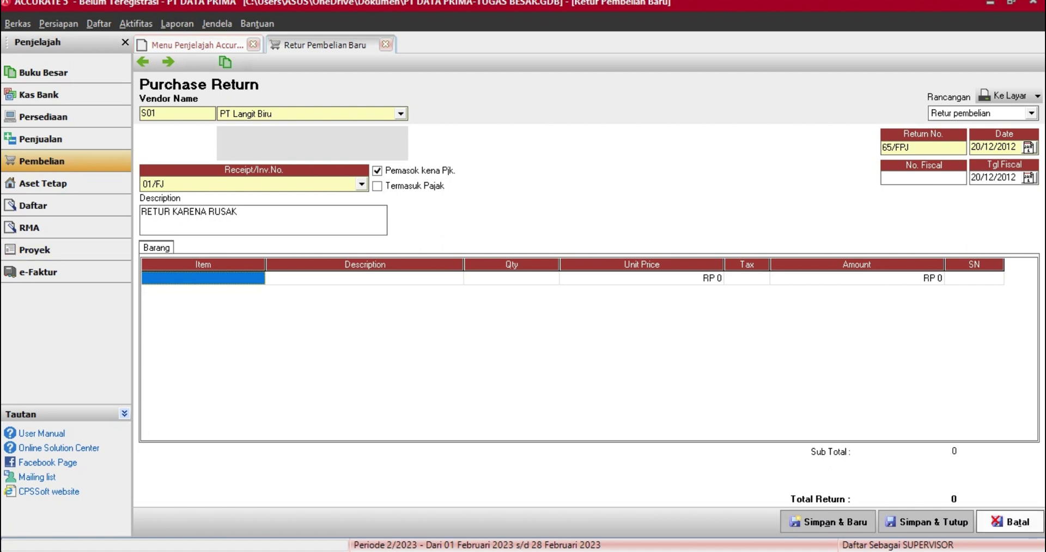
- Discard the unsaved return and start a new one for PT Langit Biru
left_click(1011, 522)
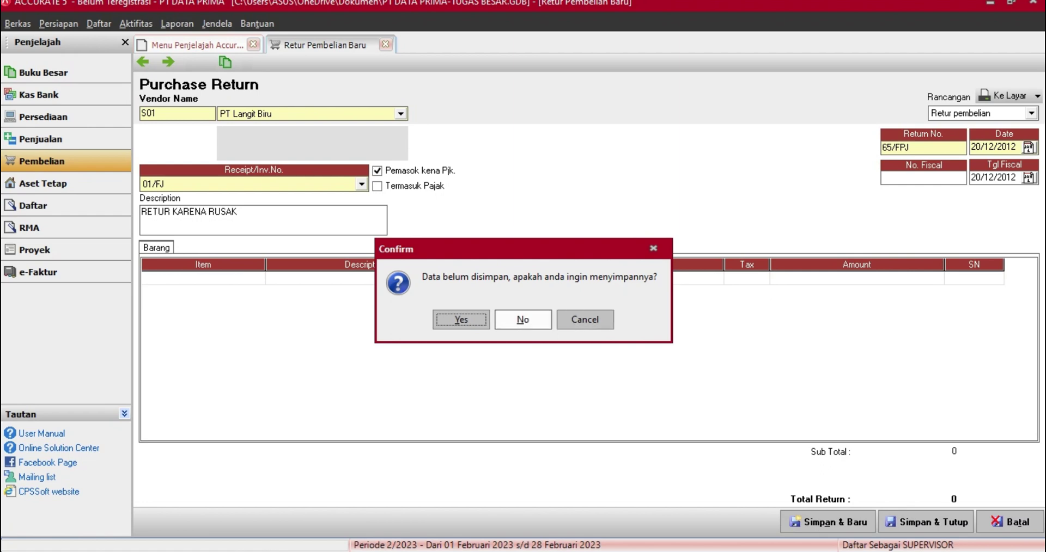
left_click(522, 319)
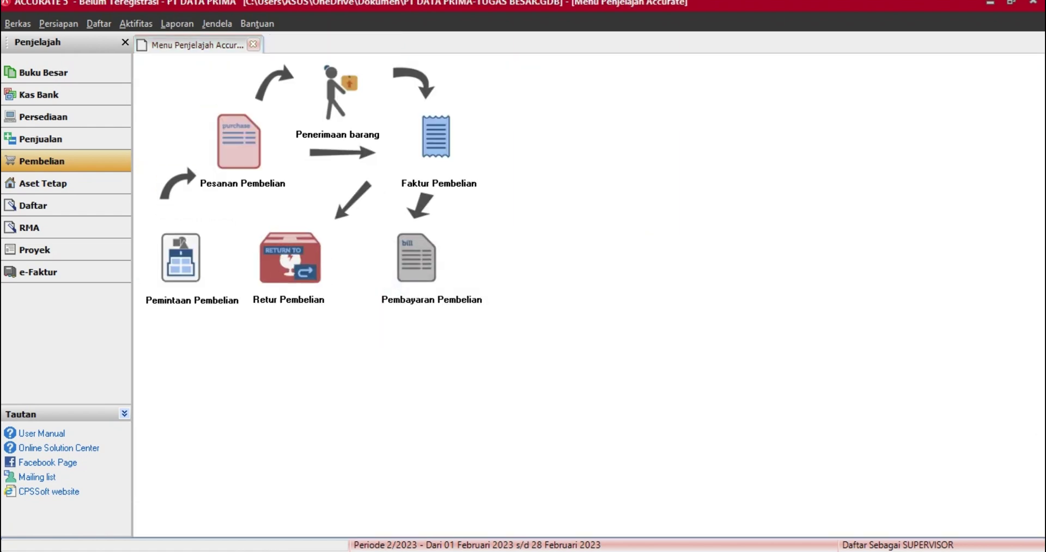
left_click(290, 259)
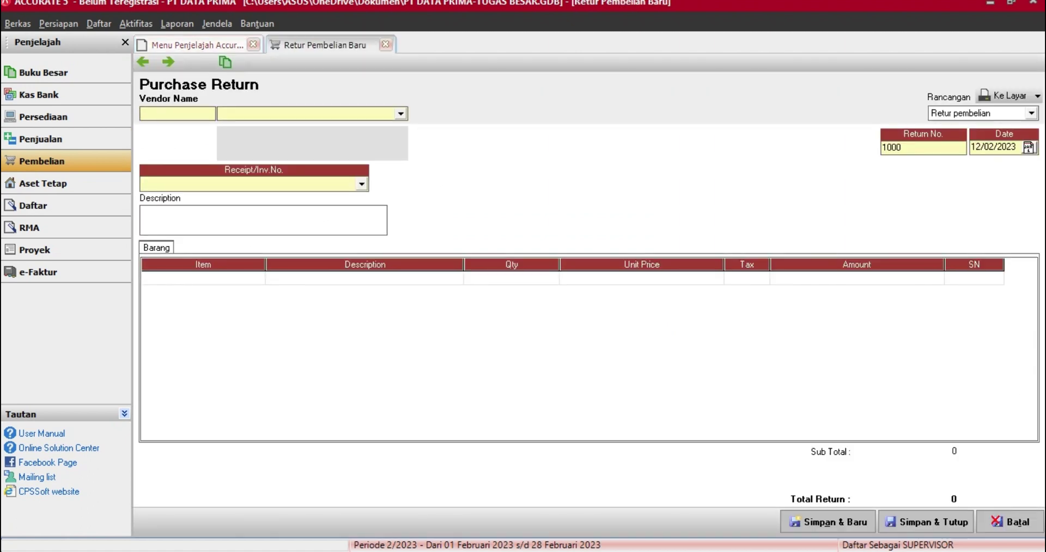
left_click(400, 114)
left_click(261, 127)
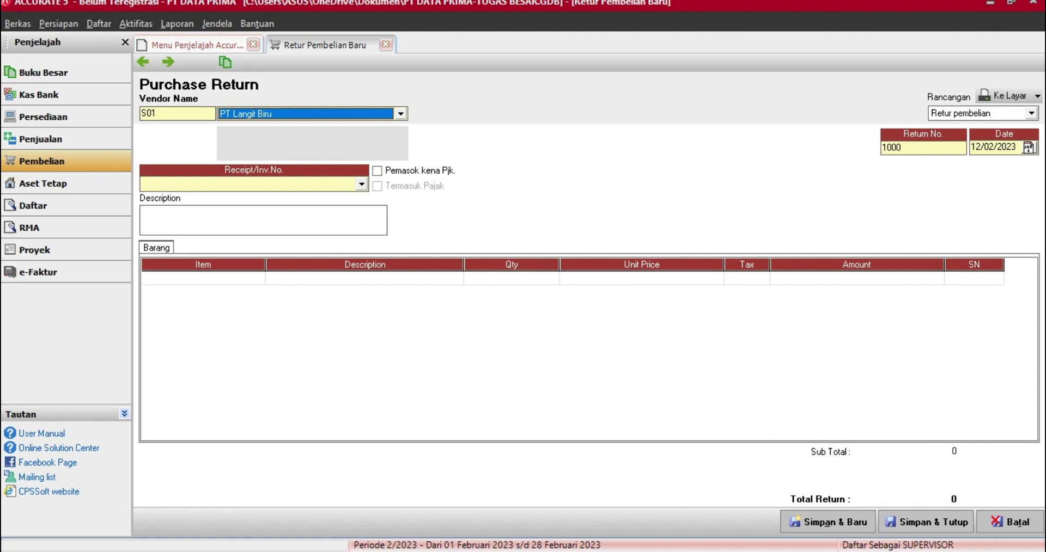
- Set the return number to 65/FPJ and the date to 12/12/2012
double_click(905, 148)
type("65")
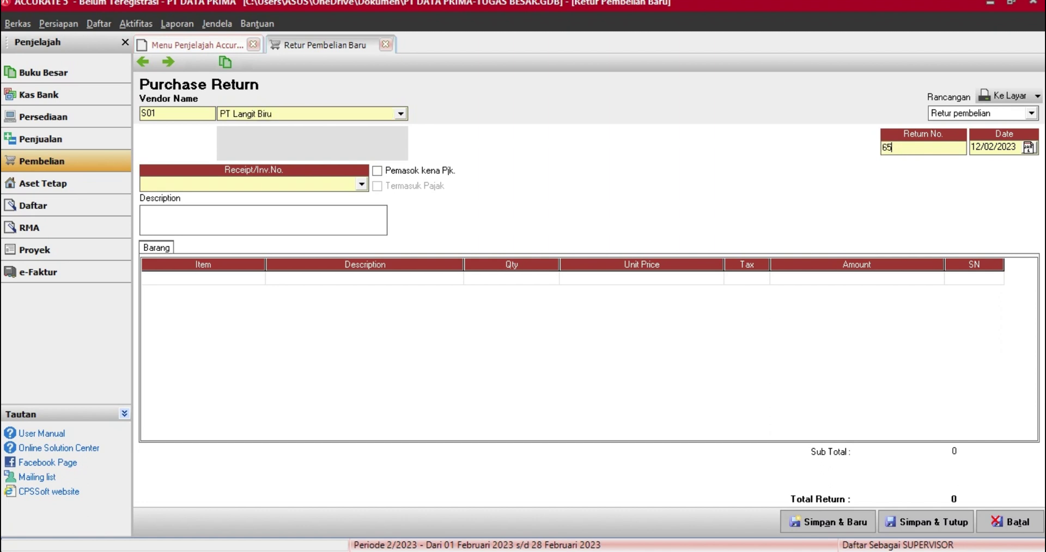
type("/FPJ")
left_click(1028, 148)
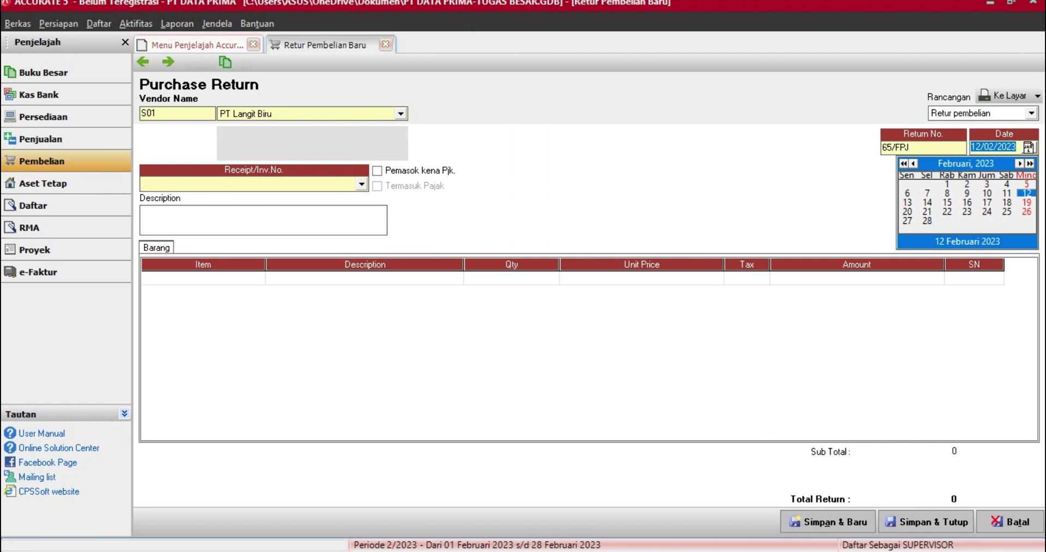
key("Escape")
type("12/")
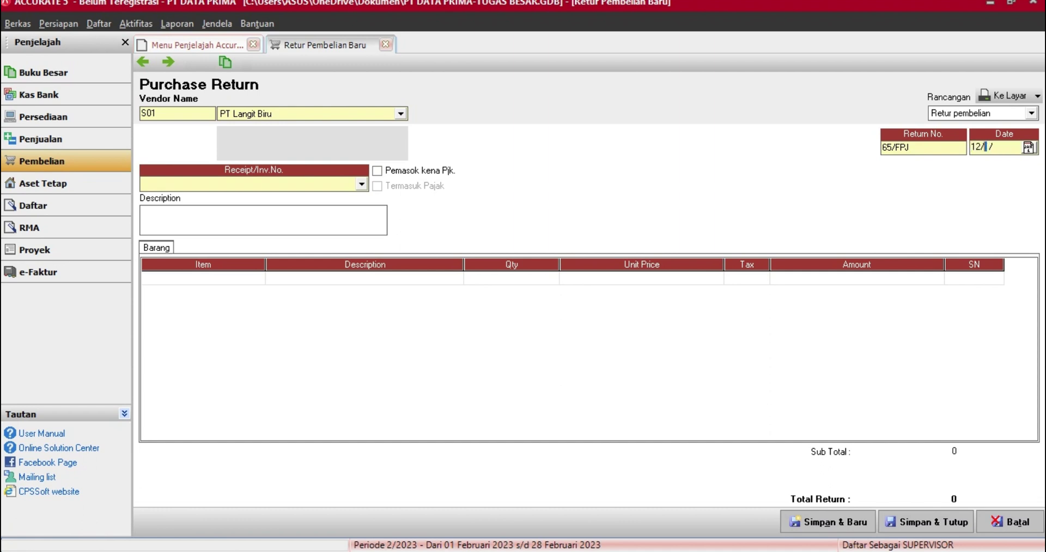
type("12/2012")
- Reference invoice 01/FJ and describe the return as RETUR KARENA BARANG RUSAK
left_click(362, 185)
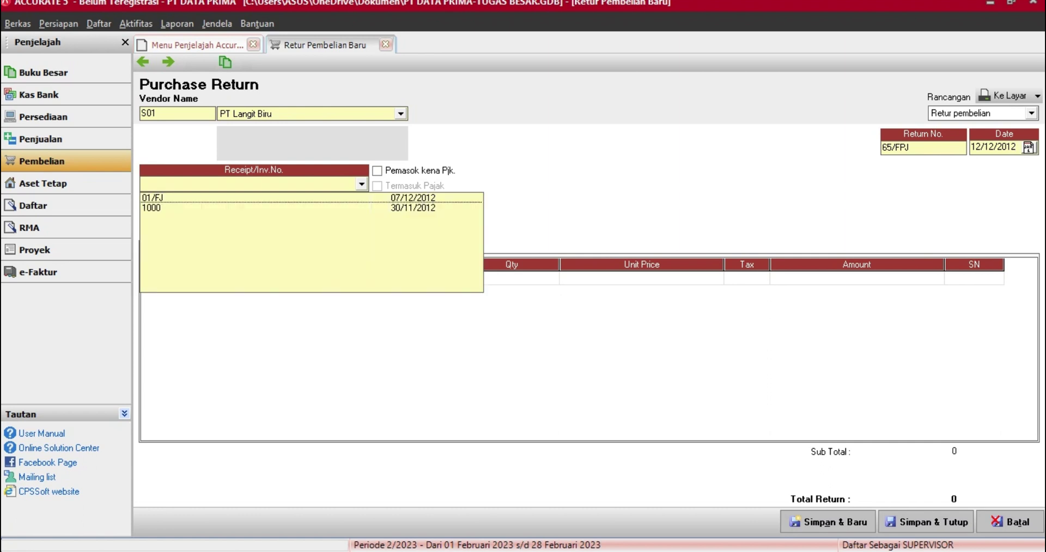
key("Down")
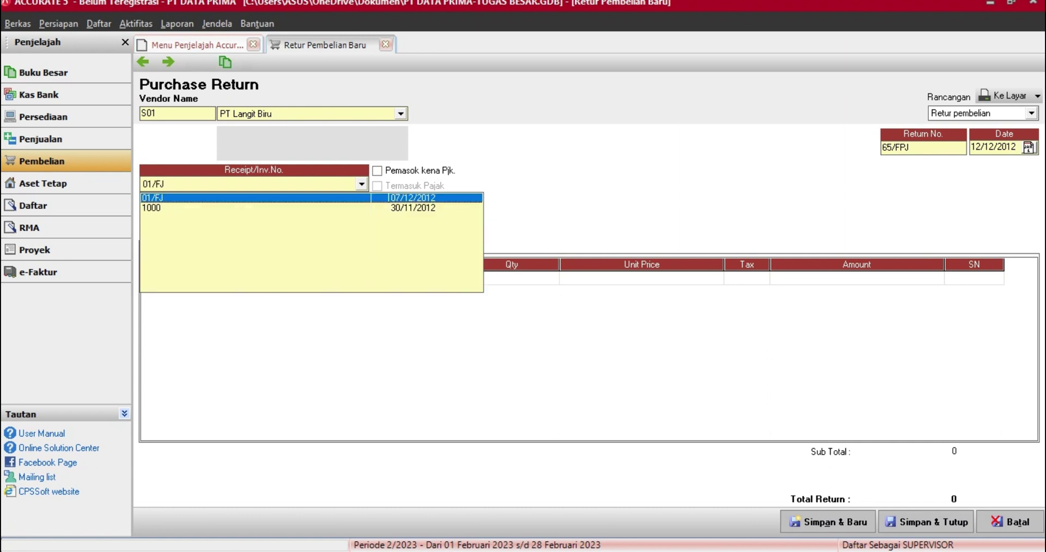
key("Return")
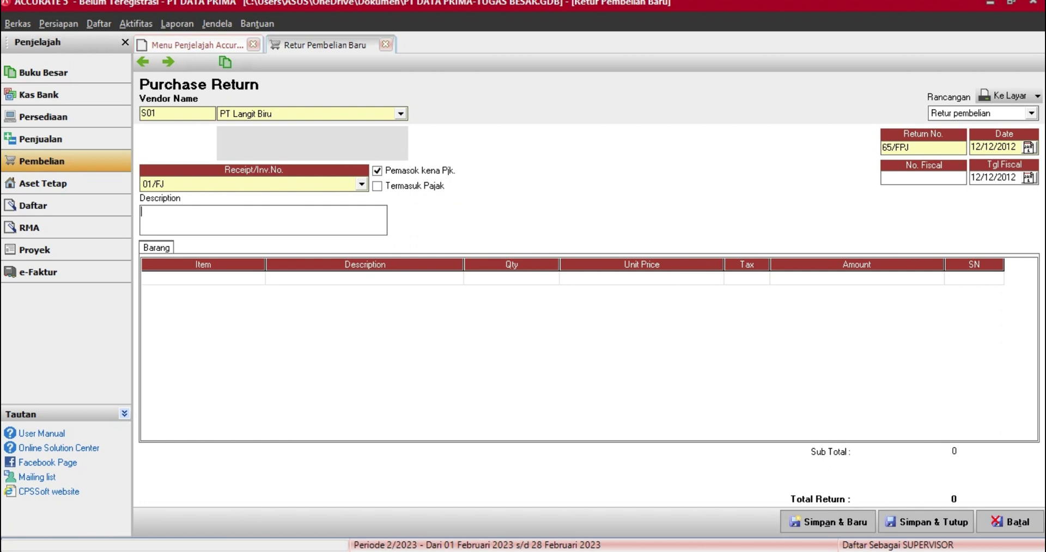
type("RETUR KARENA BARA")
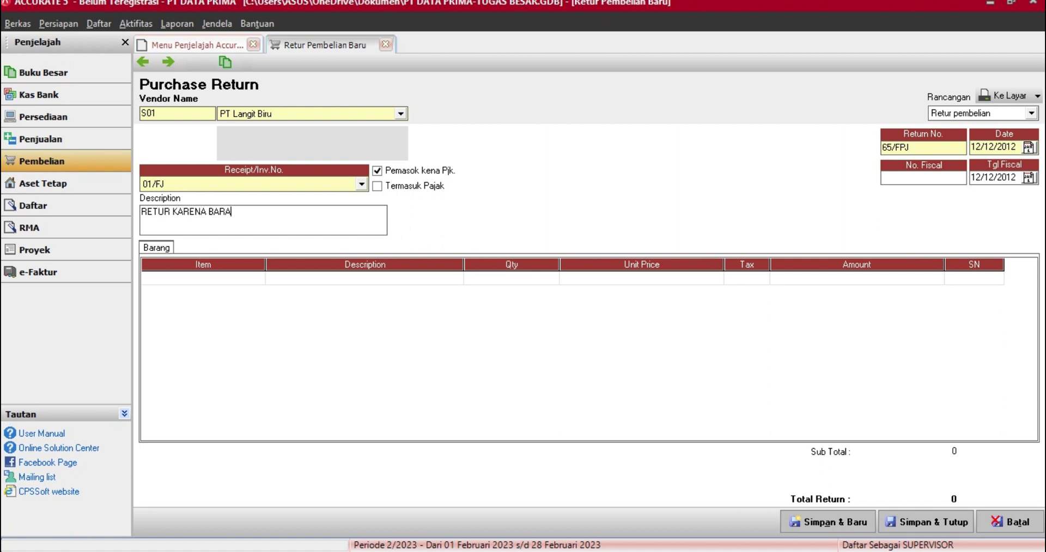
type("NG RUSAK")
- Insert a new item line in the return grid and select its first cells
right_click(266, 272)
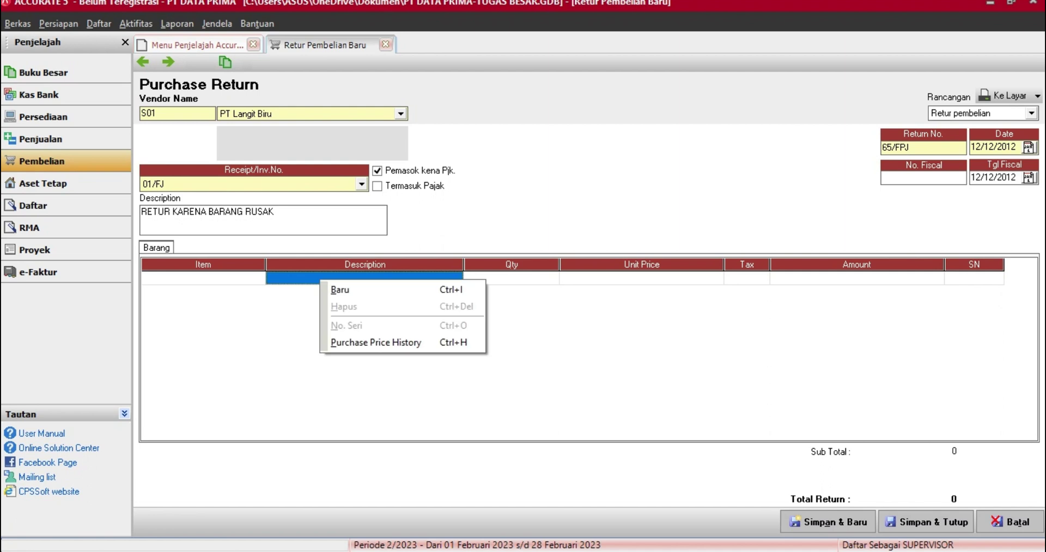
left_click(326, 289)
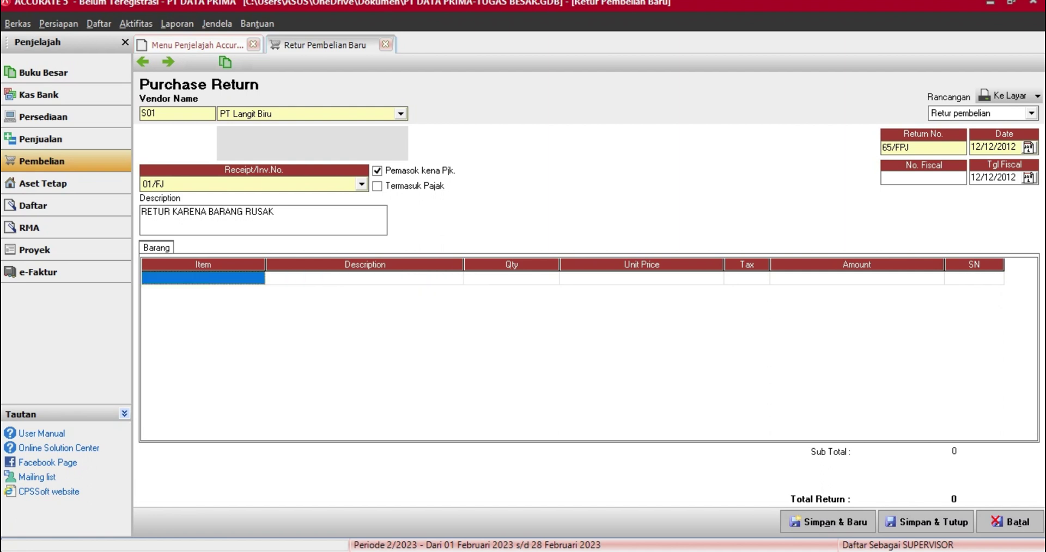
left_click(214, 46)
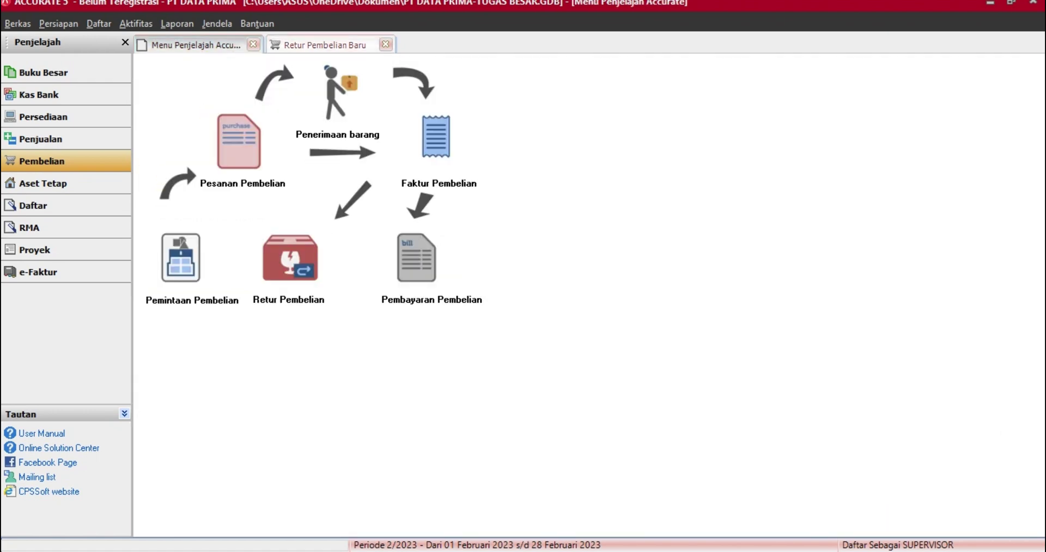
left_click(253, 45)
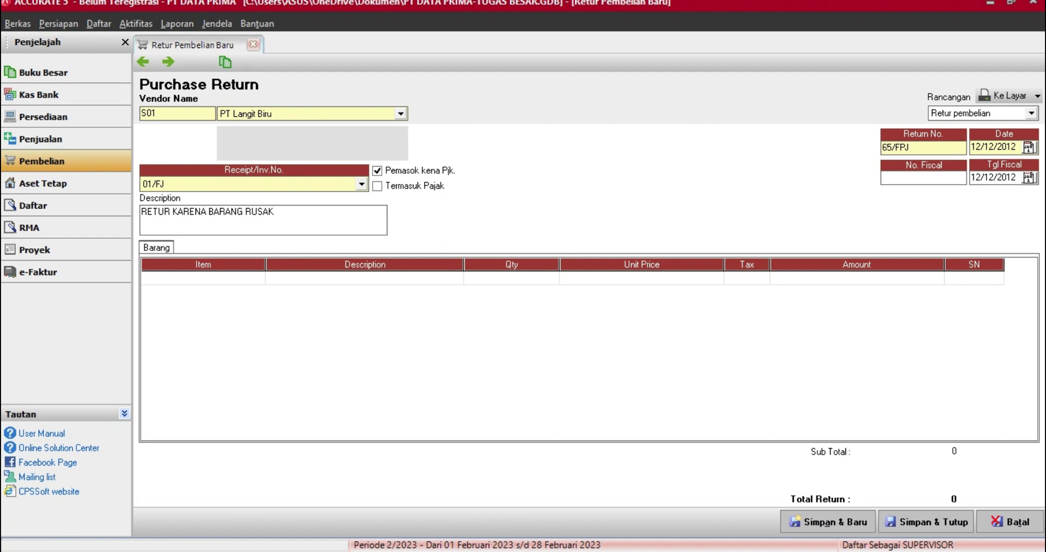
left_click(969, 278)
left_click(969, 278)
left_click(997, 279)
left_click(203, 279)
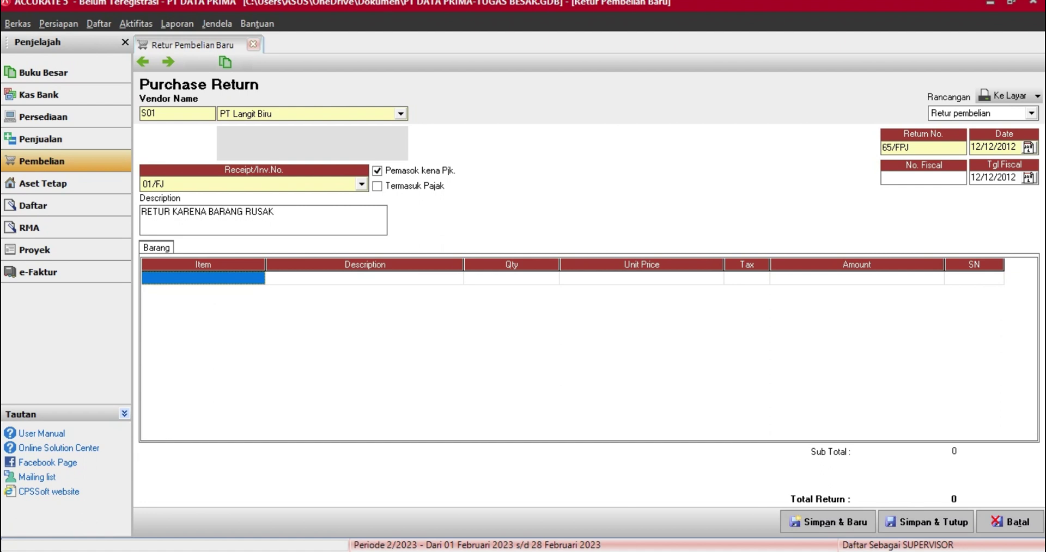
- Add Travel Time as the first line with quantity 1, declining return-all
left_click(365, 278)
left_click(365, 278)
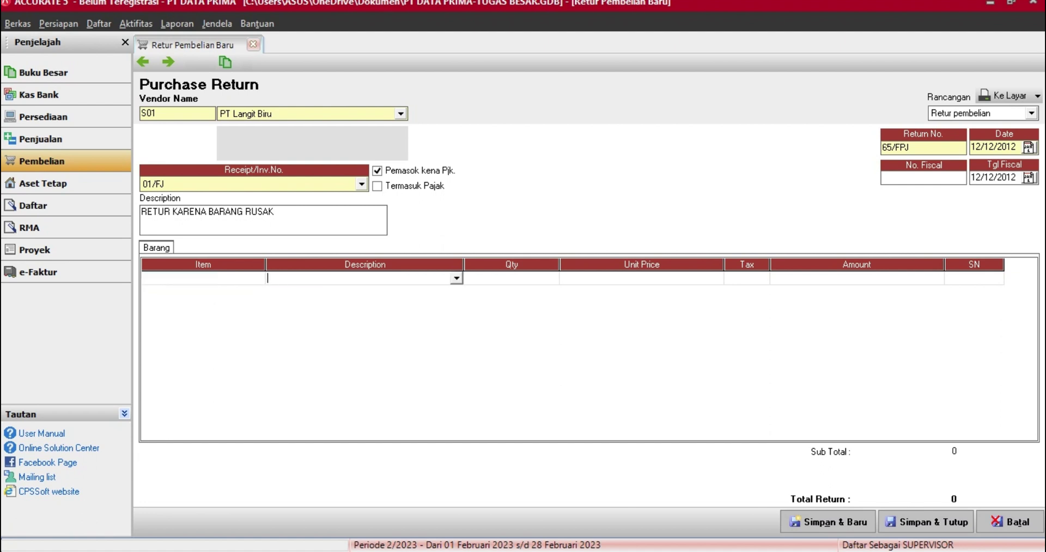
left_click(456, 278)
left_click(293, 291)
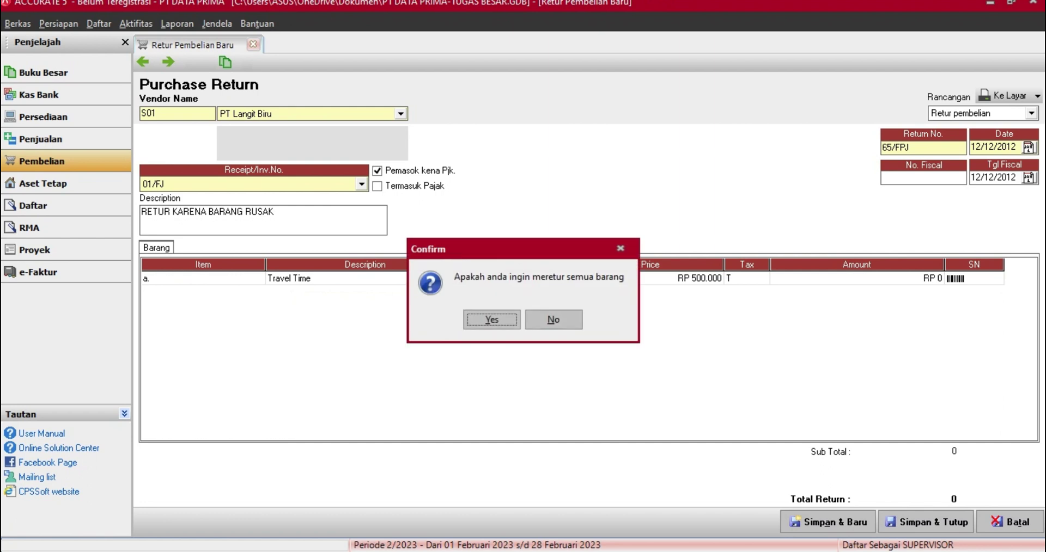
left_click(553, 320)
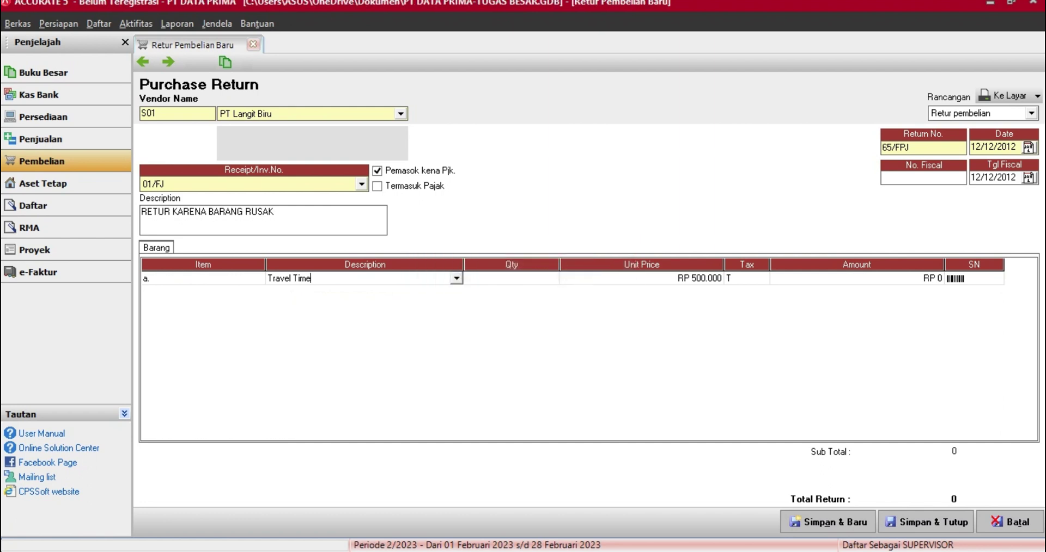
left_click(457, 278)
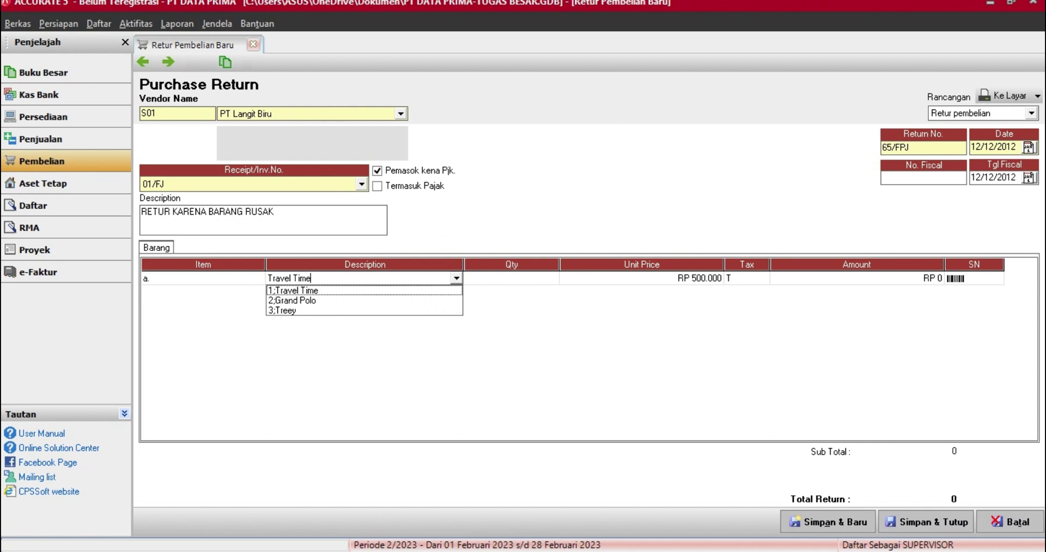
key("Return")
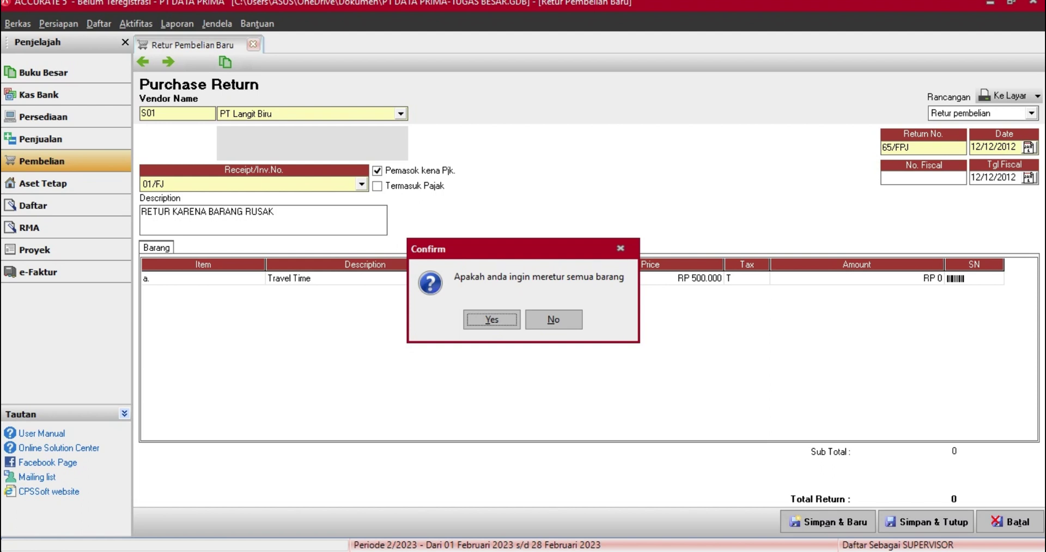
left_click(553, 319)
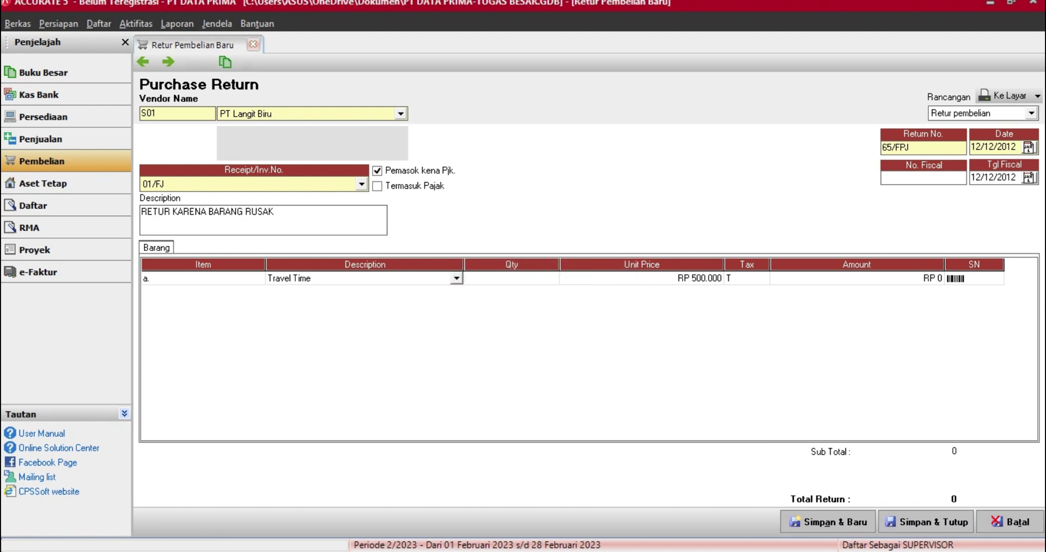
left_click(511, 279)
type("1")
key("Tab")
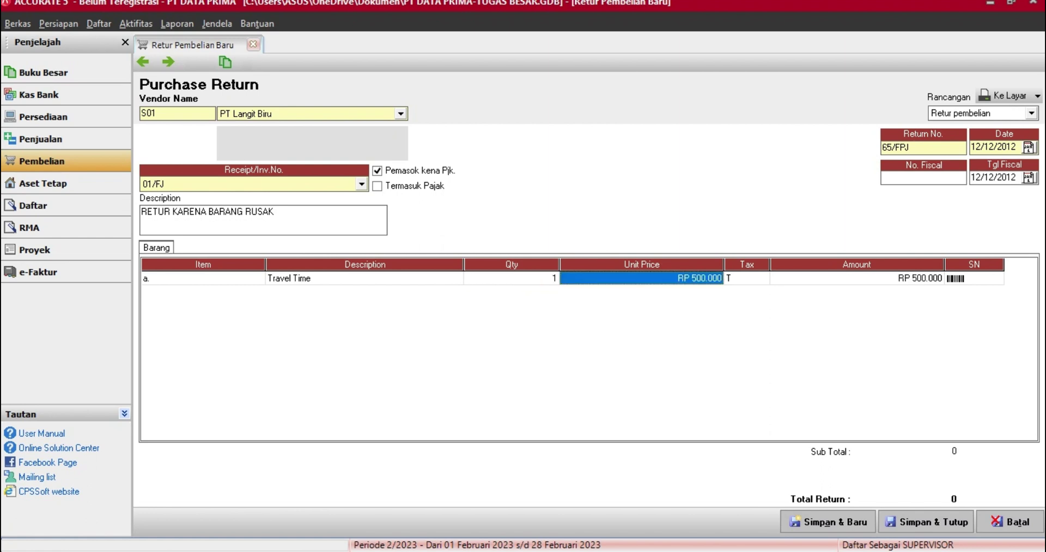
key("Tab")
key("Tab")
key("Tab")
key("Tab")
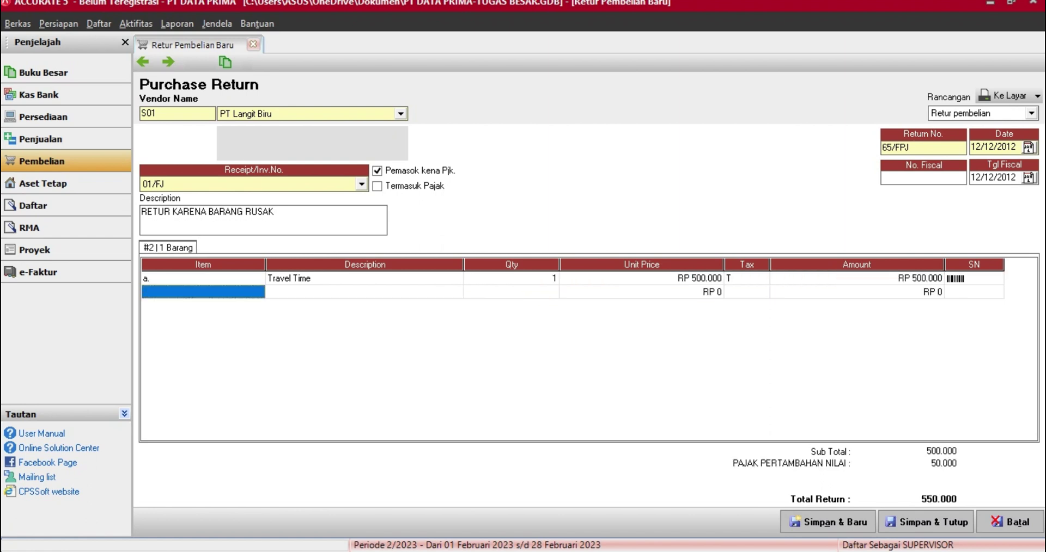
key("Tab")
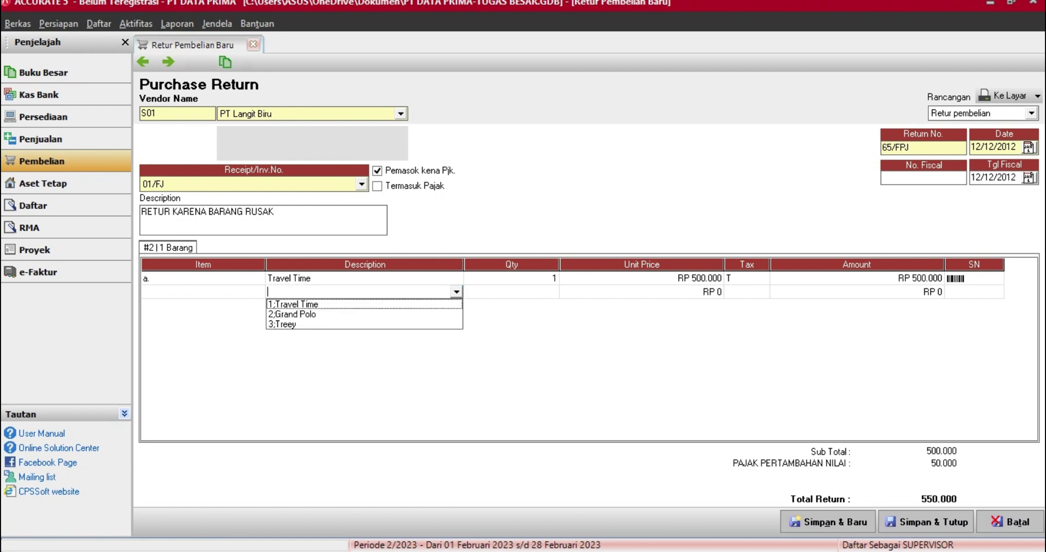
- Add Grand Polo as the second line with quantity 1, declining return-all
key("Down")
key("Return")
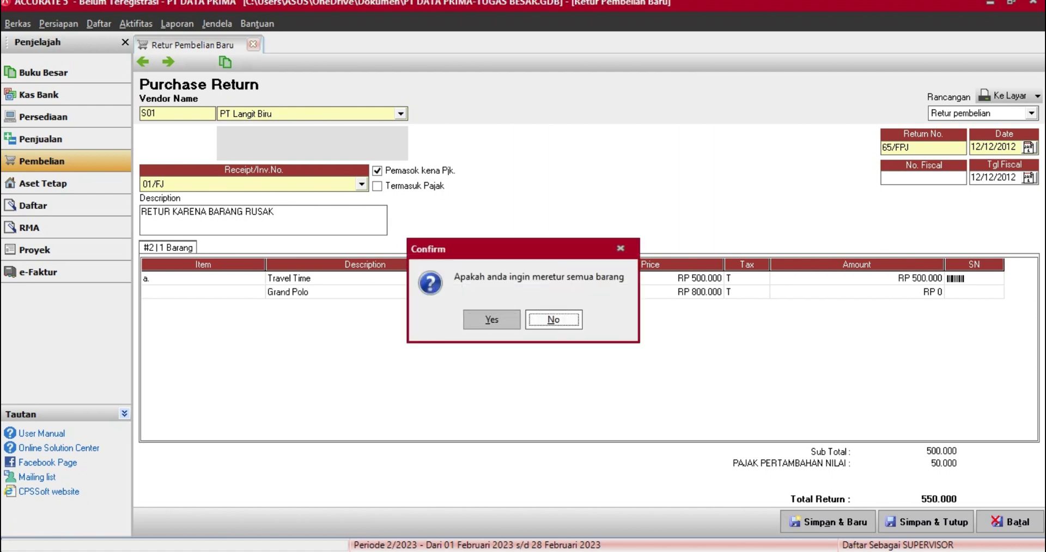
key("Return")
left_click(510, 291)
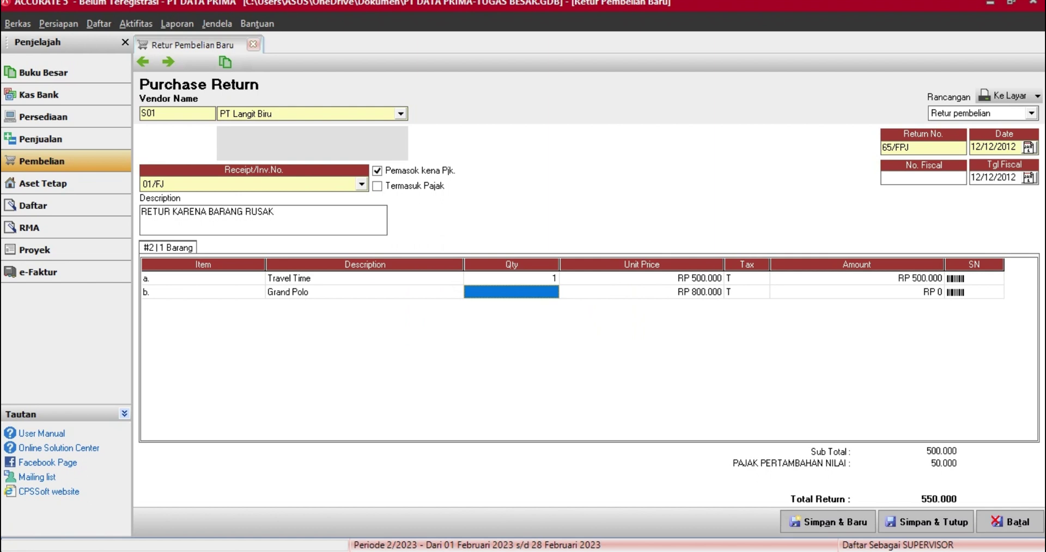
type("1")
key("Tab")
key("Tab")
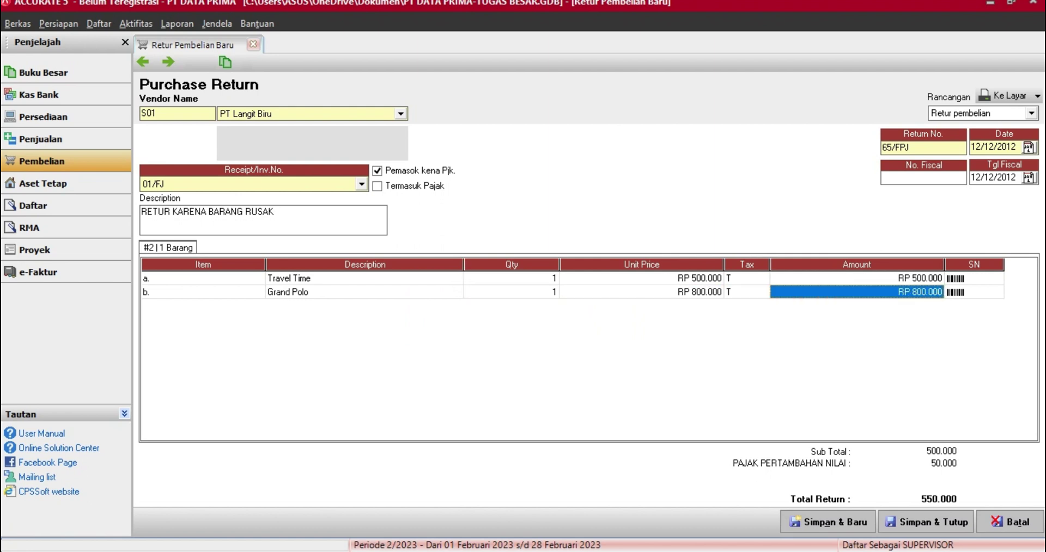
key("Tab")
key("Tab")
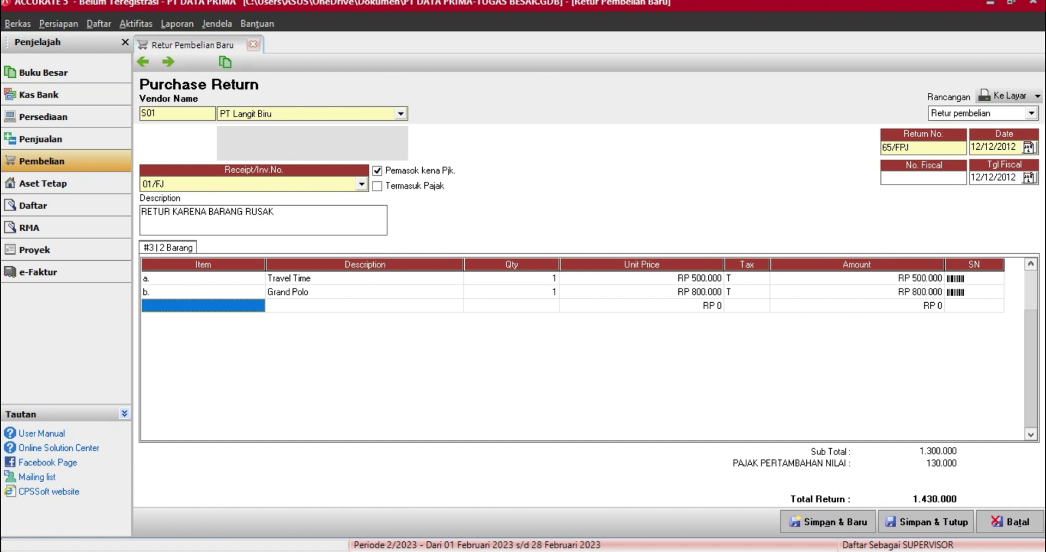
right_click(198, 307)
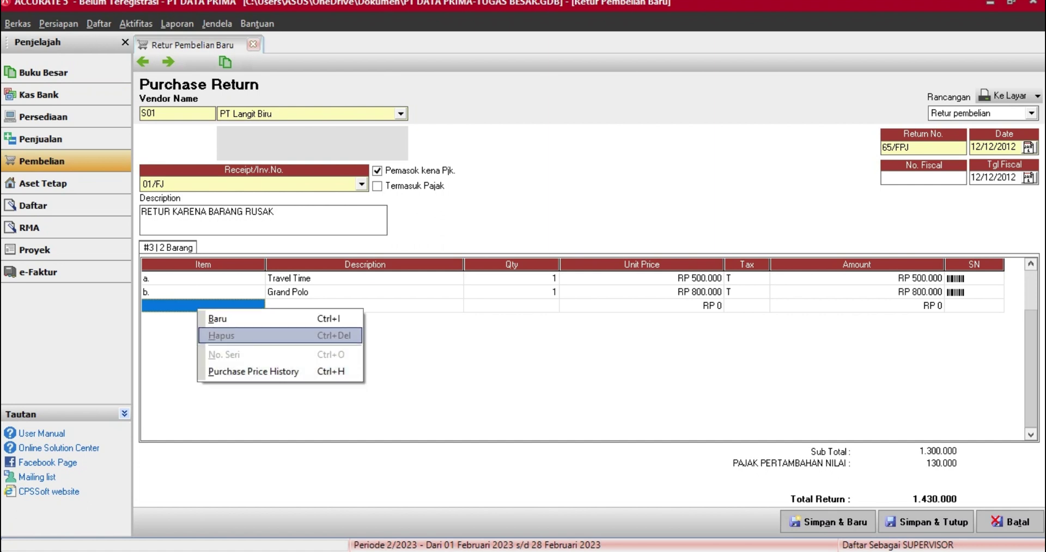
key("Escape")
left_click(318, 307)
right_click(319, 307)
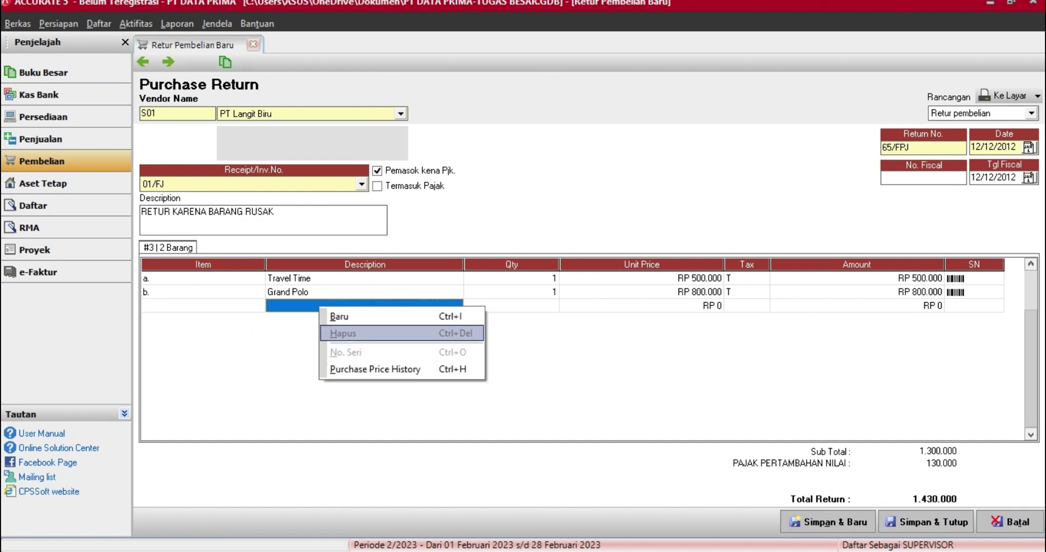
key("Escape")
key("Tab")
key("Tab")
key("Tab")
key("Tab")
key("Tab")
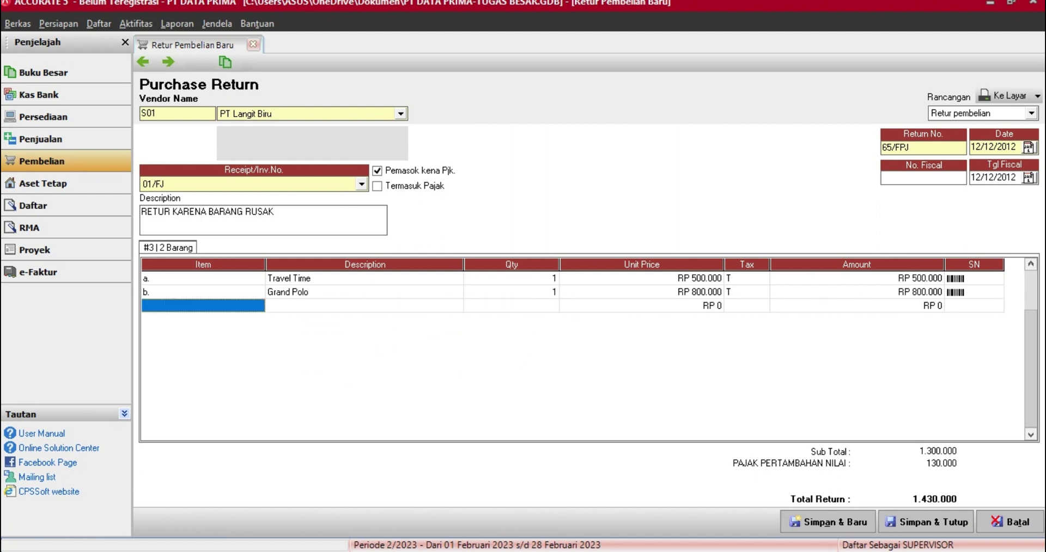
key("shift+F10")
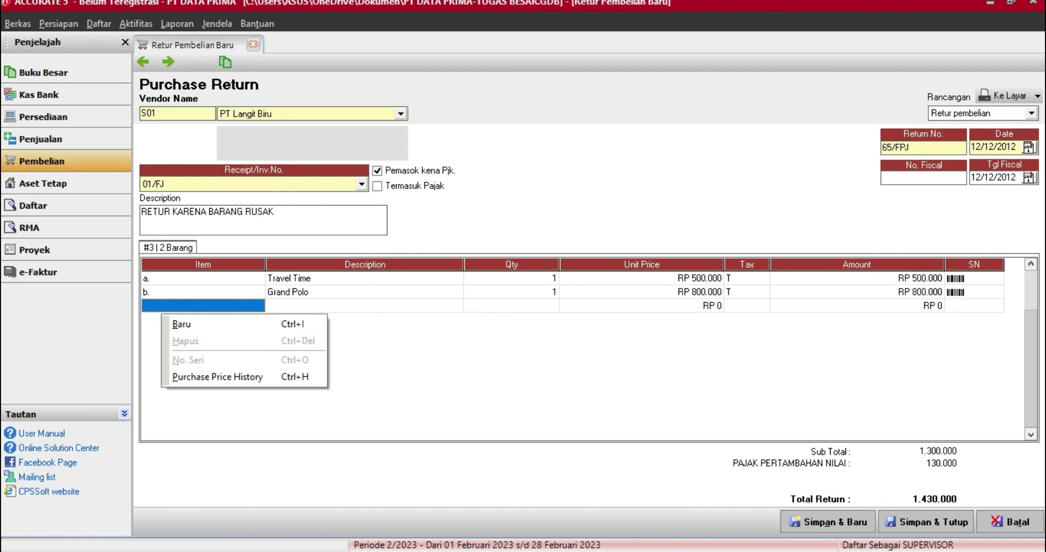
key("Escape")
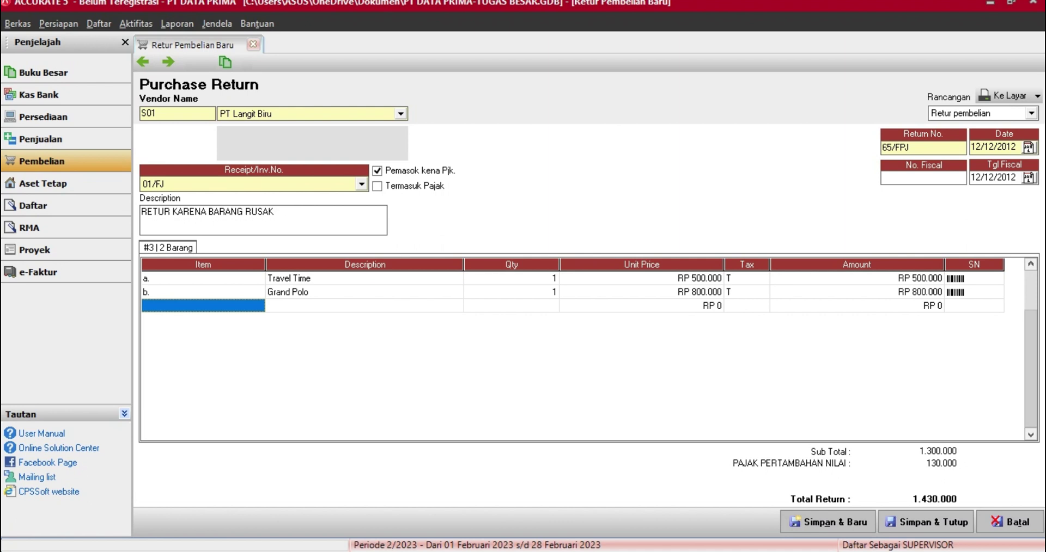
right_click(217, 305)
key("Escape")
right_click(278, 306)
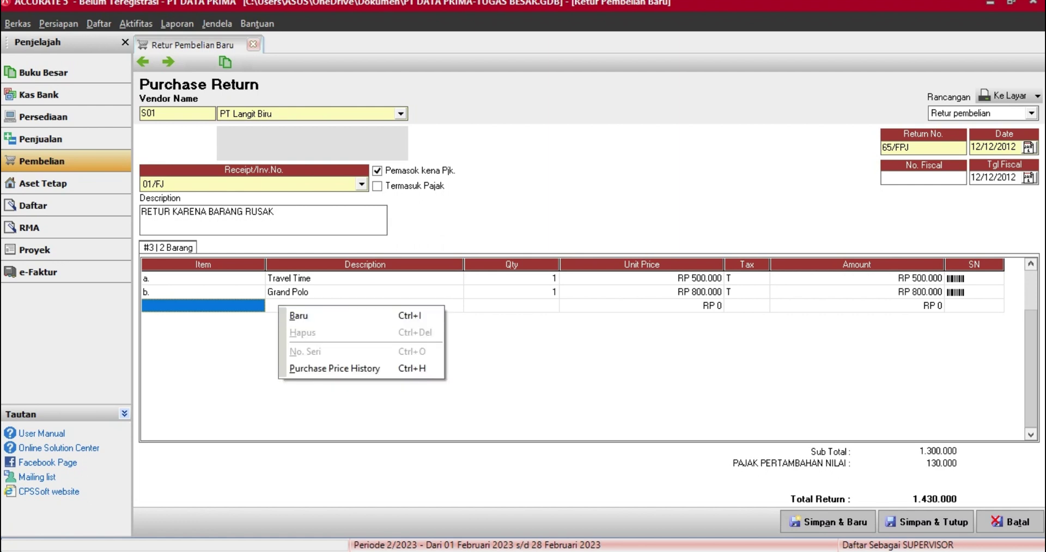
left_click(599, 381)
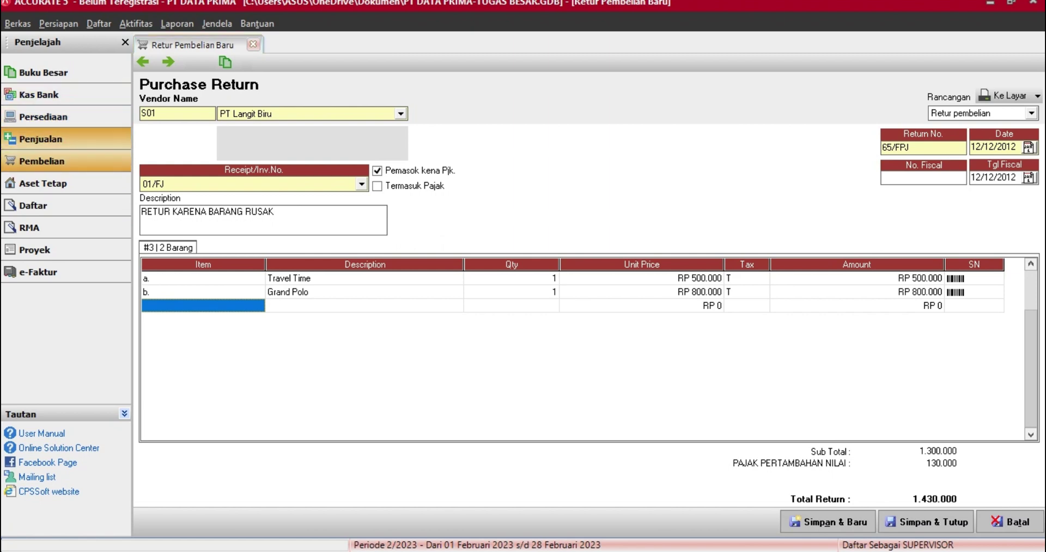
- Drop the empty third line from return 65/FPJ and close the Menu Penjelajah tab
left_click(41, 140)
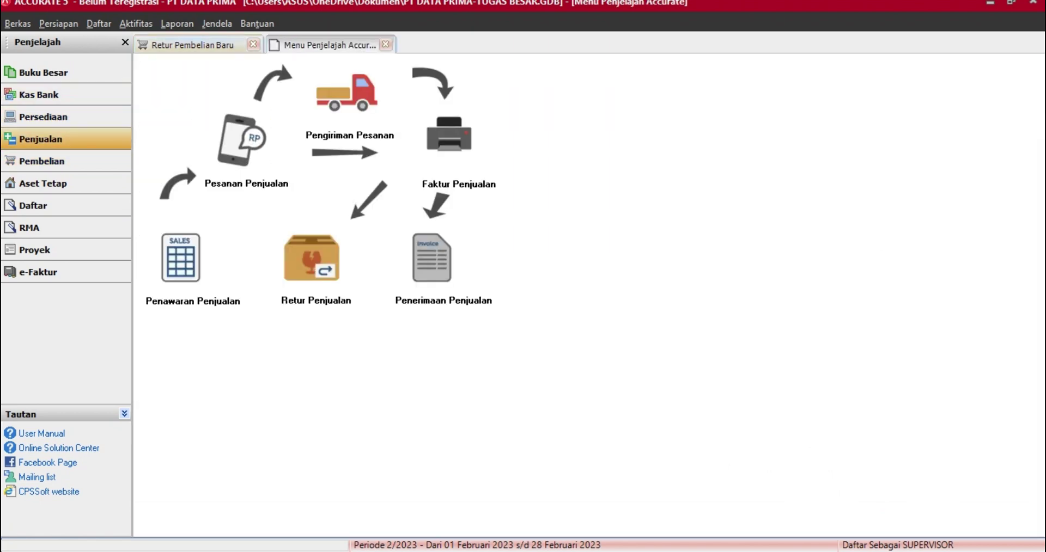
left_click(192, 45)
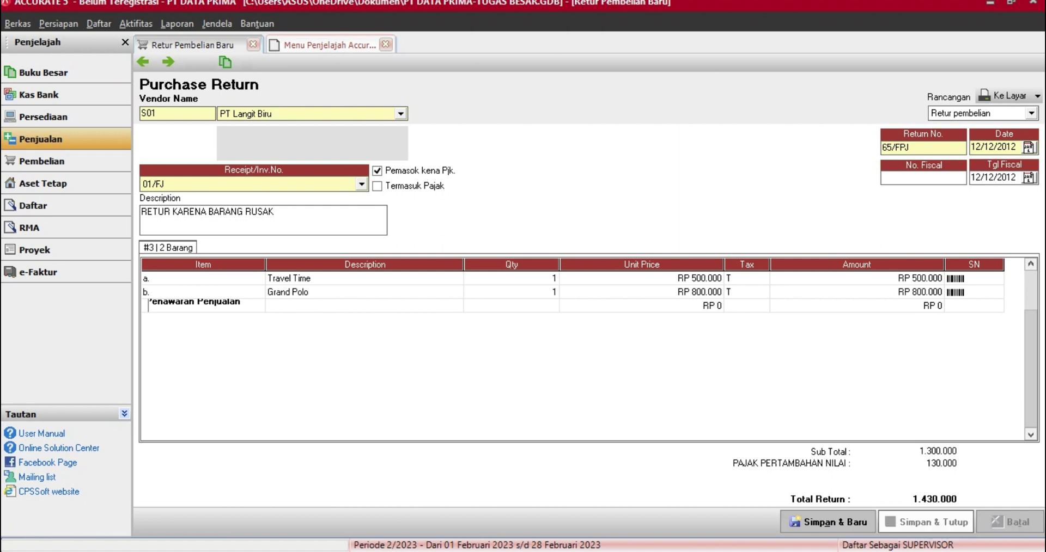
left_click(828, 522)
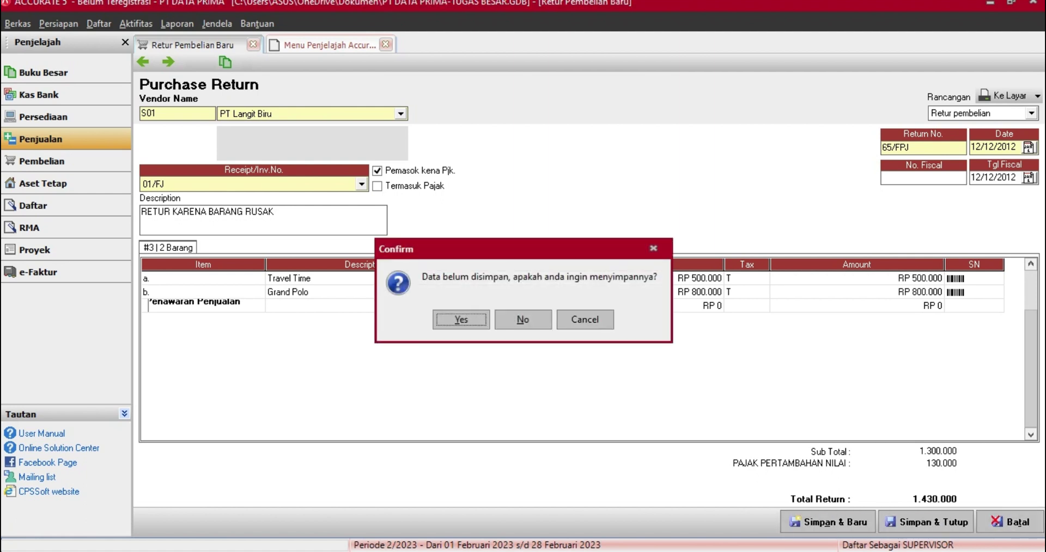
left_click(461, 319)
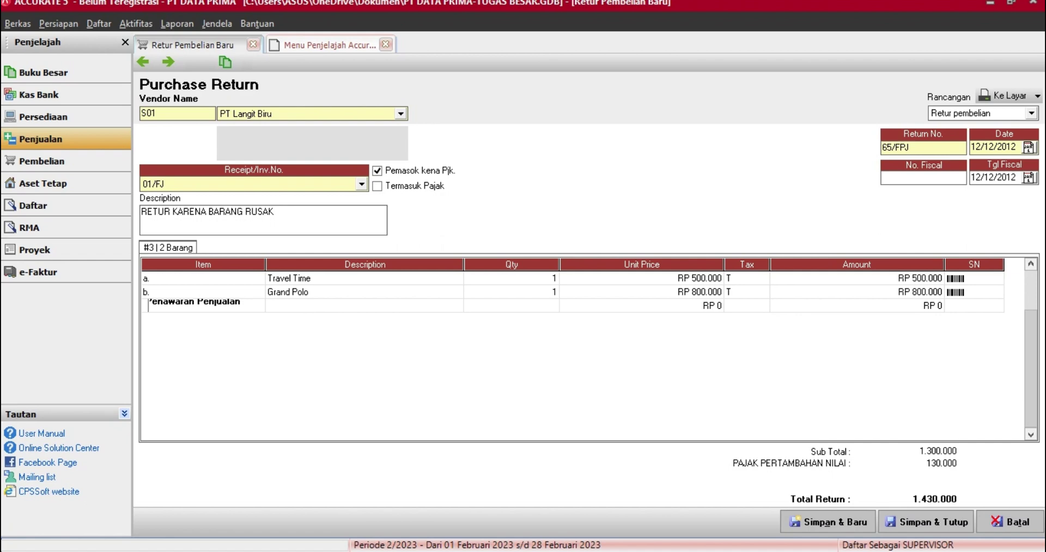
left_click(203, 279)
left_click(329, 45)
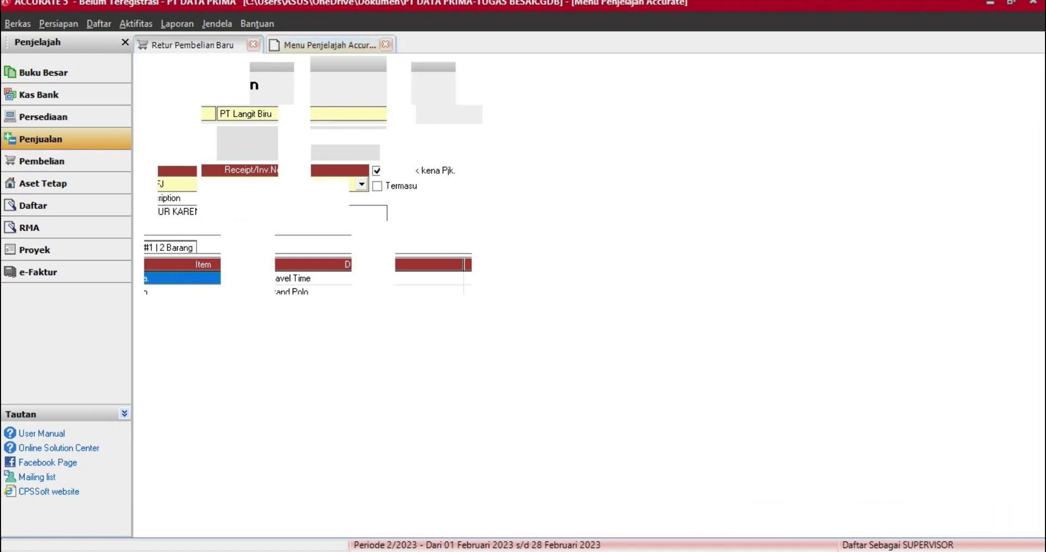
left_click(386, 44)
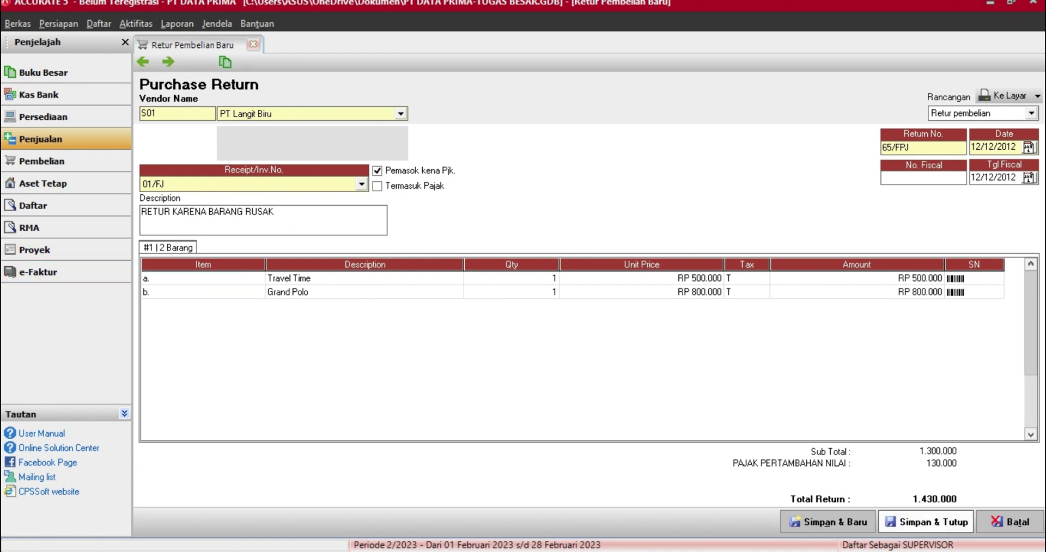
- Save and close purchase return 65/FPJ, acknowledging the HPP cost-allocation notice
left_click(926, 521)
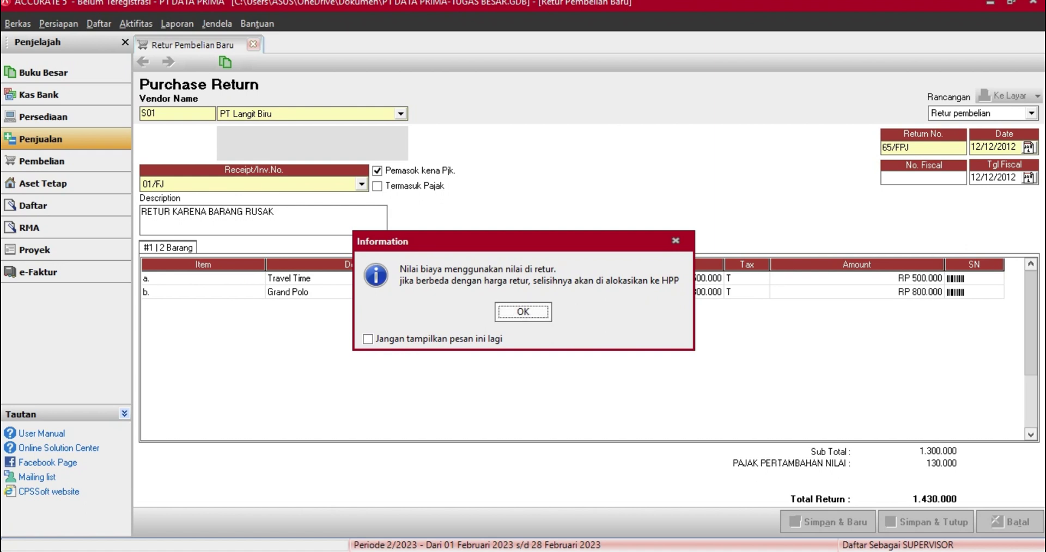
key("Return")
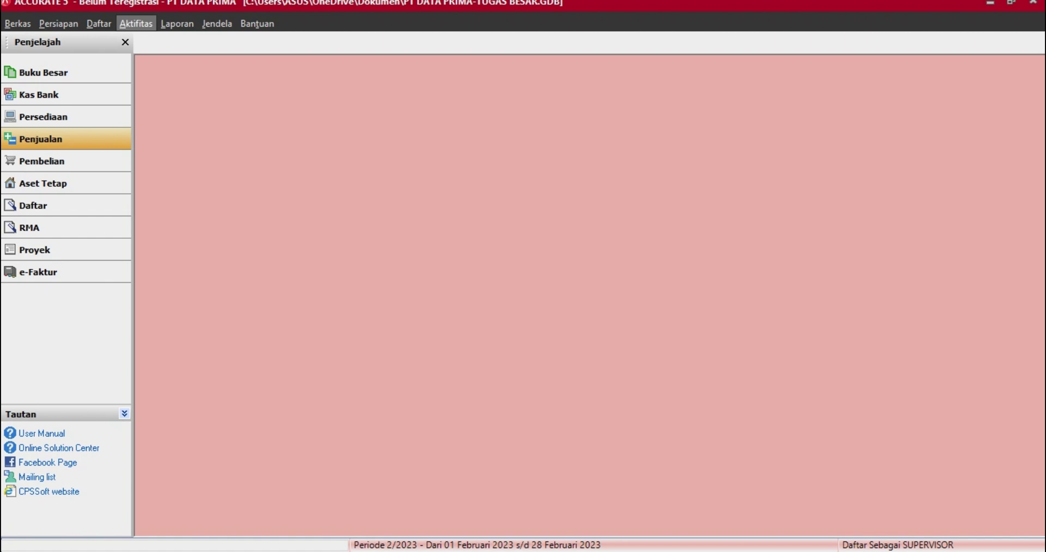
left_click(136, 24)
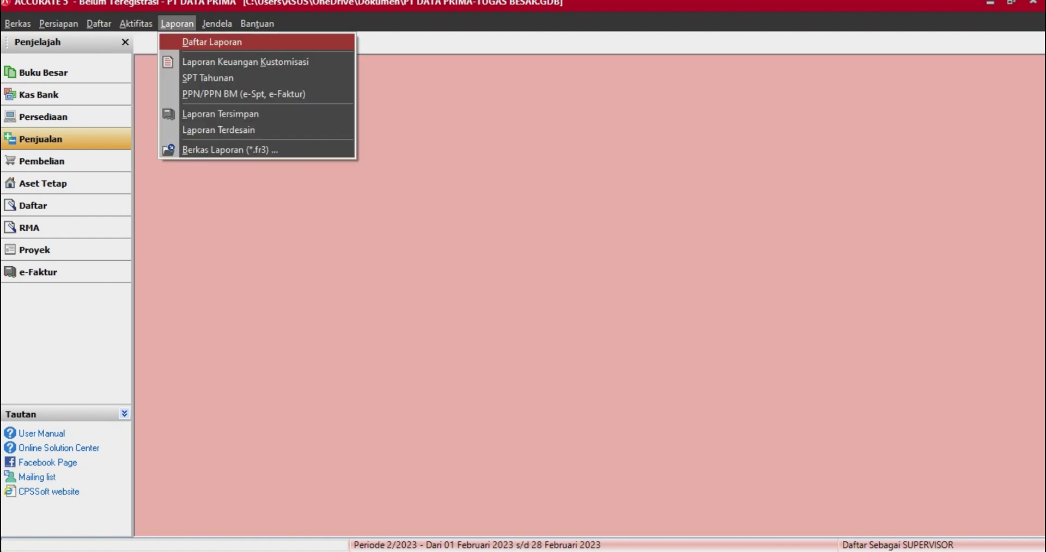
mouse_move(218, 58)
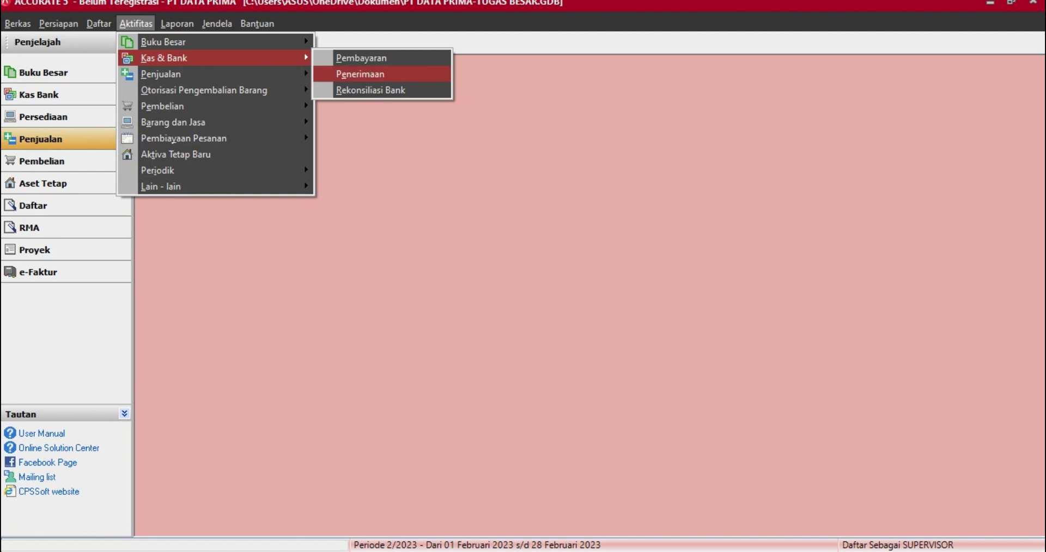
left_click(370, 89)
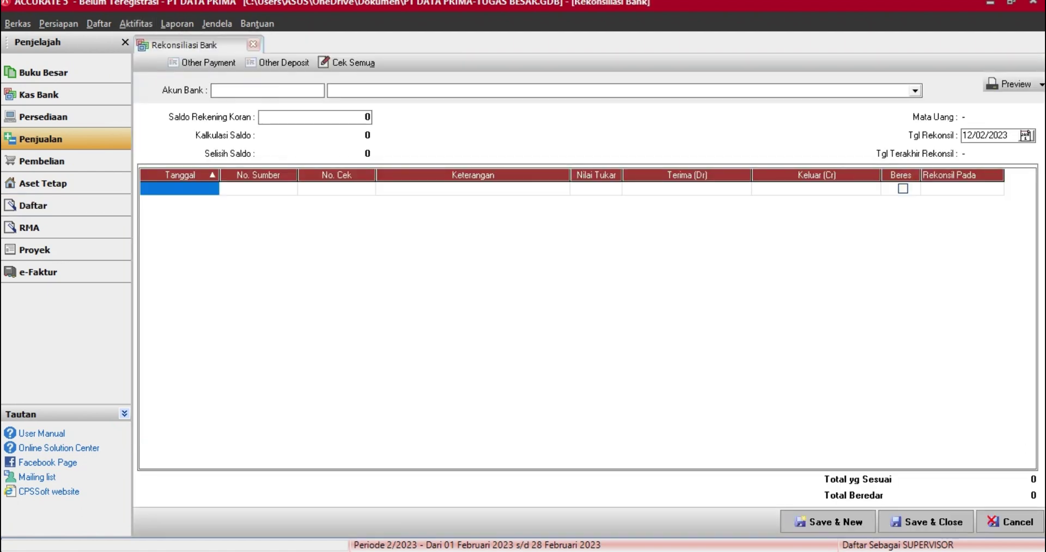
left_click(914, 91)
key("Return")
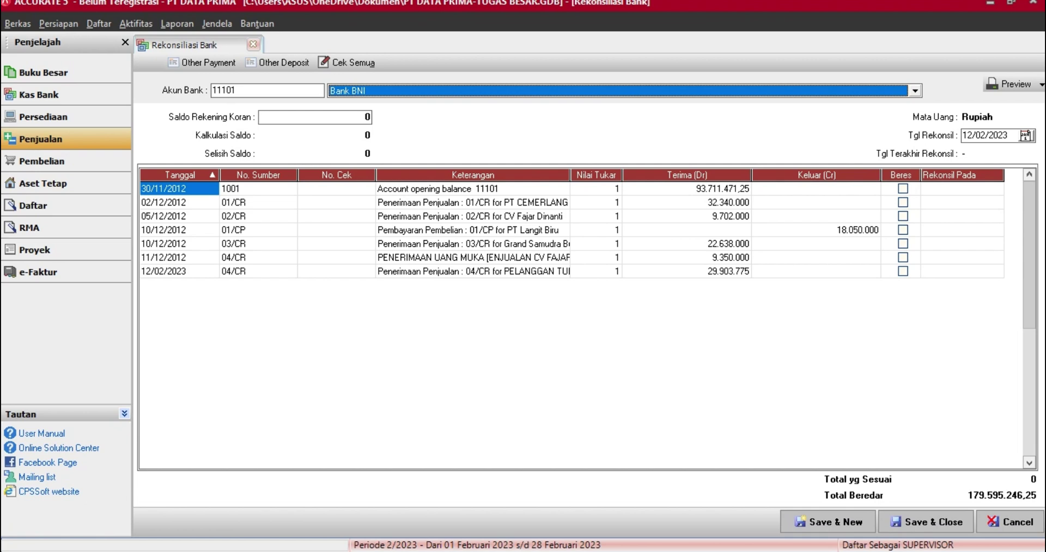
left_click_drag(1009, 135, 961, 136)
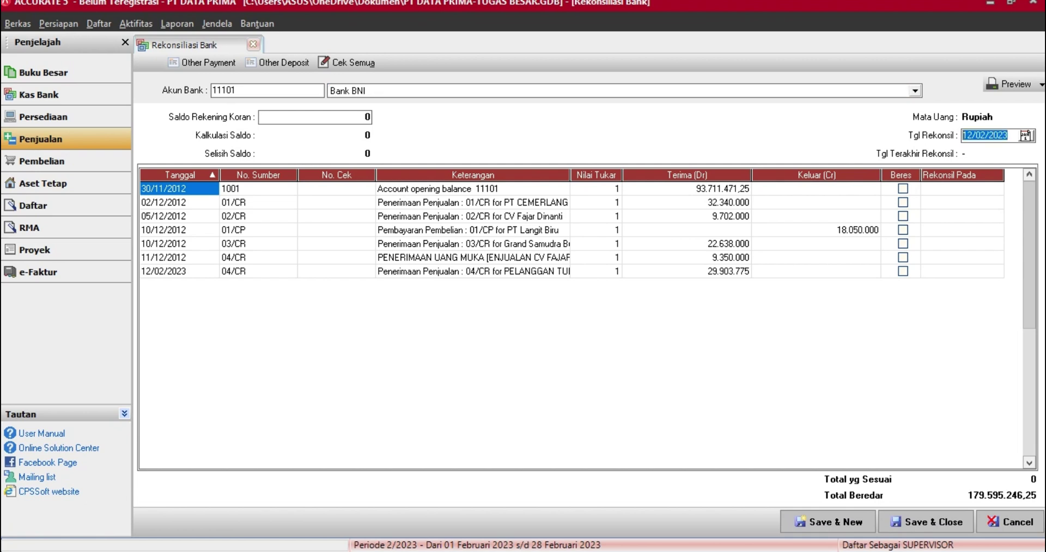
type("31/12/2012")
left_click(1025, 135)
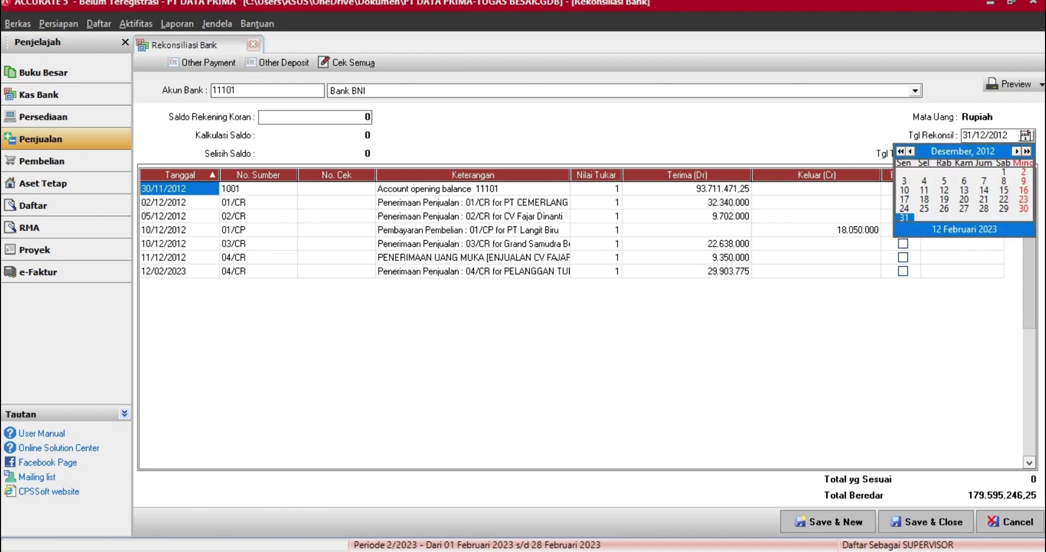
left_click(904, 218)
left_click(902, 189)
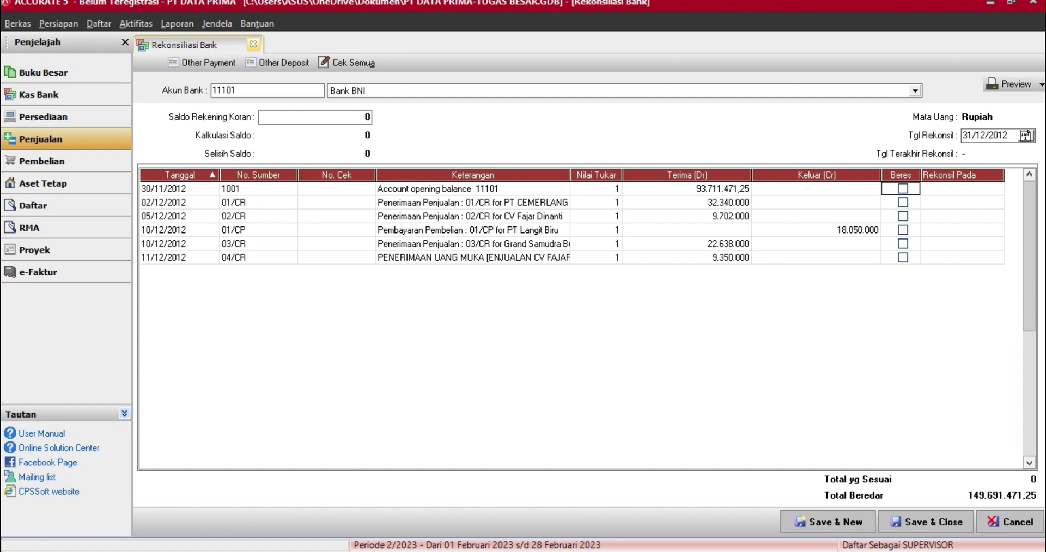
left_click(253, 45)
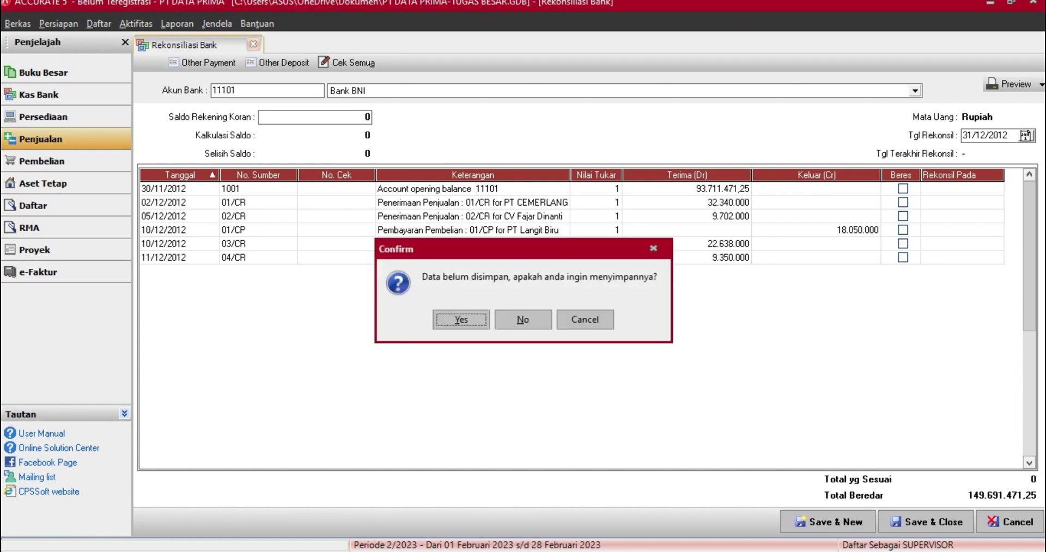
left_click(522, 319)
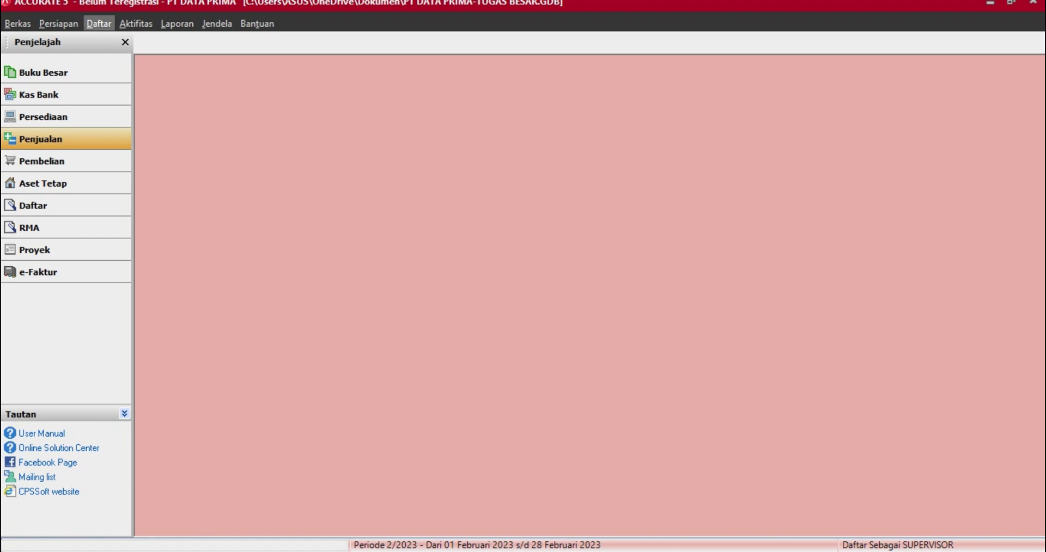
- Bring up the Penjualan submenu of the Daftar menu
left_click(99, 23)
mouse_move(131, 126)
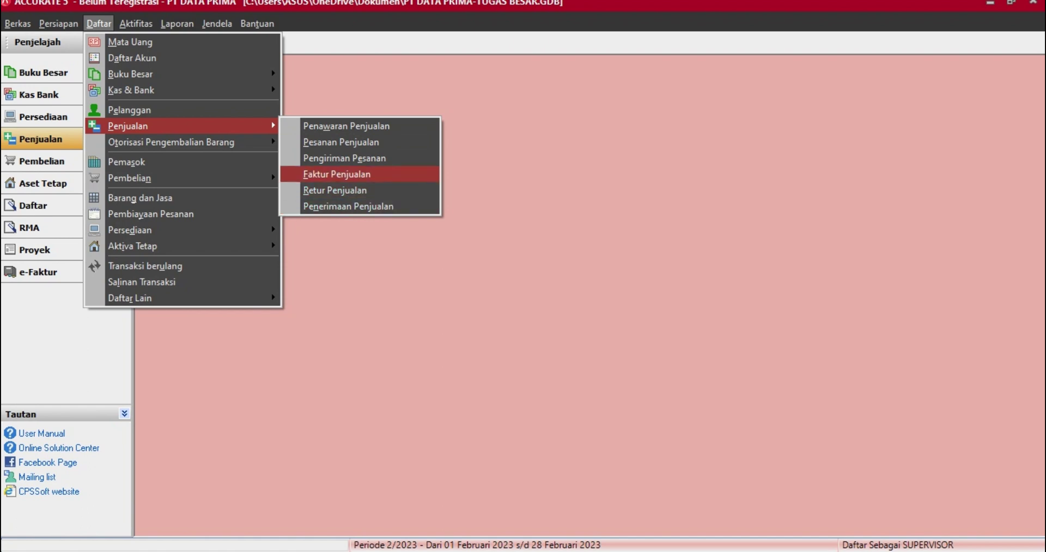
- List all sales invoices, paid ones included, with the start date changed to 01/02/2000
key("Return")
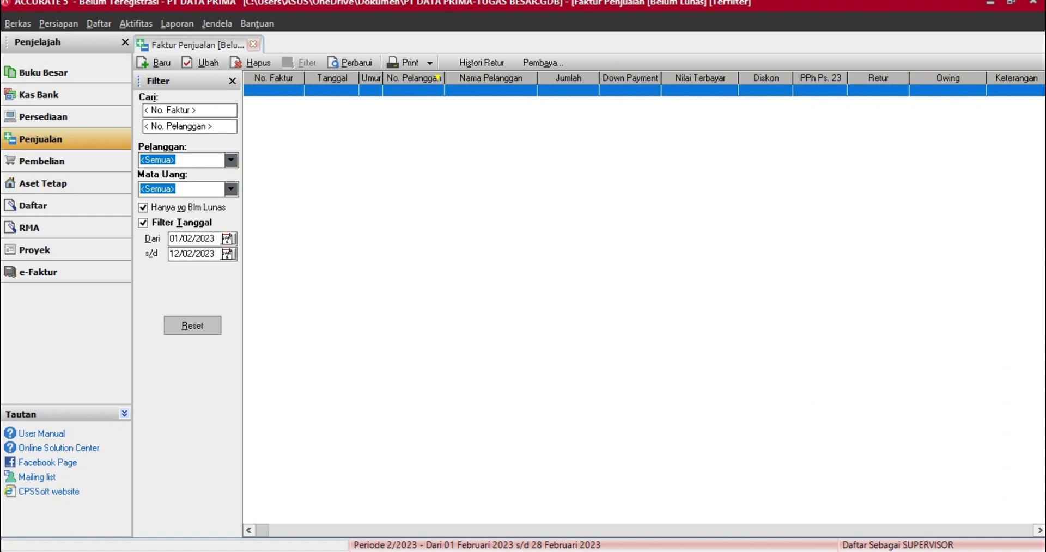
left_click(143, 208)
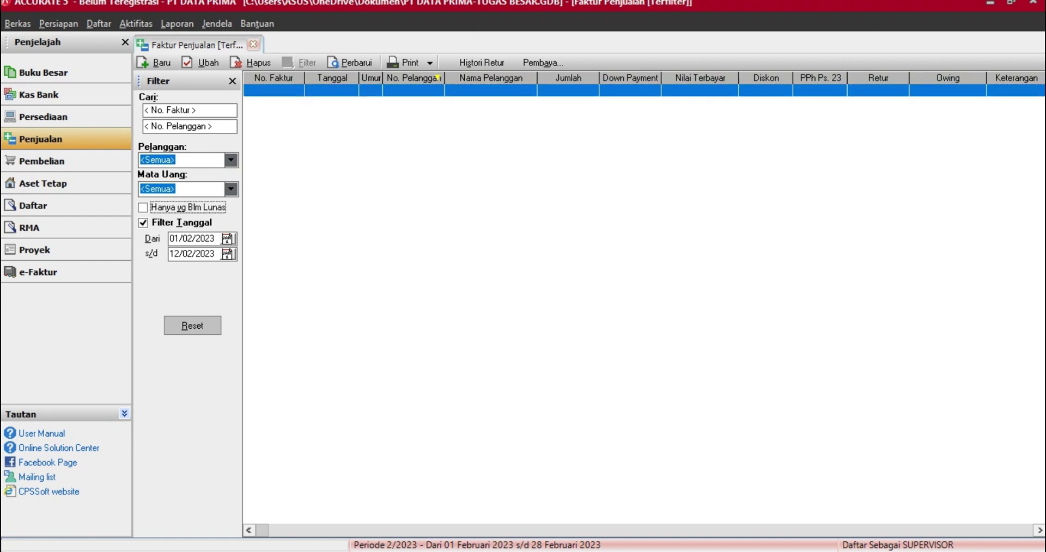
left_click(214, 238)
key("BackSpace")
key("BackSpace")
type("00")
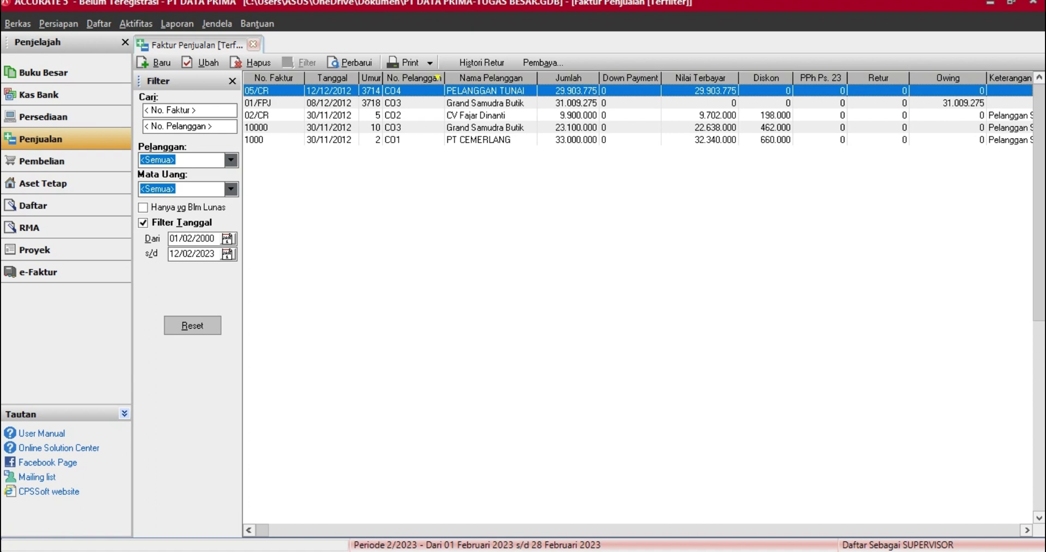
- Open invoice 05/CR, review its payment and down-payment details, then save and close it
double_click(485, 91)
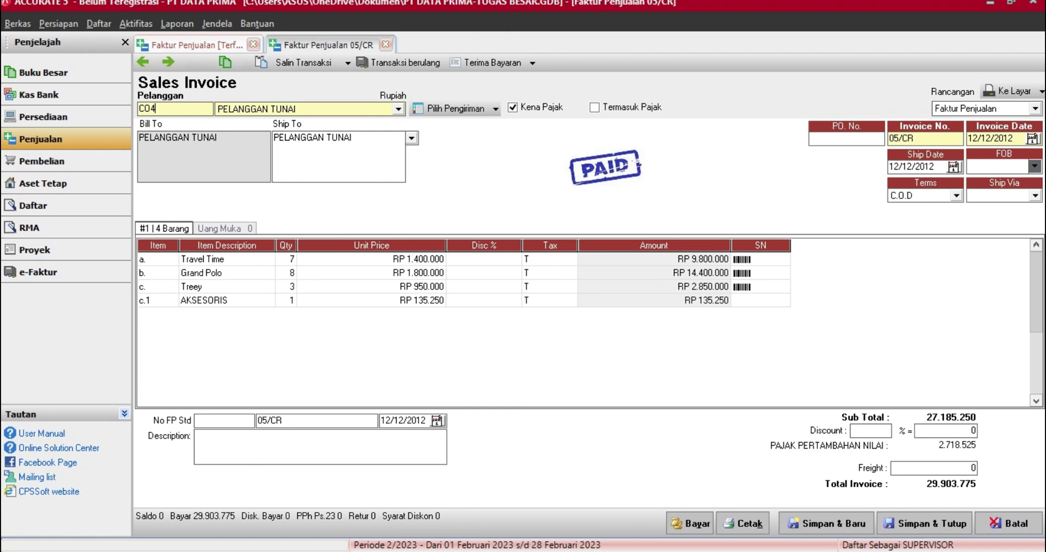
left_click(690, 524)
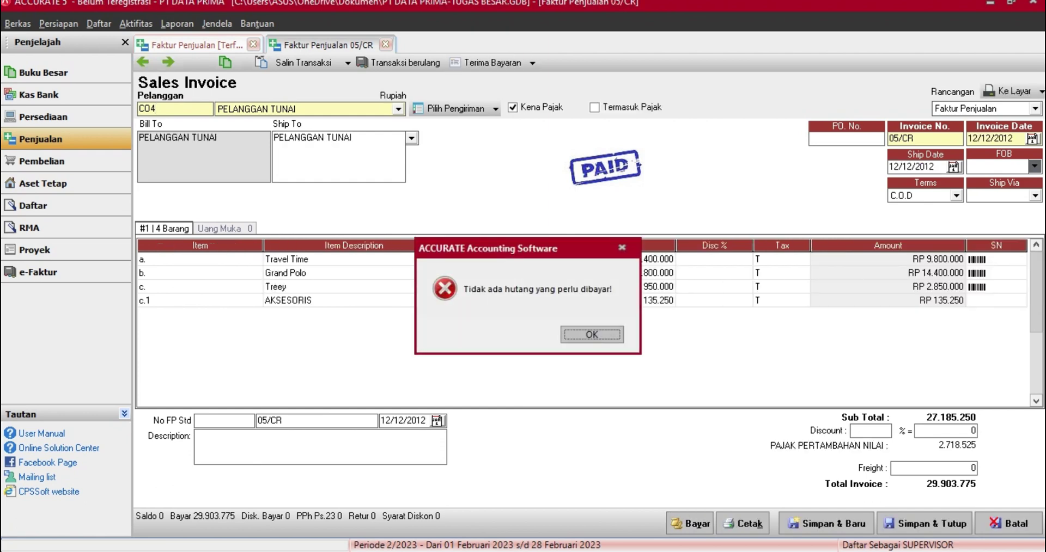
key("Return")
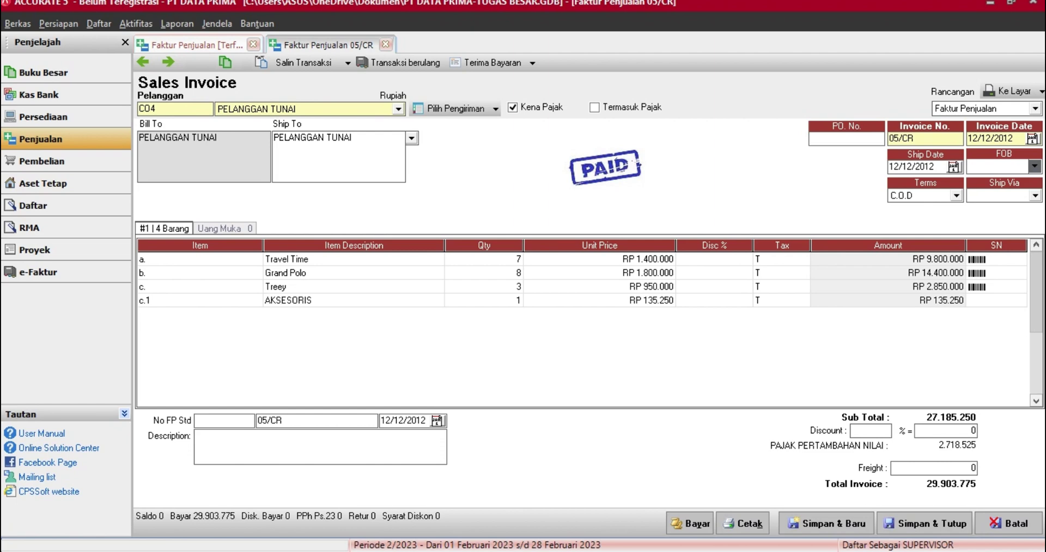
left_click(225, 228)
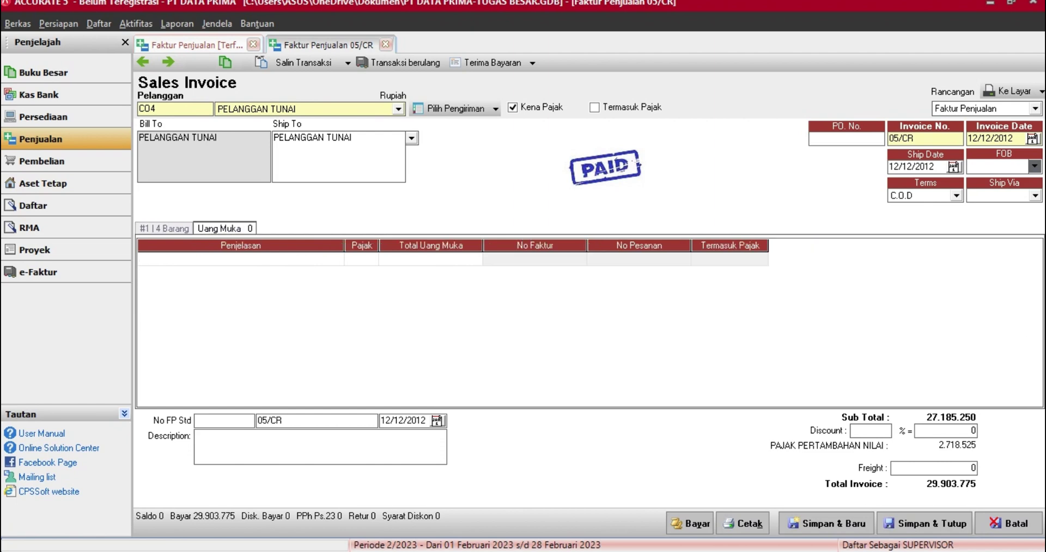
left_click(164, 229)
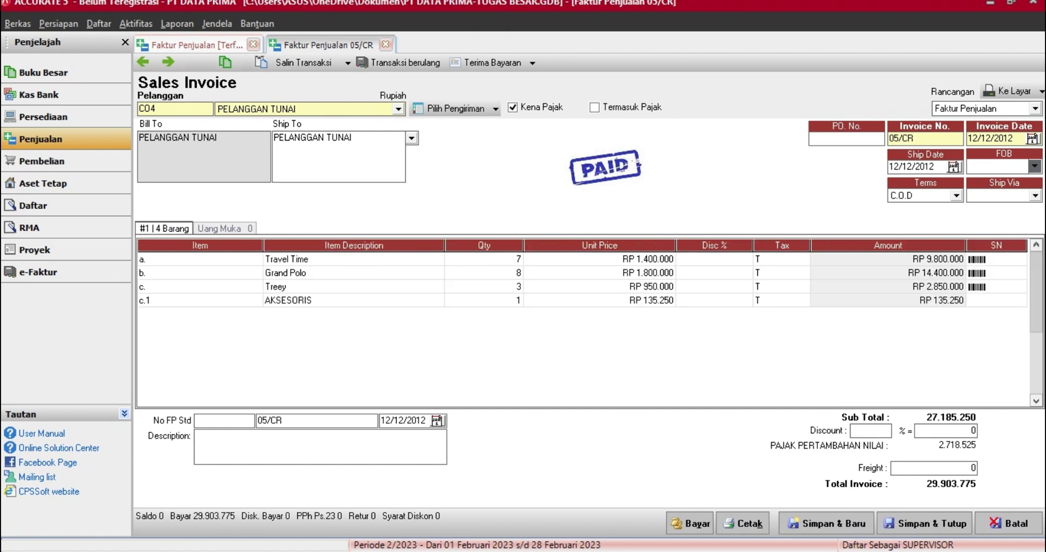
left_click(924, 523)
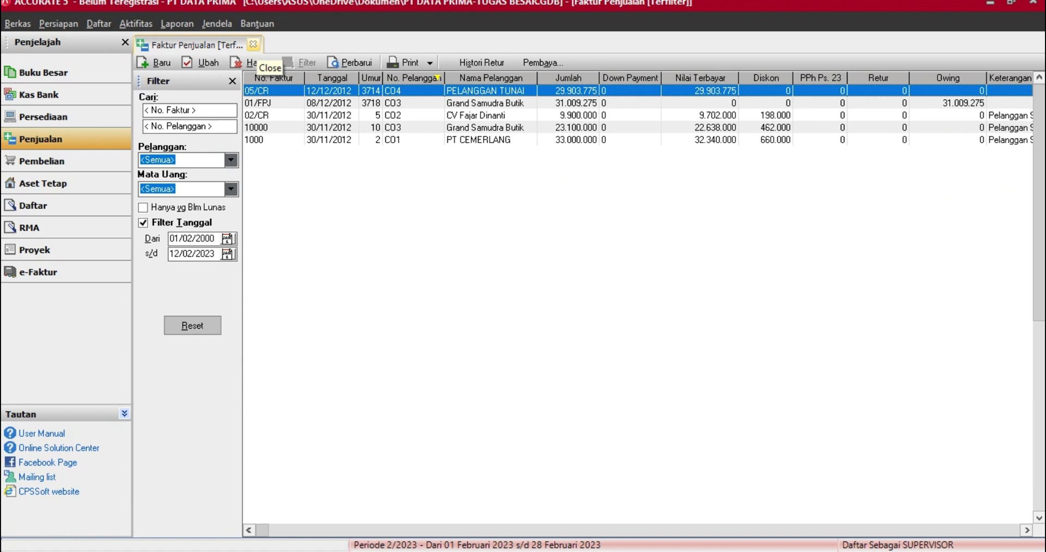
- Close the invoice list and start a bank reconciliation dated 31/12/2012
left_click(253, 44)
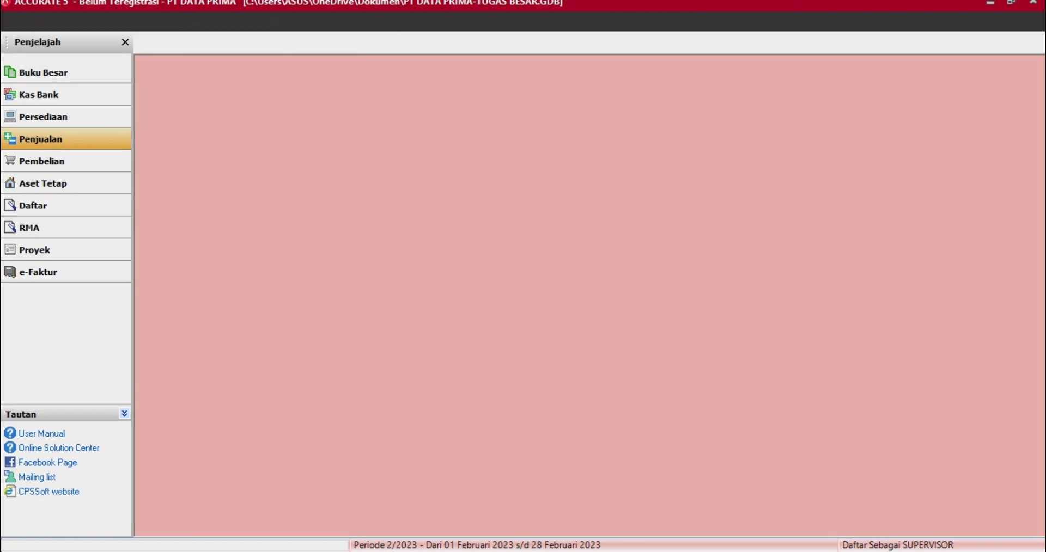
left_click(135, 23)
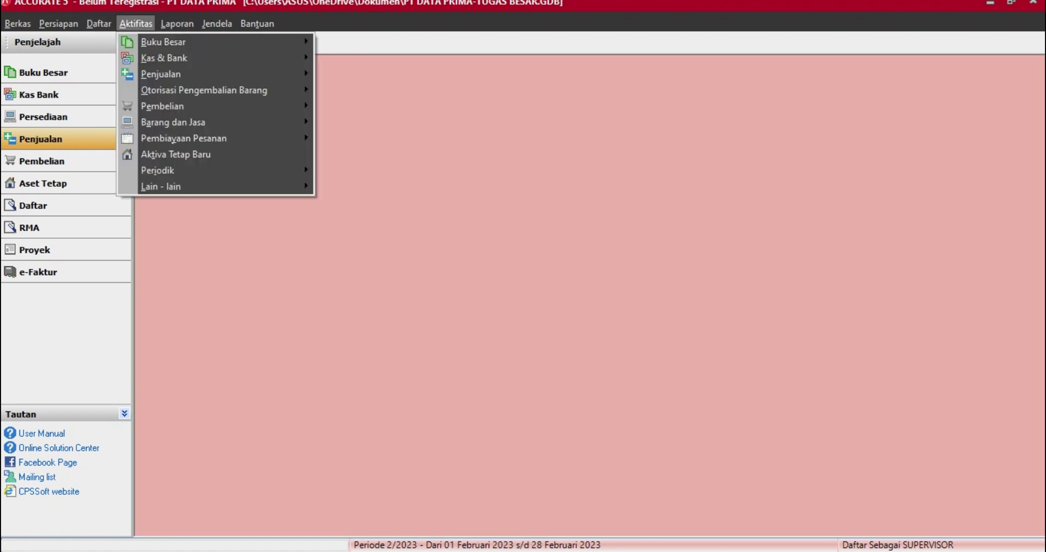
mouse_move(164, 58)
left_click(371, 90)
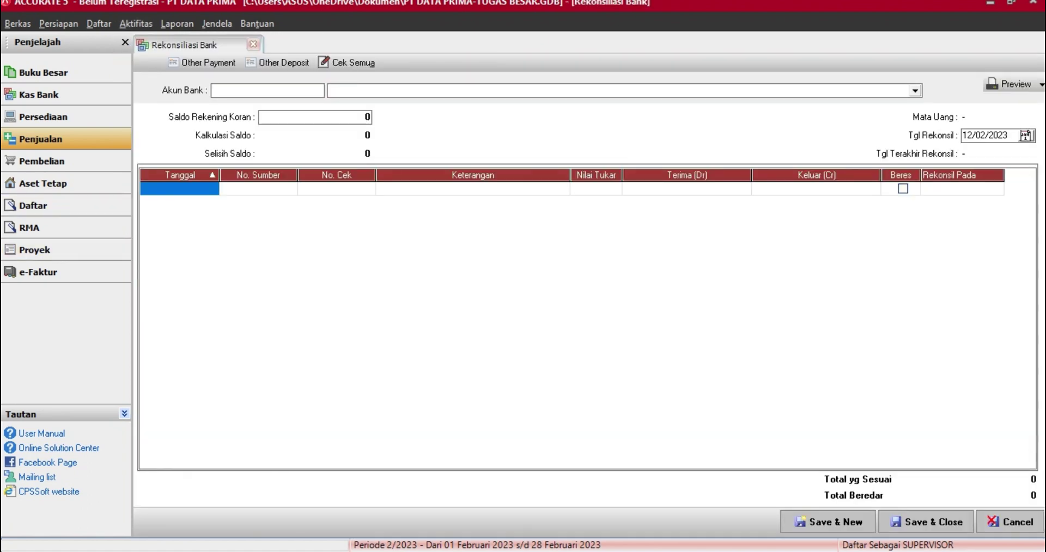
left_click_drag(1008, 136, 962, 136)
type("12")
key("BackSpace")
key("BackSpace")
type("31/12/2012")
key("Tab")
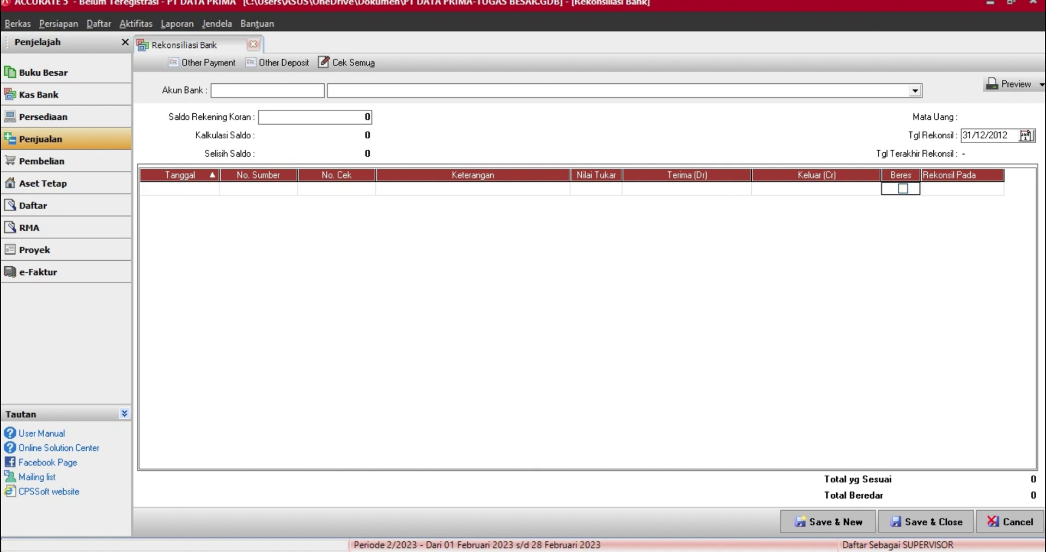
- Select Bank BNI for the reconciliation, then close it without saving
left_click(915, 91)
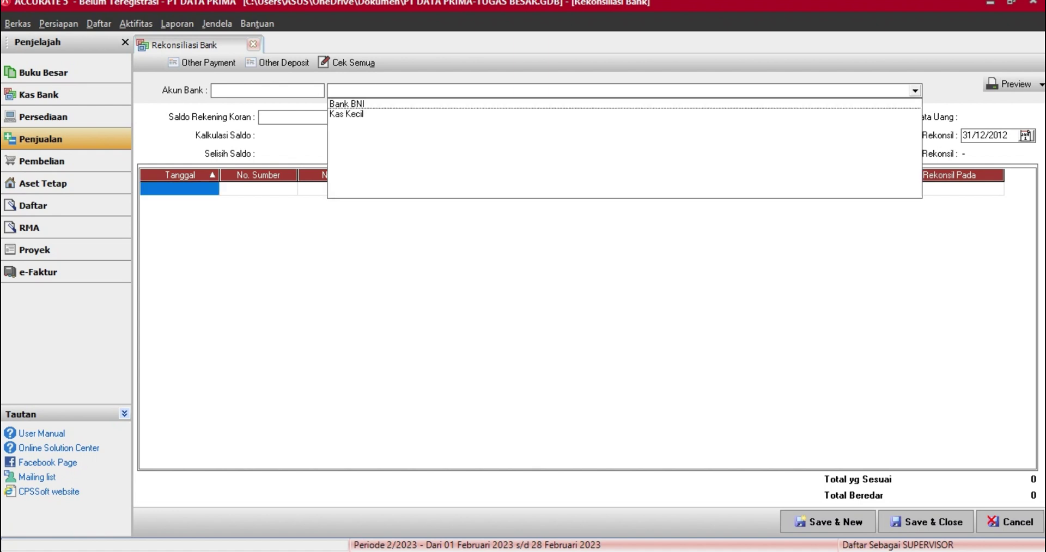
left_click(624, 104)
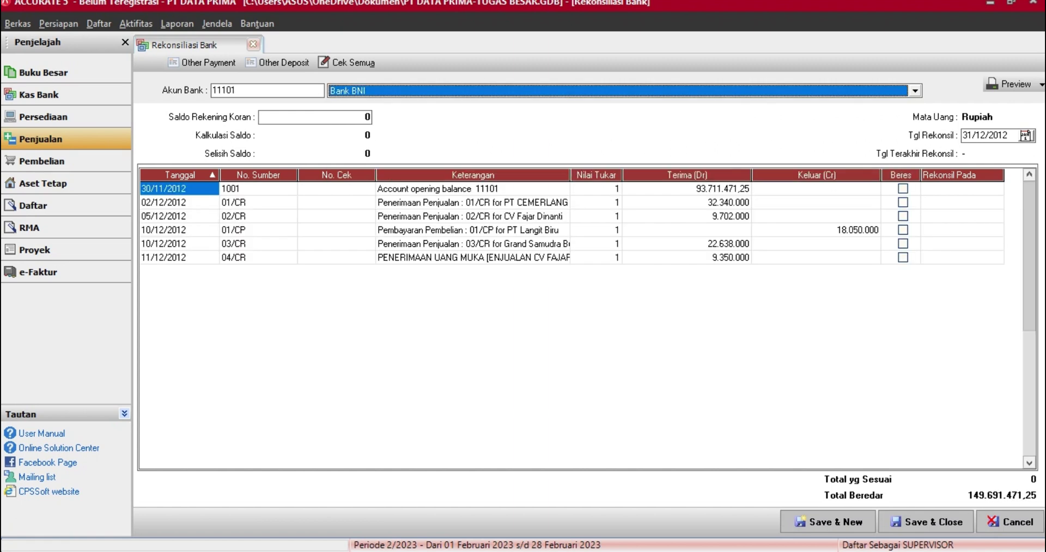
left_click(1025, 136)
left_click(904, 218)
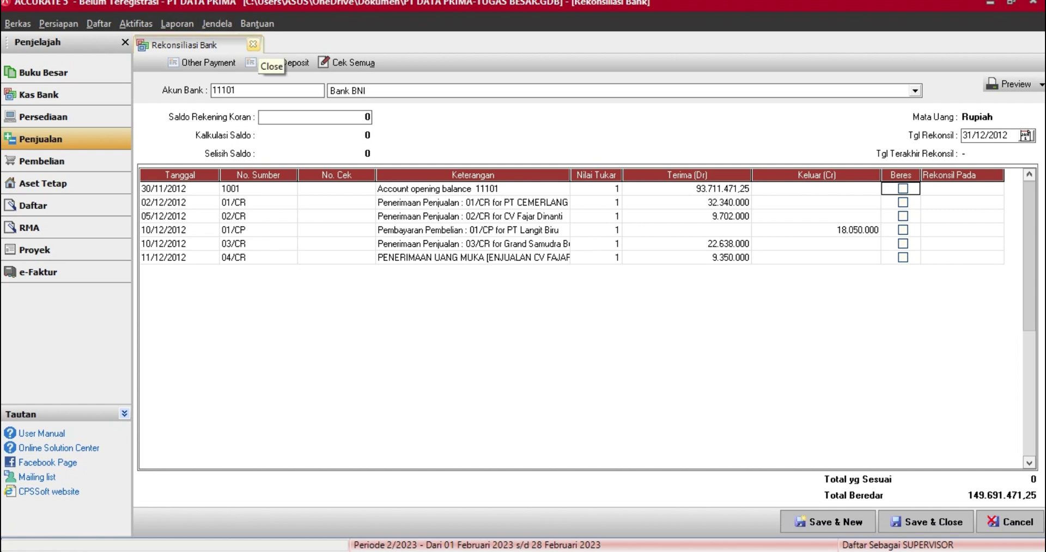
left_click(253, 44)
left_click(523, 320)
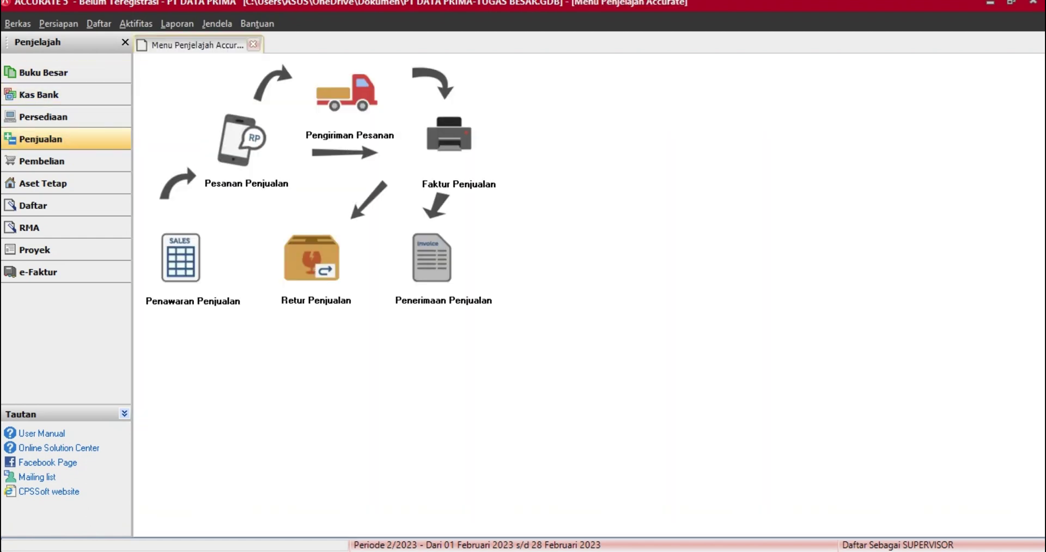
- Close the blank customer receipt and the sales process overview
left_click(432, 259)
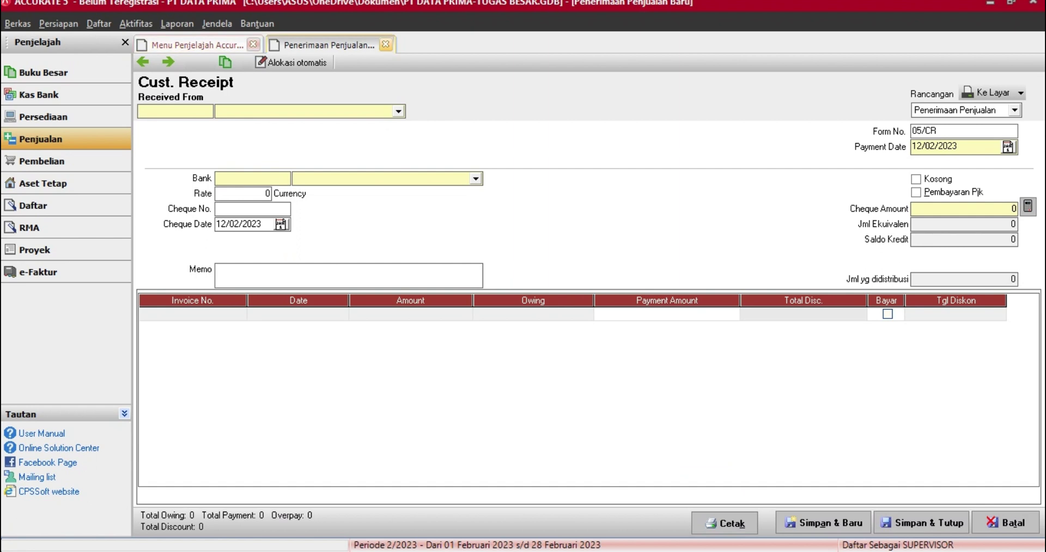
left_click(386, 45)
left_click(253, 45)
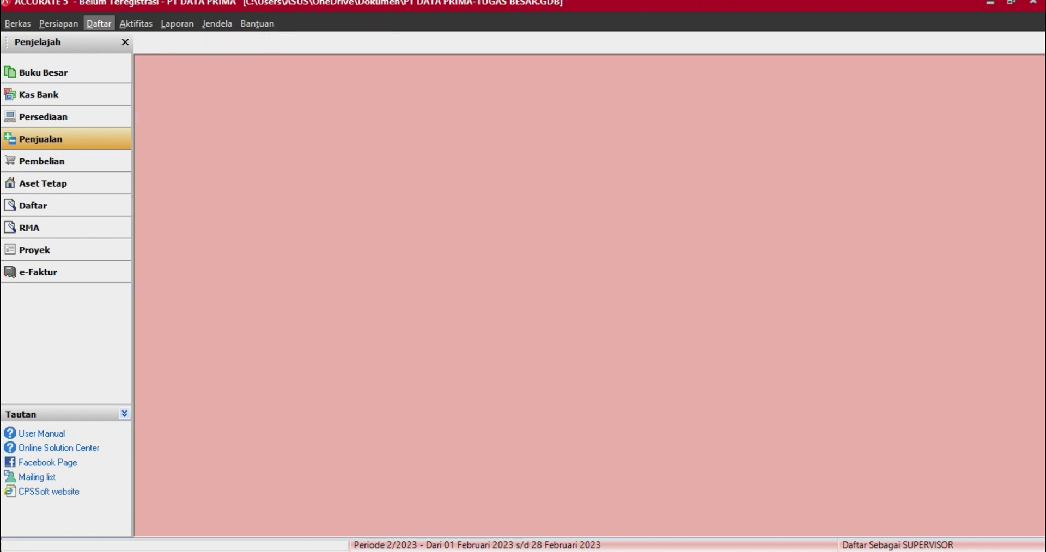
- Open the Penerimaan Penjualan list filtered from 01/02/2000
left_click(98, 24)
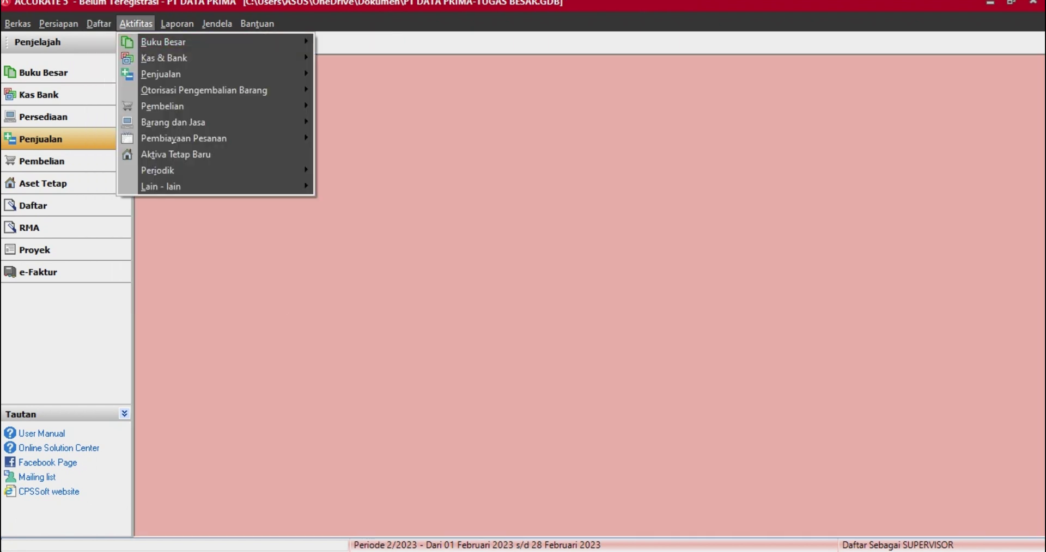
mouse_move(136, 24)
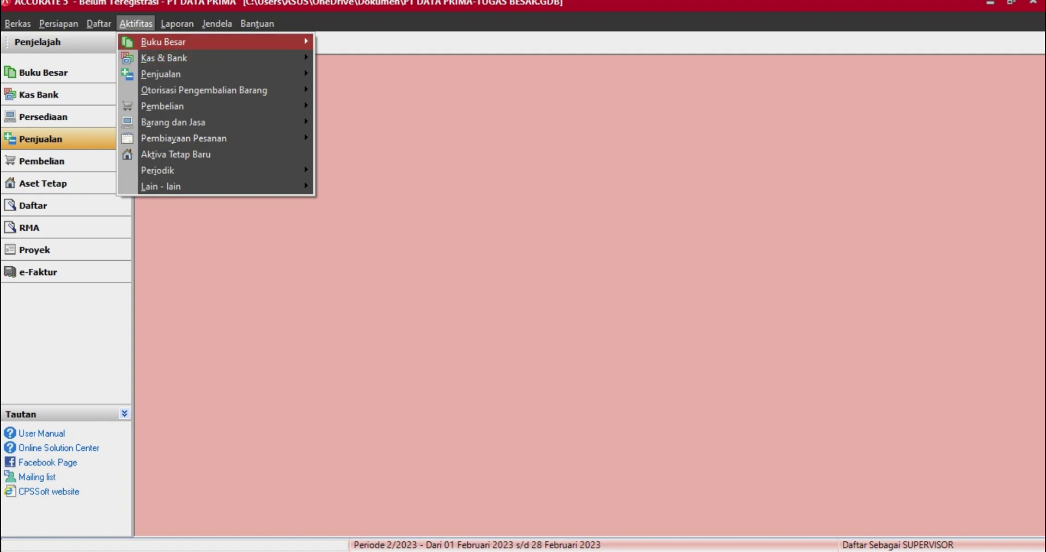
mouse_move(99, 24)
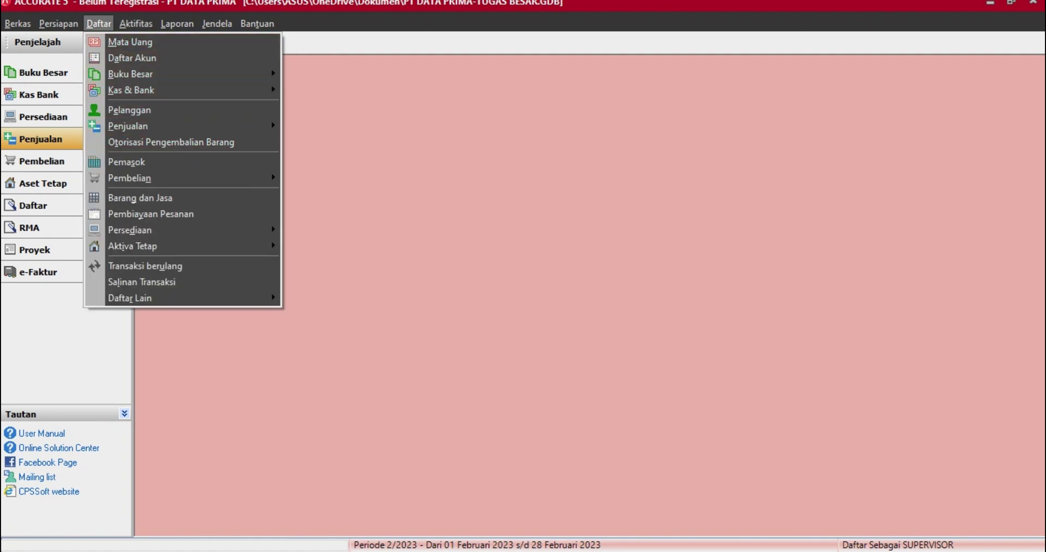
mouse_move(128, 126)
left_click(348, 206)
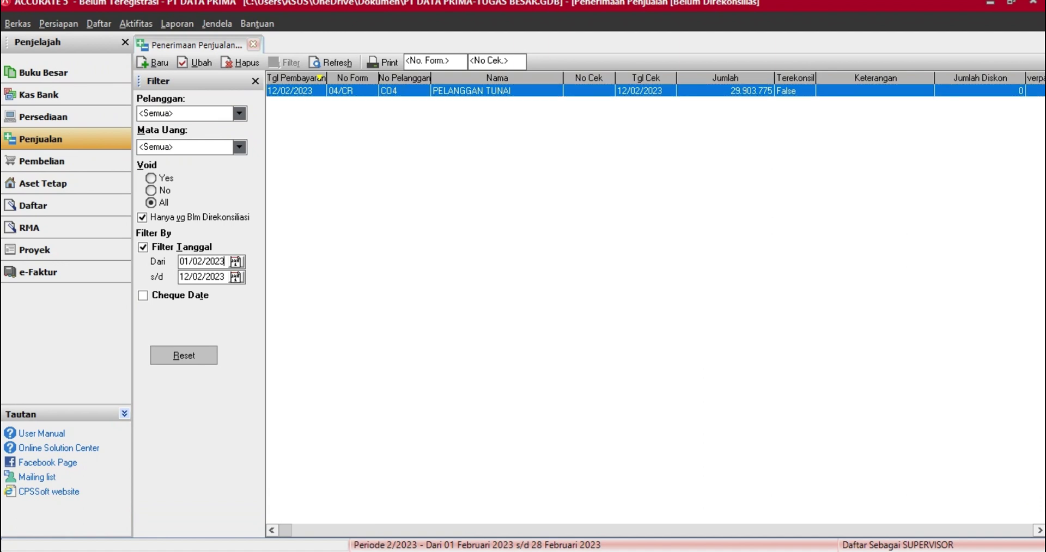
key("BackSpace")
key("BackSpace")
type("00")
key("Return")
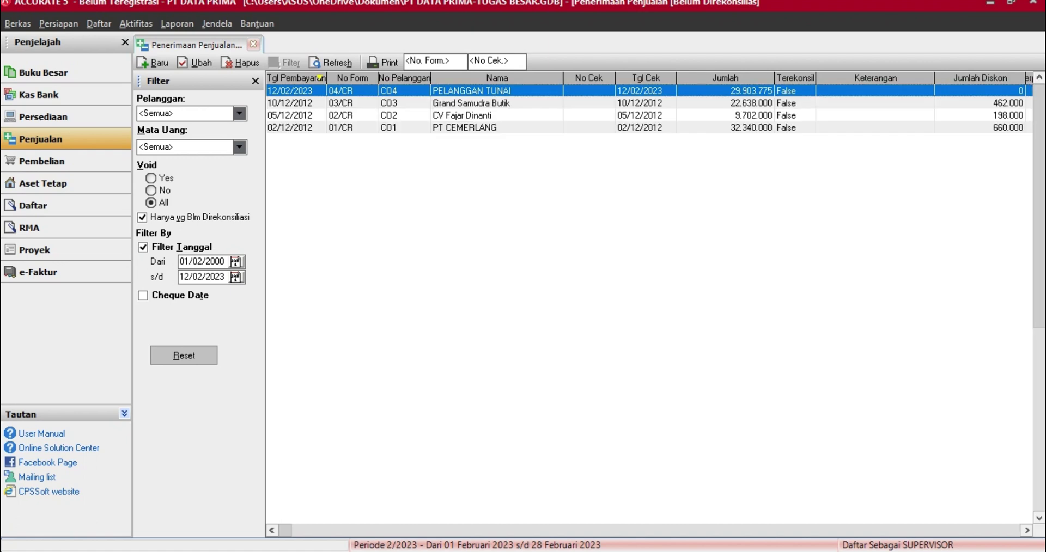
- Redate receipt 04/CR to 12/12/2012, renumber it 05/CR, and save it
double_click(472, 91)
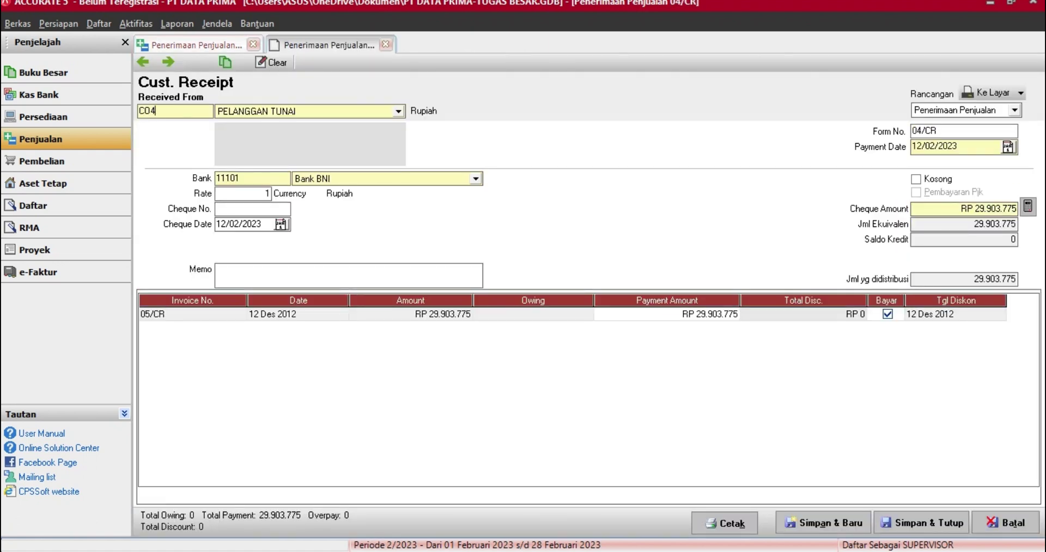
left_click_drag(959, 146, 911, 146)
type("12/12/1")
key("BackSpace")
type("2012")
key("BackSpace")
type("5")
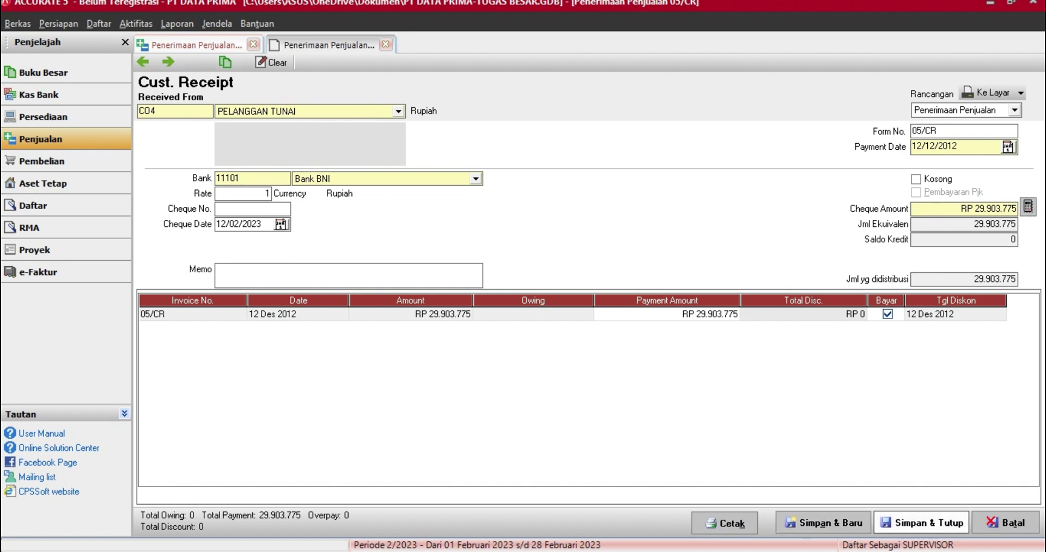
left_click(921, 523)
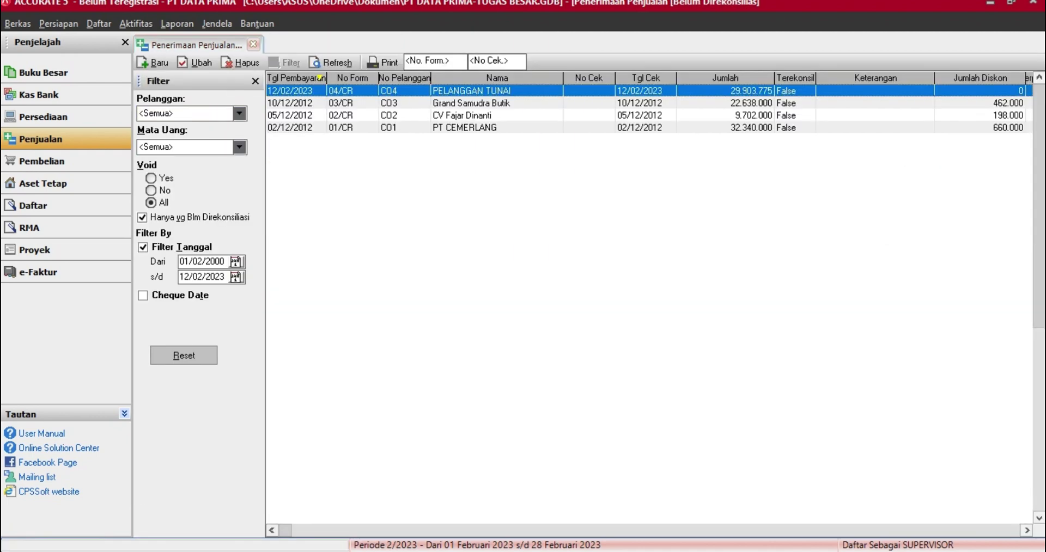
- Close the receipts list and open a Bank BNI reconciliation dated 31/12/2012
left_click(252, 44)
left_click(135, 24)
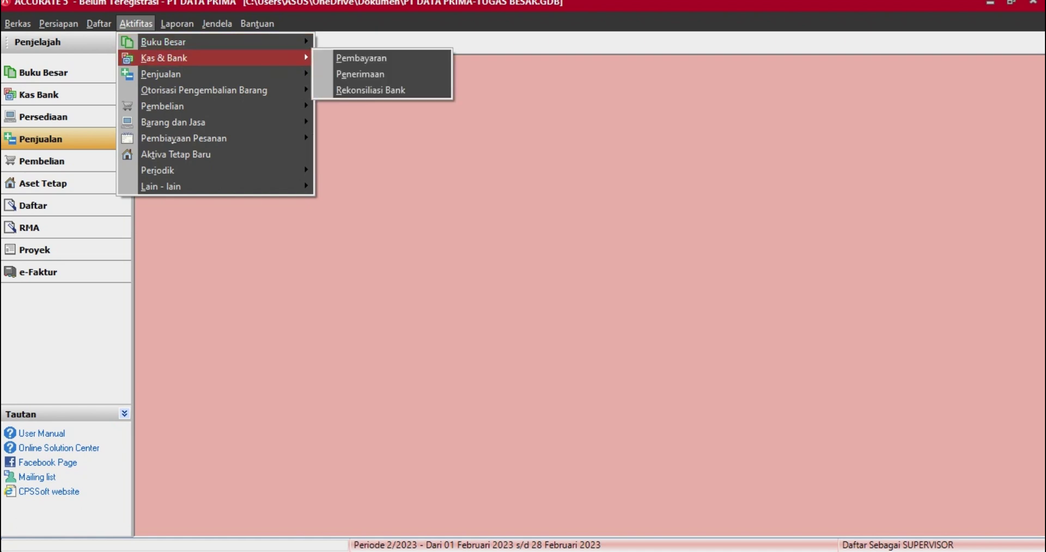
left_click(370, 91)
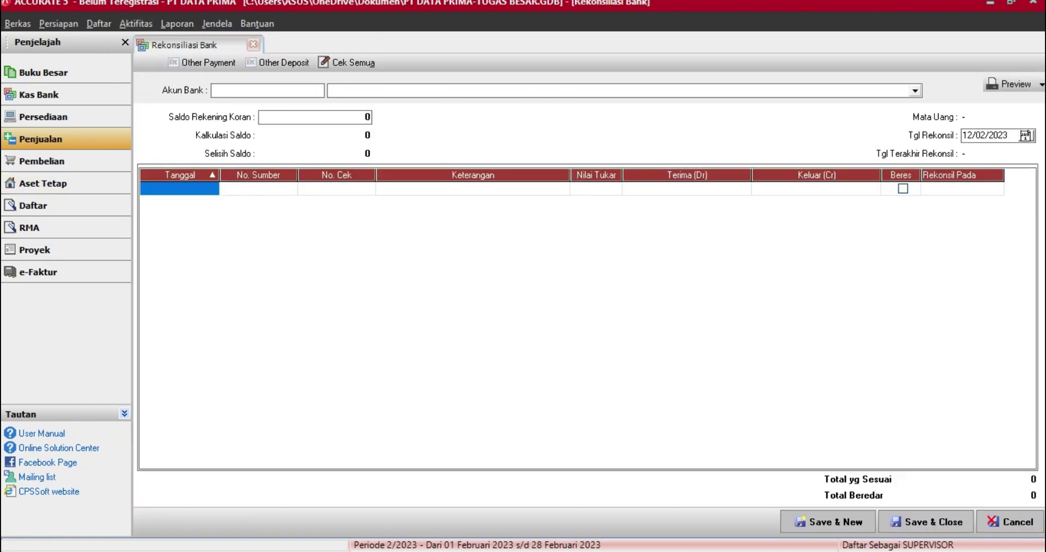
left_click(914, 91)
left_click(346, 103)
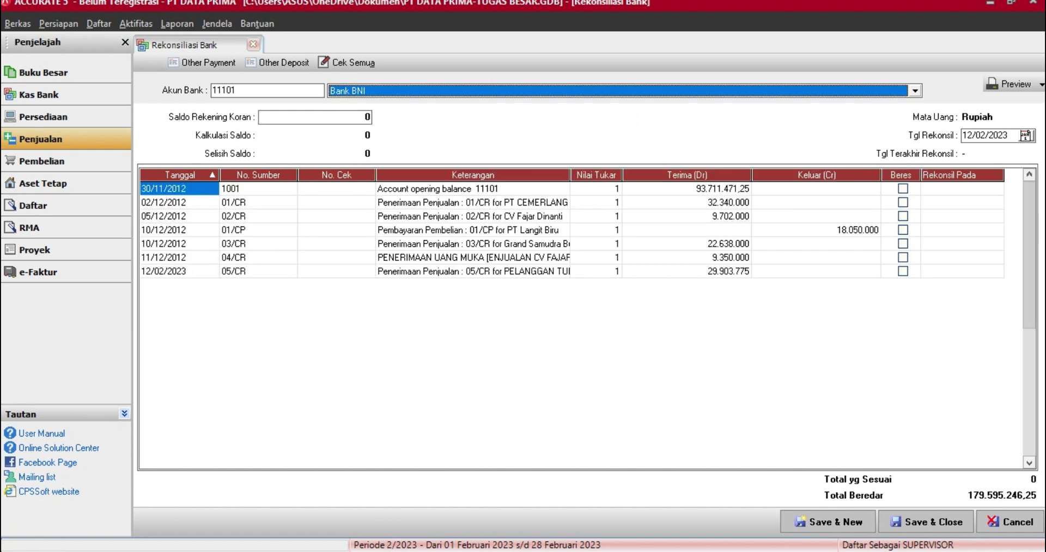
left_click(1024, 135)
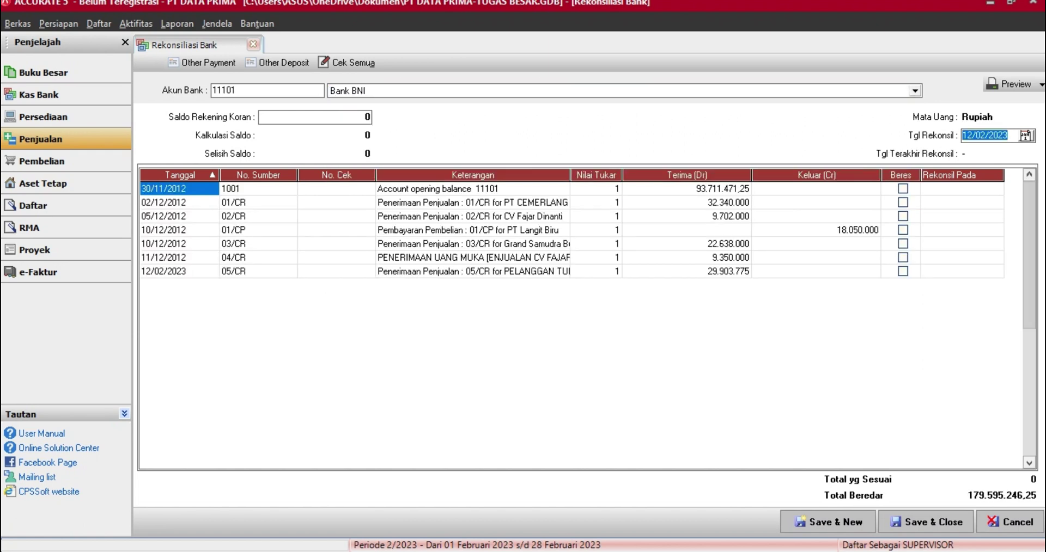
type("31/12/2012")
key("Tab")
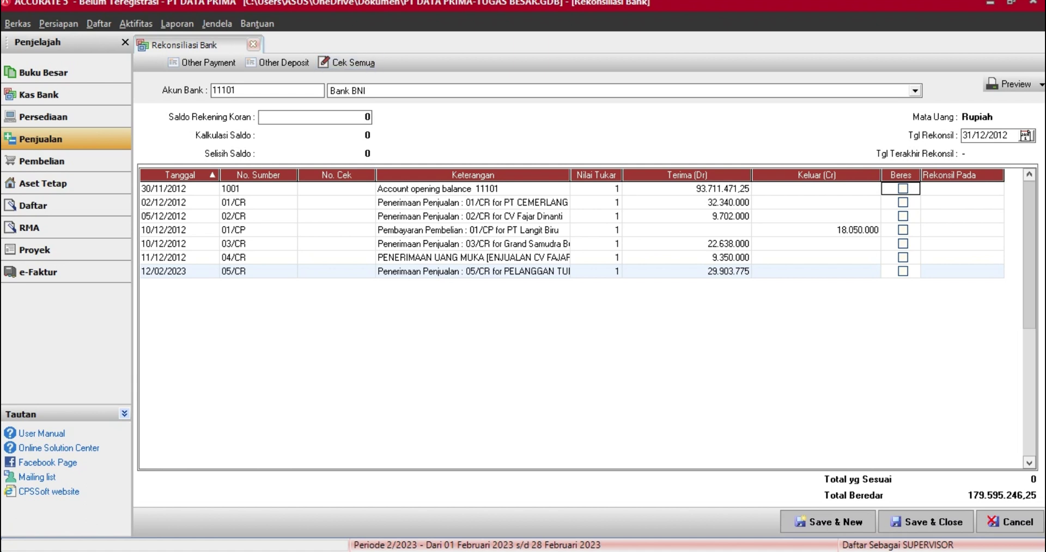
- Tick all seven Bank BNI entries as cleared, from opening balance through 05/CR
left_click(902, 189)
left_click(902, 203)
left_click(902, 216)
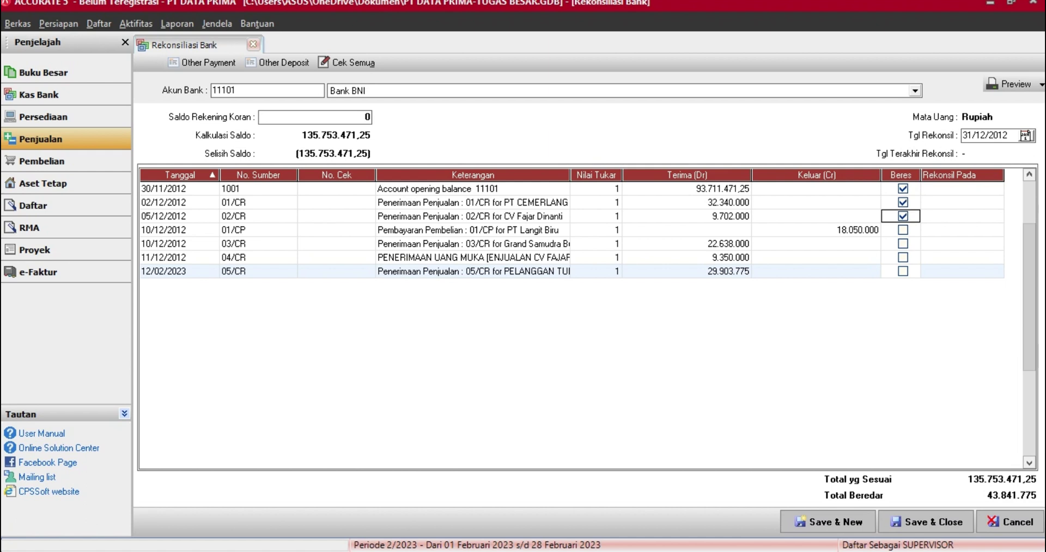
left_click(902, 230)
left_click(902, 244)
left_click(903, 258)
left_click(903, 271)
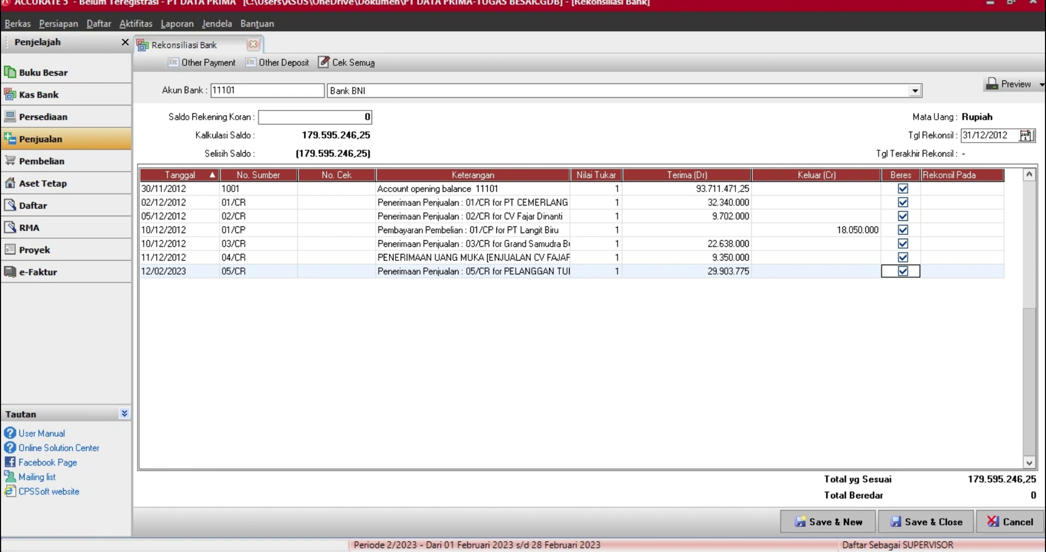
- Enter 179.595.246,25 as the bank statement balance
left_click(321, 117)
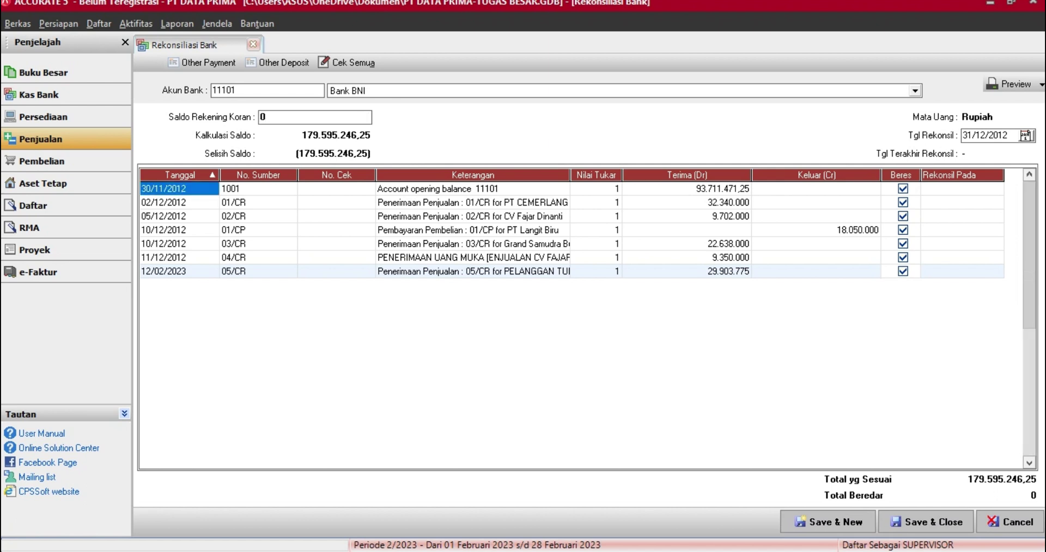
key("shift+Home")
type("17.9")
type("5")
type("9.5")
type("24.6")
type("2")
type("5")
key("Tab")
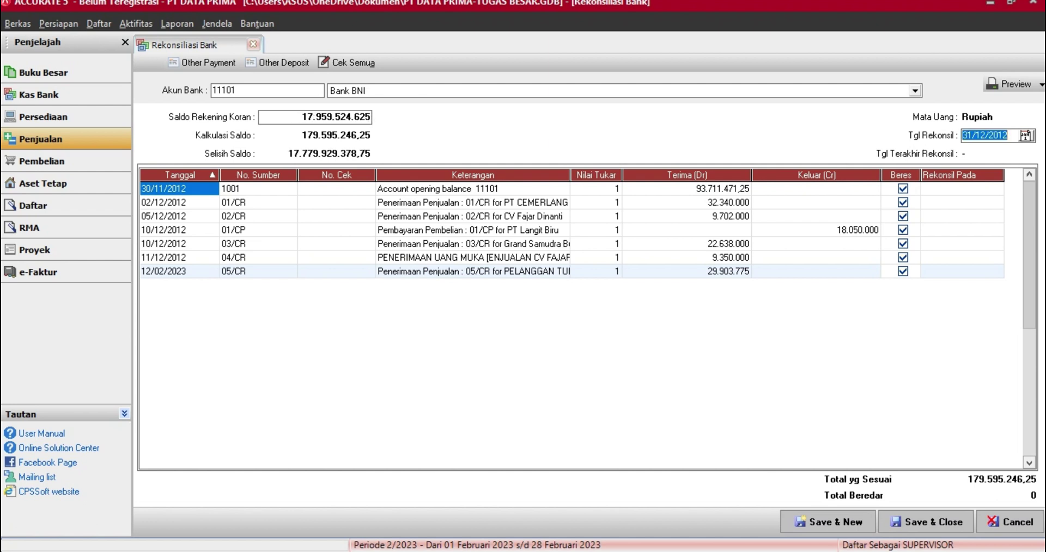
left_click(338, 117)
key("BackSpace")
key("BackSpace")
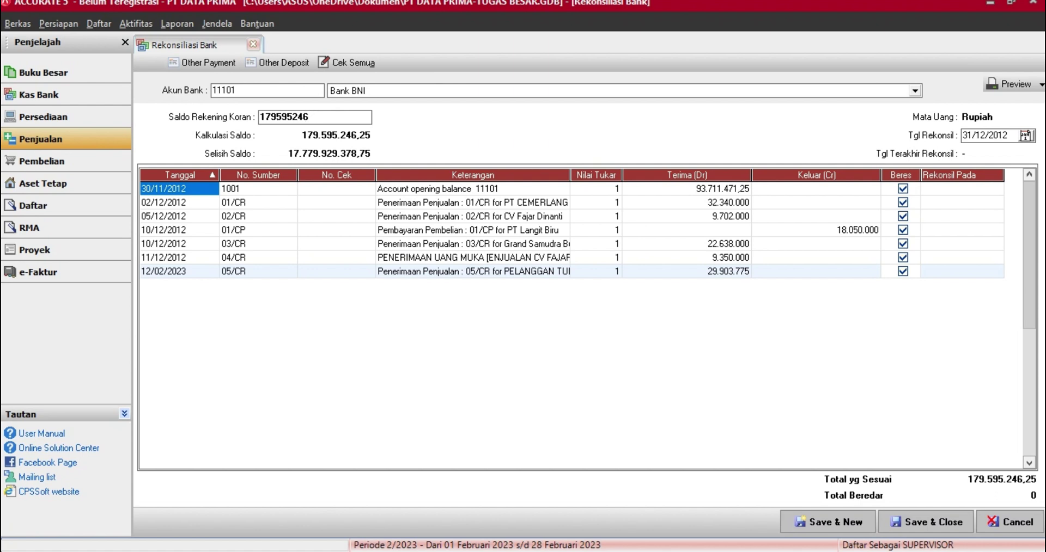
type("25")
key("Tab")
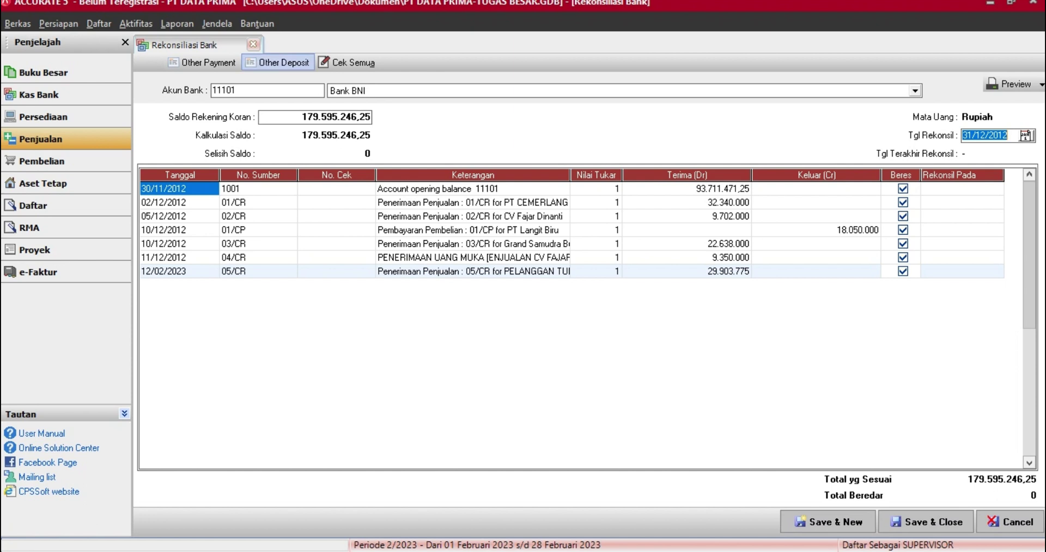
- Start an Other Deposit into Bank BNI with voucher number JSG
left_click(278, 62)
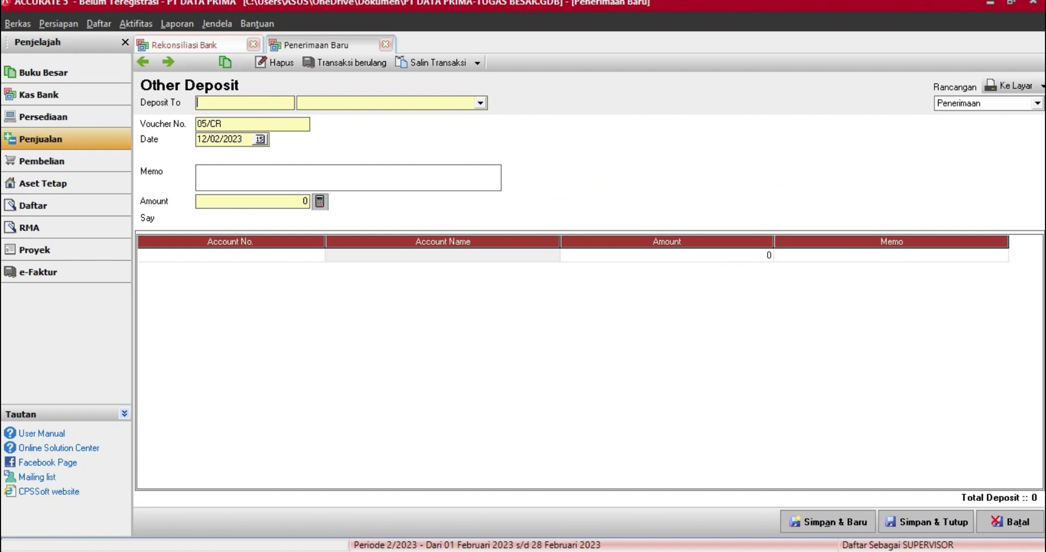
left_click(479, 103)
left_click(317, 127)
double_click(209, 124)
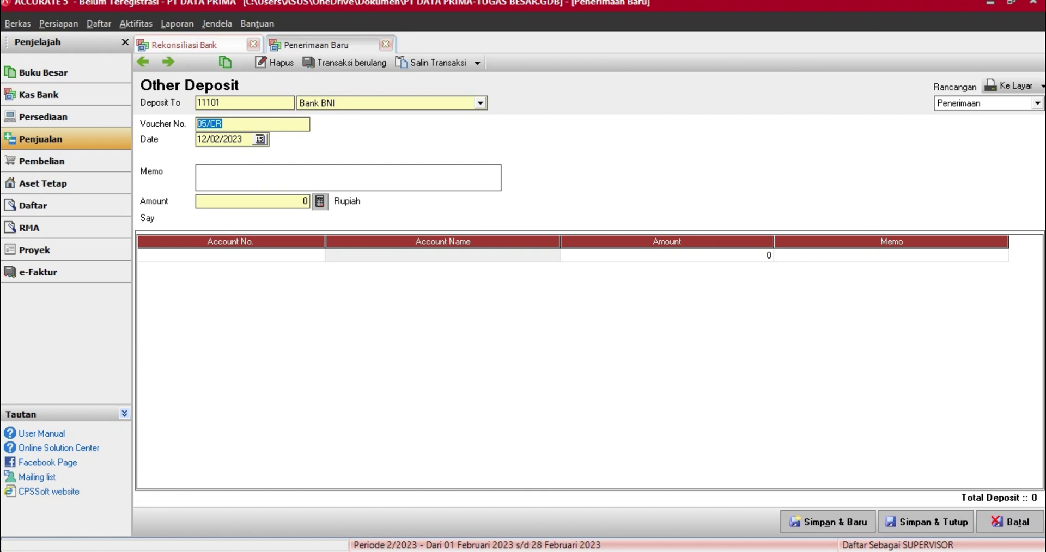
key("BackSpace")
type("jas")
key("BackSpace")
key("BackSpace")
type("SG")
key("BackSpace")
key("Right")
key("Right")
key("Right")
key("Tab")
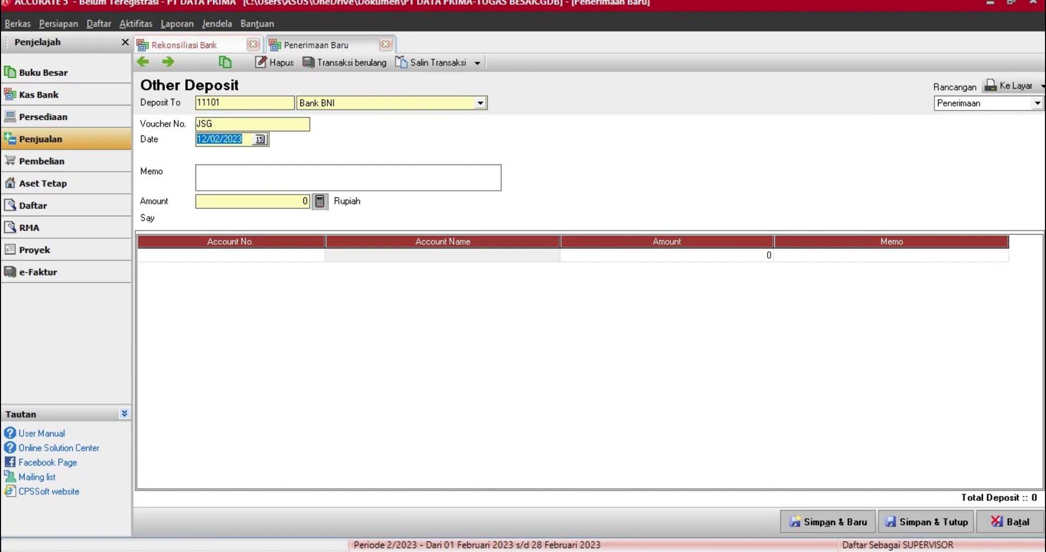
- Set the deposit date to 31/12/2012, memo JASA GIRO, and amount 19.475.314
type("31/12/")
type("2012")
type("JASA ")
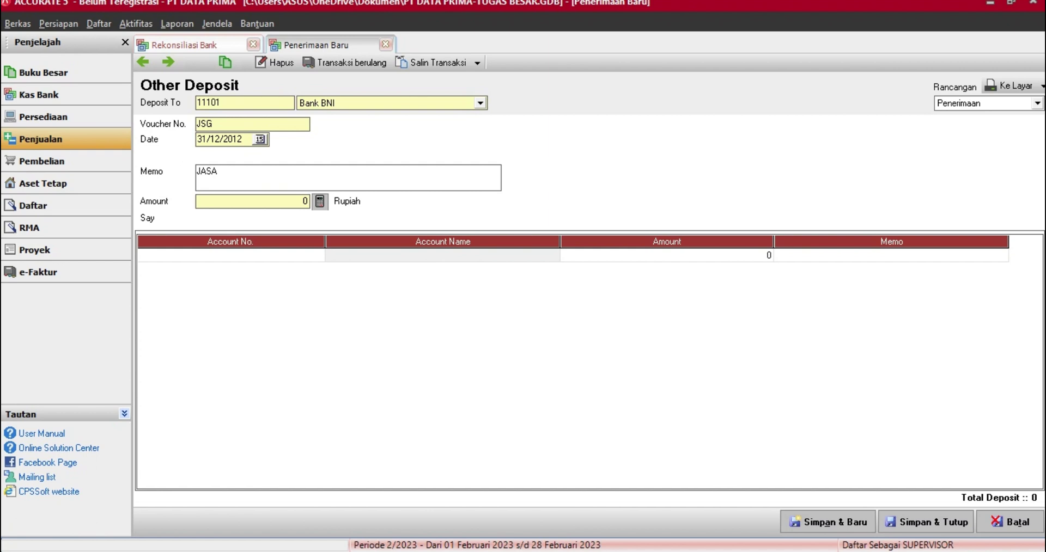
type("GIRO")
key("Tab")
type("19")
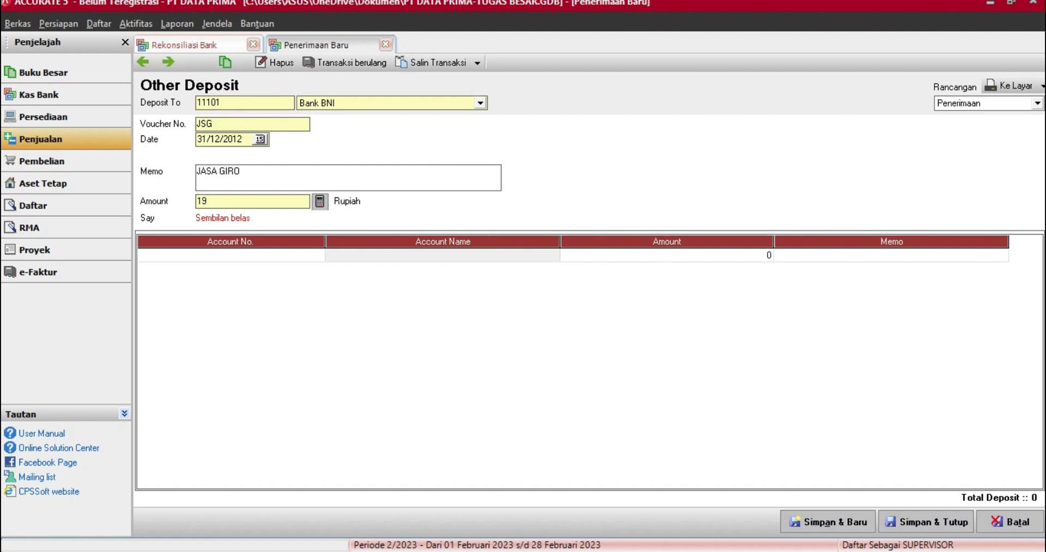
type("475")
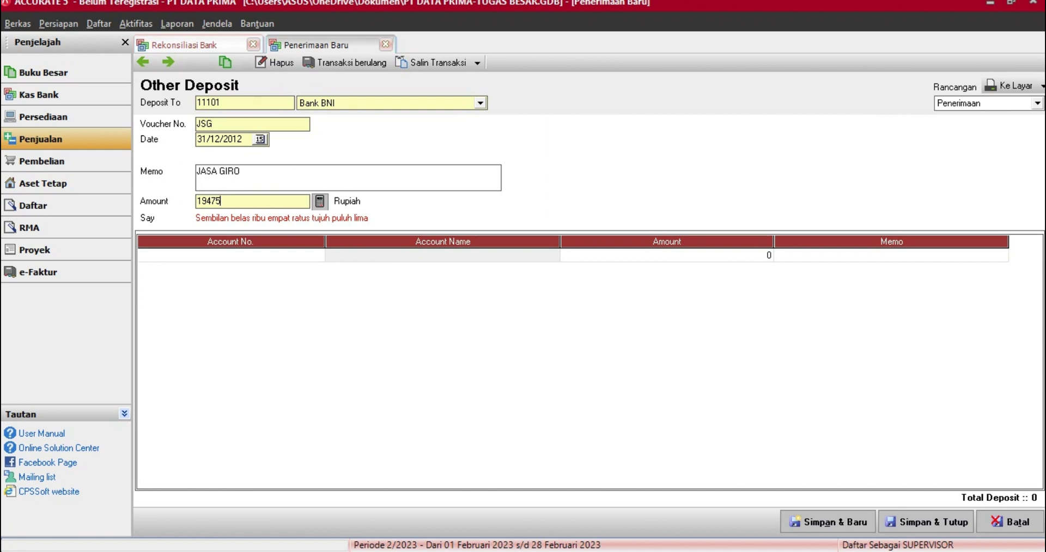
type("314")
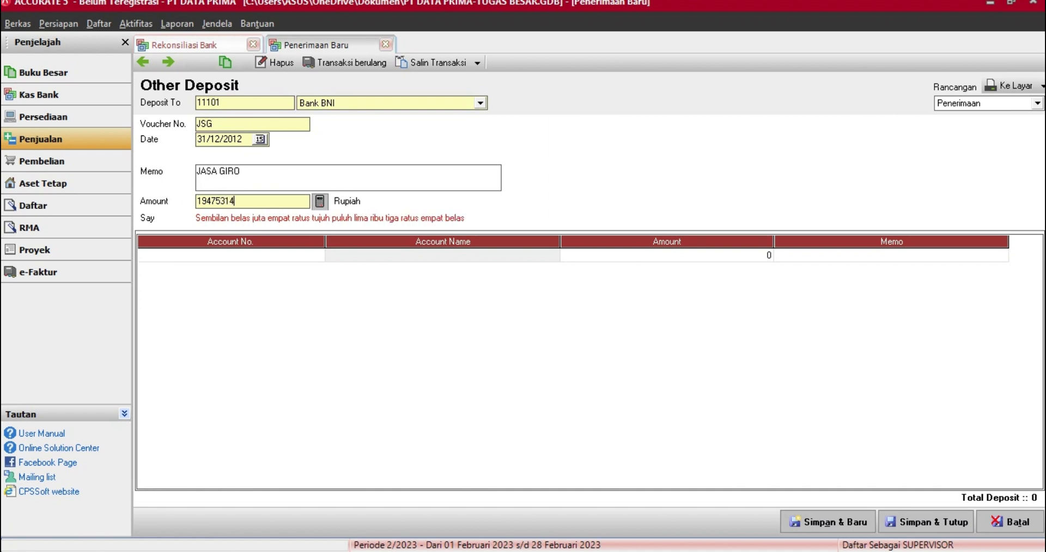
key("Tab")
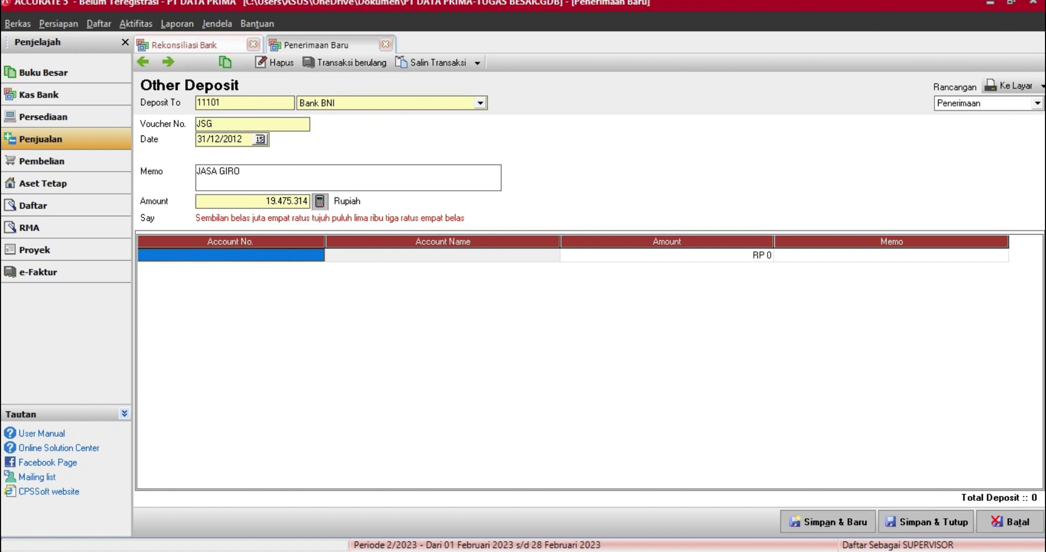
key("Return")
- Credit the JASA GIRO deposit to 81000 Pendapatan Bunga and save it
left_click(318, 256)
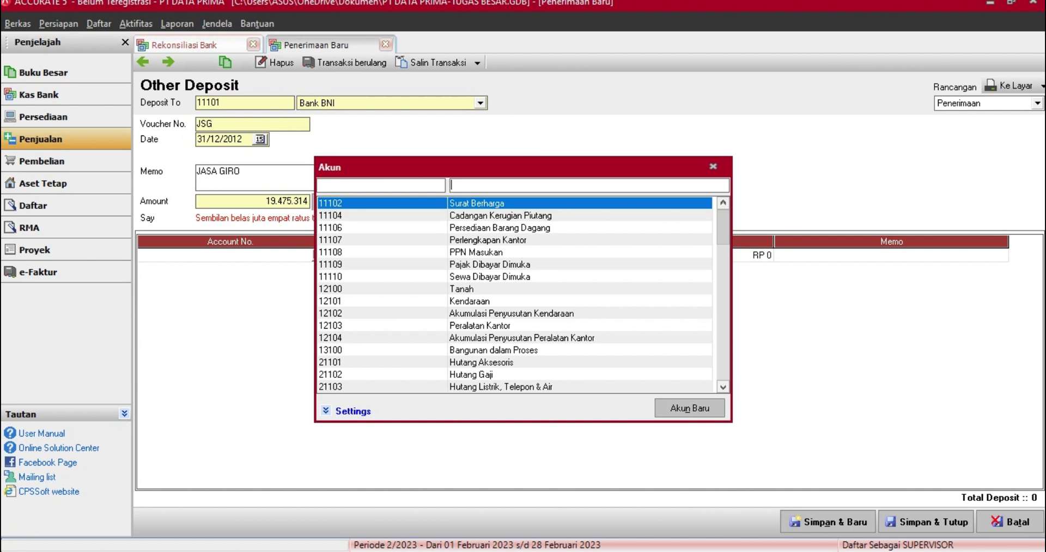
type("PEND")
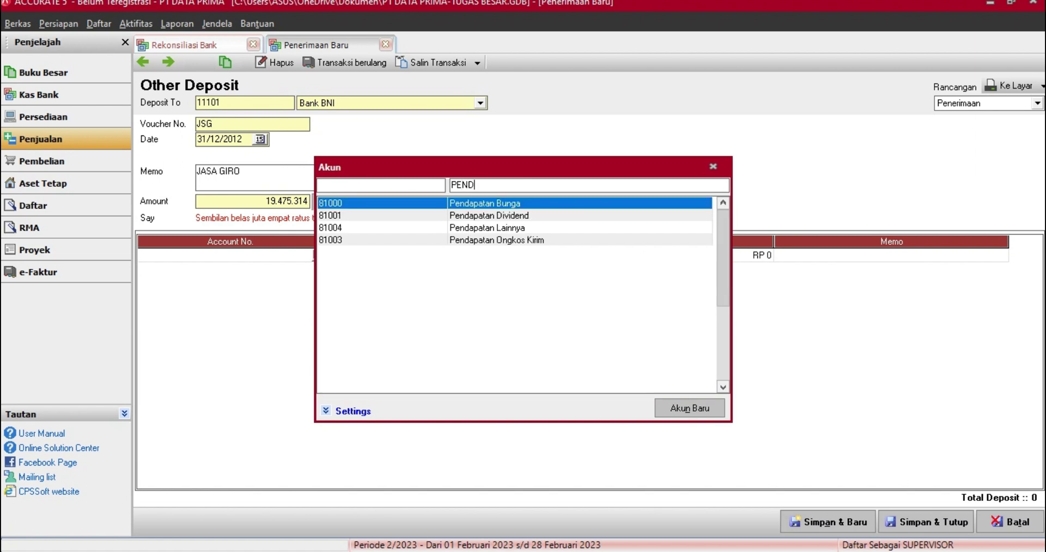
type("A")
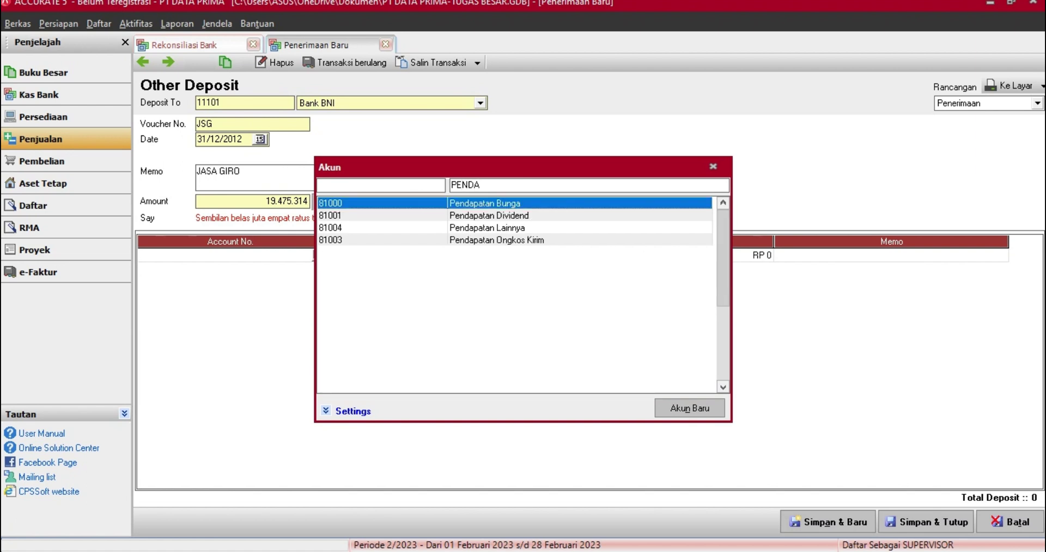
key("Return")
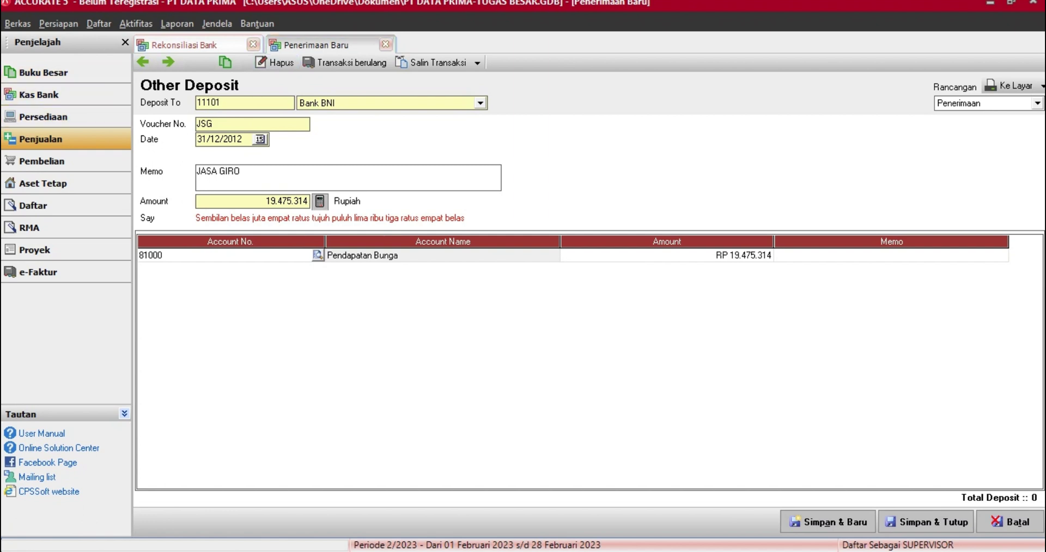
left_click(926, 522)
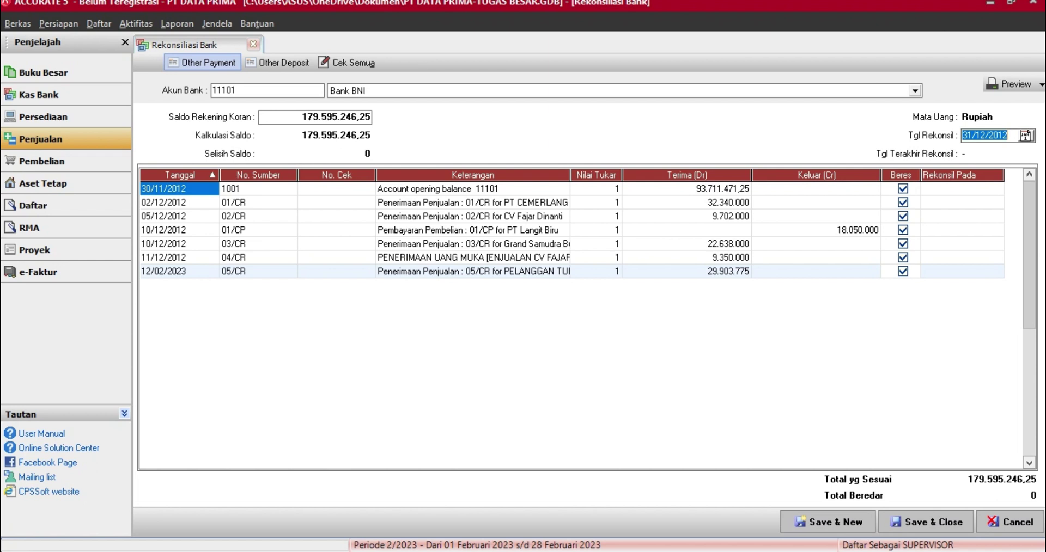
- Start an Other Payment from Bank BNI: voucher ADM, date 31/12/2012, memo ADM BANK
left_click(201, 62)
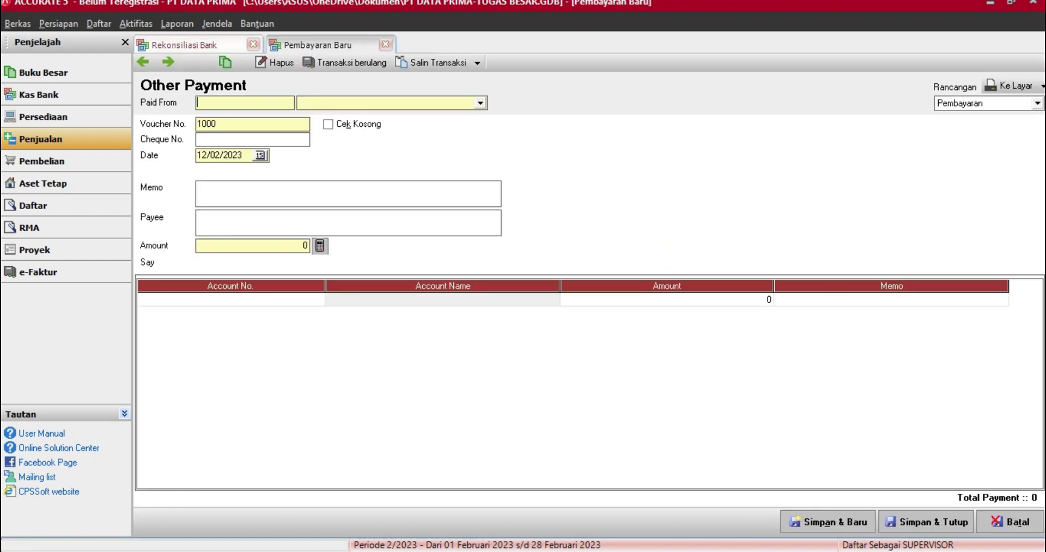
left_click(480, 103)
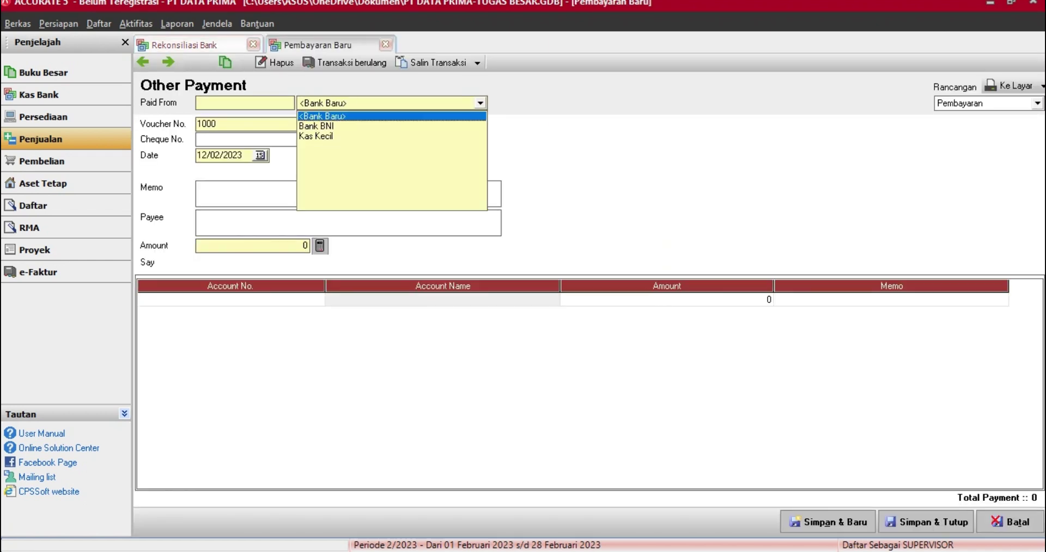
left_click(316, 126)
left_click_drag(219, 124, 195, 124)
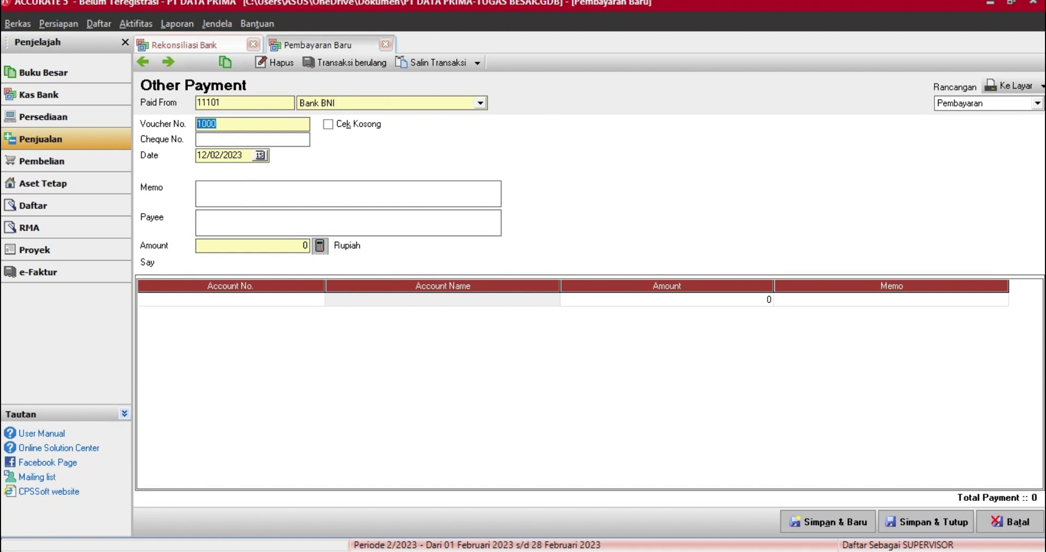
type("ADM")
left_click(243, 155)
double_click(243, 155)
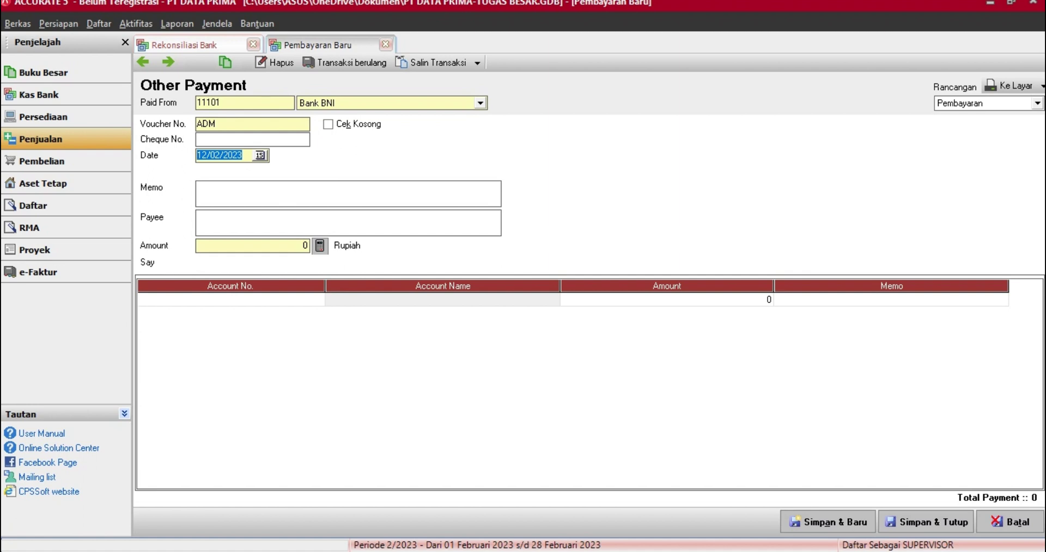
type("31/12/2012")
left_click(197, 187)
type("ADM ")
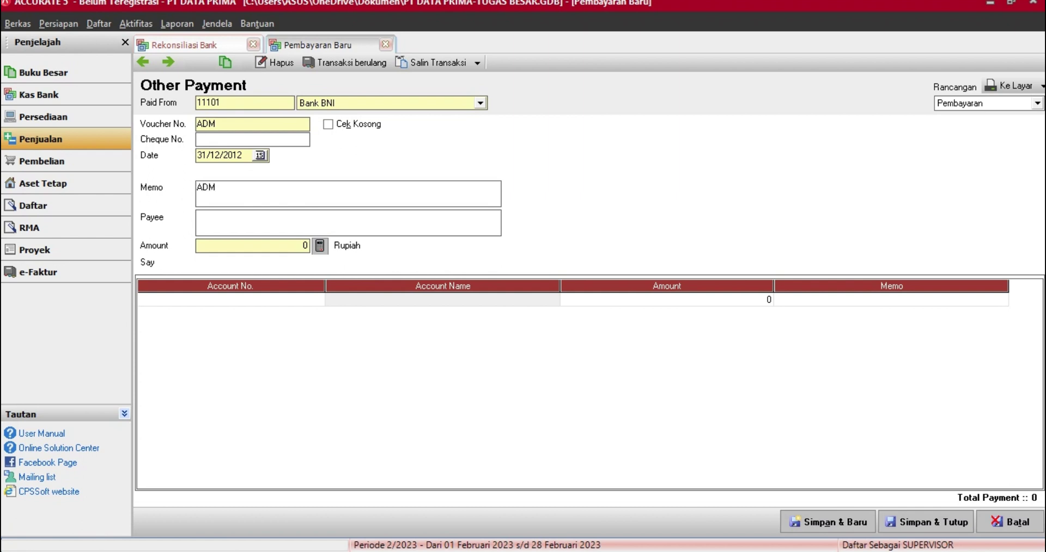
type("BANK")
- Charge 110.000 to 91000 Beban Administrasi Bank and save the payment
left_click(250, 246)
left_click(229, 300)
left_click(317, 298)
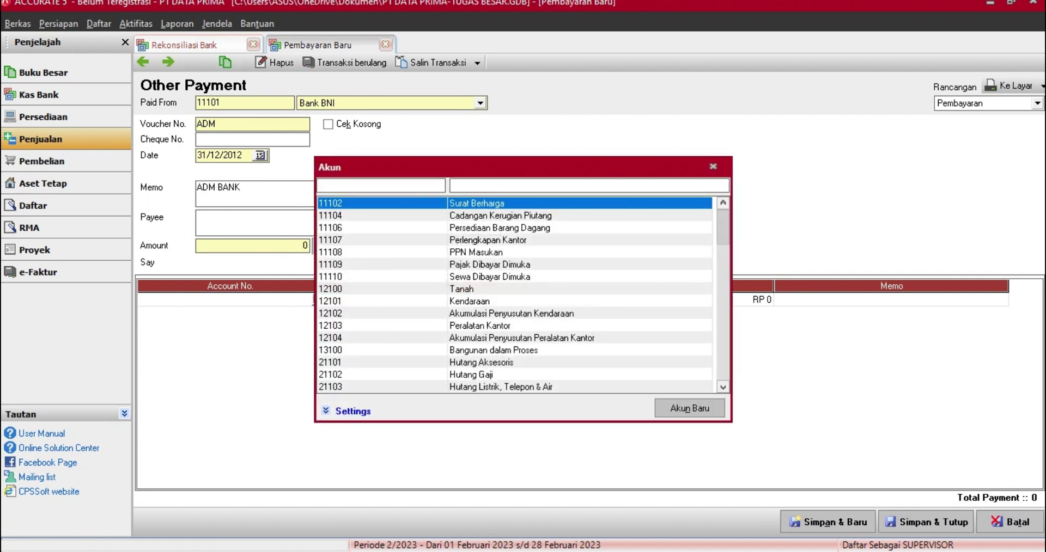
type("BEB")
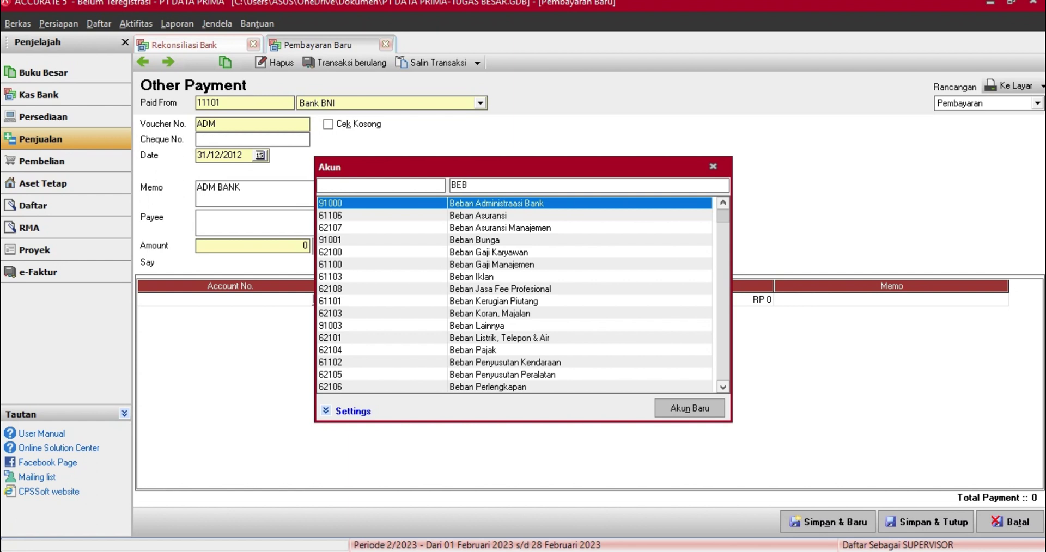
key("Return")
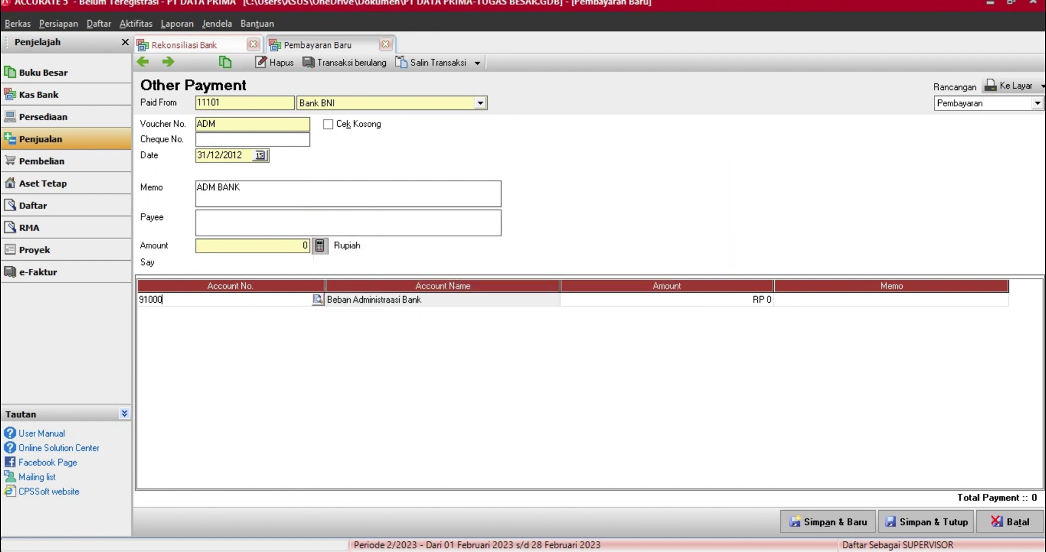
key("Return")
type("110.000")
key("Return")
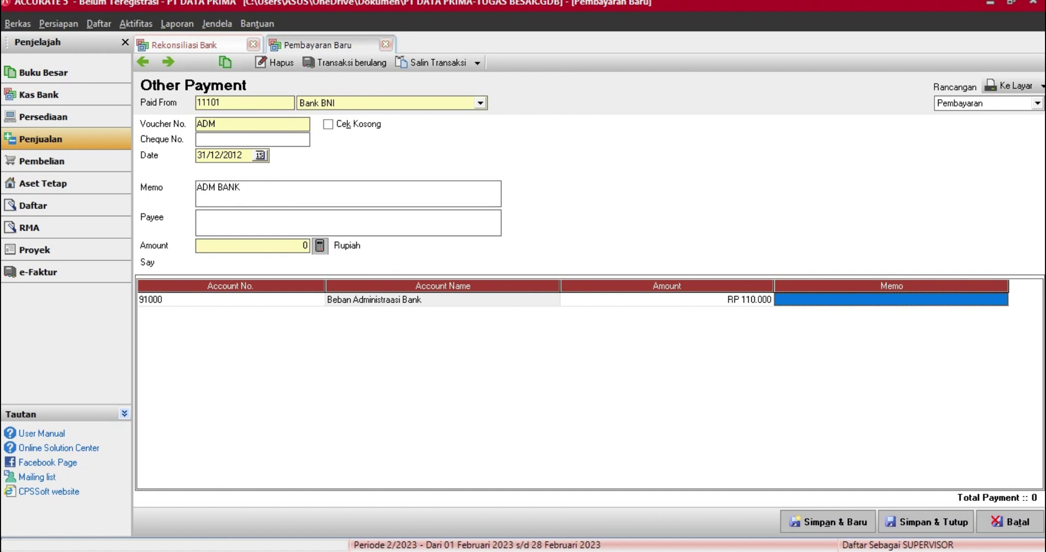
left_click(320, 246)
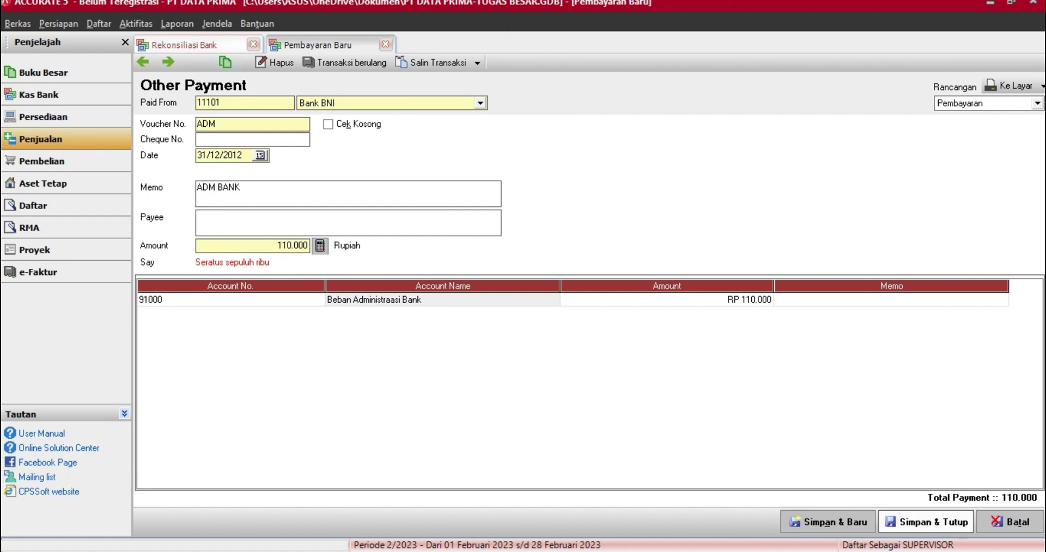
left_click(926, 522)
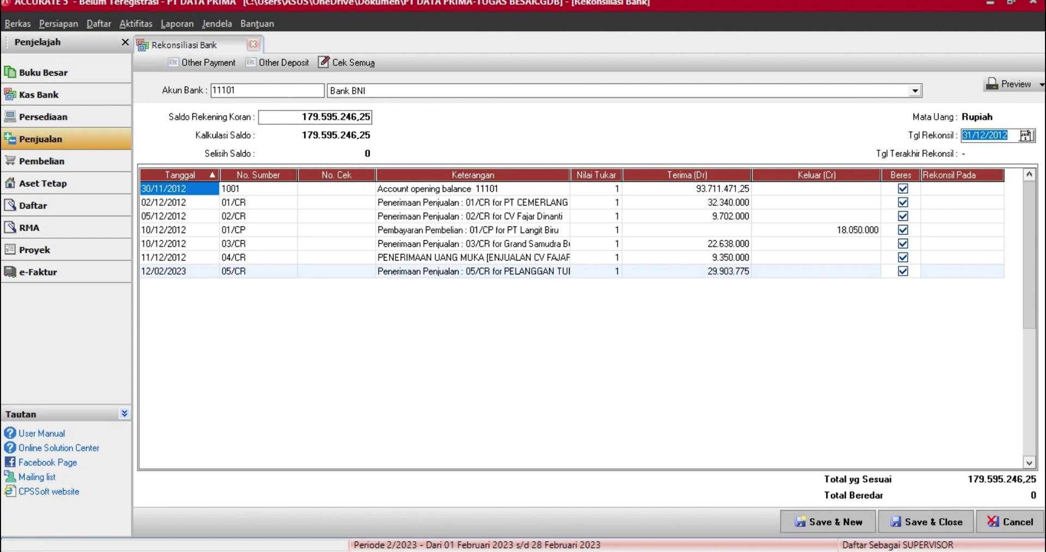
- Reload the Bank BNI reconciliation grid so the new JASA GIRO and ADM BANK entries appear
left_click(1008, 135)
key("Tab")
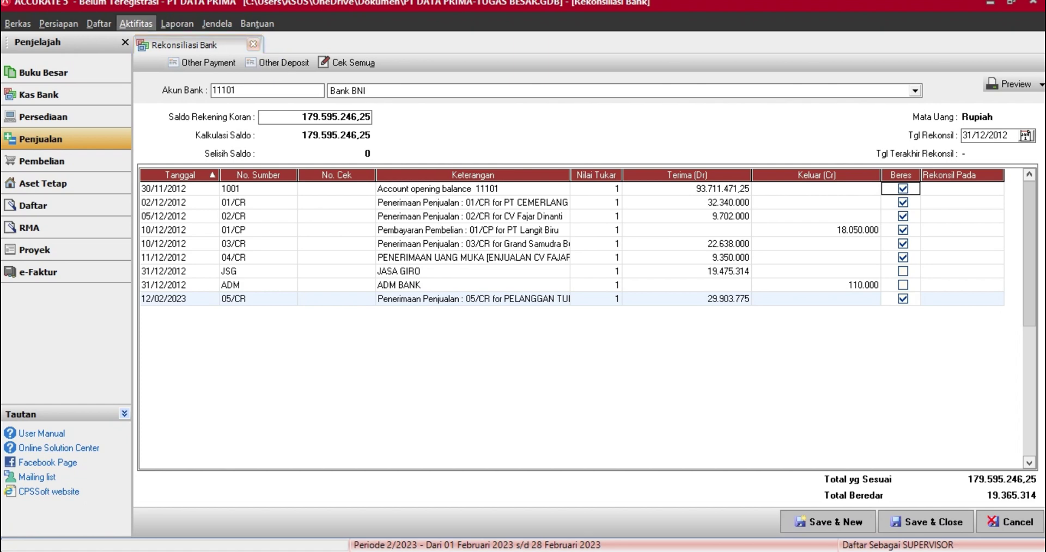
- Open the unreconciled sales receipts list and change the filter's start year to end in 00
left_click(136, 24)
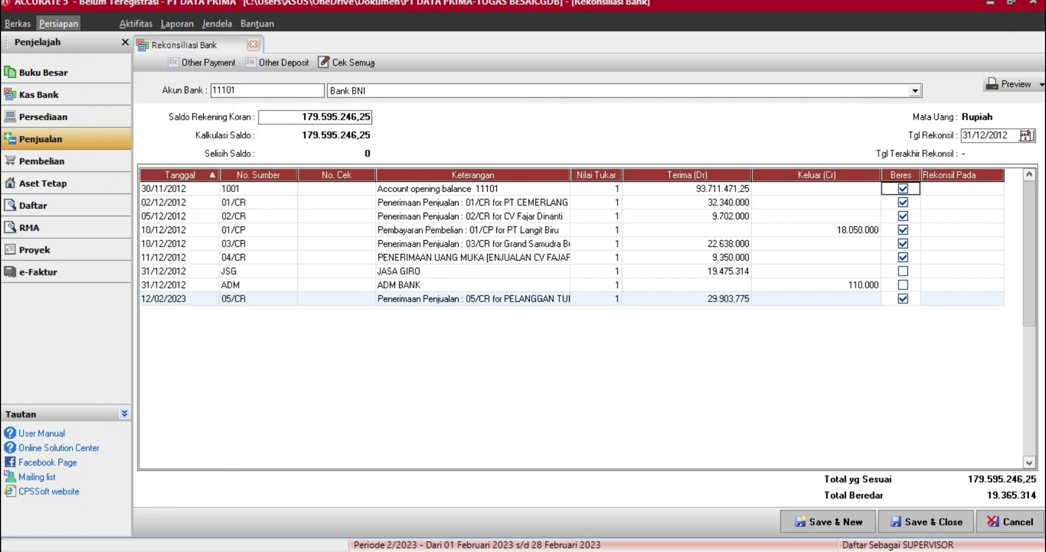
left_click(99, 24)
left_click(99, 24)
mouse_move(164, 126)
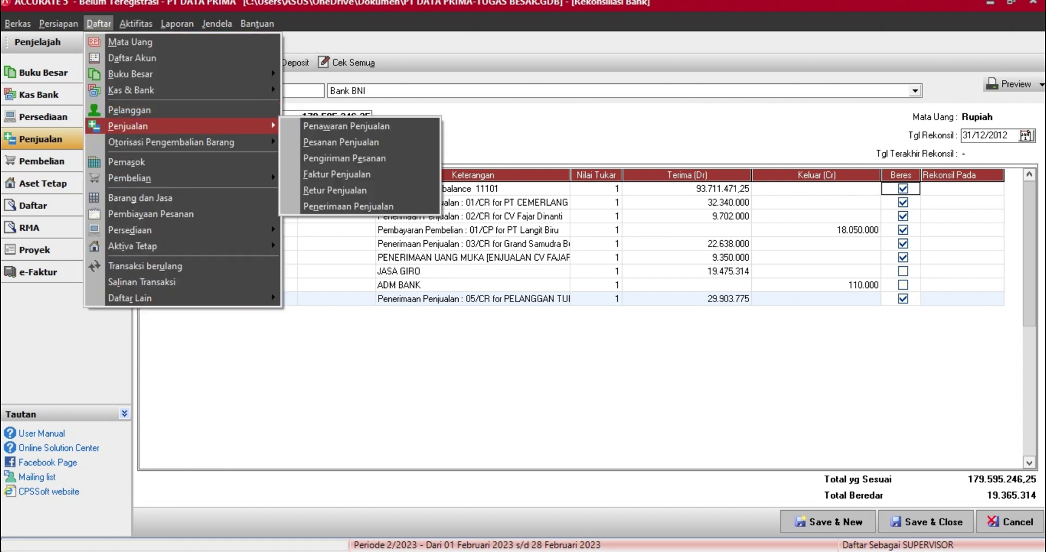
left_click(348, 206)
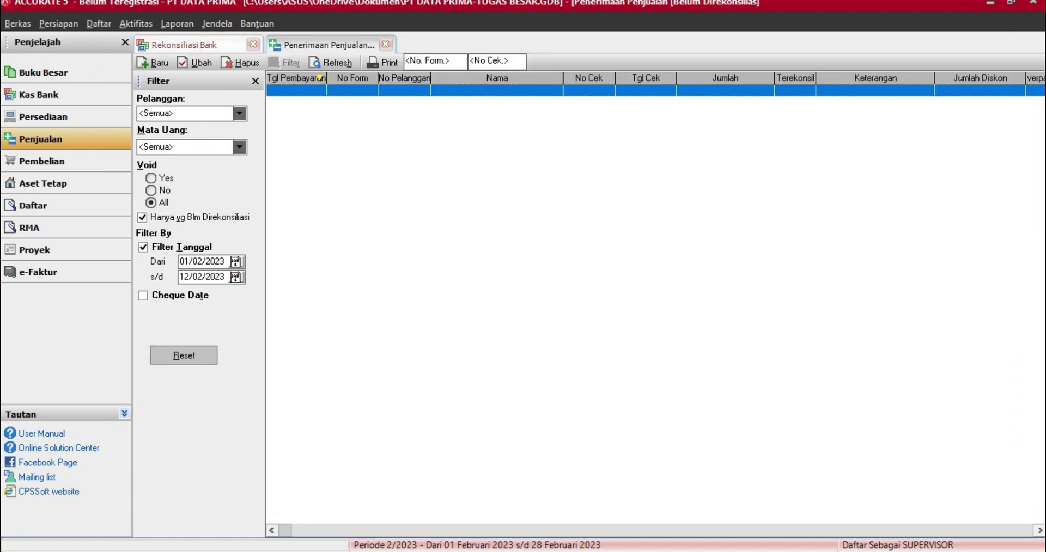
left_click(236, 262)
left_click(222, 262)
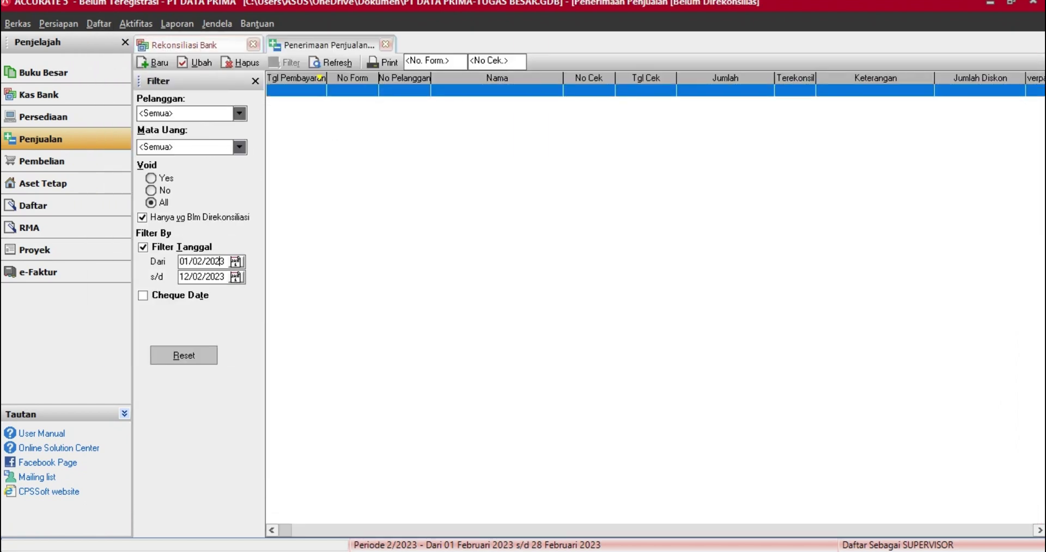
key("BackSpace")
type("00")
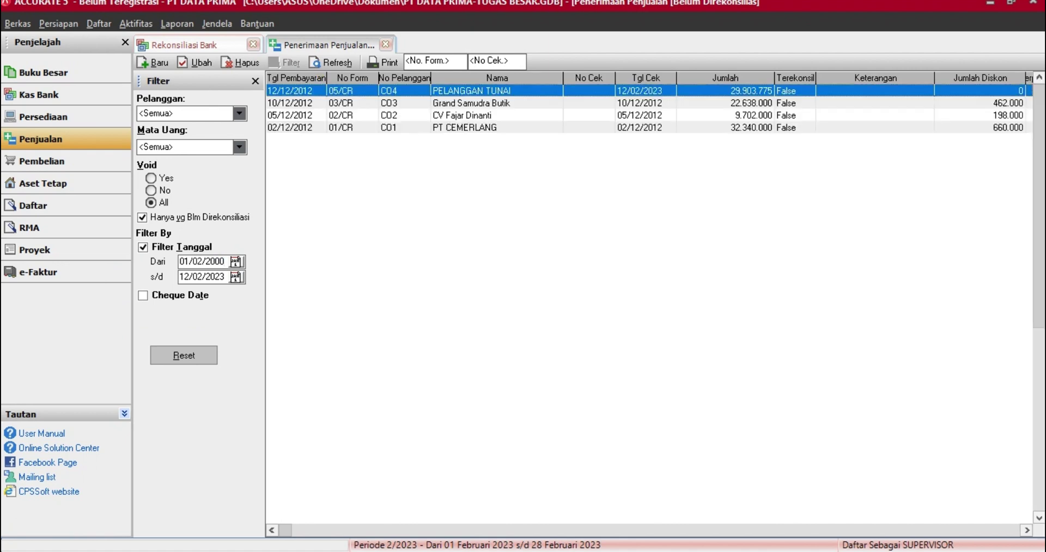
- Open receipt 05/CR and try pasting the payment date into the cheque date, dismissing the error
double_click(471, 90)
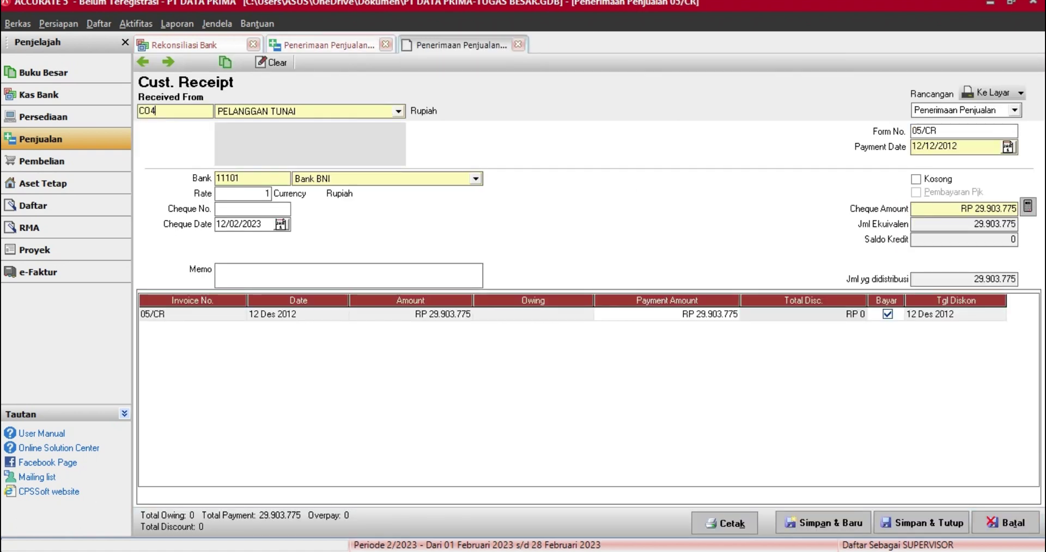
left_click_drag(958, 147, 911, 146)
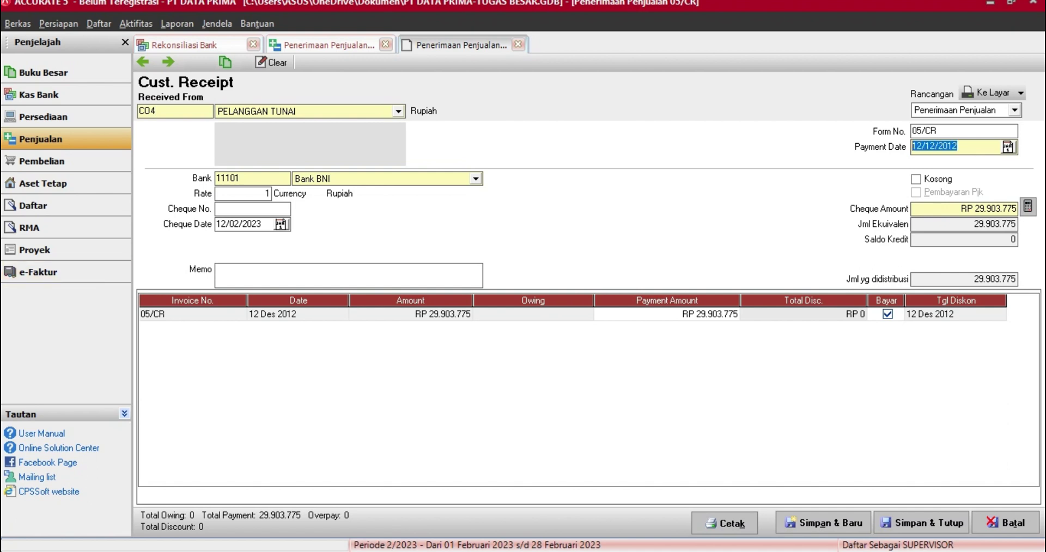
left_click_drag(262, 224, 216, 224)
key("ctrl+v")
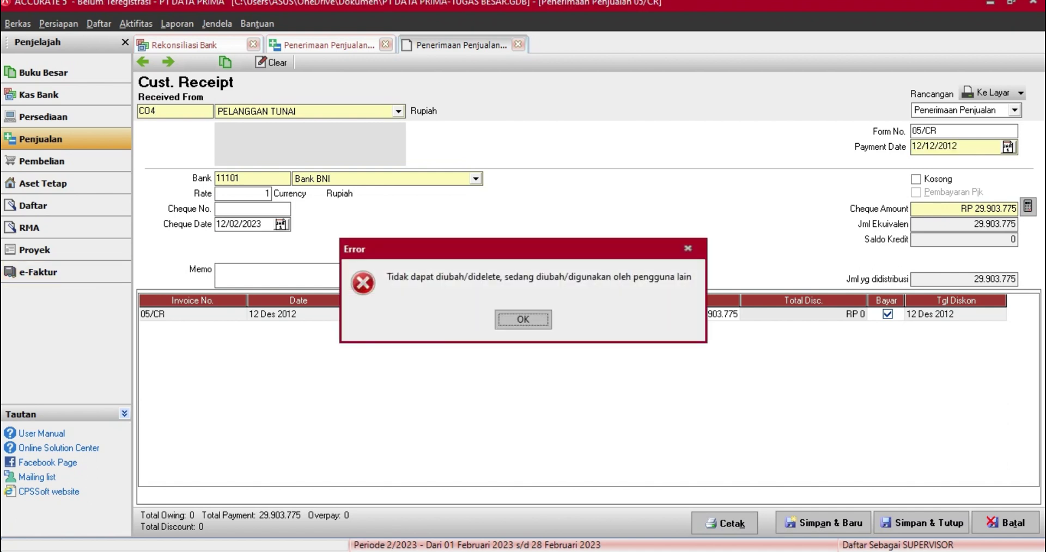
left_click(523, 319)
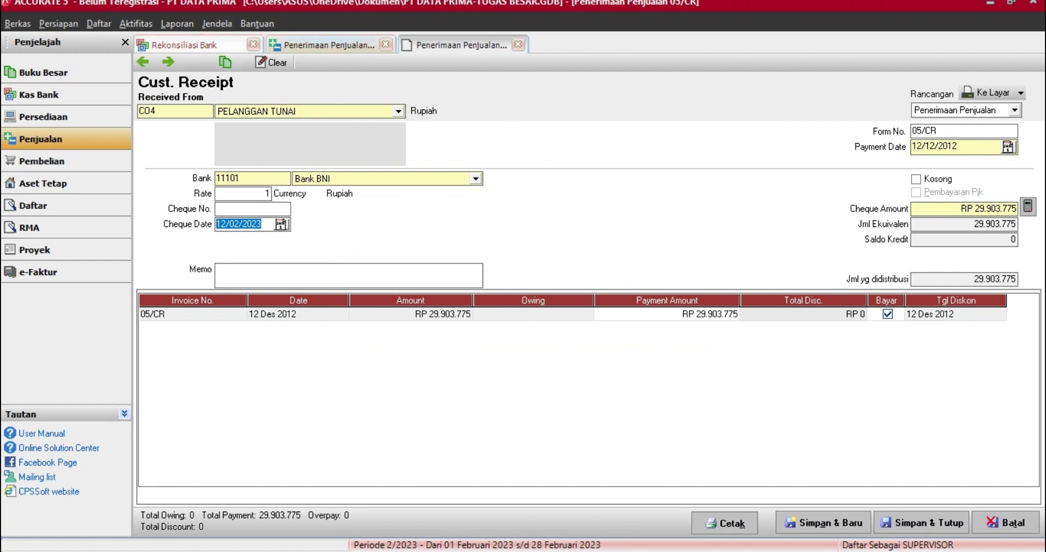
- Close the unsaved bank reconciliation, discarding its changes
left_click(326, 44)
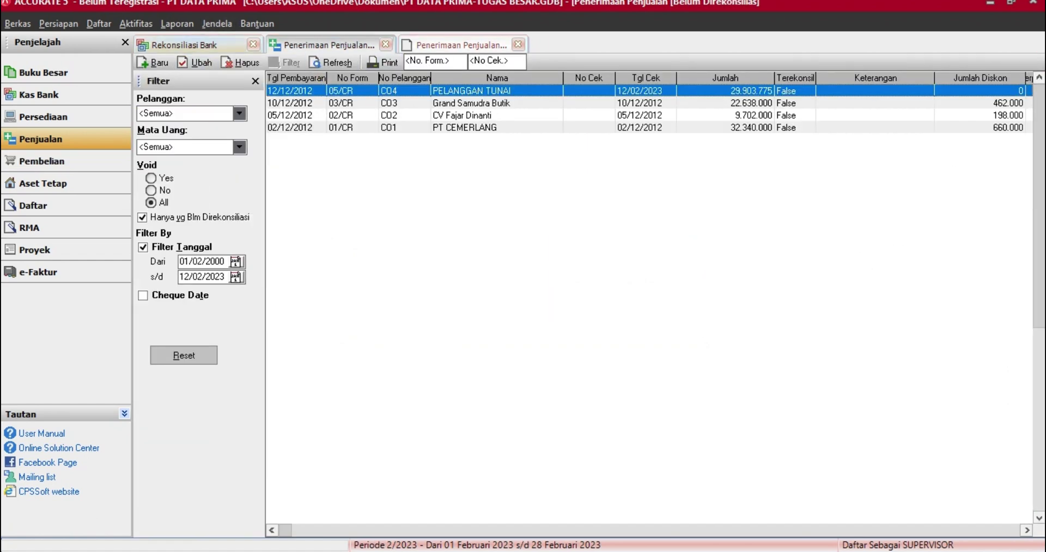
left_click(184, 45)
left_click(253, 45)
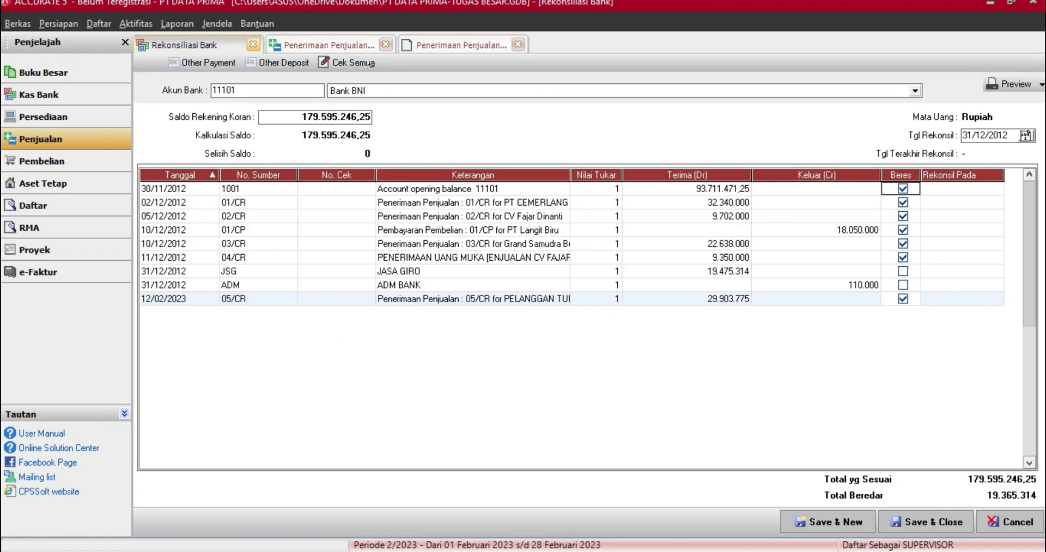
left_click(522, 320)
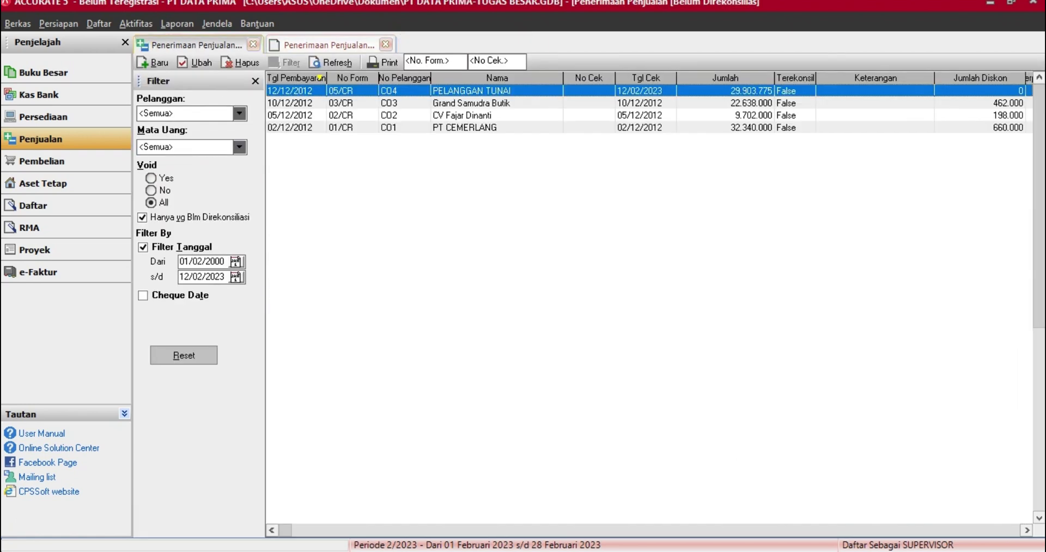
- Copy payment date 12/12/2012 into receipt 05/CR's cheque date and save the receipt
left_click(329, 45)
left_click(263, 223)
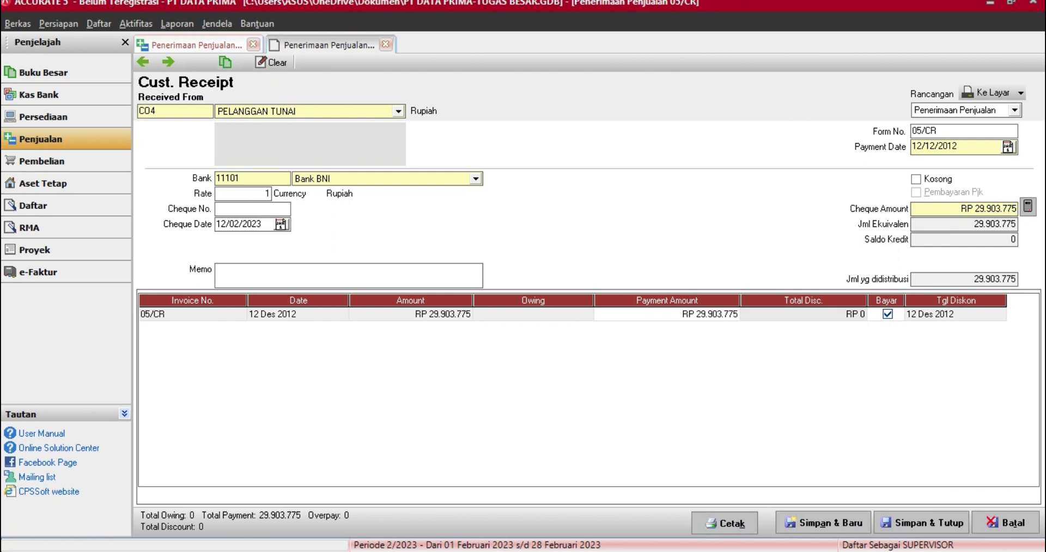
left_click_drag(958, 146, 911, 147)
key("ctrl+c")
left_click(276, 224)
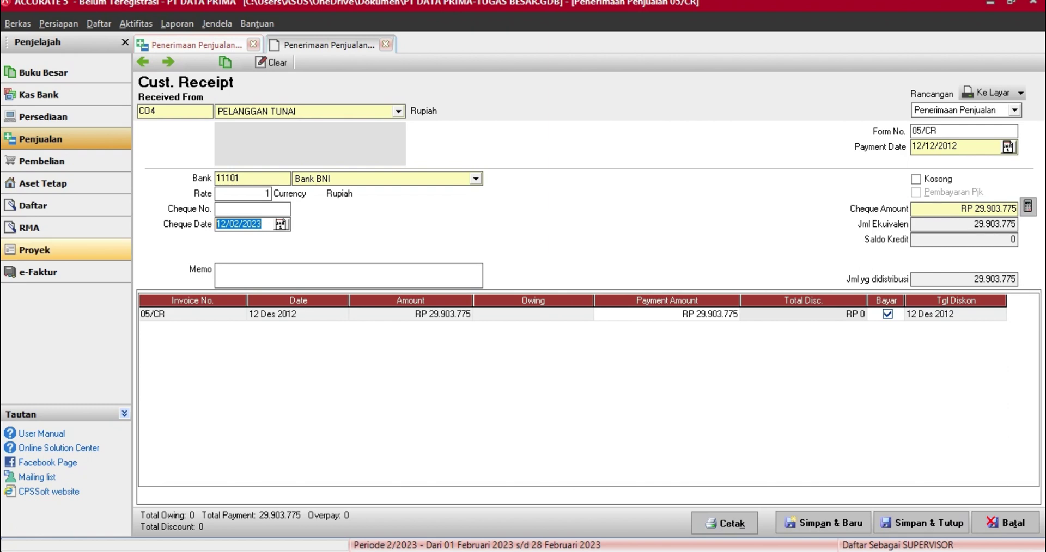
key("ctrl+v")
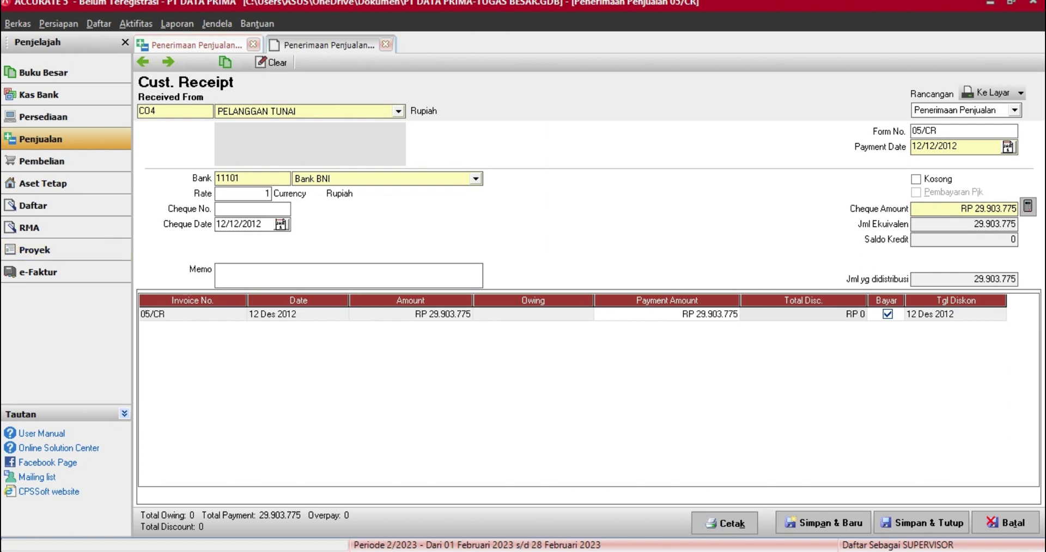
left_click(920, 523)
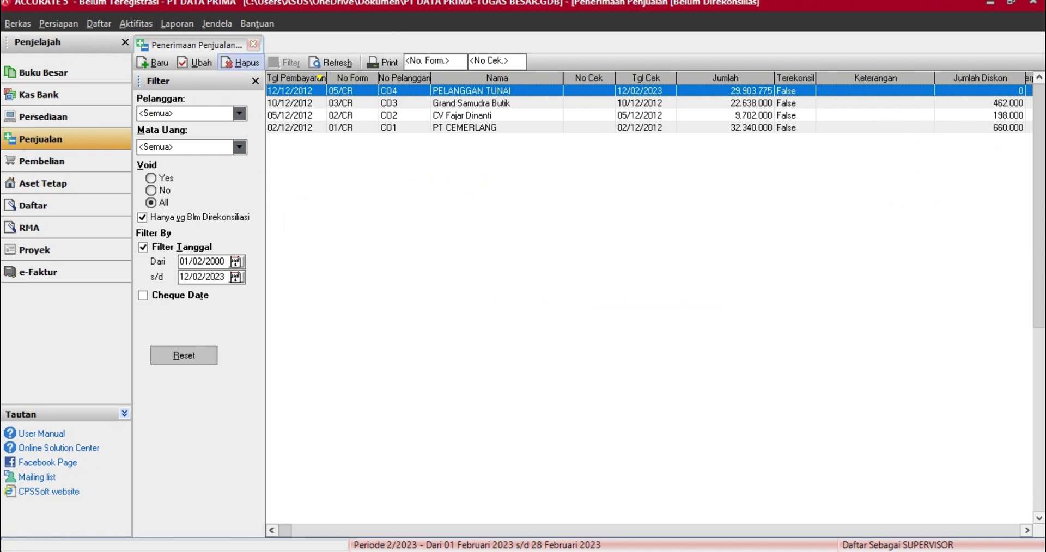
- Start a new bank reconciliation for Bank BNI dated 31/12/2012
left_click(252, 44)
left_click(136, 24)
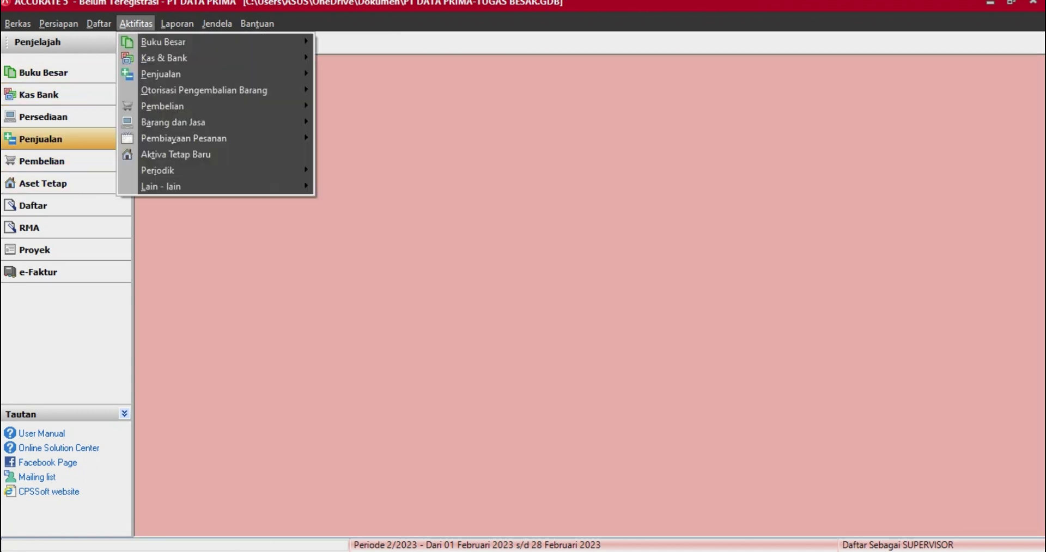
mouse_move(180, 58)
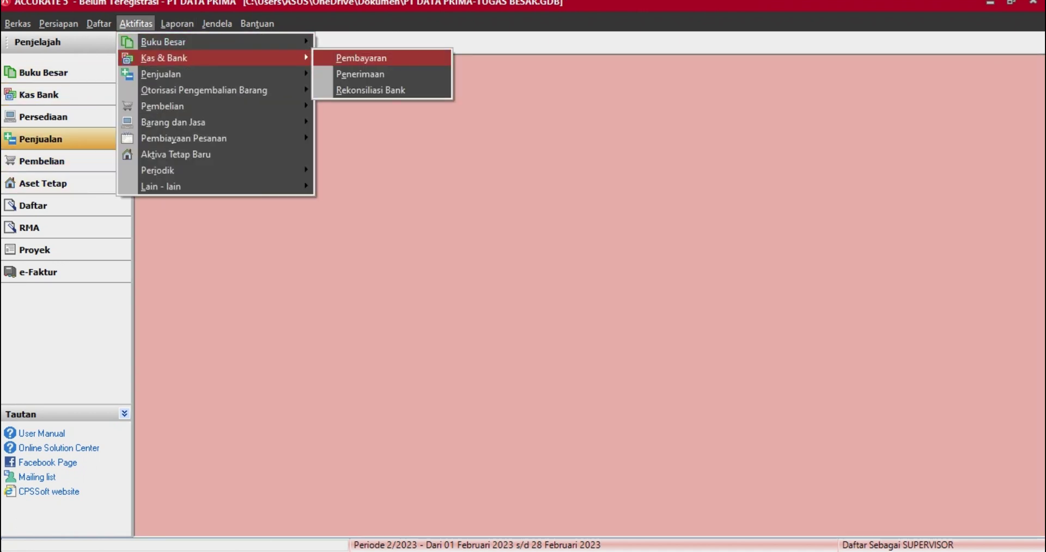
left_click(370, 90)
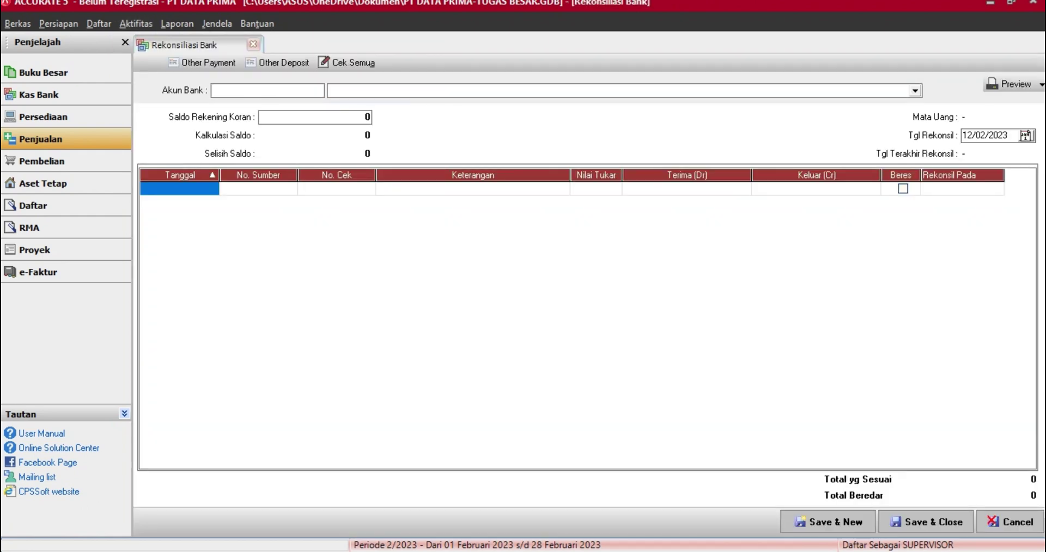
left_click(915, 91)
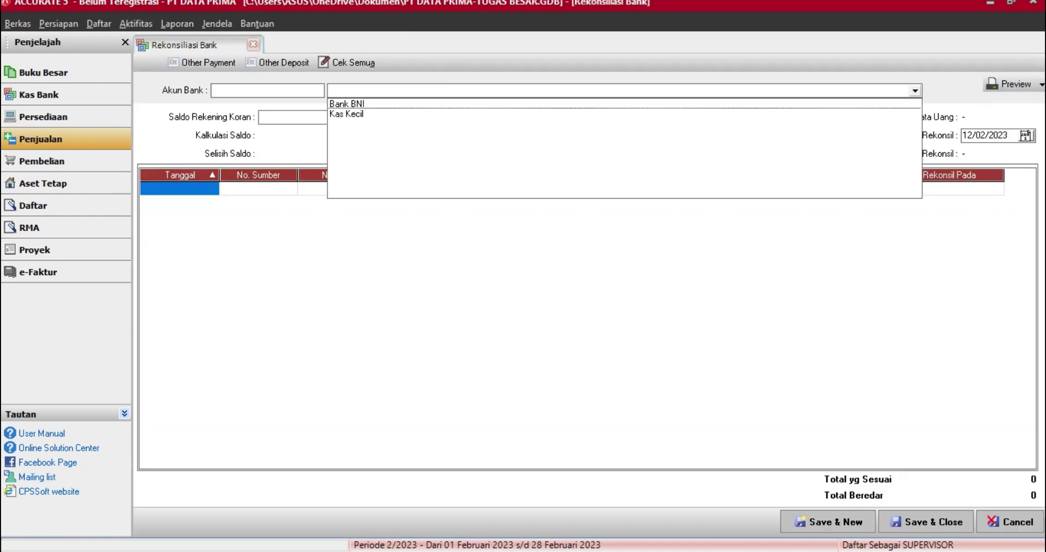
left_click(348, 104)
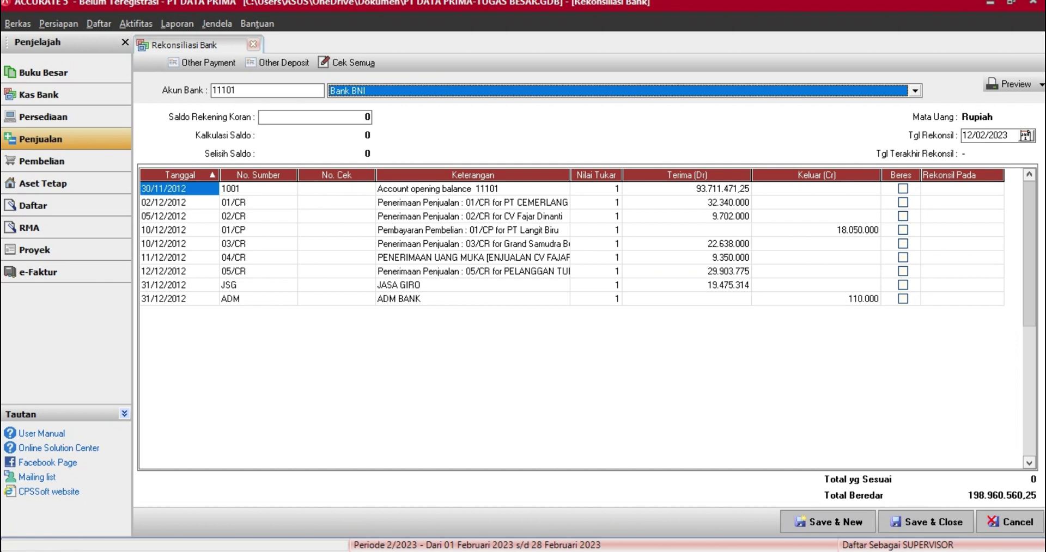
left_click(985, 136)
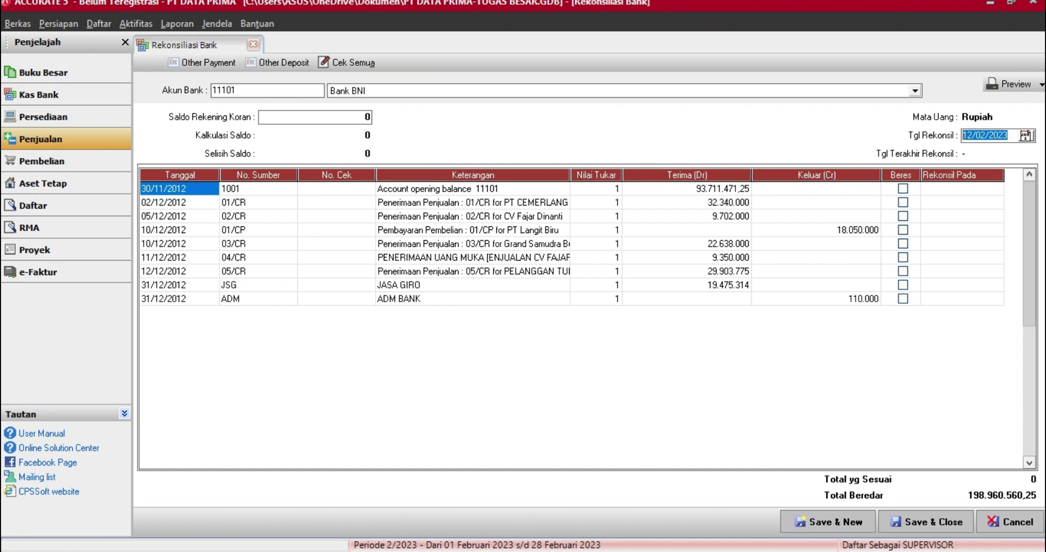
key("BackSpace")
type("31/12/2012")
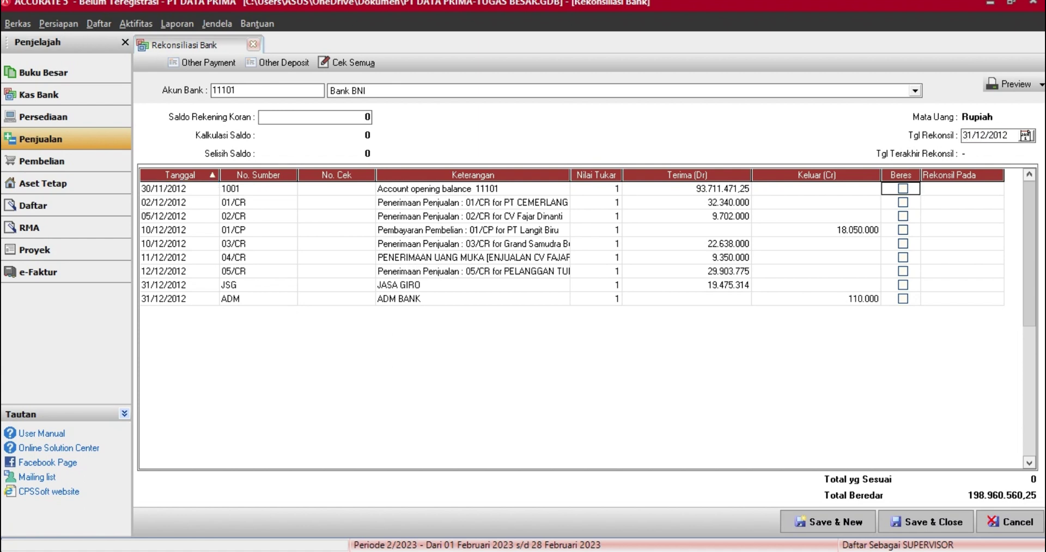
- Tick all nine transactions as cleared, including ADM BANK, and select the 0 statement balance
key("space")
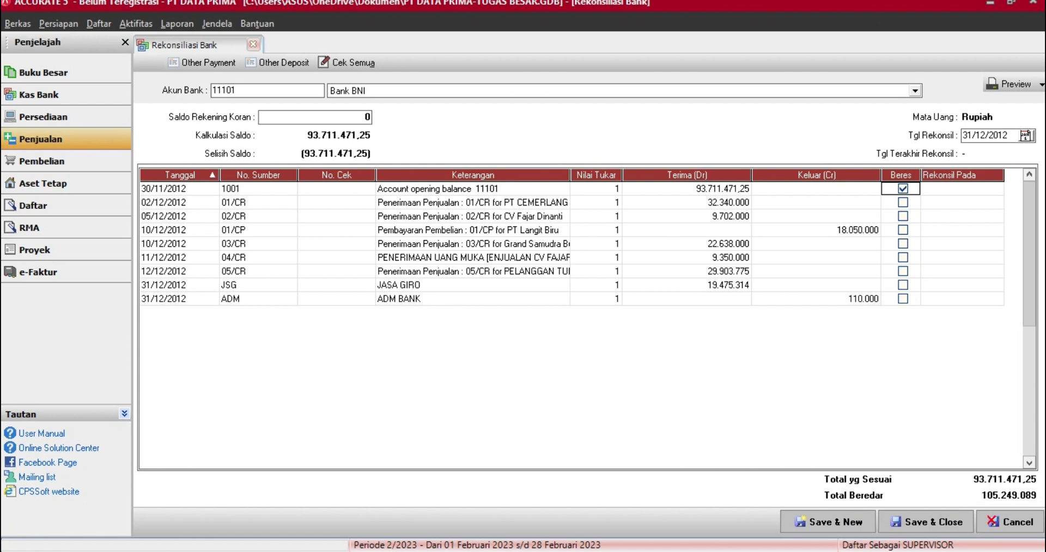
key("Down")
key("space")
key("Down")
key("space")
key("Down")
key("space")
key("Down")
left_click(903, 244)
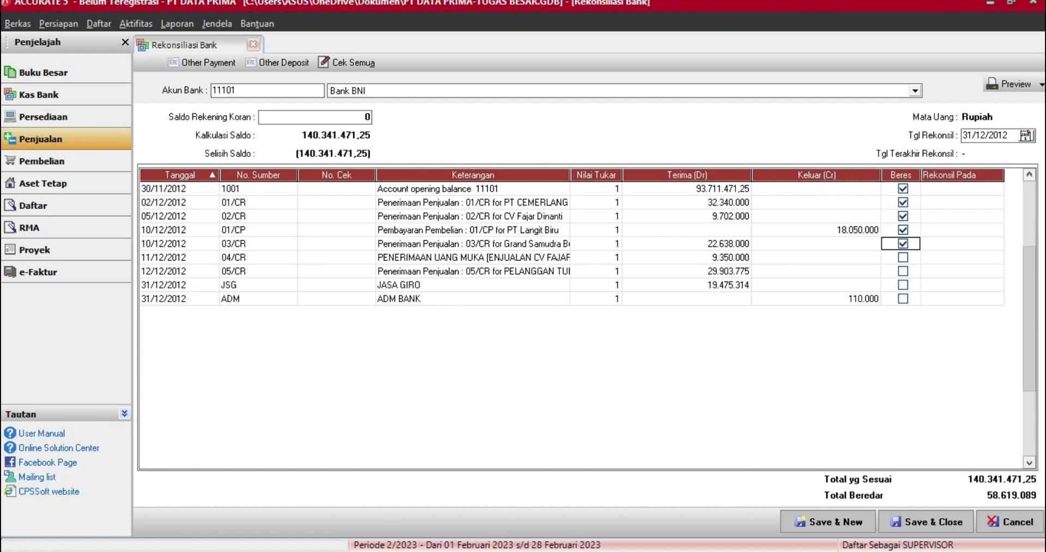
left_click(902, 244)
left_click(902, 257)
left_click(903, 230)
left_click(902, 244)
left_click(902, 230)
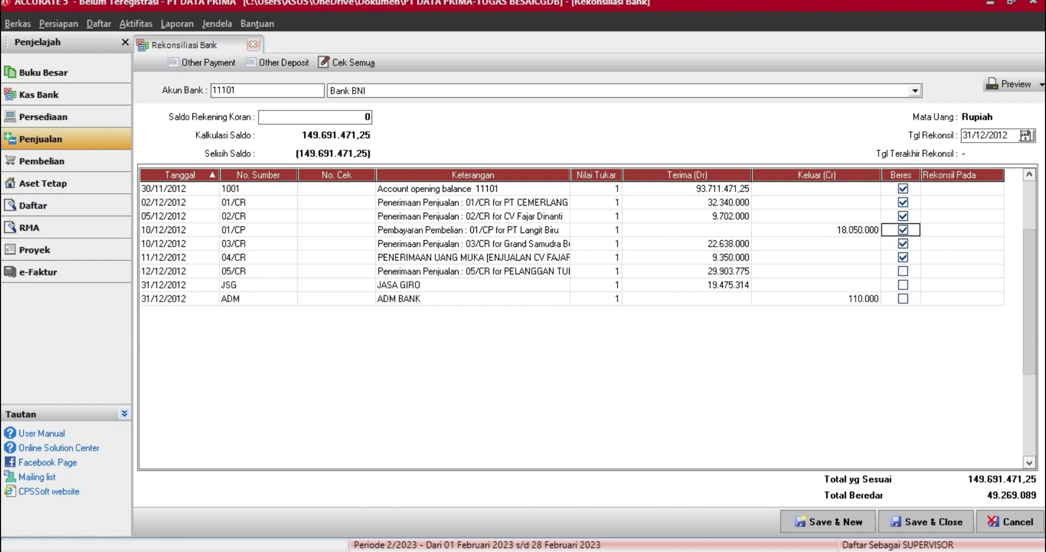
left_click(902, 271)
left_click(903, 285)
left_click(902, 299)
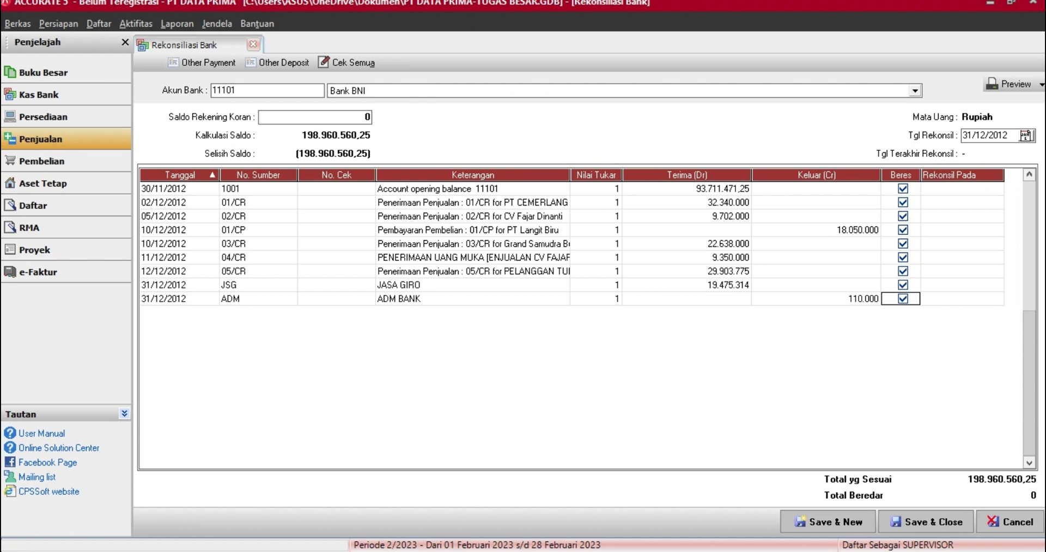
left_click(321, 117)
double_click(263, 117)
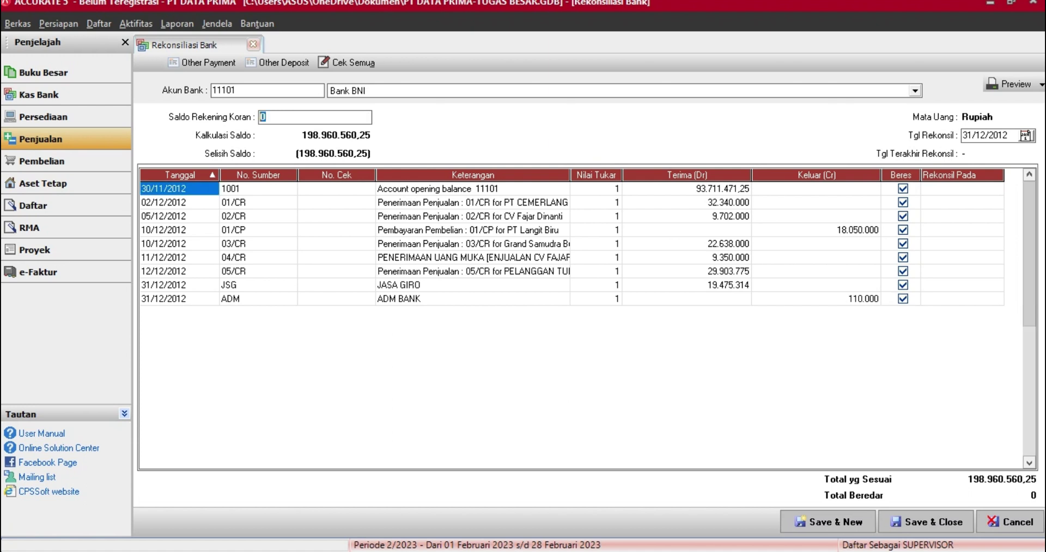
- Enter 198.960.560,25 as the statement balance so the difference becomes 0
key("BackSpace")
type("198960560,25")
key("Tab")
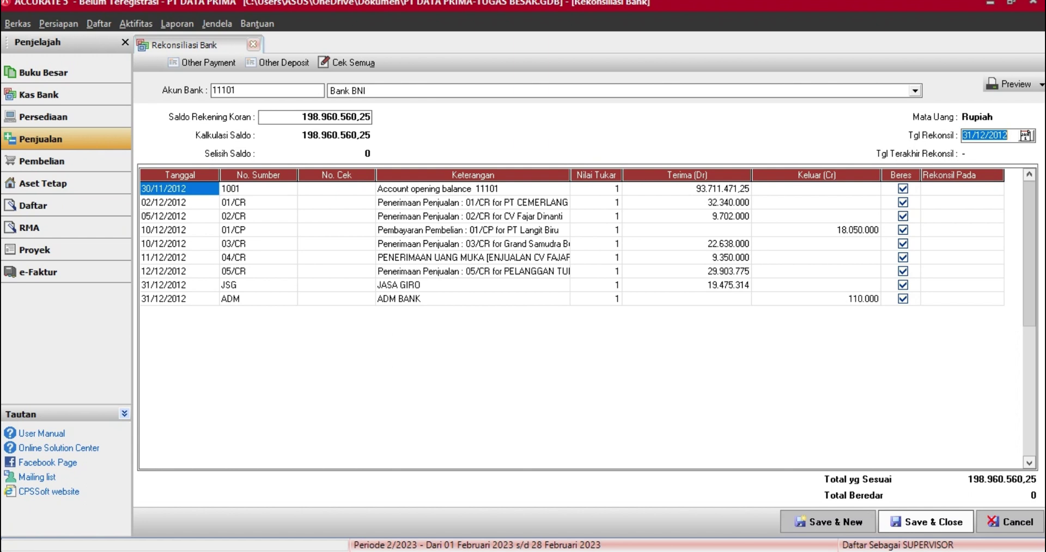
- Save the reconciliation and confirm closing the company data file
left_click(926, 522)
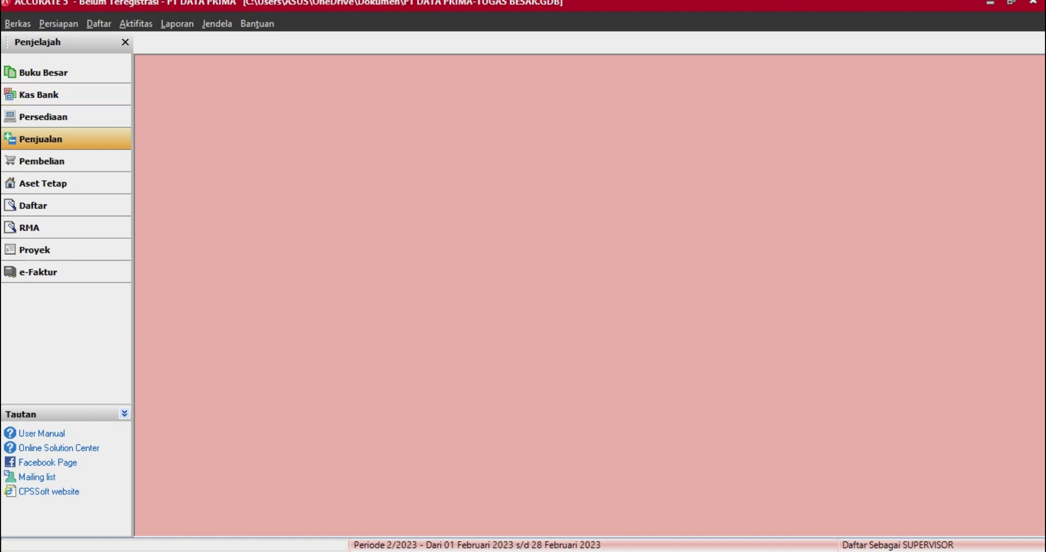
left_click(1032, 2)
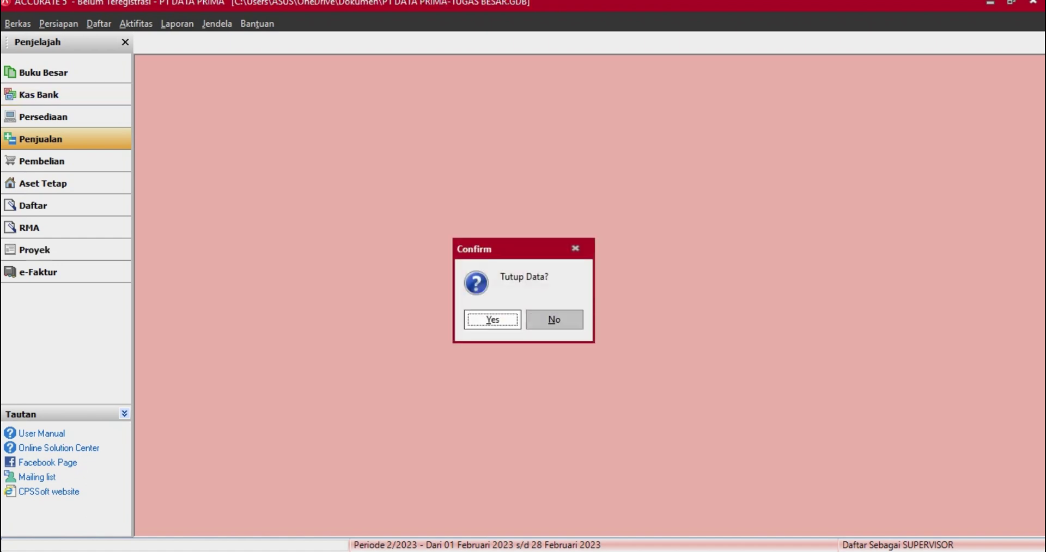
left_click(492, 319)
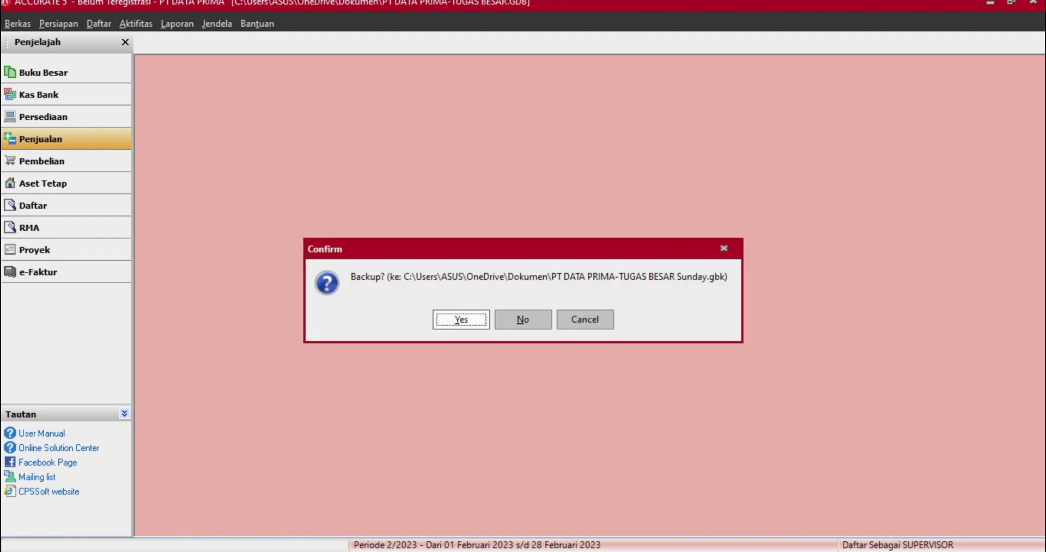